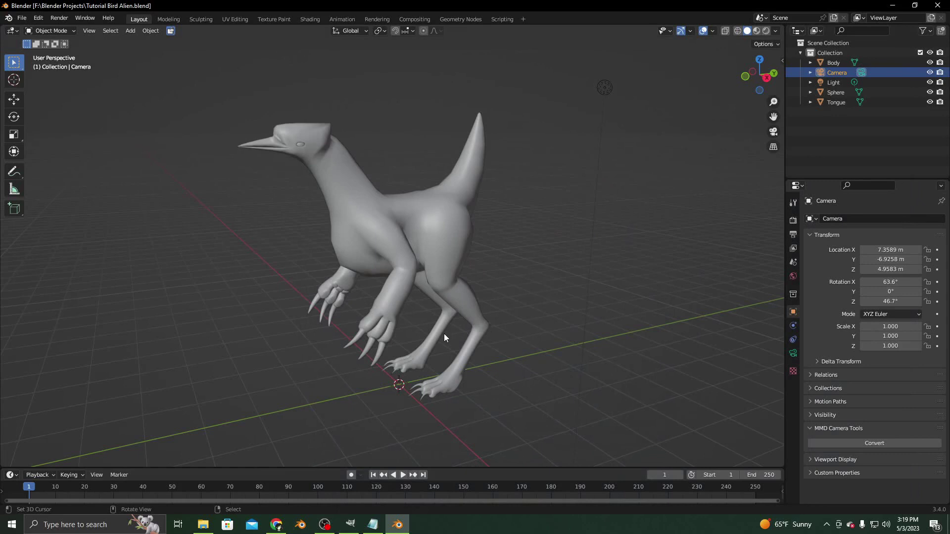
pyautogui.moveTo(411, 297); pyautogui.dragTo(482, 305, button='middle')
pyautogui.moveTo(360, 304); pyautogui.dragTo(405, 299, button='middle')
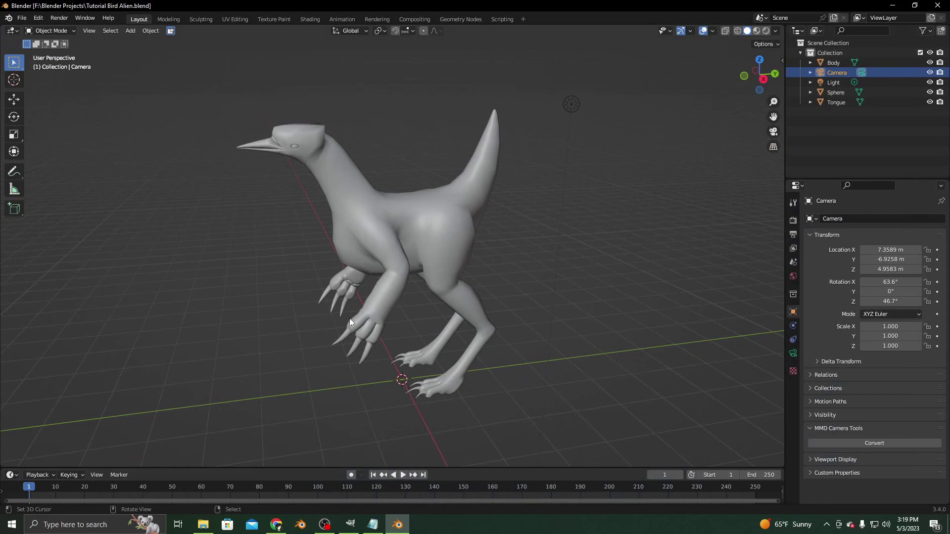
pyautogui.moveTo(349, 319)
pyautogui.mouseDown(button='middle')
pyautogui.moveTo(432, 315)
pyautogui.moveTo(354, 321)
pyautogui.mouseUp(button='middle')
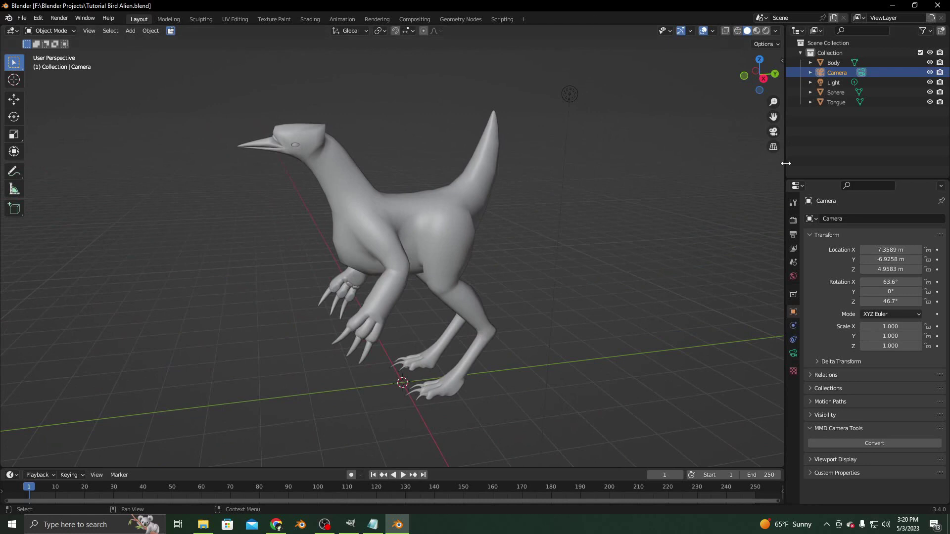
# Step: Split the 3D viewport vertically into two side-by-side areas
pyautogui.rightClick(595, 468)
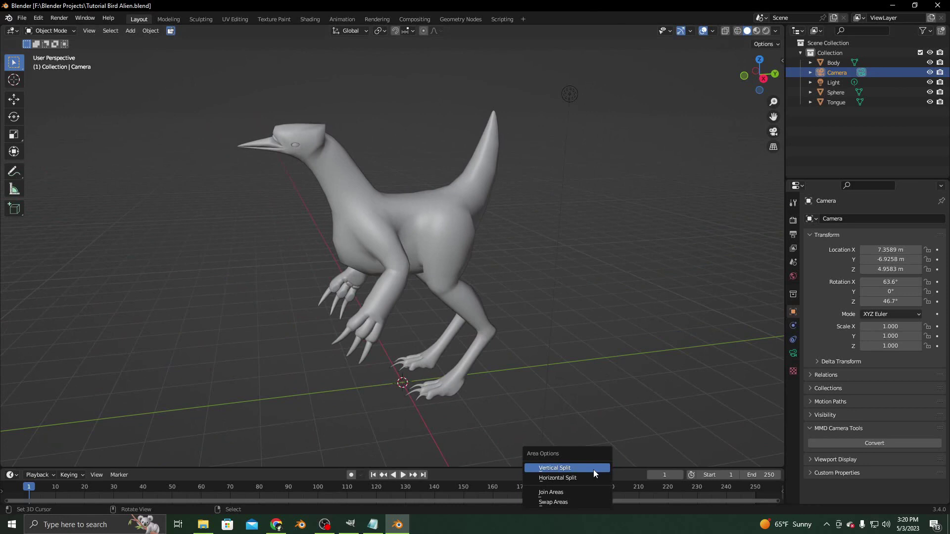
pyautogui.click(592, 468)
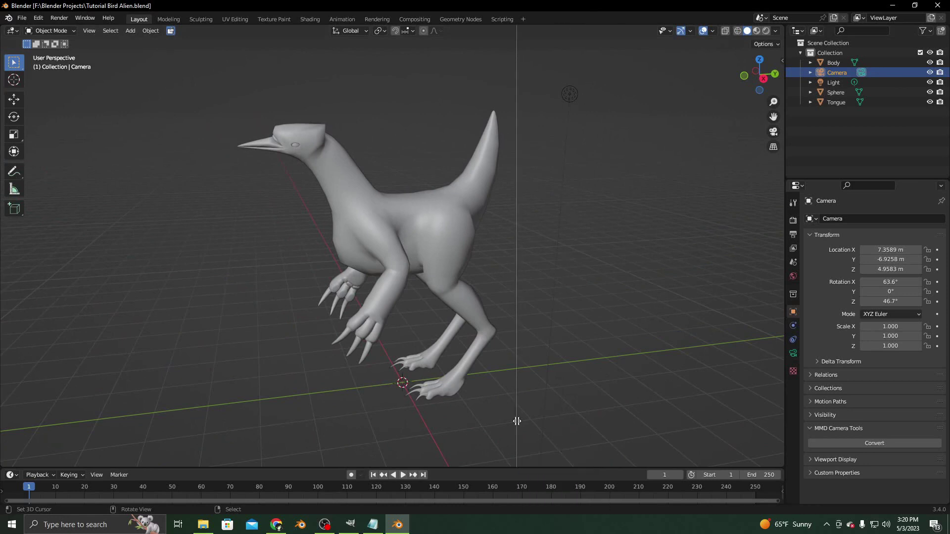
pyautogui.click(514, 417)
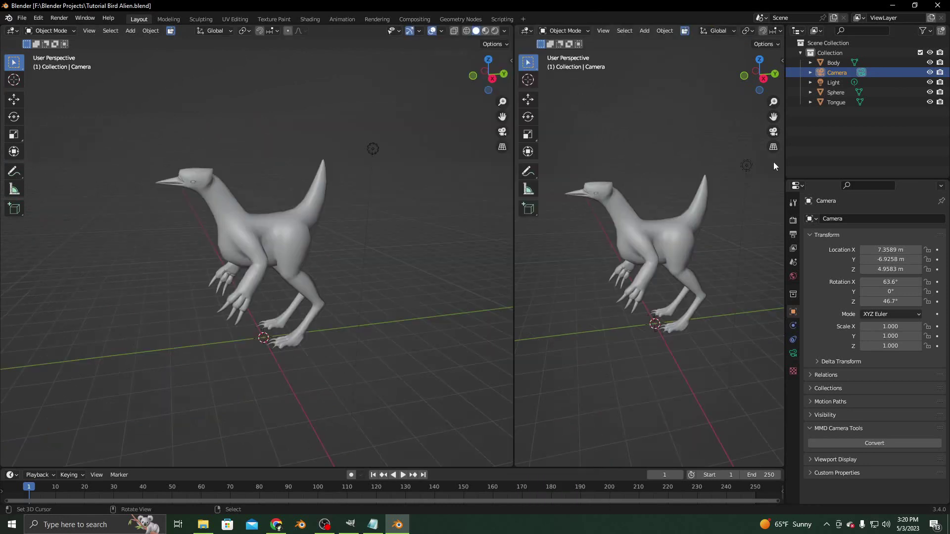
pyautogui.rightClick(784, 177)
pyautogui.click(771, 188)
pyautogui.press('Escape')
# Step: Turn the narrower of the two viewports into a UV Editor and adjust the divider so the 3D view stays slightly wider
pyautogui.moveTo(515, 276); pyautogui.dragTo(563, 282)
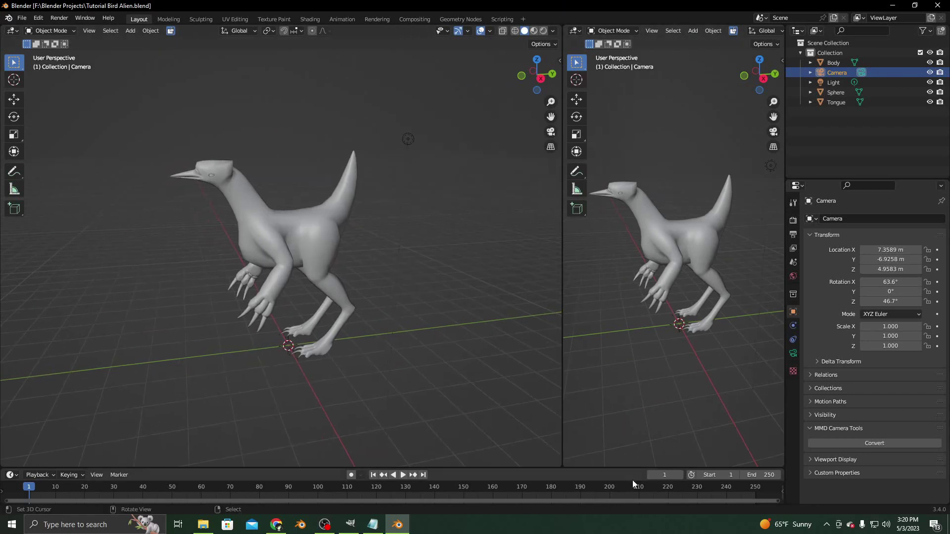
pyautogui.moveTo(562, 212); pyautogui.dragTo(486, 203)
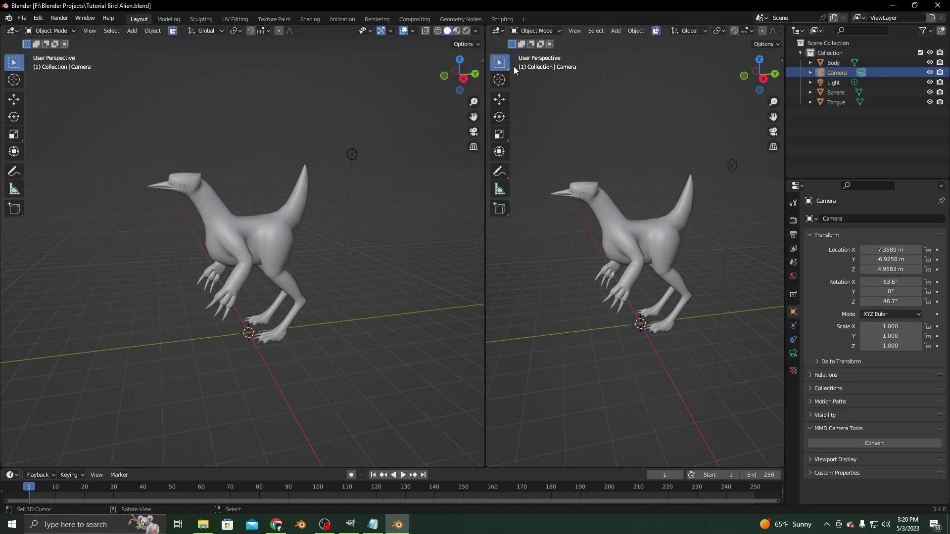
pyautogui.click(496, 33)
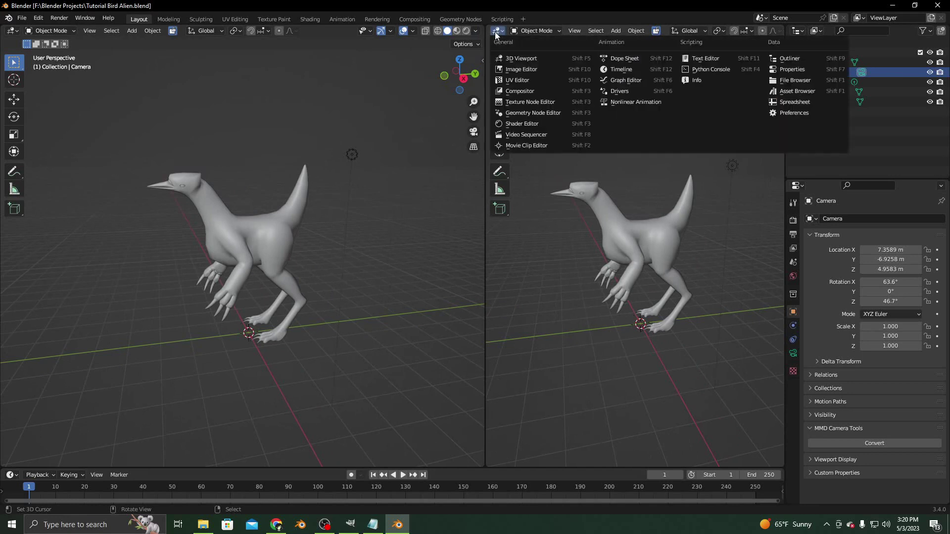
pyautogui.click(509, 80)
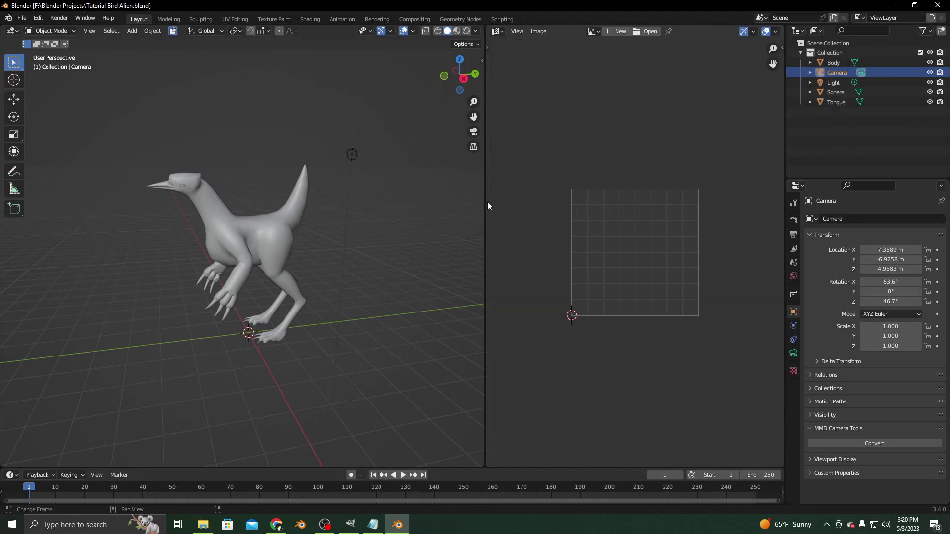
pyautogui.moveTo(486, 201); pyautogui.dragTo(519, 210)
pyautogui.scroll(5, 639, 264)
pyautogui.scroll(-5, 639, 264)
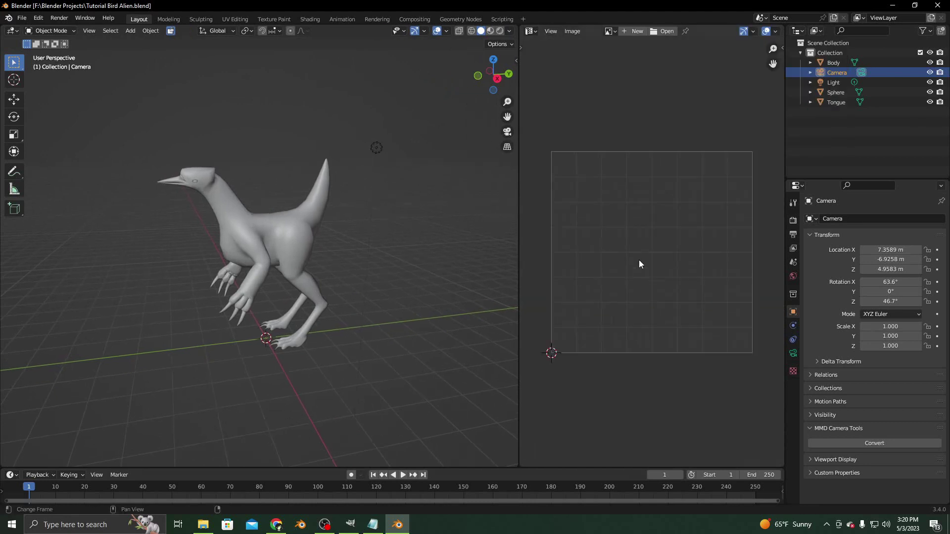
pyautogui.moveTo(518, 257); pyautogui.dragTo(529, 255)
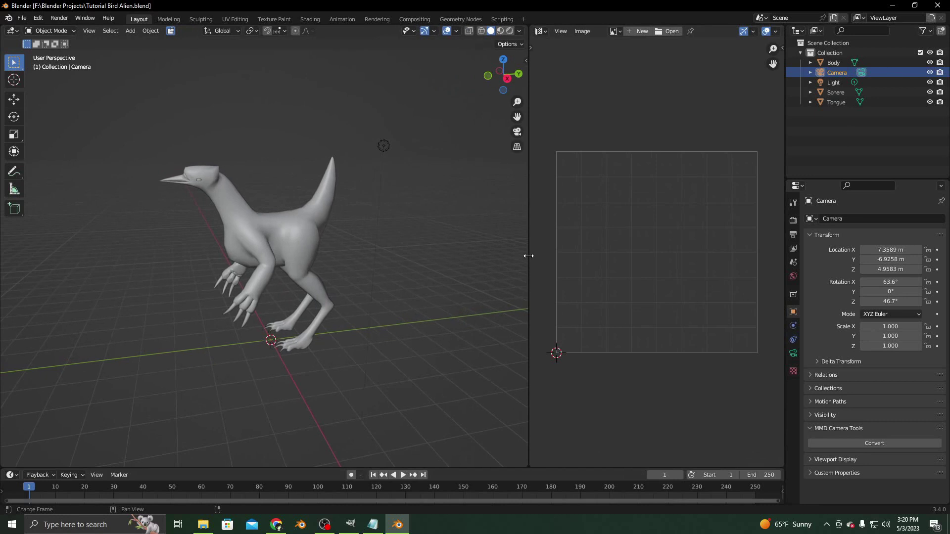
# Step: Create a blank black 1024 × 1024 px image named "UV Image" in the UV Editor
pyautogui.click(584, 31)
pyautogui.click(589, 42)
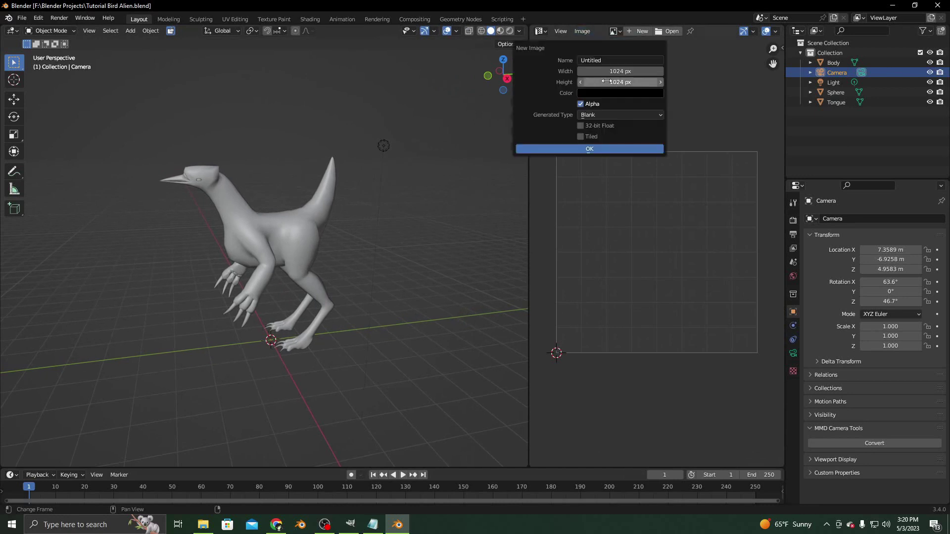
pyautogui.click(613, 58)
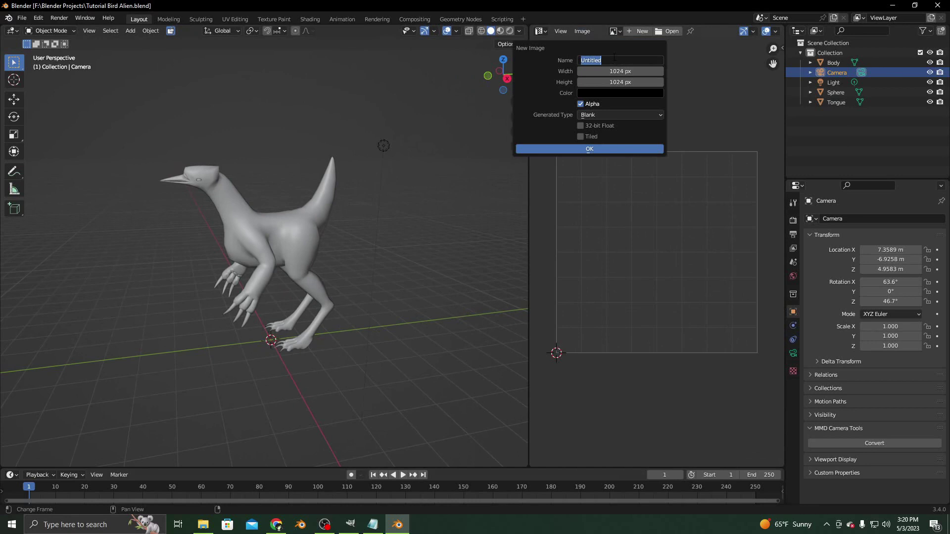
pyautogui.write('UV Image')
pyautogui.click(613, 148)
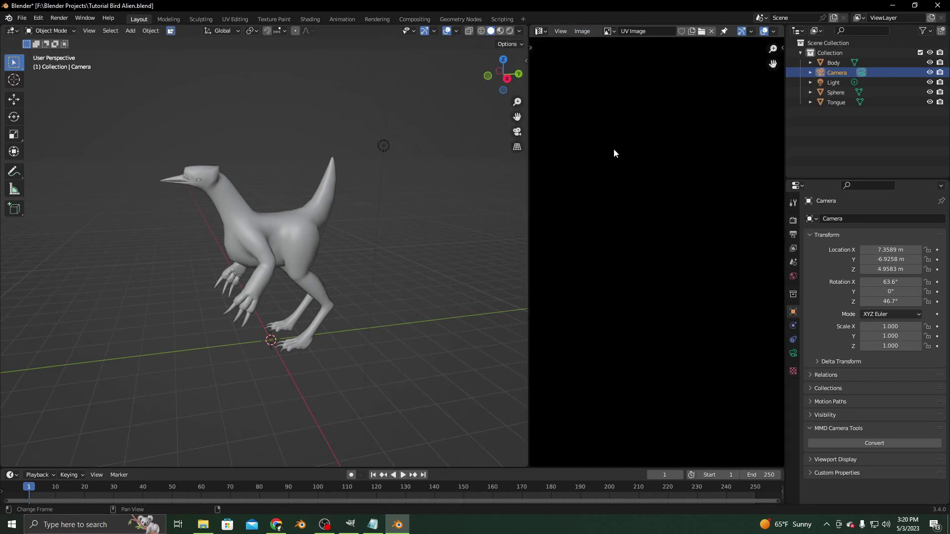
pyautogui.scroll(-4, 611, 154)
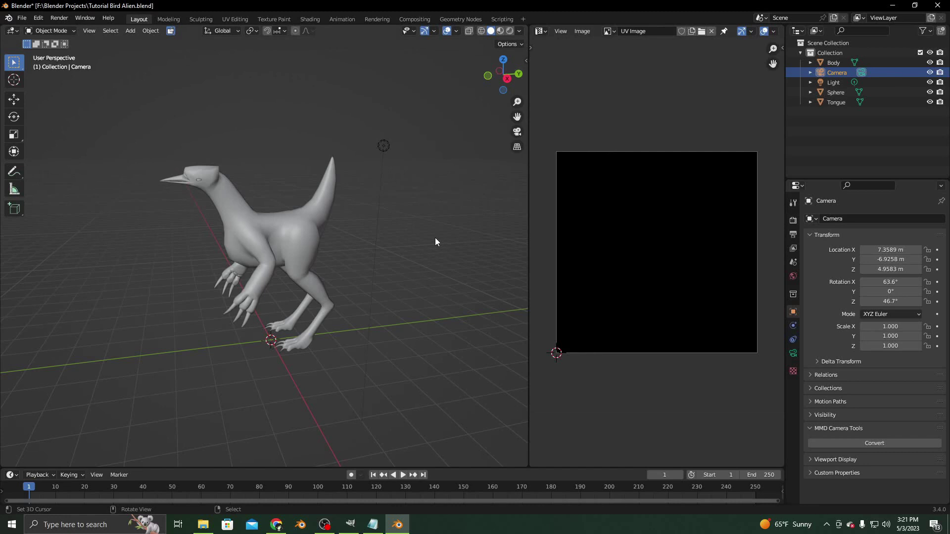
# Step: Select the creature's Body mesh and enter Edit Mode
pyautogui.click(297, 231)
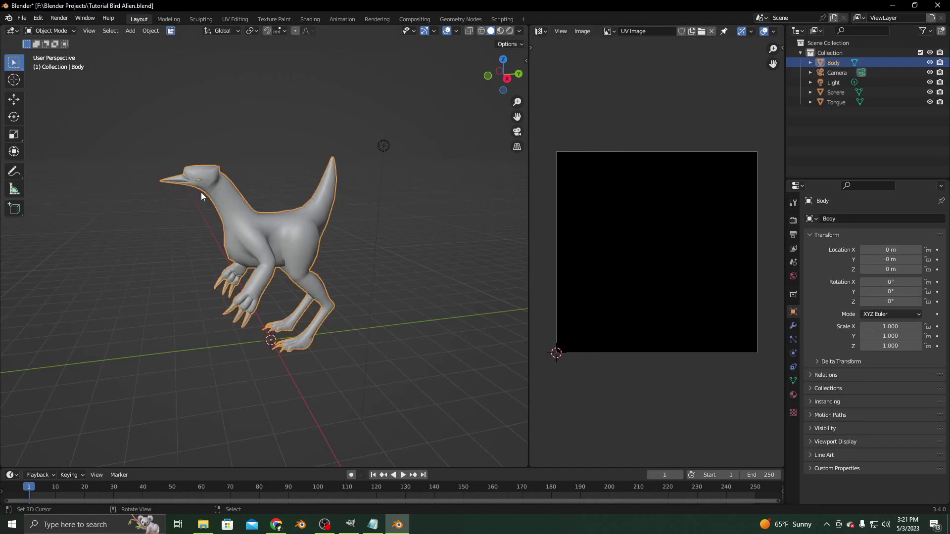
pyautogui.click(61, 32)
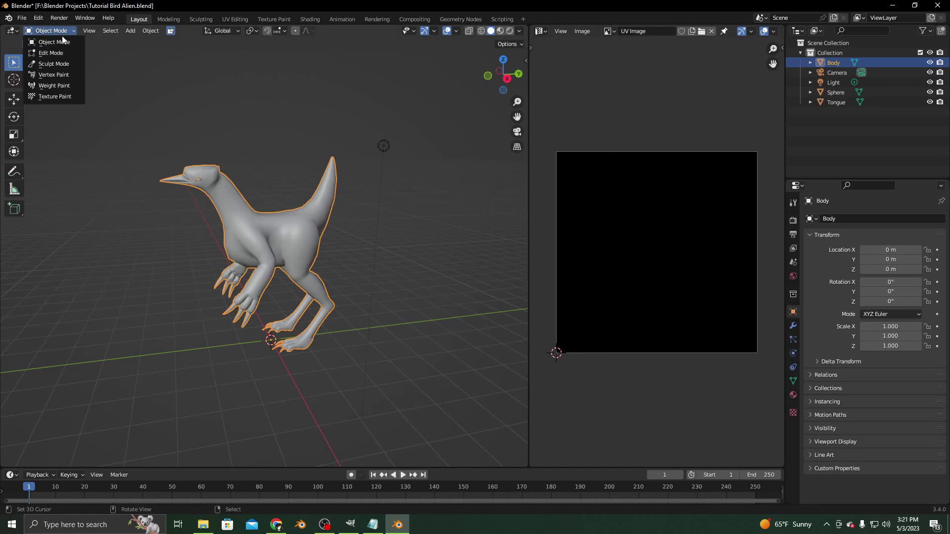
pyautogui.click(66, 52)
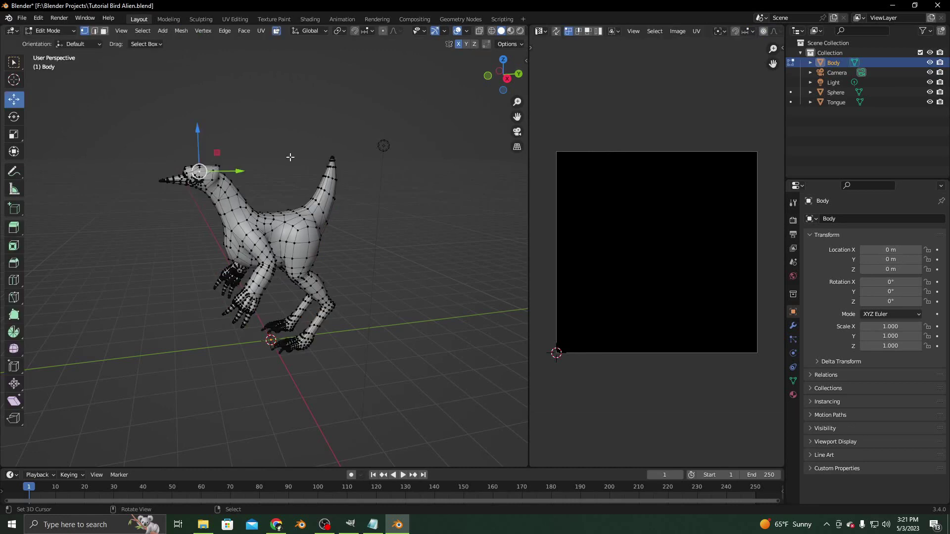
# Step: Use the Knife tool to connect two vertices diagonally across the face at the back of the neck, on both sides
pyautogui.press('KP_Decimal')
pyautogui.scroll(-5, 361, 359)
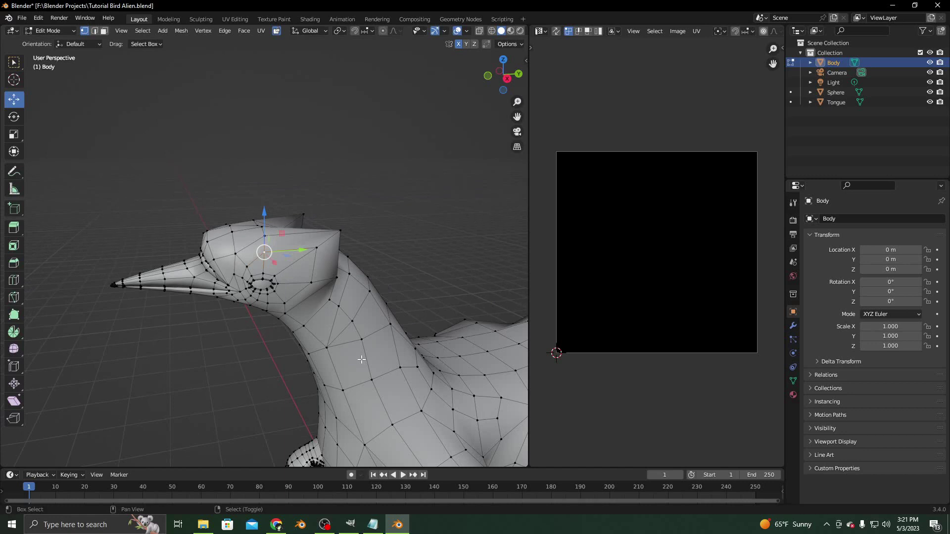
pyautogui.keyDown('shift'); pyautogui.moveTo(362, 360); pyautogui.dragTo(316, 277, button='middle'); pyautogui.keyUp('shift')
pyautogui.scroll(5, 297, 292)
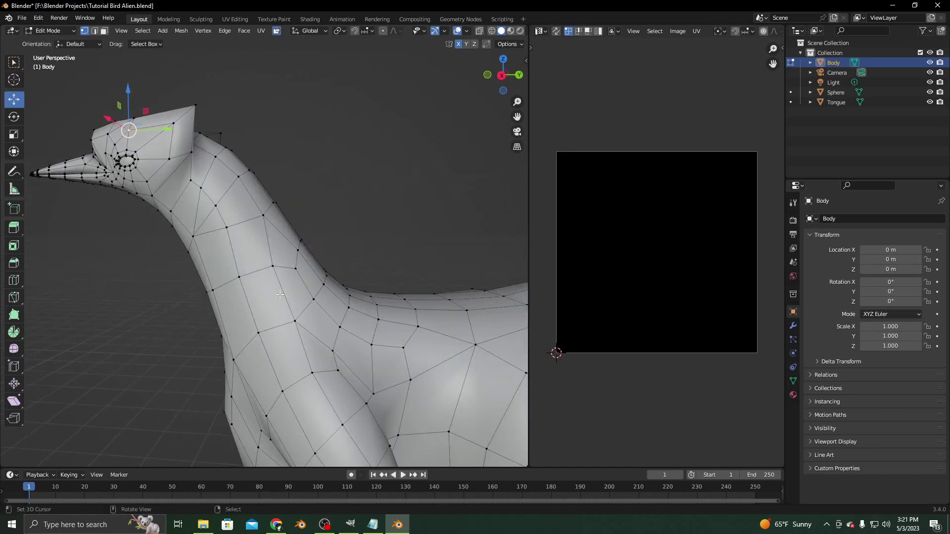
pyautogui.scroll(-10, 280, 295)
pyautogui.moveTo(302, 299); pyautogui.dragTo(267, 292, button='middle')
pyautogui.scroll(8, 267, 292)
pyautogui.click(276, 271)
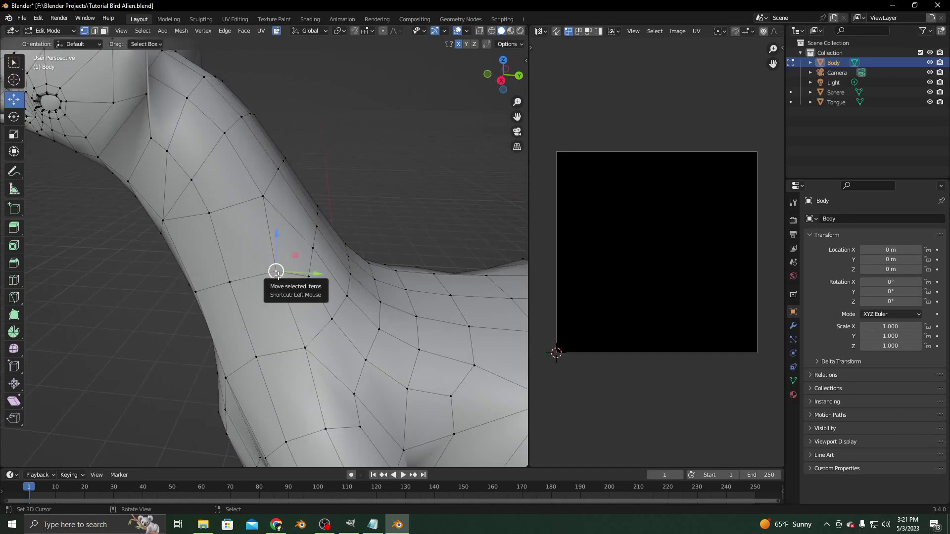
pyautogui.press('k')
pyautogui.click(276, 272)
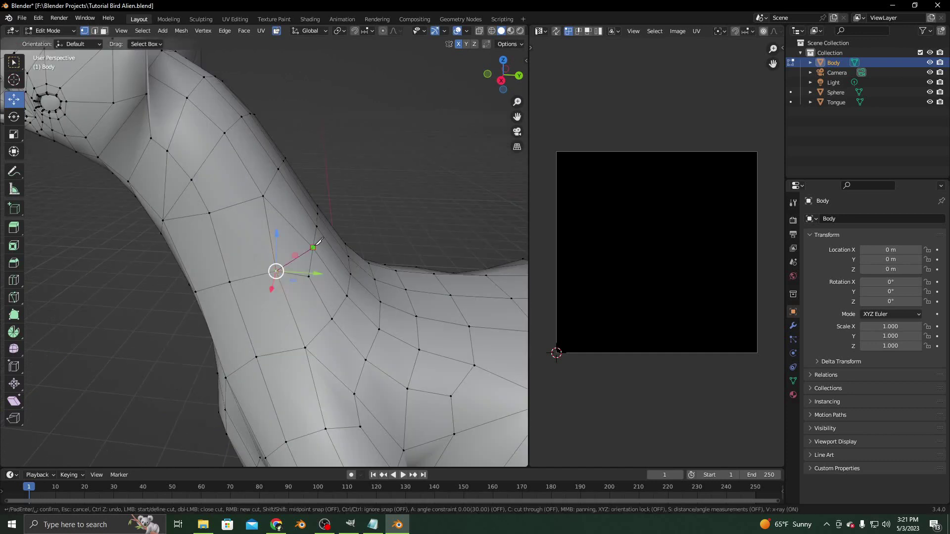
pyautogui.moveTo(315, 247); pyautogui.dragTo(277, 279, button='middle')
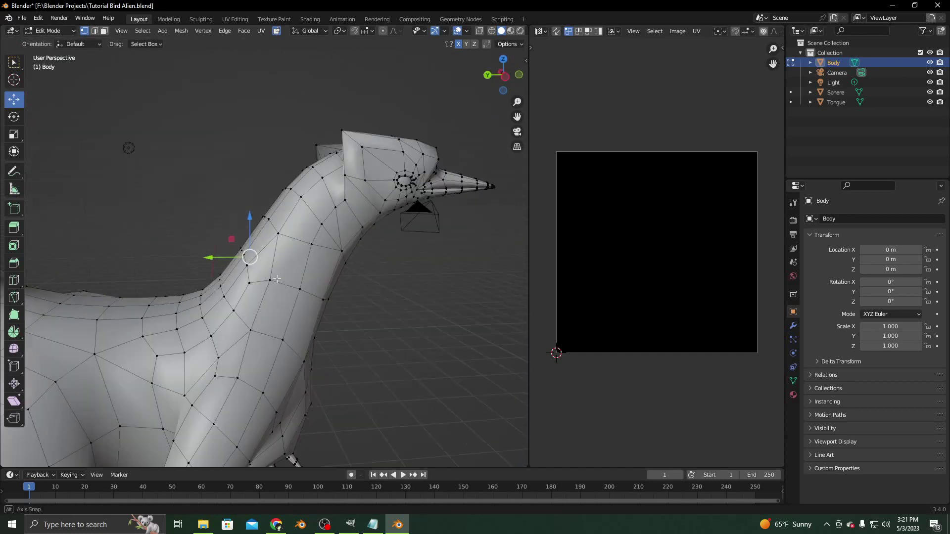
pyautogui.click(273, 277)
pyautogui.press('Return')
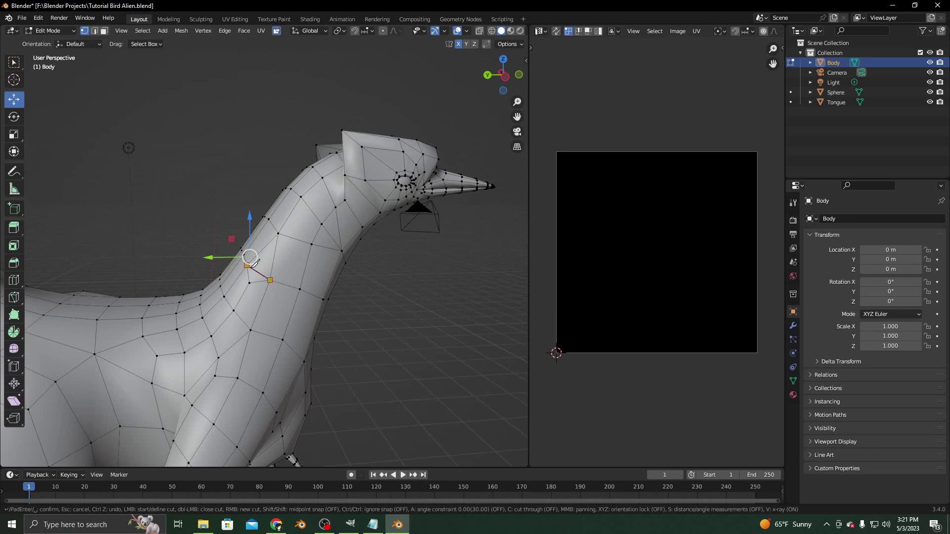
# Step: Knife a diagonal edge between two vertices on the lower front of the neck above the chest, on both sides
pyautogui.moveTo(326, 306); pyautogui.dragTo(263, 309, button='middle')
pyautogui.press('k')
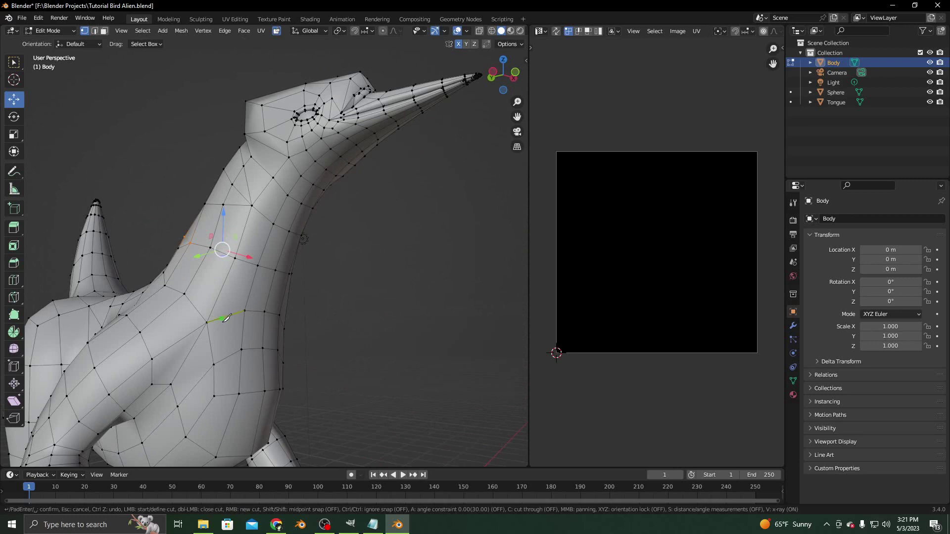
pyautogui.click(207, 322)
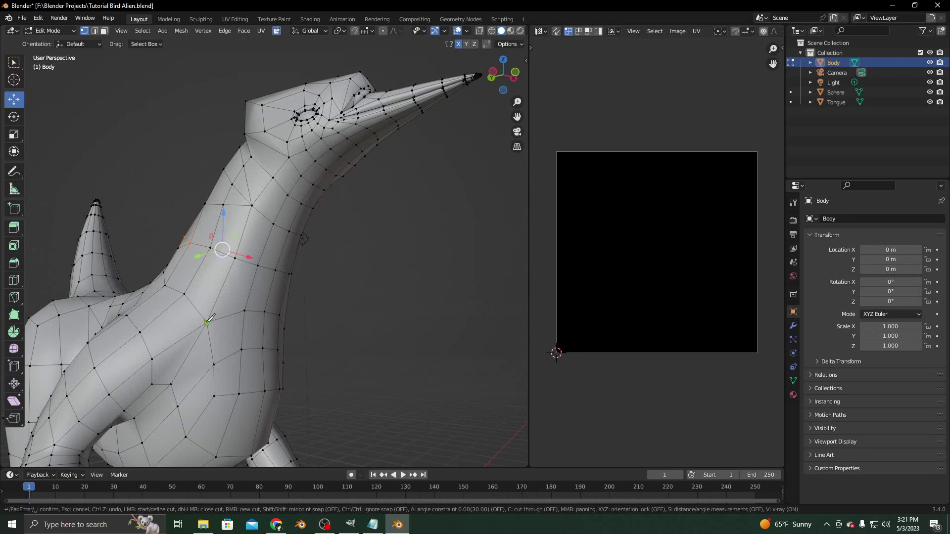
pyautogui.click(241, 349)
pyautogui.press('Return')
pyautogui.moveTo(243, 348)
pyautogui.mouseDown(button='middle')
pyautogui.moveTo(269, 346)
pyautogui.moveTo(250, 336)
pyautogui.mouseUp(button='middle')
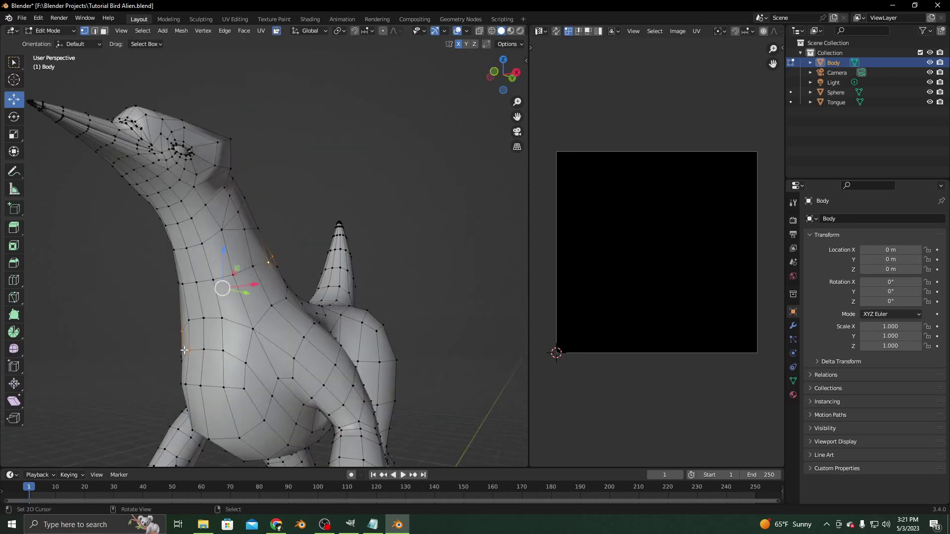
pyautogui.press('k')
pyautogui.click(253, 329)
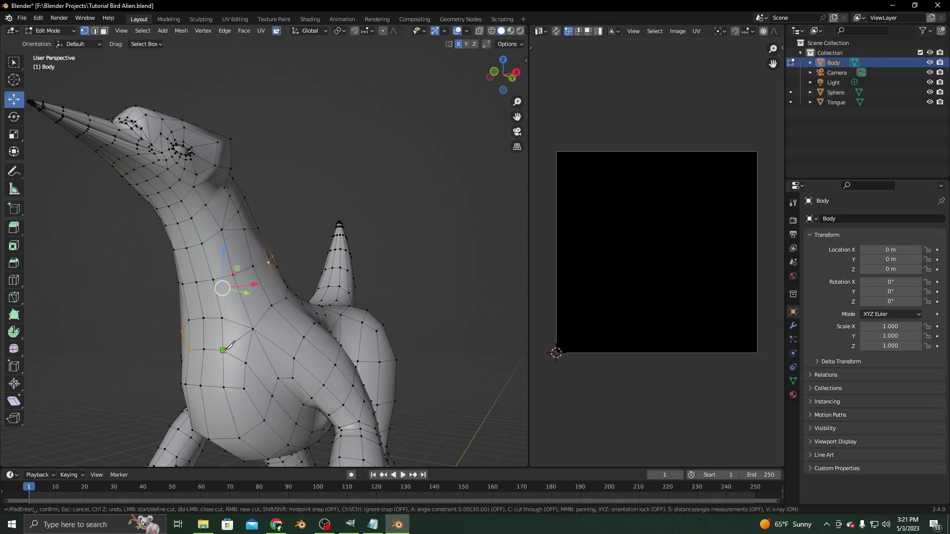
pyautogui.click(223, 351)
pyautogui.press('Return')
# Step: Nudge the lower vertex of the nearly coincident pair on the beak's mouth seam up 0.000478 m along Z
pyautogui.moveTo(230, 349); pyautogui.dragTo(187, 357, button='middle')
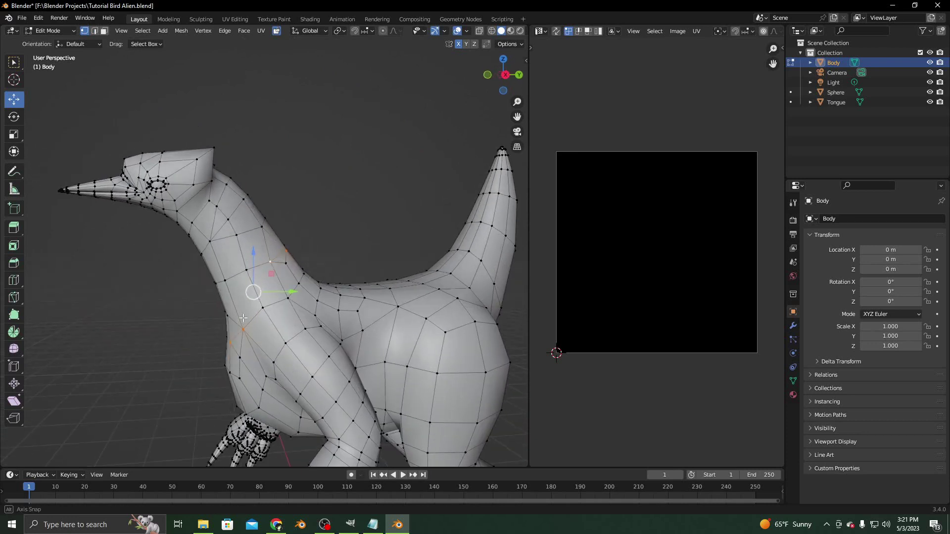
pyautogui.moveTo(243, 317); pyautogui.dragTo(437, 320, button='middle')
pyautogui.moveTo(371, 304); pyautogui.dragTo(171, 311, button='middle')
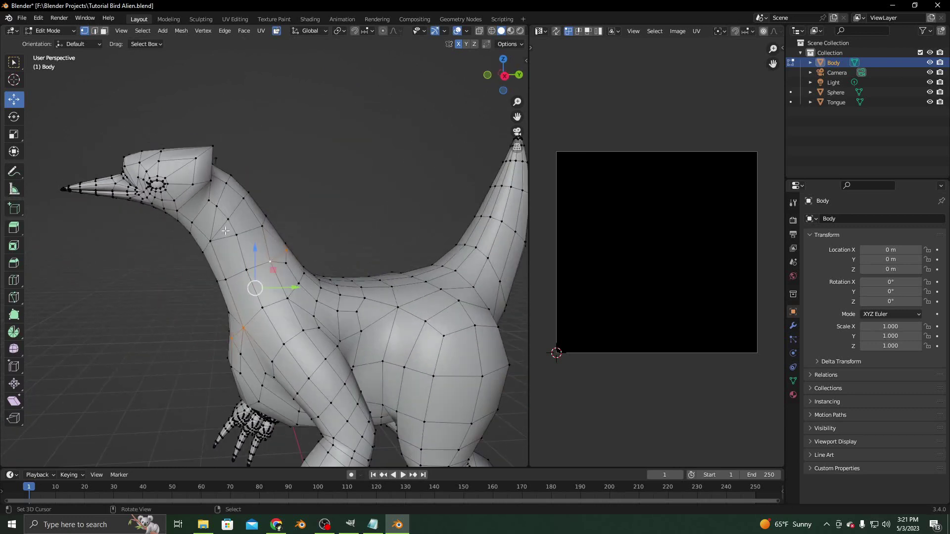
pyautogui.click(210, 241)
pyautogui.scroll(8, 183, 237)
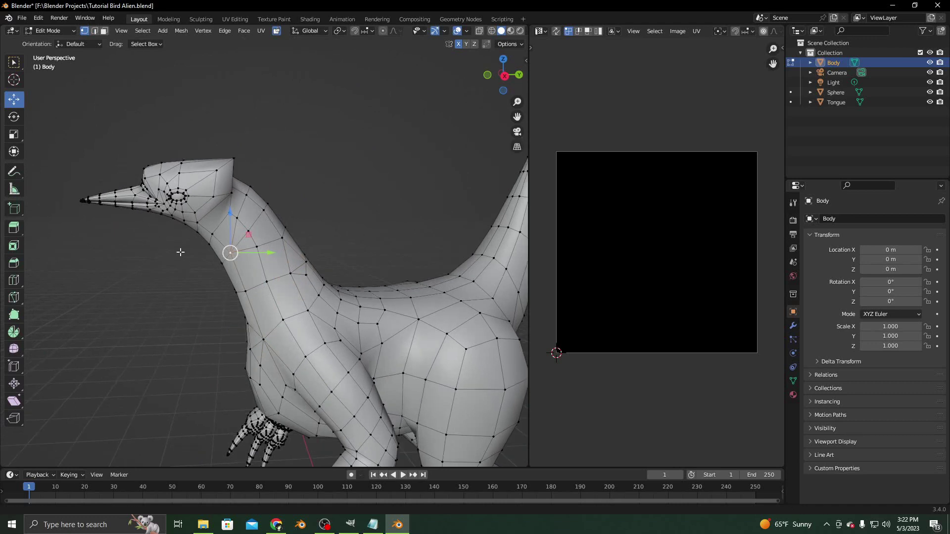
pyautogui.scroll(6, 374, 252)
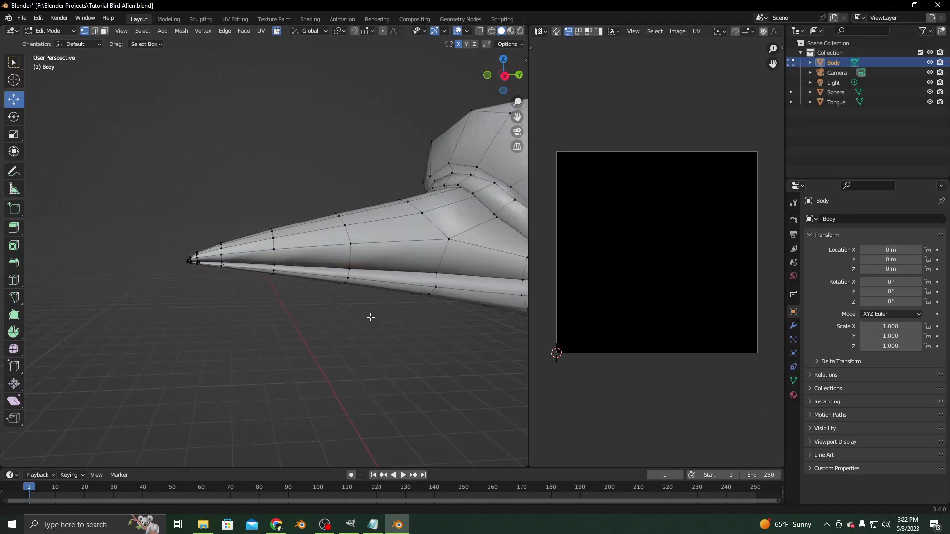
pyautogui.scroll(6, 393, 269)
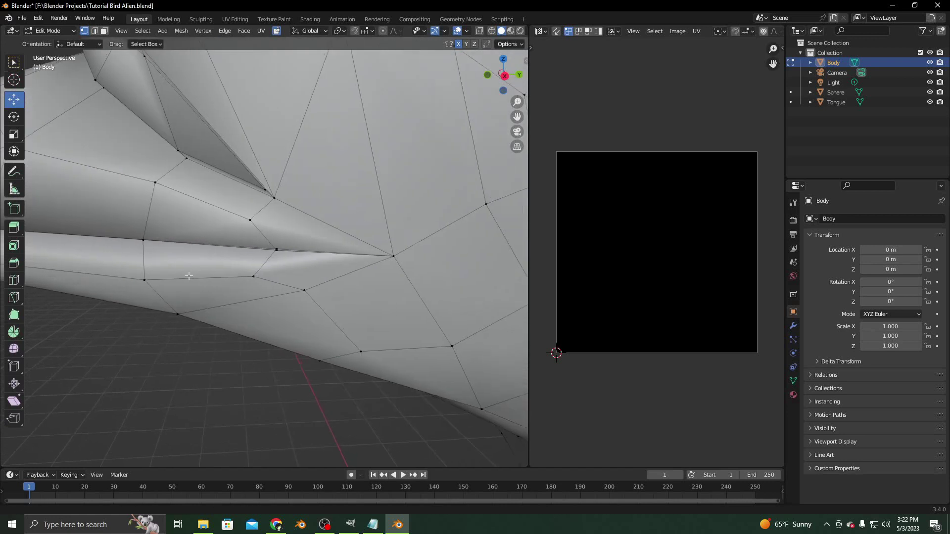
pyautogui.click(325, 231)
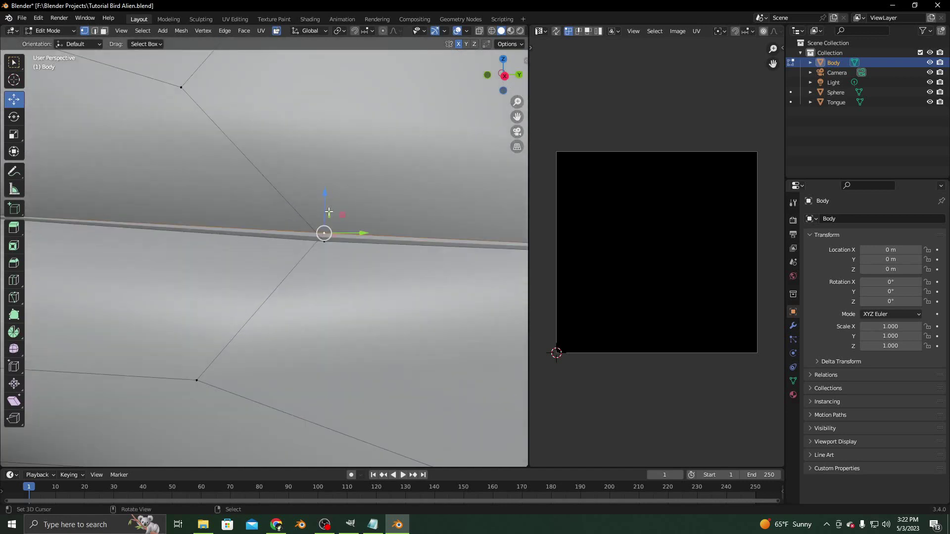
pyautogui.moveTo(324, 231); pyautogui.dragTo(323, 206)
pyautogui.rightClick(324, 239)
pyautogui.rightClick(324, 241)
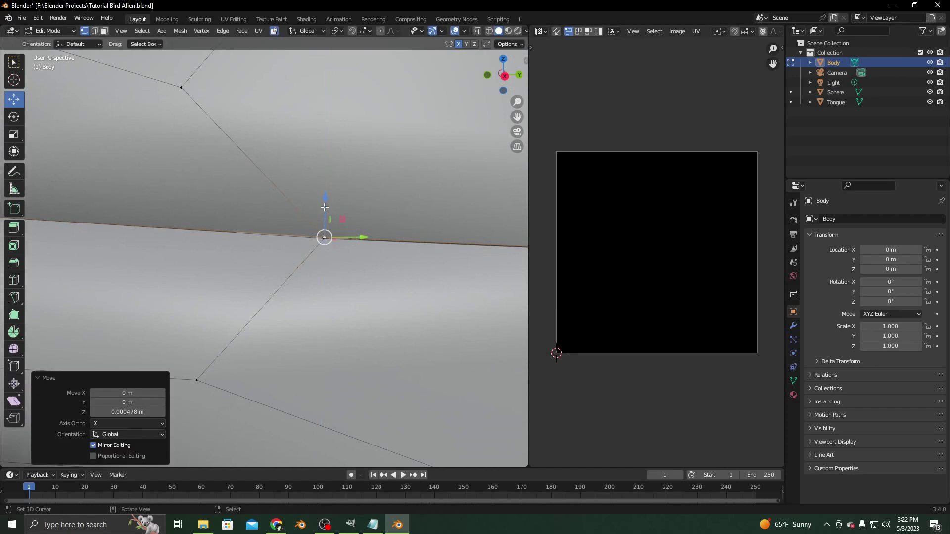
# Step: Select the mouth-corner vertex and its neighbour on the beak's mouth seam, and extend the selection to the full Edge Loops
pyautogui.scroll(-5, 298, 201)
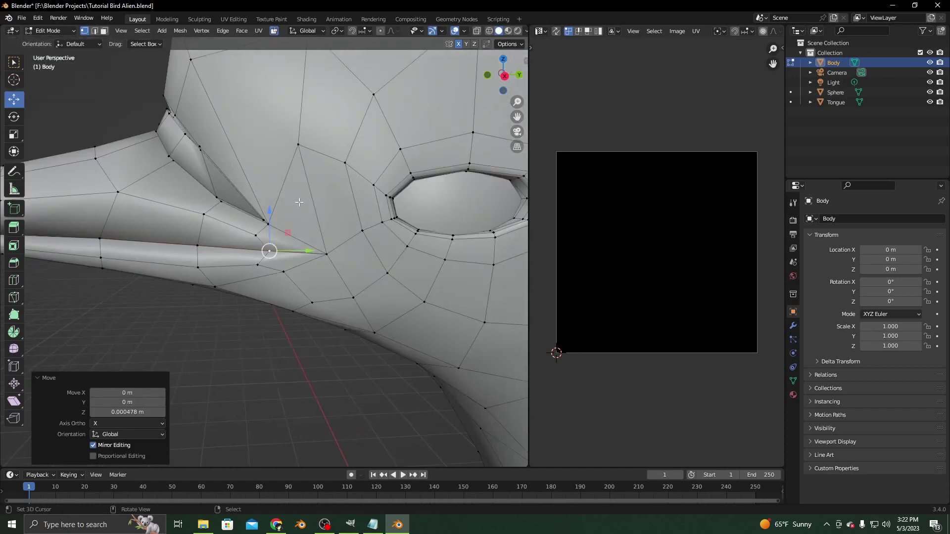
pyautogui.rightClick(327, 253)
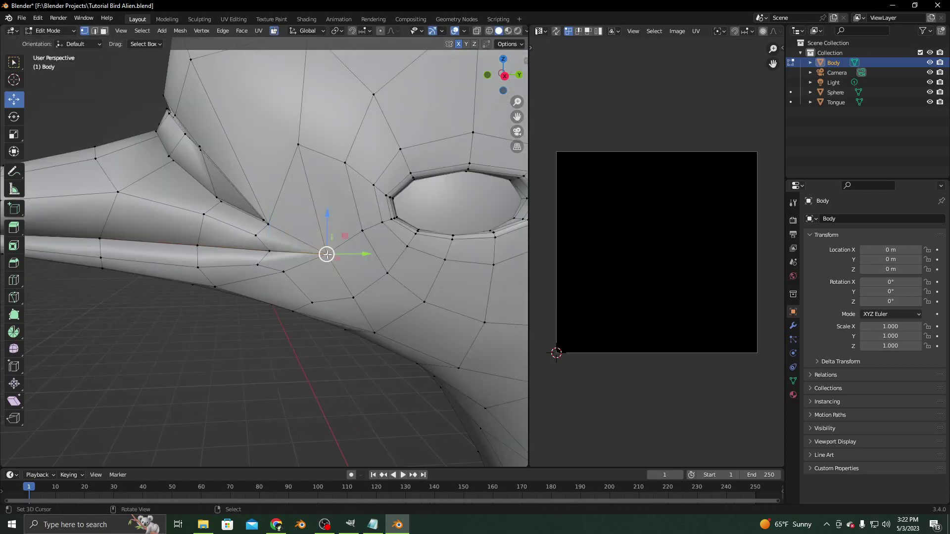
pyautogui.scroll(6, 326, 254)
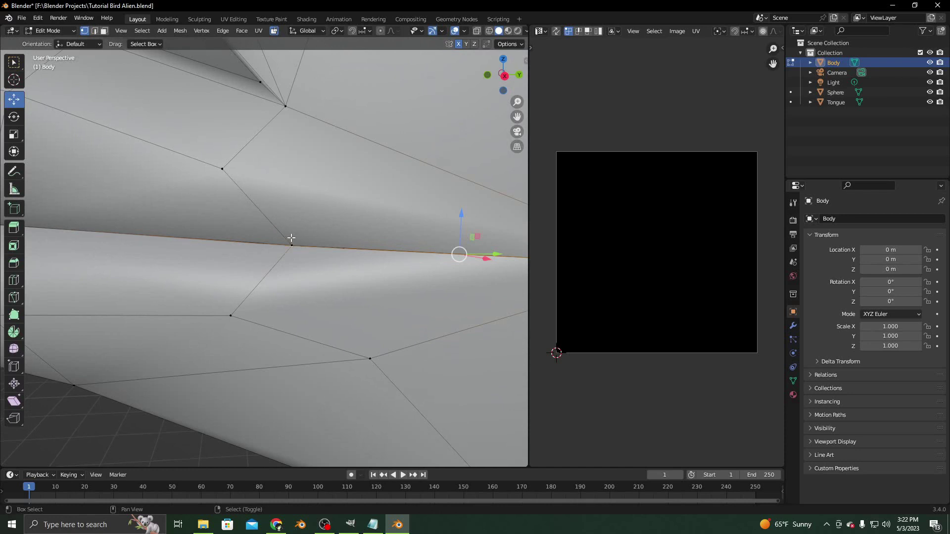
pyautogui.keyDown('shift'); pyautogui.rightClick(291, 238); pyautogui.keyUp('shift')
pyautogui.scroll(-4, 292, 238)
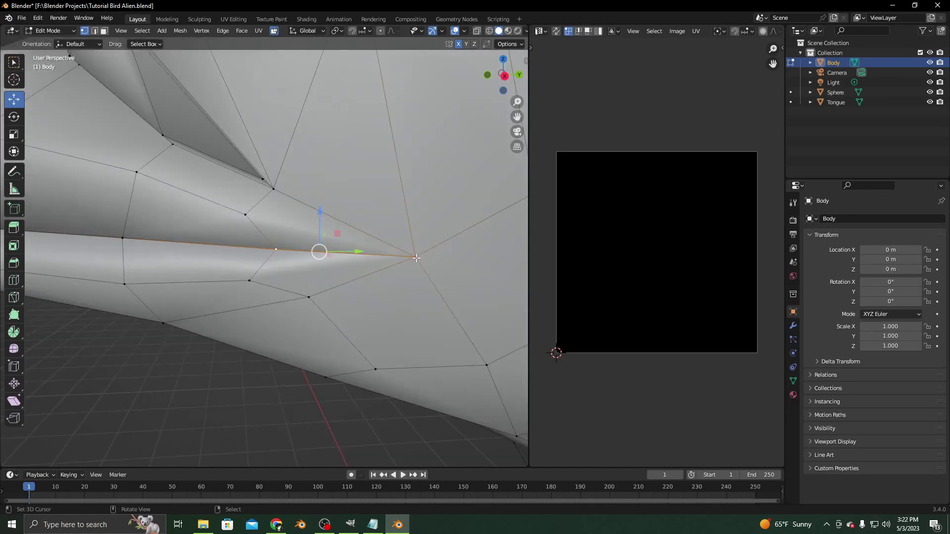
pyautogui.scroll(-4, 416, 257)
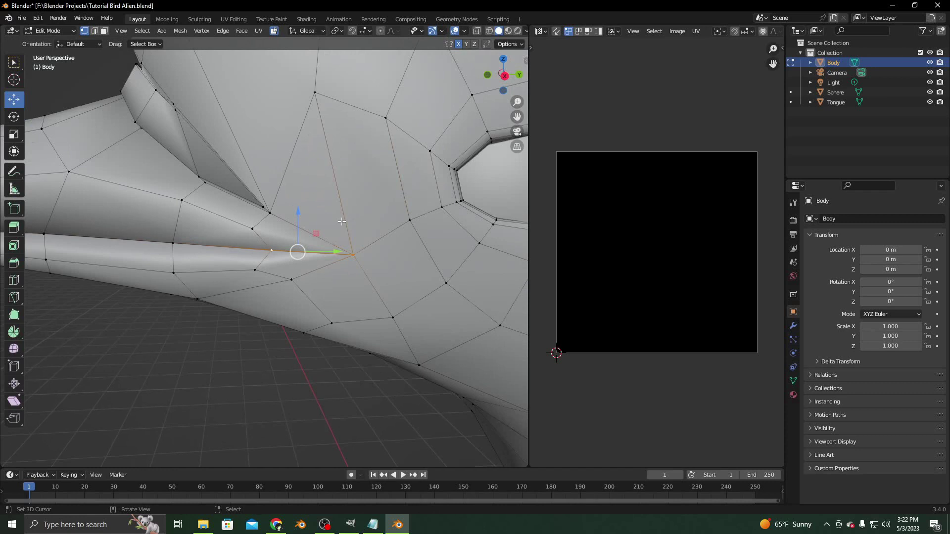
pyautogui.click(142, 33)
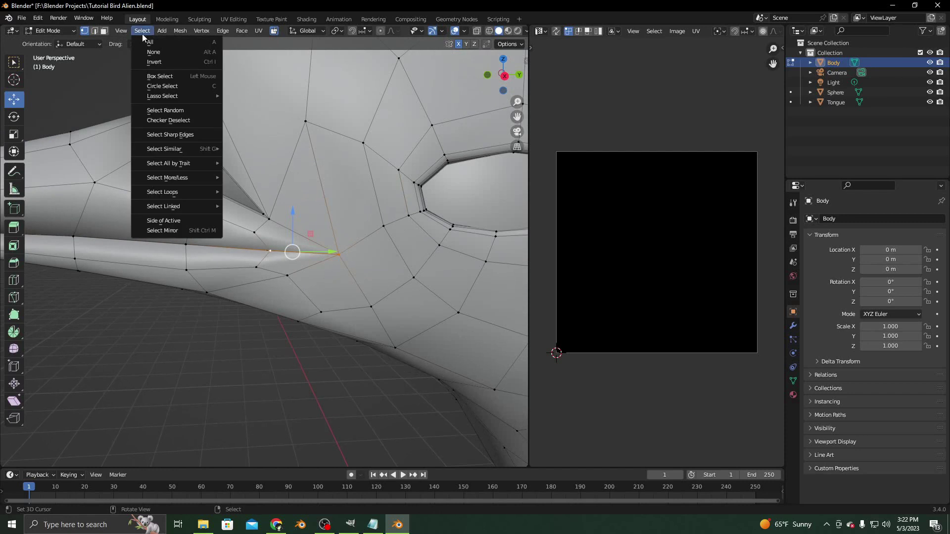
pyautogui.moveTo(180, 198)
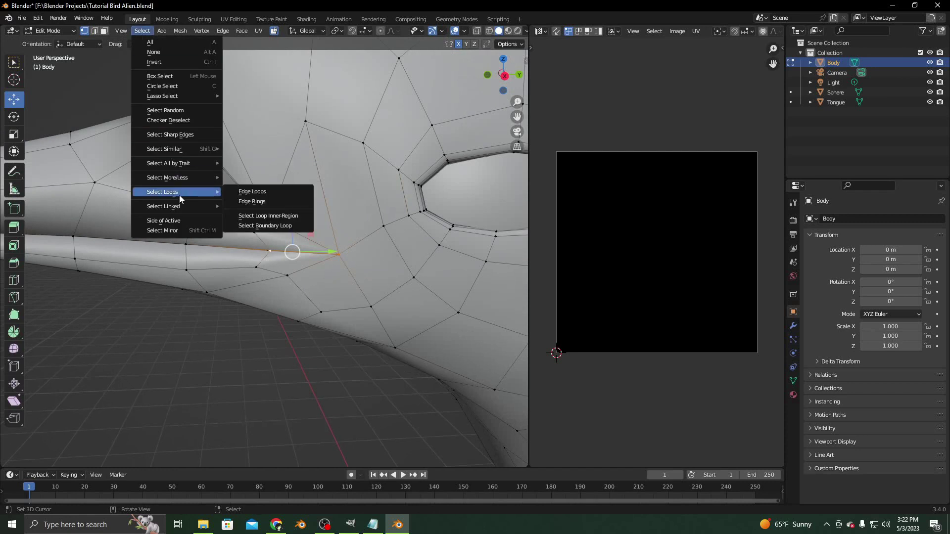
pyautogui.click(244, 193)
# Step: Check the selected mouth loop around both sides of the beak and switch the viewport shading to Wireframe
pyautogui.moveTo(245, 193); pyautogui.dragTo(359, 221, button='middle')
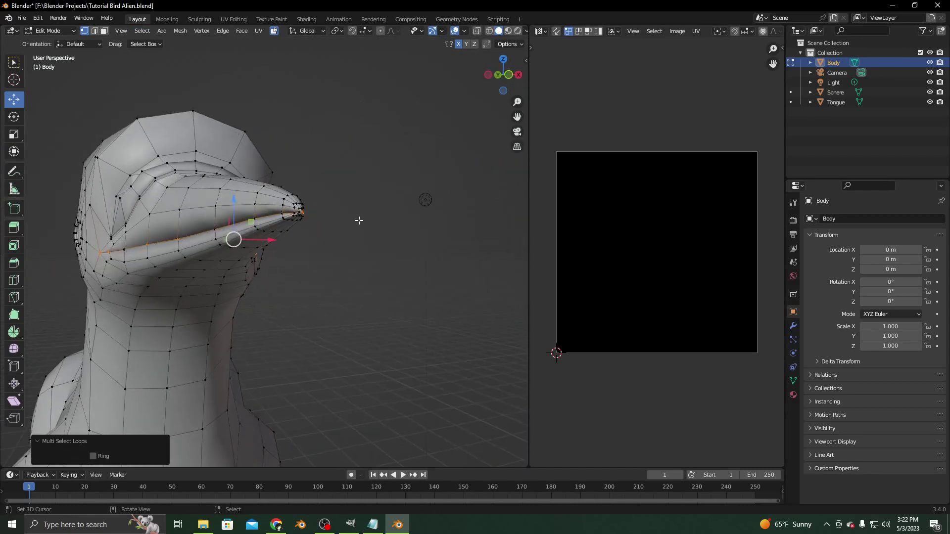
pyautogui.scroll(5, 358, 218)
pyautogui.scroll(-4, 358, 218)
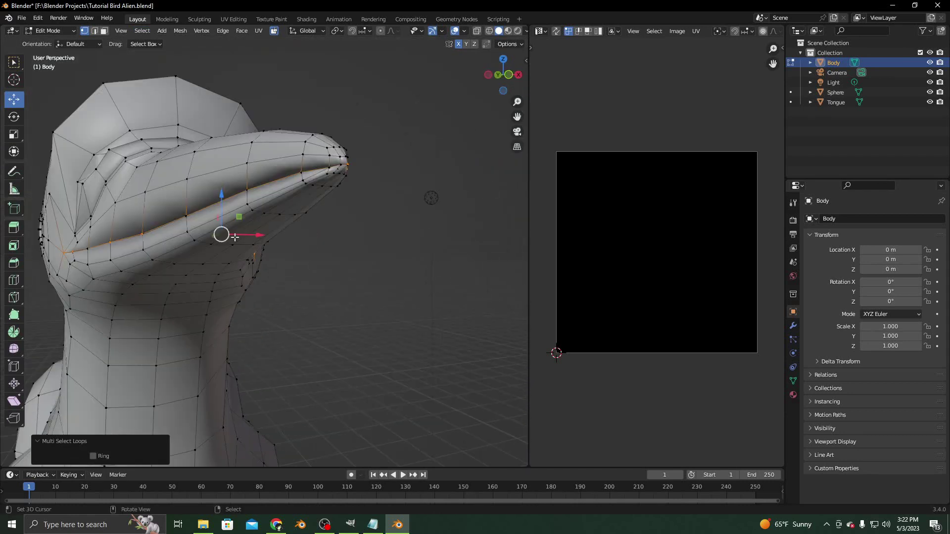
pyautogui.moveTo(235, 238); pyautogui.dragTo(315, 237, button='middle')
pyautogui.scroll(5, 317, 237)
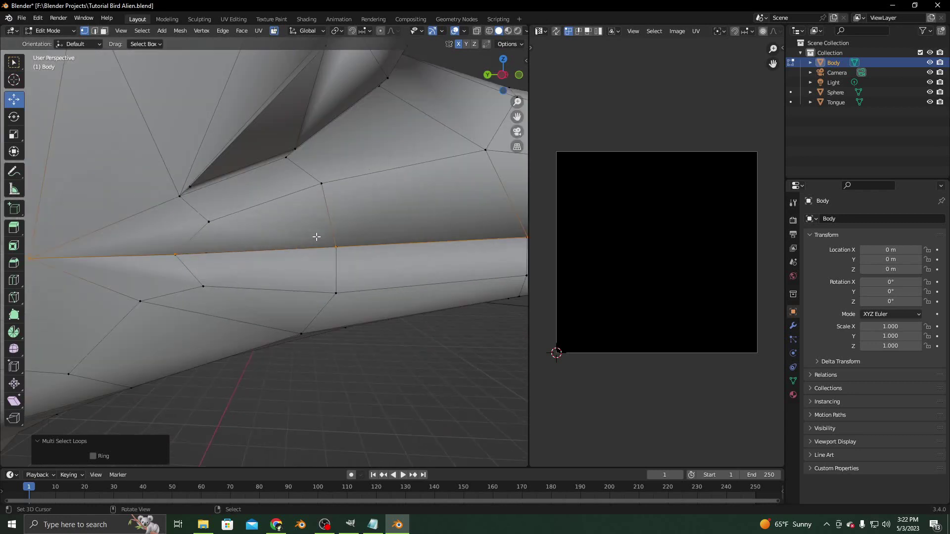
pyautogui.press('z')
pyautogui.click(274, 236)
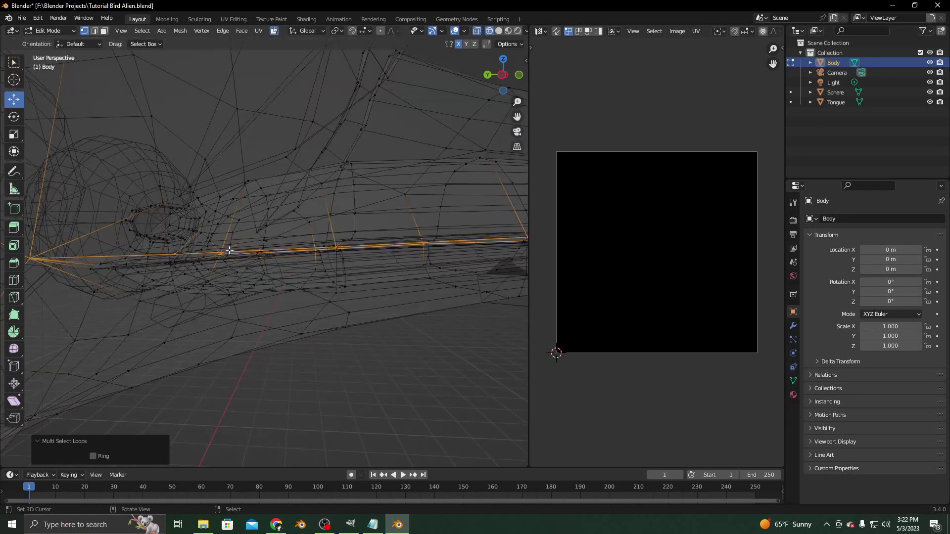
# Step: Add the missed vertices along the rear and middle of the beak's mouth line to the selection
pyautogui.moveTo(229, 267); pyautogui.dragTo(525, 262, button='middle')
pyautogui.moveTo(309, 259); pyautogui.dragTo(322, 266, button='middle')
pyautogui.scroll(4, 322, 266)
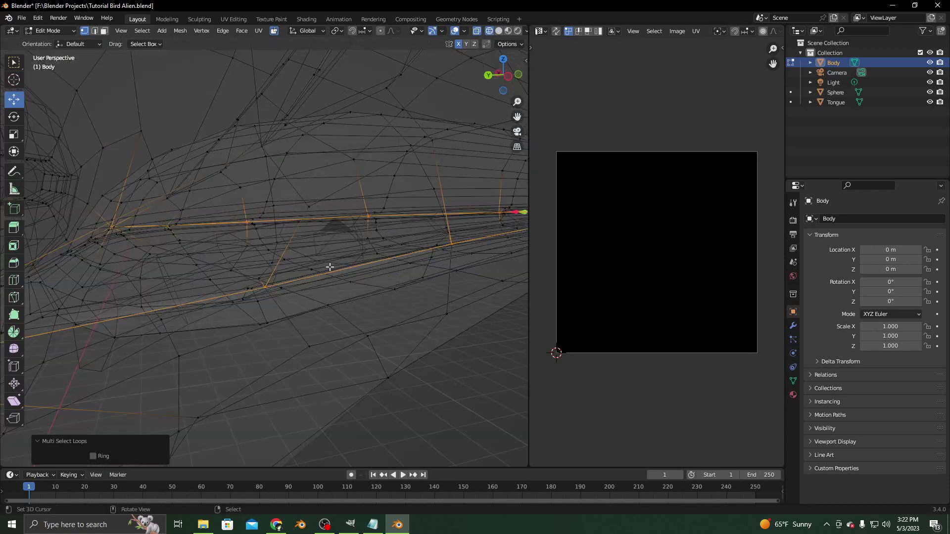
pyautogui.keyDown('alt'); pyautogui.keyDown('shift'); pyautogui.click(269, 289); pyautogui.keyUp('shift'); pyautogui.keyUp('alt')
pyautogui.press('z')
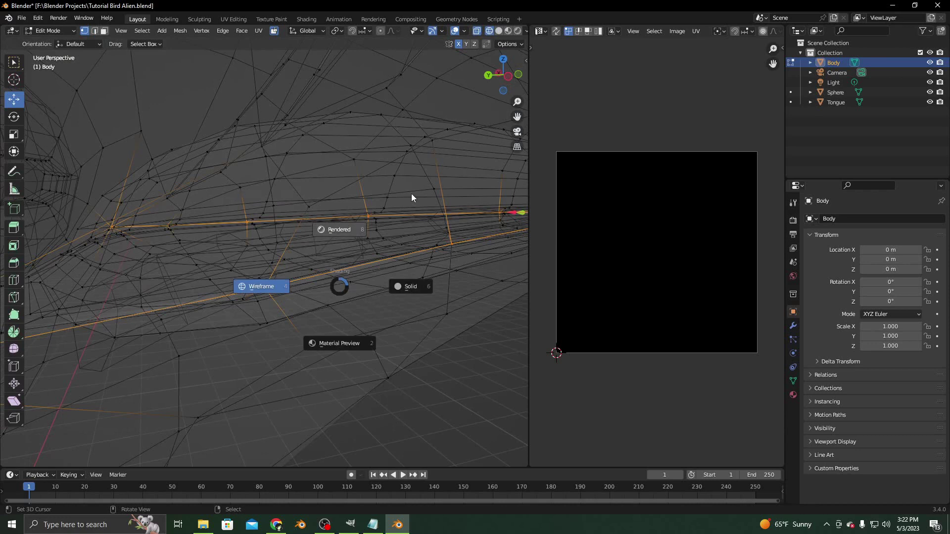
pyautogui.press('Escape')
pyautogui.moveTo(423, 209); pyautogui.dragTo(414, 210, button='middle')
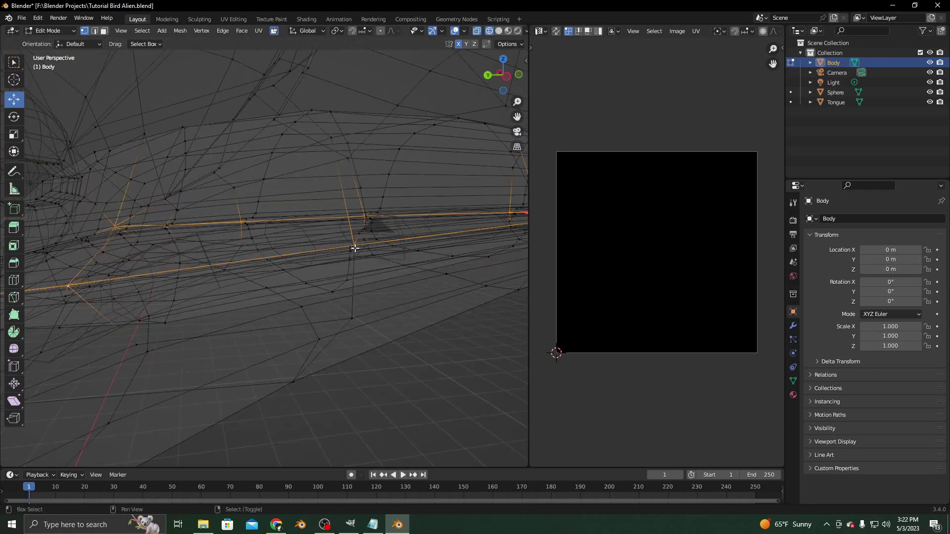
pyautogui.moveTo(354, 249); pyautogui.dragTo(329, 242, button='middle')
pyautogui.moveTo(417, 248); pyautogui.dragTo(294, 230, button='middle')
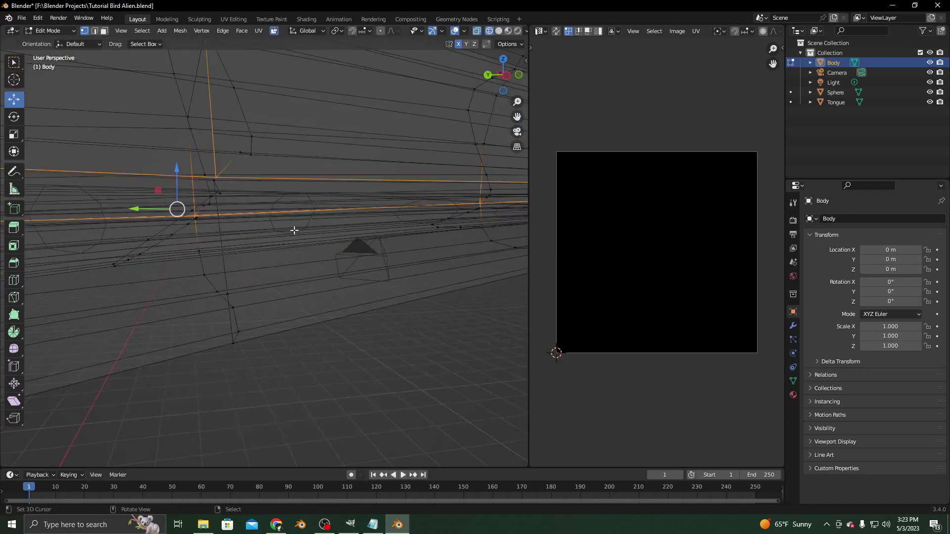
pyautogui.moveTo(216, 183); pyautogui.dragTo(365, 247, button='middle')
pyautogui.keyDown('alt'); pyautogui.click(336, 194); pyautogui.keyUp('alt')
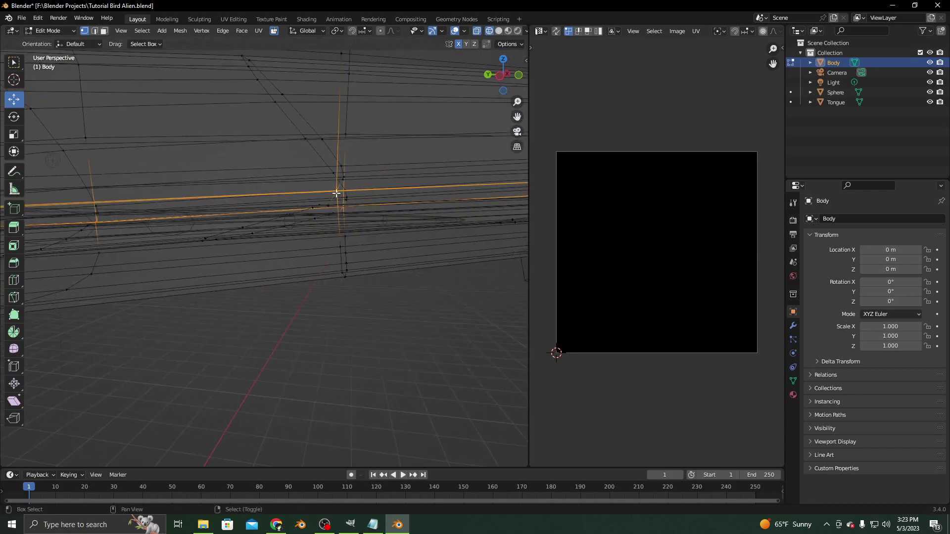
# Step: Extend the mouth-line selection with the remaining unselected vertices toward the beak's tip
pyautogui.moveTo(427, 221); pyautogui.dragTo(362, 231, button='middle')
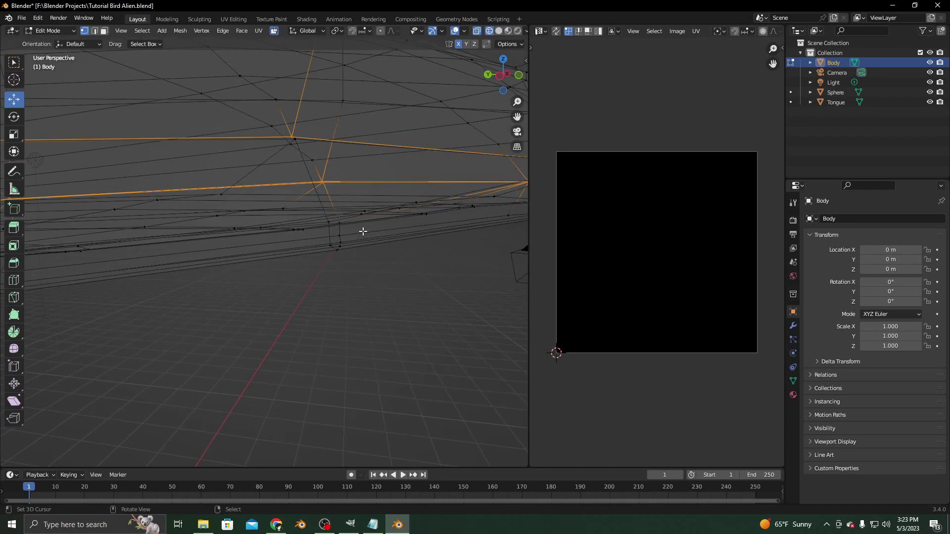
pyautogui.keyDown('shift'); pyautogui.moveTo(435, 218); pyautogui.dragTo(389, 230, button='middle'); pyautogui.keyUp('shift')
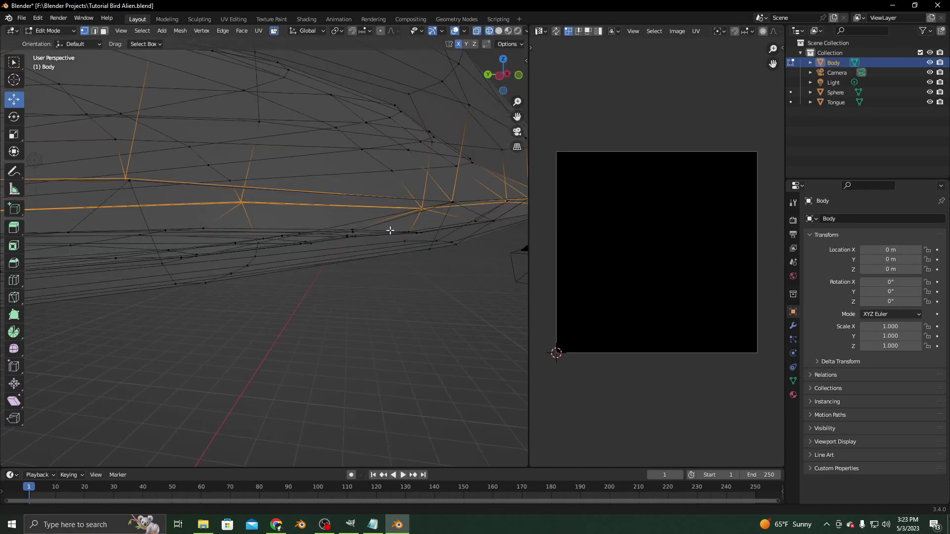
pyautogui.keyDown('shift'); pyautogui.rightClick(130, 181); pyautogui.keyUp('shift')
pyautogui.scroll(-1, 181, 178)
pyautogui.scroll(1, 251, 204)
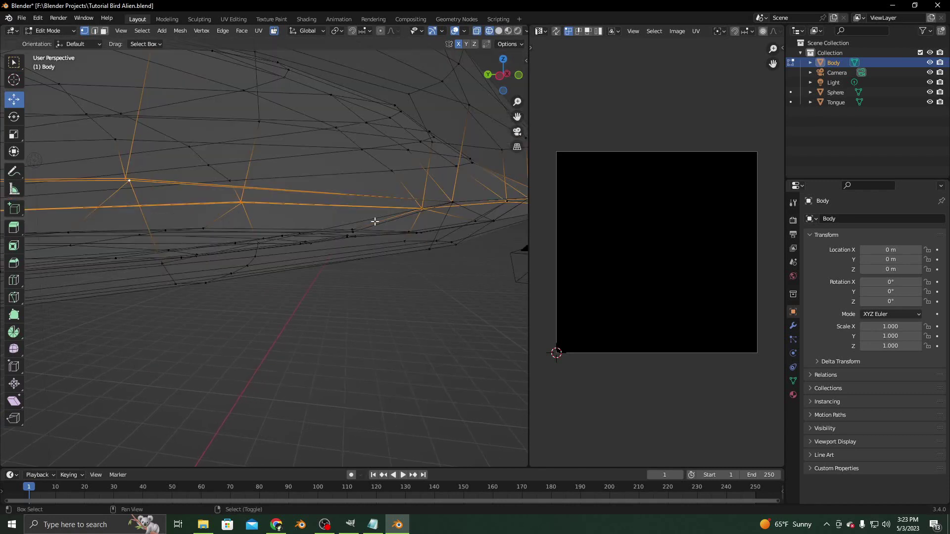
pyautogui.scroll(-3, 361, 220)
pyautogui.scroll(2, 356, 218)
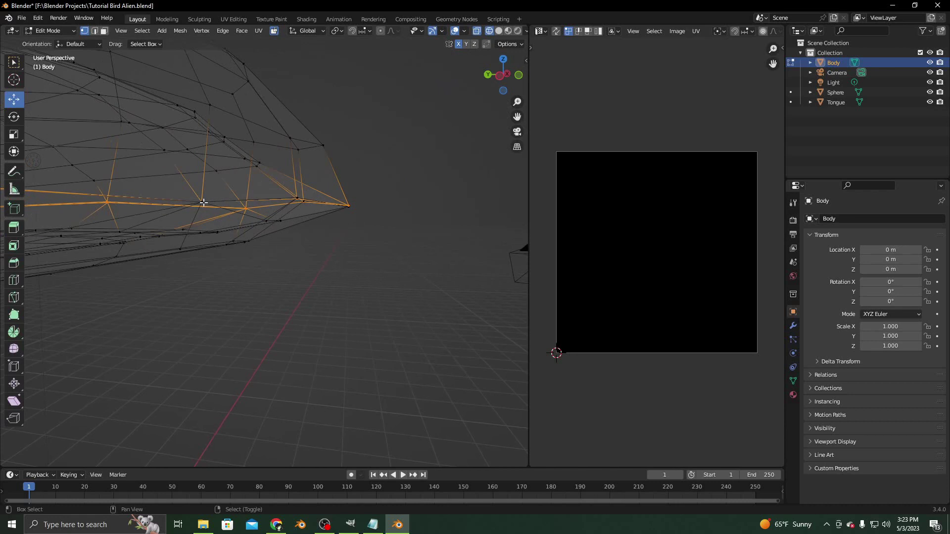
pyautogui.keyDown('shift'); pyautogui.rightClick(202, 203); pyautogui.keyUp('shift')
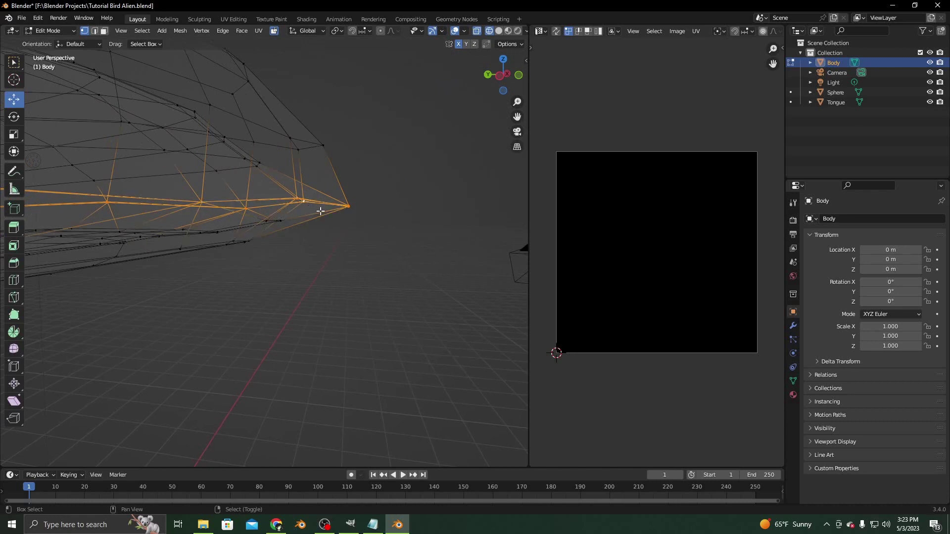
pyautogui.scroll(-3, 321, 212)
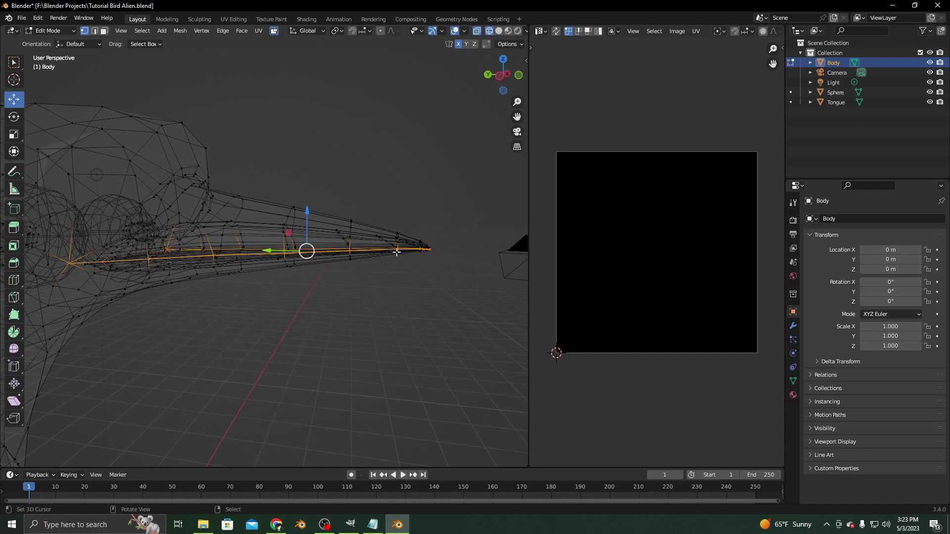
# Step: Check the selected mouth loop from both sides of the beak and mark it as a seam
pyautogui.moveTo(396, 252); pyautogui.dragTo(506, 296, button='middle')
pyautogui.scroll(3, 297, 265)
pyautogui.scroll(5, 280, 264)
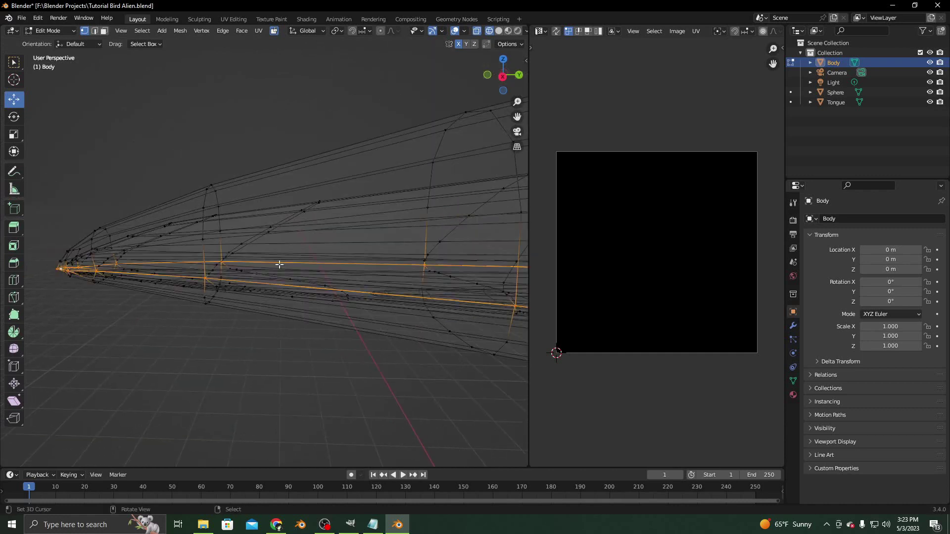
pyautogui.scroll(2, 280, 265)
pyautogui.scroll(-5, 272, 270)
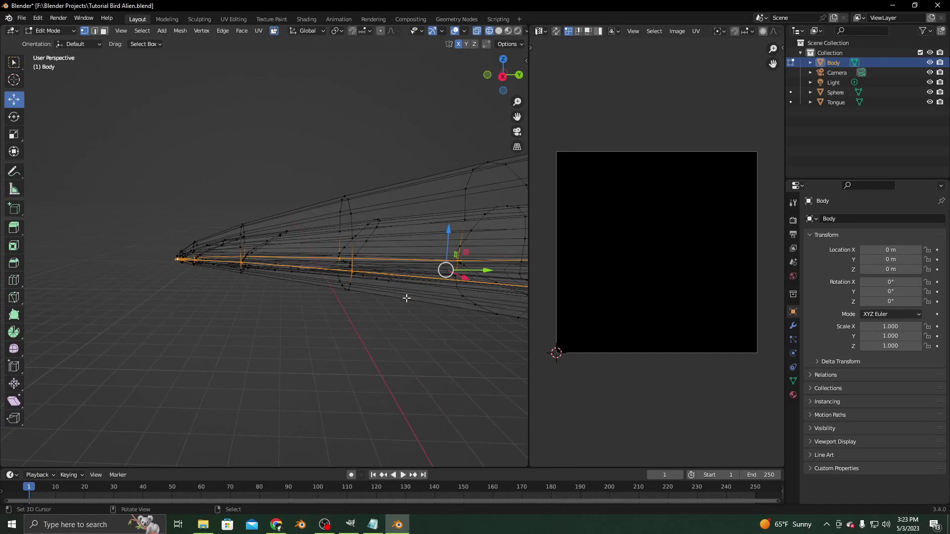
pyautogui.moveTo(223, 291); pyautogui.dragTo(349, 272, button='middle')
pyautogui.scroll(3, 276, 230)
pyautogui.scroll(-3, 277, 229)
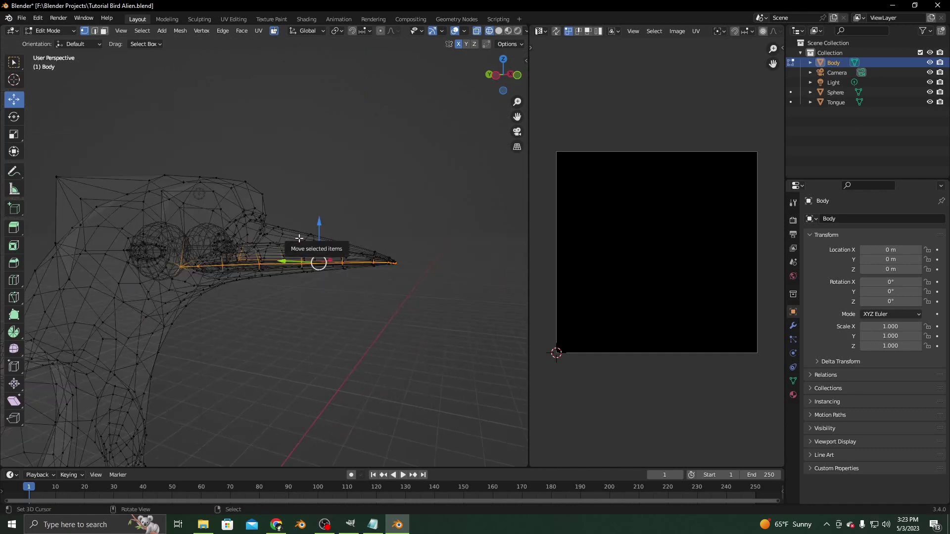
pyautogui.hotkey('ctrl', 'e')
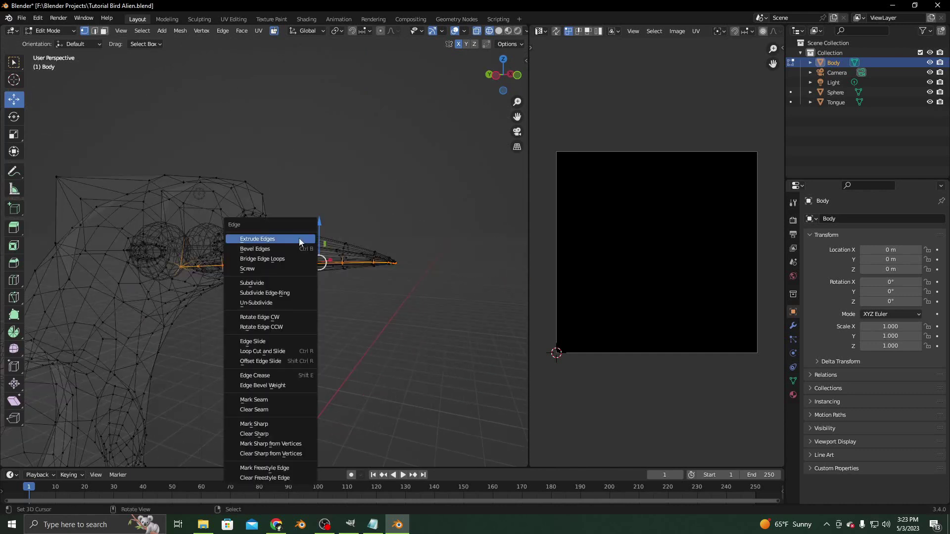
pyautogui.click(285, 398)
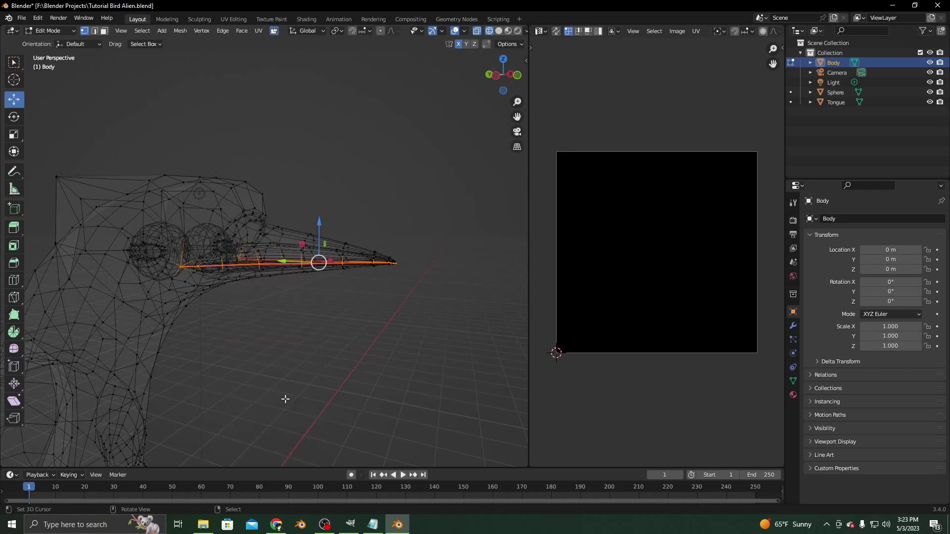
# Step: Inspect the marked mouth seam along both sides of the beak and return the viewport shading to Solid
pyautogui.scroll(5, 283, 346)
pyautogui.scroll(3, 281, 287)
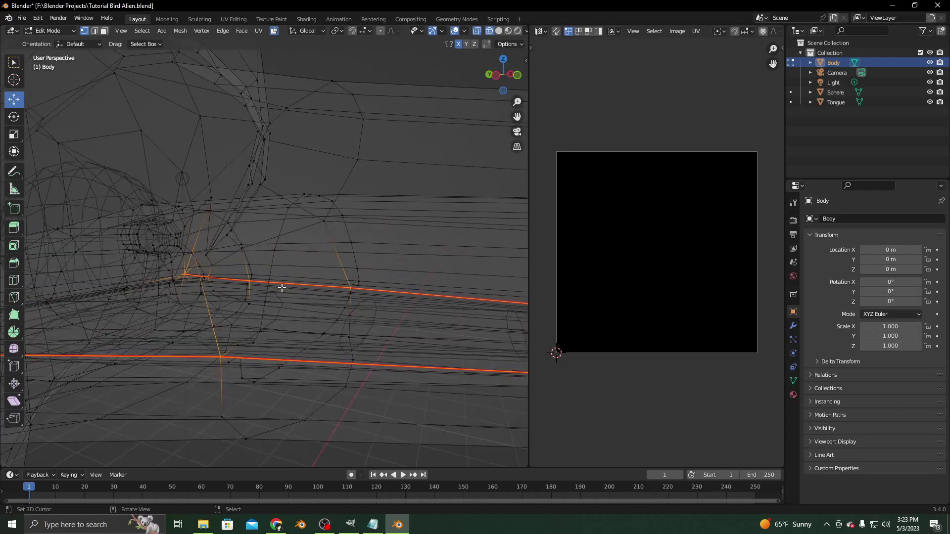
pyautogui.scroll(-4, 281, 287)
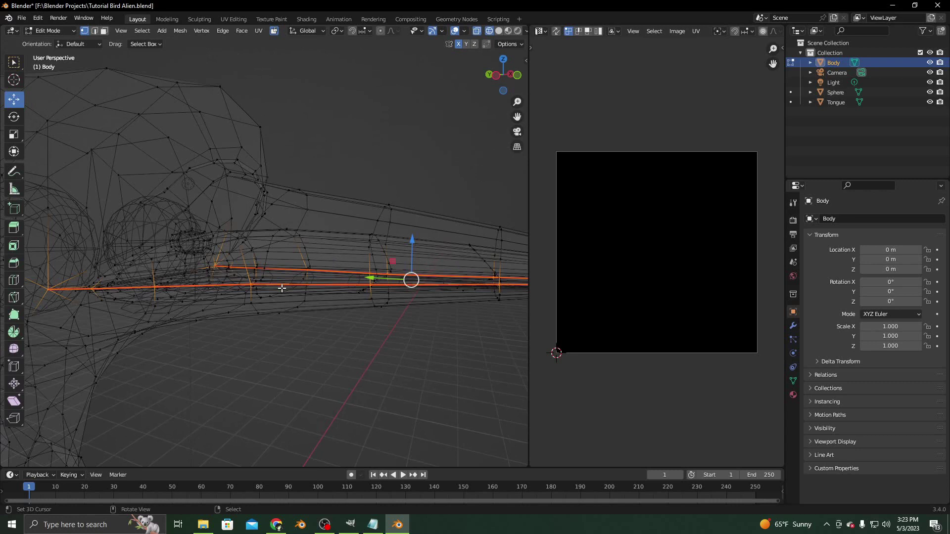
pyautogui.scroll(-4, 282, 288)
pyautogui.moveTo(352, 295); pyautogui.dragTo(248, 293, button='middle')
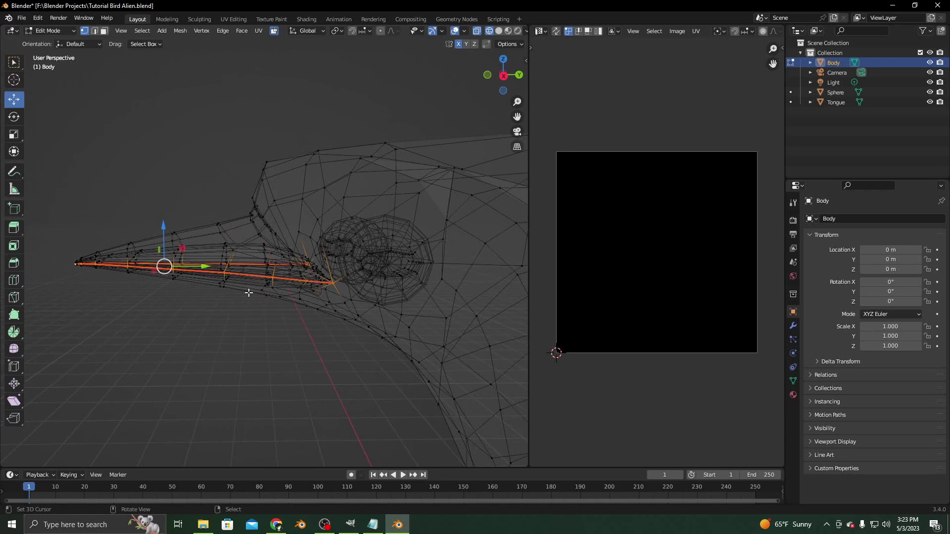
pyautogui.press('z')
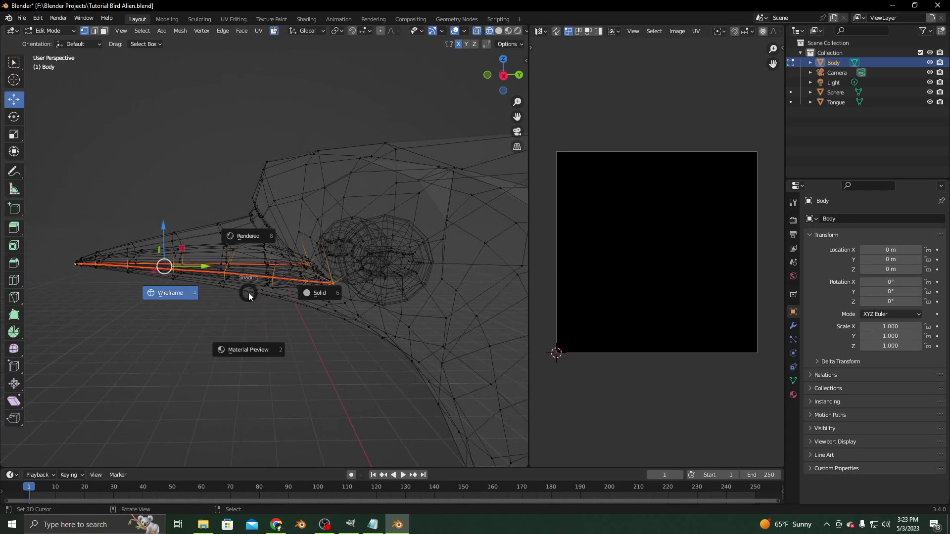
pyautogui.click(299, 295)
pyautogui.scroll(4, 316, 291)
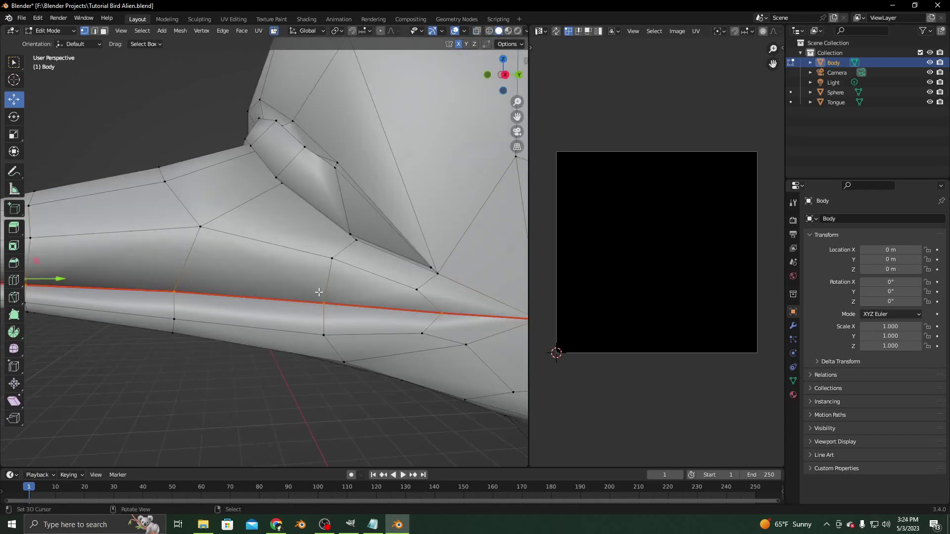
pyautogui.moveTo(319, 293); pyautogui.dragTo(351, 270, button='middle')
pyautogui.click(351, 270)
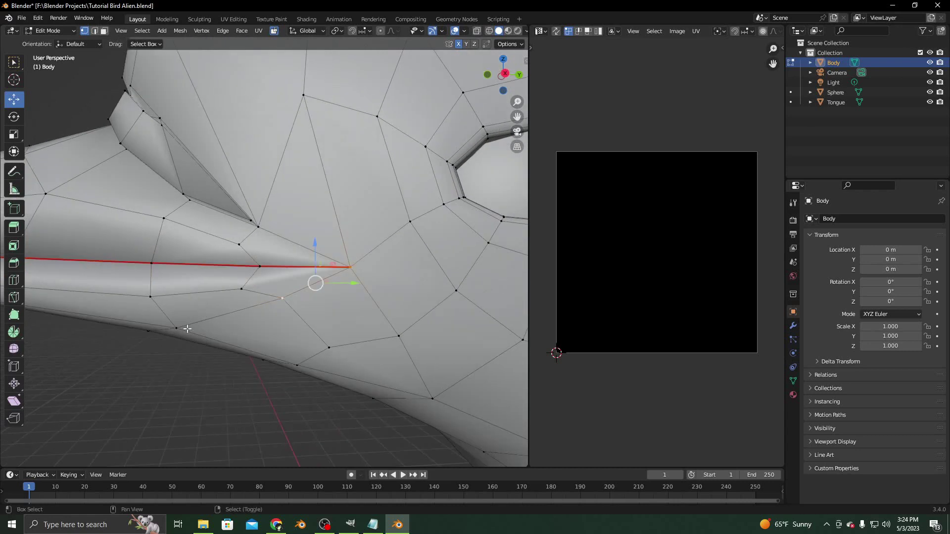
pyautogui.moveTo(146, 334); pyautogui.dragTo(309, 299, button='middle')
pyautogui.keyDown('ctrl'); pyautogui.click(201, 263); pyautogui.keyUp('ctrl')
pyautogui.keyDown('ctrl'); pyautogui.click(202, 285); pyautogui.keyUp('ctrl')
# Step: Reposition vertices on the underside of the lower beak, including a 0.010056 m move up along Z
pyautogui.click(225, 231)
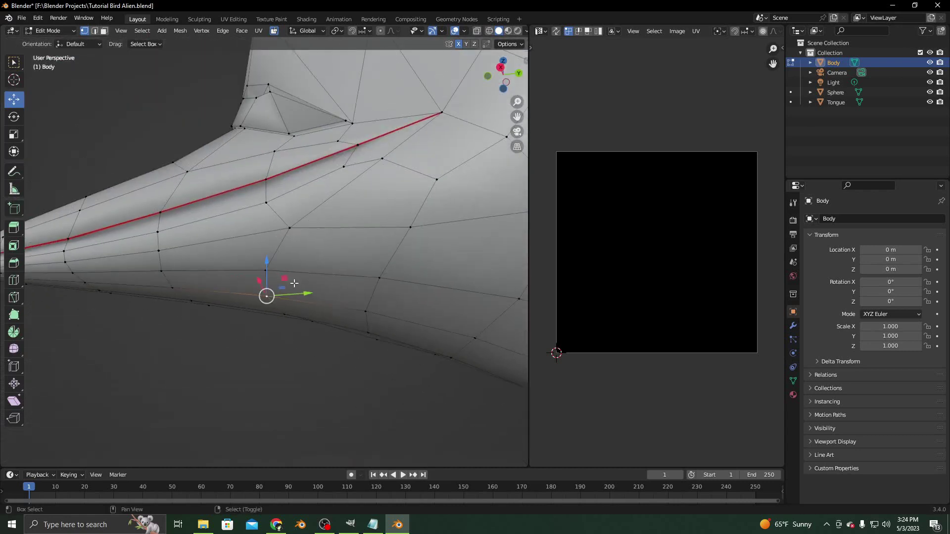
pyautogui.moveTo(309, 299); pyautogui.dragTo(256, 297)
pyautogui.moveTo(256, 297); pyautogui.dragTo(222, 287, button='middle')
pyautogui.moveTo(221, 282); pyautogui.dragTo(221, 273)
pyautogui.rightClick(275, 310)
pyautogui.moveTo(314, 311); pyautogui.dragTo(243, 278)
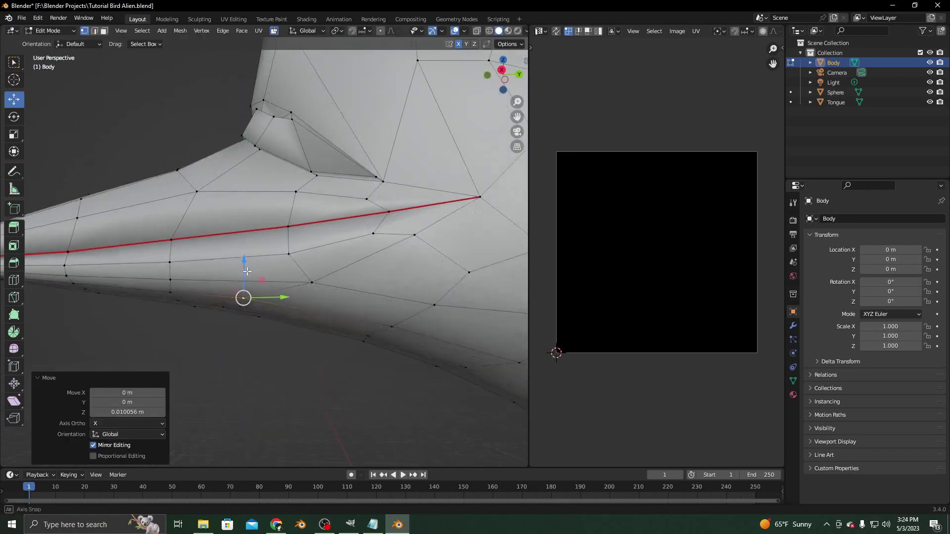
# Step: Reposition three neighbouring vertices on the lower beak's underside along Y toward the tip, moving the first one -0.033566 m
pyautogui.moveTo(243, 278); pyautogui.dragTo(355, 130, button='middle')
pyautogui.moveTo(355, 130); pyautogui.dragTo(347, 142)
pyautogui.moveTo(291, 193); pyautogui.dragTo(281, 212)
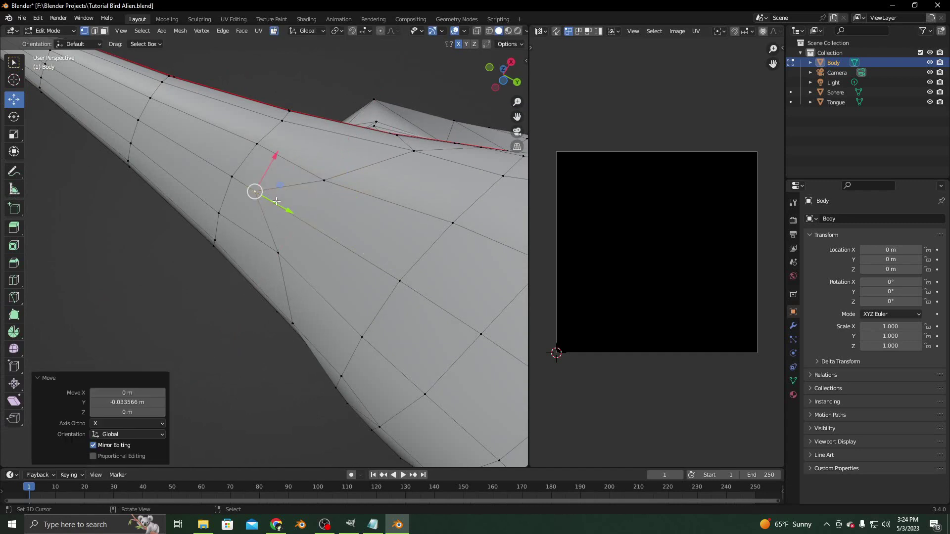
pyautogui.click(323, 180)
pyautogui.moveTo(324, 180); pyautogui.dragTo(284, 217, button='middle')
pyautogui.click(283, 217)
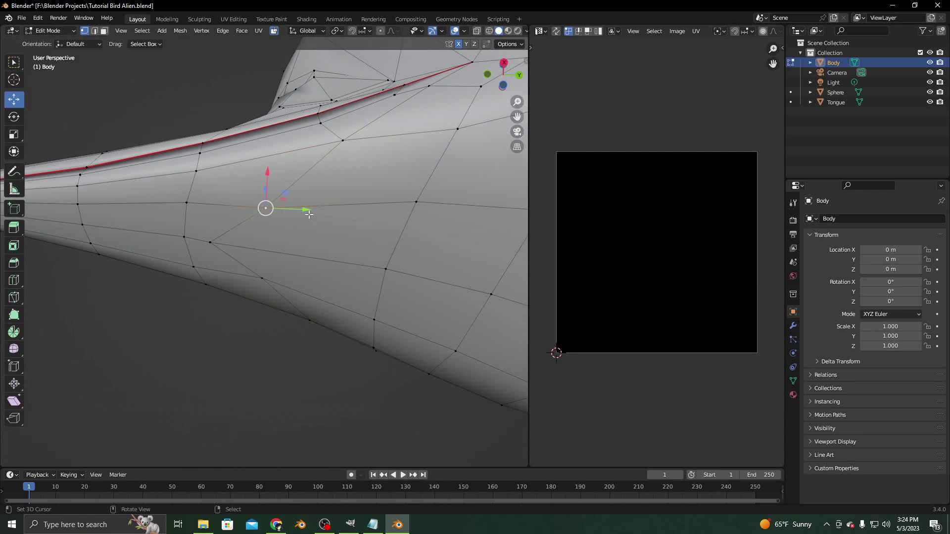
pyautogui.moveTo(308, 215); pyautogui.dragTo(294, 212)
pyautogui.click(192, 244)
pyautogui.moveTo(192, 244); pyautogui.dragTo(217, 299, button='middle')
pyautogui.moveTo(219, 299); pyautogui.dragTo(206, 300)
pyautogui.moveTo(208, 299); pyautogui.dragTo(225, 253, button='middle')
# Step: Select the vertex path from the lower beak's underside up to the mouth corner and on to the crease above it
pyautogui.click(225, 250)
pyautogui.keyDown('shift'); pyautogui.click(273, 227); pyautogui.keyUp('shift')
pyautogui.keyDown('shift'); pyautogui.click(362, 183); pyautogui.keyUp('shift')
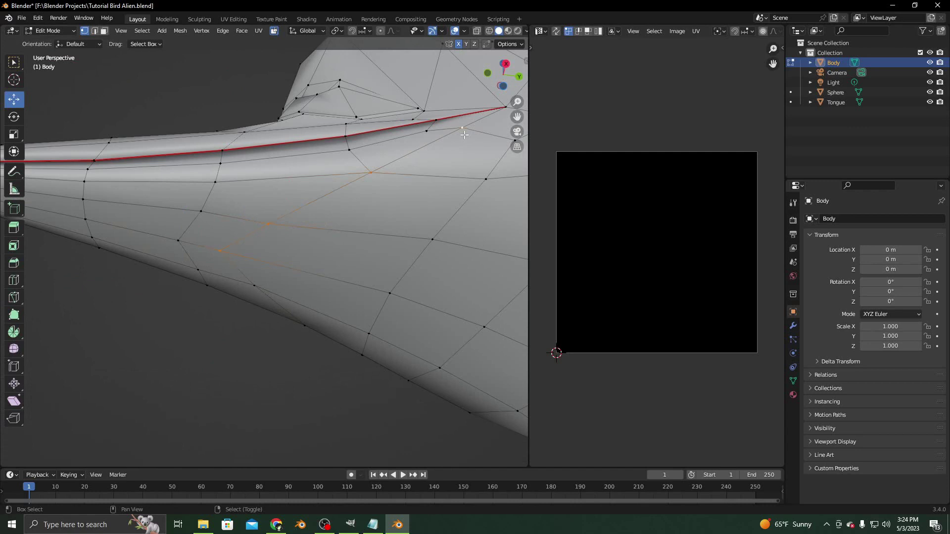
pyautogui.moveTo(464, 135); pyautogui.dragTo(436, 346, button='middle')
pyautogui.keyDown('shift'); pyautogui.click(447, 355); pyautogui.keyUp('shift')
pyautogui.keyDown('shift'); pyautogui.click(355, 300); pyautogui.keyUp('shift')
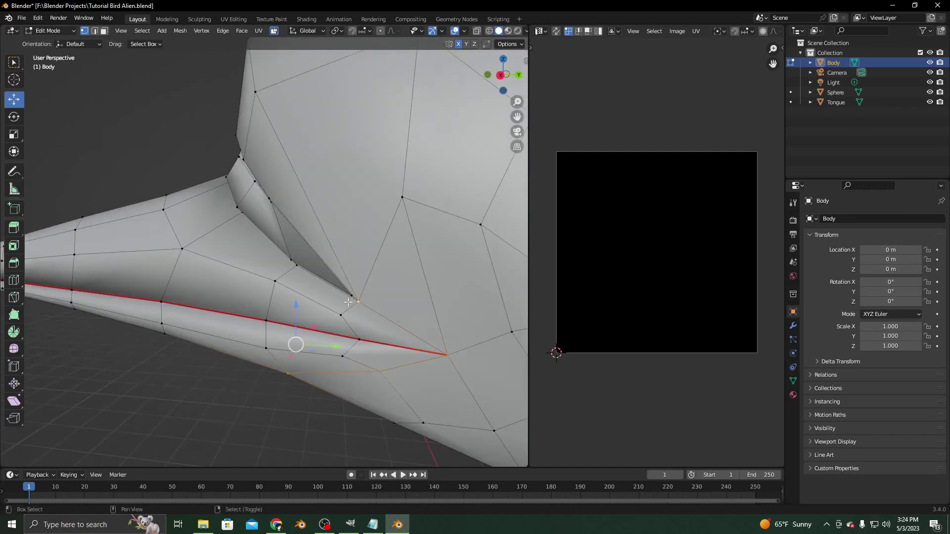
# Step: Extend the selection along the crease at the upper beak's base and over toward its top centre
pyautogui.moveTo(297, 273); pyautogui.dragTo(356, 233, button='middle')
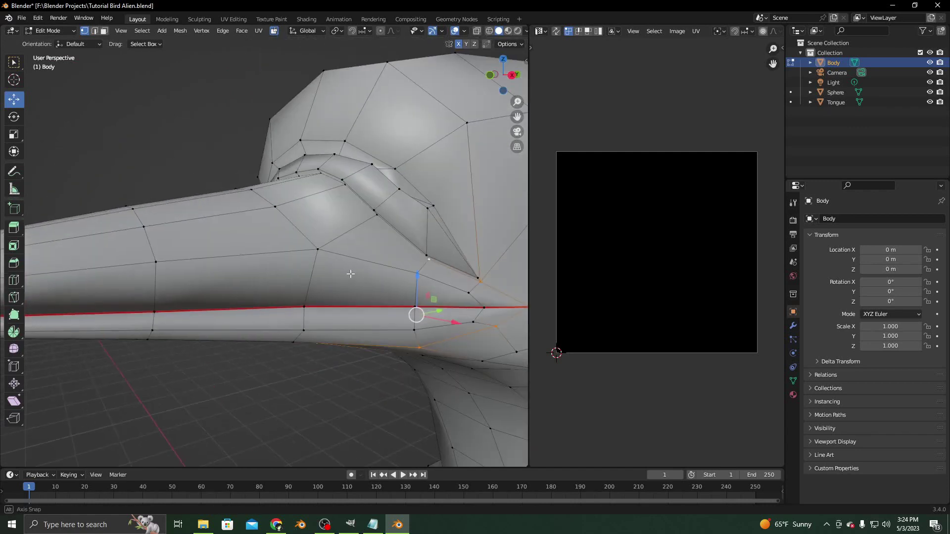
pyautogui.keyDown('shift'); pyautogui.click(374, 212); pyautogui.keyUp('shift')
pyautogui.keyDown('shift'); pyautogui.click(346, 188); pyautogui.keyUp('shift')
pyautogui.keyDown('shift'); pyautogui.click(322, 177); pyautogui.keyUp('shift')
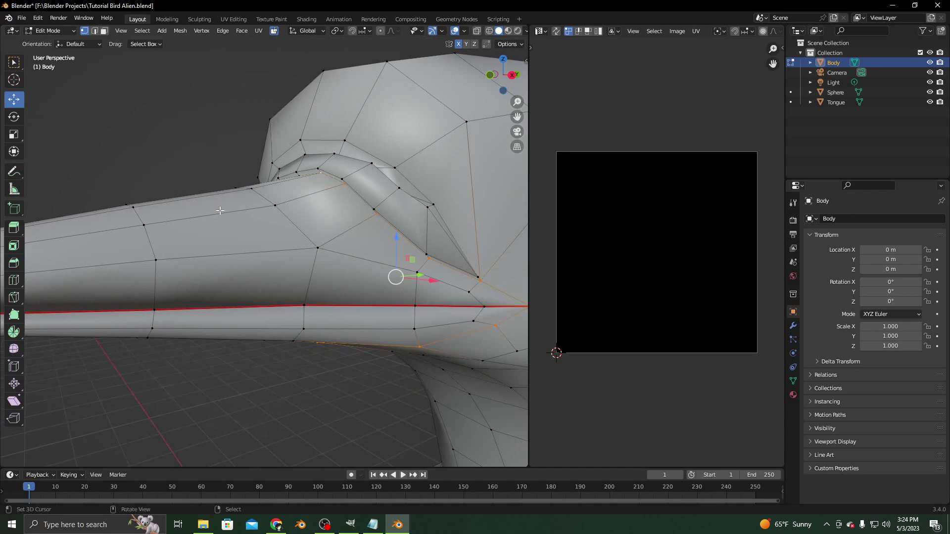
pyautogui.moveTo(321, 177); pyautogui.dragTo(305, 222, button='middle')
pyautogui.keyDown('shift'); pyautogui.click(327, 186); pyautogui.keyUp('shift')
pyautogui.keyDown('shift'); pyautogui.click(301, 187); pyautogui.keyUp('shift')
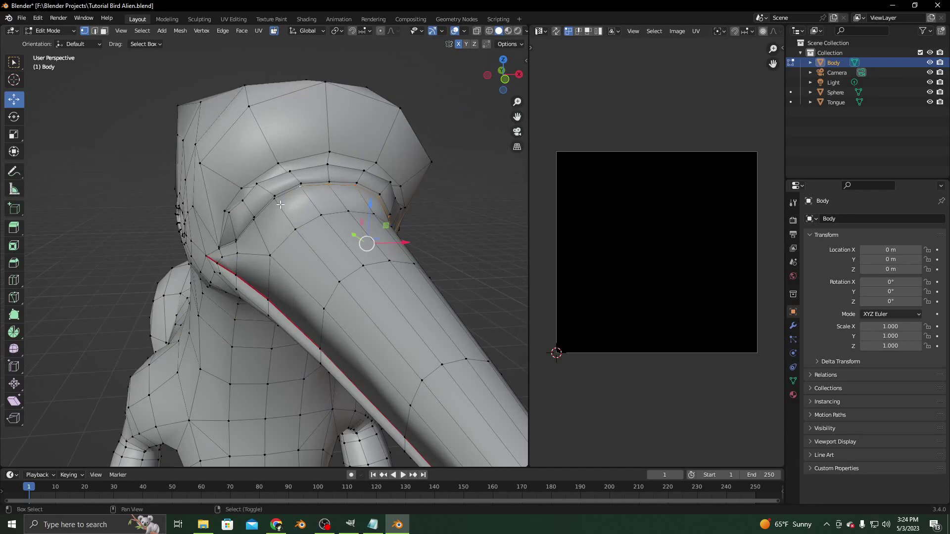
# Step: Continue the selection down the opposite side of the upper beak's base to the other mouth corner
pyautogui.keyDown('shift'); pyautogui.click(277, 199); pyautogui.keyUp('shift')
pyautogui.hotkey('ctrl', 'z')
pyautogui.scroll(2, 264, 227)
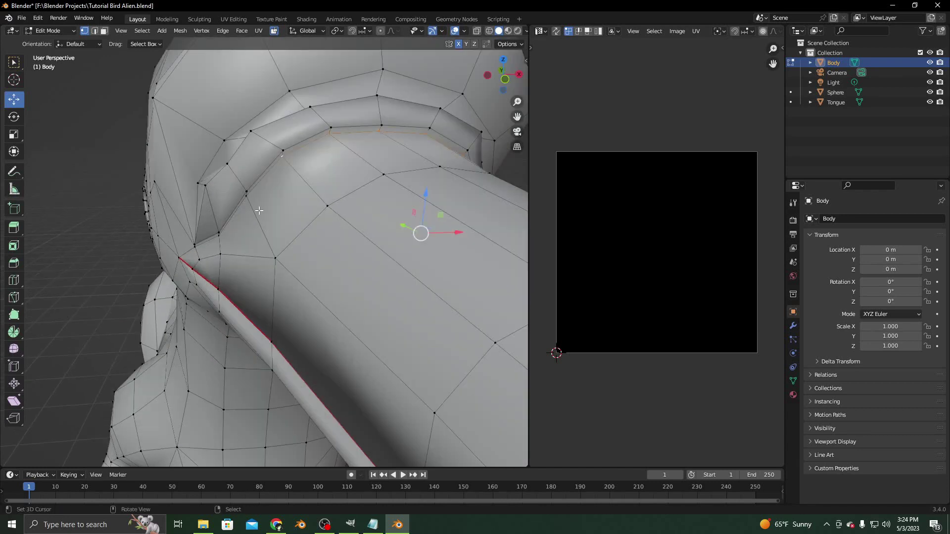
pyautogui.keyDown('shift'); pyautogui.rightClick(257, 209); pyautogui.keyUp('shift')
pyautogui.hotkey('ctrl', 'z')
pyautogui.keyDown('ctrl'); pyautogui.click(257, 201); pyautogui.keyUp('ctrl')
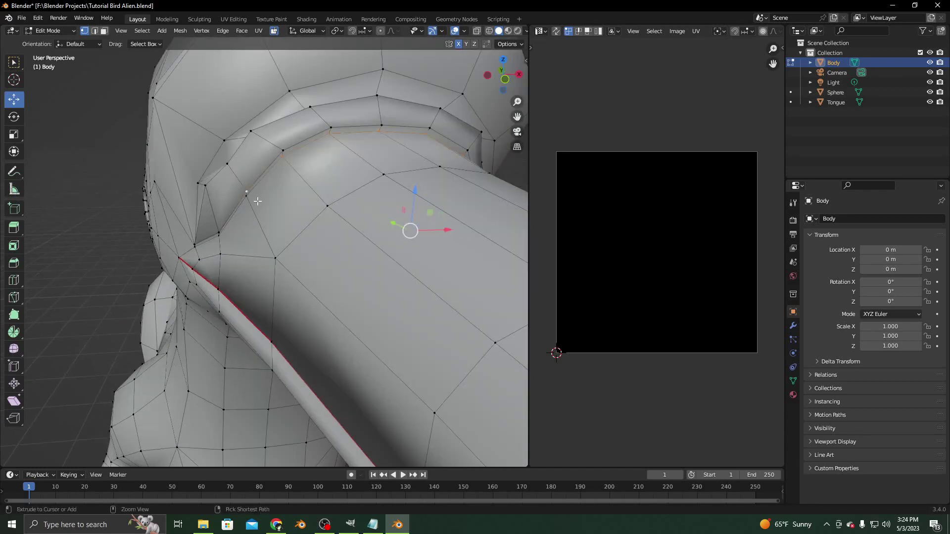
pyautogui.scroll(3, 253, 192)
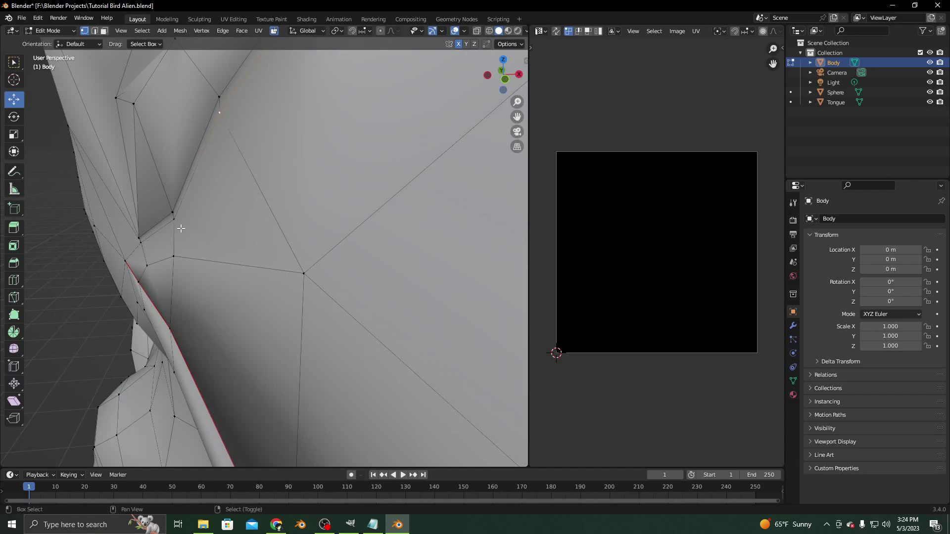
pyautogui.scroll(-4, 129, 261)
pyautogui.moveTo(148, 267); pyautogui.dragTo(259, 267, button='middle')
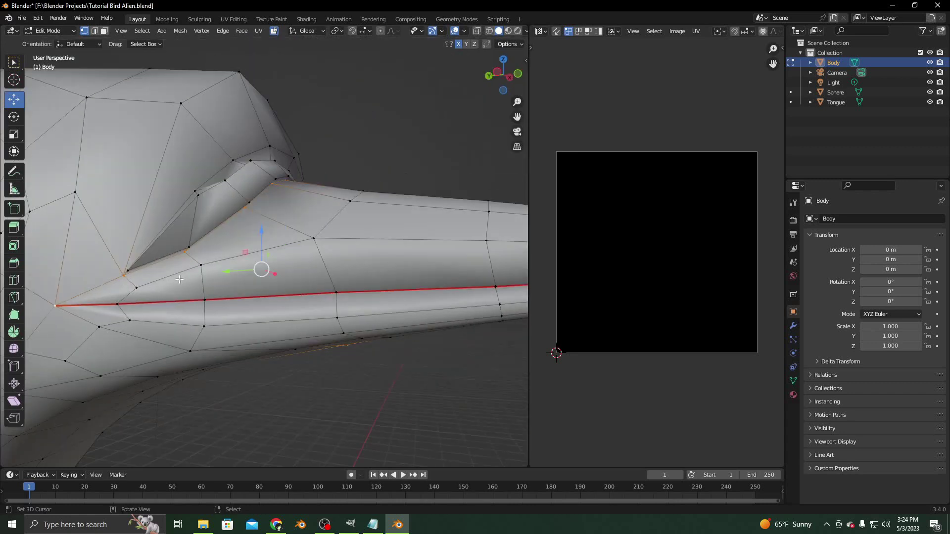
# Step: Close the selected loop beneath the lower beak, mark it as a seam, and check it from both sides
pyautogui.moveTo(322, 341); pyautogui.dragTo(306, 354, button='middle')
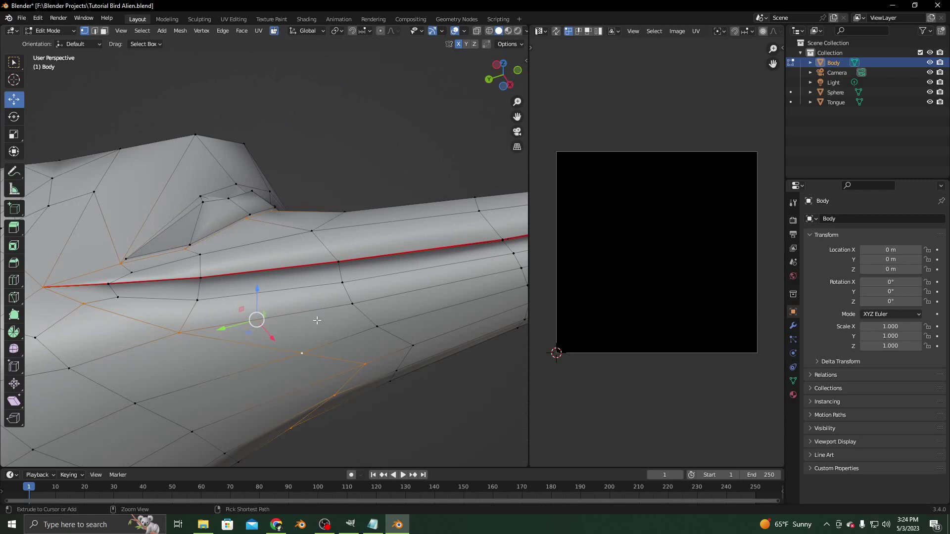
pyautogui.hotkey('ctrl', 'e')
pyautogui.click(317, 320)
pyautogui.scroll(-3, 317, 319)
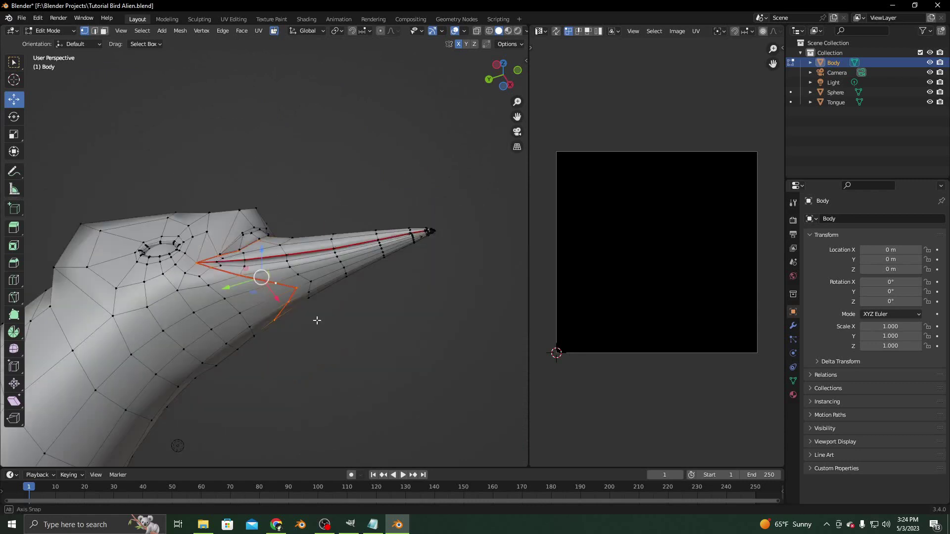
pyautogui.moveTo(313, 319); pyautogui.dragTo(343, 378, button='middle')
pyautogui.scroll(4, 277, 261)
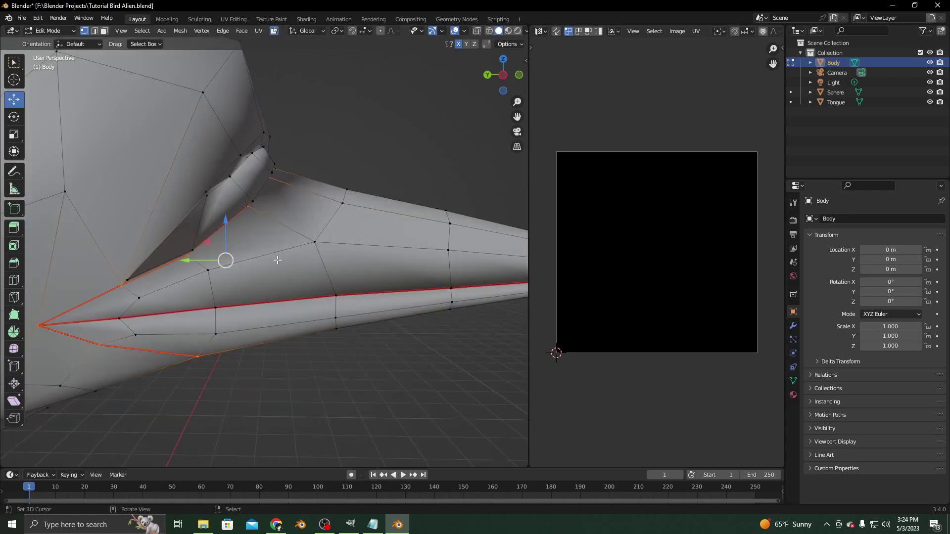
pyautogui.keyDown('shift'); pyautogui.click(121, 288); pyautogui.keyUp('shift')
pyautogui.scroll(-4, 206, 299)
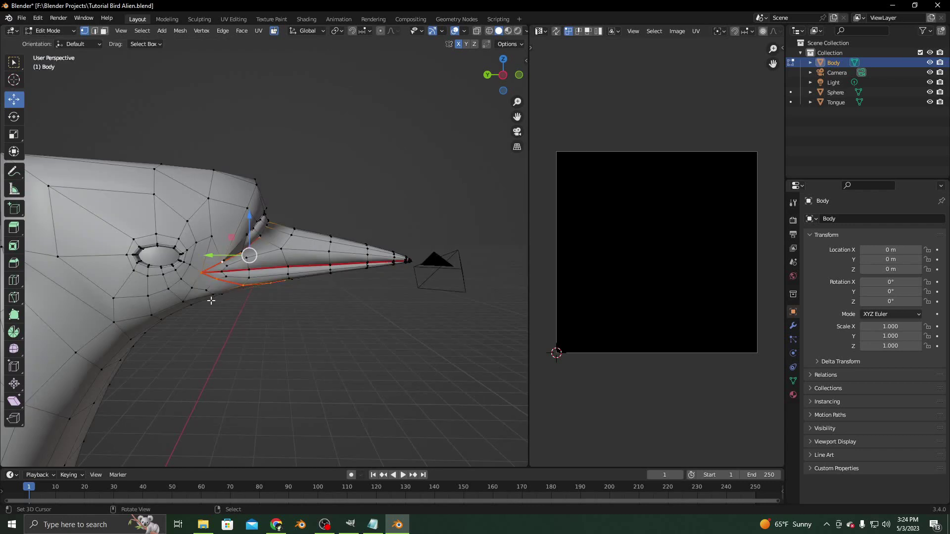
pyautogui.moveTo(290, 335); pyautogui.dragTo(178, 333, button='middle')
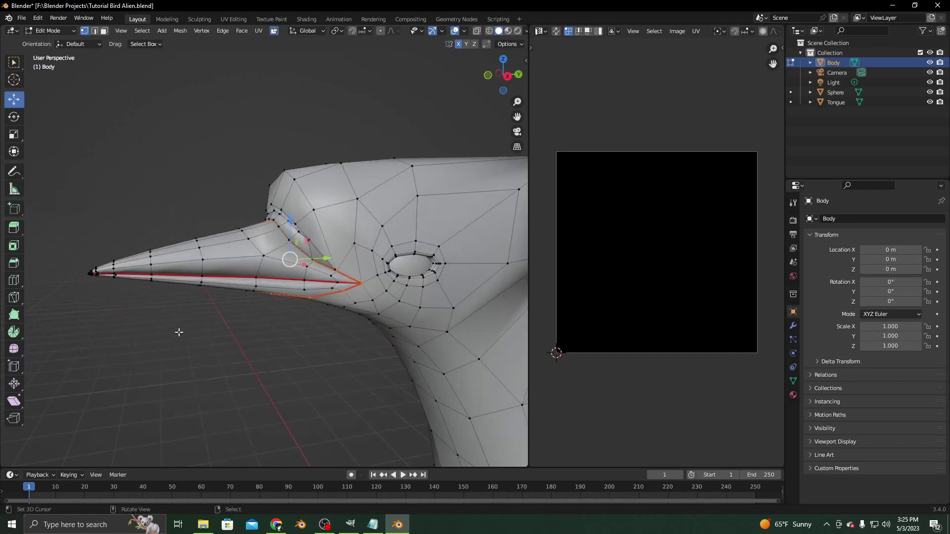
# Step: Select the centre-line vertices from the beak-base seam's underside down along the throat
pyautogui.moveTo(266, 346); pyautogui.dragTo(248, 286, button='middle')
pyautogui.click(245, 254)
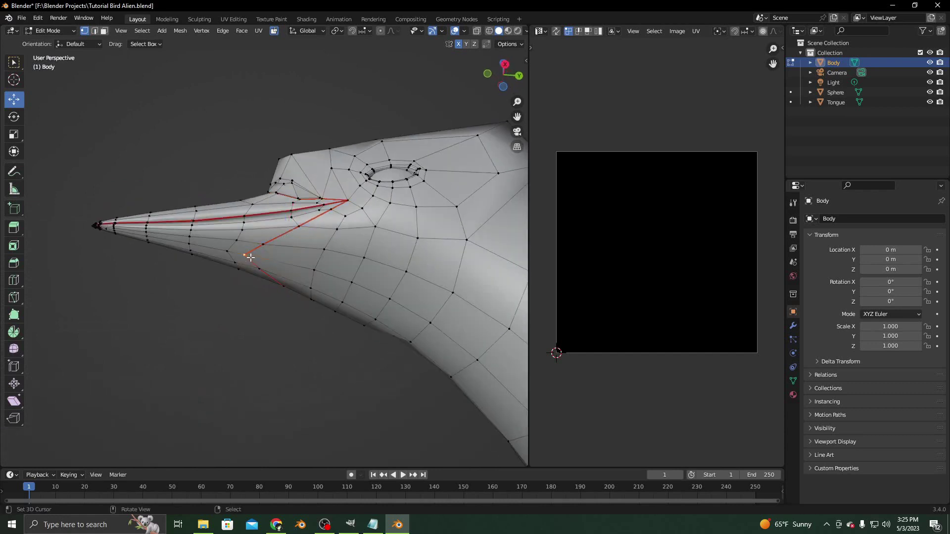
pyautogui.keyDown('shift'); pyautogui.click(315, 270); pyautogui.keyUp('shift')
pyautogui.keyDown('shift'); pyautogui.click(353, 283); pyautogui.keyUp('shift')
pyautogui.keyDown('shift'); pyautogui.click(390, 299); pyautogui.keyUp('shift')
pyautogui.keyDown('shift'); pyautogui.click(431, 323); pyautogui.keyUp('shift')
pyautogui.moveTo(430, 323); pyautogui.dragTo(249, 182, button='middle')
pyautogui.keyDown('shift'); pyautogui.click(244, 168); pyautogui.keyUp('shift')
pyautogui.keyDown('shift'); pyautogui.click(254, 195); pyautogui.keyUp('shift')
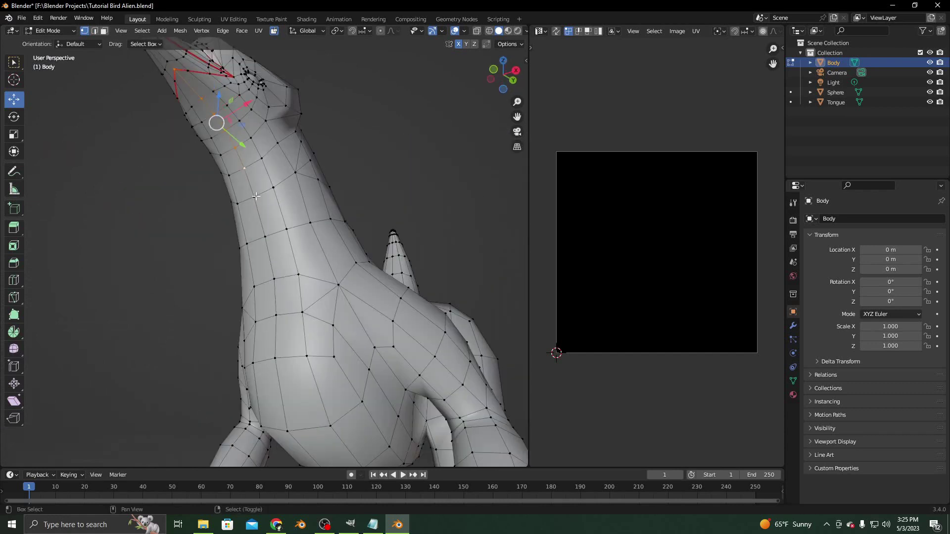
# Step: Extend the centre-line selection down the neck, chest and belly to between the hind legs
pyautogui.keyDown('shift'); pyautogui.click(265, 236); pyautogui.keyUp('shift')
pyautogui.keyDown('shift'); pyautogui.click(274, 279); pyautogui.keyUp('shift')
pyautogui.keyDown('shift'); pyautogui.click(299, 418); pyautogui.keyUp('shift')
pyautogui.moveTo(299, 419); pyautogui.dragTo(294, 271, button='middle')
pyautogui.keyDown('shift'); pyautogui.click(310, 293); pyautogui.keyUp('shift')
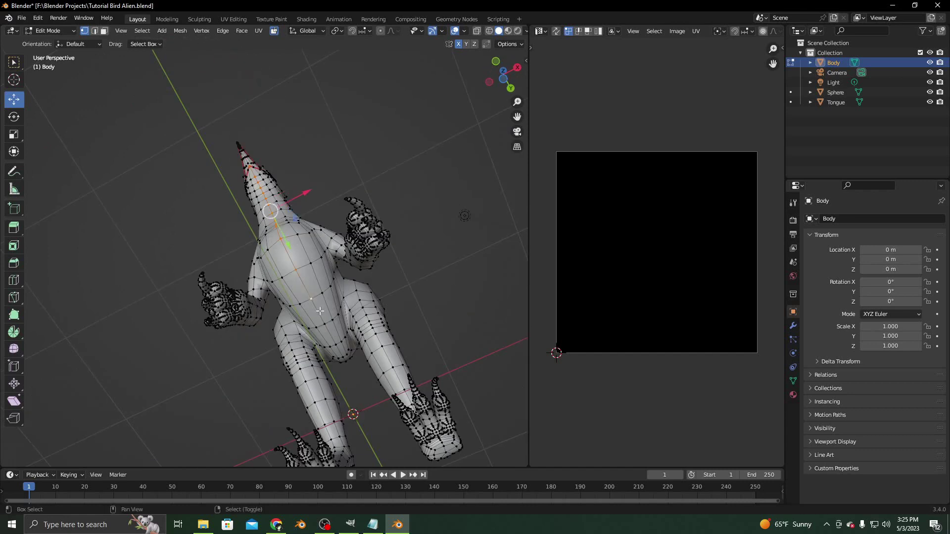
pyautogui.keyDown('shift'); pyautogui.click(322, 317); pyautogui.keyUp('shift')
pyautogui.keyDown('shift'); pyautogui.click(338, 340); pyautogui.keyUp('shift')
pyautogui.keyDown('shift'); pyautogui.click(344, 354); pyautogui.keyUp('shift')
# Step: Extend the centre-line selection along the tail's underside to its tip and mark the whole line as a seam
pyautogui.moveTo(344, 354); pyautogui.dragTo(263, 289, button='middle')
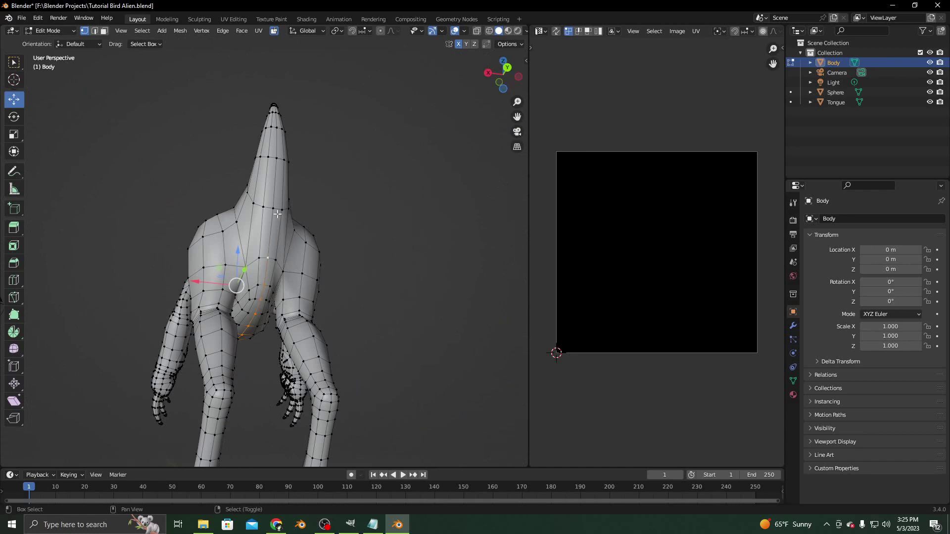
pyautogui.keyDown('shift'); pyautogui.click(273, 160); pyautogui.keyUp('shift')
pyautogui.keyDown('shift'); pyautogui.click(274, 132); pyautogui.keyUp('shift')
pyautogui.moveTo(303, 123); pyautogui.dragTo(294, 344, button='middle')
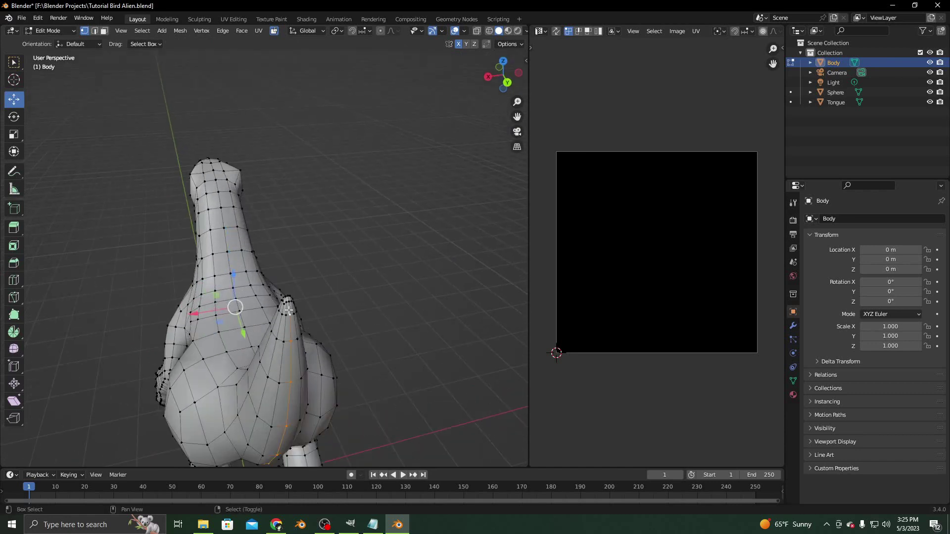
pyautogui.moveTo(288, 301); pyautogui.dragTo(381, 334, button='middle')
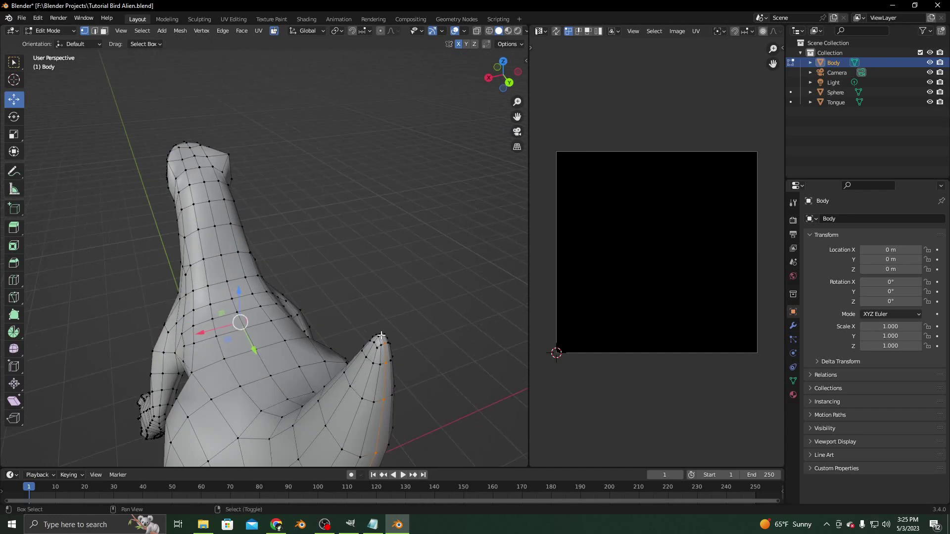
pyautogui.rightClick(313, 267)
pyautogui.click(313, 269)
# Step: Inspect the new centre-line seam from the side and along the body's underside
pyautogui.scroll(-6, 266, 306)
pyautogui.moveTo(266, 307); pyautogui.dragTo(354, 285, button='middle')
pyautogui.scroll(3, 349, 288)
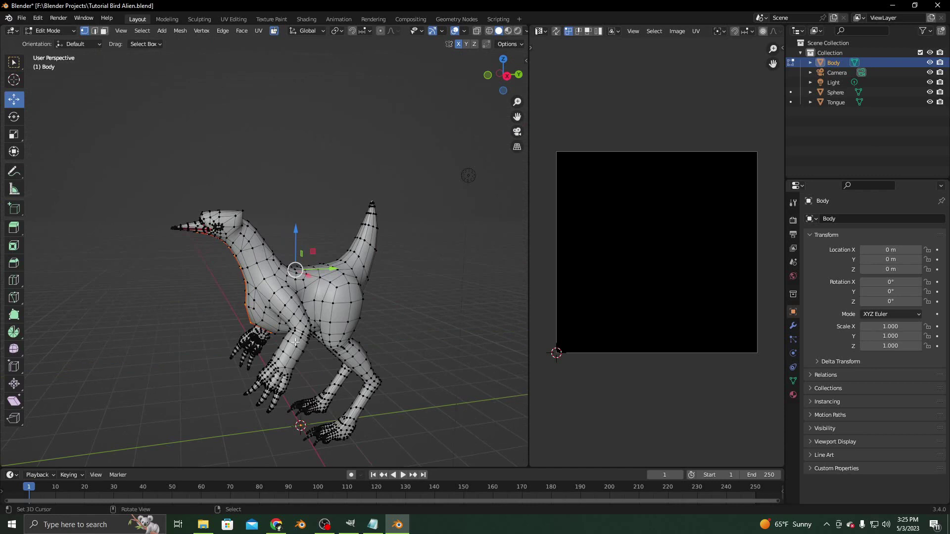
pyautogui.moveTo(287, 347); pyautogui.dragTo(407, 337, button='middle')
pyautogui.scroll(4, 299, 301)
pyautogui.scroll(4, 348, 322)
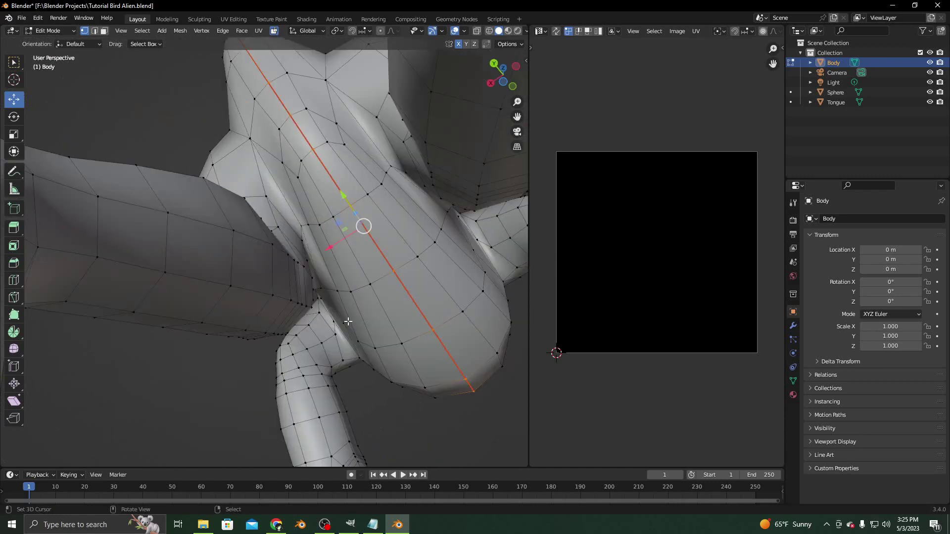
pyautogui.moveTo(321, 333); pyautogui.dragTo(319, 337, button='middle')
pyautogui.scroll(-2, 319, 337)
# Step: Select a vertex path from the belly's centre seam across to the inner thigh of the hind leg on the +X side
pyautogui.click(432, 213)
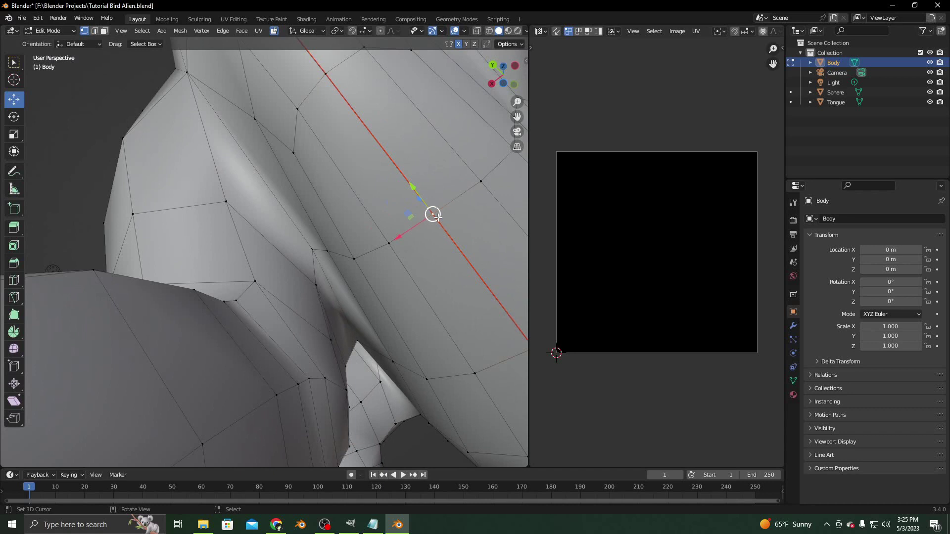
pyautogui.moveTo(432, 214); pyautogui.dragTo(359, 275, button='middle')
pyautogui.moveTo(320, 251); pyautogui.dragTo(294, 253)
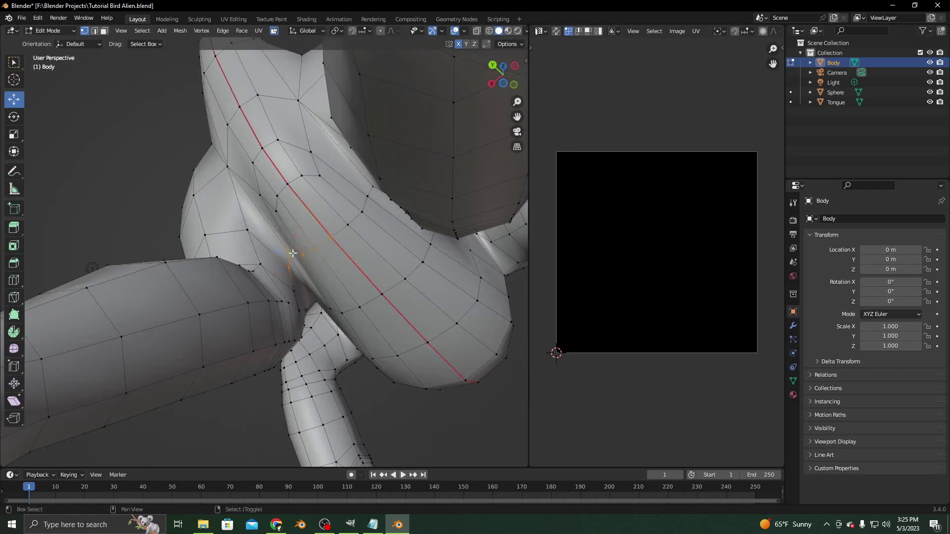
pyautogui.moveTo(292, 253); pyautogui.dragTo(300, 336, button='middle')
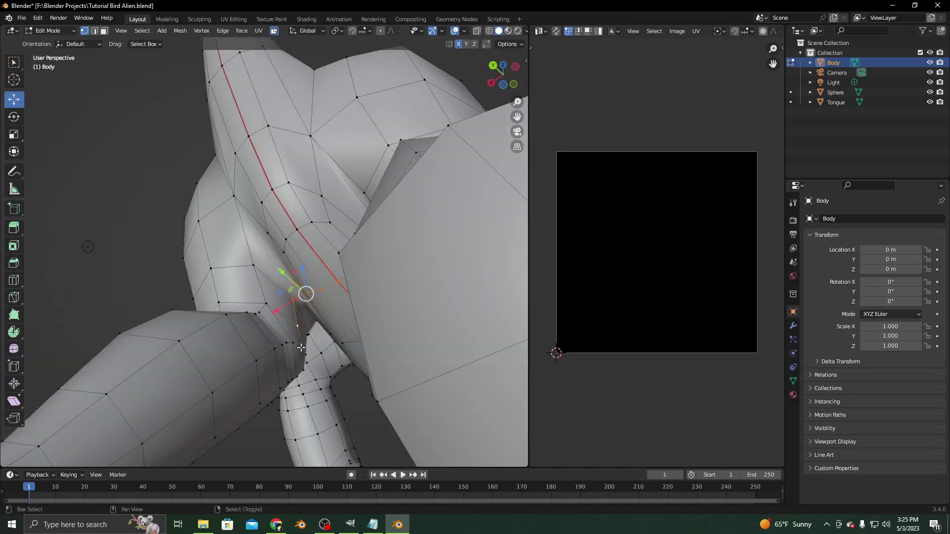
pyautogui.keyDown('shift'); pyautogui.click(286, 343); pyautogui.keyUp('shift')
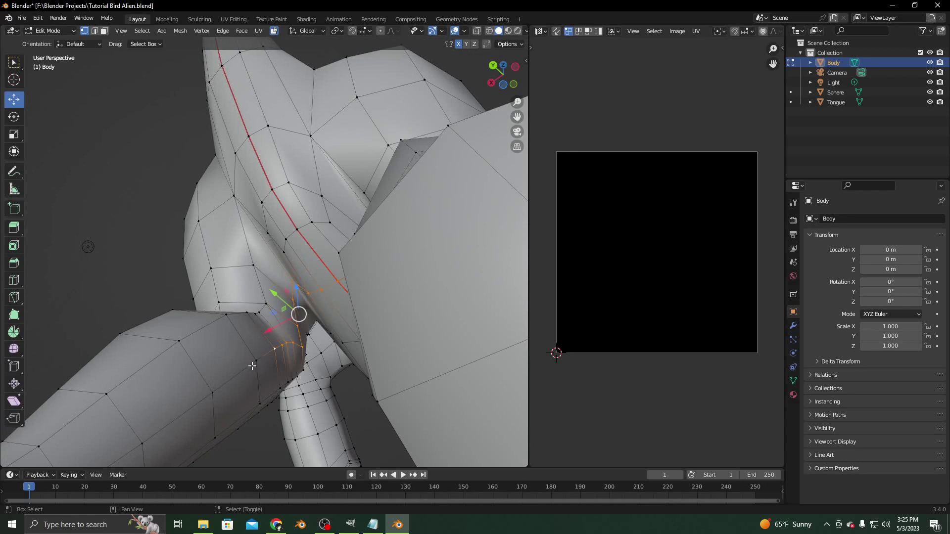
pyautogui.keyDown('ctrl'); pyautogui.click(211, 393); pyautogui.keyUp('ctrl')
# Step: Extend the selected path along the underside of the thigh, around the leg's bend and onto the lower leg
pyautogui.scroll(-3, 195, 389)
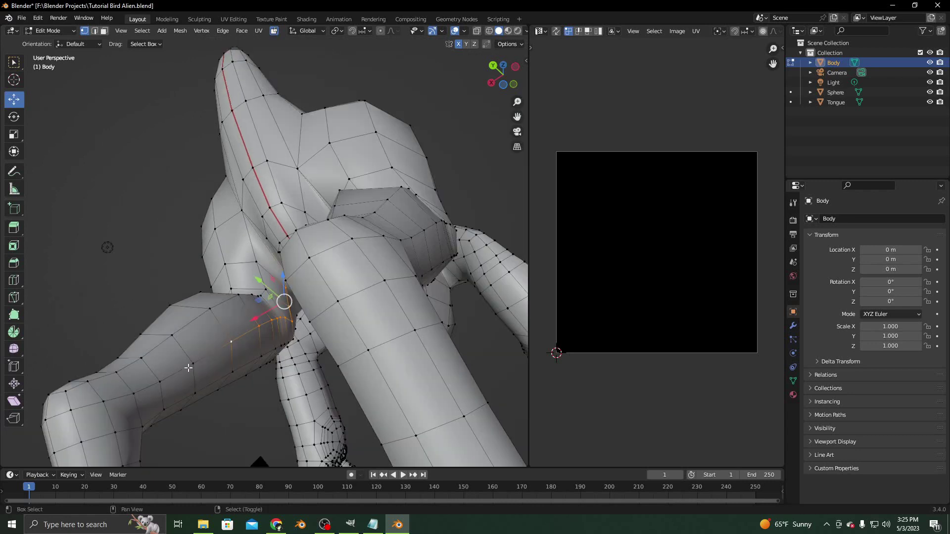
pyautogui.keyDown('shift'); pyautogui.rightClick(189, 365); pyautogui.keyUp('shift')
pyautogui.keyDown('shift'); pyautogui.rightClick(160, 382); pyautogui.keyUp('shift')
pyautogui.keyDown('shift'); pyautogui.rightClick(135, 394); pyautogui.keyUp('shift')
pyautogui.moveTo(117, 421); pyautogui.dragTo(145, 345, button='middle')
pyautogui.keyDown('ctrl'); pyautogui.click(136, 210); pyautogui.keyUp('ctrl')
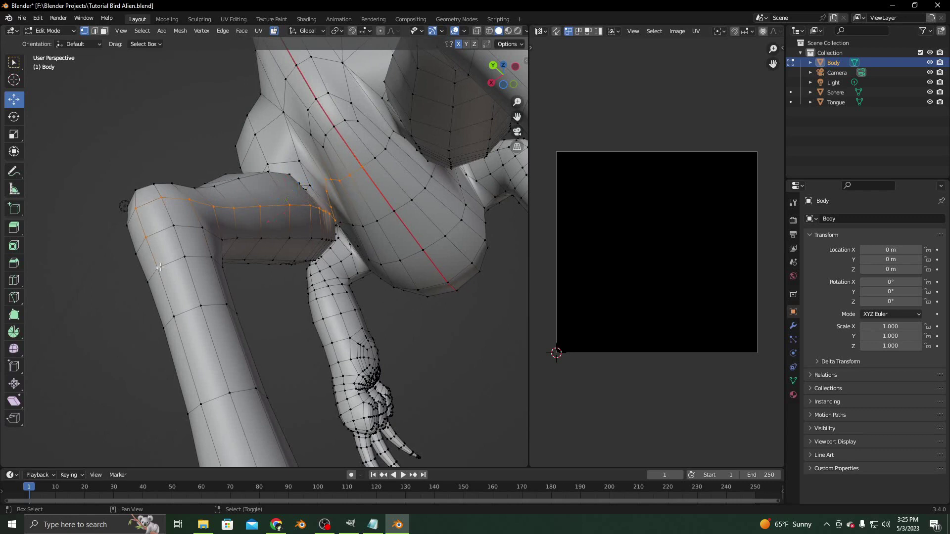
# Step: Continue the path down the back of the lower leg onto the foot and mark it as a seam
pyautogui.scroll(-5, 161, 267)
pyautogui.moveTo(193, 314); pyautogui.dragTo(253, 293, button='middle')
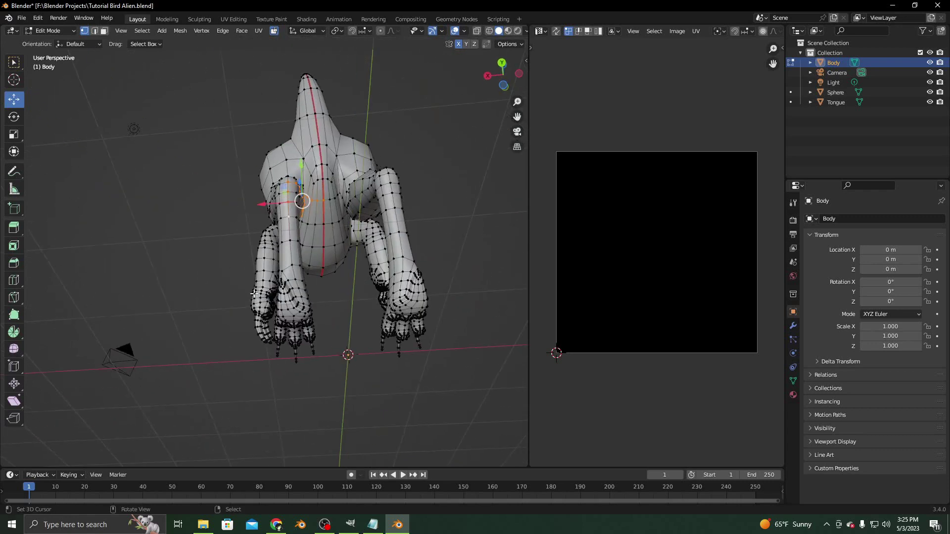
pyautogui.scroll(3, 293, 277)
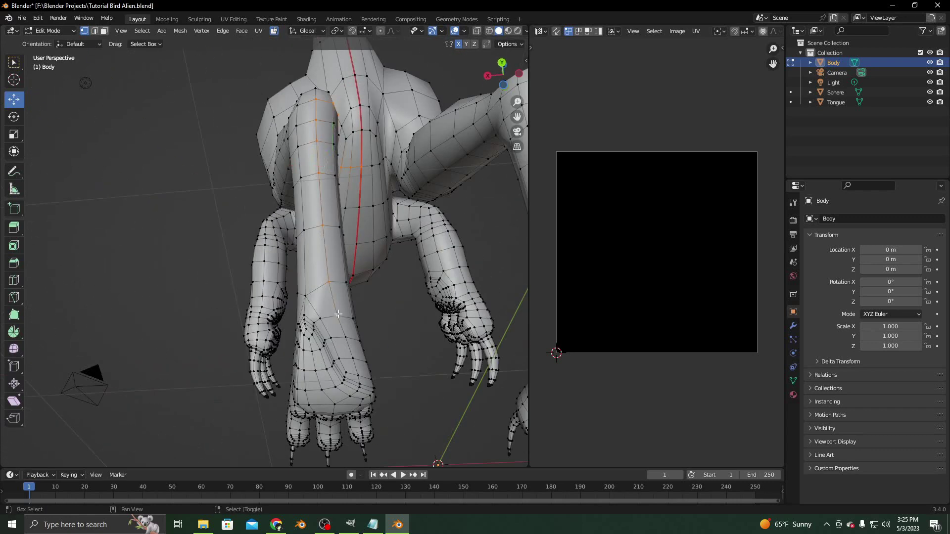
pyautogui.keyDown('ctrl'); pyautogui.click(345, 338); pyautogui.keyUp('ctrl')
pyautogui.keyDown('shift'); pyautogui.moveTo(358, 371); pyautogui.dragTo(303, 285, button='middle'); pyautogui.keyUp('shift')
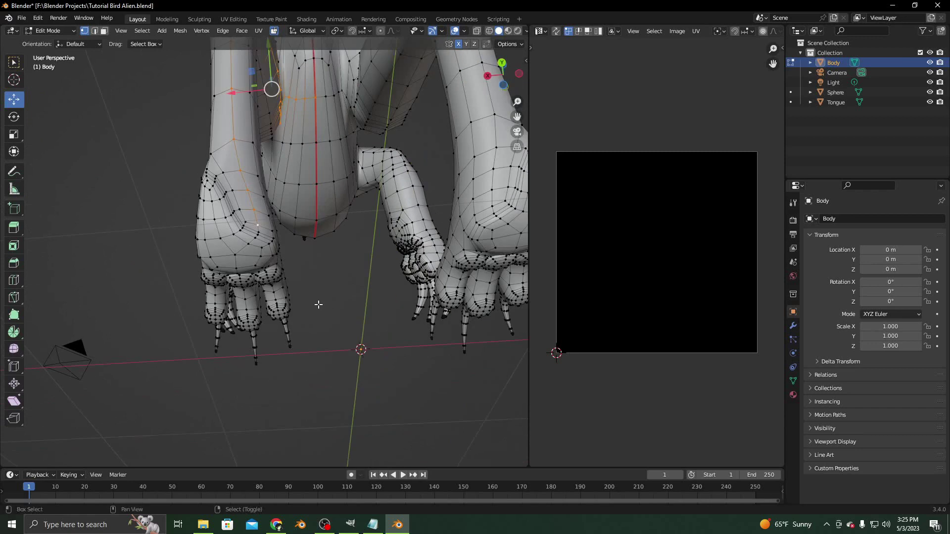
pyautogui.scroll(3, 303, 285)
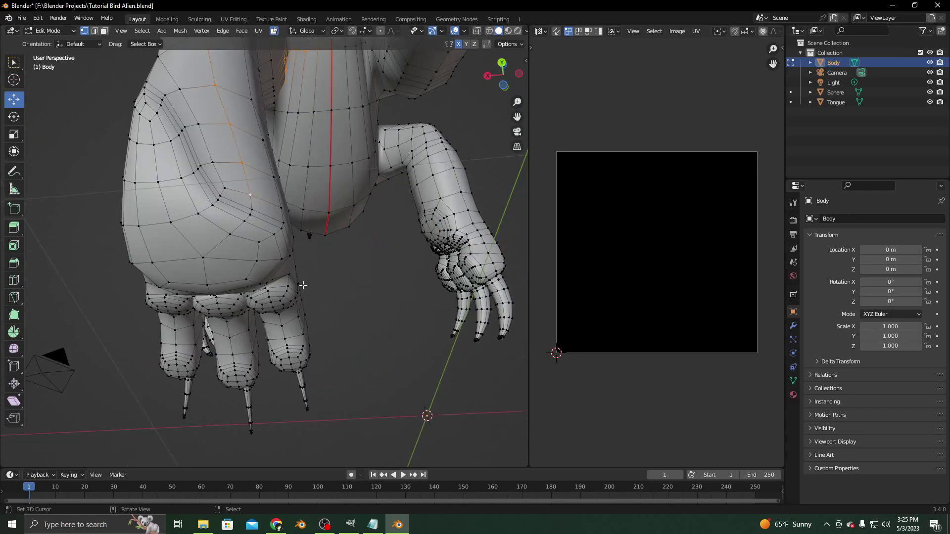
pyautogui.hotkey('ctrl', 'e')
pyautogui.click(253, 206)
pyautogui.press('KP_Decimal')
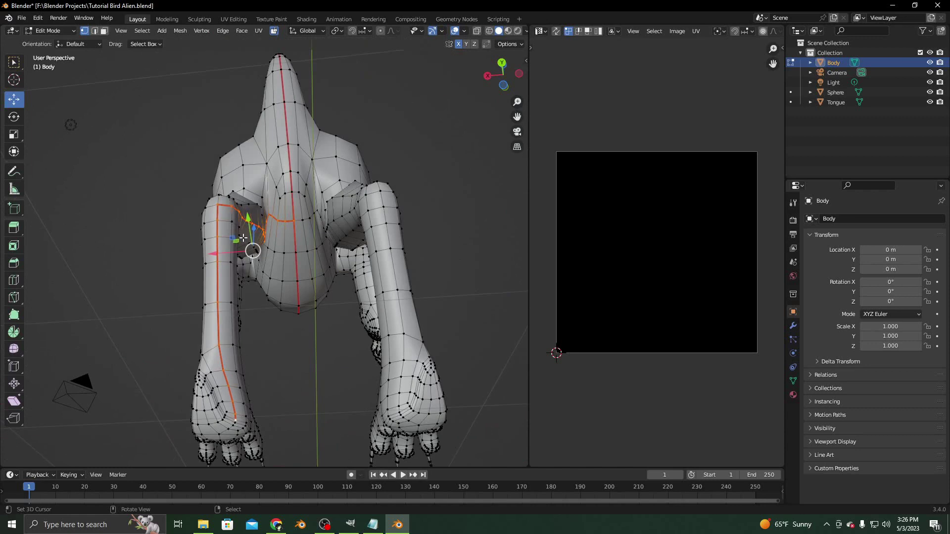
# Step: Inspect the leg seam around the heel and where it ends on the foot of the +X hind leg
pyautogui.moveTo(234, 341); pyautogui.dragTo(275, 279, button='middle')
pyautogui.scroll(6, 260, 276)
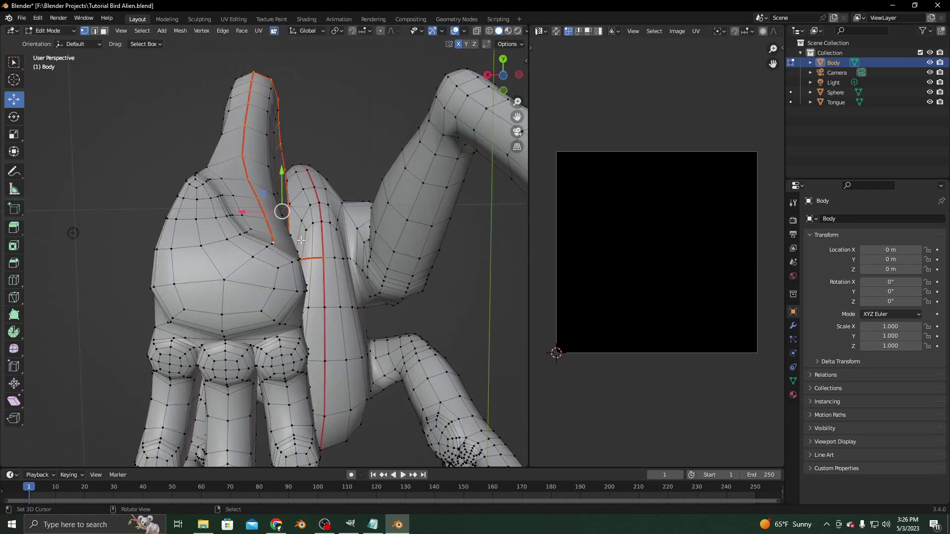
pyautogui.scroll(-5, 248, 292)
pyautogui.moveTo(247, 311); pyautogui.dragTo(276, 176, button='middle')
pyautogui.keyDown('shift'); pyautogui.moveTo(295, 283); pyautogui.dragTo(258, 251, button='middle'); pyautogui.keyUp('shift')
pyautogui.scroll(2, 270, 260)
pyautogui.moveTo(270, 250)
pyautogui.keyDown('shift'); pyautogui.mouseDown(button='middle')
pyautogui.moveTo(256, 308)
pyautogui.moveTo(261, 265)
pyautogui.mouseUp(button='middle'); pyautogui.keyUp('shift')
pyautogui.scroll(2, 261, 265)
pyautogui.scroll(5, 262, 266)
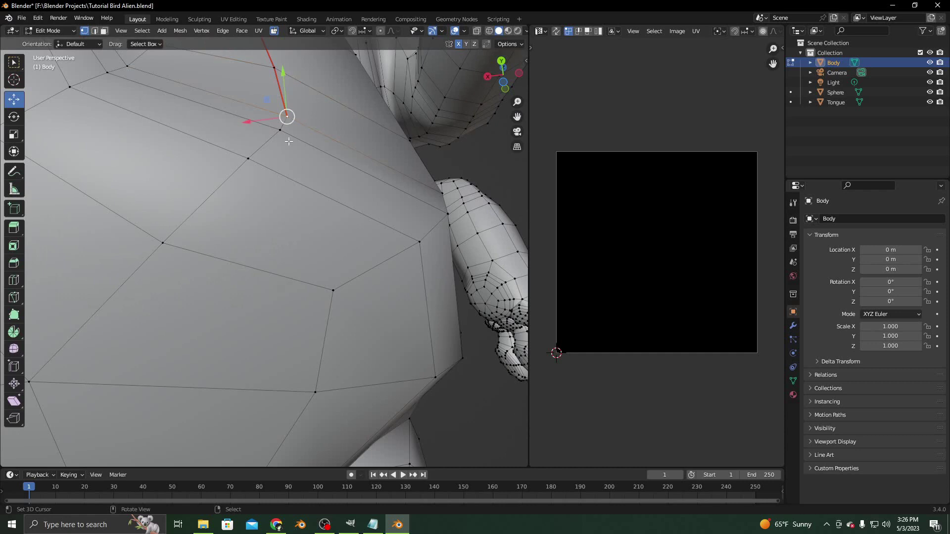
pyautogui.scroll(-5, 289, 141)
pyautogui.moveTo(289, 142); pyautogui.dragTo(233, 314, button='middle')
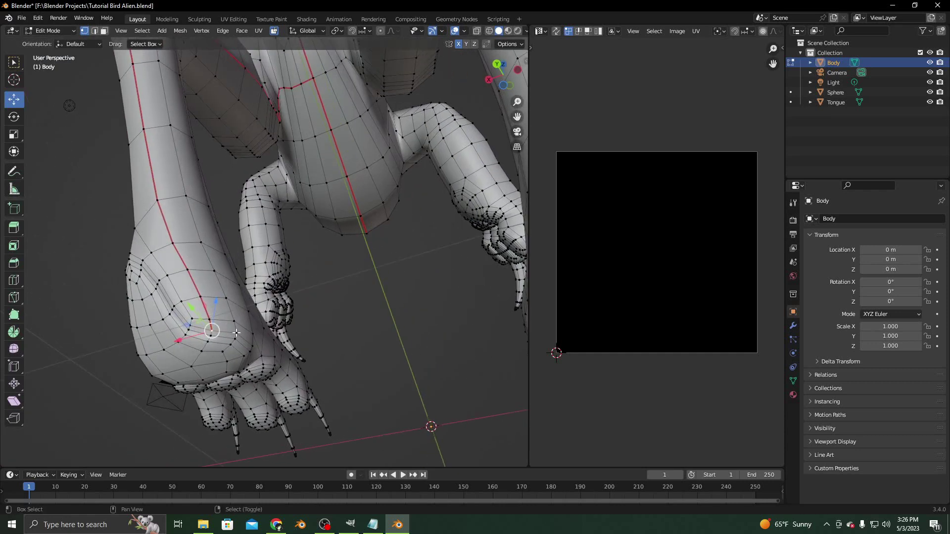
# Step: Select one edge on the rim of the foot's sole and one on the rim of each toe's base pad
pyautogui.moveTo(317, 330); pyautogui.dragTo(270, 224, button='middle')
pyautogui.scroll(3, 279, 258)
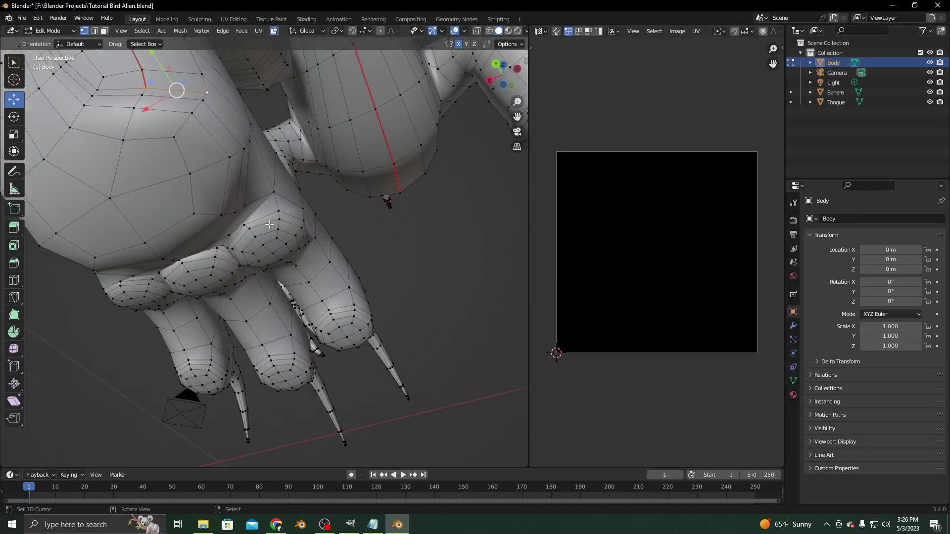
pyautogui.keyDown('shift'); pyautogui.moveTo(213, 272); pyautogui.dragTo(248, 172, button='middle'); pyautogui.keyUp('shift')
pyautogui.keyDown('shift'); pyautogui.click(230, 188); pyautogui.keyUp('shift')
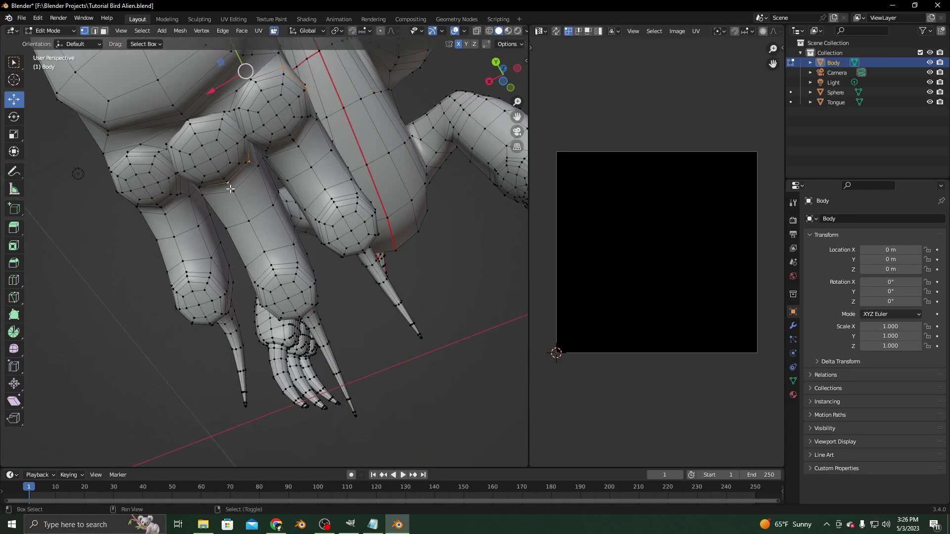
pyautogui.keyDown('shift'); pyautogui.click(180, 200); pyautogui.keyUp('shift')
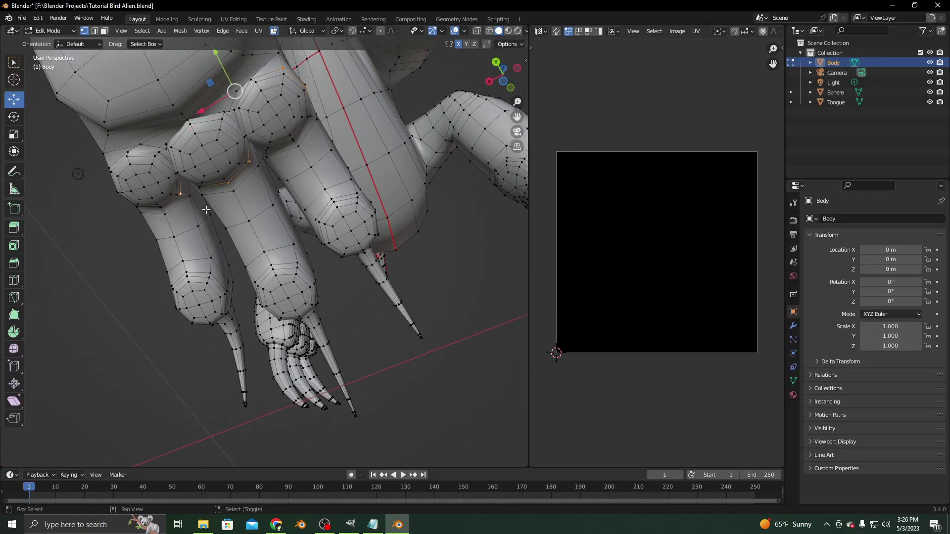
# Step: Add one edge on the rim of each toe's tip pad to the selection
pyautogui.scroll(4, 316, 176)
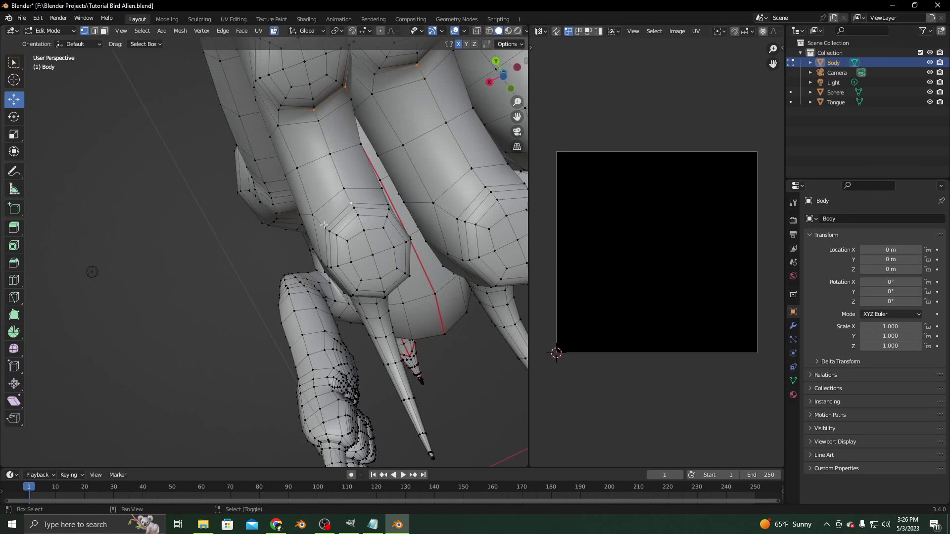
pyautogui.keyDown('shift'); pyautogui.moveTo(325, 225); pyautogui.dragTo(303, 263, button='middle'); pyautogui.keyUp('shift')
pyautogui.keyDown('shift'); pyautogui.click(275, 302); pyautogui.keyUp('shift')
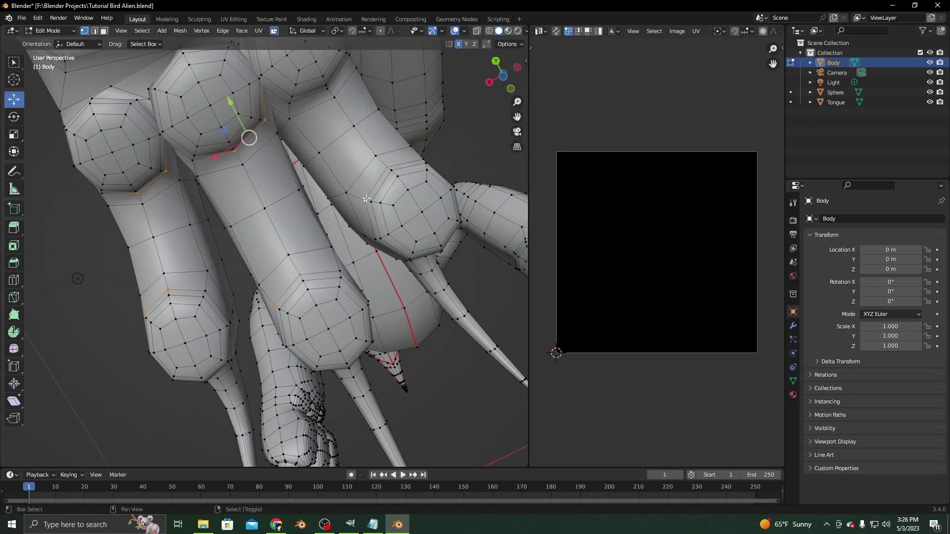
# Step: Add an edge at the base of each claw to the selection
pyautogui.scroll(-2, 286, 198)
pyautogui.moveTo(287, 198); pyautogui.dragTo(292, 267, button='middle')
pyautogui.scroll(3, 278, 283)
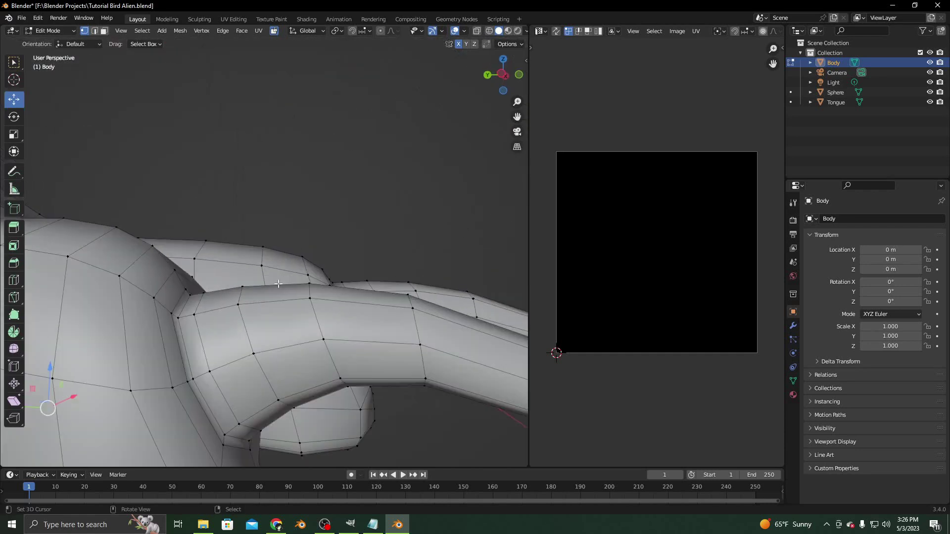
pyautogui.moveTo(184, 313); pyautogui.dragTo(254, 342, button='middle')
pyautogui.keyDown('shift'); pyautogui.click(265, 383); pyautogui.keyUp('shift')
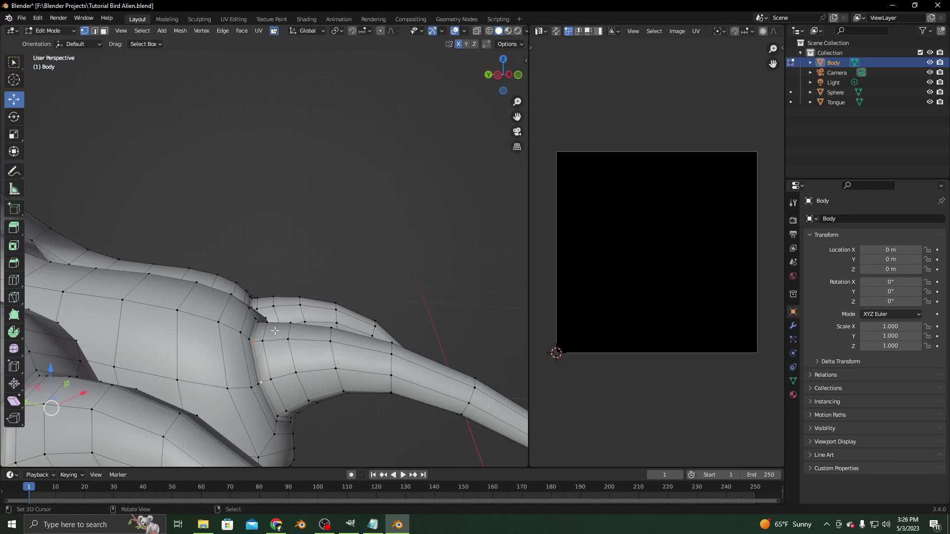
pyautogui.scroll(4, 275, 330)
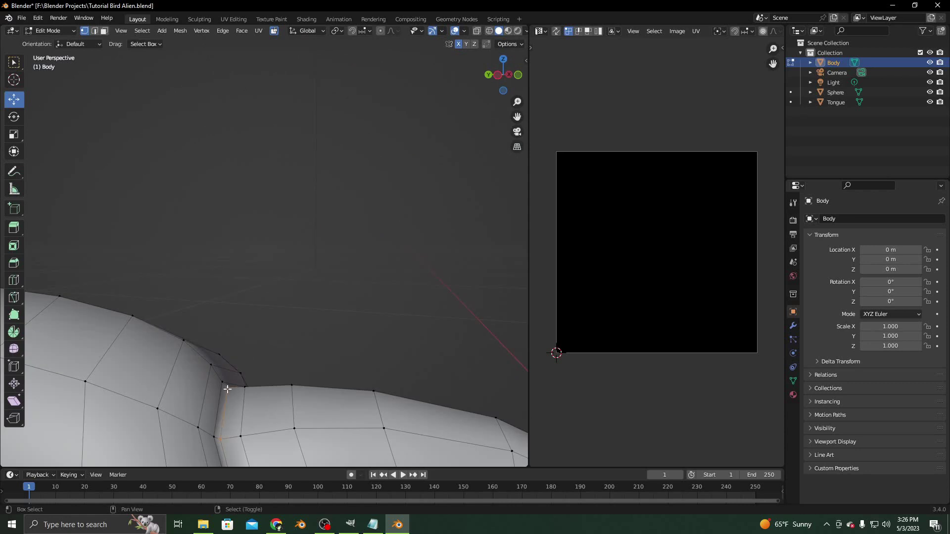
# Step: Expand the selected edges of the foot into full edge loops and mark them as seams
pyautogui.scroll(-10, 231, 367)
pyautogui.moveTo(232, 347); pyautogui.dragTo(443, 360, button='middle')
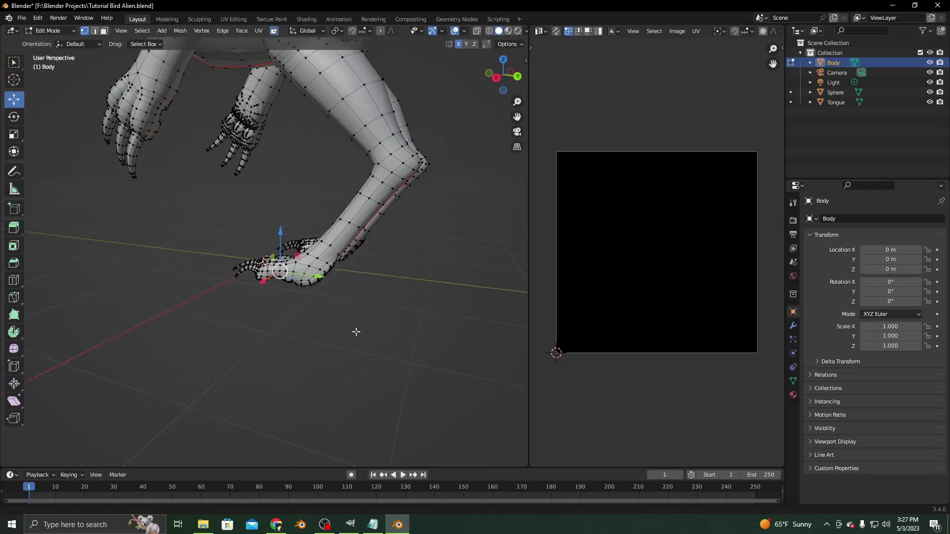
pyautogui.scroll(5, 356, 331)
pyautogui.moveTo(356, 331); pyautogui.dragTo(389, 255, button='middle')
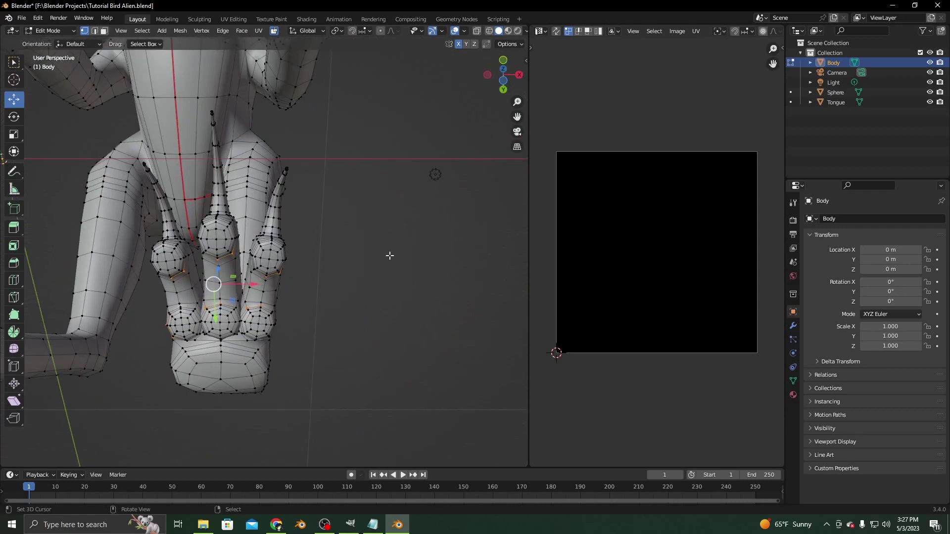
pyautogui.click(143, 31)
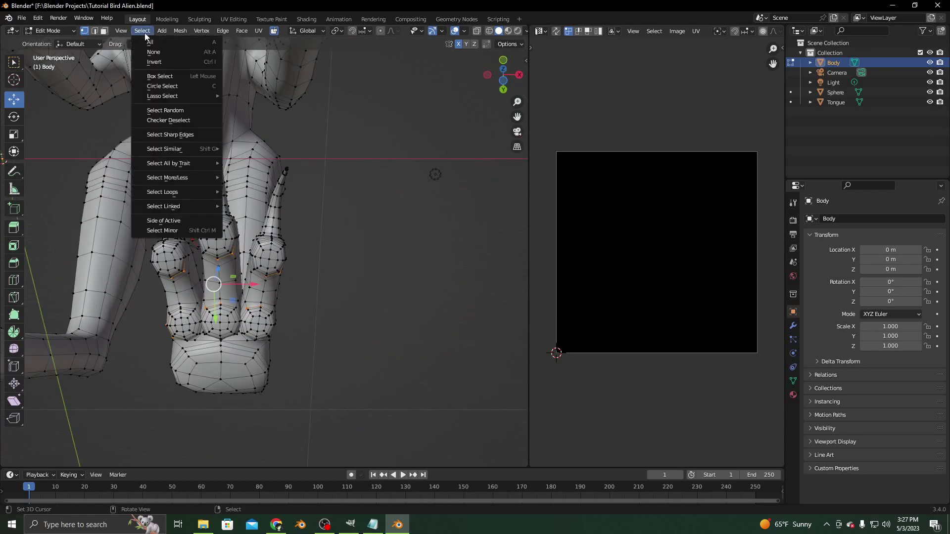
pyautogui.moveTo(195, 192)
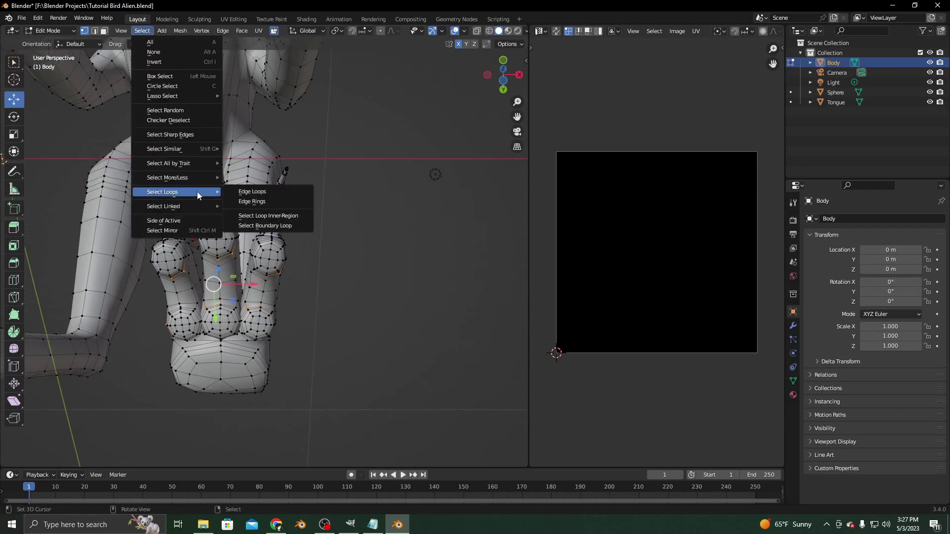
pyautogui.click(252, 192)
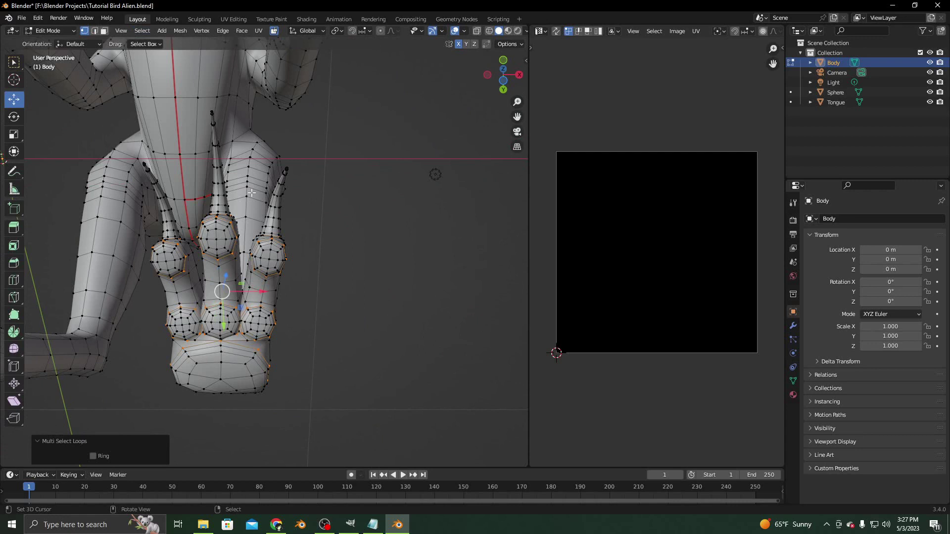
pyautogui.hotkey('ctrl', 'e')
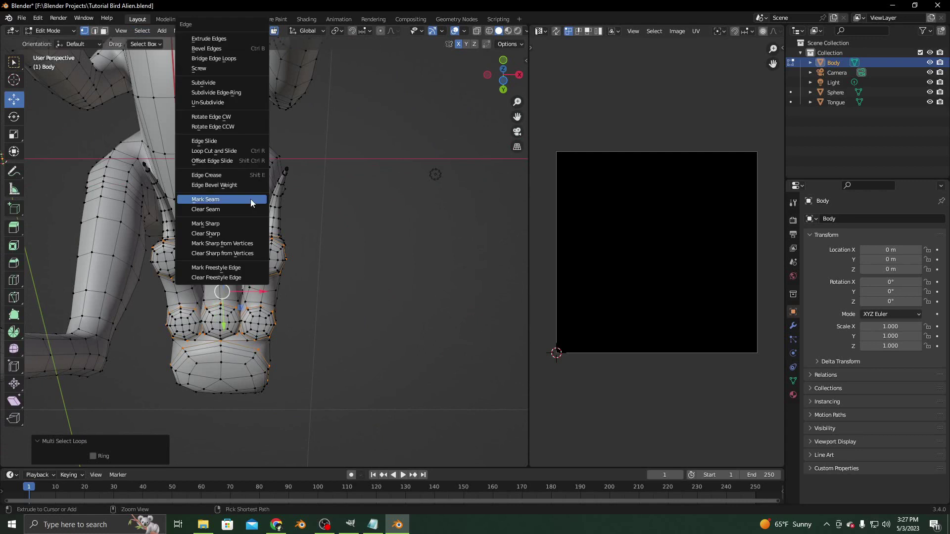
pyautogui.click(250, 198)
# Step: In wireframe shading, select the short edge paths that connect the sole's seam to the toes' base-pad seams
pyautogui.moveTo(251, 199)
pyautogui.mouseDown(button='middle')
pyautogui.moveTo(343, 324)
pyautogui.moveTo(352, 222)
pyautogui.moveTo(319, 299)
pyautogui.moveTo(216, 219)
pyautogui.moveTo(313, 254)
pyautogui.moveTo(182, 245)
pyautogui.moveTo(318, 238)
pyautogui.moveTo(460, 248)
pyautogui.moveTo(285, 236)
pyautogui.moveTo(282, 220)
pyautogui.moveTo(297, 201)
pyautogui.moveTo(245, 203)
pyautogui.moveTo(361, 297)
pyautogui.moveTo(250, 218)
pyautogui.moveTo(264, 233)
pyautogui.mouseUp(button='middle')
pyautogui.scroll(4, 343, 324)
pyautogui.scroll(3, 181, 244)
pyautogui.press('z')
pyautogui.click(198, 198)
pyautogui.scroll(2, 264, 234)
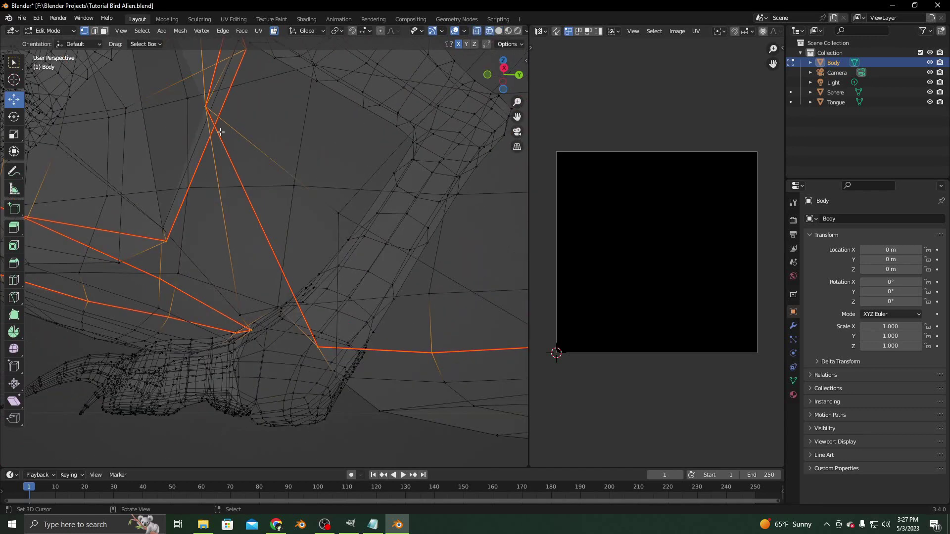
pyautogui.moveTo(220, 131); pyautogui.dragTo(297, 259, button='middle')
pyautogui.keyDown('shift'); pyautogui.click(297, 292); pyautogui.keyUp('shift')
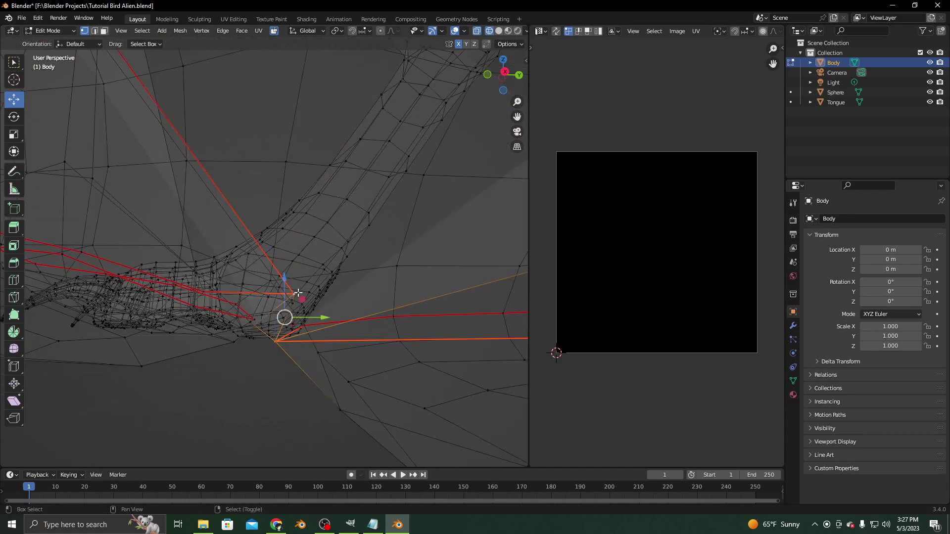
pyautogui.moveTo(293, 304); pyautogui.dragTo(259, 230, button='middle')
pyautogui.keyDown('shift'); pyautogui.click(254, 275); pyautogui.keyUp('shift')
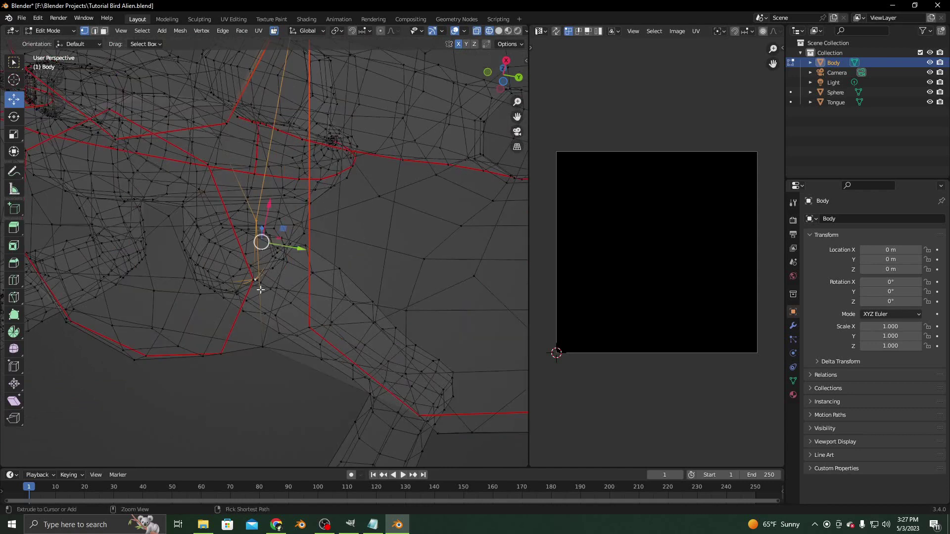
pyautogui.moveTo(253, 275); pyautogui.dragTo(265, 342, button='middle')
pyautogui.keyDown('shift'); pyautogui.click(254, 311); pyautogui.keyUp('shift')
pyautogui.keyDown('shift'); pyautogui.click(294, 336); pyautogui.keyUp('shift')
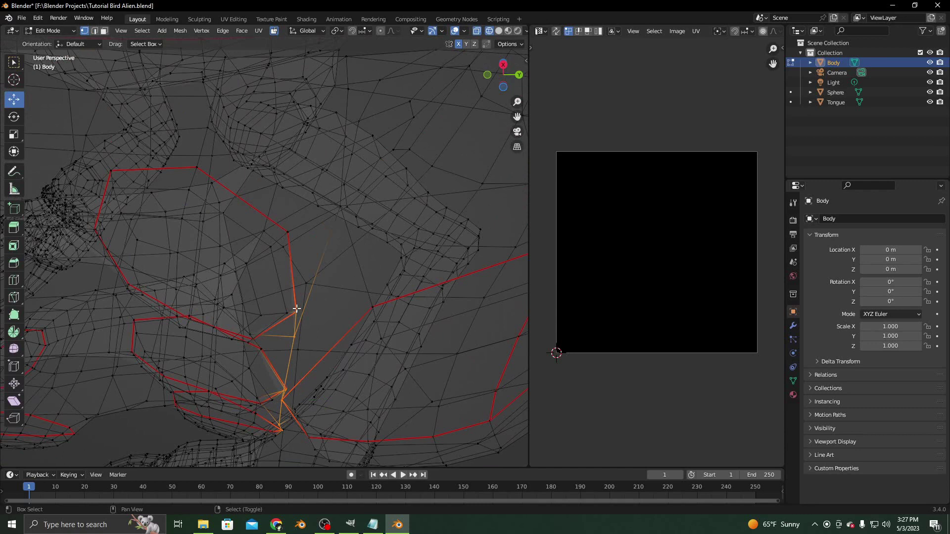
# Step: Return to solid shading and add the edge paths along the toes' undersides between the base-pad and tip-pad seams
pyautogui.press('z')
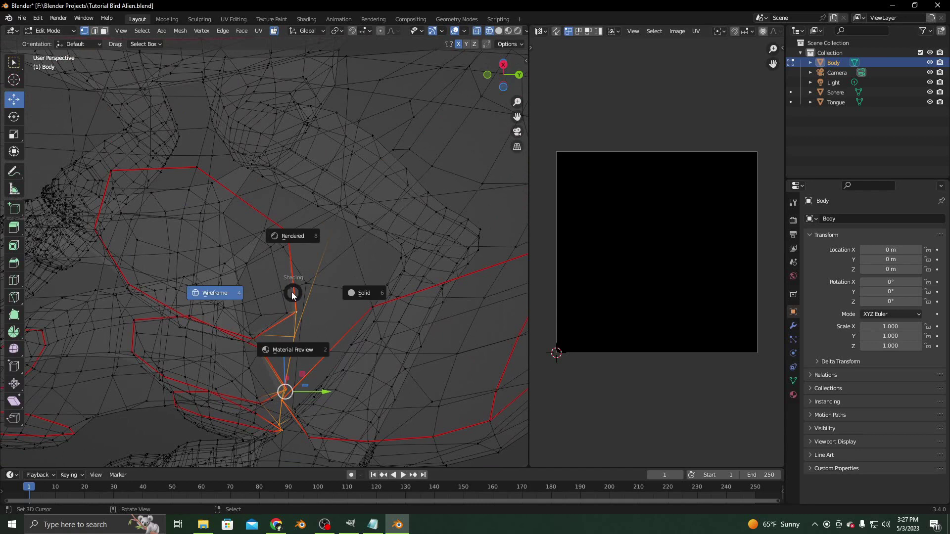
pyautogui.click(369, 295)
pyautogui.scroll(3, 369, 295)
pyautogui.moveTo(369, 295)
pyautogui.mouseDown(button='middle')
pyautogui.moveTo(348, 257)
pyautogui.moveTo(358, 286)
pyautogui.mouseUp(button='middle')
pyautogui.scroll(-6, 349, 257)
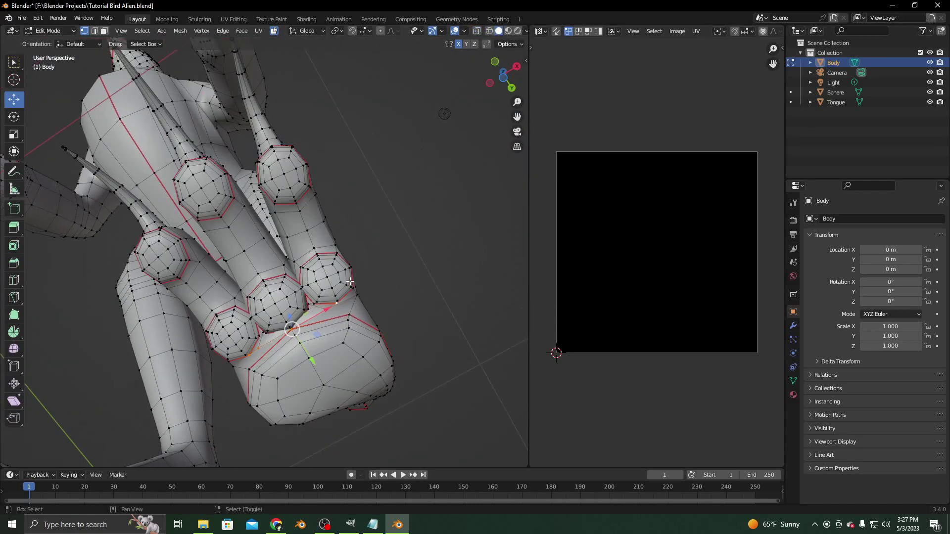
pyautogui.scroll(6, 357, 287)
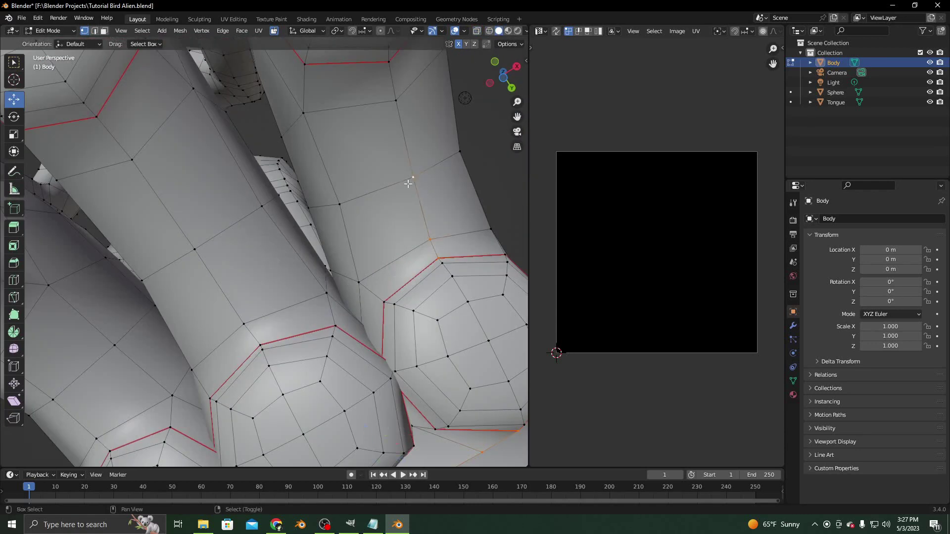
pyautogui.keyDown('shift'); pyautogui.click(404, 97); pyautogui.keyUp('shift')
pyautogui.keyDown('shift'); pyautogui.click(390, 63); pyautogui.keyUp('shift')
pyautogui.keyDown('shift'); pyautogui.click(196, 251); pyautogui.keyUp('shift')
pyautogui.moveTo(107, 130); pyautogui.dragTo(322, 258, button='middle')
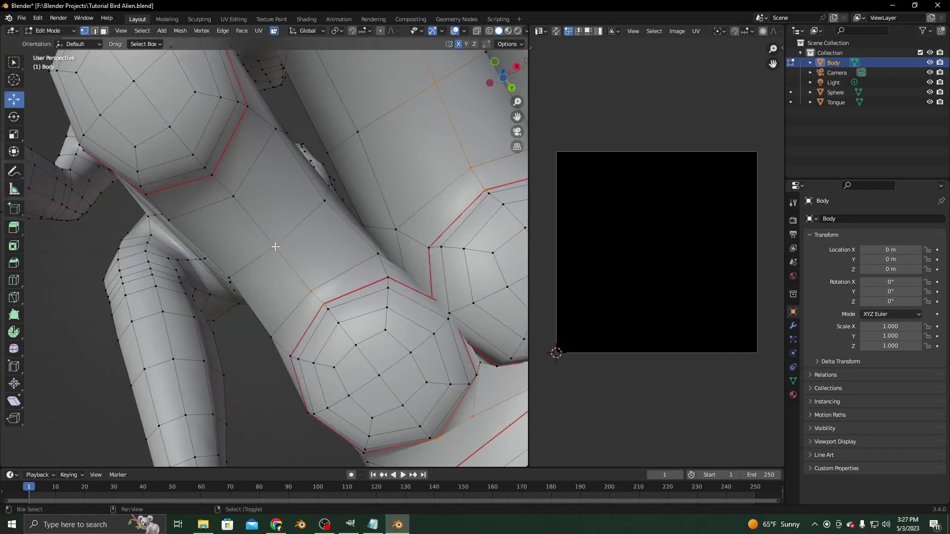
pyautogui.keyDown('shift'); pyautogui.click(211, 174); pyautogui.keyUp('shift')
# Step: Add a path on the inner toe from the tip-pad seam across the claw-base seam onto the claw
pyautogui.scroll(-3, 291, 181)
pyautogui.moveTo(290, 181); pyautogui.dragTo(335, 314, button='middle')
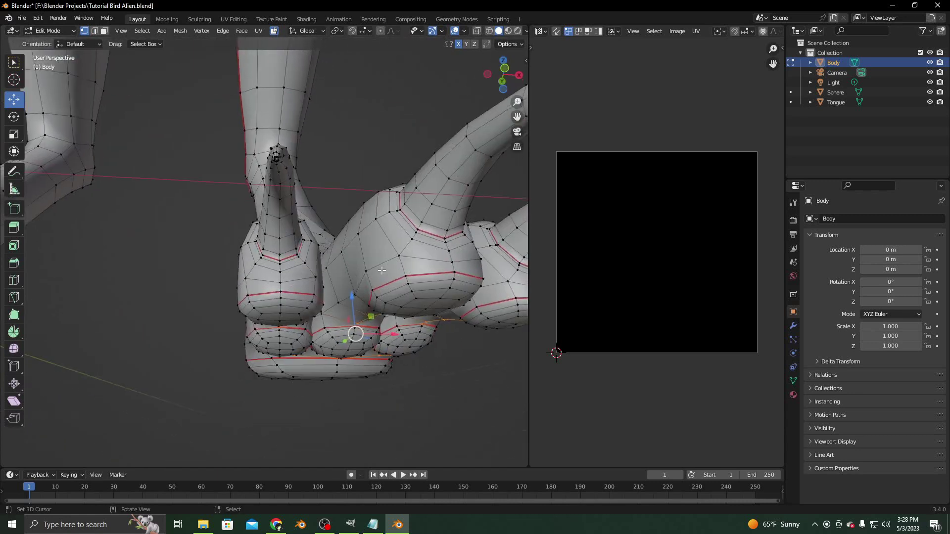
pyautogui.scroll(3, 335, 313)
pyautogui.keyDown('shift'); pyautogui.click(296, 328); pyautogui.keyUp('shift')
pyautogui.keyDown('shift'); pyautogui.click(295, 310); pyautogui.keyUp('shift')
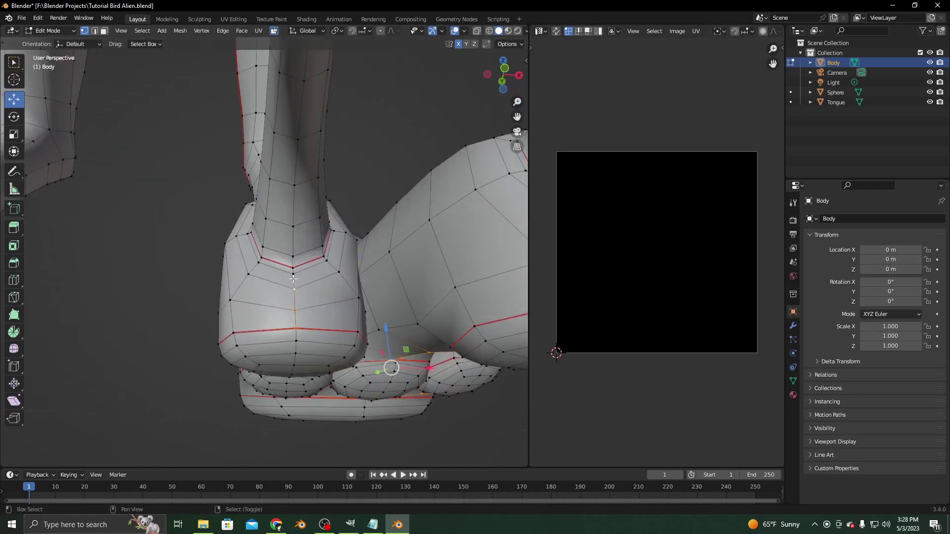
pyautogui.keyDown('shift'); pyautogui.click(294, 288); pyautogui.keyUp('shift')
pyautogui.keyDown('shift'); pyautogui.click(293, 257); pyautogui.keyUp('shift')
pyautogui.keyDown('shift'); pyautogui.click(296, 183); pyautogui.keyUp('shift')
pyautogui.keyDown('shift'); pyautogui.click(297, 139); pyautogui.keyUp('shift')
# Step: Extend the path along the inner toe's claw to its tip and mark all selected foot paths as seams
pyautogui.moveTo(297, 139); pyautogui.dragTo(275, 169, button='middle')
pyautogui.scroll(-3, 286, 244)
pyautogui.keyDown('shift'); pyautogui.click(270, 198); pyautogui.keyUp('shift')
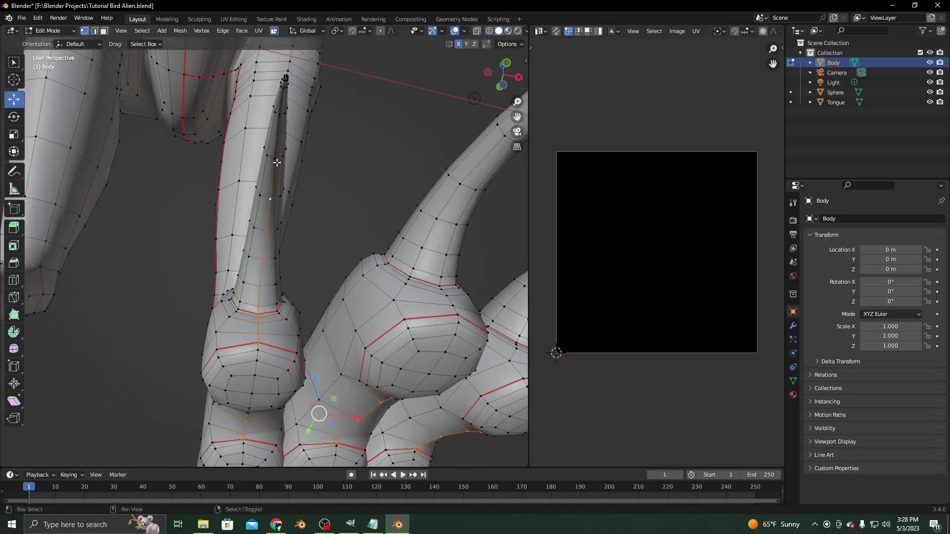
pyautogui.keyDown('shift'); pyautogui.click(274, 158); pyautogui.keyUp('shift')
pyautogui.keyDown('shift'); pyautogui.click(281, 110); pyautogui.keyUp('shift')
pyautogui.scroll(-3, 284, 89)
pyautogui.moveTo(285, 88); pyautogui.dragTo(362, 282, button='middle')
pyautogui.scroll(3, 341, 281)
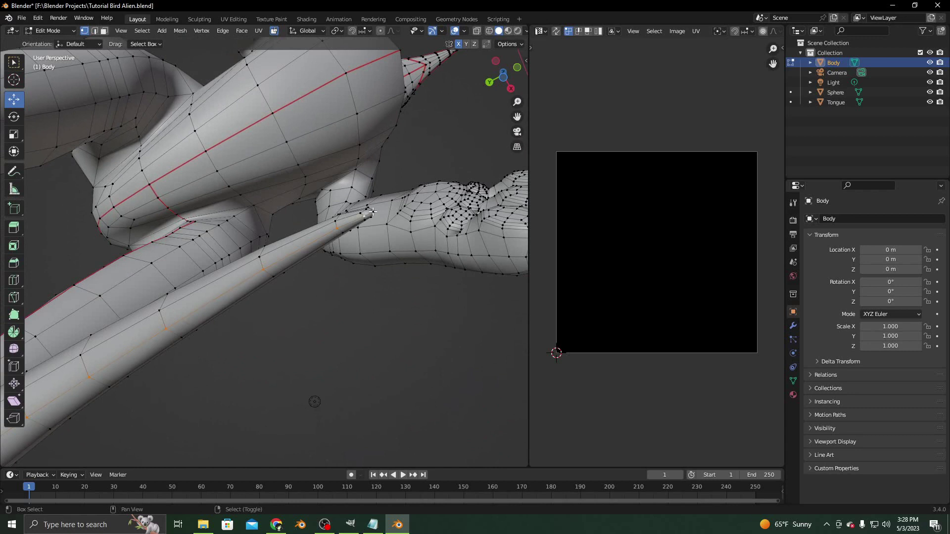
pyautogui.hotkey('ctrl', 'e')
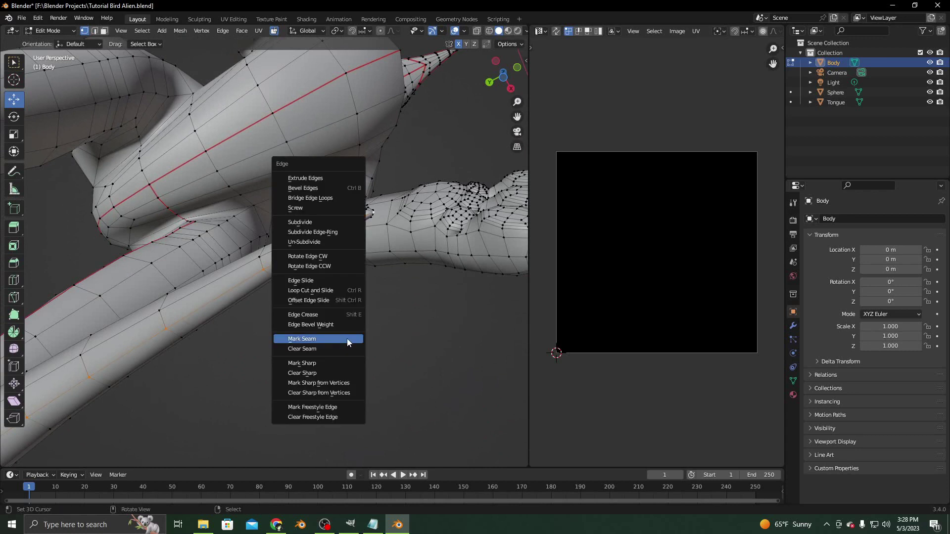
pyautogui.click(347, 338)
# Step: Select a path on the middle toe from the tip-pad seam up along the claw, and save the file
pyautogui.scroll(-3, 297, 351)
pyautogui.moveTo(269, 362); pyautogui.dragTo(242, 285, button='middle')
pyautogui.scroll(5, 224, 260)
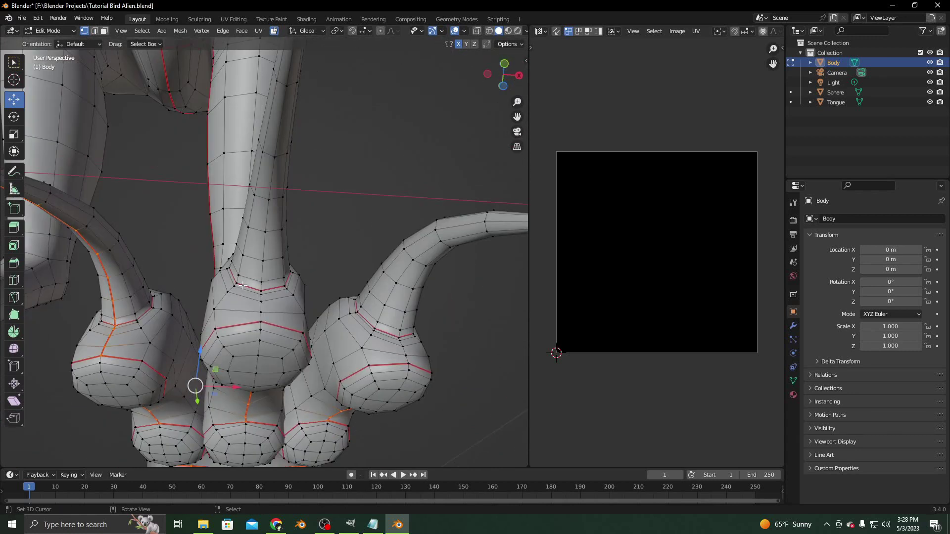
pyautogui.keyDown('alt'); pyautogui.click(261, 322); pyautogui.keyUp('alt')
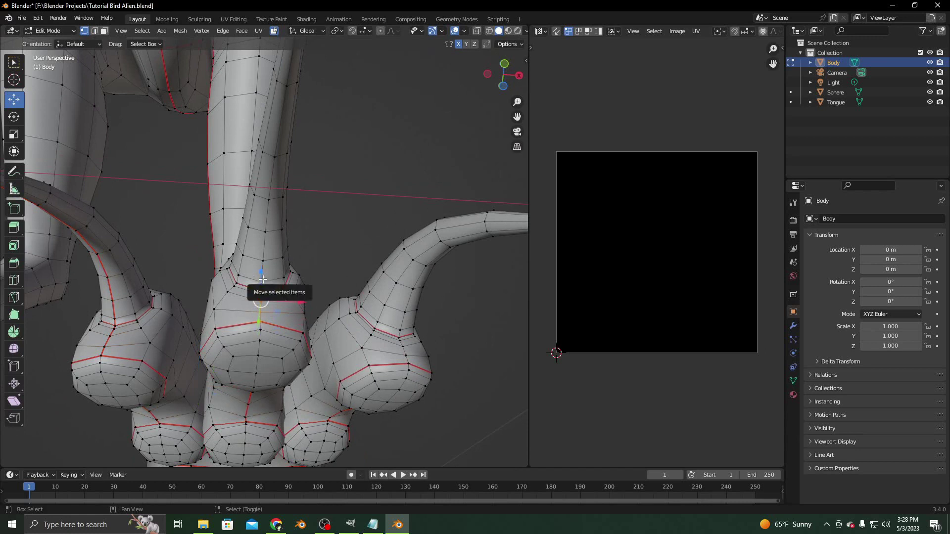
pyautogui.moveTo(261, 287); pyautogui.dragTo(271, 228)
pyautogui.keyDown('alt'); pyautogui.click(273, 193); pyautogui.keyUp('alt')
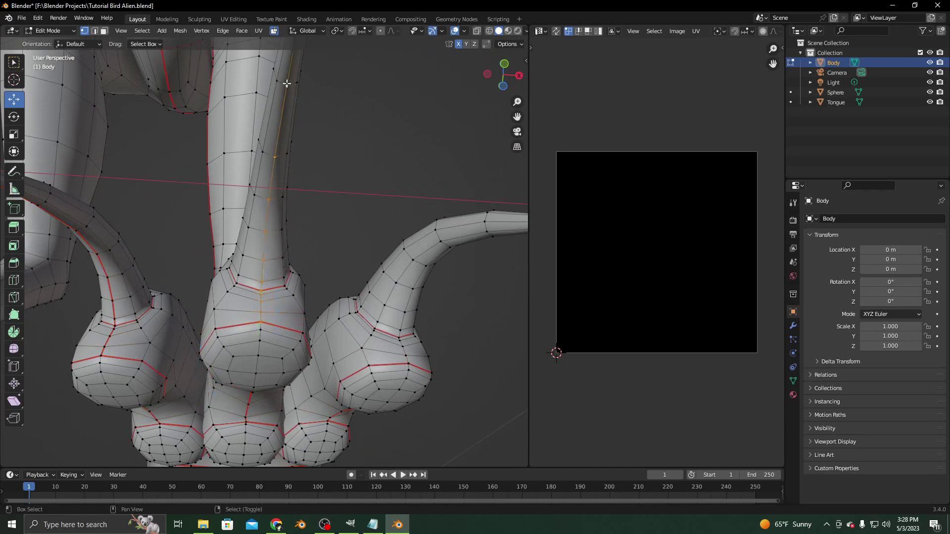
pyautogui.click(21, 18)
pyautogui.click(34, 93)
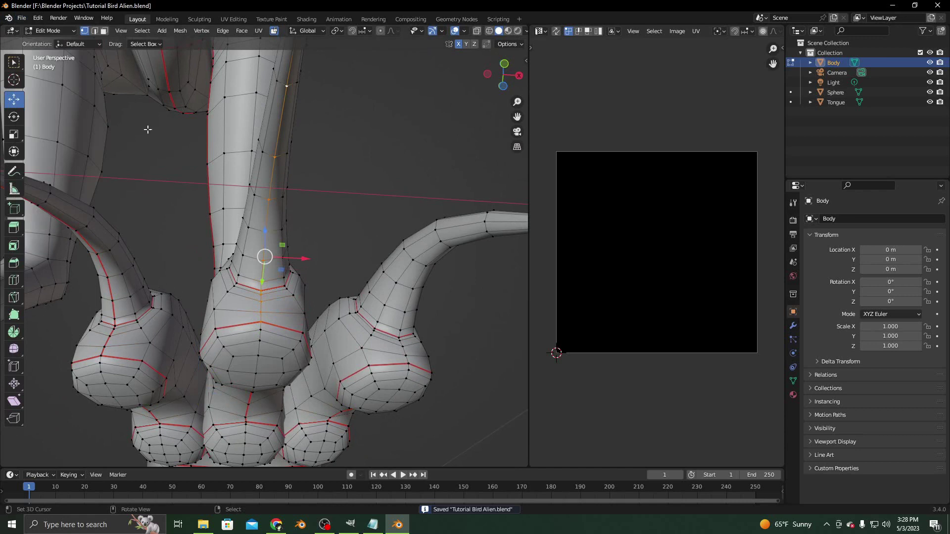
# Step: Extend the middle toe's selected path along the claw to its tip
pyautogui.moveTo(316, 268); pyautogui.dragTo(339, 278, button='middle')
pyautogui.scroll(4, 339, 278)
pyautogui.moveTo(333, 343); pyautogui.dragTo(325, 269, button='middle')
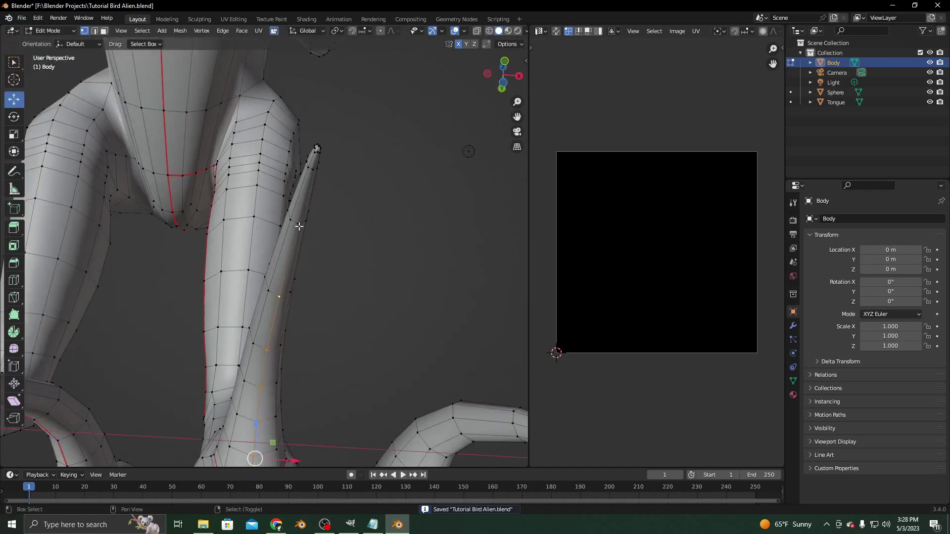
pyautogui.keyDown('shift'); pyautogui.rightClick(318, 151); pyautogui.keyUp('shift')
pyautogui.keyDown('shift'); pyautogui.rightClick(319, 148); pyautogui.keyUp('shift')
# Step: Add a path on the outer toe from the tip-pad seam across the claw-base seam onto the claw
pyautogui.moveTo(383, 424); pyautogui.dragTo(298, 294, button='middle')
pyautogui.keyDown('shift'); pyautogui.rightClick(292, 299); pyautogui.keyUp('shift')
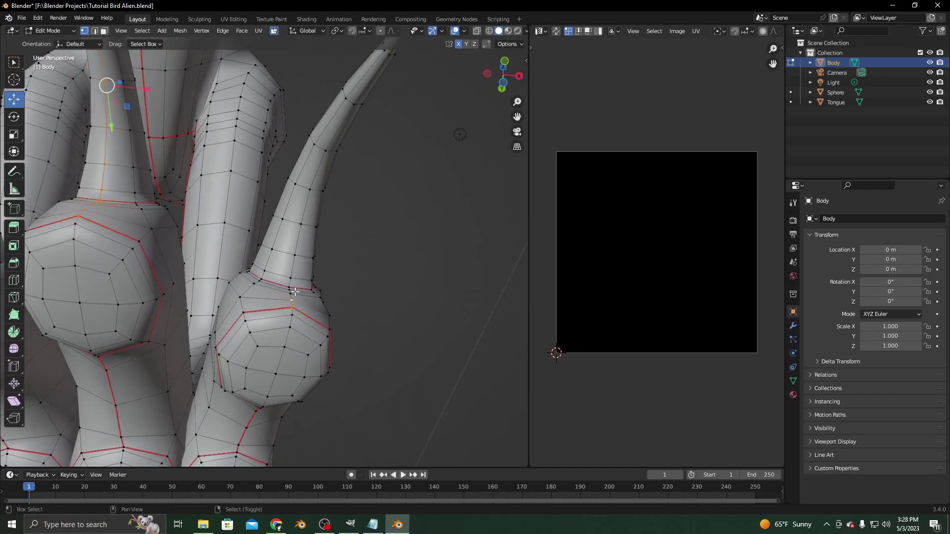
pyautogui.keyDown('shift'); pyautogui.rightClick(291, 293); pyautogui.keyUp('shift')
pyautogui.keyDown('shift'); pyautogui.rightClick(291, 285); pyautogui.keyUp('shift')
pyautogui.keyDown('shift'); pyautogui.rightClick(291, 279); pyautogui.keyUp('shift')
pyautogui.keyDown('shift'); pyautogui.rightClick(295, 252); pyautogui.keyUp('shift')
pyautogui.keyDown('shift'); pyautogui.rightClick(301, 224); pyautogui.keyUp('shift')
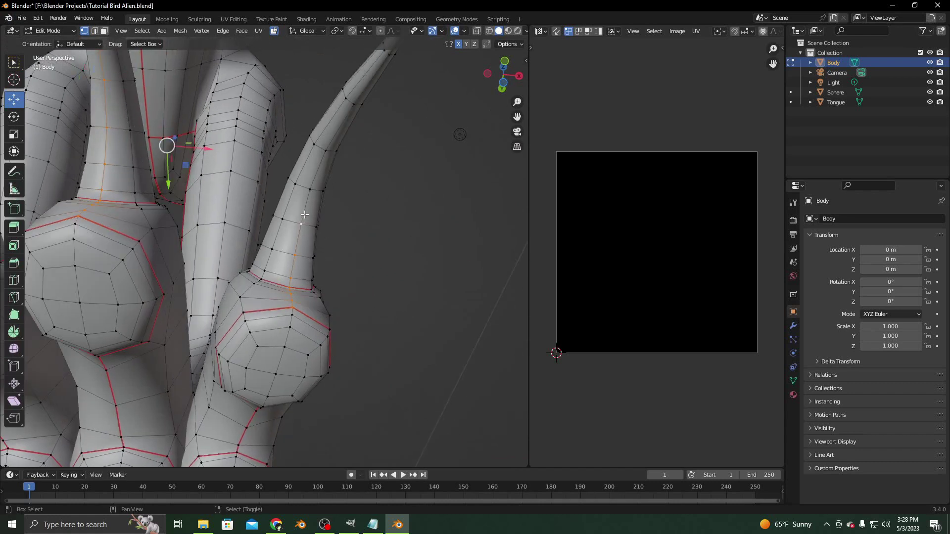
# Step: Extend the outer toe's path to the claw tip and mark the selected middle and outer toe paths as seams
pyautogui.keyDown('shift'); pyautogui.rightClick(309, 179); pyautogui.keyUp('shift')
pyautogui.keyDown('shift'); pyautogui.rightClick(328, 156); pyautogui.keyUp('shift')
pyautogui.keyDown('shift'); pyautogui.rightClick(352, 116); pyautogui.keyUp('shift')
pyautogui.moveTo(352, 116); pyautogui.dragTo(321, 186, button='middle')
pyautogui.keyDown('shift'); pyautogui.rightClick(334, 174); pyautogui.keyUp('shift')
pyautogui.keyDown('shift'); pyautogui.rightClick(353, 151); pyautogui.keyUp('shift')
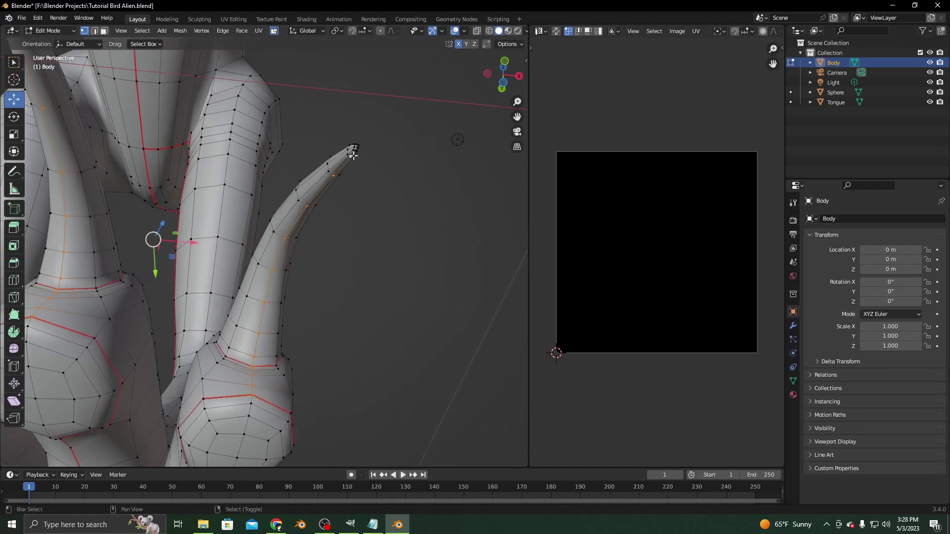
pyautogui.keyDown('shift'); pyautogui.rightClick(354, 148); pyautogui.keyUp('shift')
pyautogui.keyDown('shift'); pyautogui.rightClick(353, 148); pyautogui.keyUp('shift')
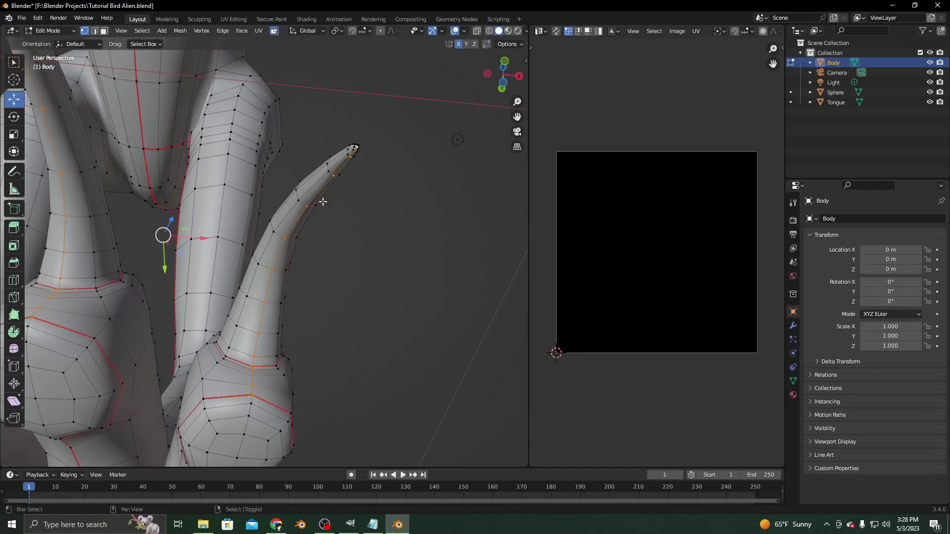
pyautogui.hotkey('ctrl', 'e')
pyautogui.click(284, 252)
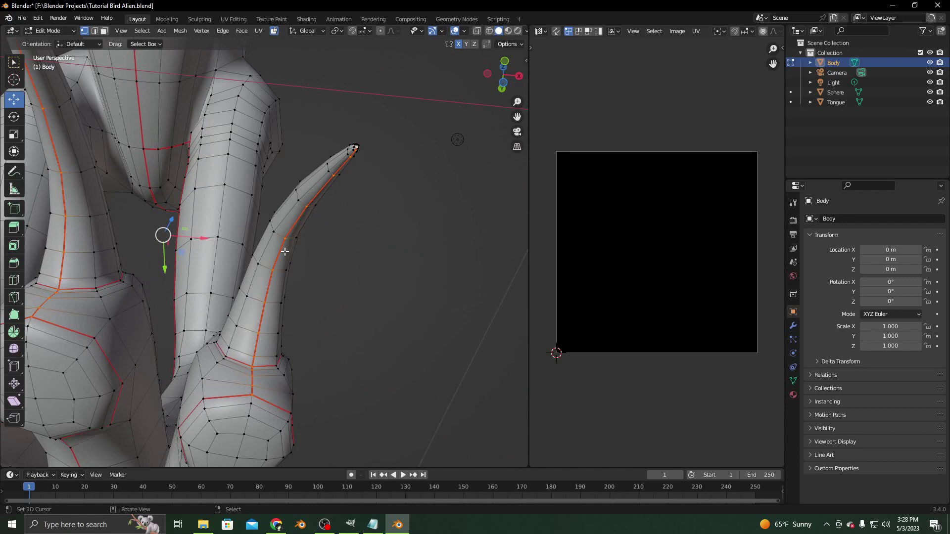
# Step: Select a path from the body's underside centre seam across to the small arm and along its upper part towards the elbow
pyautogui.scroll(-7, 283, 252)
pyautogui.moveTo(232, 242); pyautogui.dragTo(369, 326, button='middle')
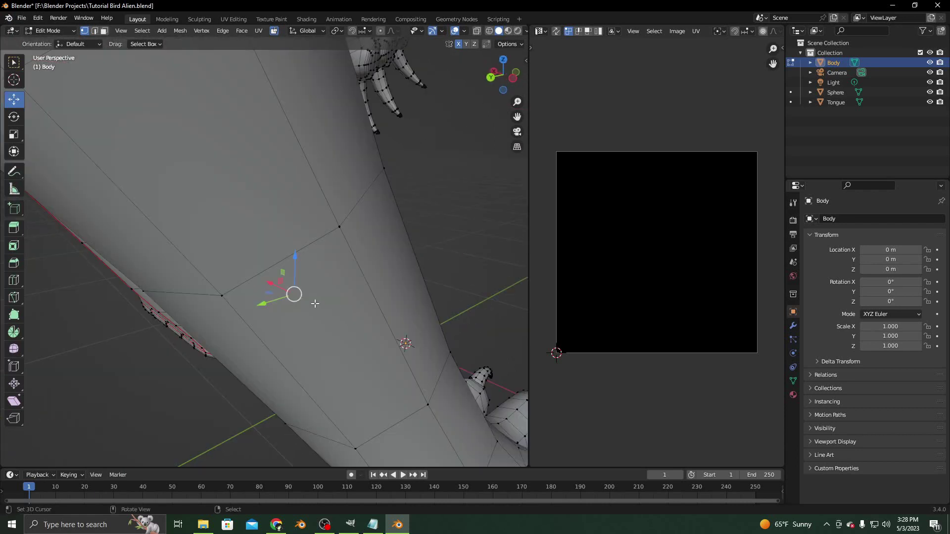
pyautogui.scroll(-6, 315, 303)
pyautogui.moveTo(365, 278); pyautogui.dragTo(305, 305, button='middle')
pyautogui.scroll(4, 322, 329)
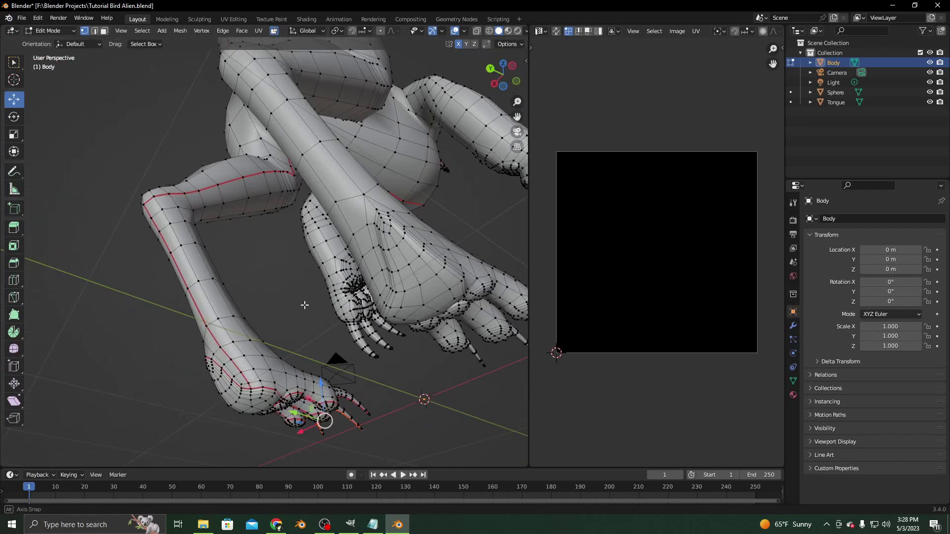
pyautogui.scroll(4, 331, 266)
pyautogui.keyDown('shift'); pyautogui.moveTo(331, 267); pyautogui.dragTo(393, 235, button='middle'); pyautogui.keyUp('shift')
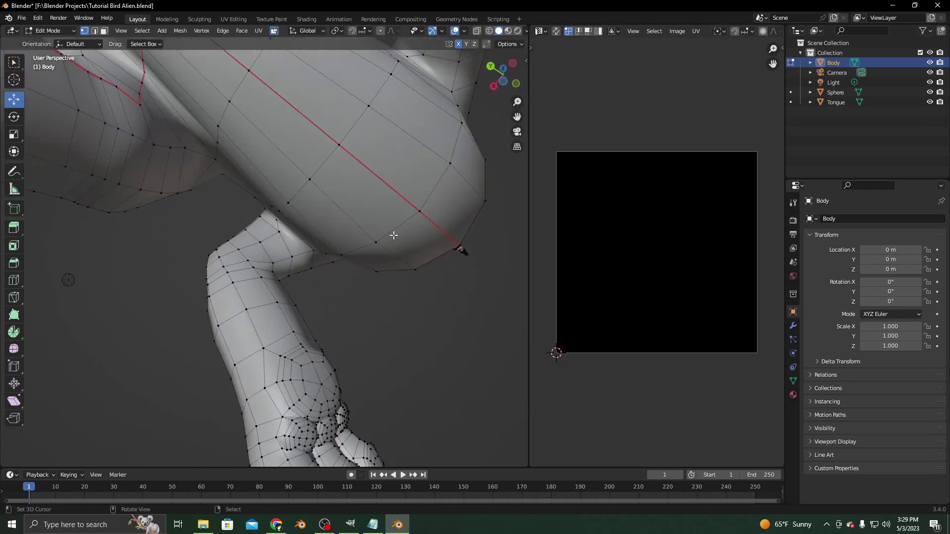
pyautogui.keyDown('shift'); pyautogui.rightClick(377, 241); pyautogui.keyUp('shift')
pyautogui.keyDown('shift'); pyautogui.rightClick(342, 254); pyautogui.keyUp('shift')
pyautogui.keyDown('shift'); pyautogui.rightClick(325, 252); pyautogui.keyUp('shift')
pyautogui.keyDown('shift'); pyautogui.rightClick(313, 250); pyautogui.keyUp('shift')
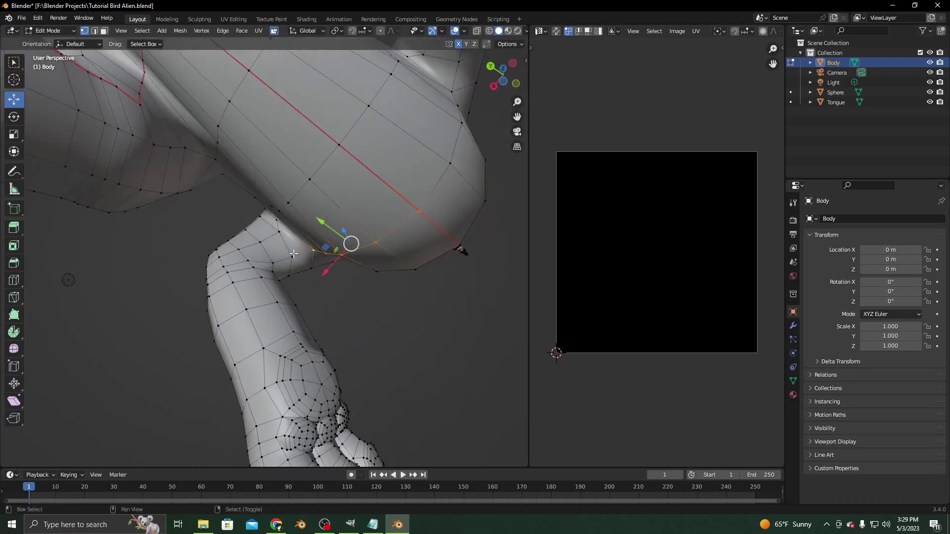
pyautogui.keyDown('shift'); pyautogui.rightClick(291, 255); pyautogui.keyUp('shift')
pyautogui.keyDown('shift'); pyautogui.rightClick(270, 262); pyautogui.keyUp('shift')
pyautogui.keyDown('shift'); pyautogui.rightClick(247, 260); pyautogui.keyUp('shift')
pyautogui.keyDown('shift'); pyautogui.rightClick(224, 266); pyautogui.keyUp('shift')
pyautogui.keyDown('shift'); pyautogui.rightClick(228, 272); pyautogui.keyUp('shift')
pyautogui.keyDown('shift'); pyautogui.rightClick(262, 342); pyautogui.keyUp('shift')
pyautogui.moveTo(265, 347); pyautogui.dragTo(240, 273, button='middle')
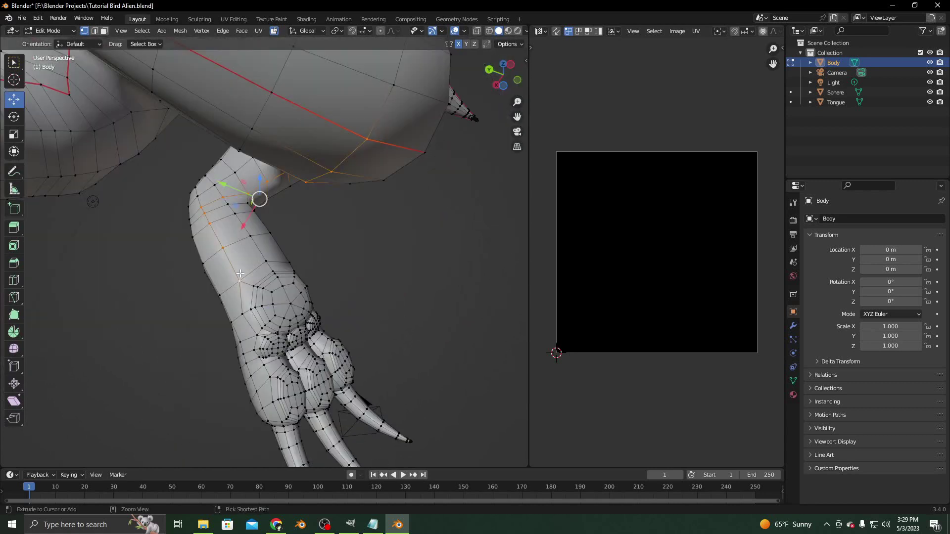
pyautogui.hotkey('ctrl', 'z')
pyautogui.hotkey('ctrl', 'z')
pyautogui.hotkey('ctrl', 'z')
pyautogui.hotkey('ctrl', 'z')
pyautogui.hotkey('ctrl', 'z')
# Step: Continue the path from the elbow down the middle of the forearm to the palm pad and mark it as a seam
pyautogui.keyDown('shift'); pyautogui.rightClick(229, 206); pyautogui.keyUp('shift')
pyautogui.keyDown('shift'); pyautogui.rightClick(236, 216); pyautogui.keyUp('shift')
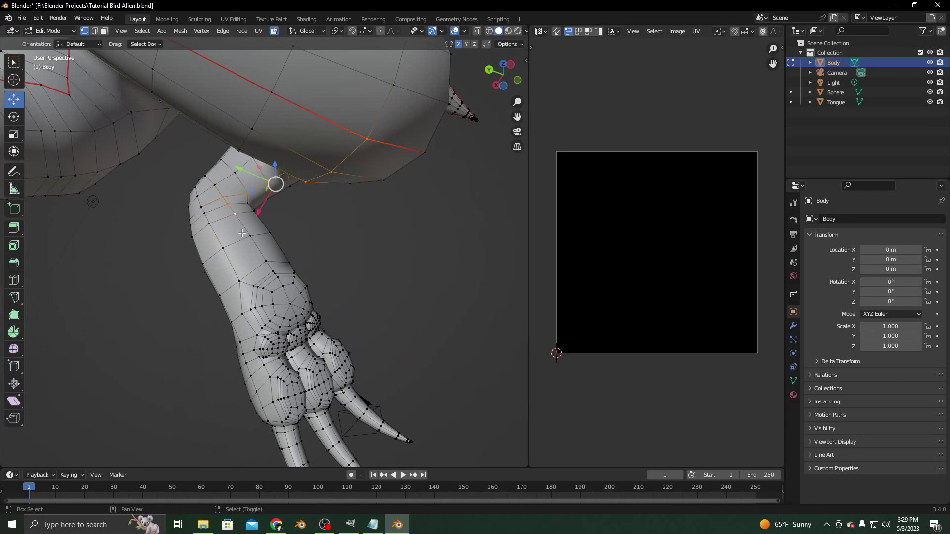
pyautogui.keyDown('shift'); pyautogui.rightClick(250, 236); pyautogui.keyUp('shift')
pyautogui.keyDown('shift'); pyautogui.rightClick(263, 258); pyautogui.keyUp('shift')
pyautogui.keyDown('shift'); pyautogui.rightClick(273, 272); pyautogui.keyUp('shift')
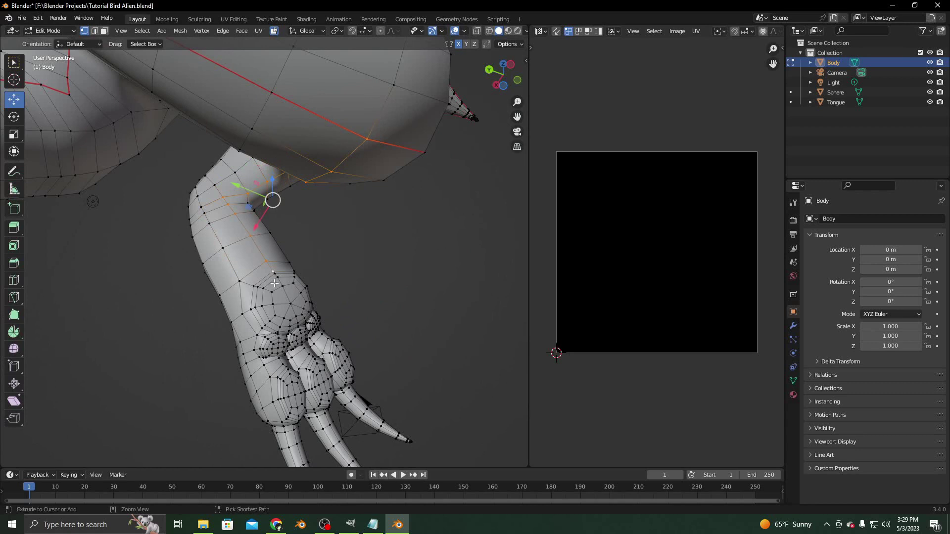
pyautogui.hotkey('ctrl', 'e')
pyautogui.click(274, 283)
# Step: Select edges along the palm pad's border from the arm seam, and an edge on the first small pad at the finger base
pyautogui.moveTo(274, 283); pyautogui.dragTo(314, 240, button='middle')
pyautogui.scroll(4, 297, 246)
pyautogui.rightClick(322, 105)
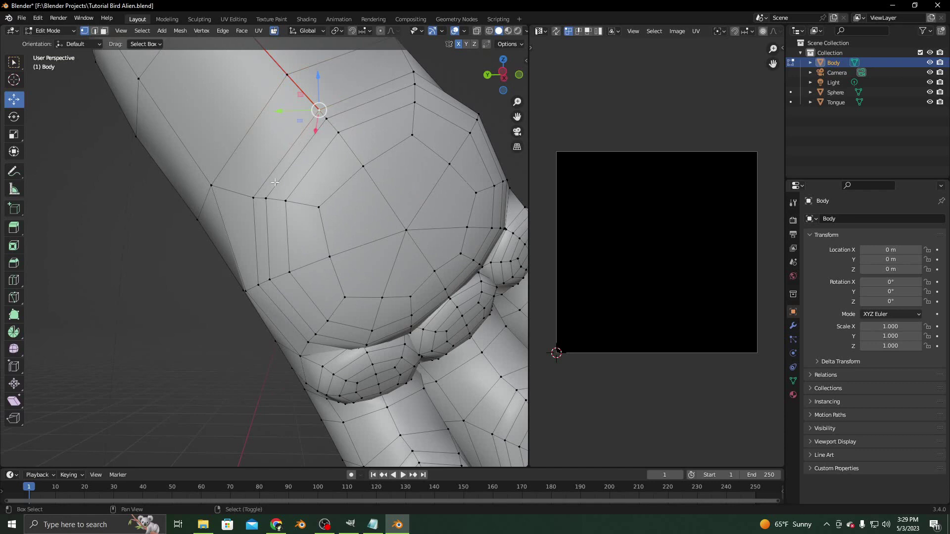
pyautogui.keyDown('shift'); pyautogui.rightClick(307, 340); pyautogui.keyUp('shift')
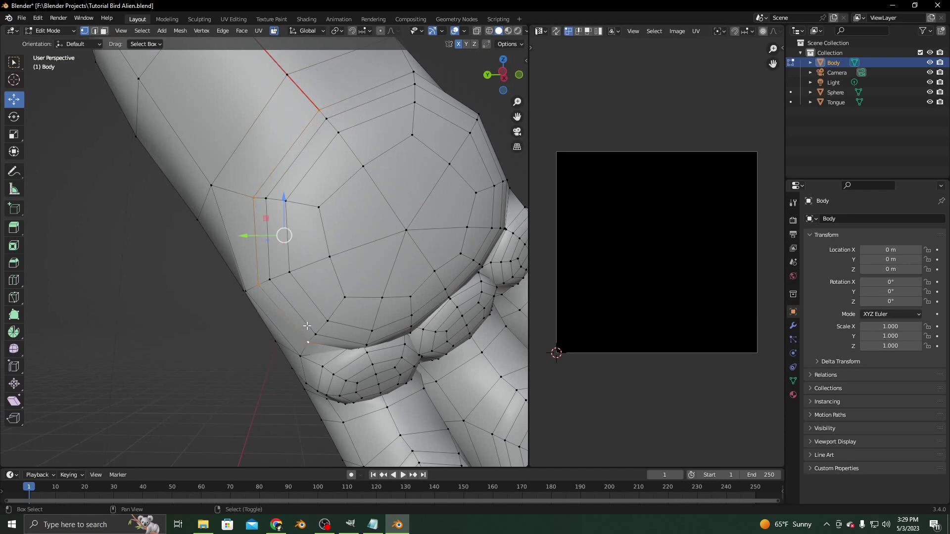
pyautogui.moveTo(291, 338); pyautogui.dragTo(286, 324, button='middle')
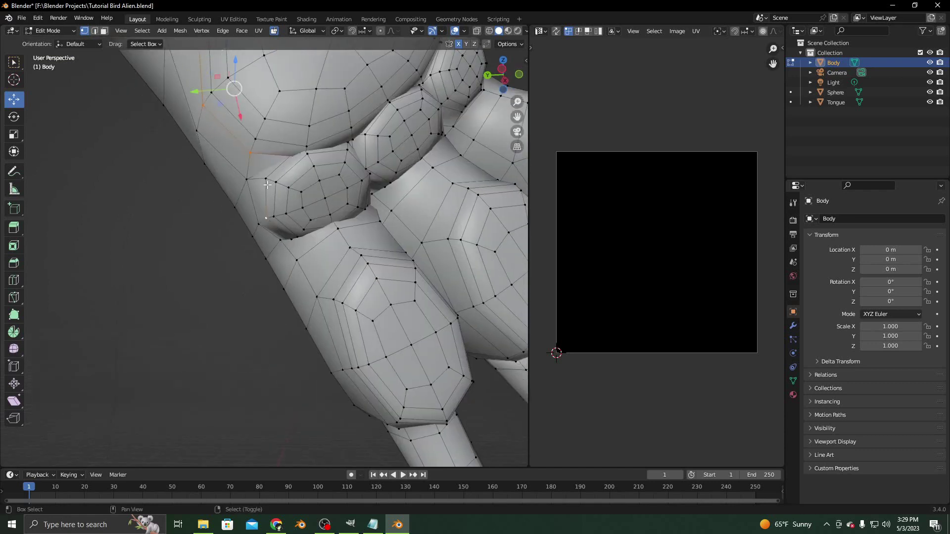
pyautogui.moveTo(289, 243); pyautogui.dragTo(272, 240, button='middle')
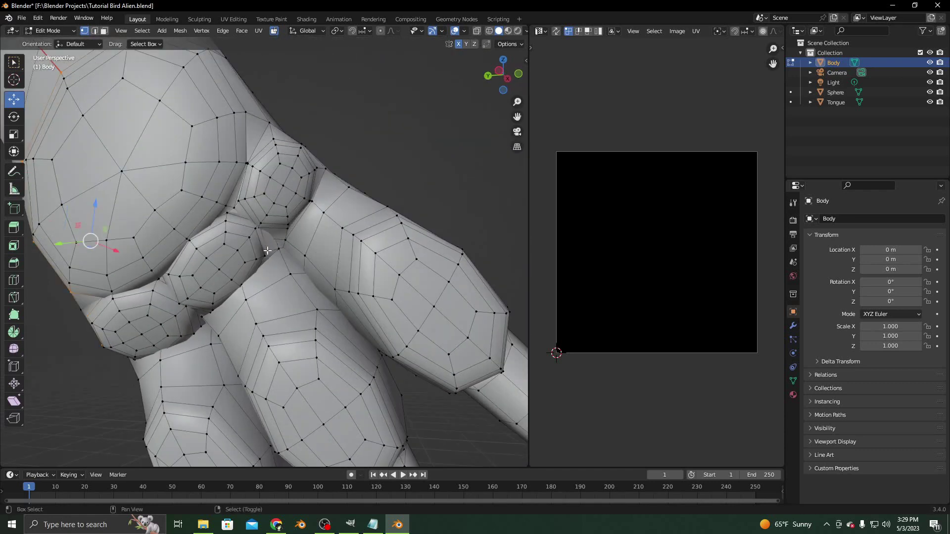
# Step: Add border edges of the remaining small finger-base pads, using wireframe shading for the hidden ones and returning to solid shading
pyautogui.scroll(5, 267, 247)
pyautogui.press('z')
pyautogui.click(212, 169)
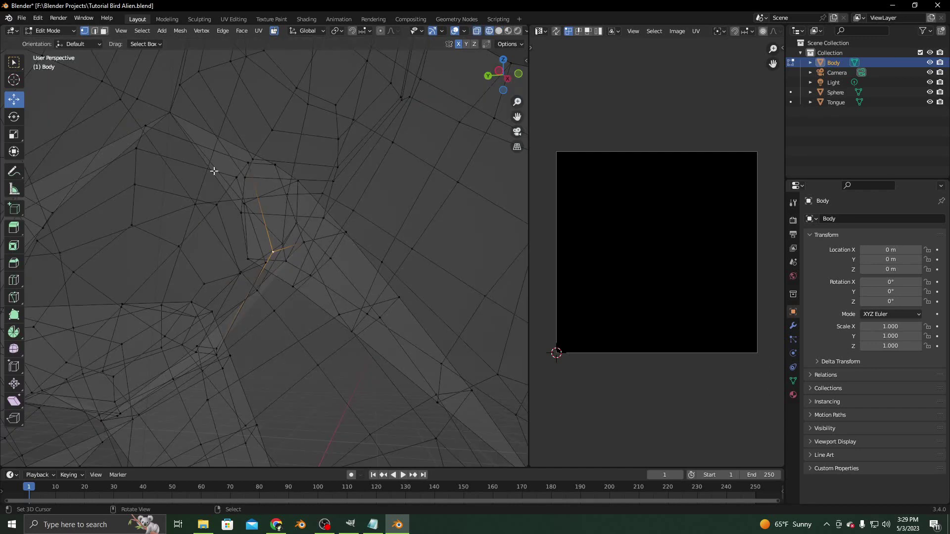
pyautogui.press('z')
pyautogui.click(202, 164)
pyautogui.press('z')
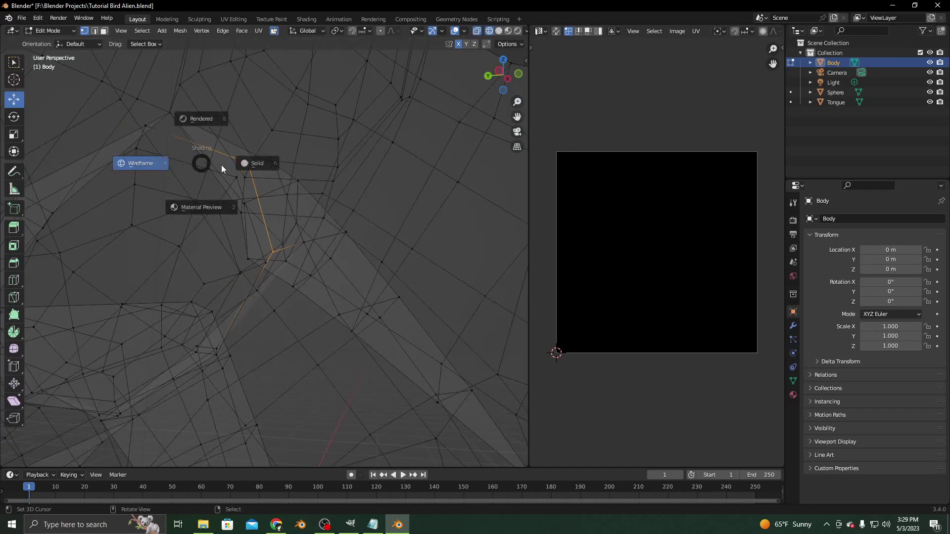
pyautogui.click(272, 170)
pyautogui.moveTo(288, 170); pyautogui.dragTo(288, 179, button='middle')
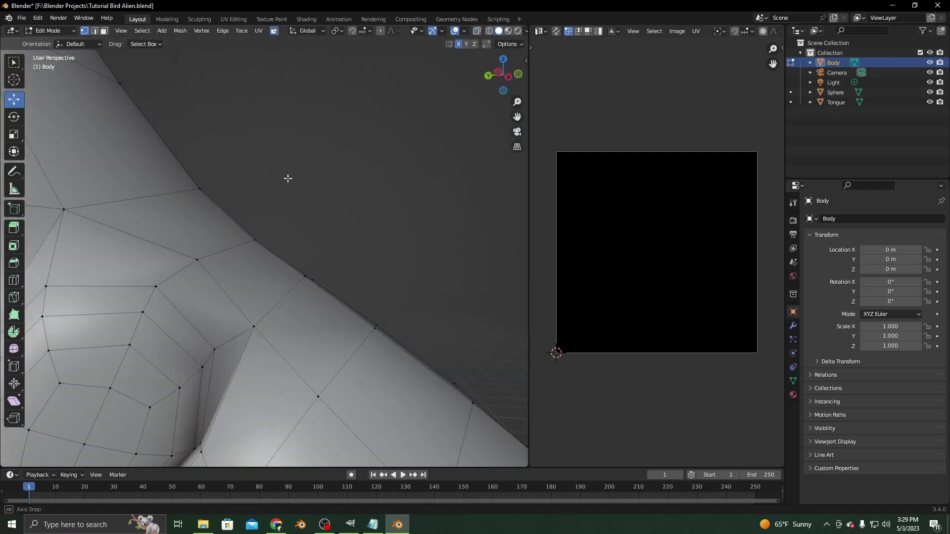
pyautogui.keyDown('shift'); pyautogui.rightClick(214, 348); pyautogui.keyUp('shift')
# Step: Add a border edge across the start of each of the three large finger pads to the selection
pyautogui.scroll(-10, 218, 332)
pyautogui.moveTo(248, 332); pyautogui.dragTo(263, 313, button='middle')
pyautogui.scroll(3, 263, 312)
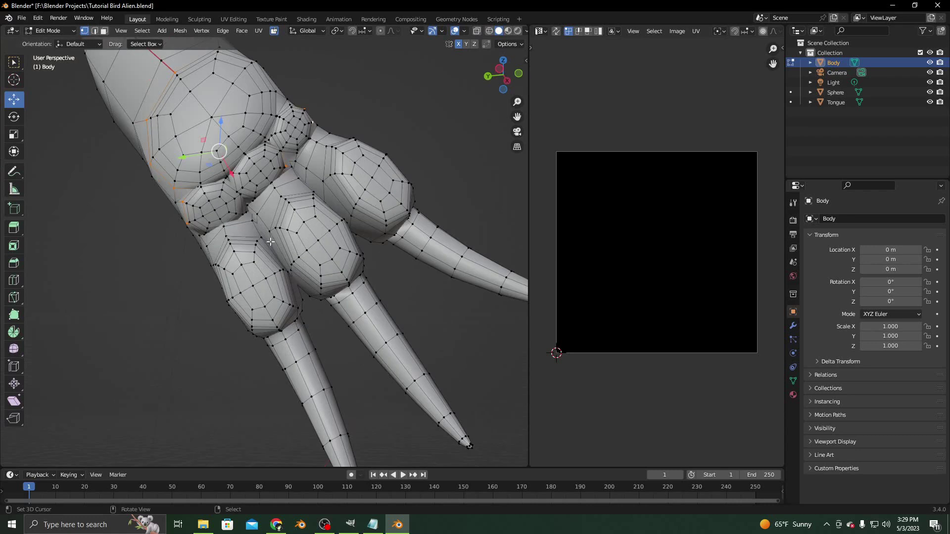
pyautogui.keyDown('shift'); pyautogui.rightClick(275, 212); pyautogui.keyUp('shift')
pyautogui.moveTo(259, 236); pyautogui.dragTo(298, 259, button='middle')
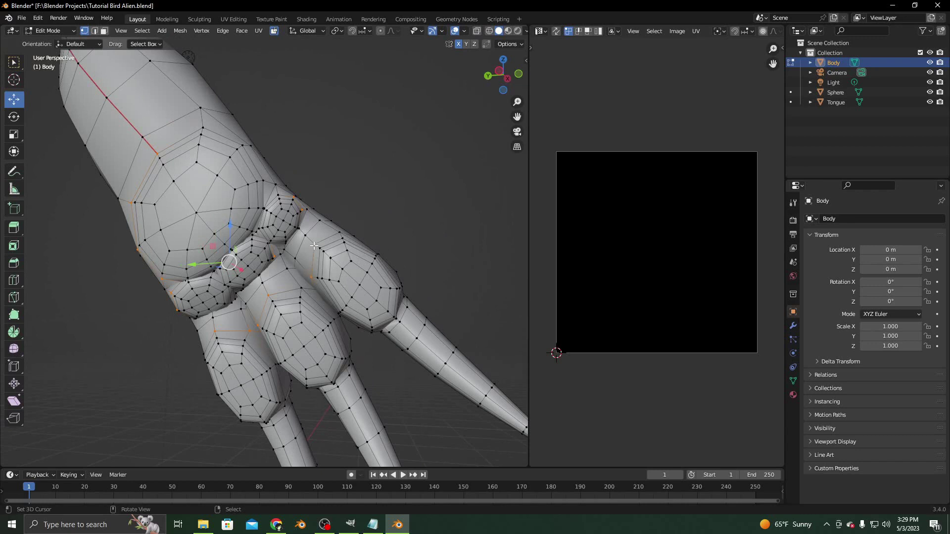
# Step: Expand the selected hand edges to full edge loops and mark them as seams
pyautogui.hotkey('ctrl', 'e')
pyautogui.moveTo(418, 291); pyautogui.dragTo(326, 202, button='middle')
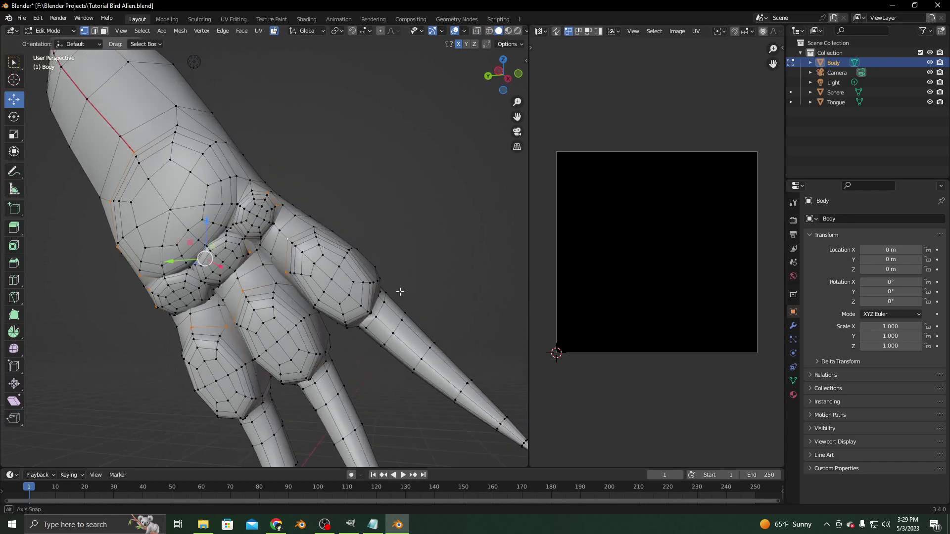
pyautogui.click(142, 31)
pyautogui.moveTo(176, 193)
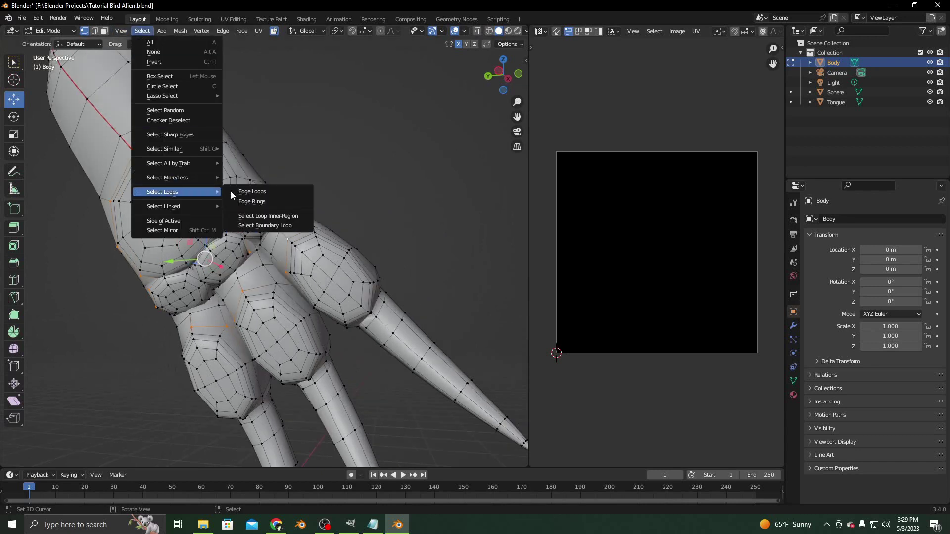
pyautogui.click(237, 192)
pyautogui.hotkey('ctrl', 'e')
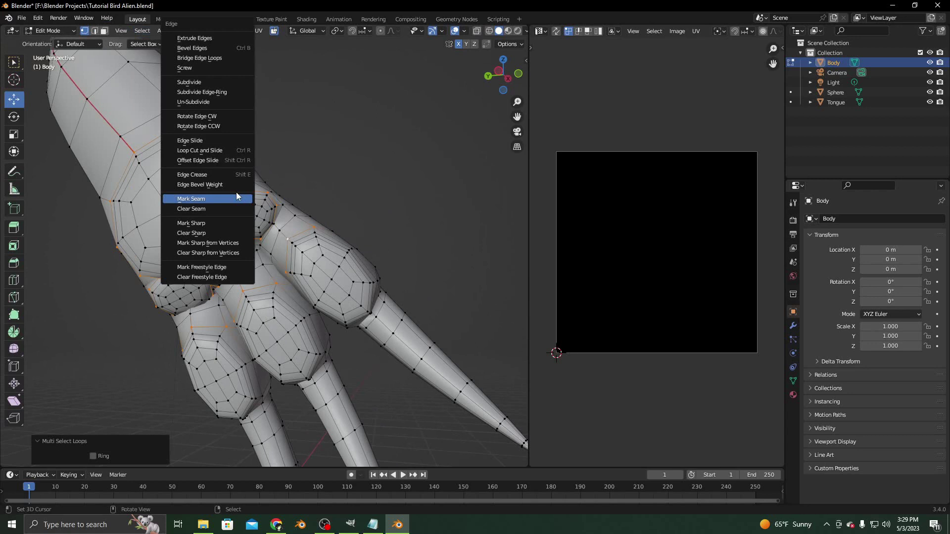
pyautogui.click(232, 197)
# Step: Clear the selection and select a path around the first side finger's large pad from the end of its partial seam
pyautogui.moveTo(233, 198); pyautogui.dragTo(248, 208, button='middle')
pyautogui.scroll(2, 231, 226)
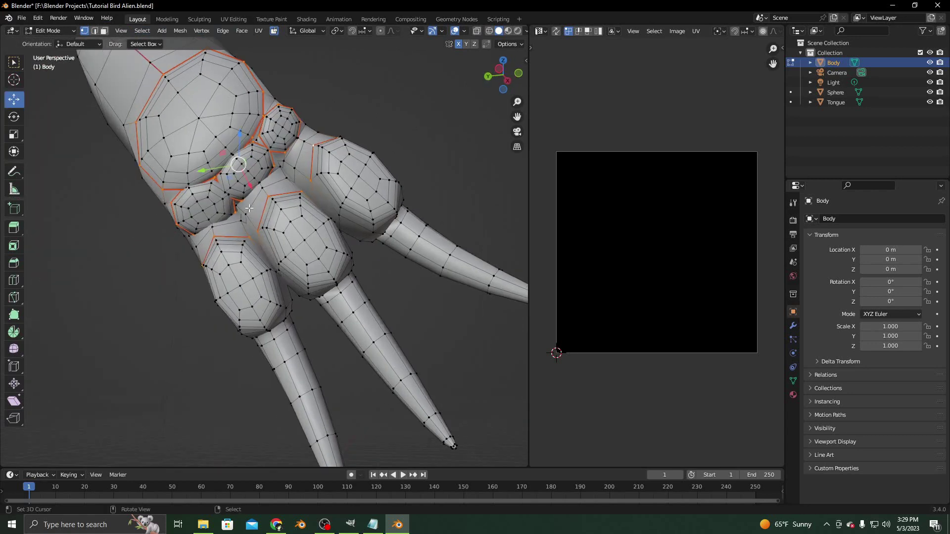
pyautogui.hotkey('alt', 'a')
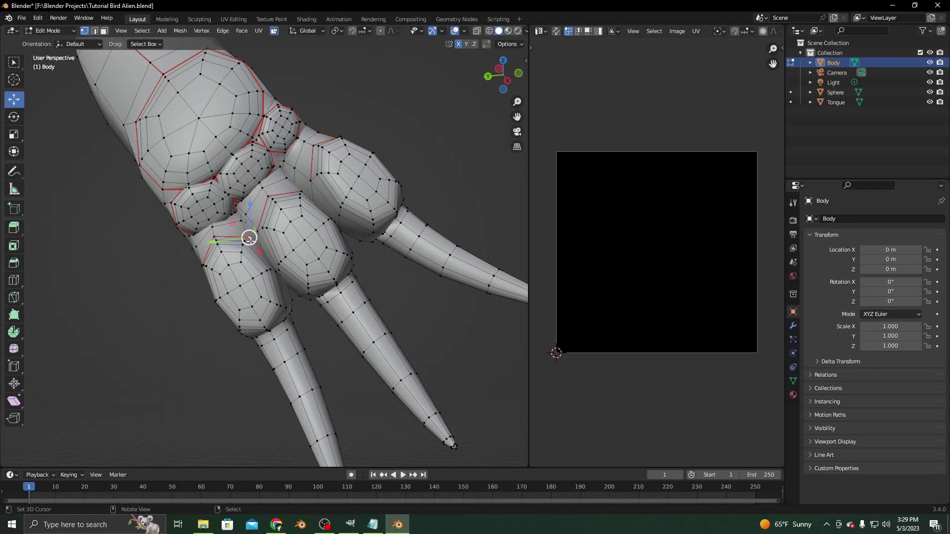
pyautogui.scroll(6, 250, 240)
pyautogui.scroll(-4, 271, 349)
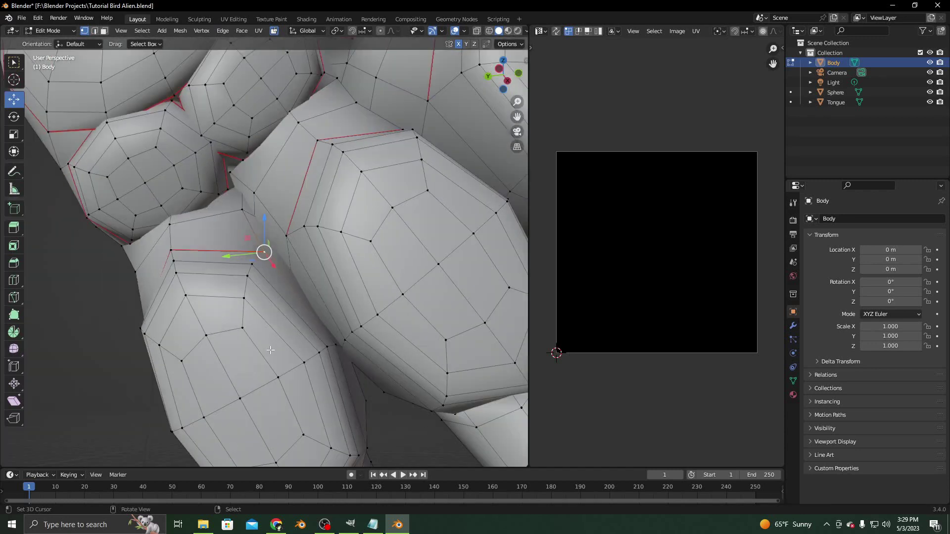
pyautogui.scroll(-3, 271, 349)
pyautogui.moveTo(345, 335); pyautogui.dragTo(328, 325, button='middle')
pyautogui.moveTo(272, 370); pyautogui.dragTo(396, 389, button='middle')
pyautogui.moveTo(339, 331); pyautogui.dragTo(268, 285, button='middle')
# Step: Add a path around the middle finger's large pad connecting the ends of its partial seam
pyautogui.keyDown('shift'); pyautogui.click(274, 242); pyautogui.keyUp('shift')
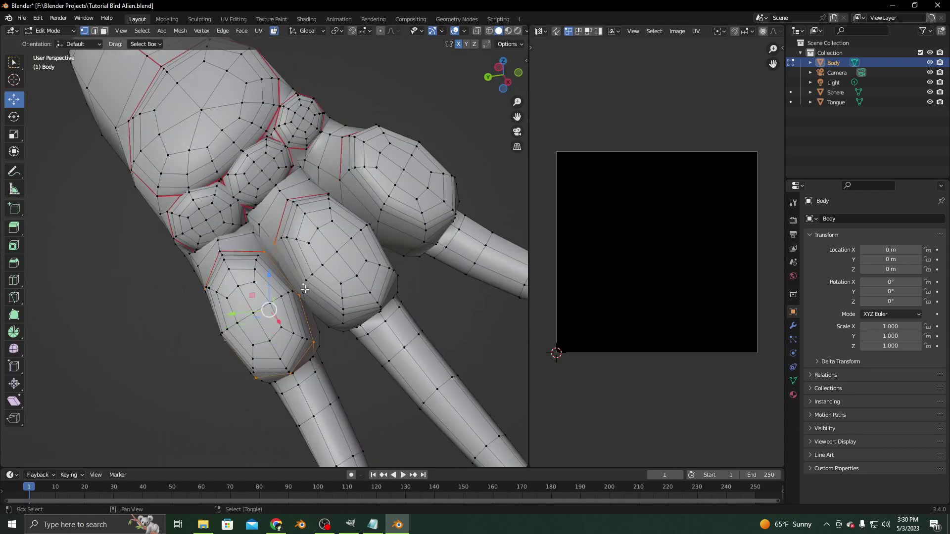
pyautogui.keyDown('shift'); pyautogui.click(302, 292); pyautogui.keyUp('shift')
pyautogui.moveTo(371, 317); pyautogui.dragTo(304, 325, button='middle')
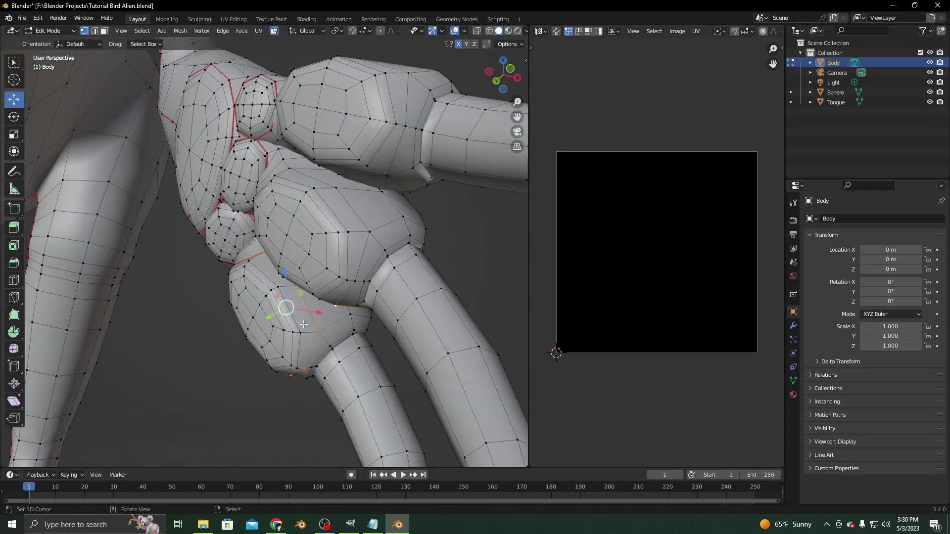
pyautogui.moveTo(301, 171); pyautogui.dragTo(342, 256, button='middle')
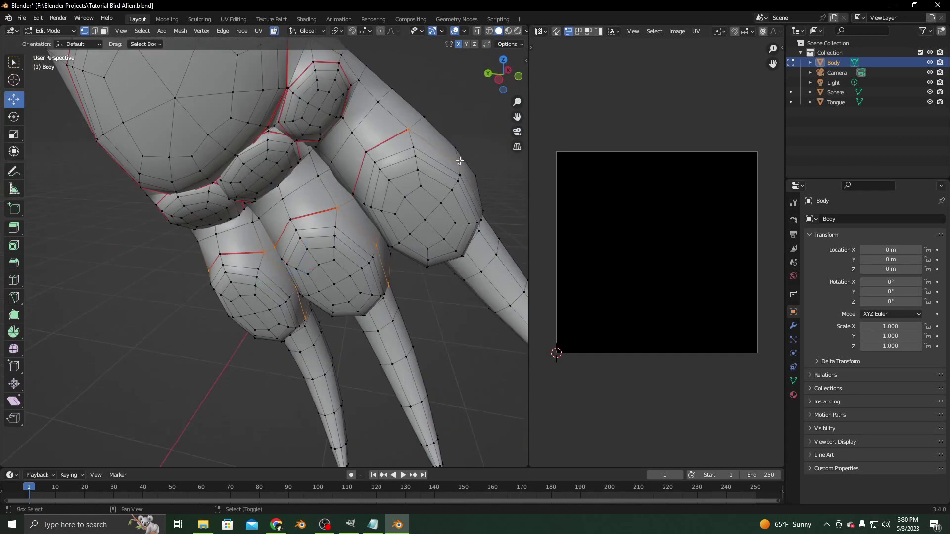
# Step: Add a path around the remaining side finger's large pad and mark all selected finger-pad paths as seams
pyautogui.moveTo(460, 160); pyautogui.dragTo(396, 188, button='middle')
pyautogui.keyDown('shift'); pyautogui.click(375, 203); pyautogui.keyUp('shift')
pyautogui.moveTo(361, 266); pyautogui.dragTo(416, 193, button='middle')
pyautogui.keyDown('shift'); pyautogui.click(386, 157); pyautogui.keyUp('shift')
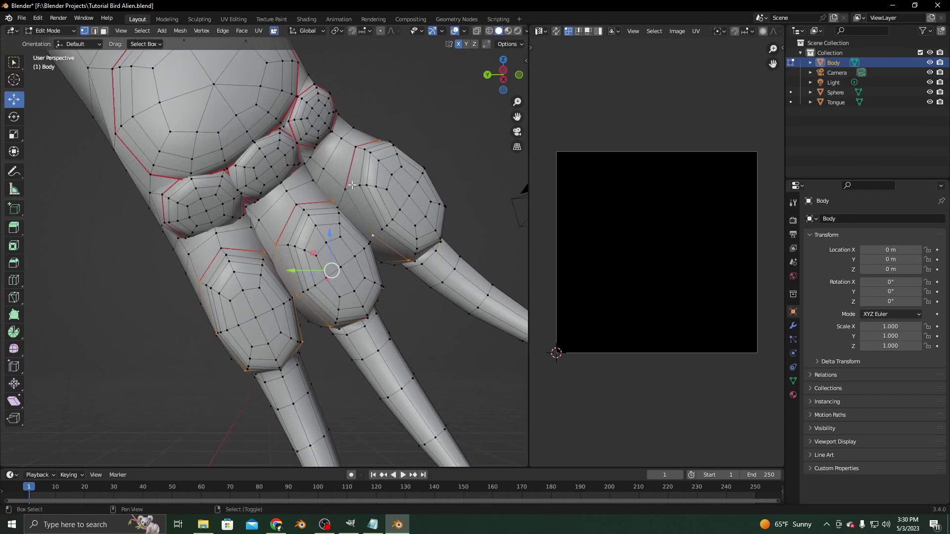
pyautogui.hotkey('ctrl', 'e')
pyautogui.click(372, 203)
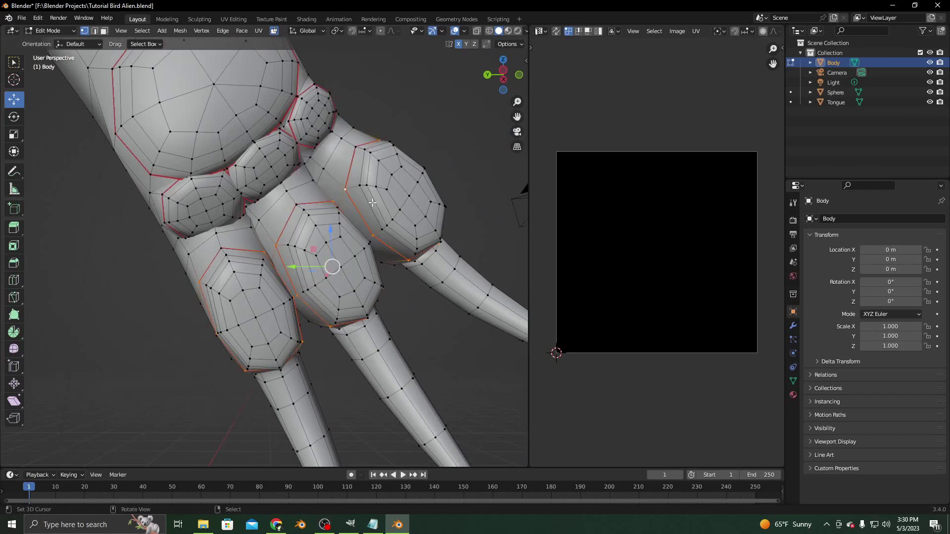
# Step: Select a short edge at the base of each of the three claws, where it meets the finger
pyautogui.moveTo(372, 203); pyautogui.dragTo(224, 300, button='middle')
pyautogui.scroll(1, 295, 277)
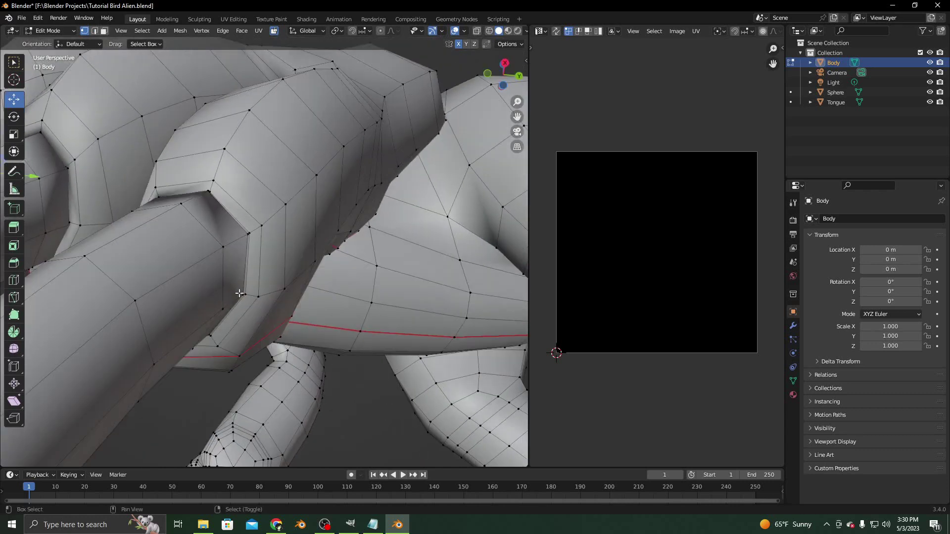
pyautogui.keyDown('shift'); pyautogui.click(247, 234); pyautogui.keyUp('shift')
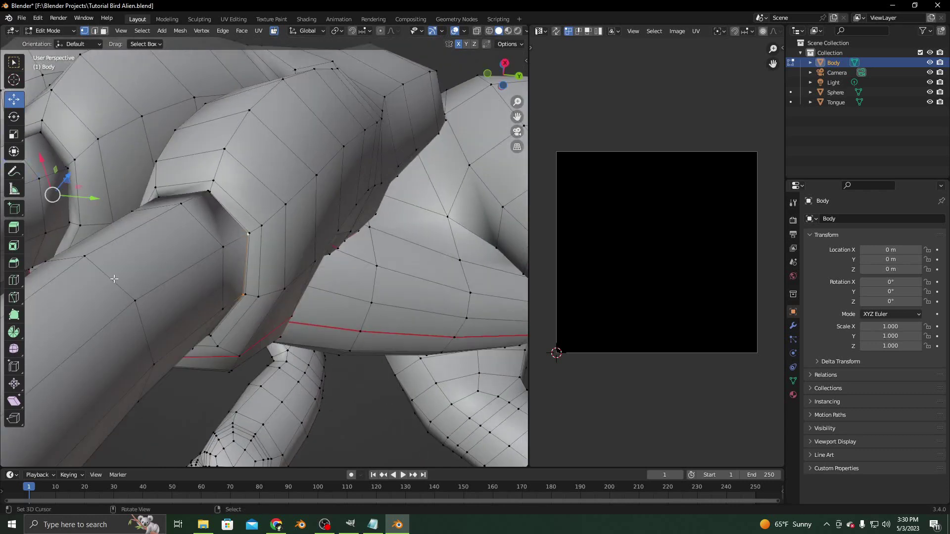
pyautogui.scroll(-5, 133, 112)
pyautogui.moveTo(296, 257); pyautogui.dragTo(321, 277, button='middle')
pyautogui.scroll(-5, 320, 273)
pyautogui.scroll(5, 319, 271)
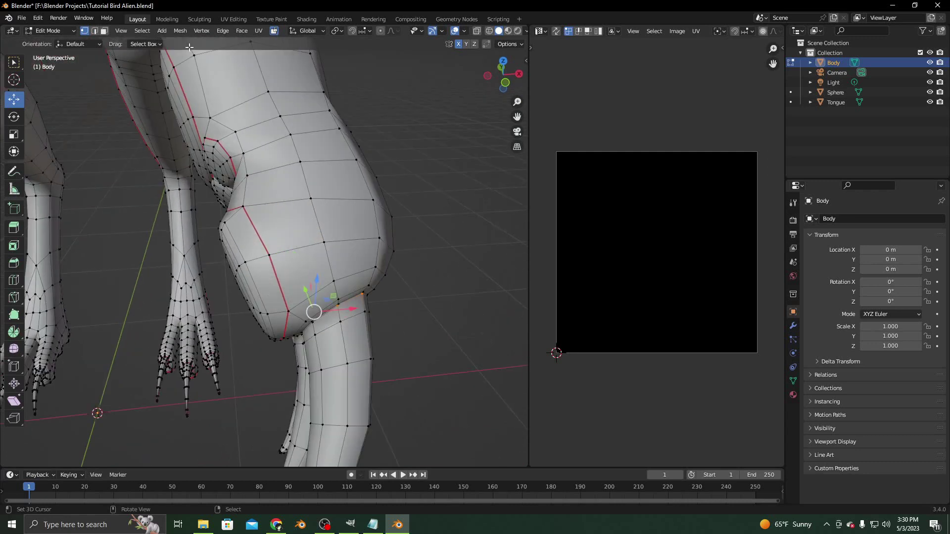
# Step: Expand the selected claw-base edges to full edge loops and mark them as seams
pyautogui.click(148, 35)
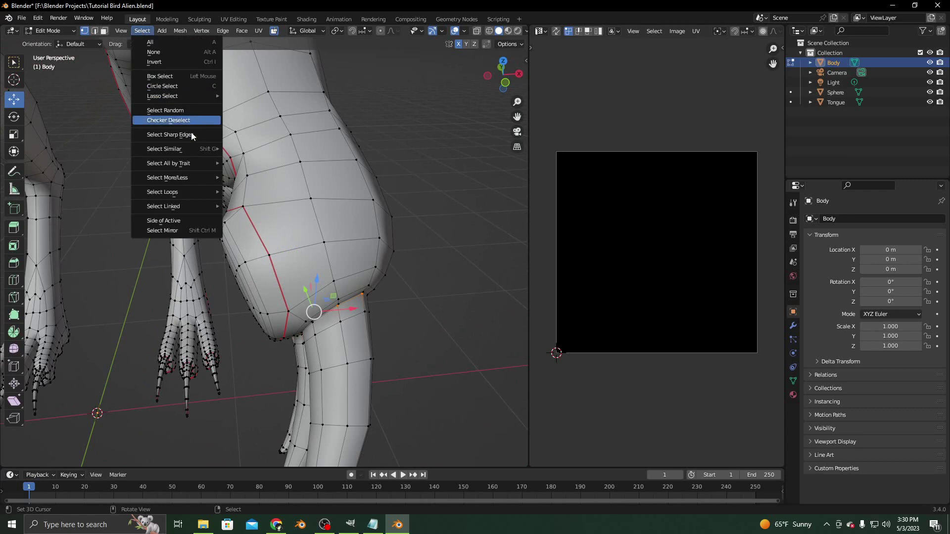
pyautogui.moveTo(197, 193)
pyautogui.click(233, 192)
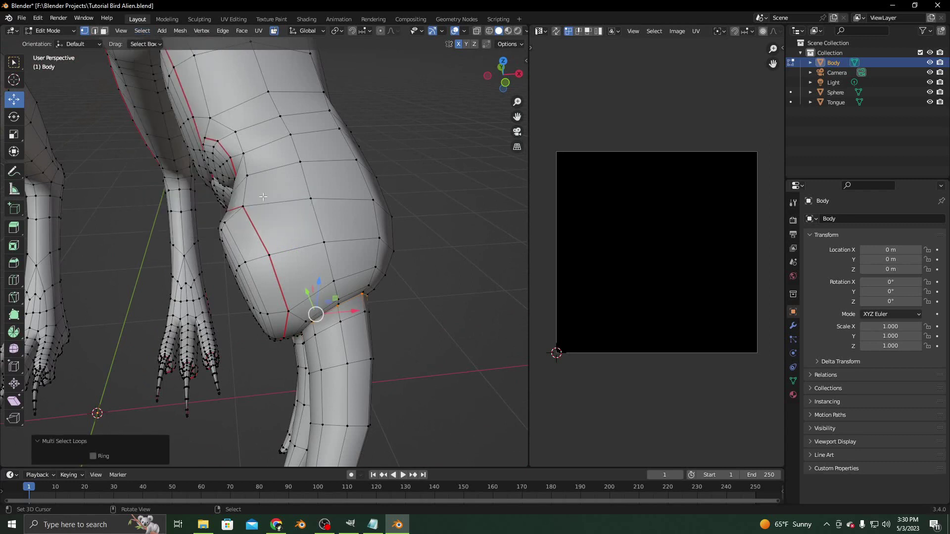
pyautogui.hotkey('ctrl', 'e')
pyautogui.click(287, 202)
# Step: In wireframe shading, select the vertices bridging the gap between the palm pad's seam and the middle knuckle pad's seam
pyautogui.moveTo(288, 202)
pyautogui.mouseDown(button='middle')
pyautogui.moveTo(285, 179)
pyautogui.moveTo(307, 282)
pyautogui.mouseUp(button='middle')
pyautogui.press('z')
pyautogui.click(248, 282)
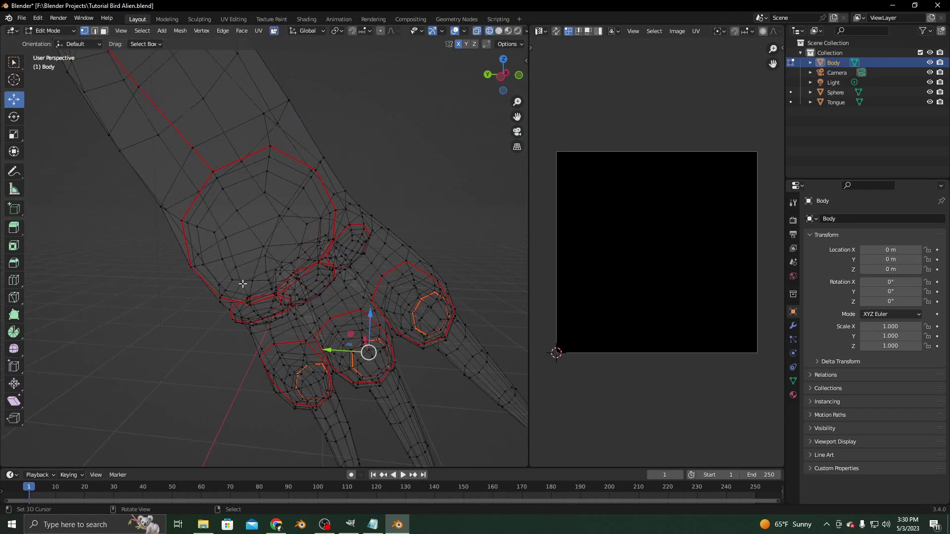
pyautogui.scroll(3, 250, 280)
pyautogui.moveTo(250, 280)
pyautogui.mouseDown(button='middle')
pyautogui.moveTo(242, 250)
pyautogui.moveTo(203, 293)
pyautogui.moveTo(249, 297)
pyautogui.mouseUp(button='middle')
pyautogui.scroll(4, 250, 270)
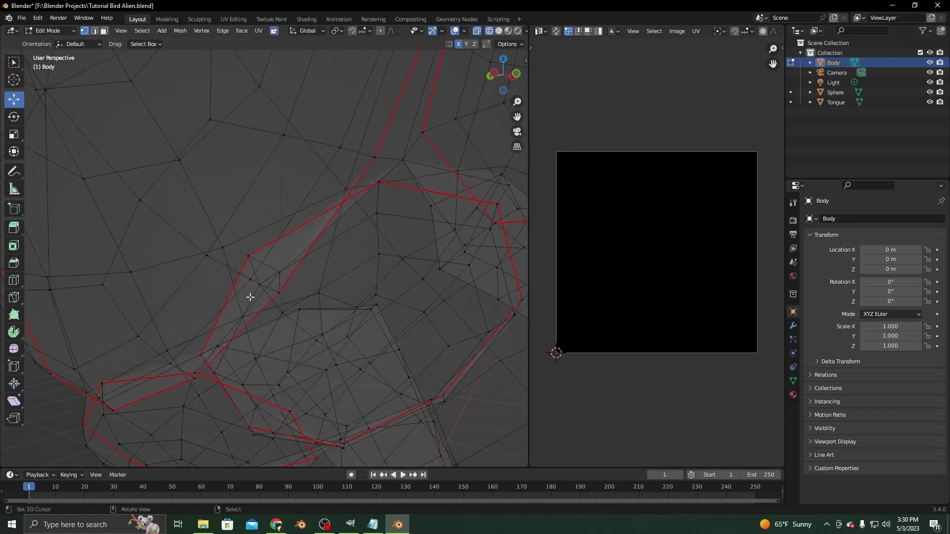
pyautogui.click(250, 293)
pyautogui.keyDown('shift'); pyautogui.click(249, 256); pyautogui.keyUp('shift')
pyautogui.keyDown('shift'); pyautogui.click(262, 283); pyautogui.keyUp('shift')
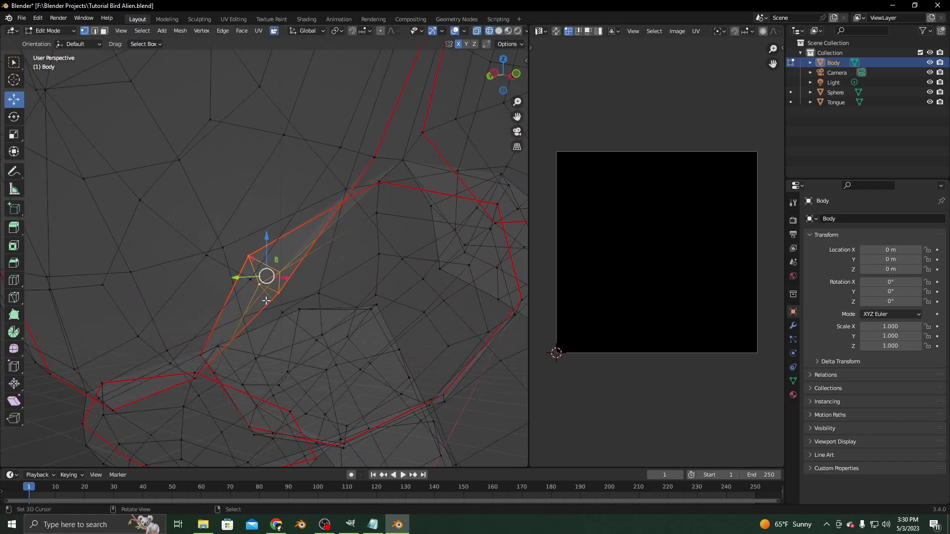
# Step: Add the vertices bridging the palm pad's seam and the adjacent side knuckle pad's seam to the selection
pyautogui.moveTo(218, 323); pyautogui.dragTo(263, 294, button='middle')
pyautogui.keyDown('shift'); pyautogui.click(246, 310); pyautogui.keyUp('shift')
pyautogui.keyDown('shift'); pyautogui.click(241, 288); pyautogui.keyUp('shift')
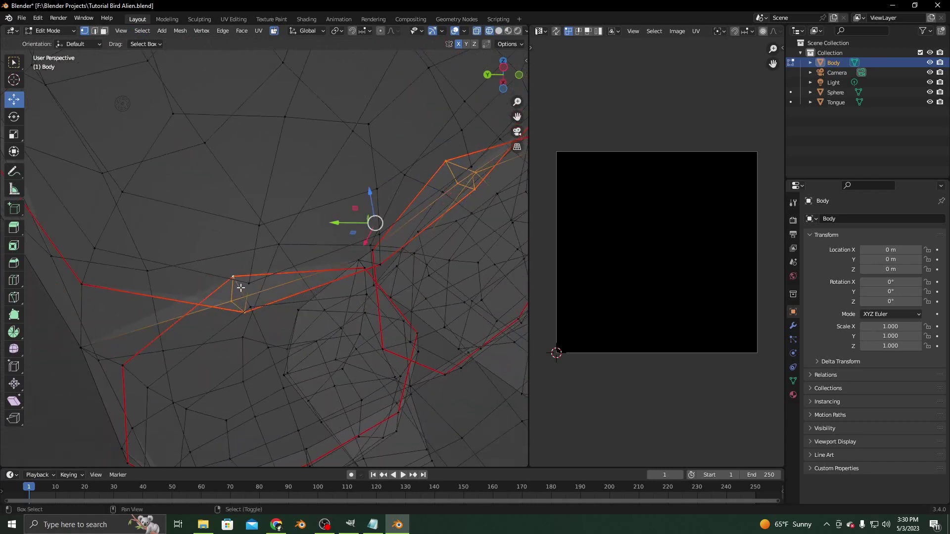
# Step: Add the bridging vertices at the remaining side knuckle pad, mark all selected bridges as seams, and check them in solid shading
pyautogui.moveTo(261, 296); pyautogui.dragTo(301, 264, button='middle')
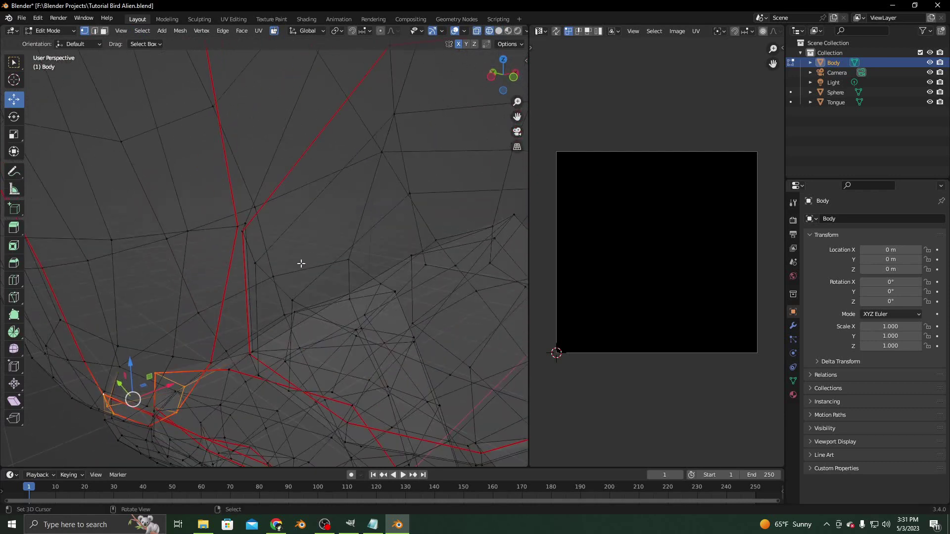
pyautogui.keyDown('shift'); pyautogui.click(244, 233); pyautogui.keyUp('shift')
pyautogui.scroll(-2, 237, 226)
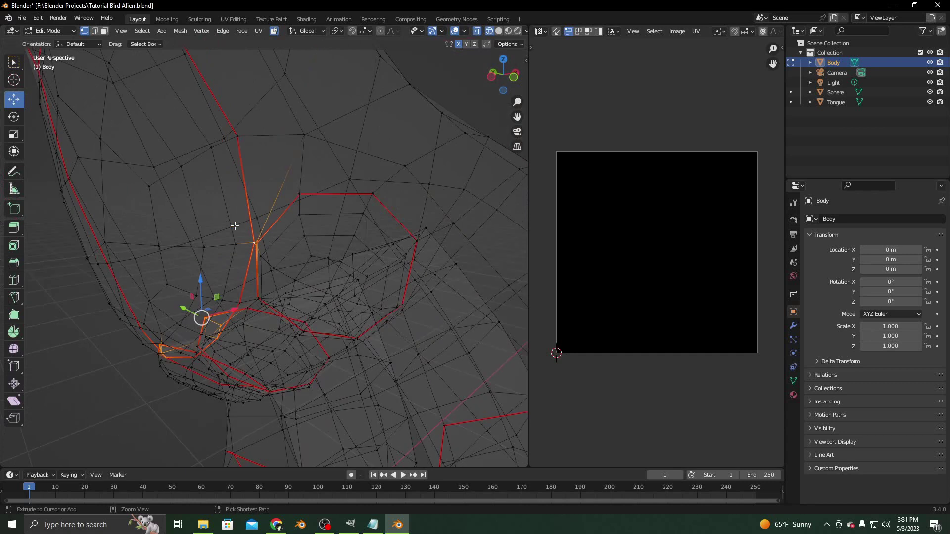
pyautogui.hotkey('ctrl', 'e')
pyautogui.click(233, 227)
pyautogui.moveTo(237, 232); pyautogui.dragTo(251, 234, button='middle')
pyautogui.press('z')
pyautogui.click(323, 236)
pyautogui.moveTo(322, 236)
pyautogui.mouseDown(button='middle')
pyautogui.moveTo(302, 221)
pyautogui.moveTo(253, 236)
pyautogui.moveTo(250, 270)
pyautogui.moveTo(344, 281)
pyautogui.moveTo(307, 194)
pyautogui.mouseUp(button='middle')
pyautogui.press('z')
pyautogui.click(255, 221)
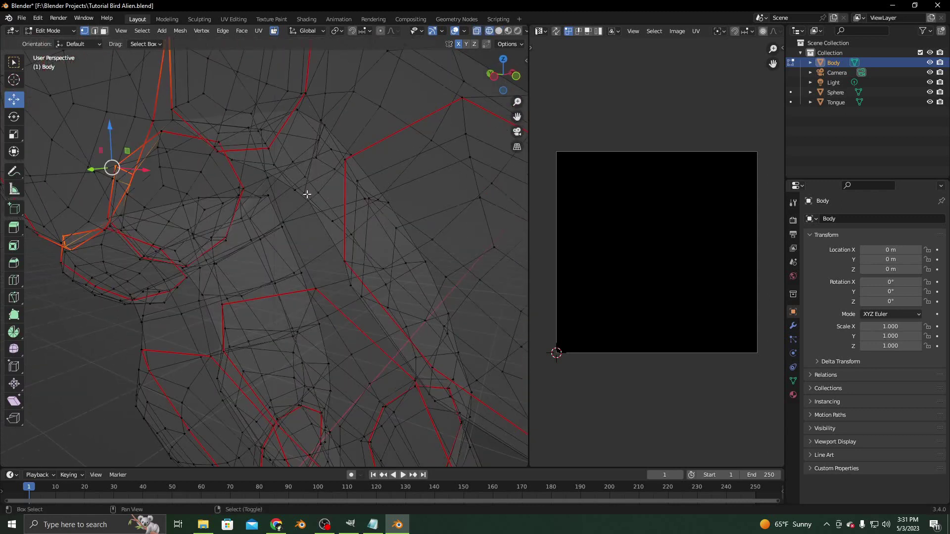
# Step: Select the vertices linking the first side finger's large-pad seam to its claw-base seam
pyautogui.scroll(4, 297, 208)
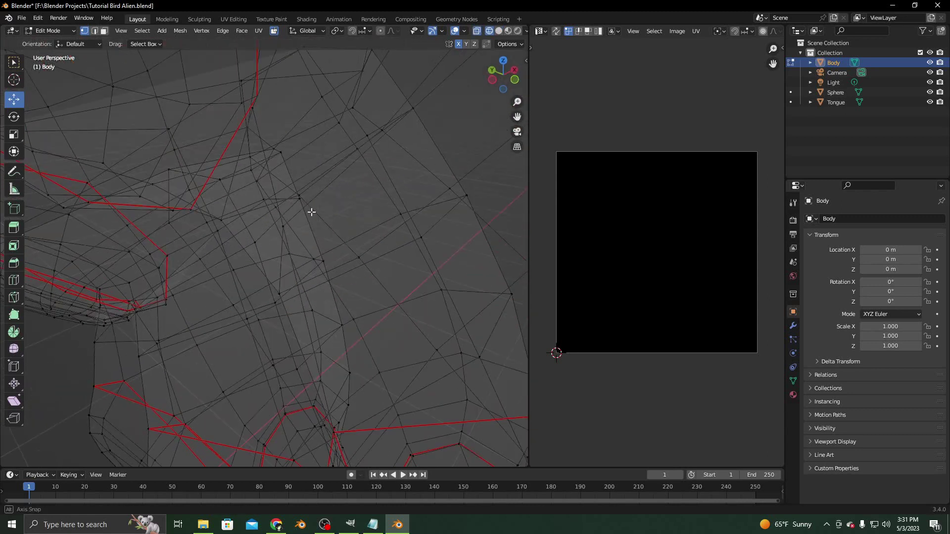
pyautogui.rightClick(257, 99)
pyautogui.keyDown('shift'); pyautogui.rightClick(253, 113); pyautogui.keyUp('shift')
pyautogui.scroll(-4, 297, 220)
pyautogui.moveTo(301, 221); pyautogui.dragTo(239, 148, button='middle')
pyautogui.keyDown('shift'); pyautogui.rightClick(233, 150); pyautogui.keyUp('shift')
pyautogui.keyDown('shift'); pyautogui.rightClick(241, 159); pyautogui.keyUp('shift')
pyautogui.keyDown('shift'); pyautogui.rightClick(242, 159); pyautogui.keyUp('shift')
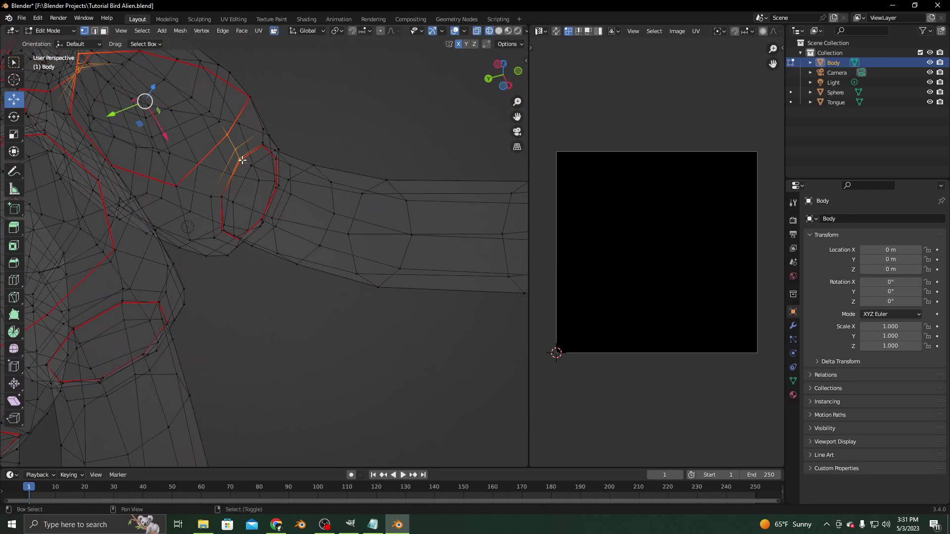
# Step: Extend the first side finger's selection along a lengthwise edge line of its claw to the tip
pyautogui.scroll(3, 270, 185)
pyautogui.moveTo(270, 191); pyautogui.dragTo(271, 204, button='middle')
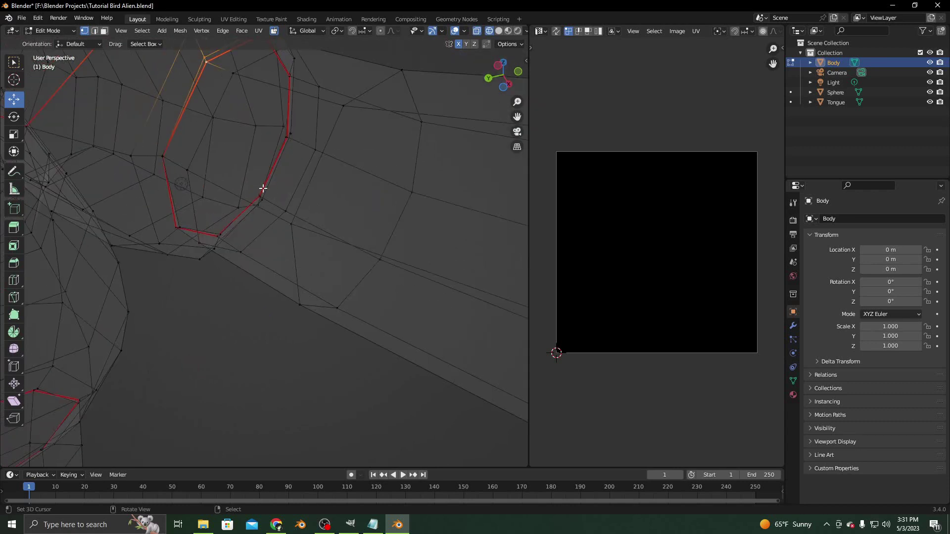
pyautogui.scroll(-4, 379, 163)
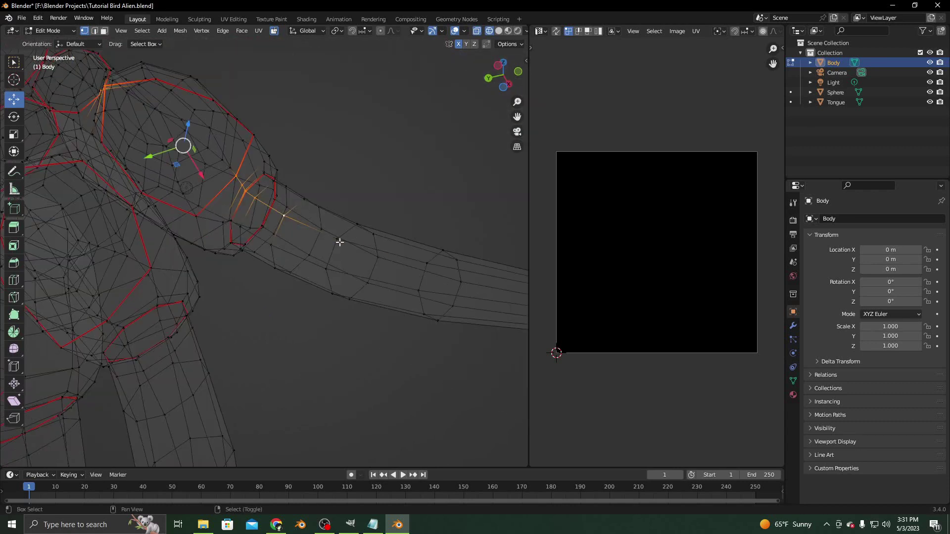
pyautogui.scroll(-2, 336, 233)
pyautogui.keyDown('shift'); pyautogui.rightClick(305, 218); pyautogui.keyUp('shift')
pyautogui.keyDown('shift'); pyautogui.rightClick(396, 230); pyautogui.keyUp('shift')
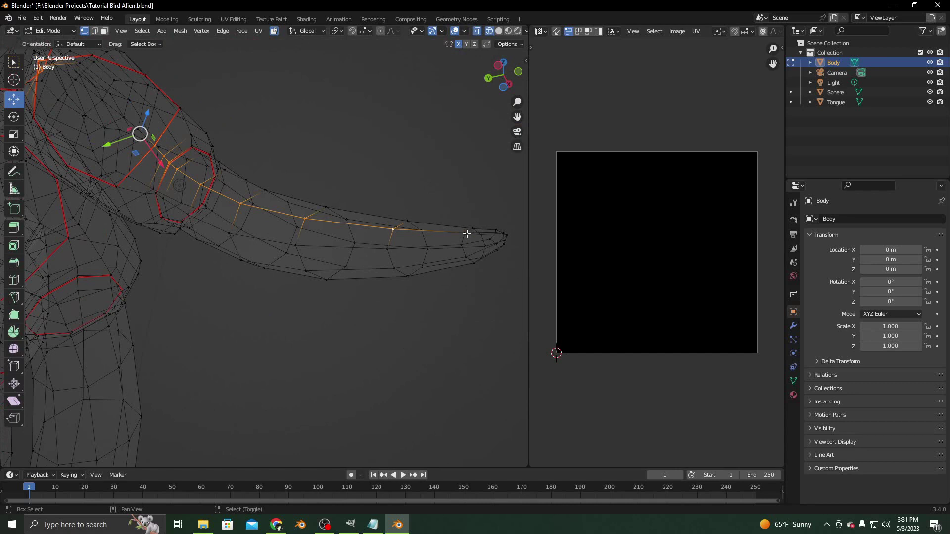
pyautogui.keyDown('shift'); pyautogui.rightClick(471, 231); pyautogui.keyUp('shift')
pyautogui.keyDown('shift'); pyautogui.rightClick(496, 232); pyautogui.keyUp('shift')
# Step: Add a lengthwise edge line on the middle finger from its large-pad seam down the claw to the tip
pyautogui.moveTo(506, 236); pyautogui.dragTo(385, 230, button='middle')
pyautogui.scroll(3, 381, 266)
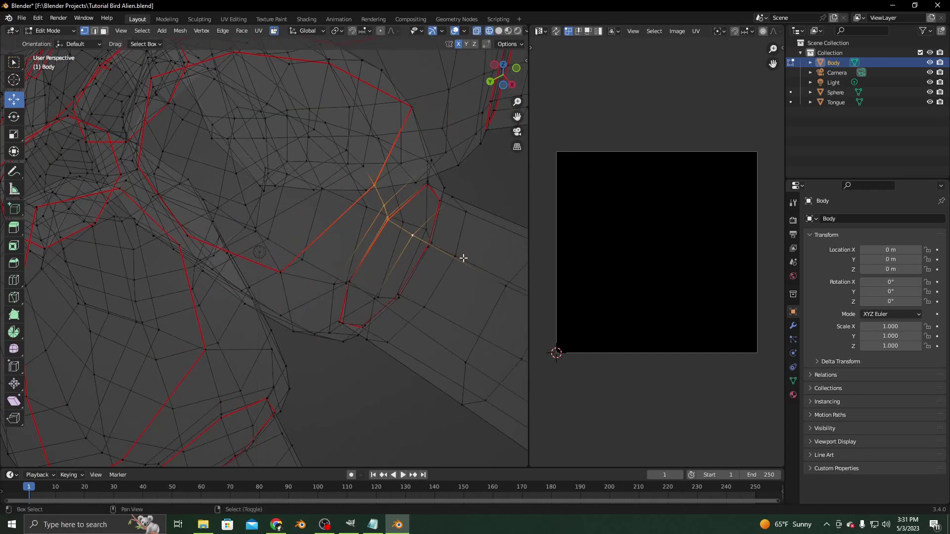
pyautogui.scroll(-3, 461, 258)
pyautogui.moveTo(381, 265); pyautogui.dragTo(301, 283, button='middle')
pyautogui.scroll(2, 310, 305)
pyautogui.keyDown('shift'); pyautogui.click(335, 329); pyautogui.keyUp('shift')
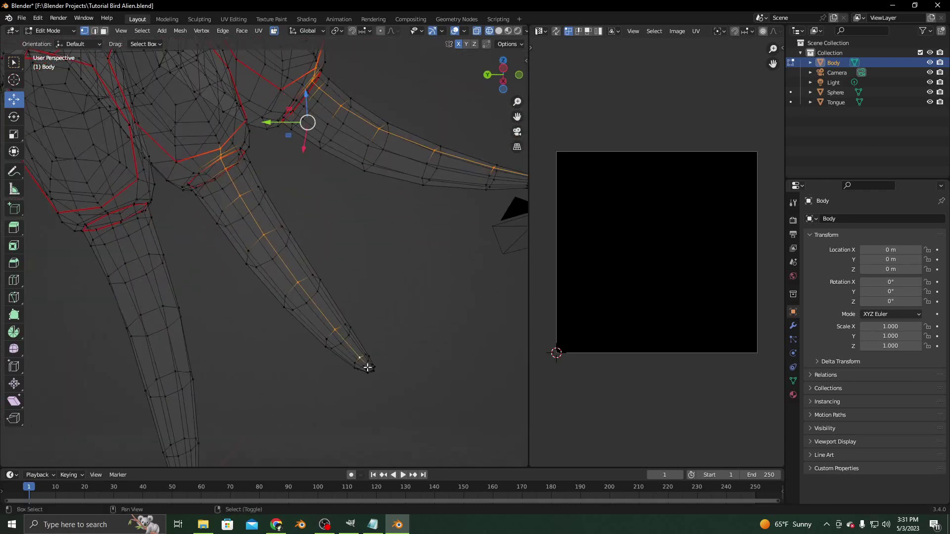
pyautogui.keyDown('shift'); pyautogui.click(375, 372); pyautogui.keyUp('shift')
# Step: Add a matching lengthwise edge line on the remaining side finger from its large-pad seam to the claw tip
pyautogui.scroll(6, 290, 290)
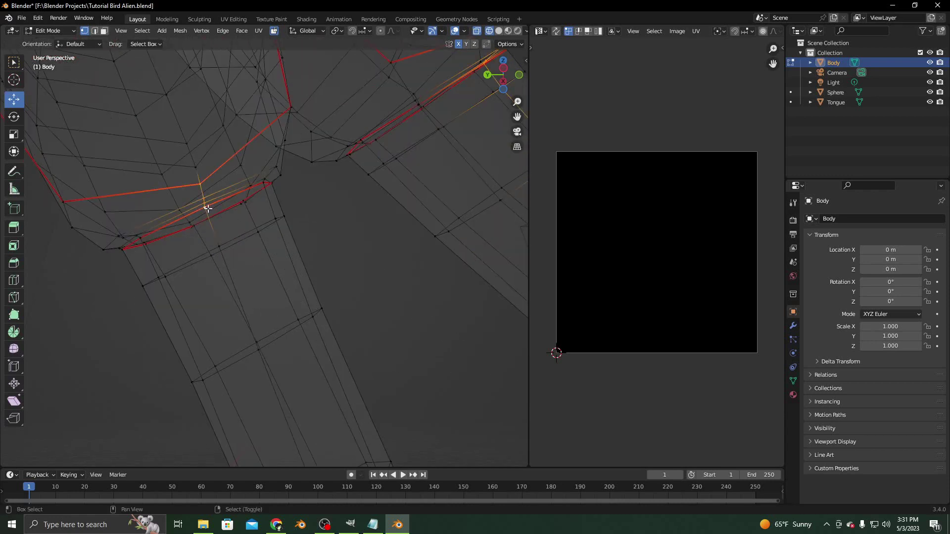
pyautogui.scroll(-2, 237, 250)
pyautogui.keyDown('shift'); pyautogui.click(272, 221); pyautogui.keyUp('shift')
pyautogui.scroll(-2, 303, 290)
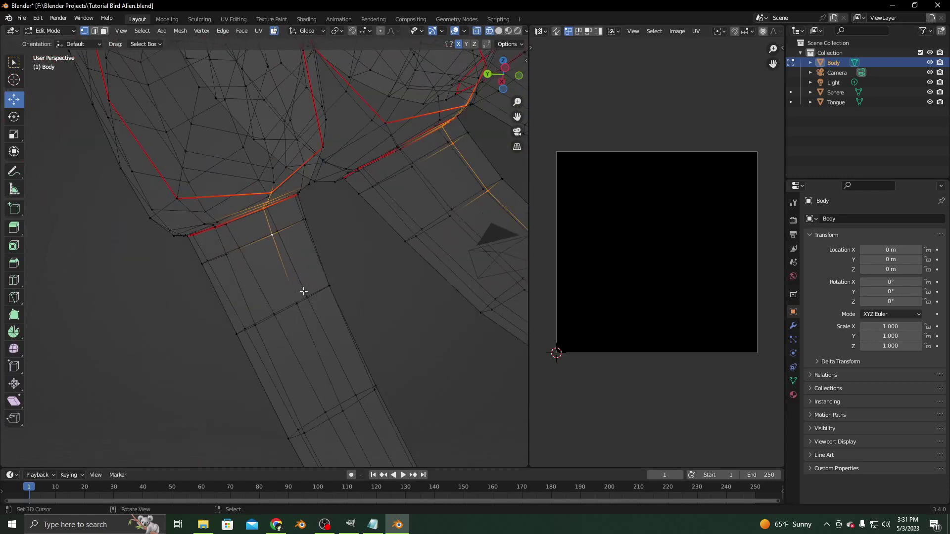
pyautogui.keyDown('shift'); pyautogui.click(301, 307); pyautogui.keyUp('shift')
pyautogui.scroll(-3, 301, 307)
pyautogui.keyDown('shift'); pyautogui.moveTo(301, 323); pyautogui.dragTo(266, 257, button='middle'); pyautogui.keyUp('shift')
pyautogui.scroll(2, 297, 267)
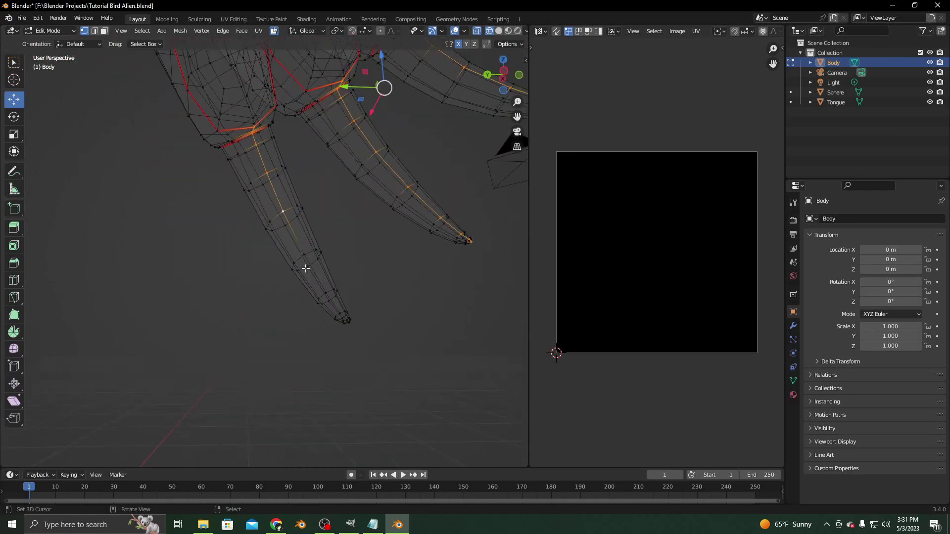
pyautogui.scroll(3, 370, 311)
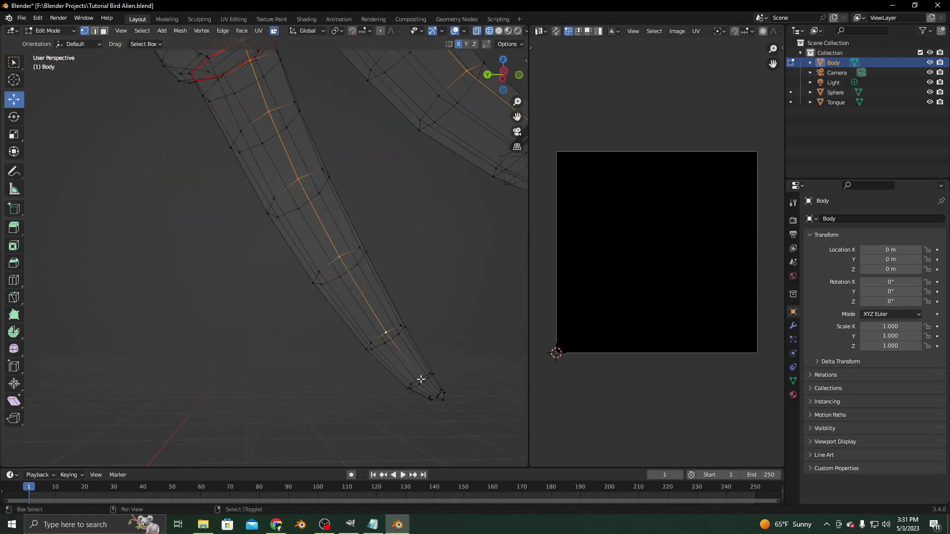
pyautogui.scroll(-4, 317, 244)
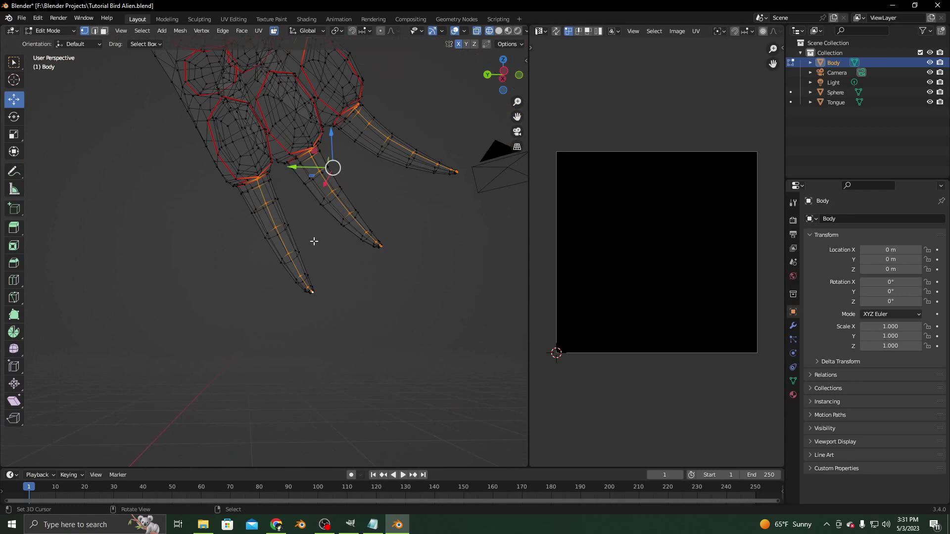
# Step: Mark the three selected claw lines as seams and return to solid shading
pyautogui.hotkey('ctrl', 'e')
pyautogui.click(313, 241)
pyautogui.press('z')
pyautogui.click(367, 244)
# Step: In wireframe shading, select connecting edges from the first side and middle fingers' large-pad seams up to the knuckle-pad seams
pyautogui.moveTo(367, 245)
pyautogui.mouseDown(button='middle')
pyautogui.moveTo(271, 204)
pyautogui.moveTo(317, 250)
pyautogui.mouseUp(button='middle')
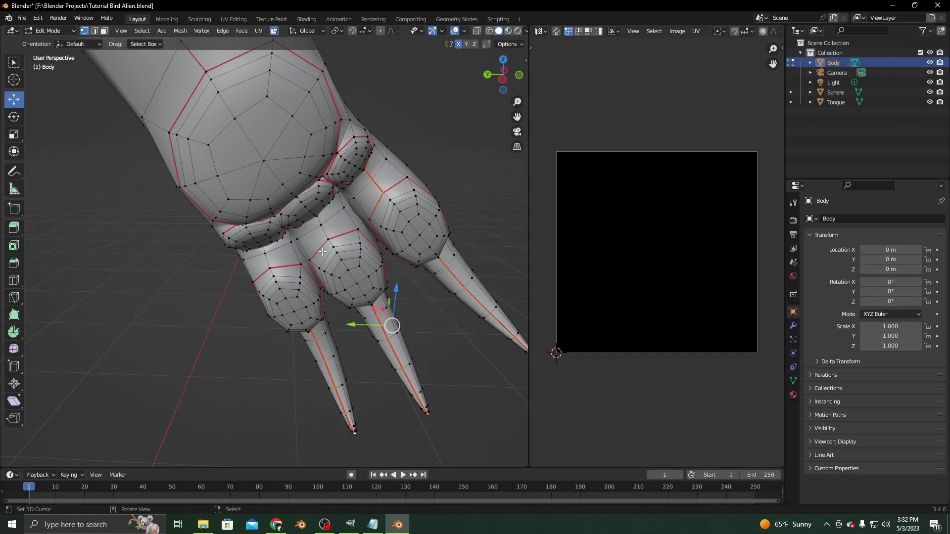
pyautogui.press('z')
pyautogui.click(250, 258)
pyautogui.scroll(4, 379, 224)
pyautogui.scroll(5, 379, 224)
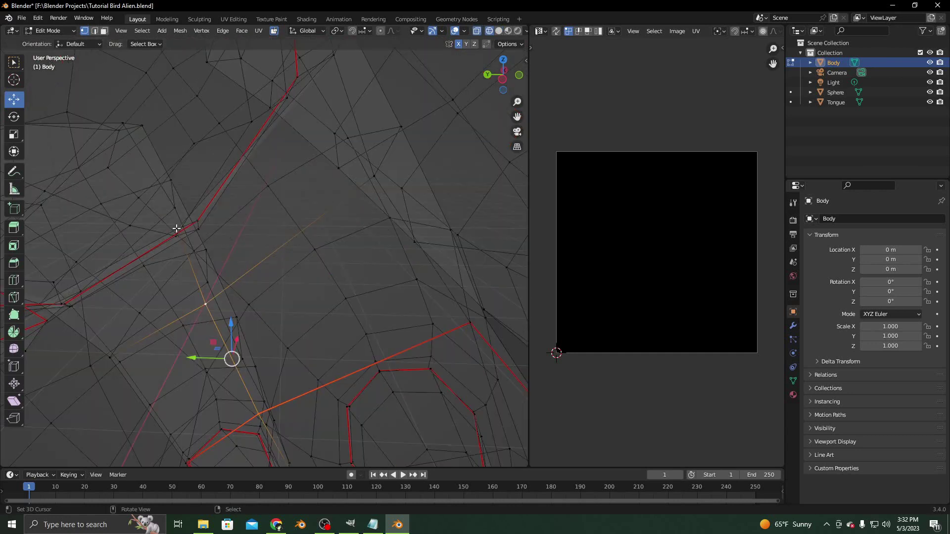
pyautogui.keyDown('shift'); pyautogui.click(198, 222); pyautogui.keyUp('shift')
pyautogui.moveTo(222, 234); pyautogui.dragTo(251, 238, button='middle')
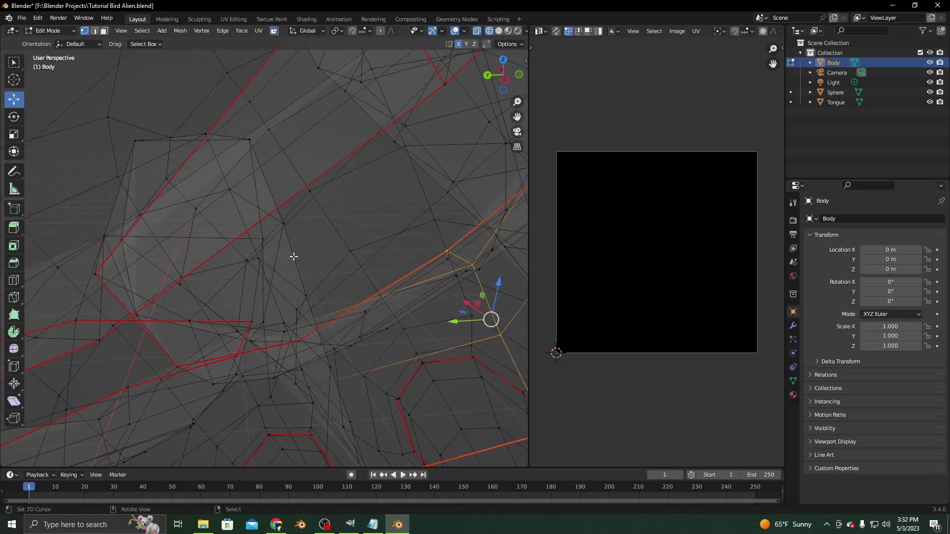
pyautogui.scroll(-4, 317, 279)
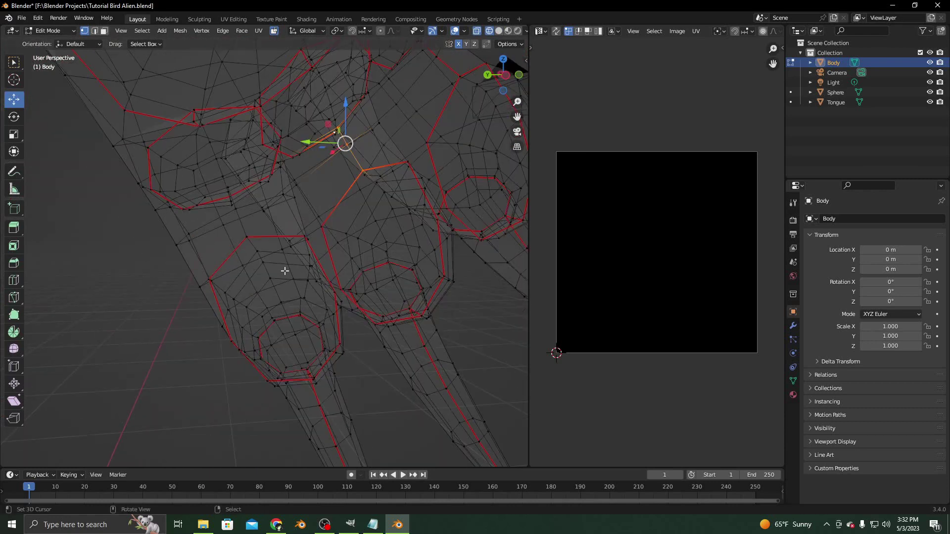
# Step: Add the connecting edges from the remaining side finger's large-pad seam up to its knuckle-pad seam
pyautogui.keyDown('shift'); pyautogui.moveTo(285, 271); pyautogui.dragTo(240, 162, button='middle'); pyautogui.keyUp('shift')
pyautogui.keyDown('shift'); pyautogui.click(276, 230); pyautogui.keyUp('shift')
pyautogui.keyDown('shift'); pyautogui.click(264, 202); pyautogui.keyUp('shift')
pyautogui.scroll(2, 363, 248)
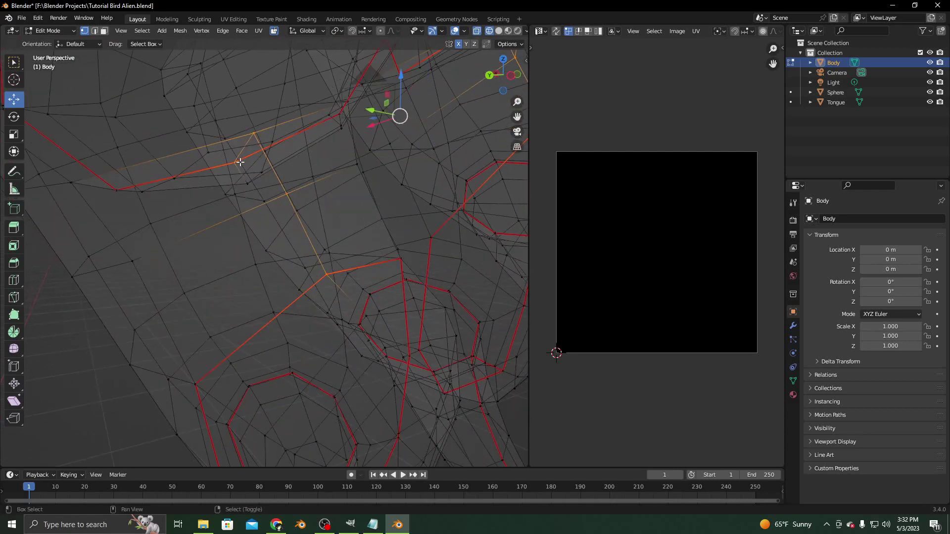
# Step: Mark the selected pad-to-knuckle connections as seams and return to solid shading
pyautogui.scroll(-5, 253, 178)
pyautogui.hotkey('ctrl', 'e')
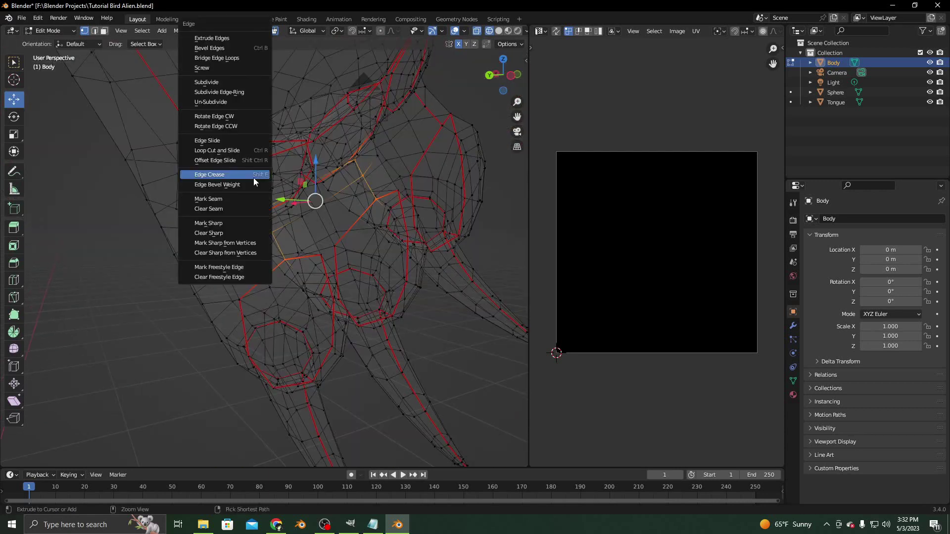
pyautogui.click(224, 202)
pyautogui.scroll(-4, 224, 200)
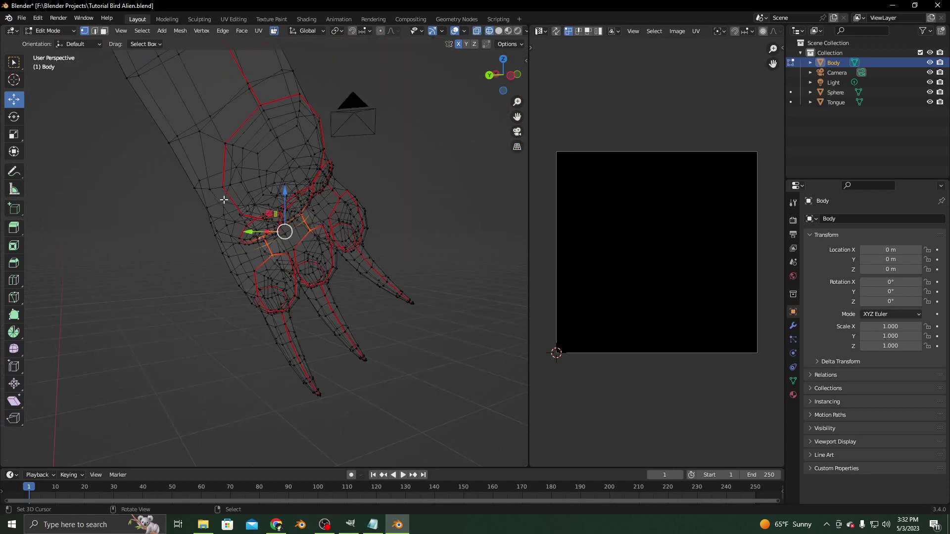
pyautogui.press('z')
pyautogui.click(366, 245)
# Step: Examine the hand and the whole body for areas that still need seams
pyautogui.moveTo(365, 245)
pyautogui.mouseDown(button='middle')
pyautogui.moveTo(59, 232)
pyautogui.moveTo(265, 236)
pyautogui.moveTo(361, 324)
pyautogui.moveTo(326, 261)
pyautogui.mouseUp(button='middle')
pyautogui.moveTo(339, 226); pyautogui.dragTo(184, 331, button='middle')
pyautogui.scroll(-5, 337, 213)
pyautogui.scroll(3, 293, 310)
pyautogui.scroll(5, 217, 319)
pyautogui.scroll(-5, 234, 307)
pyautogui.scroll(5, 208, 293)
pyautogui.scroll(-5, 201, 267)
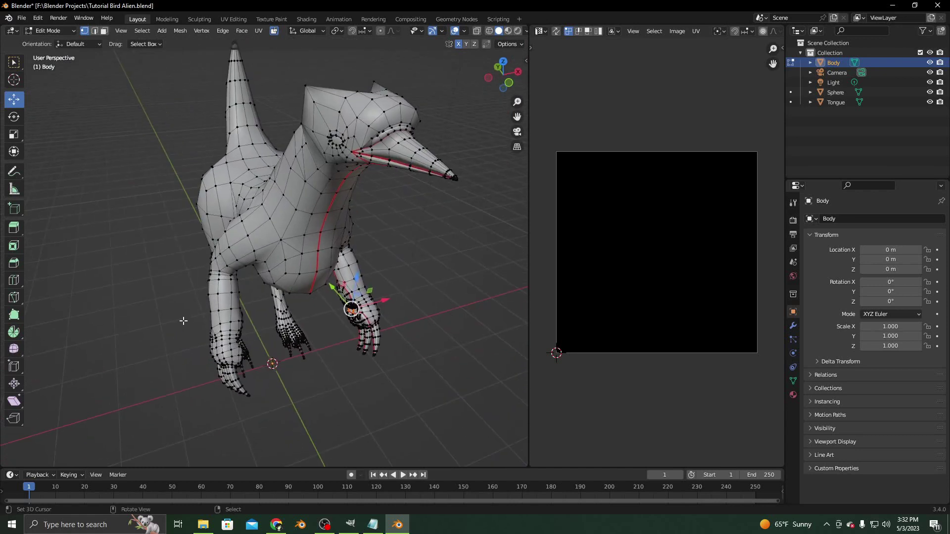
# Step: Select the centreline edges from the tail tip along the back and neck to the top of the head
pyautogui.moveTo(245, 261); pyautogui.dragTo(272, 278, button='middle')
pyautogui.scroll(4, 243, 254)
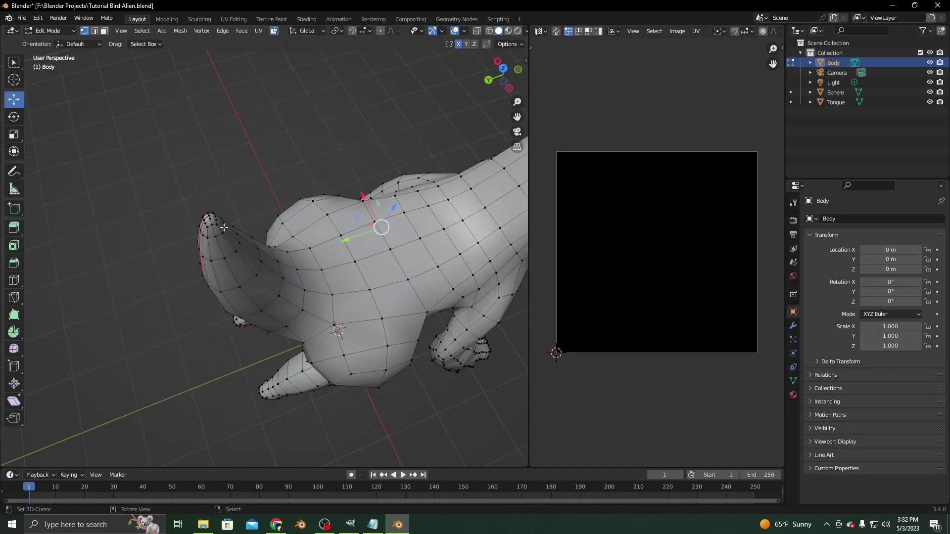
pyautogui.click(210, 216)
pyautogui.moveTo(210, 218); pyautogui.dragTo(211, 261, button='middle')
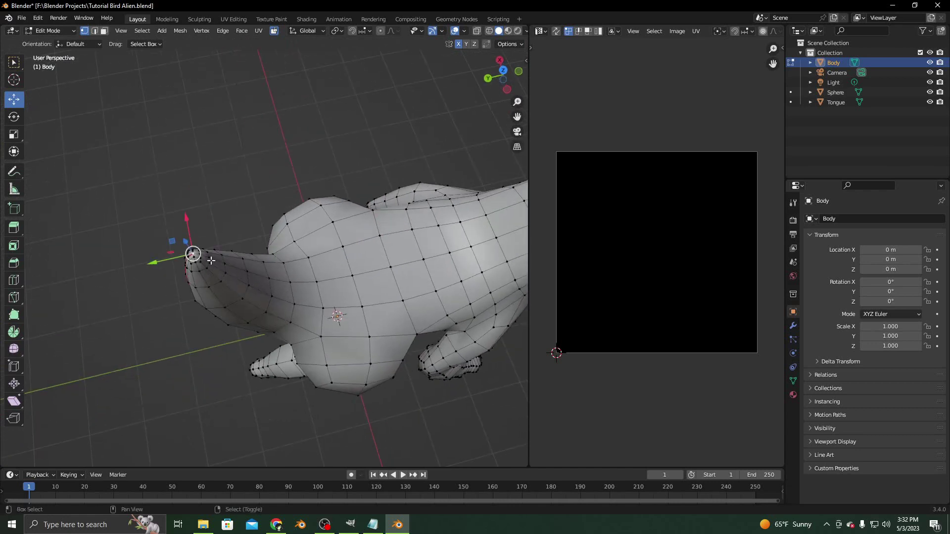
pyautogui.moveTo(193, 254); pyautogui.dragTo(250, 270)
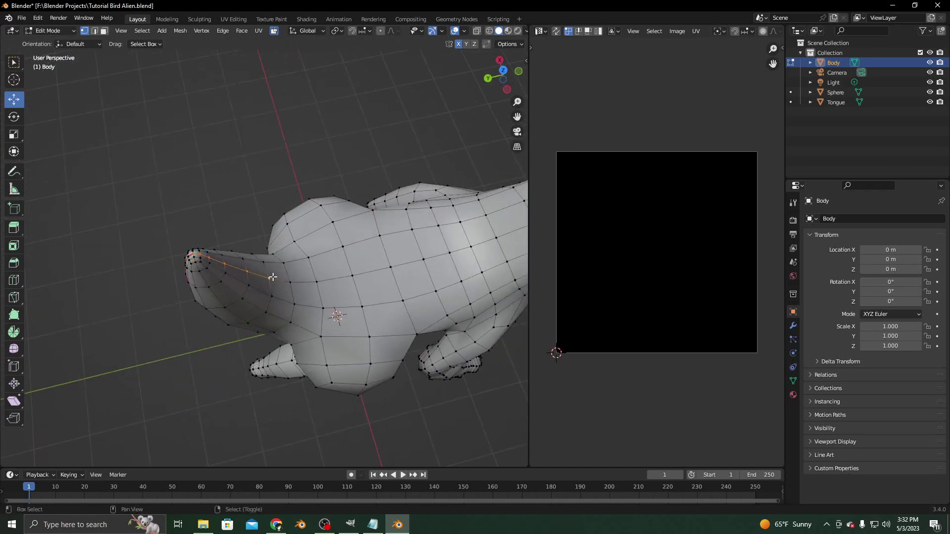
pyautogui.keyDown('ctrl'); pyautogui.click(423, 259); pyautogui.keyUp('ctrl')
pyautogui.moveTo(490, 241); pyautogui.dragTo(310, 271, button='middle')
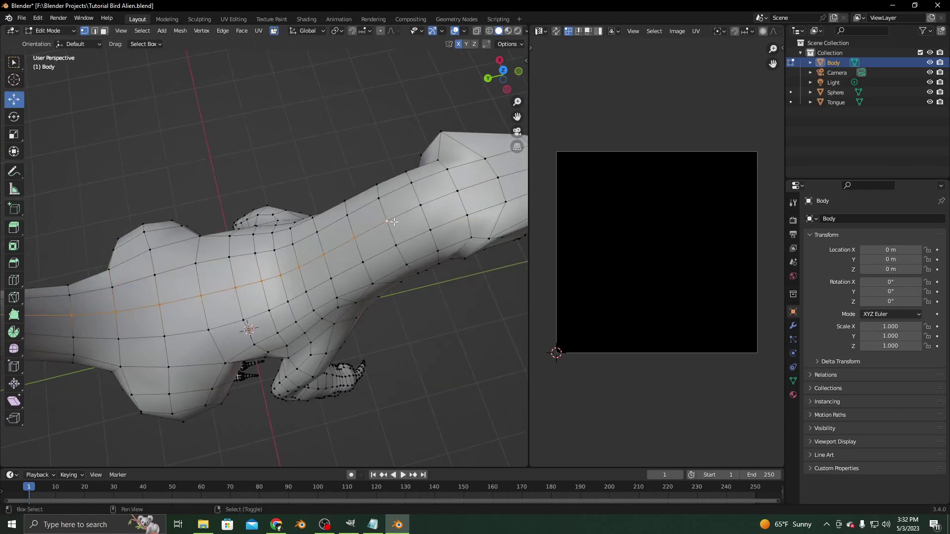
pyautogui.keyDown('shift'); pyautogui.moveTo(490, 188); pyautogui.dragTo(201, 267, button='middle'); pyautogui.keyUp('shift')
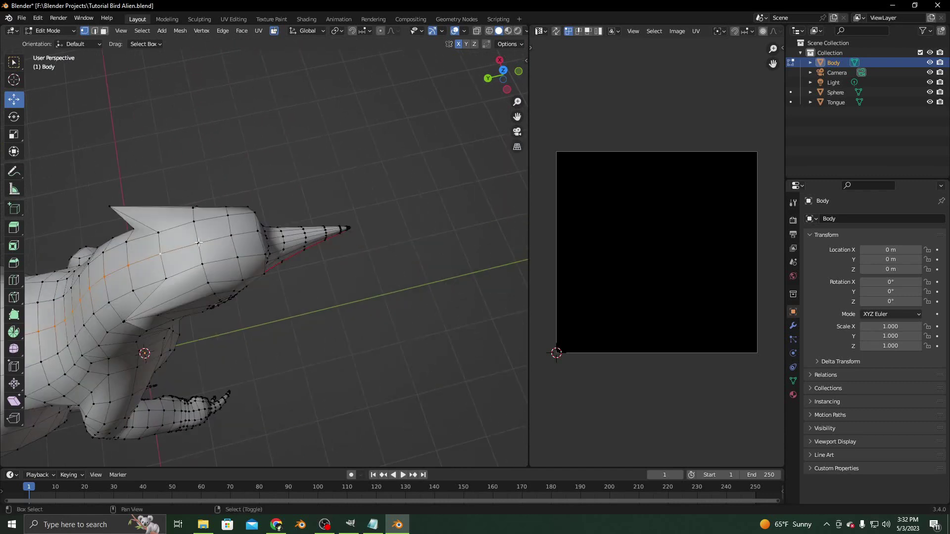
pyautogui.scroll(4, 237, 176)
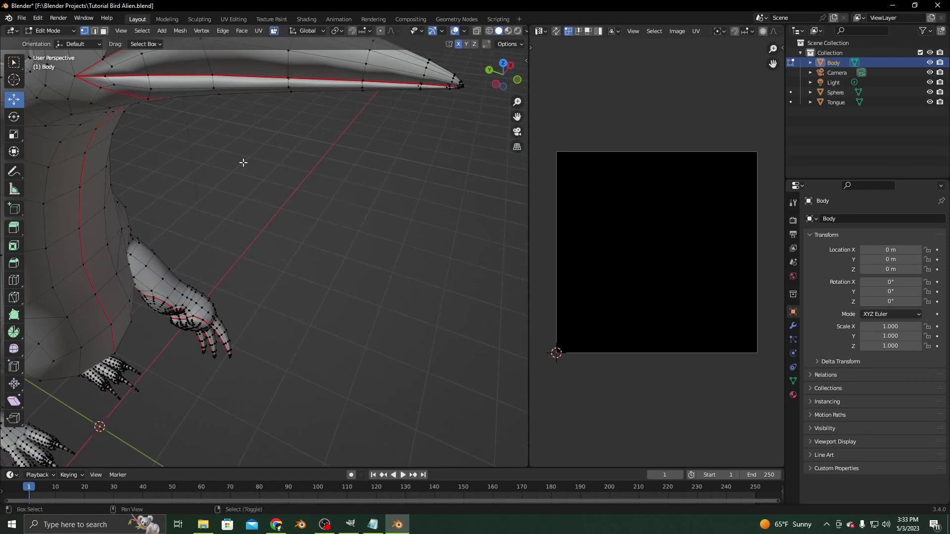
# Step: Continue the centreline selection down the forehead and through the brow fold to the beak's base, using wireframe shading inside the fold
pyautogui.moveTo(242, 162)
pyautogui.keyDown('shift'); pyautogui.mouseDown(button='middle')
pyautogui.moveTo(250, 298)
pyautogui.moveTo(218, 267)
pyautogui.moveTo(205, 235)
pyautogui.moveTo(221, 202)
pyautogui.mouseUp(button='middle'); pyautogui.keyUp('shift')
pyautogui.keyDown('shift'); pyautogui.rightClick(194, 242); pyautogui.keyUp('shift')
pyautogui.press('z')
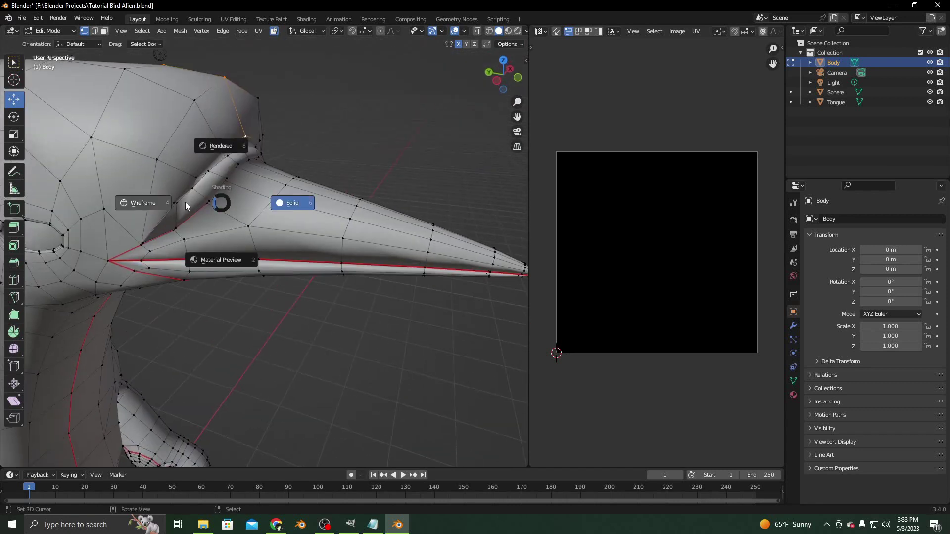
pyautogui.click(185, 202)
pyautogui.moveTo(223, 158); pyautogui.dragTo(264, 109, button='middle')
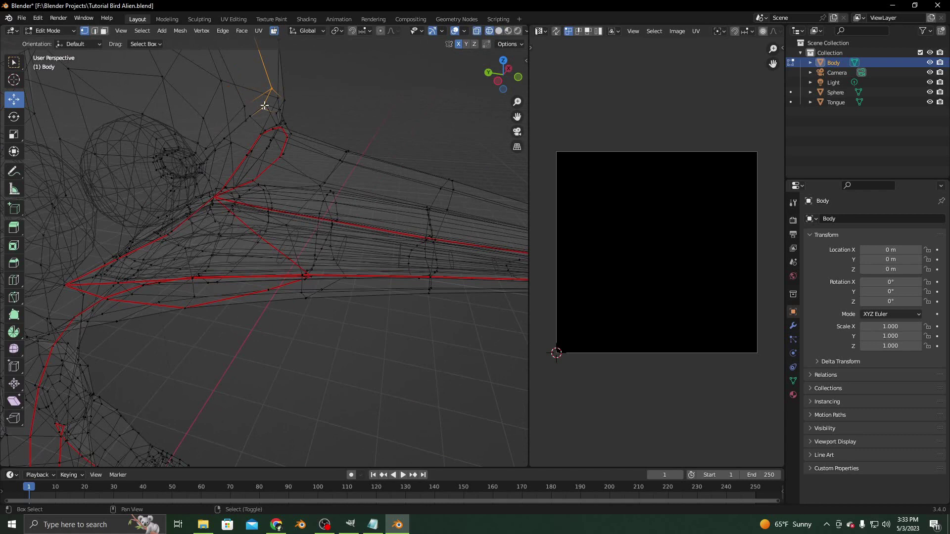
pyautogui.moveTo(265, 143); pyautogui.dragTo(211, 122, button='middle')
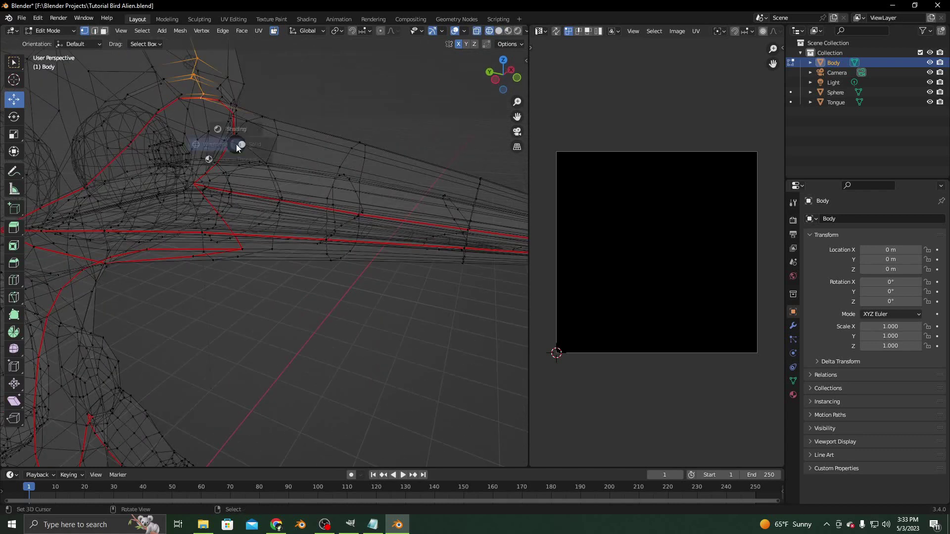
pyautogui.press('z')
pyautogui.click(254, 146)
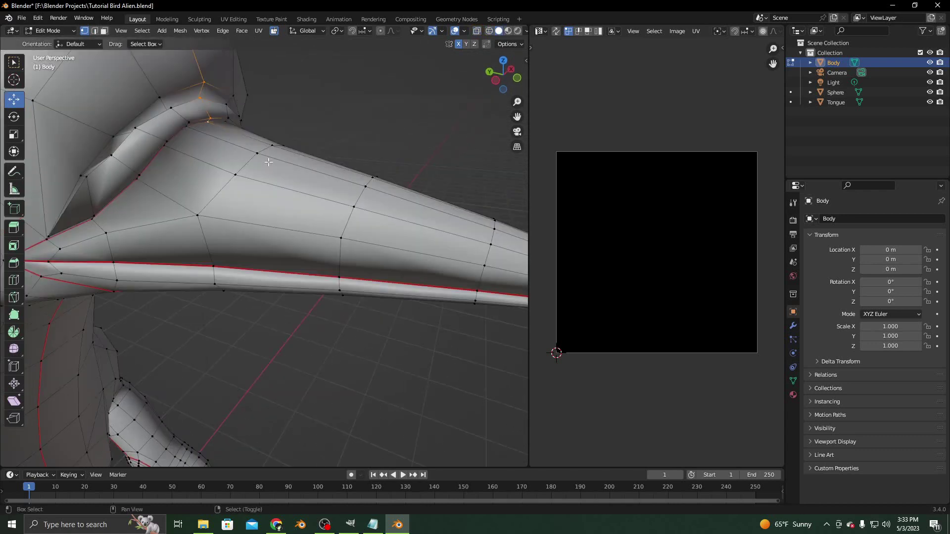
# Step: Extend the centreline selection from the beak's base along its upper ridge towards the tip
pyautogui.scroll(-5, 271, 150)
pyautogui.keyDown('shift'); pyautogui.moveTo(295, 208); pyautogui.dragTo(293, 299, button='middle'); pyautogui.keyUp('shift')
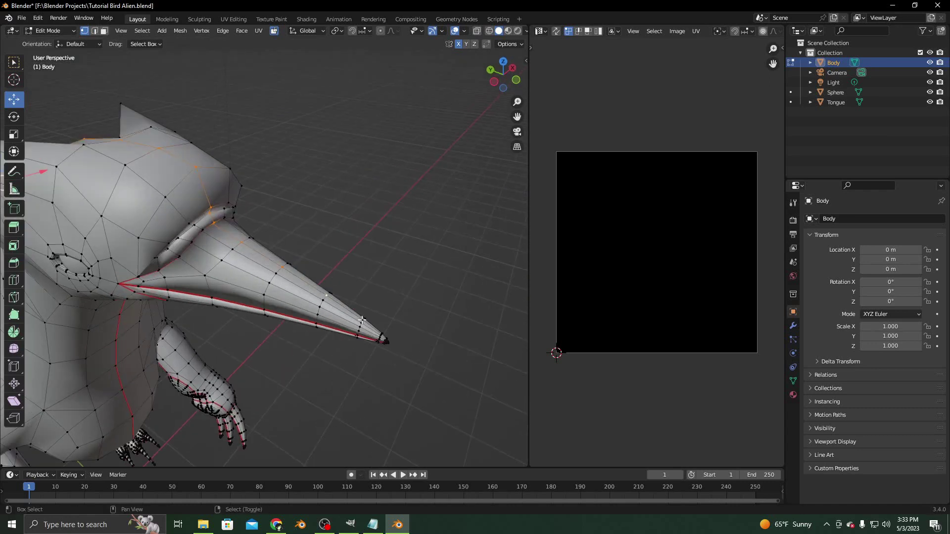
pyautogui.scroll(-6, 363, 322)
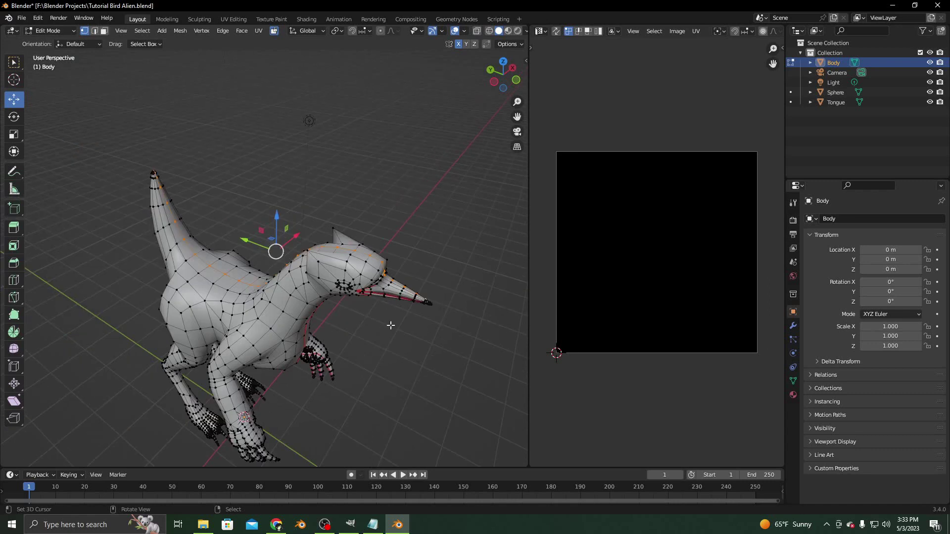
pyautogui.moveTo(371, 349); pyautogui.dragTo(258, 324, button='middle')
pyautogui.scroll(4, 333, 300)
pyautogui.scroll(6, 256, 325)
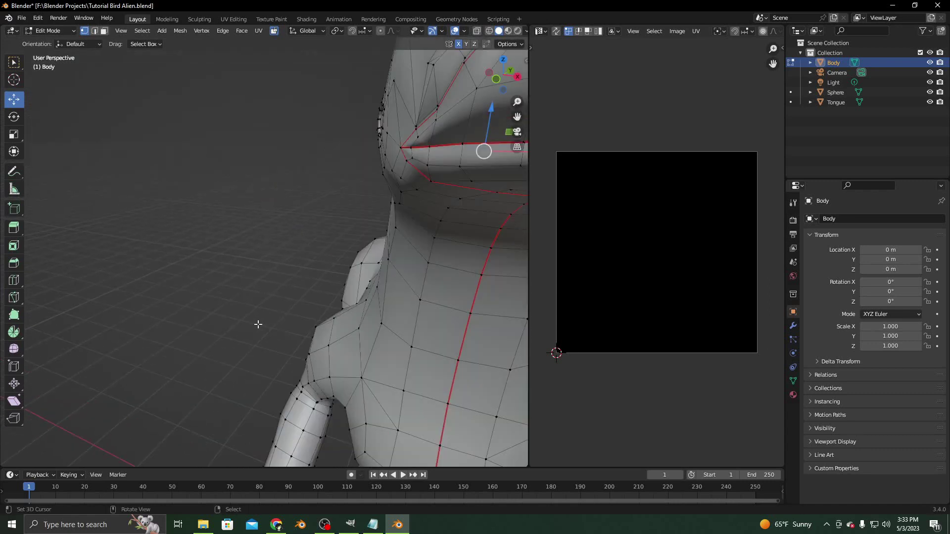
pyautogui.scroll(-6, 251, 329)
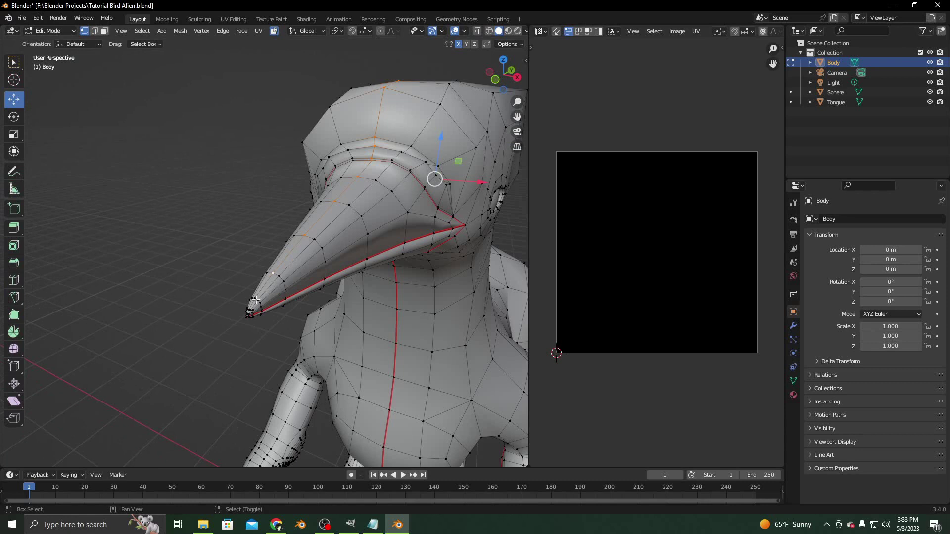
# Step: Complete the ridge selection to the beak tip and mark the whole tail-to-beak centreline as a seam
pyautogui.scroll(-6, 319, 304)
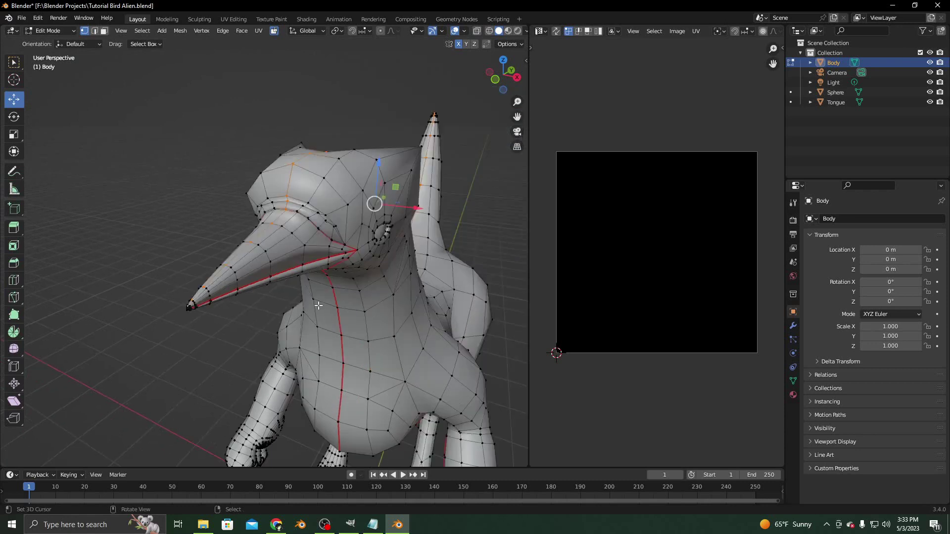
pyautogui.scroll(8, 324, 301)
pyautogui.scroll(-3, 328, 297)
pyautogui.scroll(3, 328, 297)
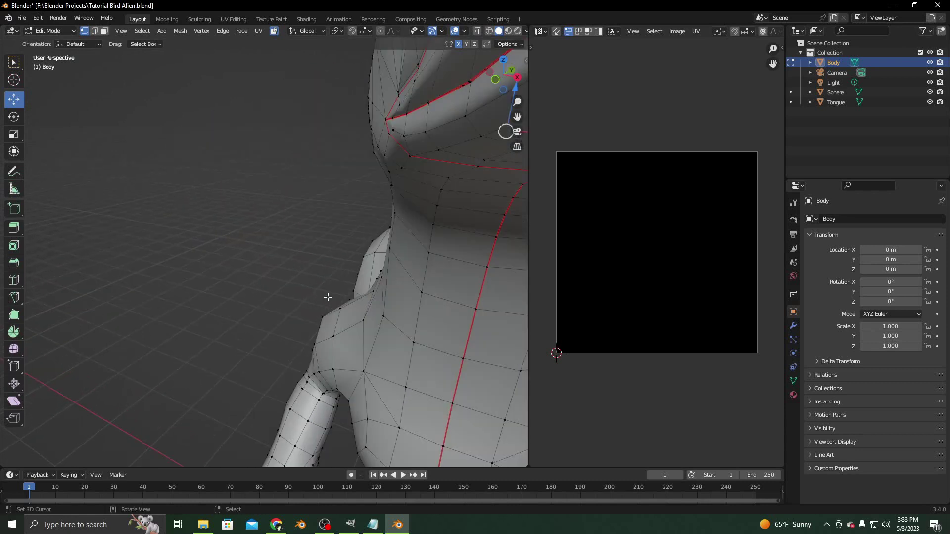
pyautogui.scroll(-3, 327, 298)
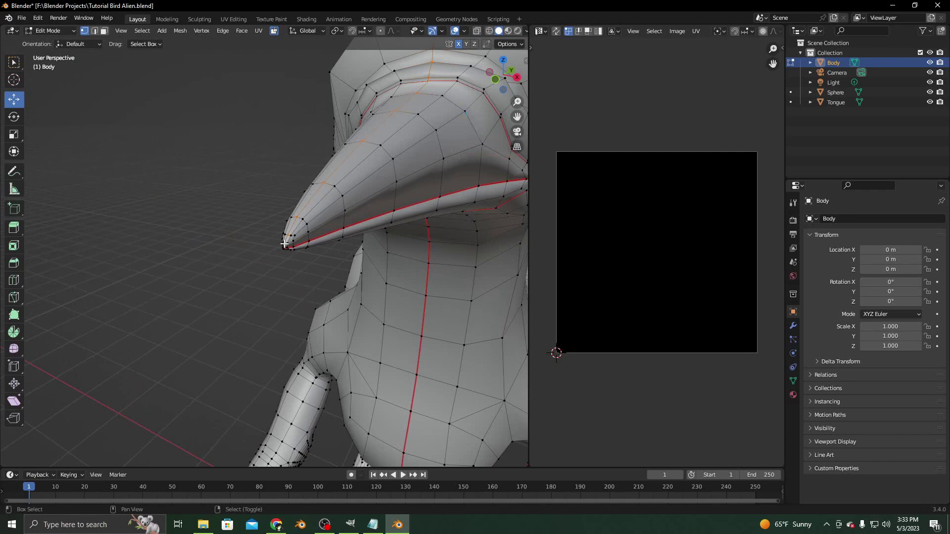
pyautogui.rightClick(275, 282)
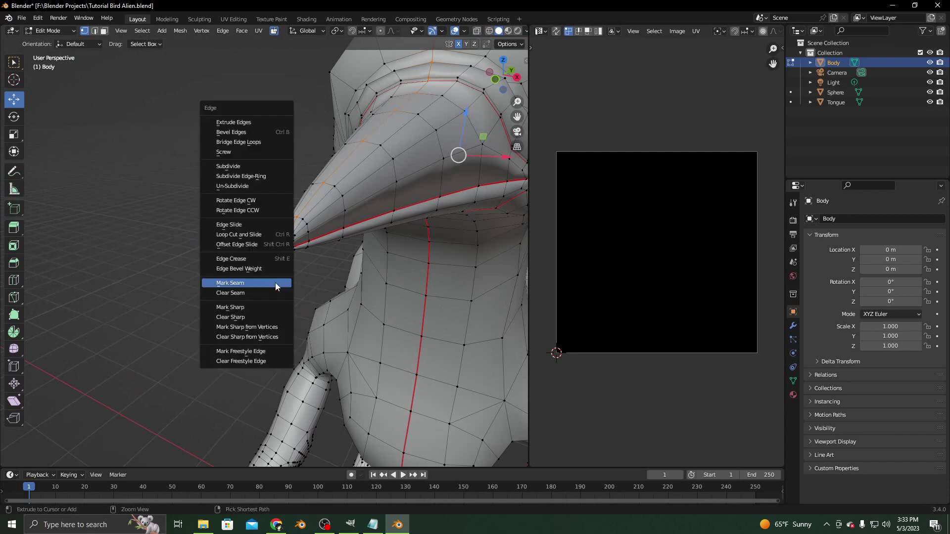
pyautogui.click(275, 283)
pyautogui.click(283, 248)
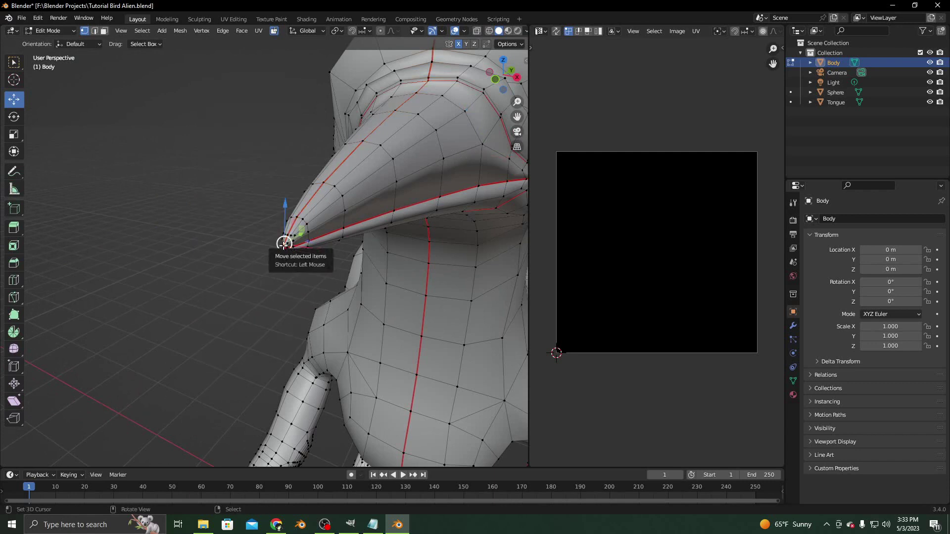
pyautogui.scroll(3, 283, 246)
pyautogui.scroll(-8, 282, 251)
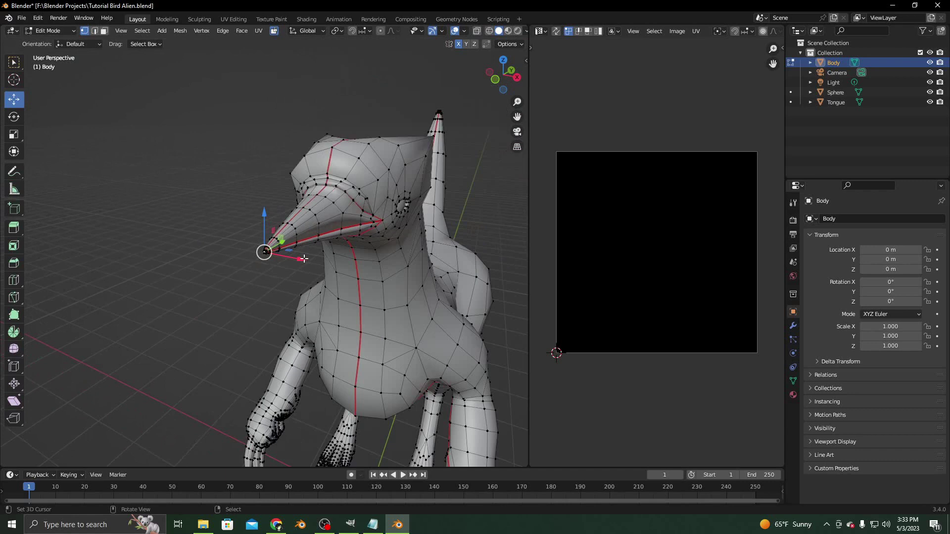
pyautogui.moveTo(310, 296); pyautogui.dragTo(209, 239, button='middle')
pyautogui.click(209, 238)
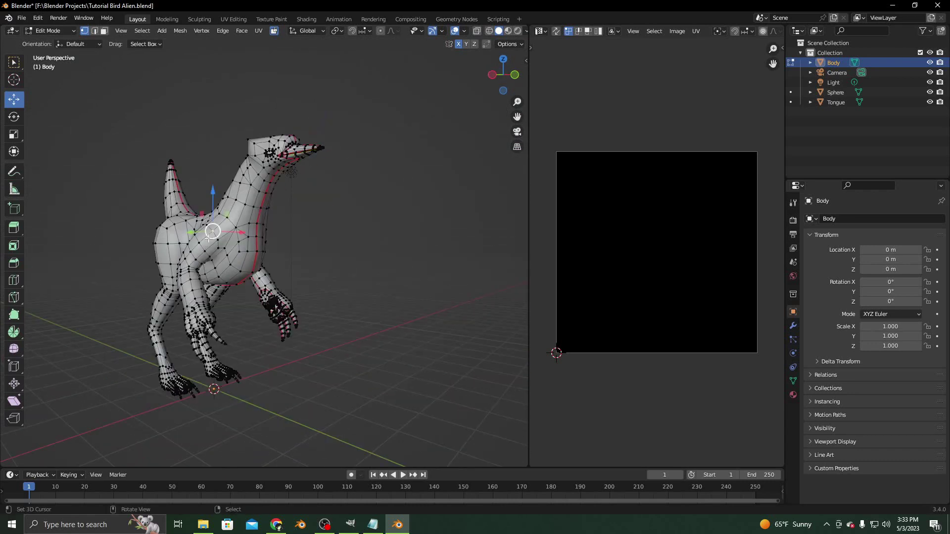
pyautogui.hotkey('ctrl', 'l')
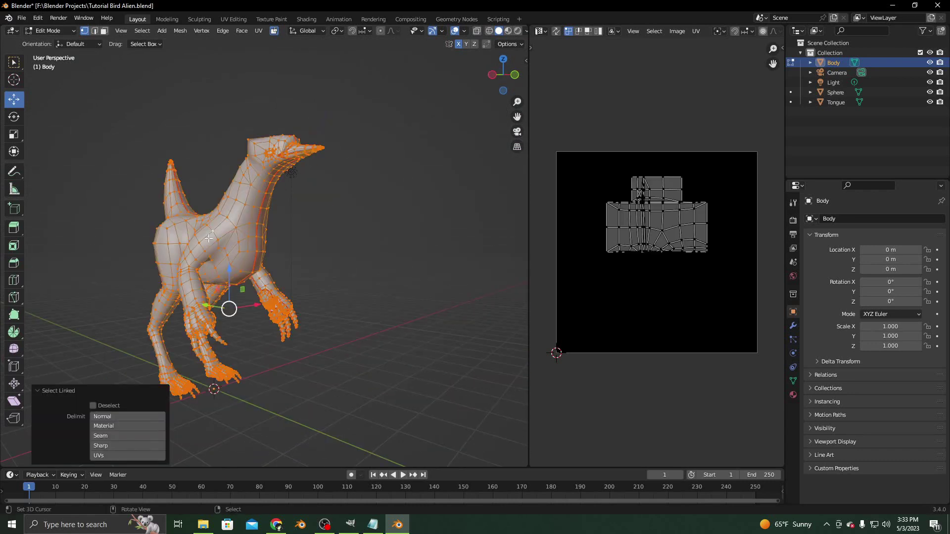
pyautogui.moveTo(208, 238); pyautogui.dragTo(307, 254, button='middle')
pyautogui.hotkey('alt', 'a')
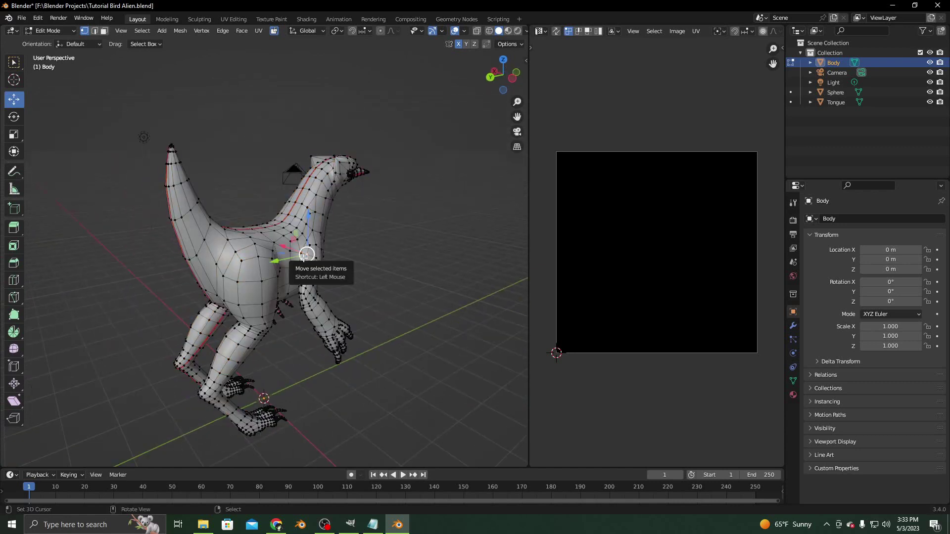
# Step: Select one half of the body as linked geometry delimited by Seam, and add that half's upper and lower beak parts
pyautogui.hotkey('ctrl', 'l')
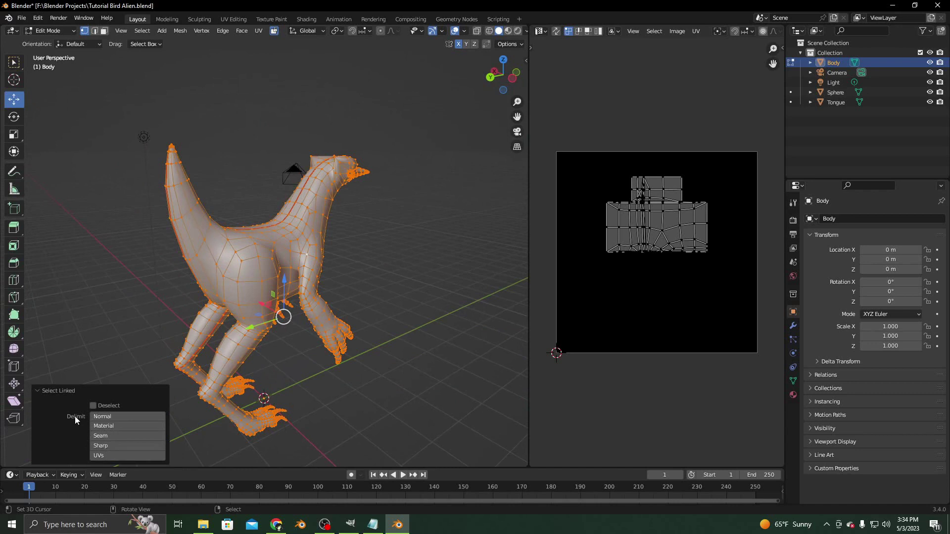
pyautogui.click(111, 436)
pyautogui.moveTo(295, 372); pyautogui.dragTo(180, 388, button='middle')
pyautogui.scroll(5, 278, 313)
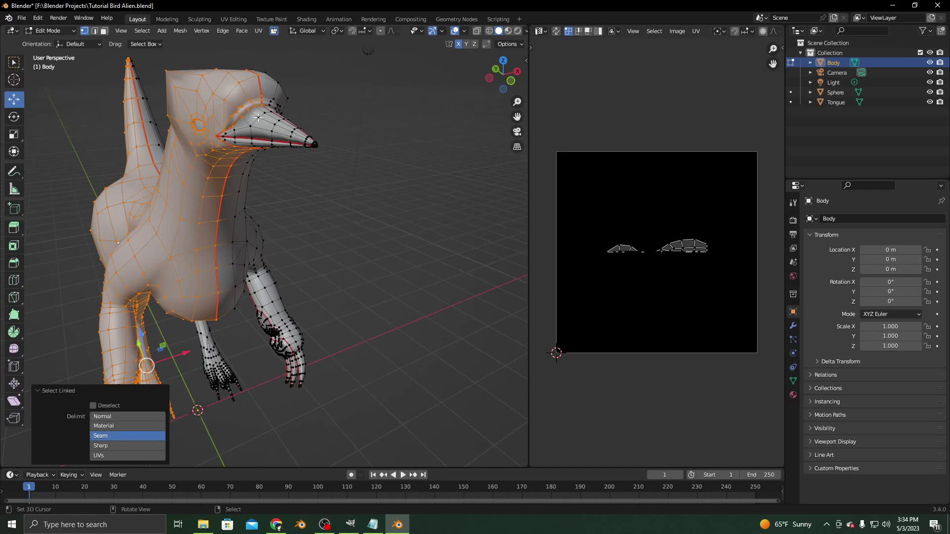
pyautogui.press('l')
pyautogui.press('l')
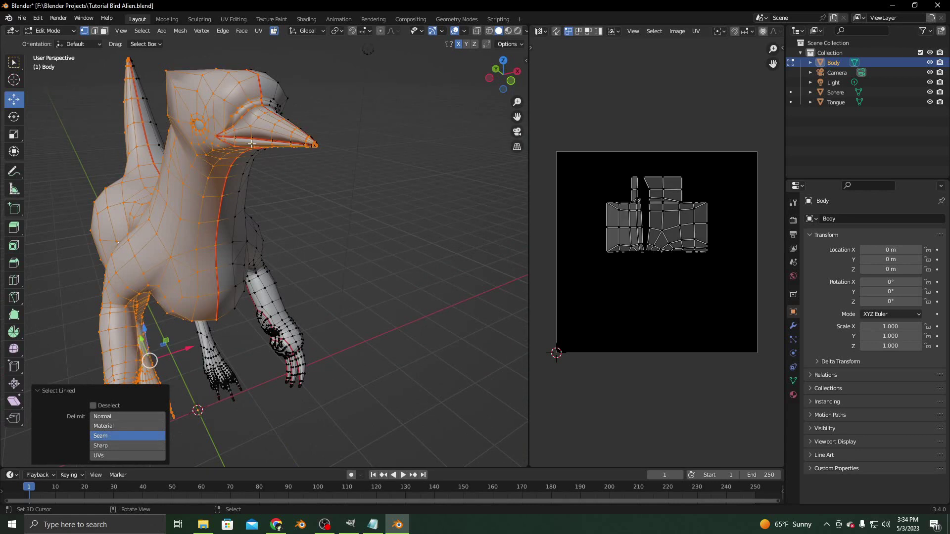
# Step: Delete the faces of the selected body half
pyautogui.scroll(-3, 296, 232)
pyautogui.moveTo(297, 232); pyautogui.dragTo(412, 281, button='middle')
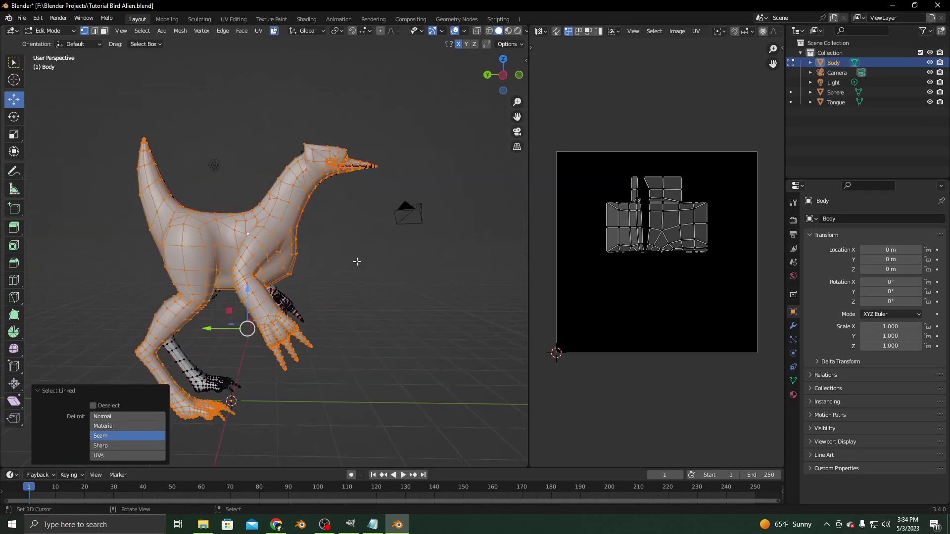
pyautogui.moveTo(358, 262); pyautogui.dragTo(383, 301, button='middle')
pyautogui.press('x')
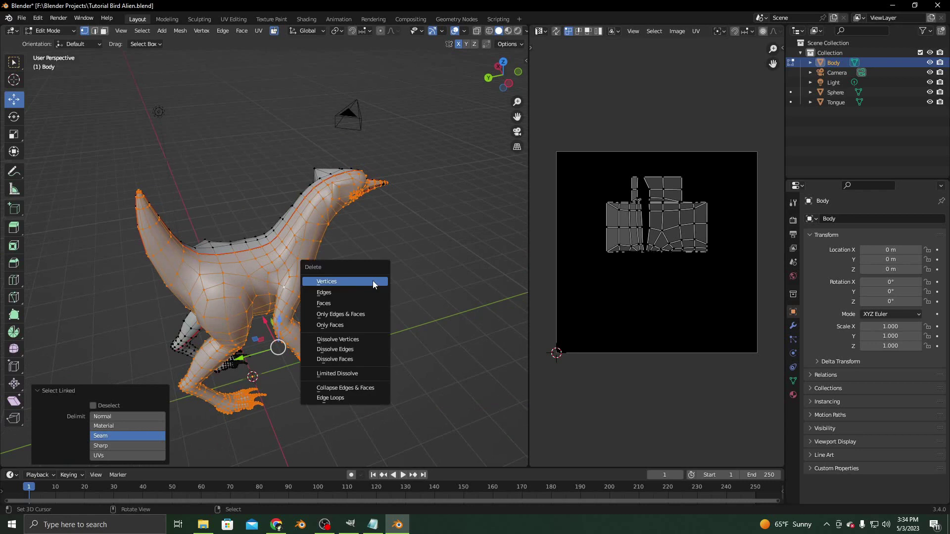
pyautogui.click(339, 303)
# Step: Select a short run of centreline edges at the back of the mouth cavity inside the beak
pyautogui.moveTo(326, 267); pyautogui.dragTo(208, 282, button='middle')
pyautogui.scroll(3, 175, 304)
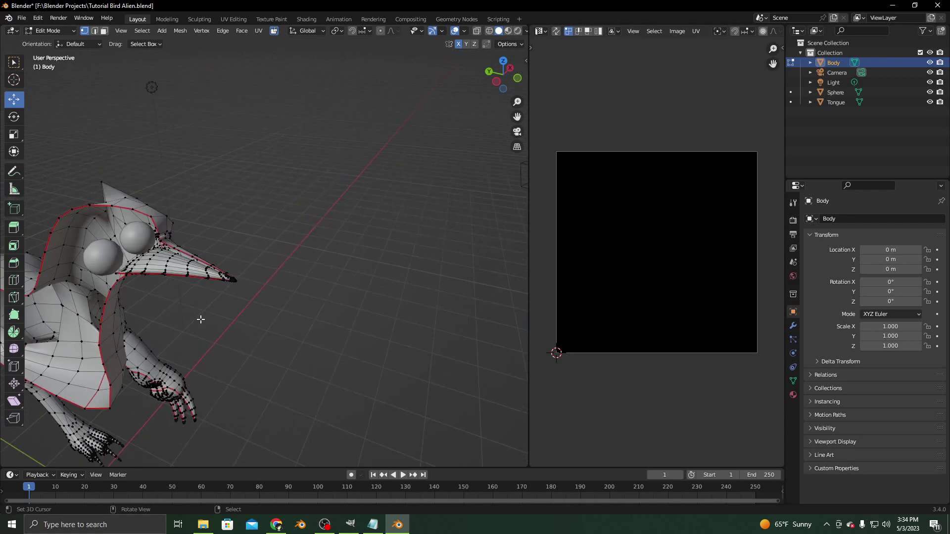
pyautogui.scroll(2, 200, 320)
pyautogui.moveTo(206, 326)
pyautogui.mouseDown(button='middle')
pyautogui.moveTo(342, 310)
pyautogui.moveTo(192, 337)
pyautogui.mouseUp(button='middle')
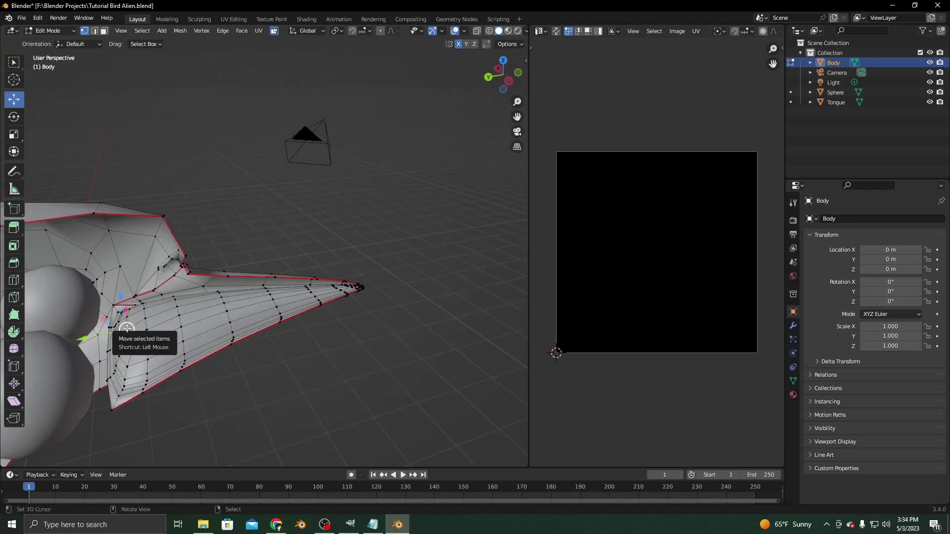
pyautogui.scroll(6, 126, 329)
pyautogui.moveTo(190, 327); pyautogui.dragTo(245, 293, button='middle')
pyautogui.keyDown('shift'); pyautogui.click(246, 322); pyautogui.keyUp('shift')
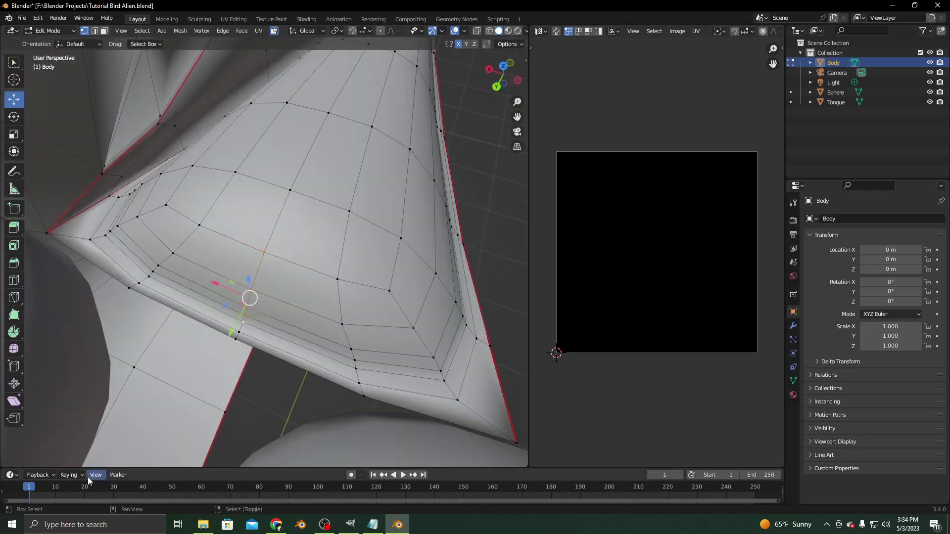
# Step: Expand the selection to the full edge loop along the centre of the mouth cavity and mark it as a seam
pyautogui.click(140, 32)
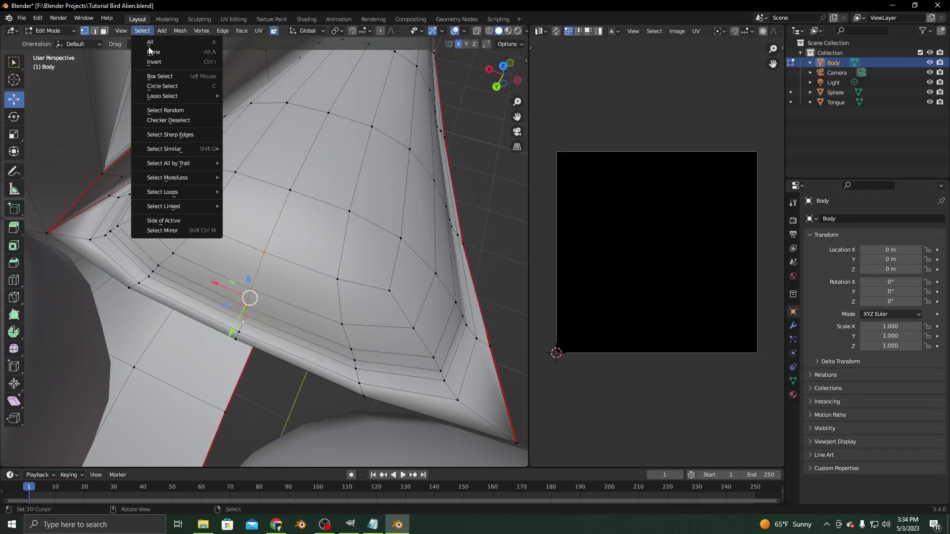
pyautogui.moveTo(187, 195)
pyautogui.click(246, 193)
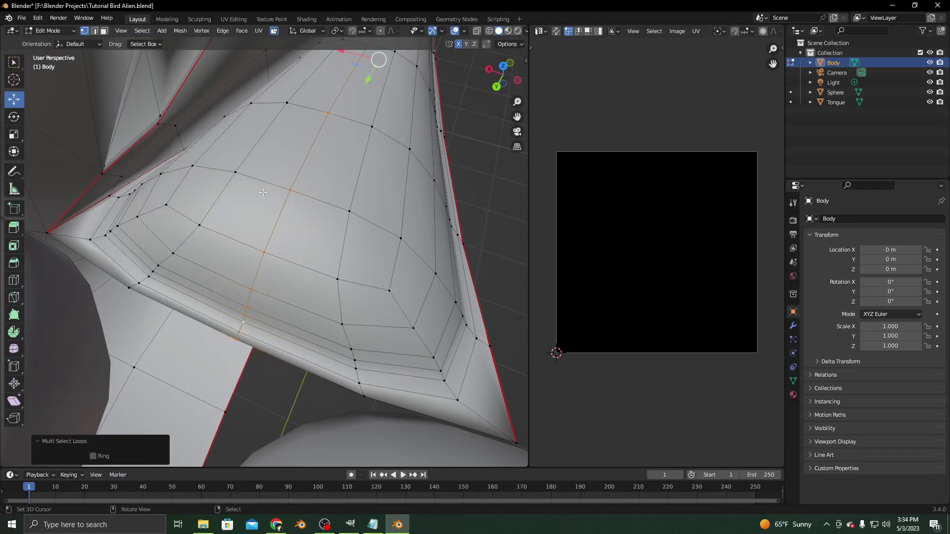
pyautogui.hotkey('ctrl', 'e')
pyautogui.click(347, 218)
# Step: Try to delete the linked half of the mouth cavity delimited by Seam, and undo the recent deletions on the body half
pyautogui.moveTo(346, 218); pyautogui.dragTo(315, 255, button='middle')
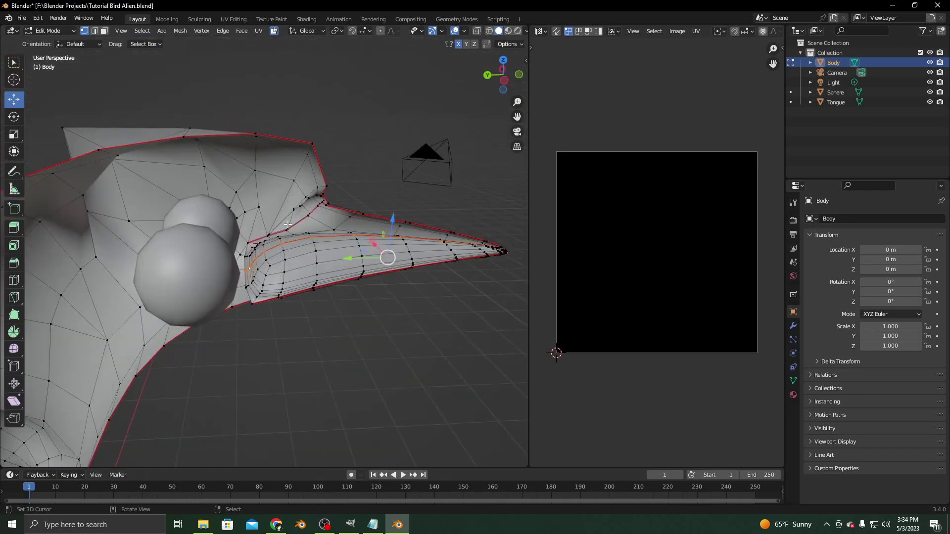
pyautogui.hotkey('ctrl', 'l')
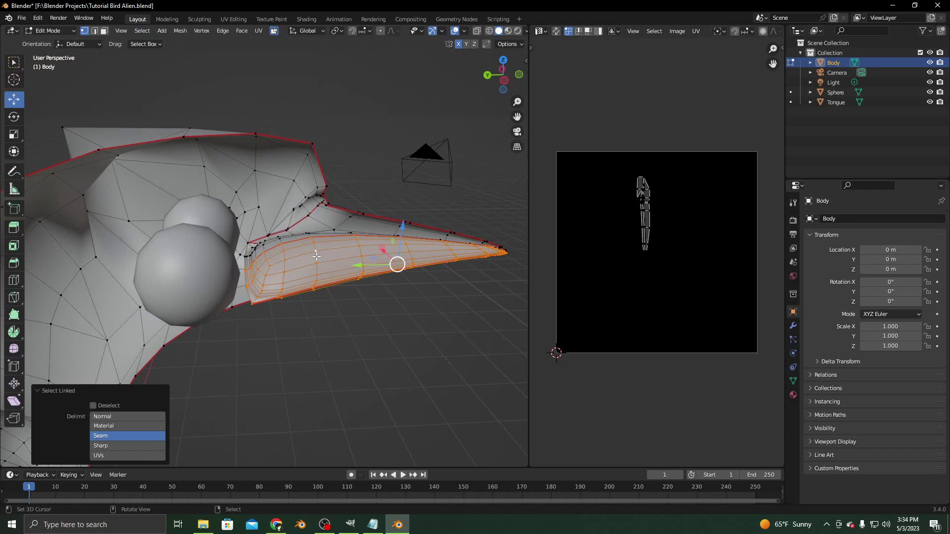
pyautogui.press('x')
pyautogui.click(316, 256)
pyautogui.moveTo(316, 256); pyautogui.dragTo(272, 318, button='middle')
pyautogui.hotkey('ctrl', 'z')
pyautogui.hotkey('ctrl', 'z')
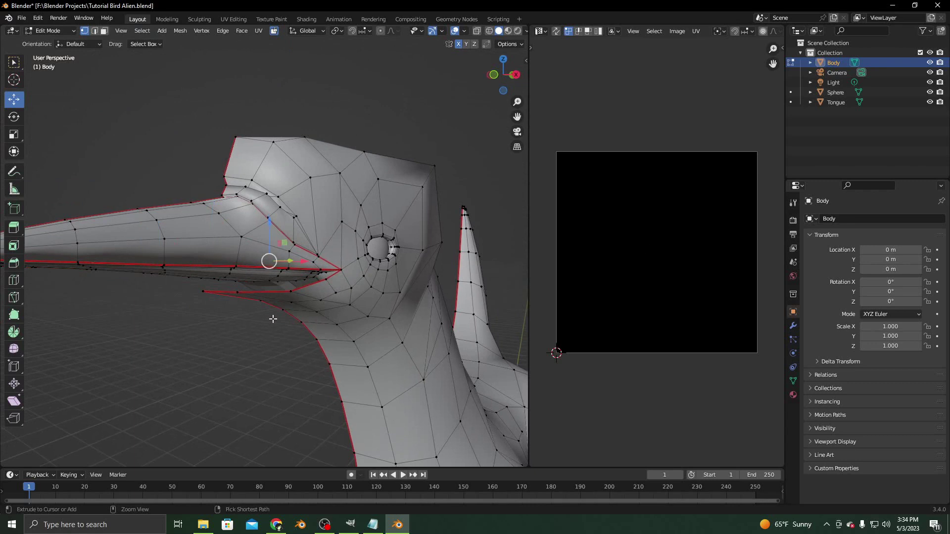
# Step: Select the centreline edge path along the underside of the lower beak, from the throat seam towards the beak tip
pyautogui.press('a')
pyautogui.moveTo(272, 316); pyautogui.dragTo(282, 231, button='middle')
pyautogui.click(258, 213)
pyautogui.keyDown('ctrl'); pyautogui.click(275, 180); pyautogui.keyUp('ctrl')
pyautogui.keyDown('ctrl'); pyautogui.click(272, 147); pyautogui.keyUp('ctrl')
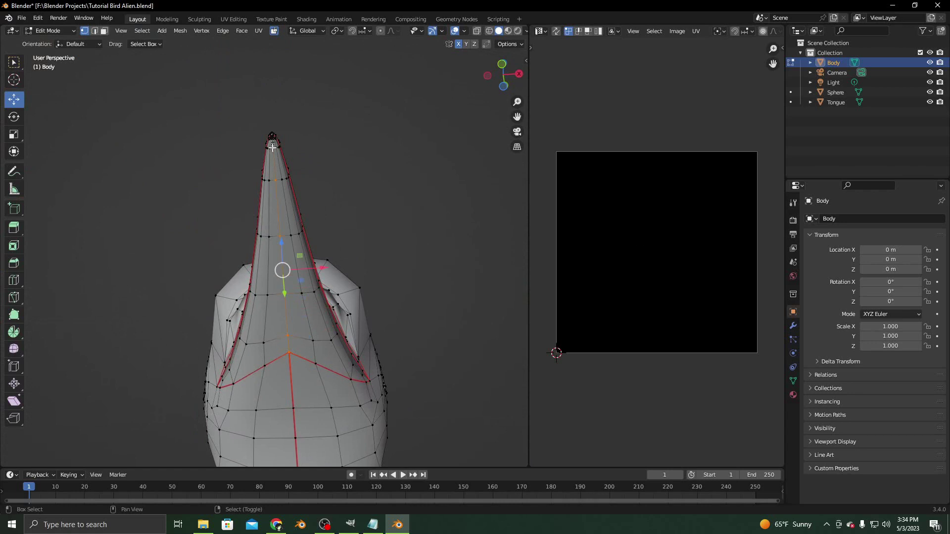
pyautogui.moveTo(272, 147); pyautogui.dragTo(282, 195, button='middle')
pyautogui.keyDown('shift'); pyautogui.click(308, 101); pyautogui.keyUp('shift')
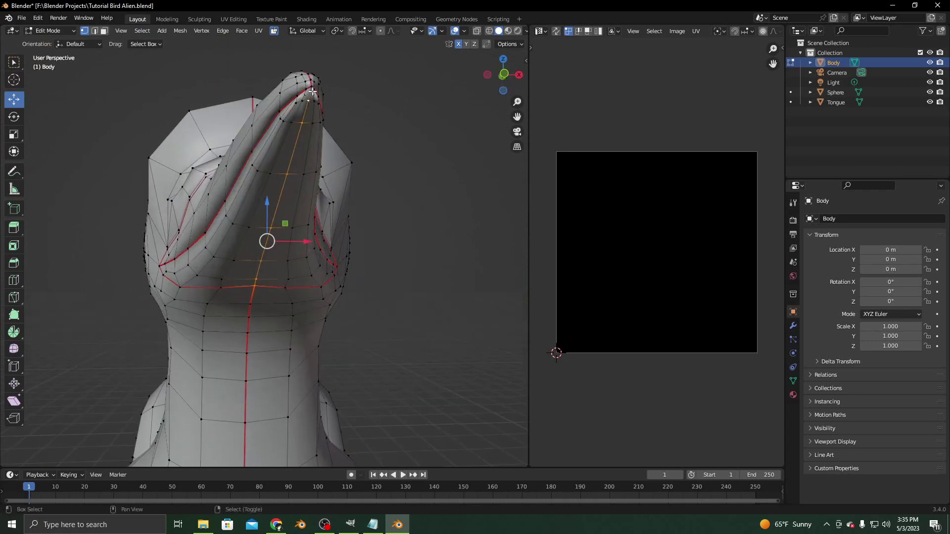
pyautogui.keyDown('shift'); pyautogui.click(312, 87); pyautogui.keyUp('shift')
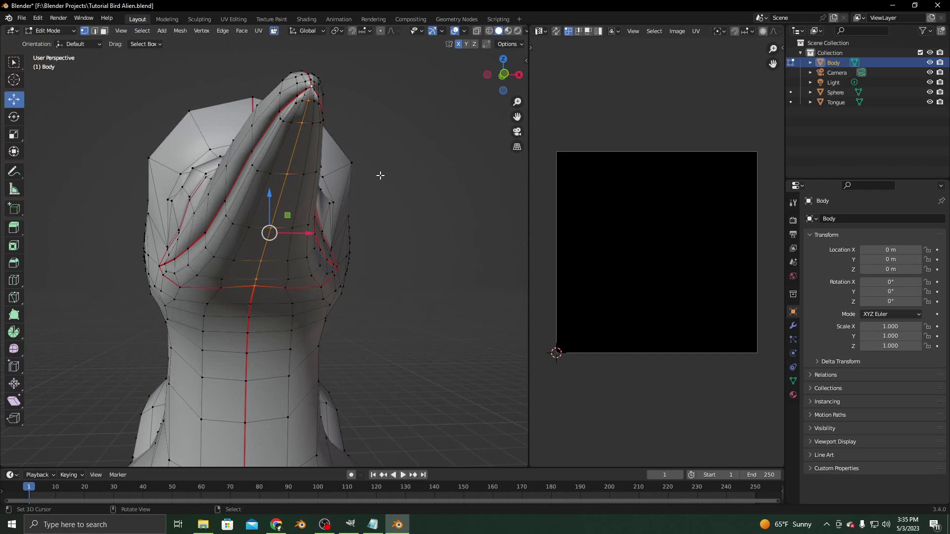
# Step: Extend the selection to the lower beak's tip in wireframe shading, mark the path as a seam and return to solid shading
pyautogui.moveTo(379, 175); pyautogui.dragTo(333, 160, button='middle')
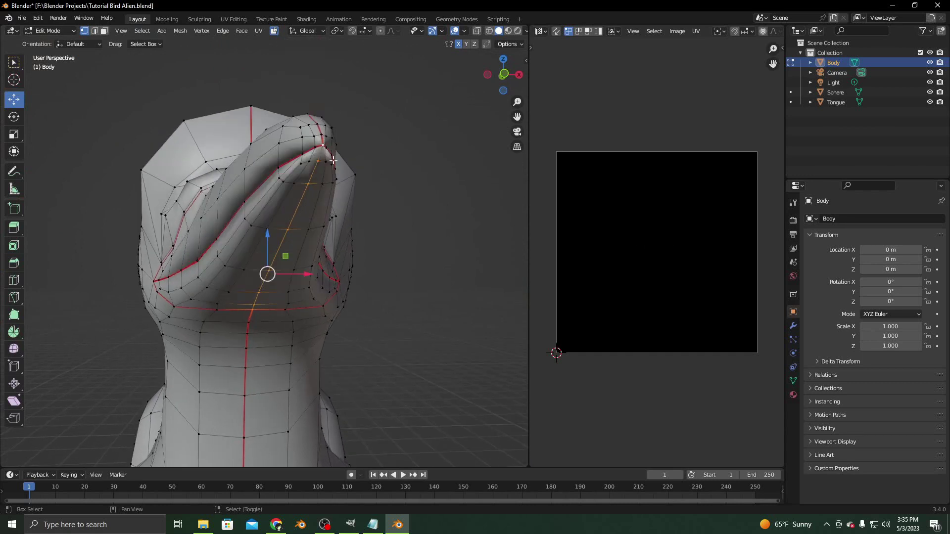
pyautogui.press('z')
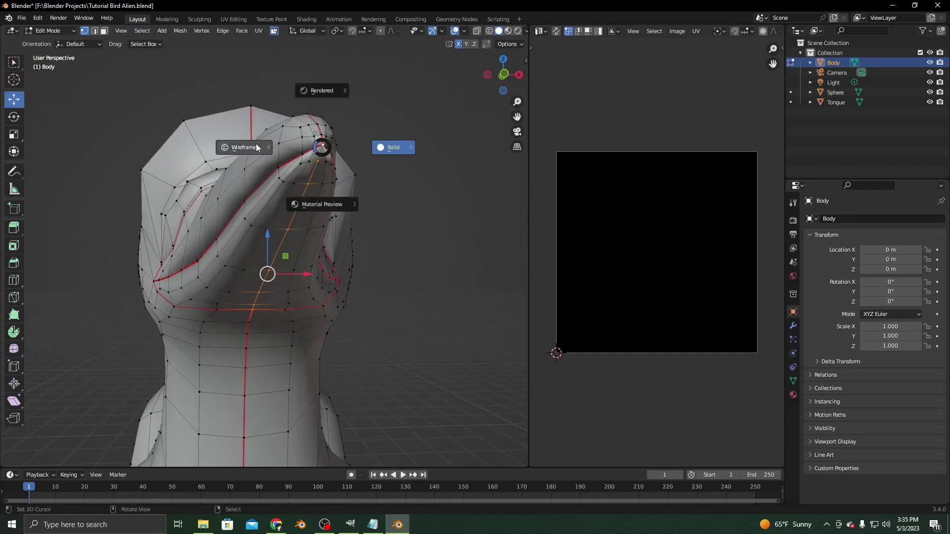
pyautogui.click(320, 148)
pyautogui.moveTo(322, 146); pyautogui.dragTo(441, 164, button='middle')
pyautogui.keyDown('shift'); pyautogui.click(440, 165); pyautogui.keyUp('shift')
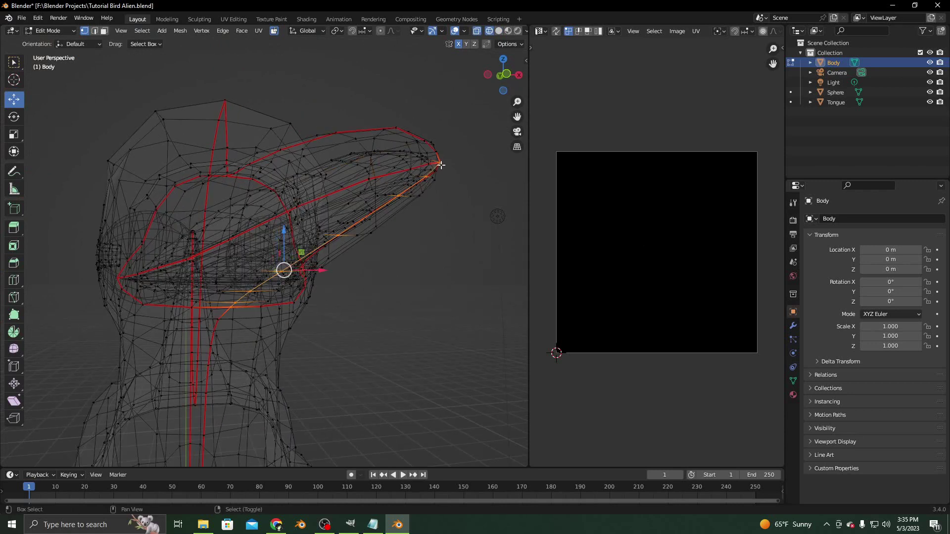
pyautogui.hotkey('ctrl', 'e')
pyautogui.click(433, 198)
pyautogui.press('z')
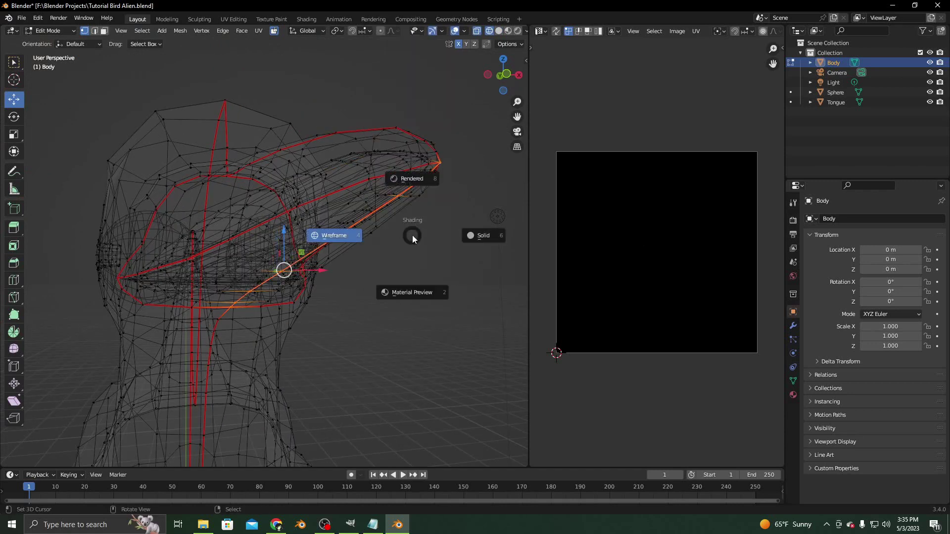
pyautogui.click(461, 235)
# Step: Select one body half with its upper and lower beak parts as linked geometry delimited by Seam, and delete their faces
pyautogui.moveTo(355, 242); pyautogui.dragTo(237, 306, button='middle')
pyautogui.click(207, 275)
pyautogui.press('l')
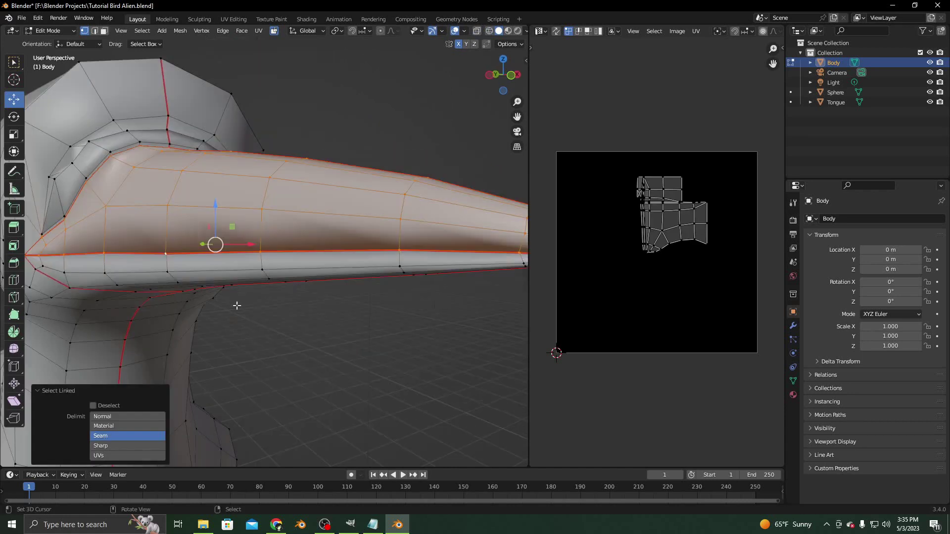
pyautogui.click(102, 269)
pyautogui.press('l')
pyautogui.scroll(-3, 102, 268)
pyautogui.moveTo(129, 263); pyautogui.dragTo(227, 272, button='middle')
pyautogui.press('l')
pyautogui.press('l')
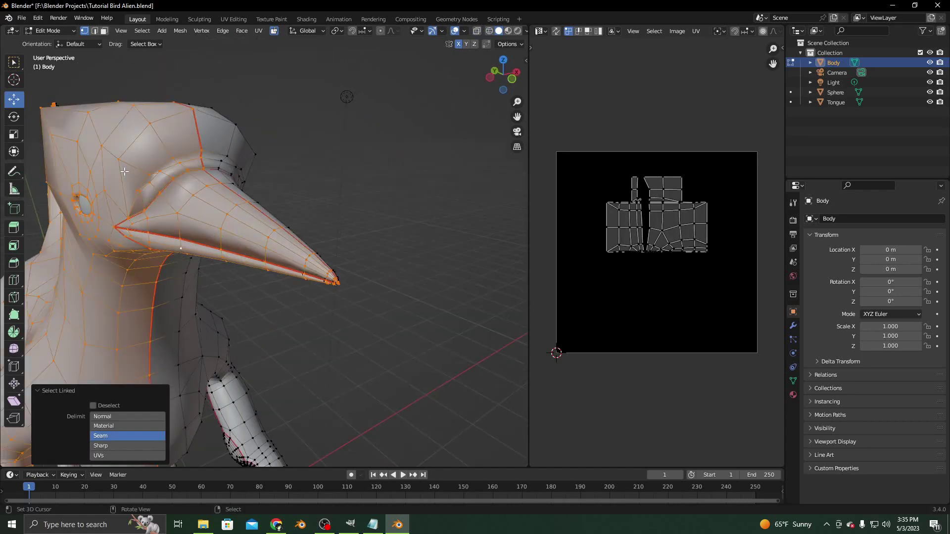
pyautogui.press('x')
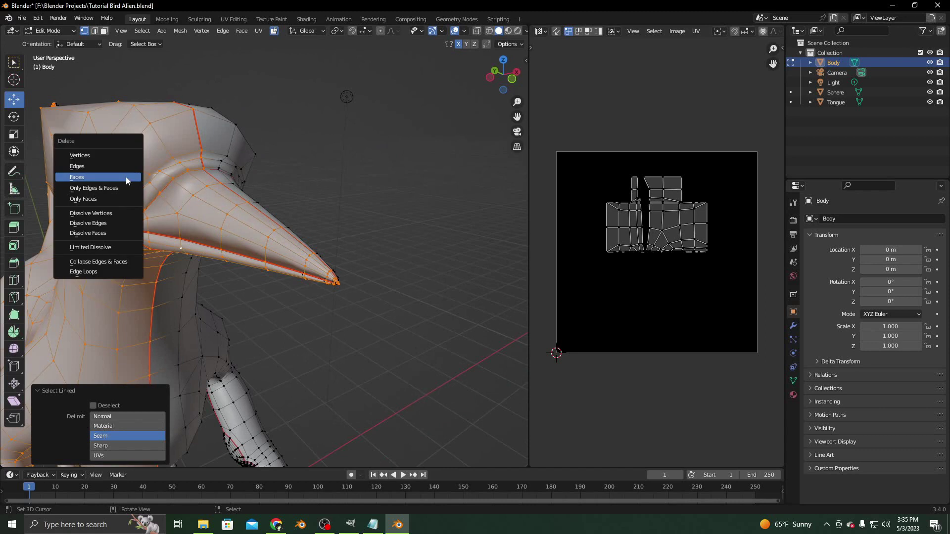
pyautogui.click(126, 177)
# Step: Select the full edge loop along the centre of the mouth cavity from one of its edges and mark it as a seam
pyautogui.moveTo(156, 231); pyautogui.dragTo(292, 267, button='middle')
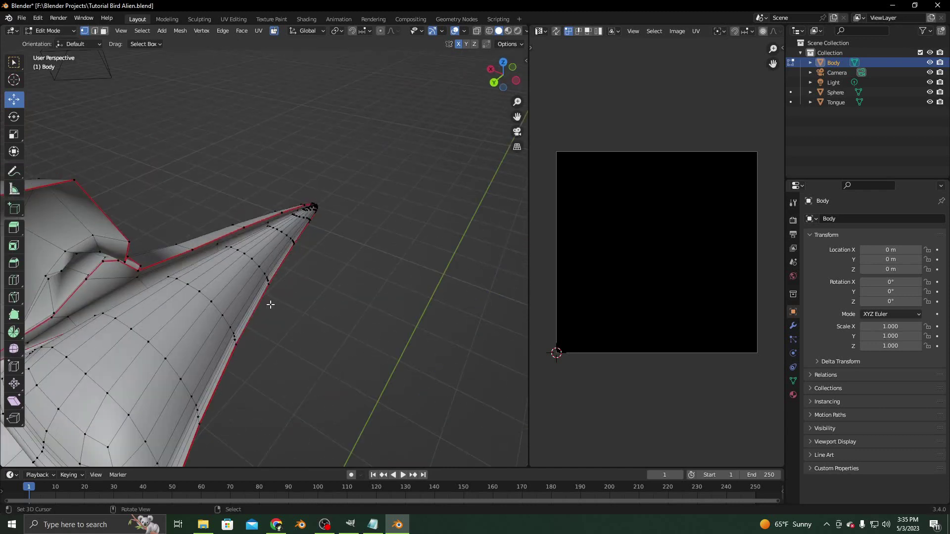
pyautogui.moveTo(270, 304); pyautogui.dragTo(333, 245, button='middle')
pyautogui.rightClick(200, 279)
pyautogui.keyDown('shift'); pyautogui.rightClick(223, 248); pyautogui.keyUp('shift')
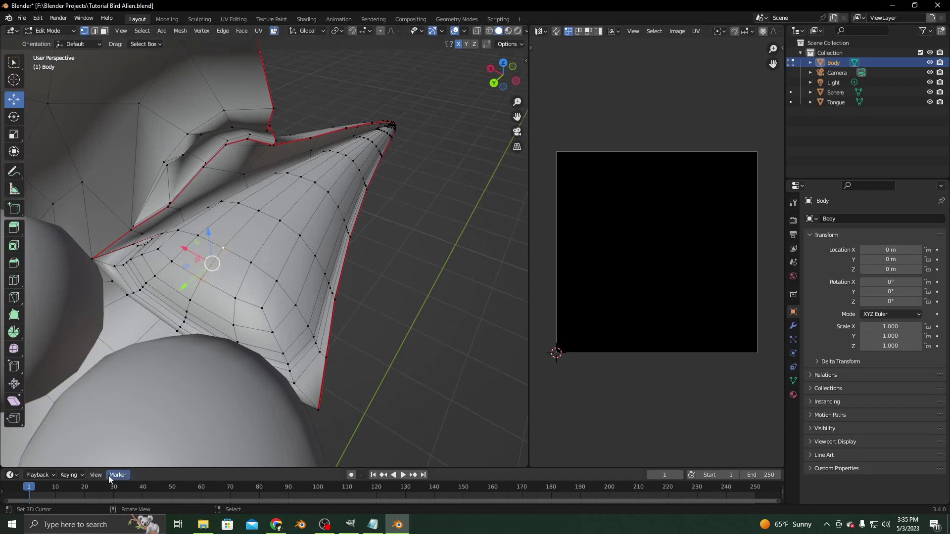
pyautogui.click(142, 31)
pyautogui.moveTo(192, 195)
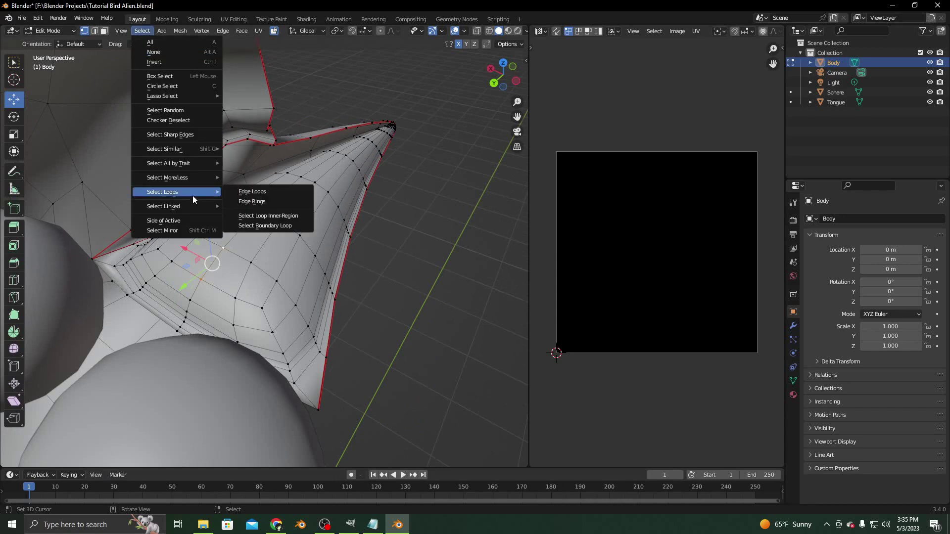
pyautogui.click(285, 192)
pyautogui.hotkey('ctrl', 'e')
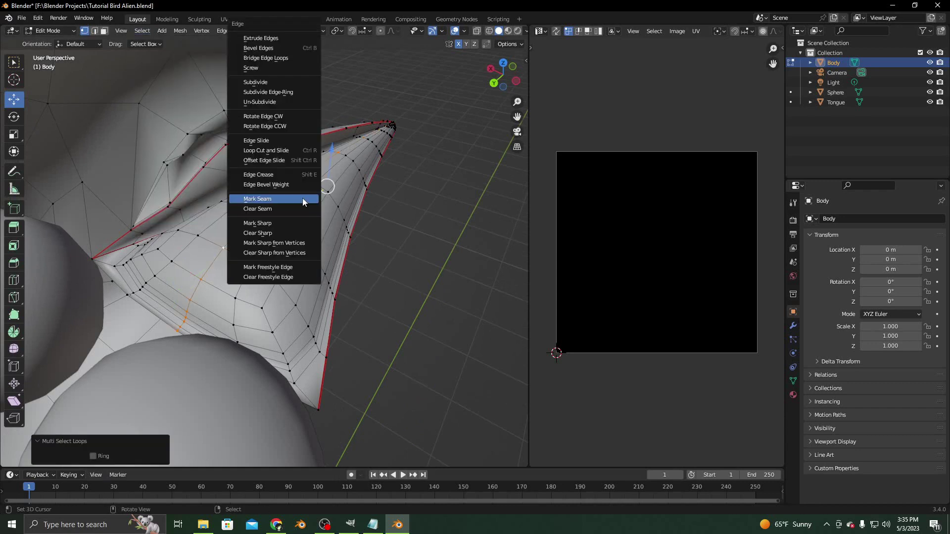
pyautogui.click(281, 203)
# Step: Delete the linked half of the mouth cavity on the side of the removed body half
pyautogui.rightClick(314, 254)
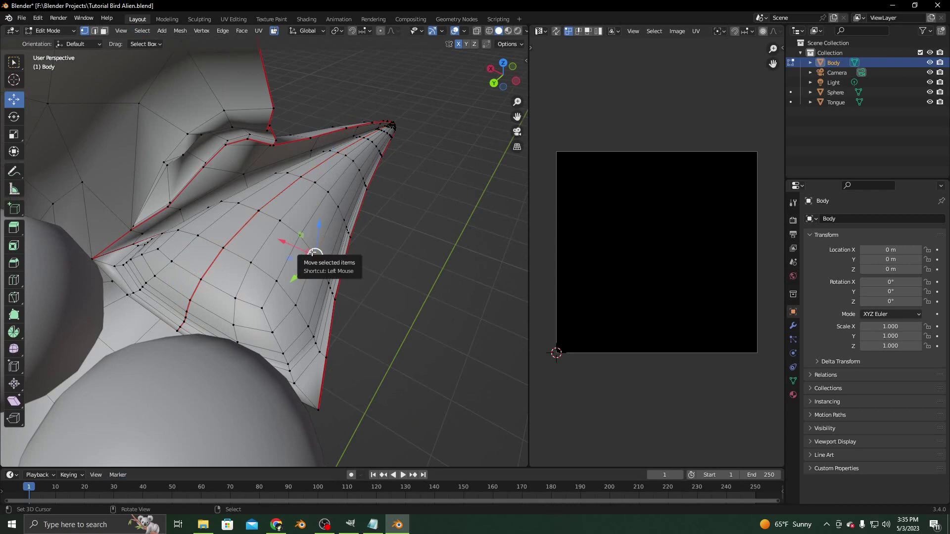
pyautogui.hotkey('ctrl', 'l')
pyautogui.press('x')
pyautogui.click(311, 252)
pyautogui.moveTo(312, 251); pyautogui.dragTo(299, 282, button='middle')
pyautogui.moveTo(389, 332); pyautogui.dragTo(276, 315, button='middle')
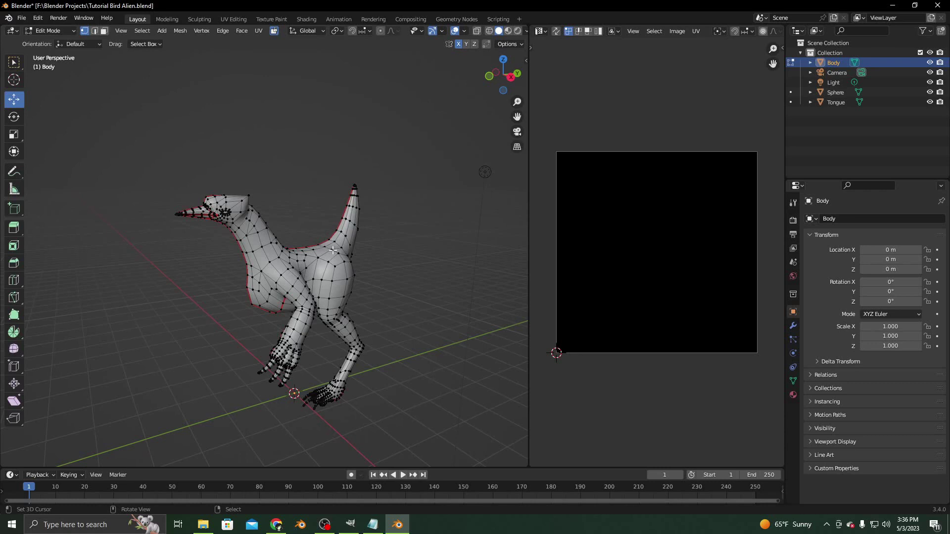
# Step: Select the entire remaining half of the Body mesh and unwrap it with the Unwrap operation
pyautogui.press('a')
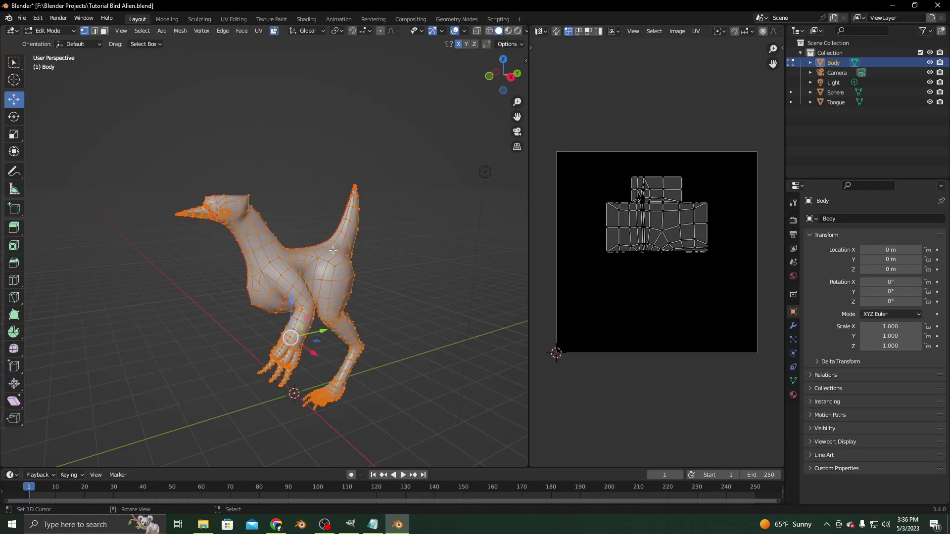
pyautogui.press('u')
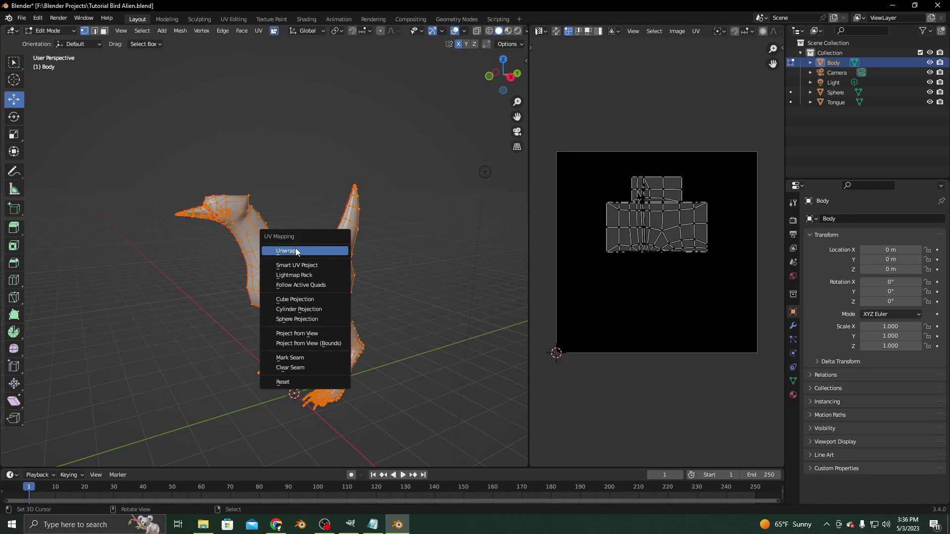
pyautogui.click(293, 249)
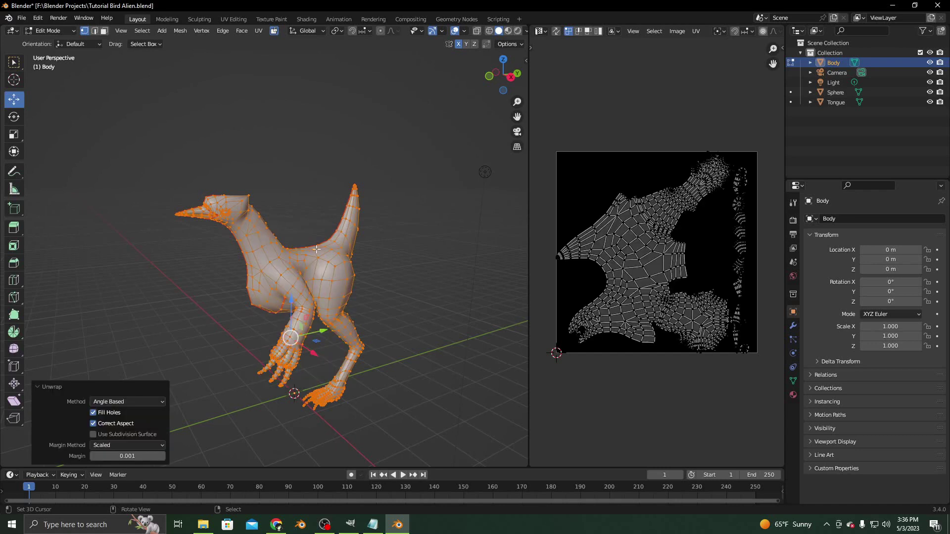
# Step: Examine the unwrapped UV layout, including the head and eye area, the limb areas and the column of small separate islands
pyautogui.scroll(4, 673, 252)
pyautogui.scroll(1, 685, 277)
pyautogui.moveTo(699, 346); pyautogui.dragTo(619, 216, button='middle')
pyautogui.scroll(-5, 711, 270)
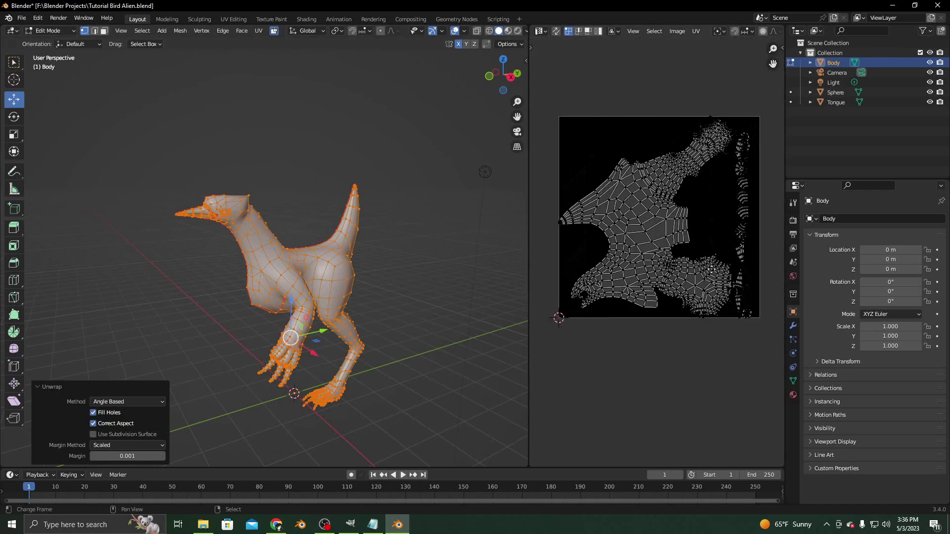
pyautogui.scroll(6, 663, 300)
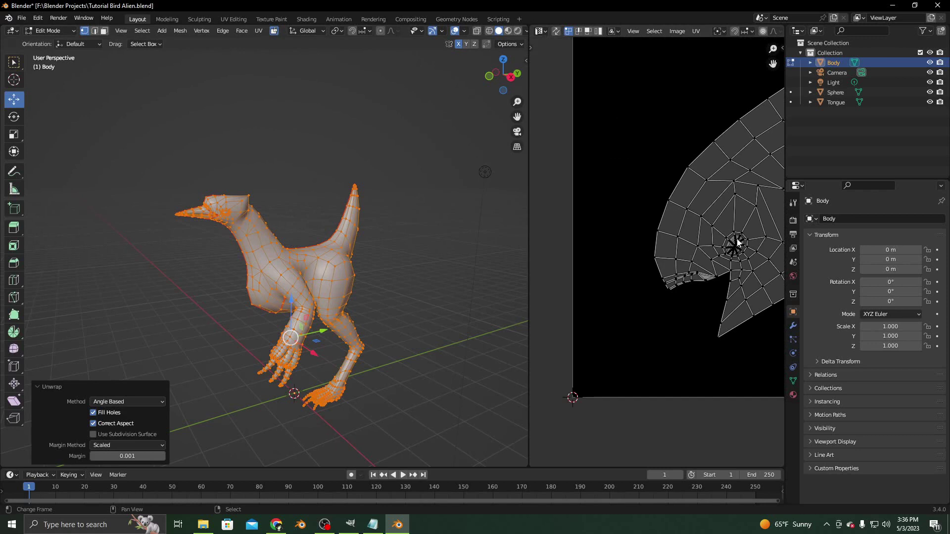
pyautogui.scroll(4, 725, 292)
pyautogui.moveTo(736, 290); pyautogui.dragTo(562, 310, button='middle')
pyautogui.scroll(4, 621, 297)
pyautogui.scroll(-5, 621, 297)
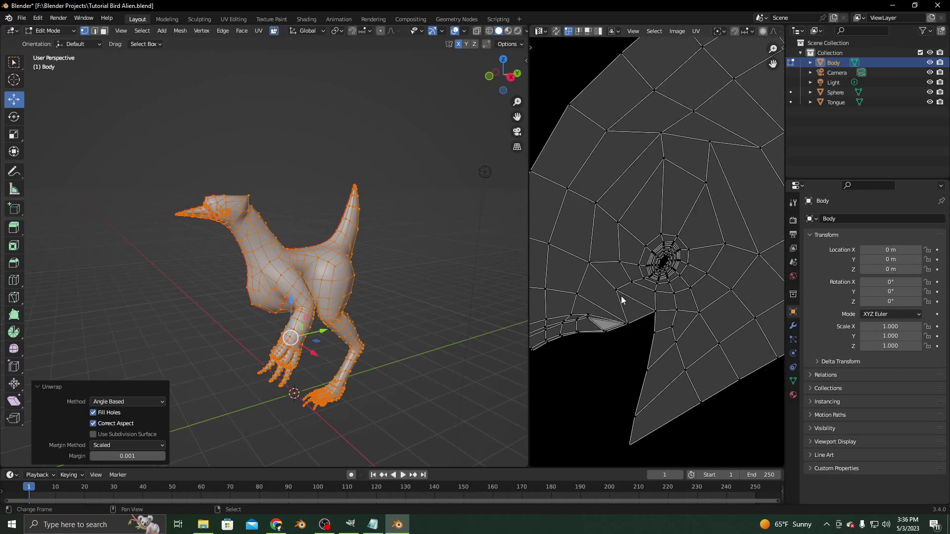
pyautogui.scroll(-5, 622, 297)
pyautogui.scroll(5, 634, 302)
pyautogui.scroll(-5, 711, 230)
pyautogui.scroll(8, 711, 231)
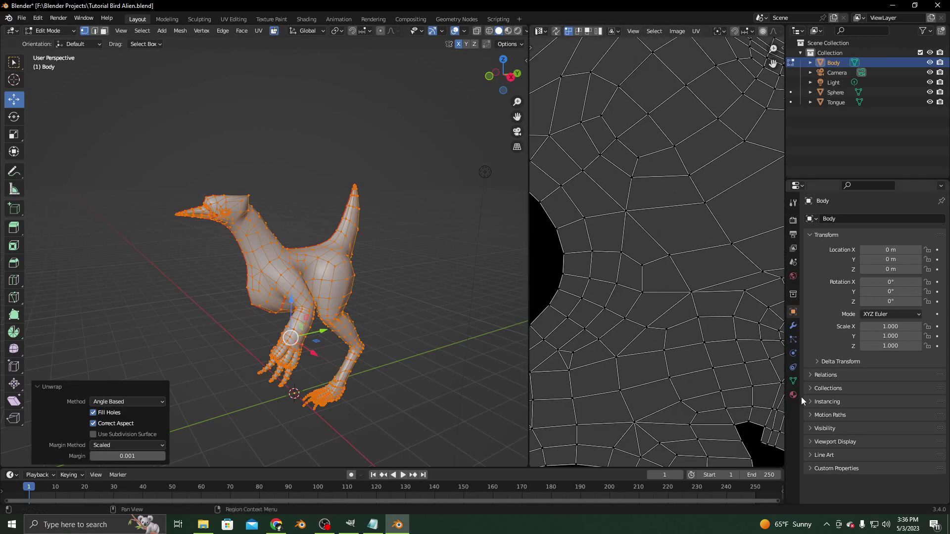
pyautogui.scroll(-8, 718, 306)
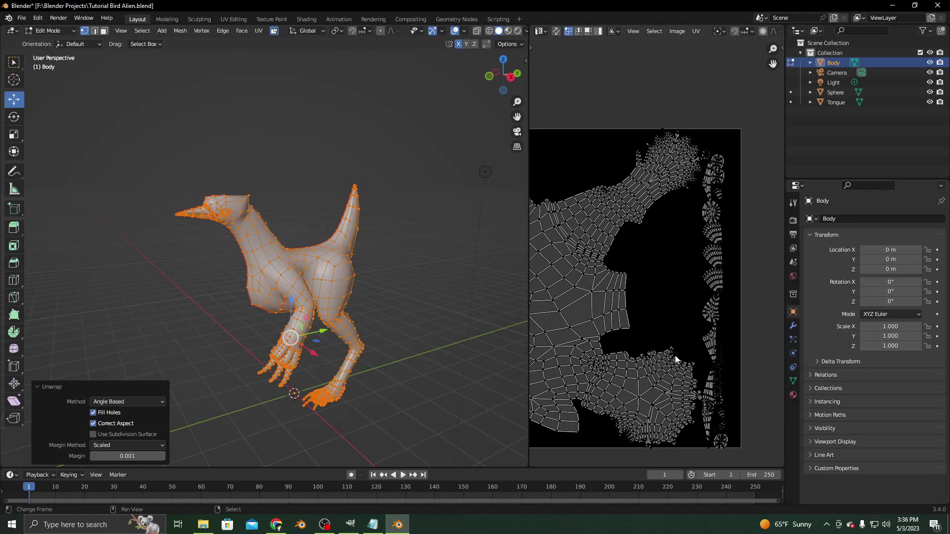
pyautogui.scroll(4, 664, 333)
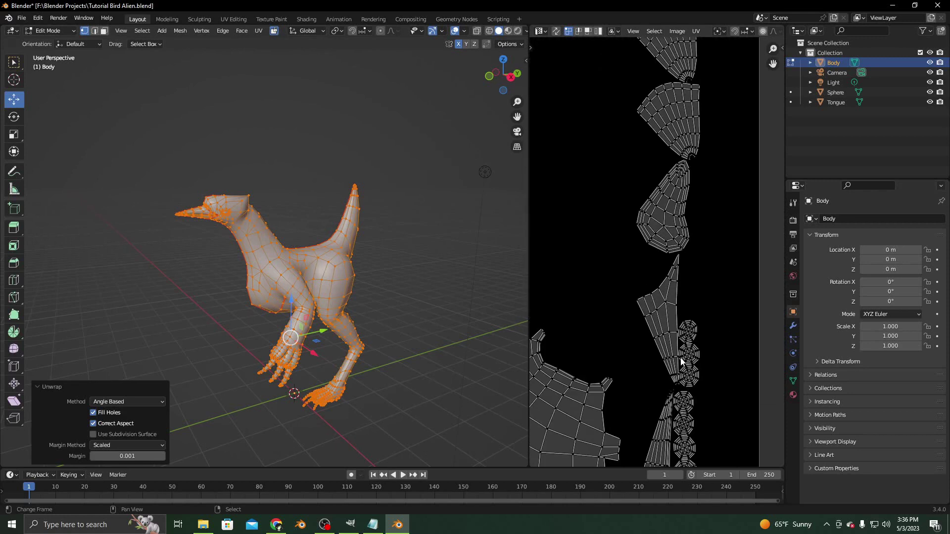
pyautogui.moveTo(720, 199); pyautogui.dragTo(696, 272, button='middle')
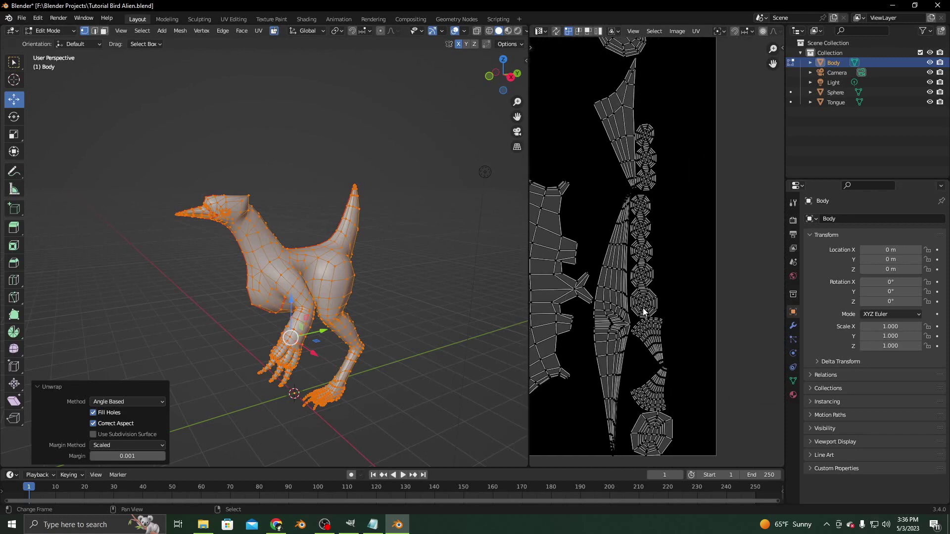
# Step: Select the long spindle-shaped UV island and the triangular island above it in turn to identify them
pyautogui.click(609, 321)
pyautogui.press('l')
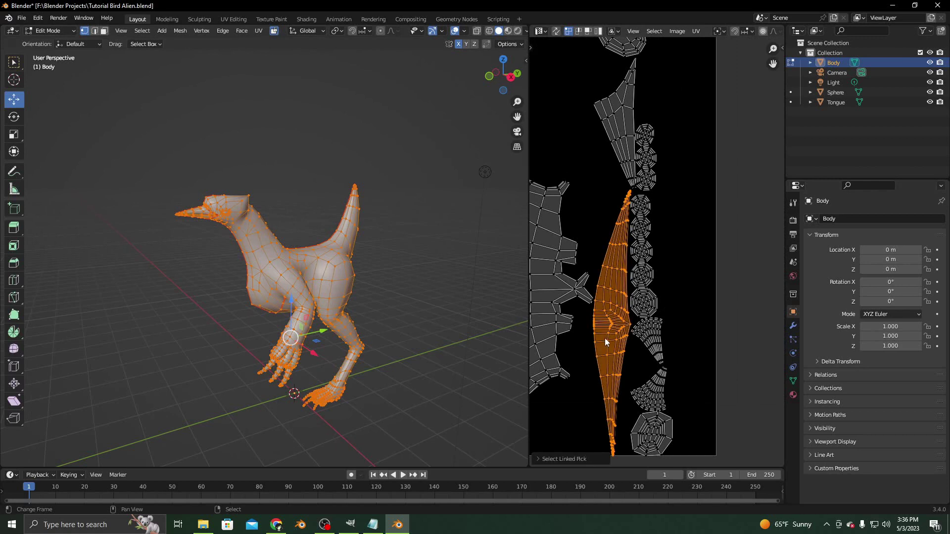
pyautogui.click(621, 132)
pyautogui.press('l')
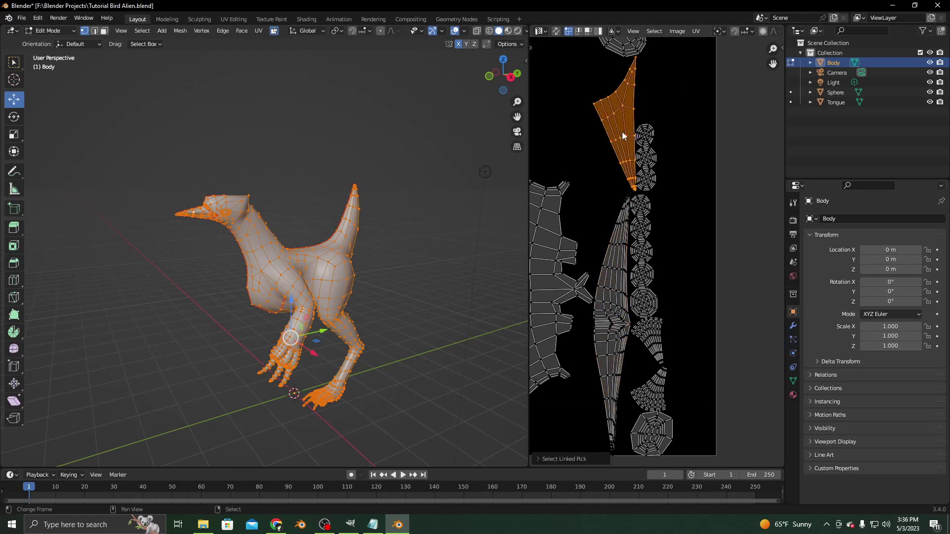
pyautogui.moveTo(622, 131); pyautogui.dragTo(626, 237, button='middle')
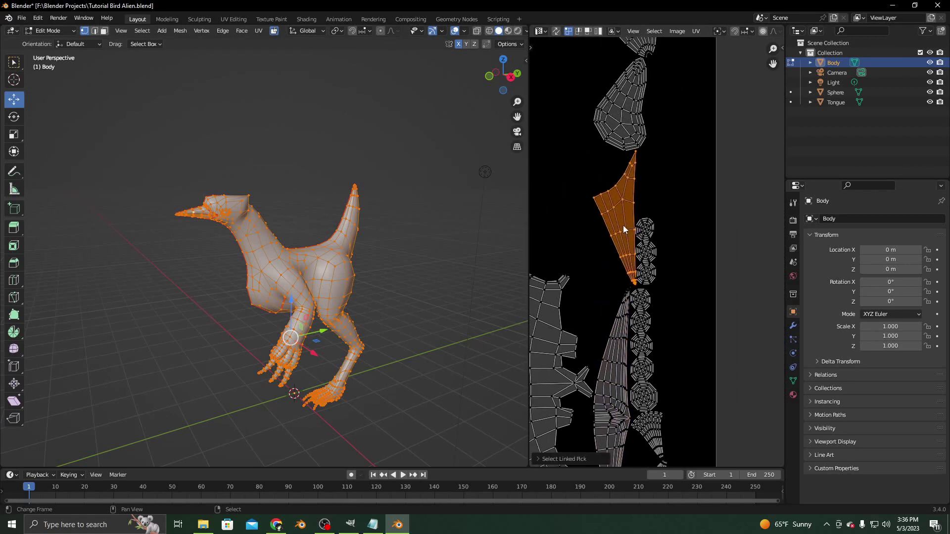
# Step: Select the narrow, pointed UV island beside the two large octagonal islands as linked geometry to identify it
pyautogui.scroll(5, 362, 184)
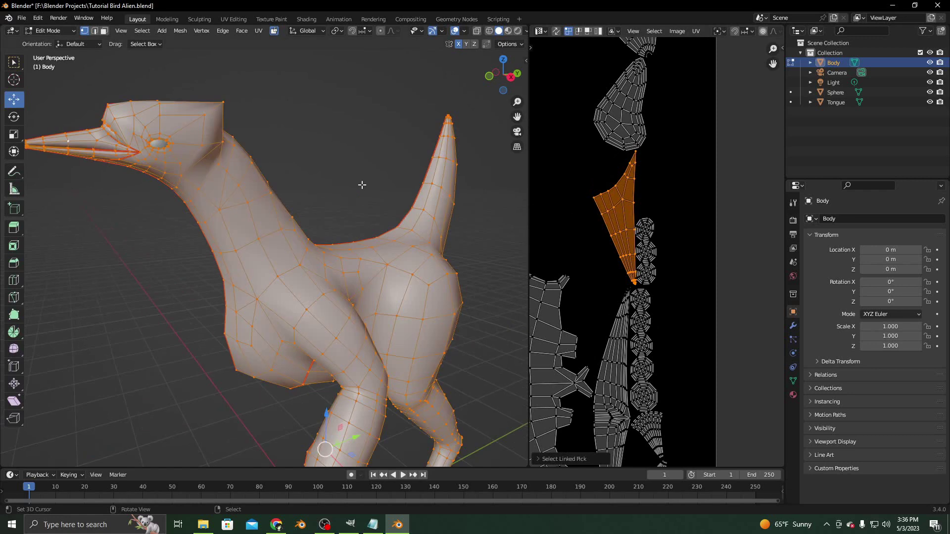
pyautogui.scroll(-2, 624, 215)
pyautogui.moveTo(647, 133)
pyautogui.mouseDown(button='middle')
pyautogui.moveTo(651, 355)
pyautogui.moveTo(641, 286)
pyautogui.mouseUp(button='middle')
pyautogui.scroll(5, 632, 269)
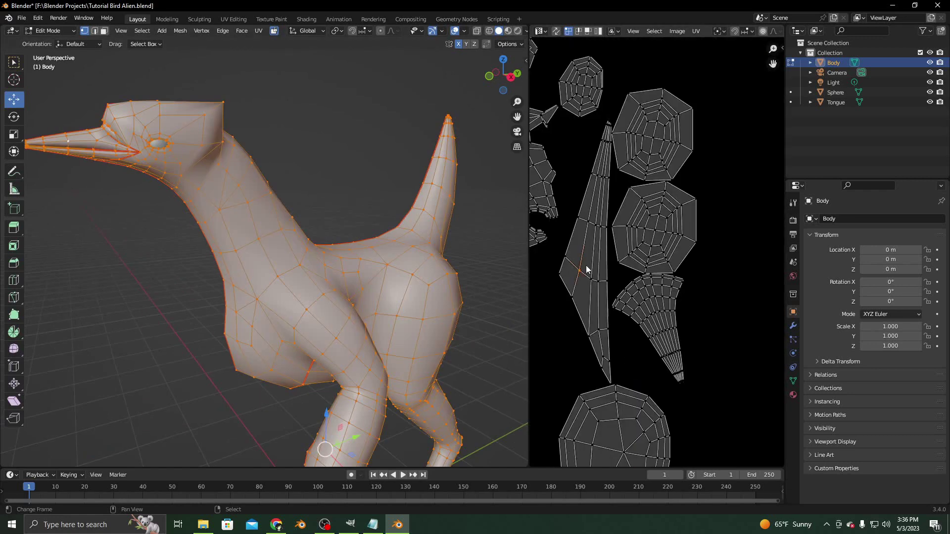
pyautogui.press('l')
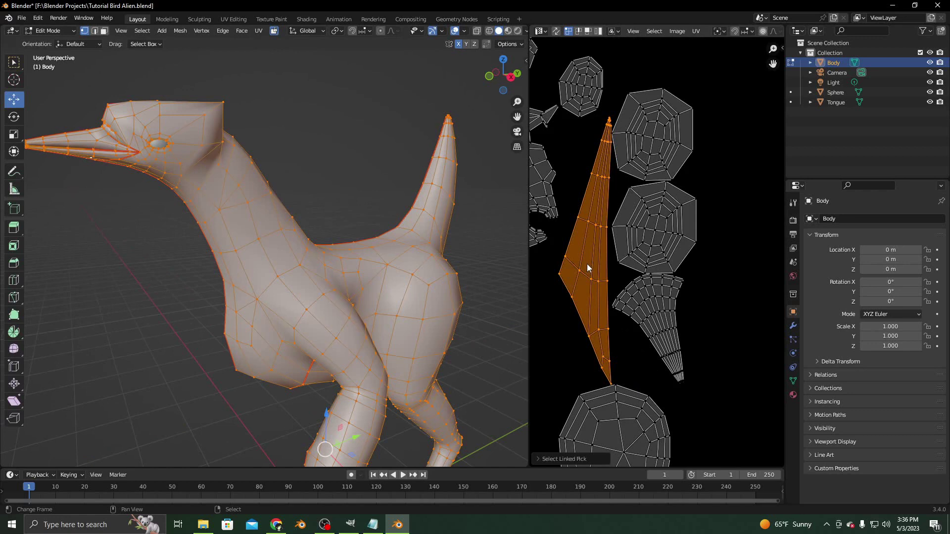
# Step: Select the large main body UV island as linked geometry and rotate it so the creature's legs point downward
pyautogui.scroll(-6, 587, 267)
pyautogui.moveTo(585, 276); pyautogui.dragTo(602, 248, button='middle')
pyautogui.scroll(-3, 601, 248)
pyautogui.click(619, 270)
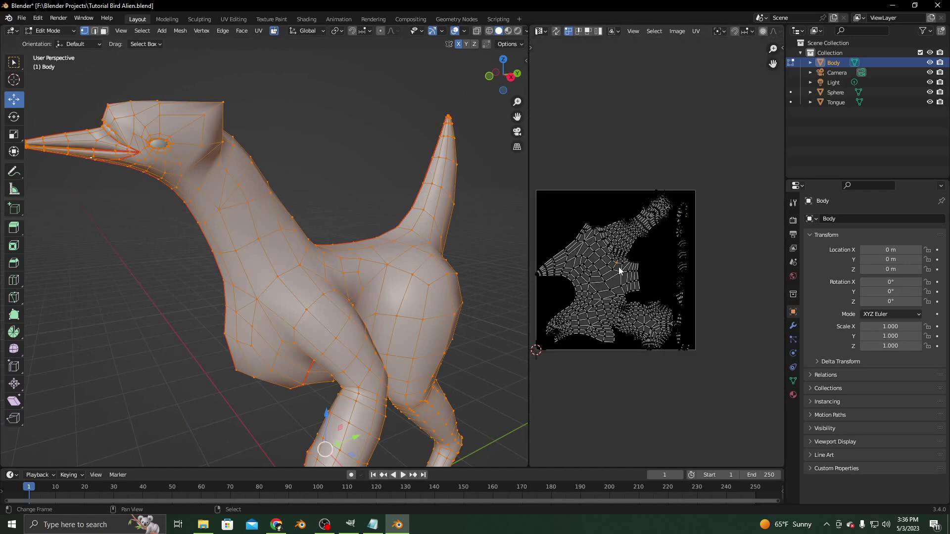
pyautogui.press('l')
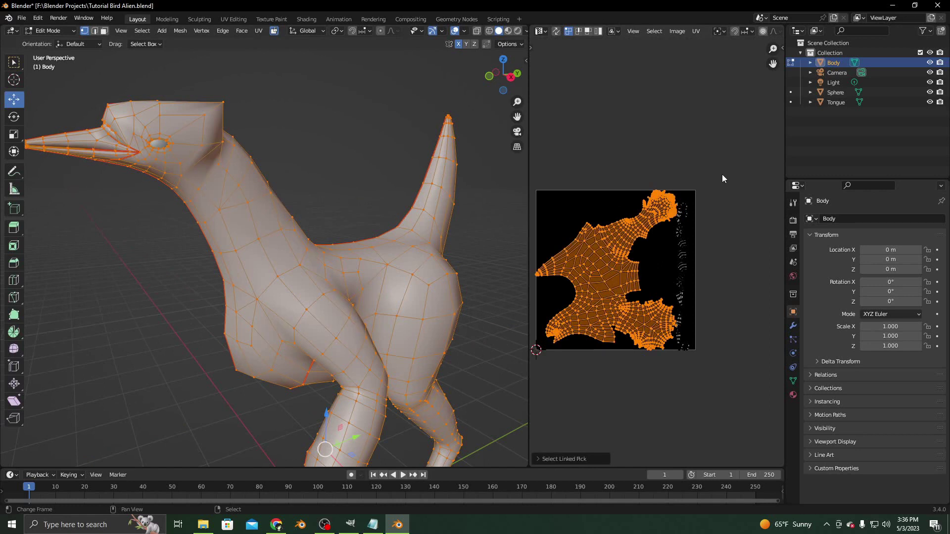
pyautogui.press('r')
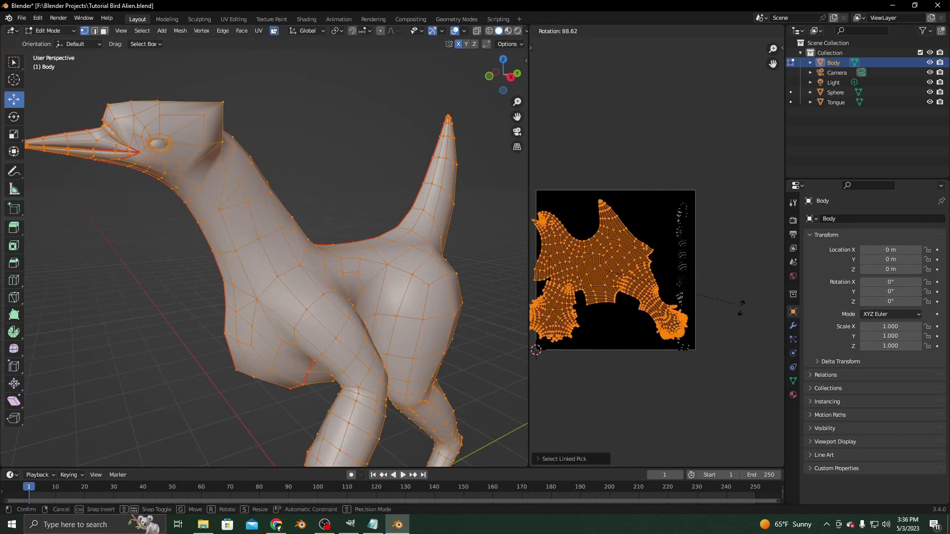
pyautogui.click(730, 363)
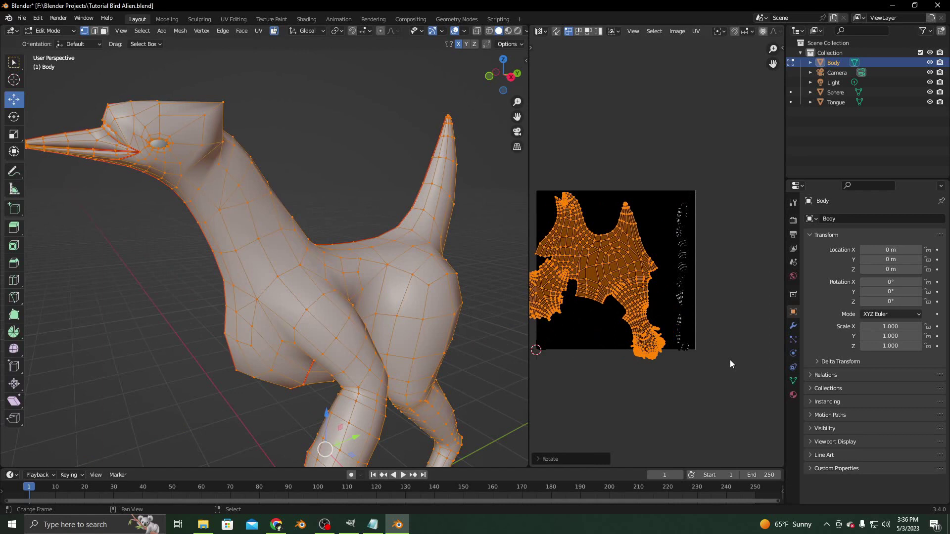
# Step: Move and scale down the body island so it fits inside the UV square beside the column of small islands
pyautogui.press('g')
pyautogui.click(752, 369)
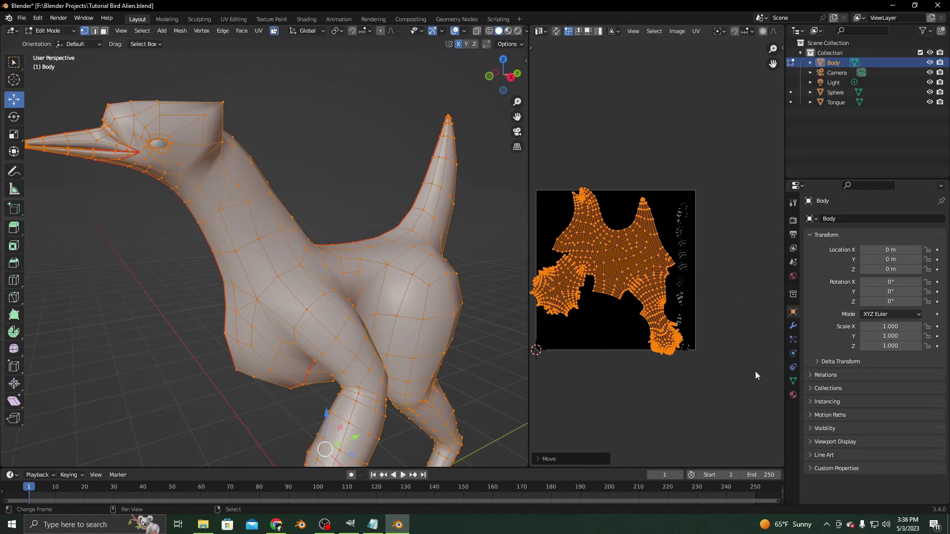
pyautogui.press('s')
pyautogui.click(733, 347)
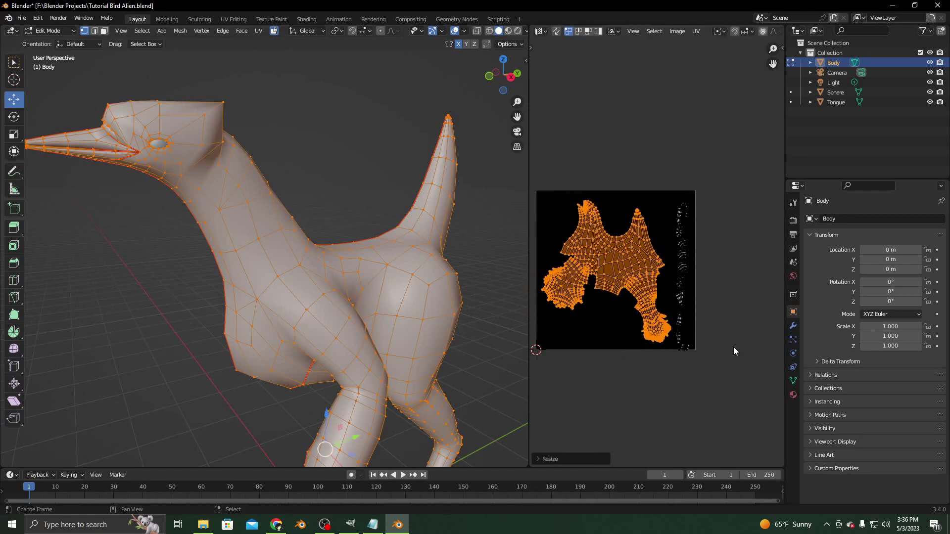
pyautogui.press('g')
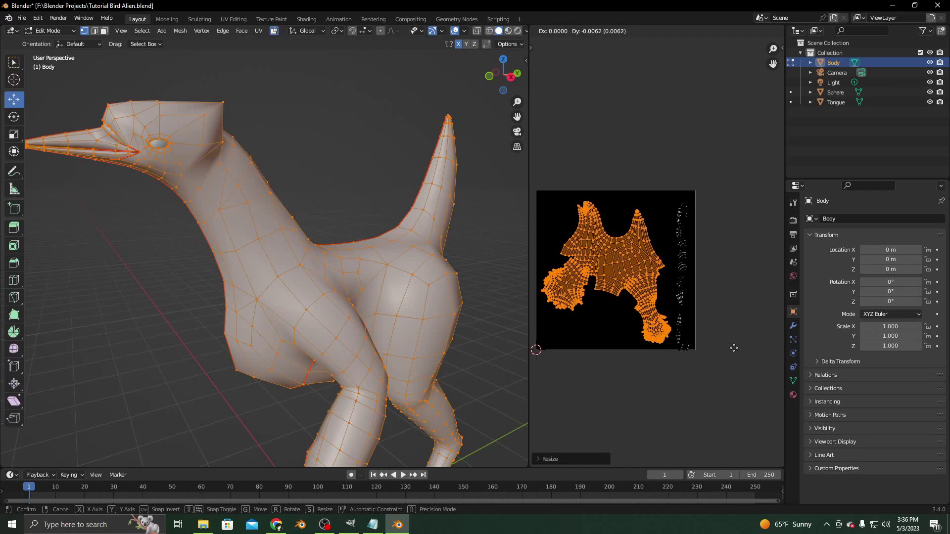
pyautogui.click(734, 348)
# Step: Examine the body island's head and eye area and its overall placement within the UV square
pyautogui.scroll(5, 727, 337)
pyautogui.scroll(-2, 626, 297)
pyautogui.moveTo(569, 288); pyautogui.dragTo(664, 323, button='middle')
pyautogui.scroll(-1, 627, 282)
pyautogui.scroll(5, 682, 249)
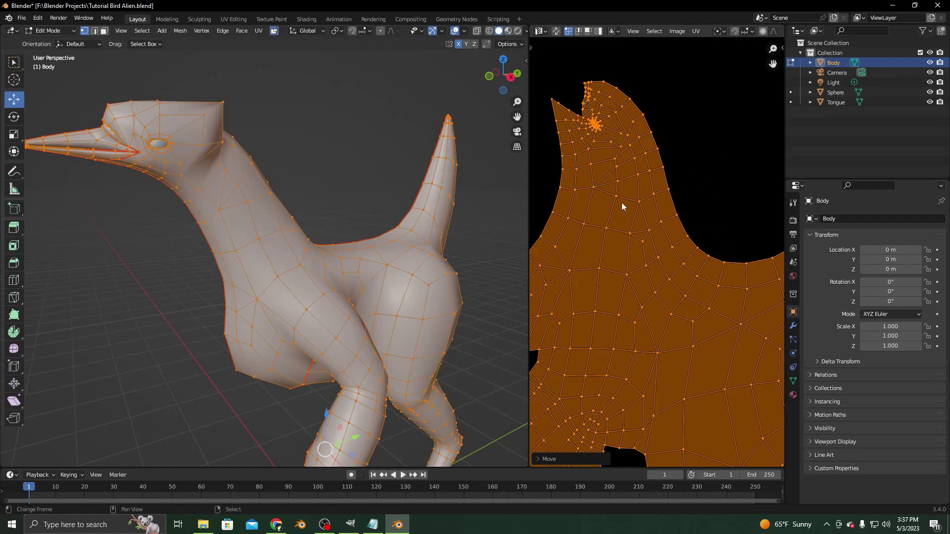
pyautogui.scroll(-3, 684, 351)
pyautogui.scroll(3, 666, 308)
pyautogui.scroll(-3, 665, 308)
pyautogui.scroll(-2, 671, 326)
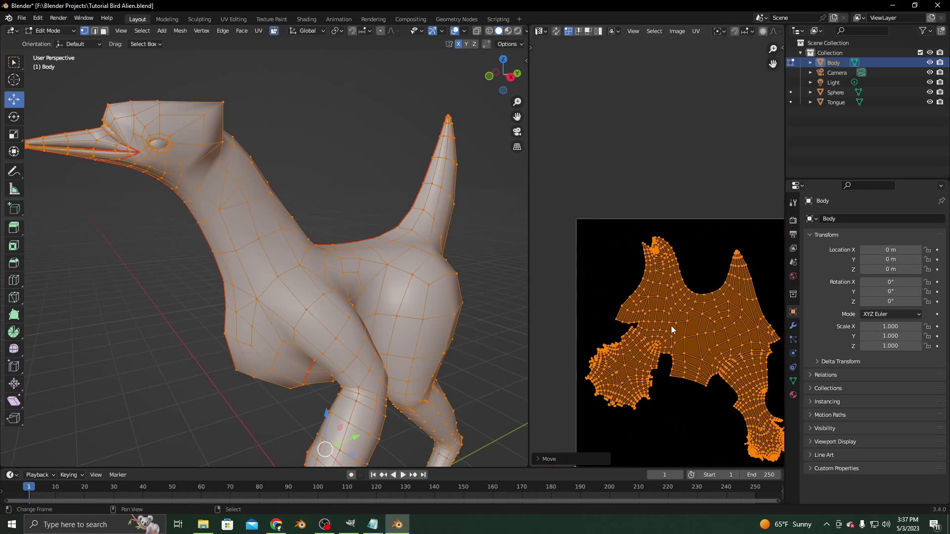
pyautogui.moveTo(671, 326); pyautogui.dragTo(634, 293, button='middle')
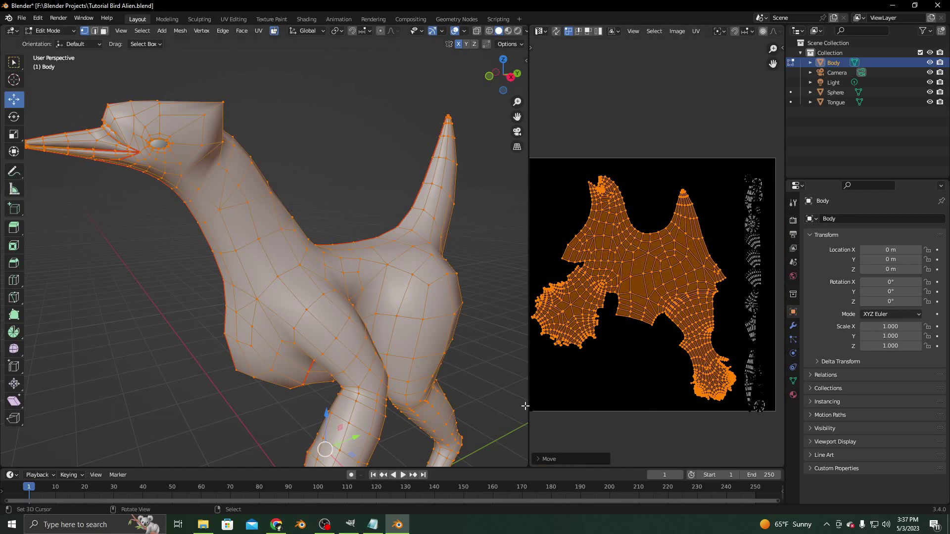
# Step: Widen the UV editor by shrinking the 3D viewport beside it
pyautogui.moveTo(528, 406); pyautogui.dragTo(363, 401)
pyautogui.moveTo(561, 342); pyautogui.dragTo(490, 274, button='middle')
pyautogui.scroll(4, 622, 324)
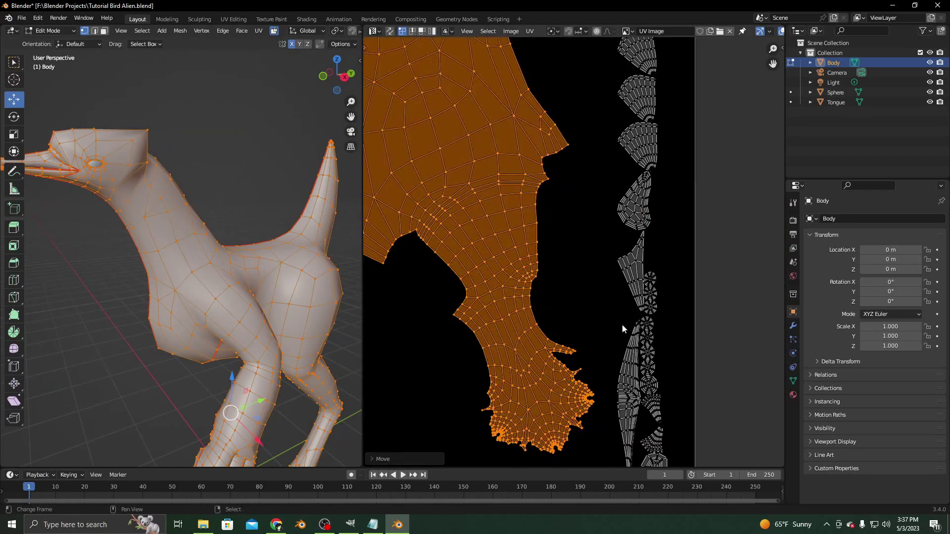
# Step: Select the long spindle-shaped island as linked geometry and move it to the UV square's upper-left corner
pyautogui.click(628, 361)
pyautogui.scroll(-4, 628, 361)
pyautogui.press('l')
pyautogui.moveTo(597, 340); pyautogui.dragTo(661, 346, button='middle')
pyautogui.press('g')
pyautogui.click(495, 207)
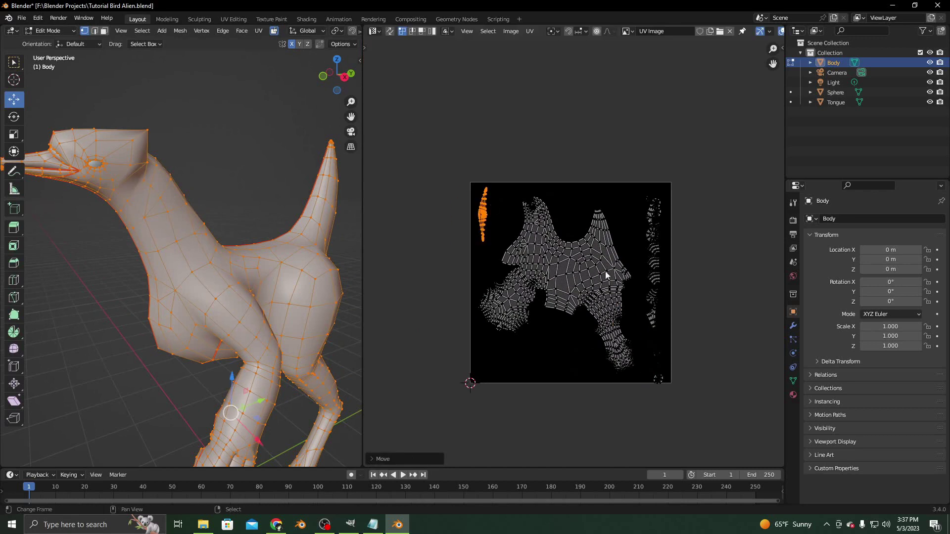
# Step: Select the triangular island in the small-island column as linked geometry and rotate it about 118°
pyautogui.scroll(4, 605, 271)
pyautogui.click(641, 256)
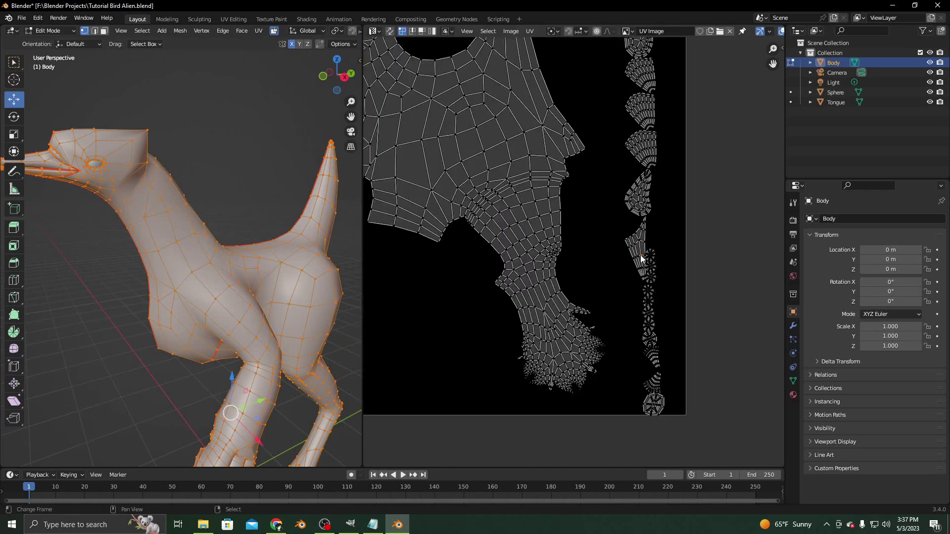
pyautogui.press('l')
pyautogui.press('r')
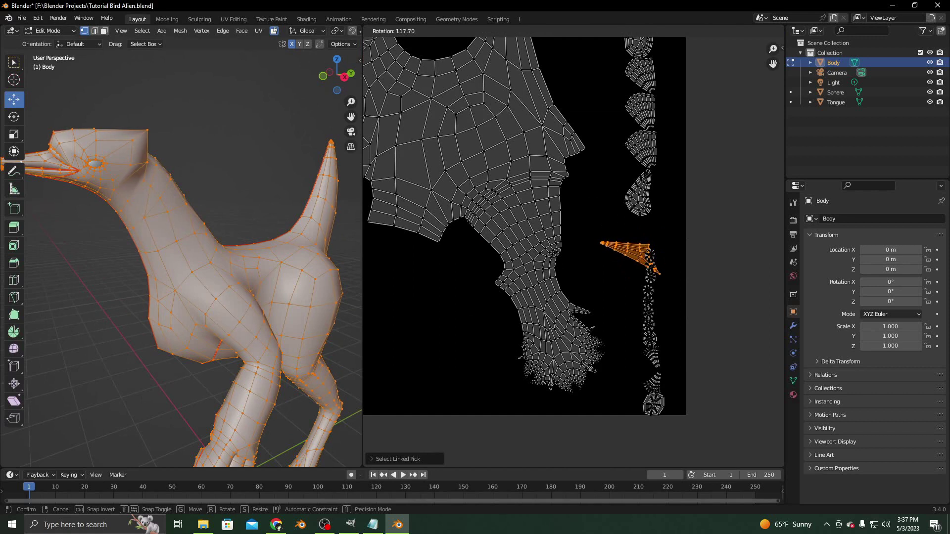
pyautogui.click(606, 318)
# Step: Move the triangular island across the layout to the empty space above the body island's head
pyautogui.scroll(-5, 563, 349)
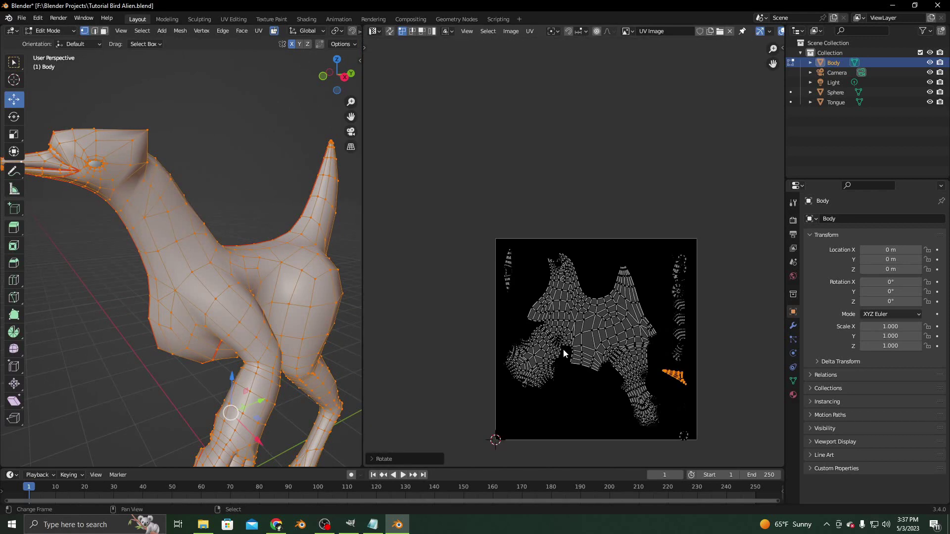
pyautogui.scroll(7, 563, 348)
pyautogui.press('g')
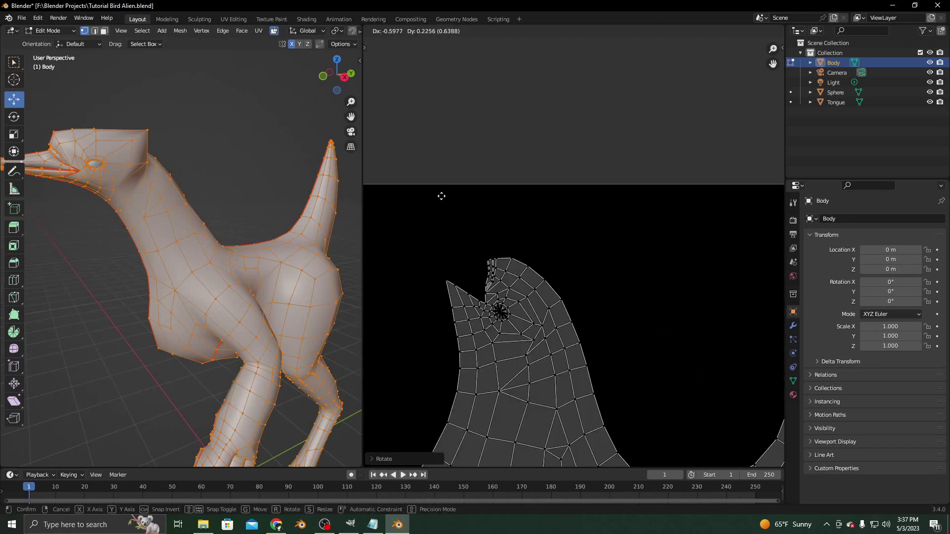
pyautogui.click(562, 248)
pyautogui.scroll(-6, 562, 248)
pyautogui.scroll(2, 604, 322)
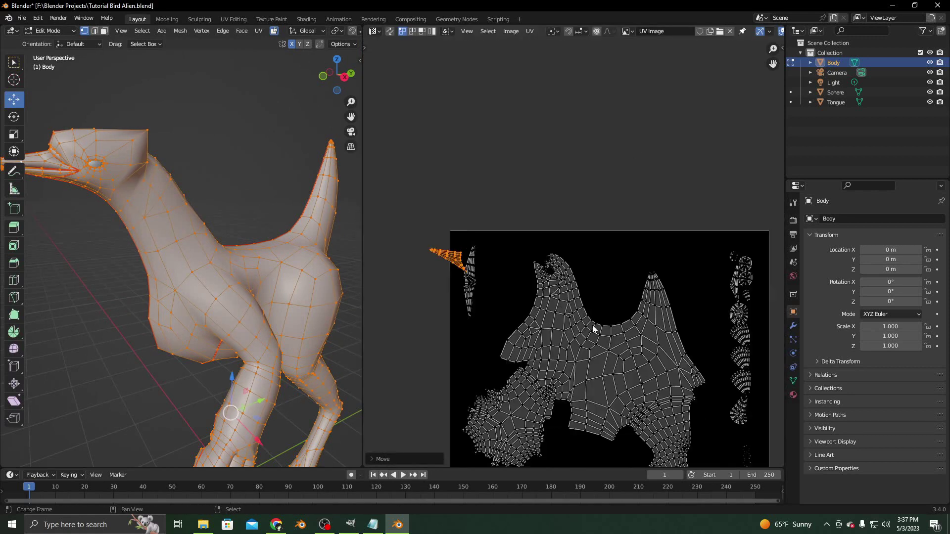
pyautogui.scroll(6, 519, 314)
pyautogui.press('g')
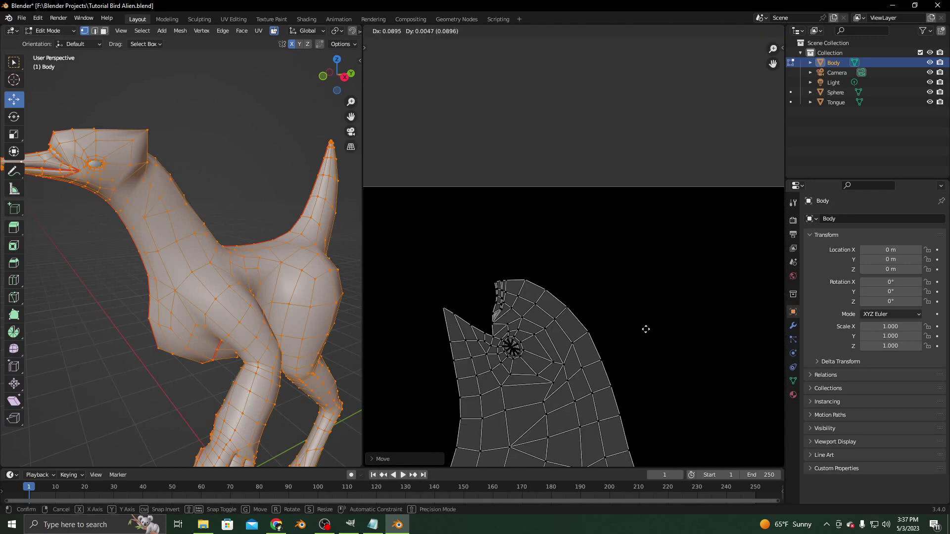
pyautogui.click(420, 276)
# Step: Rotate the triangular island slightly and move it closer to the notch in the body island's head
pyautogui.press('r')
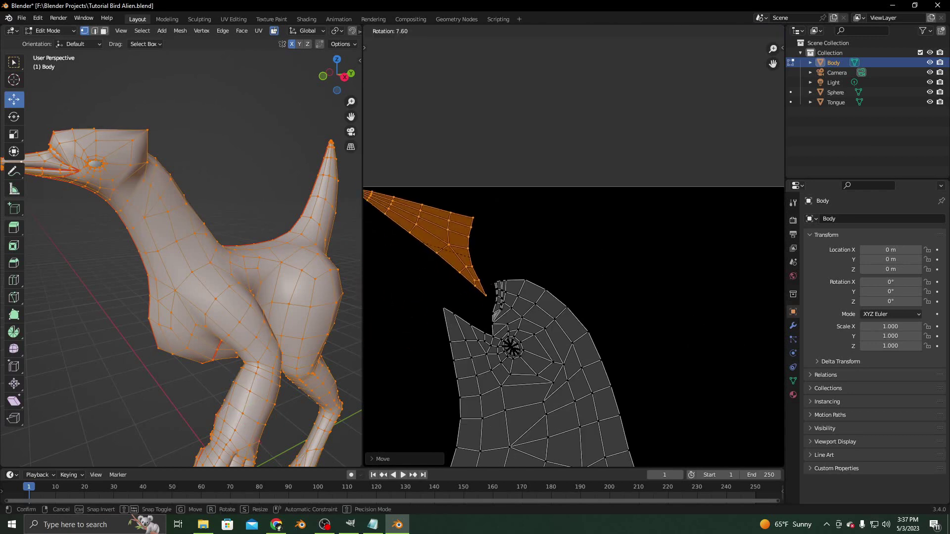
pyautogui.click(585, 342)
pyautogui.press('g')
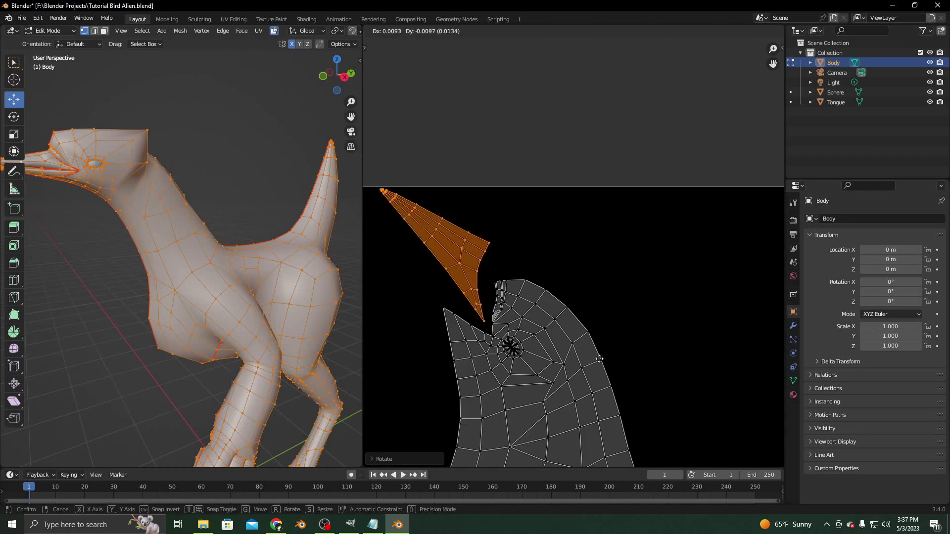
pyautogui.click(602, 360)
# Step: Refine the triangular island's angle, scale it down slightly and adjust its position beside the head notch
pyautogui.scroll(-2, 545, 355)
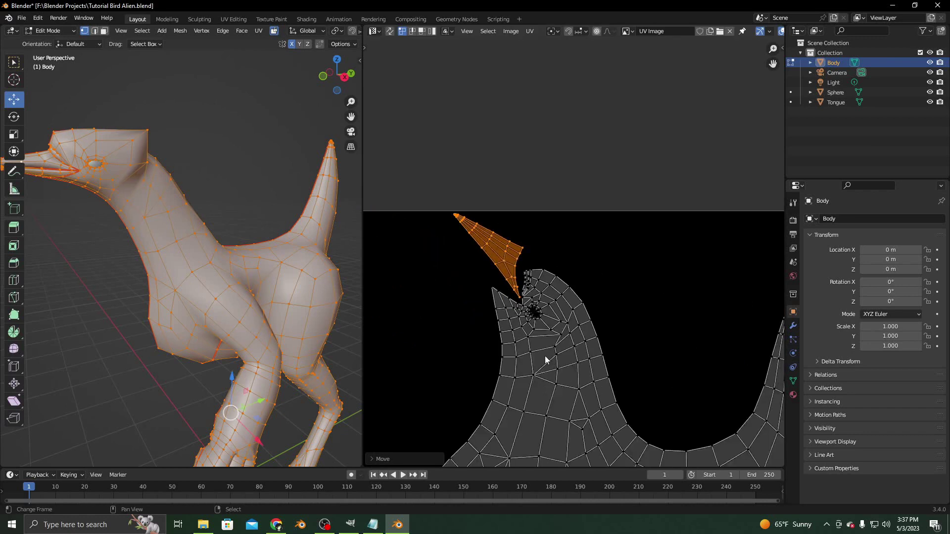
pyautogui.press('r')
pyautogui.click(622, 348)
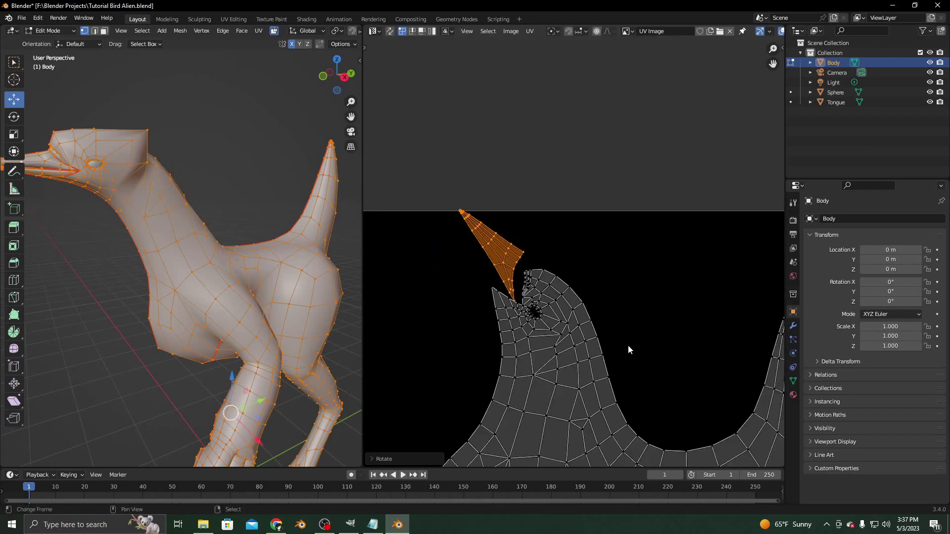
pyautogui.hotkey('ctrl', 'z')
pyautogui.press('s')
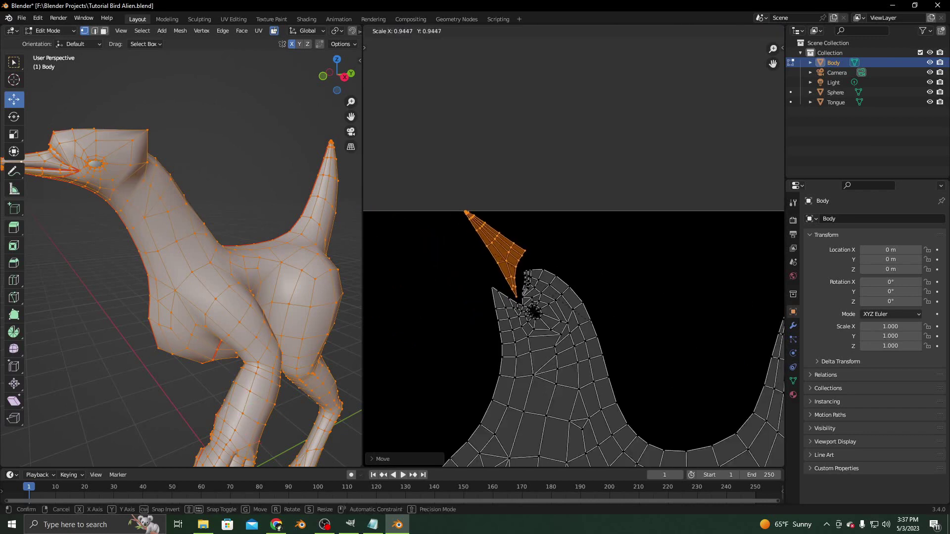
pyautogui.click(611, 329)
pyautogui.press('g')
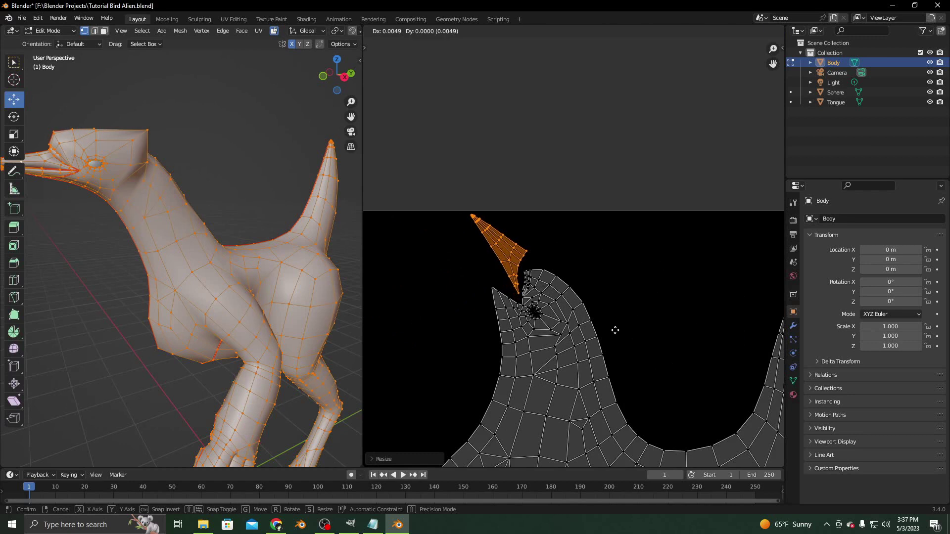
# Step: Place the selected beak island just in front of the head on the large body island in the UV layout
pyautogui.click(615, 331)
pyautogui.scroll(-3, 594, 335)
pyautogui.moveTo(633, 367); pyautogui.dragTo(521, 236, button='middle')
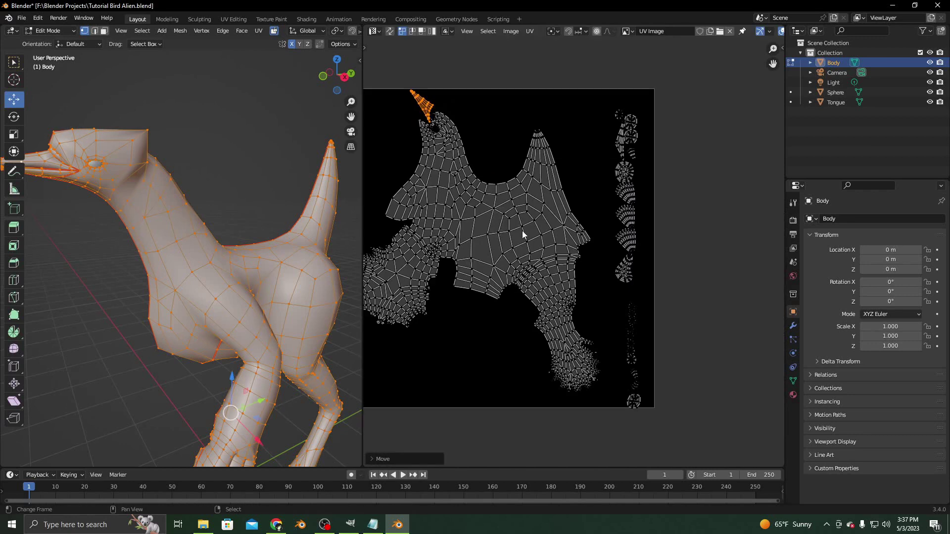
# Step: Select the second, spindle-shaped beak island among the small round islands and move it over to the head area
pyautogui.scroll(2, 617, 290)
pyautogui.scroll(3, 618, 289)
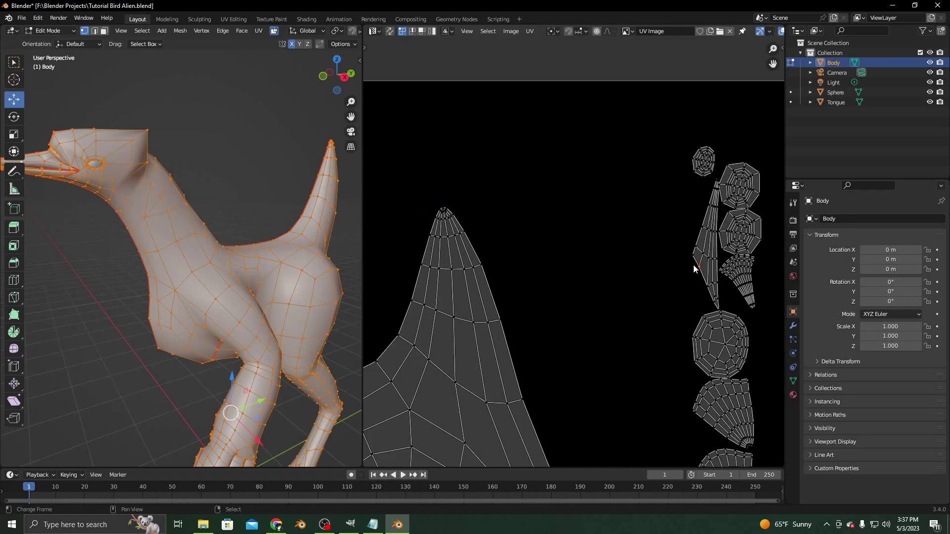
pyautogui.press('l')
pyautogui.moveTo(561, 287); pyautogui.dragTo(569, 325, button='middle')
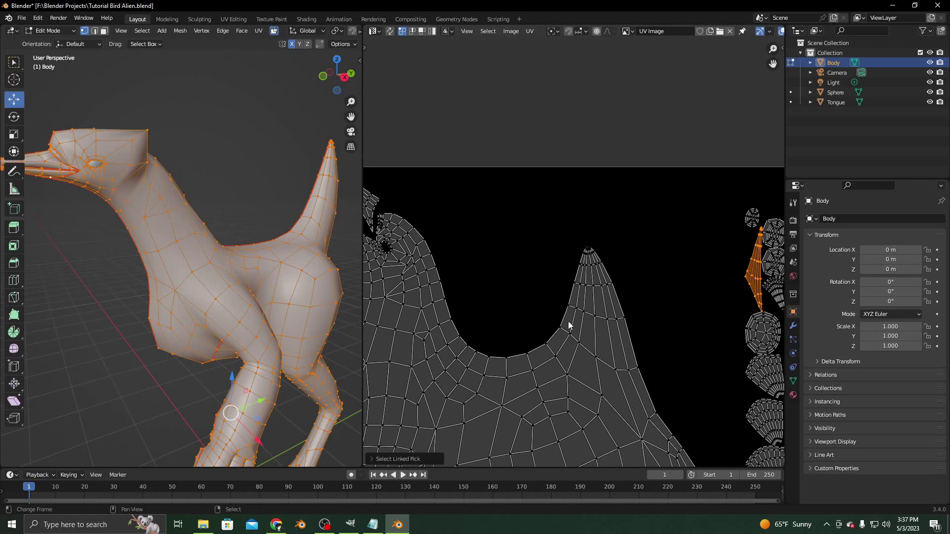
pyautogui.press('g')
pyautogui.click(320, 340)
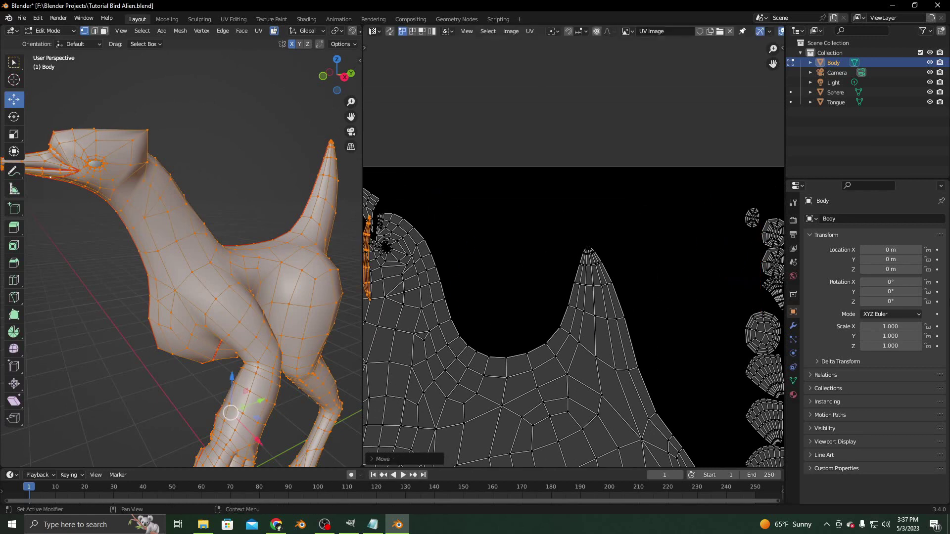
# Step: Rotate the second beak island to slant like the first and position it in front of the head
pyautogui.moveTo(459, 320); pyautogui.dragTo(643, 367, button='middle')
pyautogui.scroll(3, 643, 368)
pyautogui.press('r')
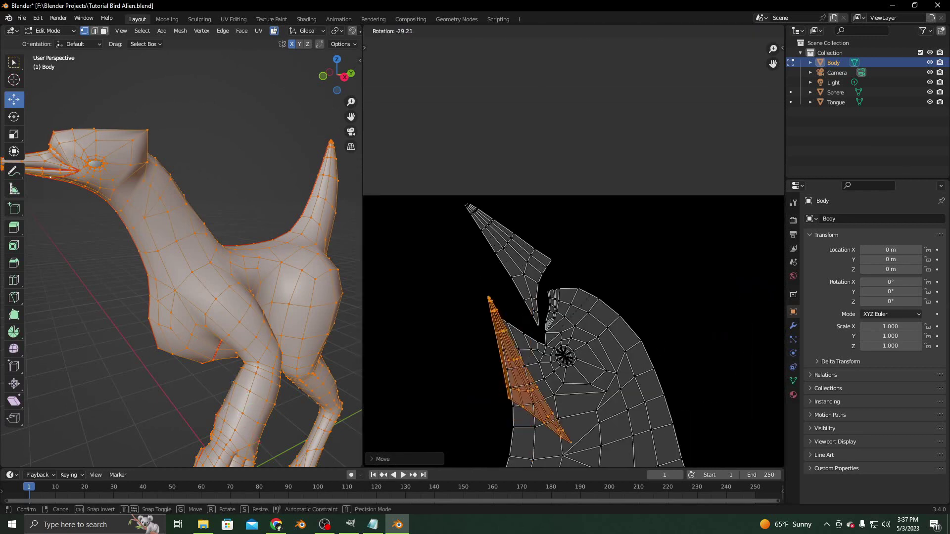
pyautogui.click(573, 258)
pyautogui.press('g')
pyautogui.click(576, 235)
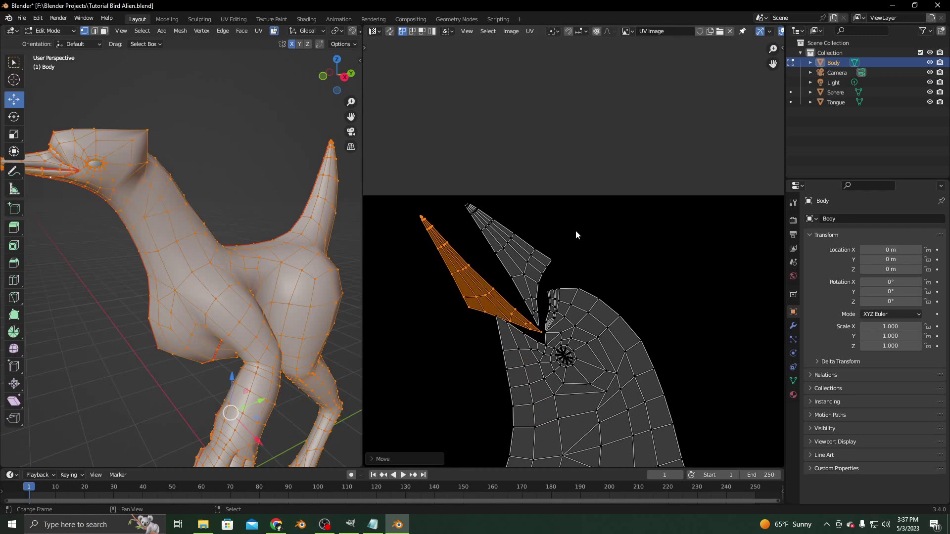
# Step: Scale the second beak island down and fine-tune its rotation and position so it sits close beside the first beak island
pyautogui.press('r')
pyautogui.click(587, 267)
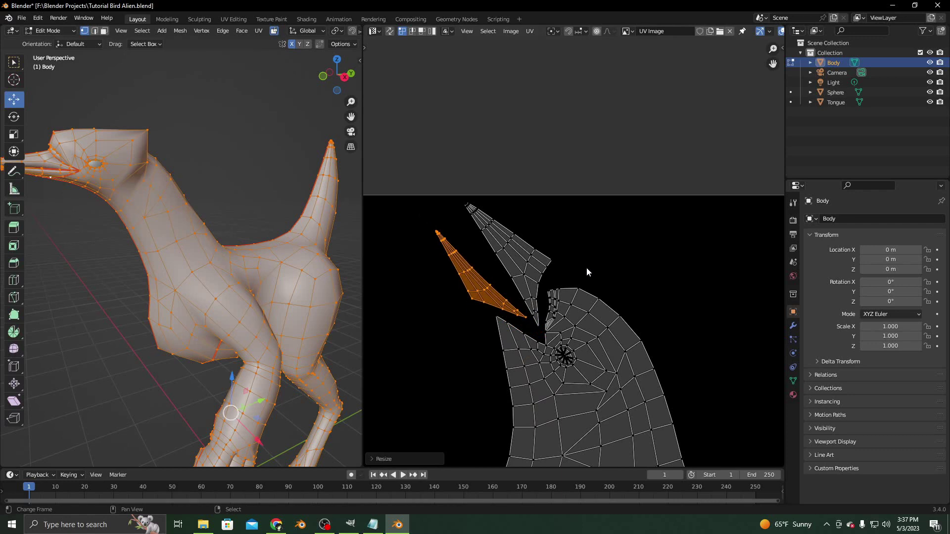
pyautogui.press('r')
pyautogui.click(614, 289)
pyautogui.press('g')
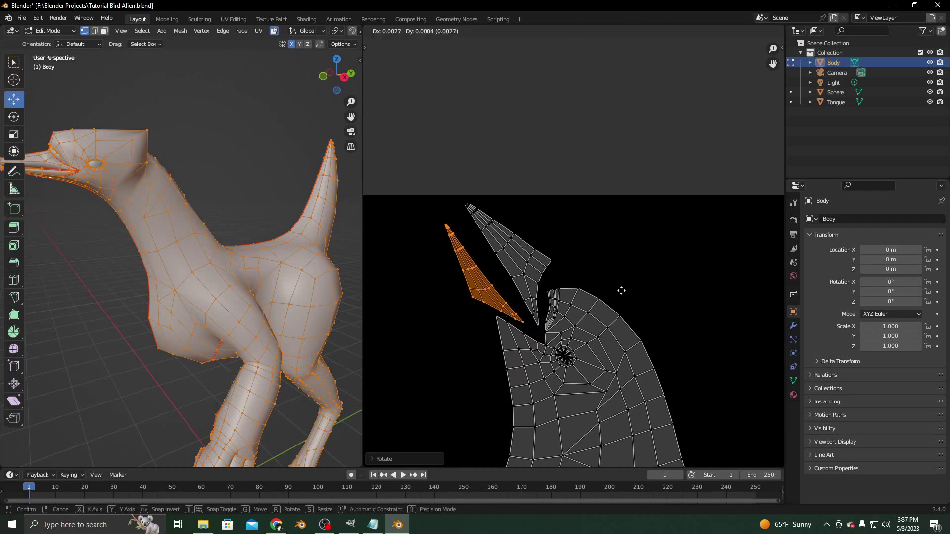
pyautogui.click(630, 289)
pyautogui.press('r')
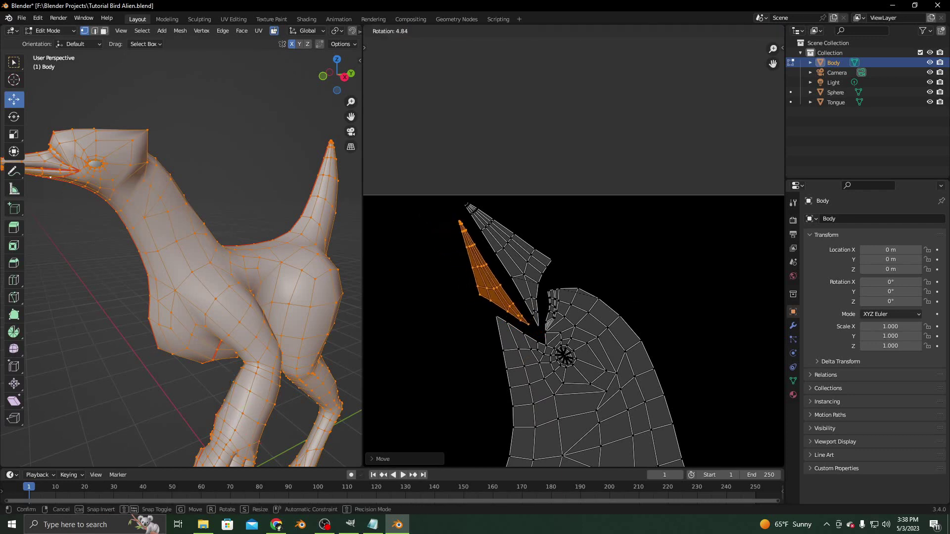
pyautogui.click(642, 307)
# Step: Select the two small fan-shaped islands near the lower end of the column of small islands
pyautogui.scroll(-2, 641, 329)
pyautogui.scroll(-4, 641, 329)
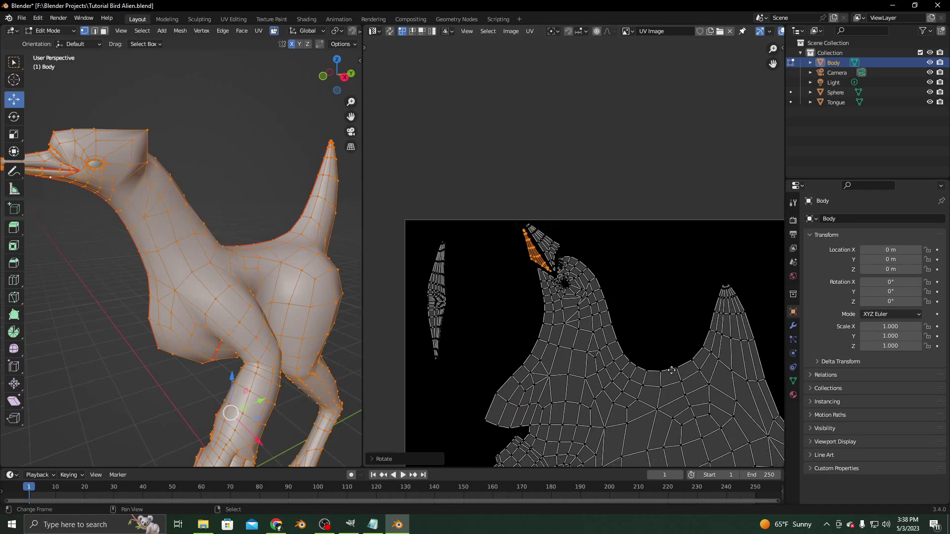
pyautogui.moveTo(663, 334); pyautogui.dragTo(573, 261, button='middle')
pyautogui.scroll(6, 582, 263)
pyautogui.scroll(-4, 582, 268)
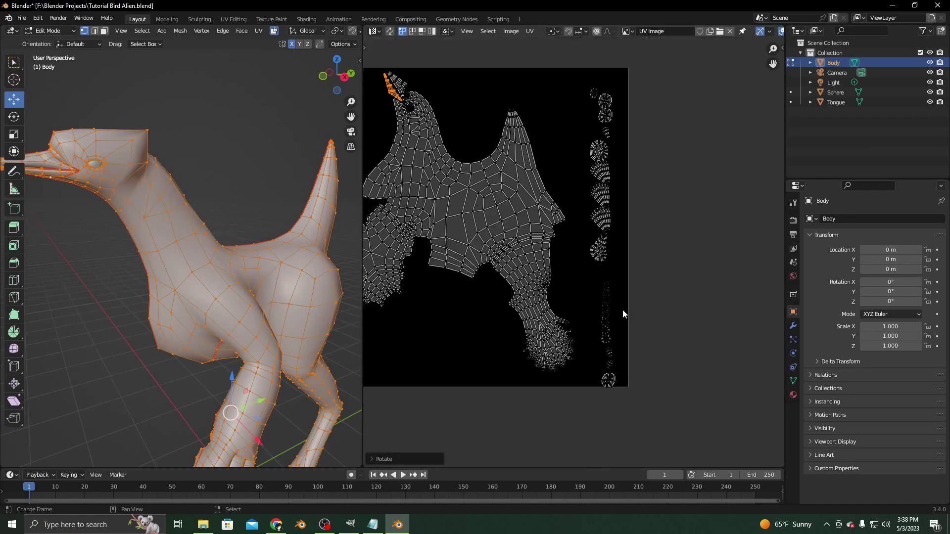
pyautogui.scroll(6, 582, 317)
pyautogui.moveTo(538, 365); pyautogui.dragTo(530, 363, button='middle')
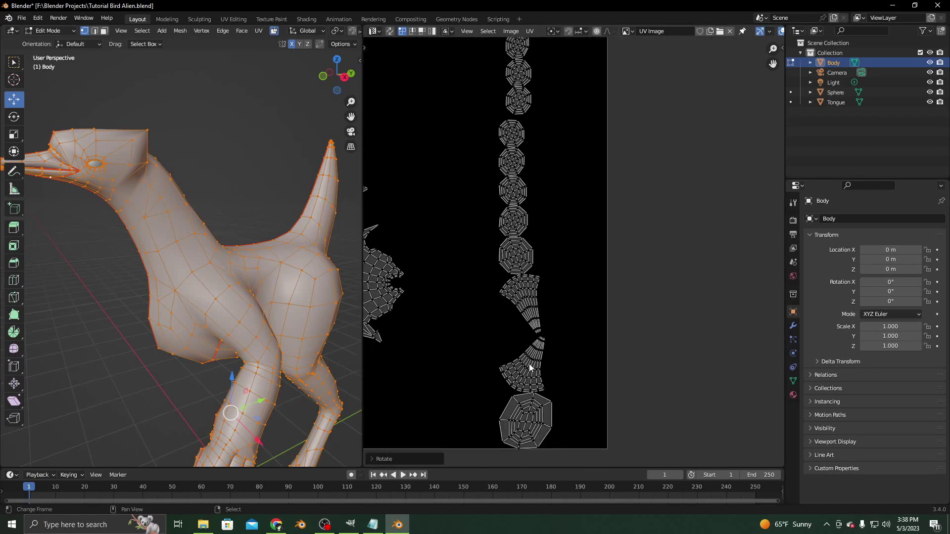
pyautogui.press('l')
pyautogui.press('l')
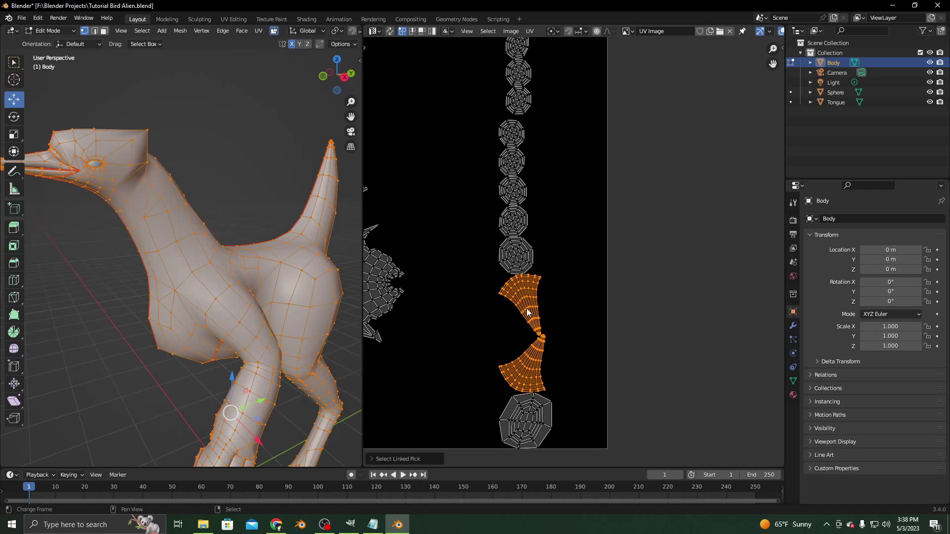
# Step: Add the three large fan-shaped islands and the smaller one above them to the selection
pyautogui.scroll(-4, 506, 211)
pyautogui.moveTo(506, 215); pyautogui.dragTo(516, 441, button='middle')
pyautogui.moveTo(557, 256); pyautogui.dragTo(551, 311, button='middle')
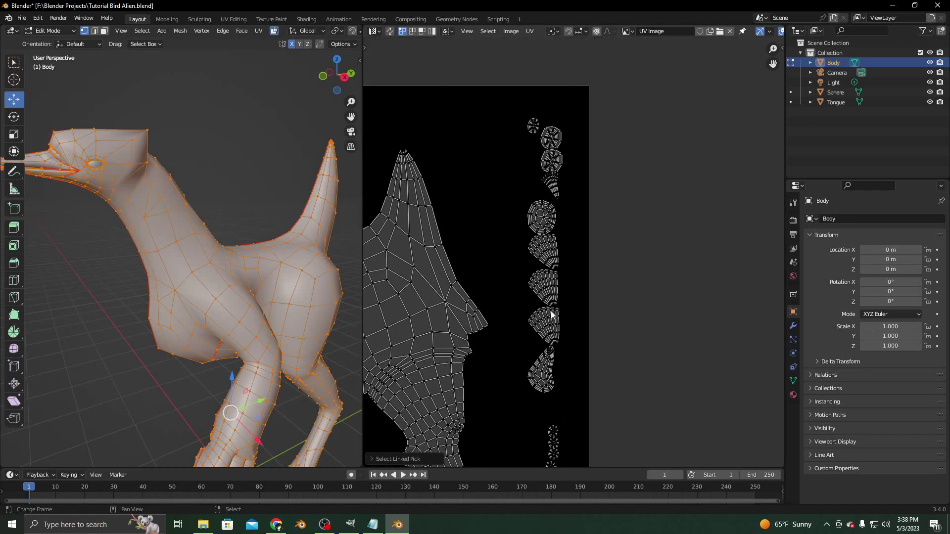
pyautogui.scroll(3, 551, 314)
pyautogui.press('l')
pyautogui.press('l')
pyautogui.press('l')
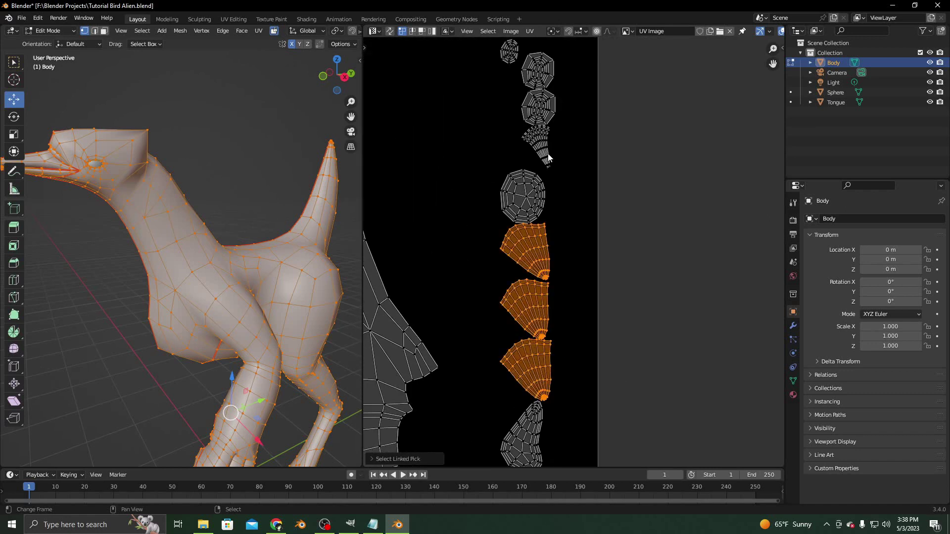
pyautogui.press('l')
# Step: Rotate the six selected fan islands about a quarter turn into a horizontal row and move them to the UV square's lower edge
pyautogui.scroll(-5, 548, 157)
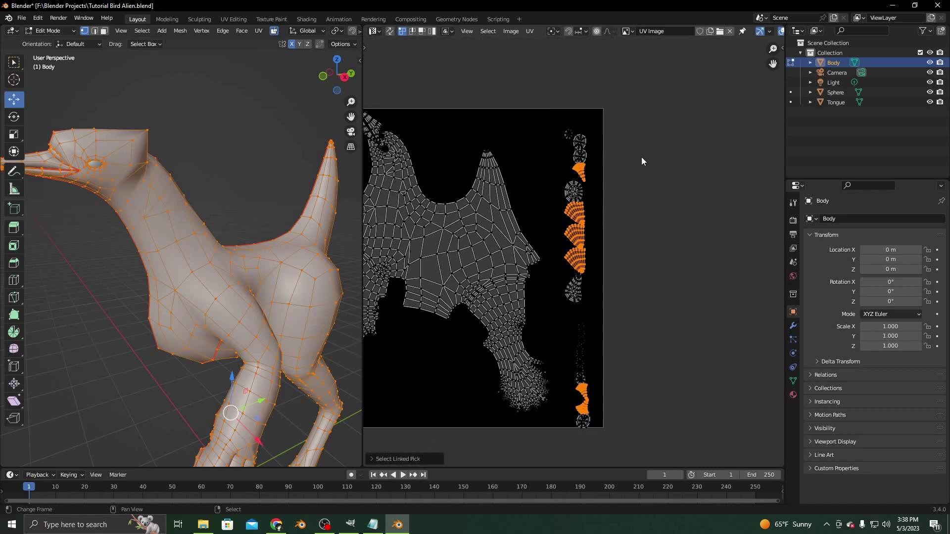
pyautogui.press('r')
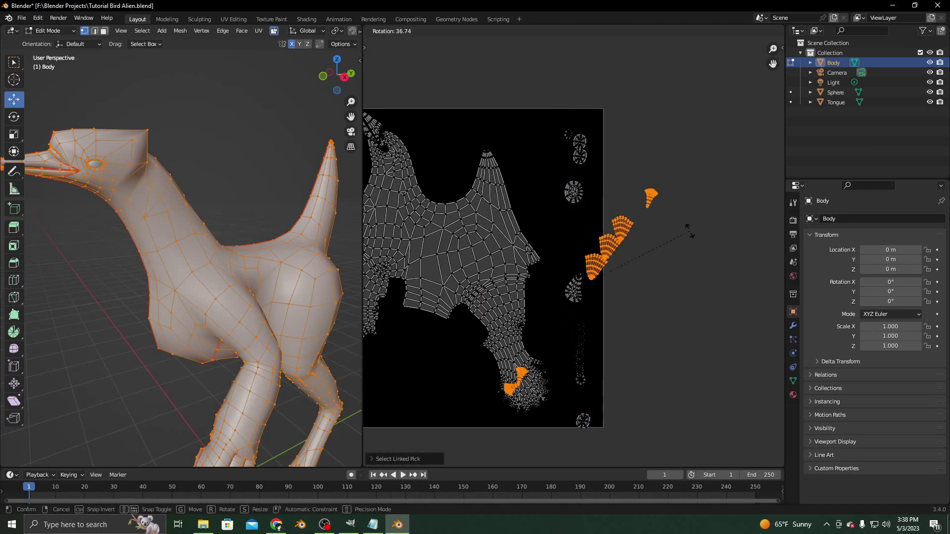
pyautogui.click(690, 230)
pyautogui.press('Home')
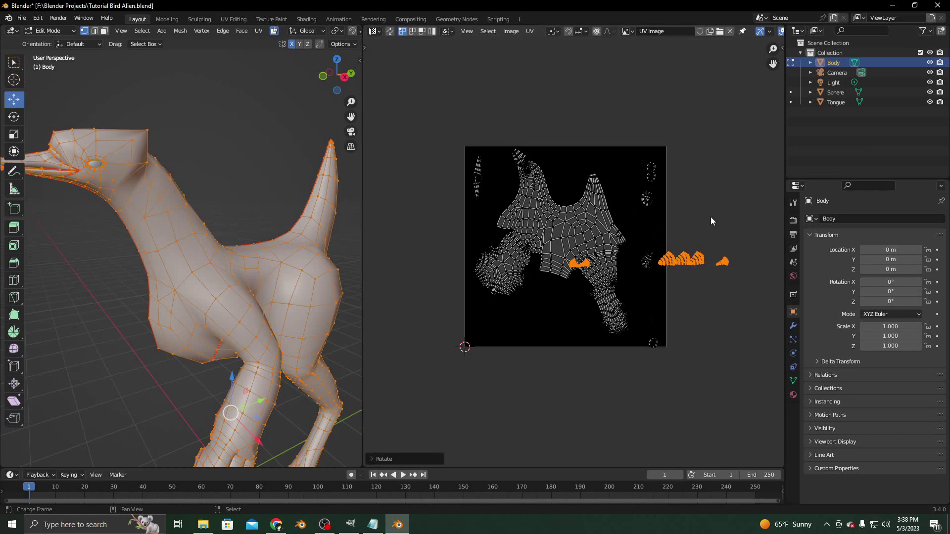
pyautogui.press('g')
pyautogui.click(540, 325)
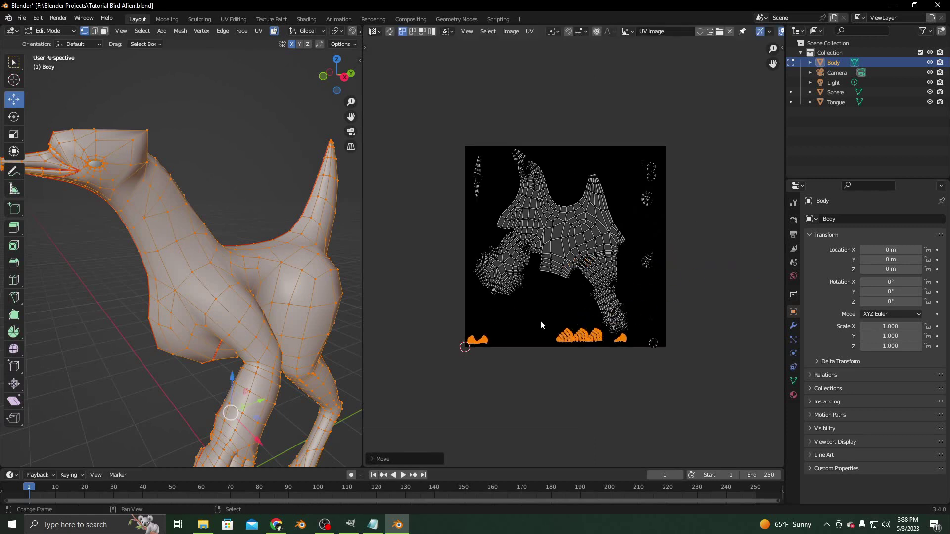
# Step: Select only the first of the three large fan islands along the UV square's lower edge
pyautogui.scroll(3, 540, 319)
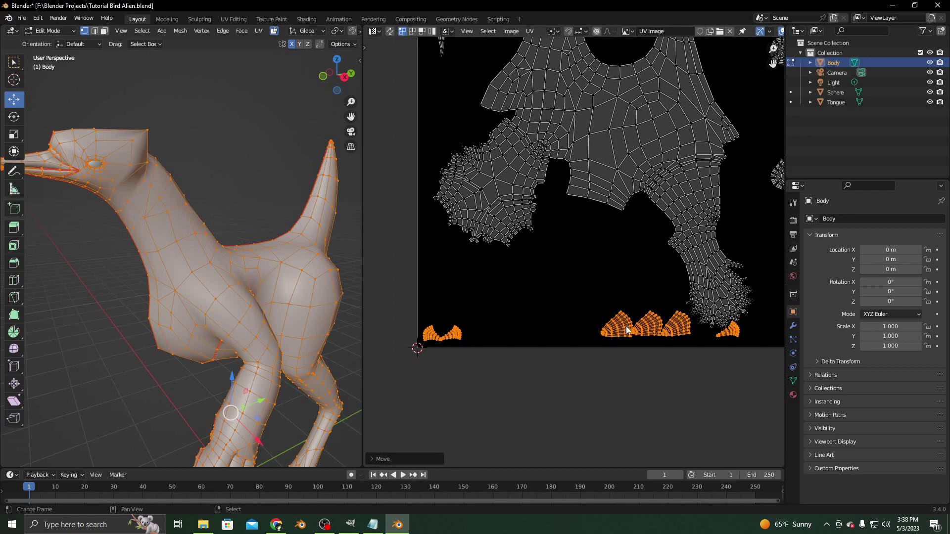
pyautogui.click(624, 330)
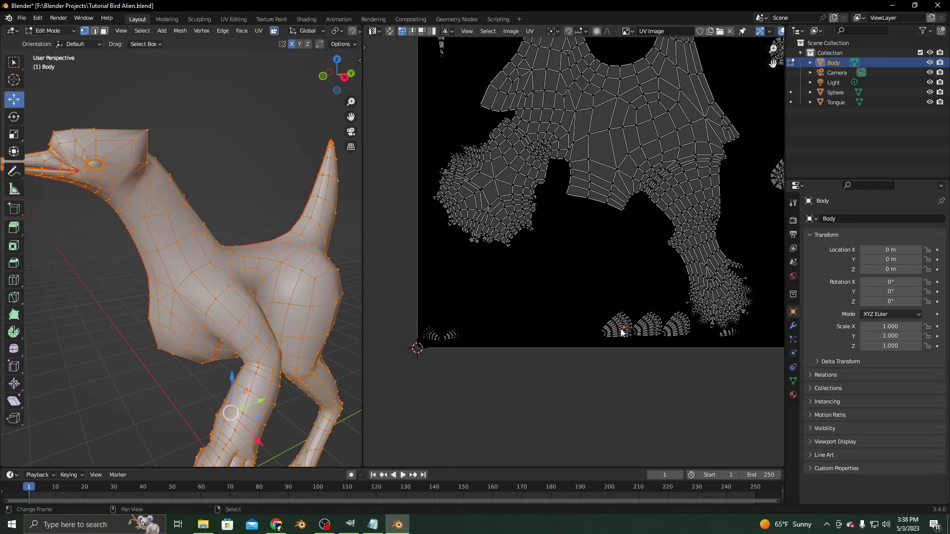
pyautogui.press('l')
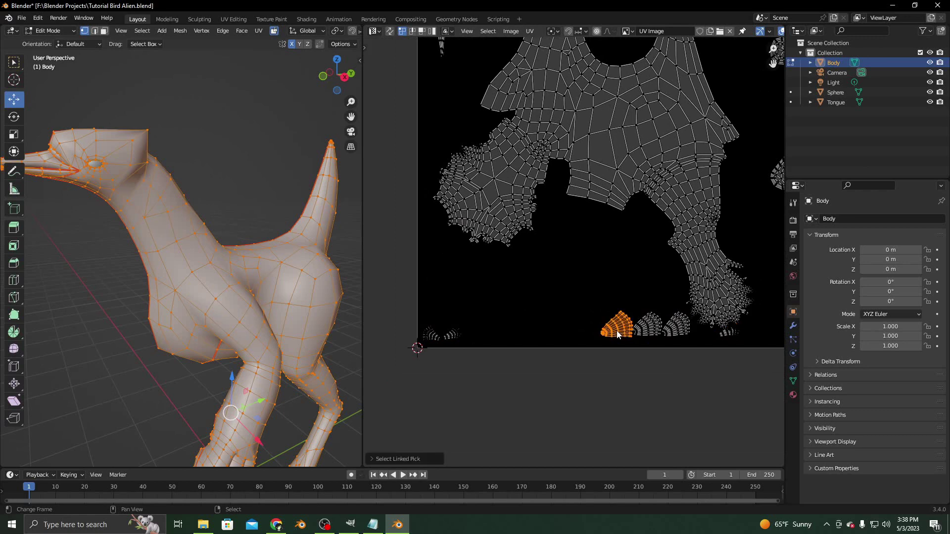
# Step: Try to rotate the selected large fan island by 90°
pyautogui.press('KP_Decimal')
pyautogui.scroll(-2, 567, 254)
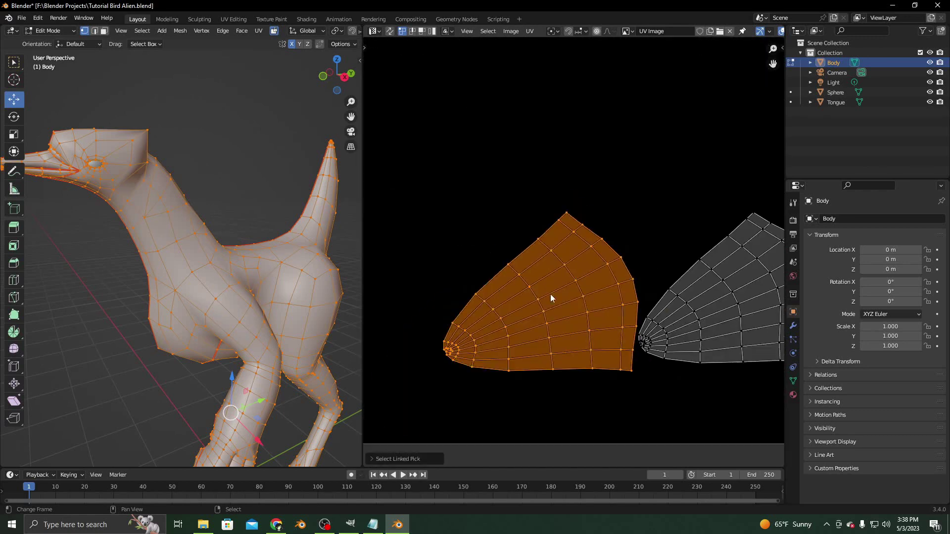
pyautogui.write('r')
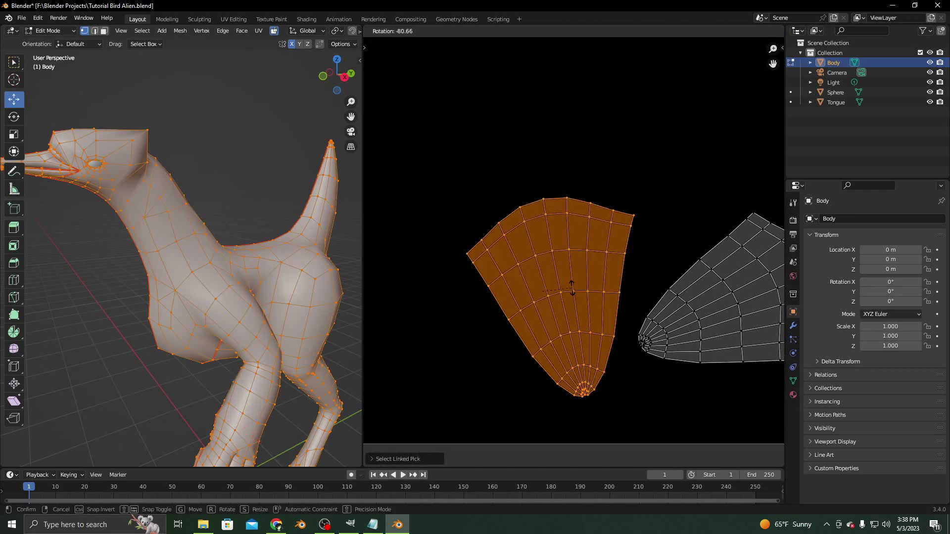
pyautogui.write('90')
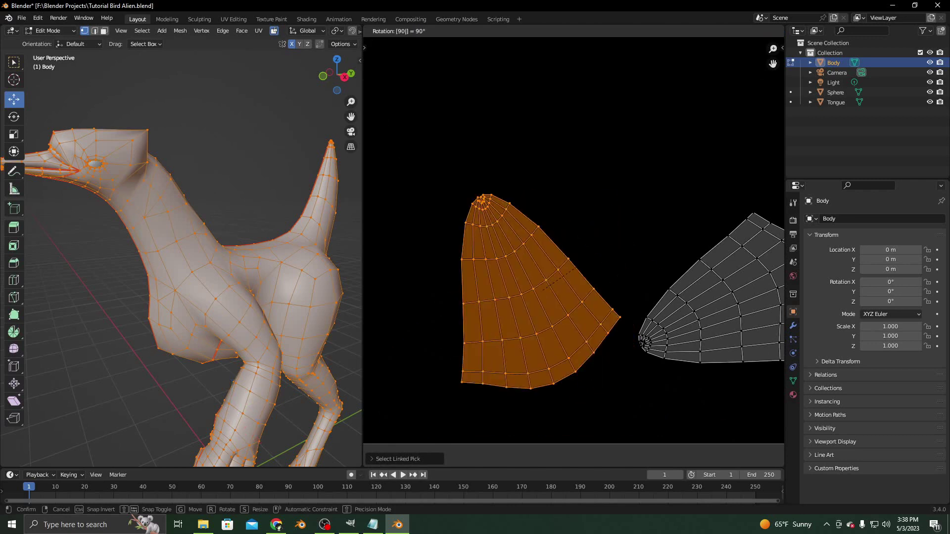
pyautogui.press('Return')
pyautogui.scroll(-4, 589, 257)
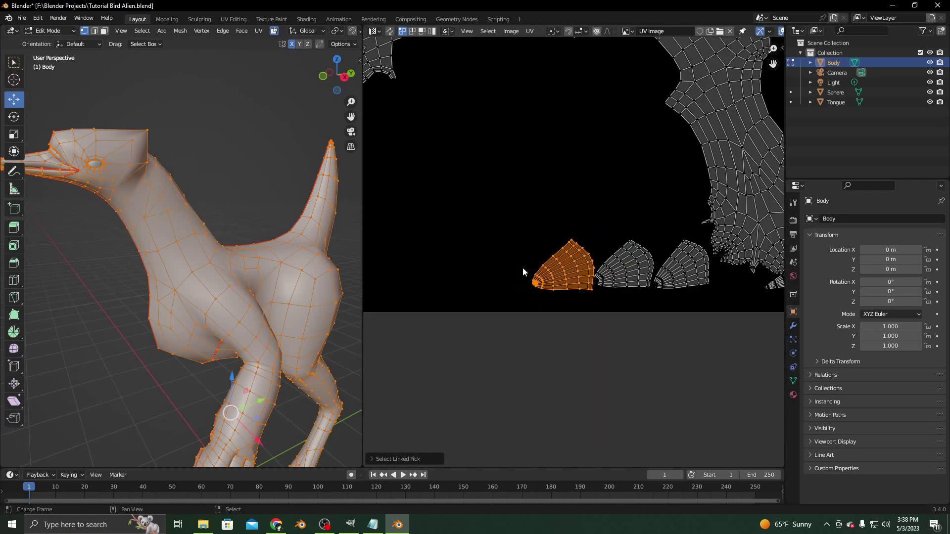
# Step: Add the other two large fan islands to the selection and move all three beside the pair of small fans at the lower corner
pyautogui.moveTo(523, 268); pyautogui.dragTo(549, 276, button='middle')
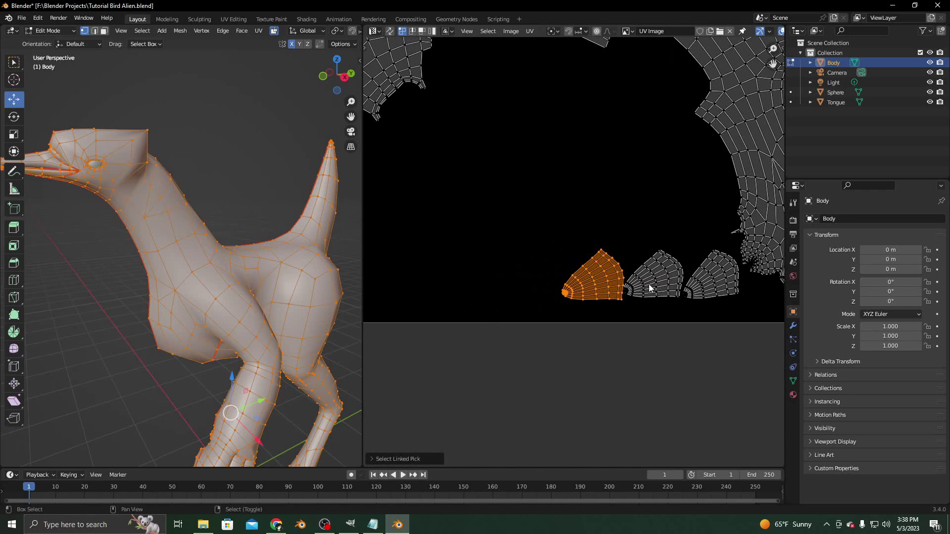
pyautogui.press('l')
pyautogui.press('l')
pyautogui.scroll(-3, 692, 288)
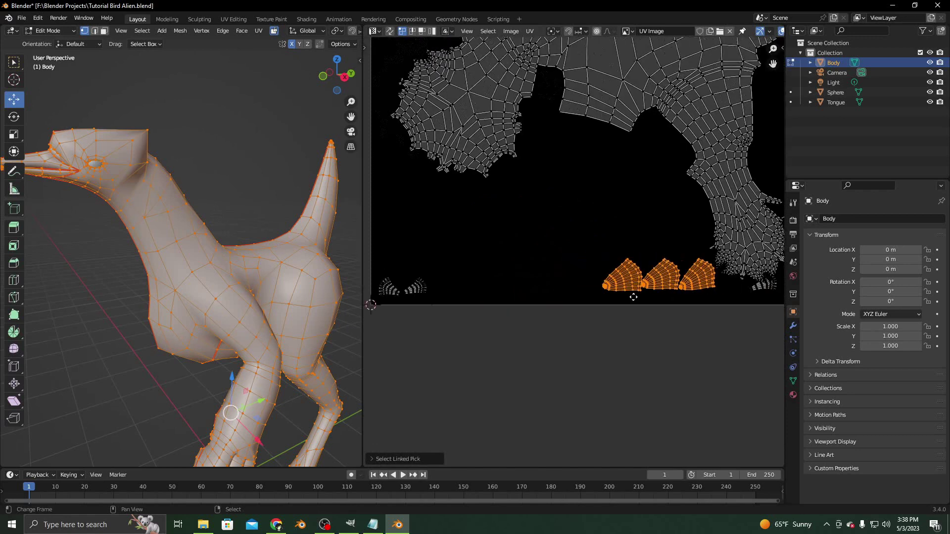
pyautogui.press('g')
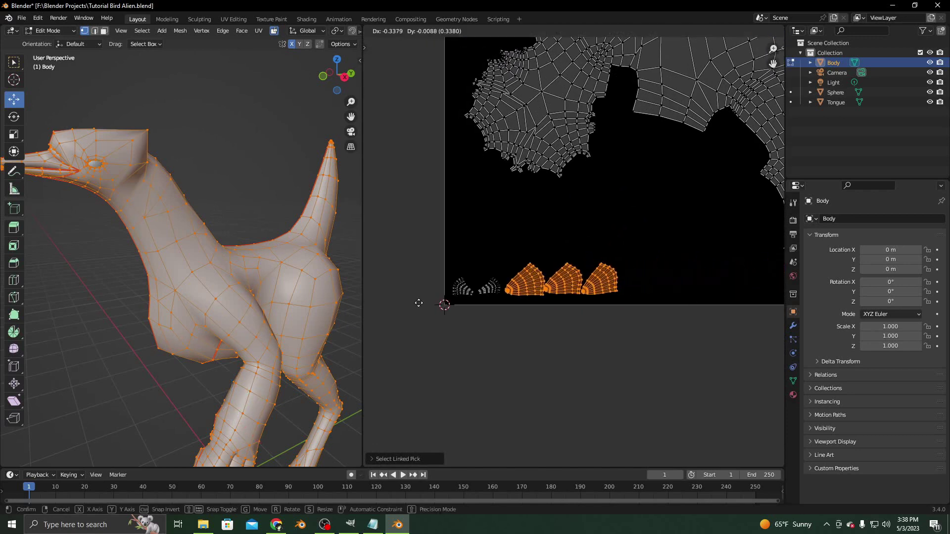
pyautogui.click(445, 302)
pyautogui.scroll(4, 594, 286)
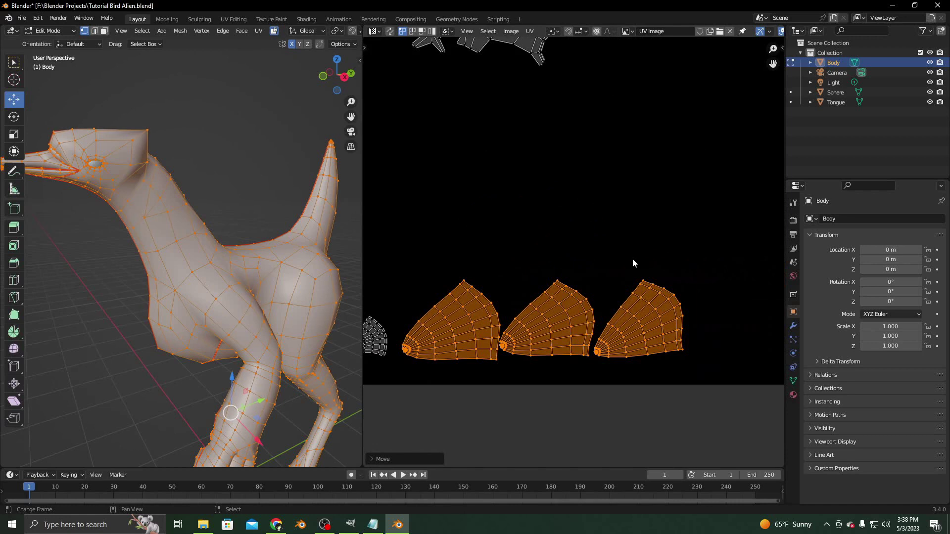
pyautogui.write('r-90')
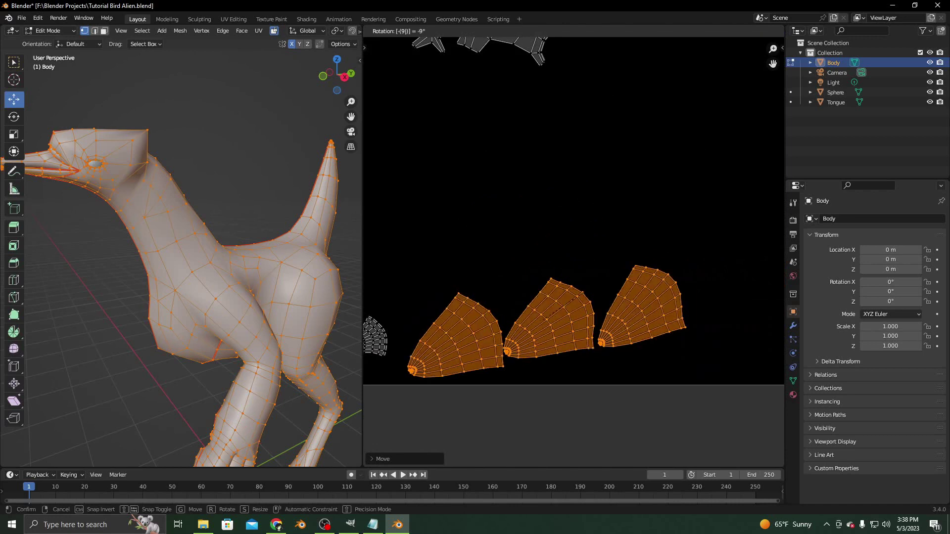
pyautogui.press('Escape')
# Step: Select the small fan island beneath the clawed foot and move it clear of the foot
pyautogui.scroll(-3, 625, 231)
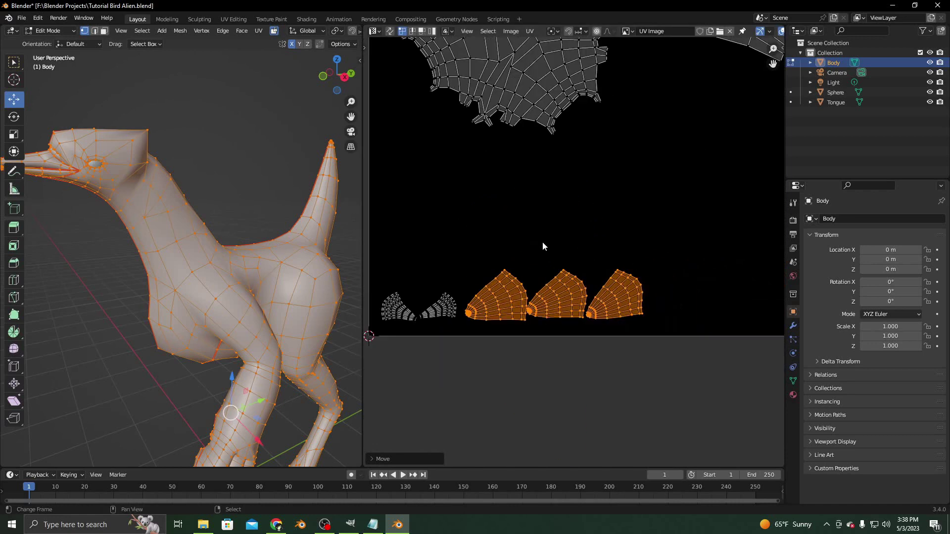
pyautogui.moveTo(660, 271); pyautogui.dragTo(366, 237, button='middle')
pyautogui.click(700, 281)
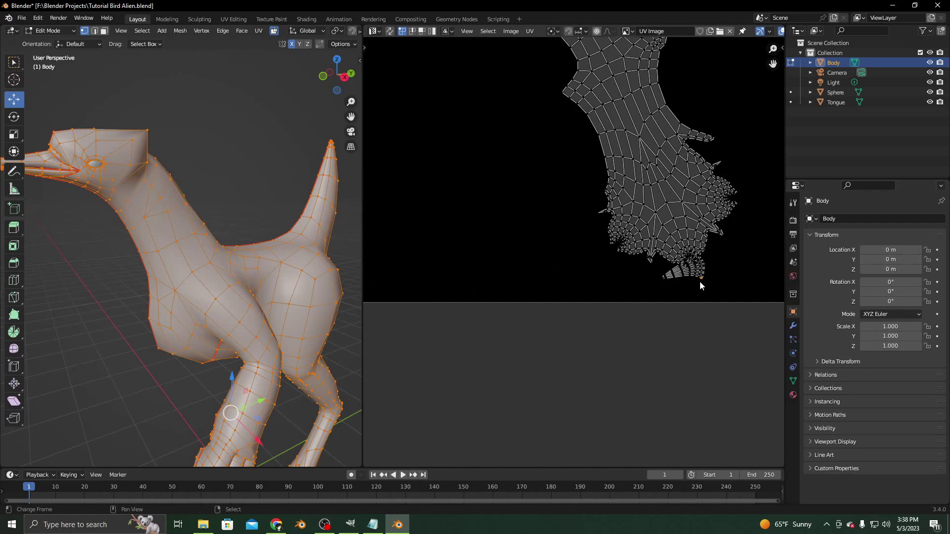
pyautogui.press('l')
pyautogui.scroll(-3, 551, 267)
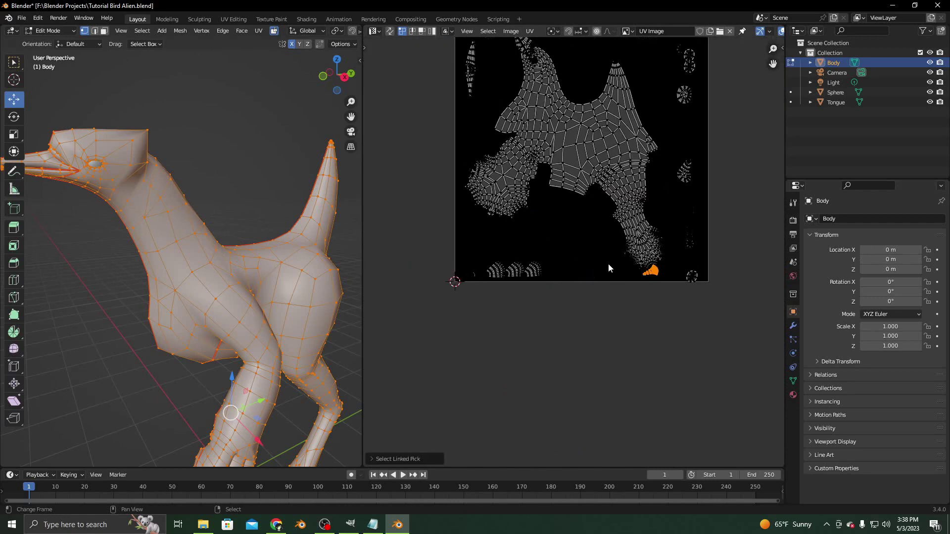
pyautogui.press('g')
pyautogui.click(642, 233)
pyautogui.moveTo(692, 246); pyautogui.dragTo(619, 269, button='middle')
pyautogui.scroll(5, 629, 267)
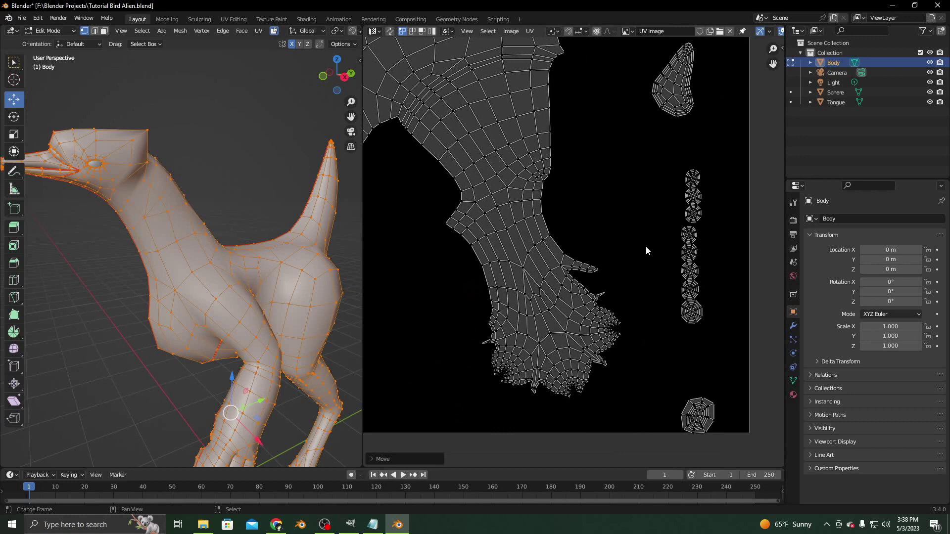
# Step: Move the selected small fan island above the pair of small fans and rotate it upright so its tip sits between them
pyautogui.scroll(-6, 631, 280)
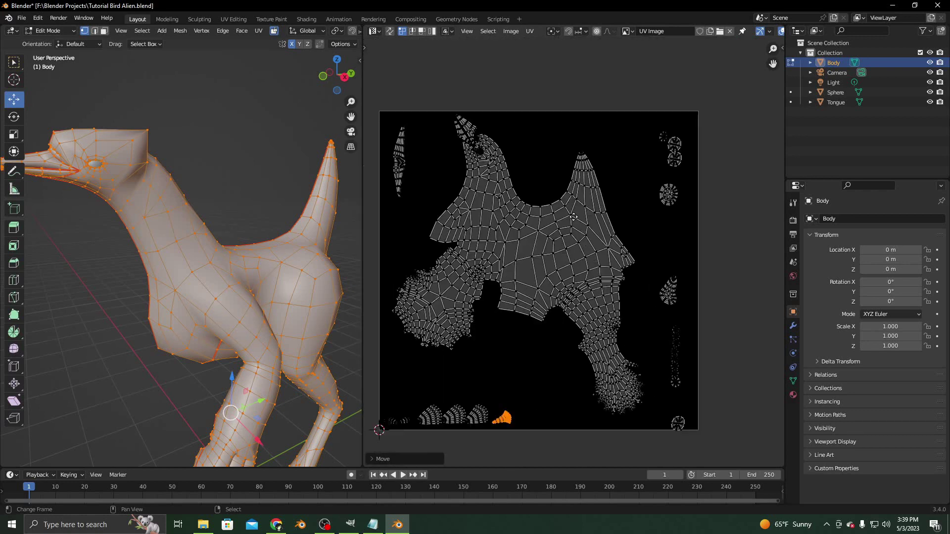
pyautogui.scroll(5, 478, 309)
pyautogui.moveTo(479, 309); pyautogui.dragTo(459, 68, button='middle')
pyautogui.moveTo(658, 335); pyautogui.dragTo(622, 281, button='middle')
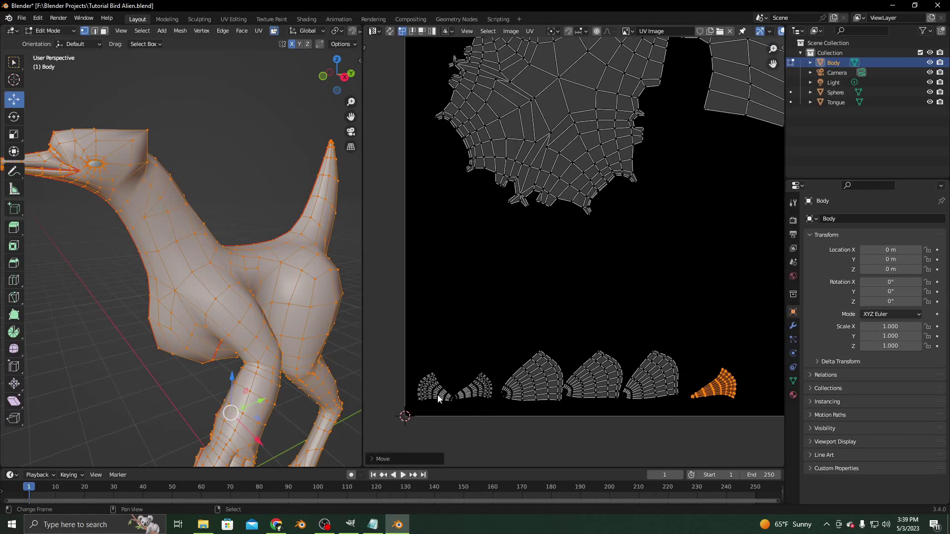
pyautogui.press('g')
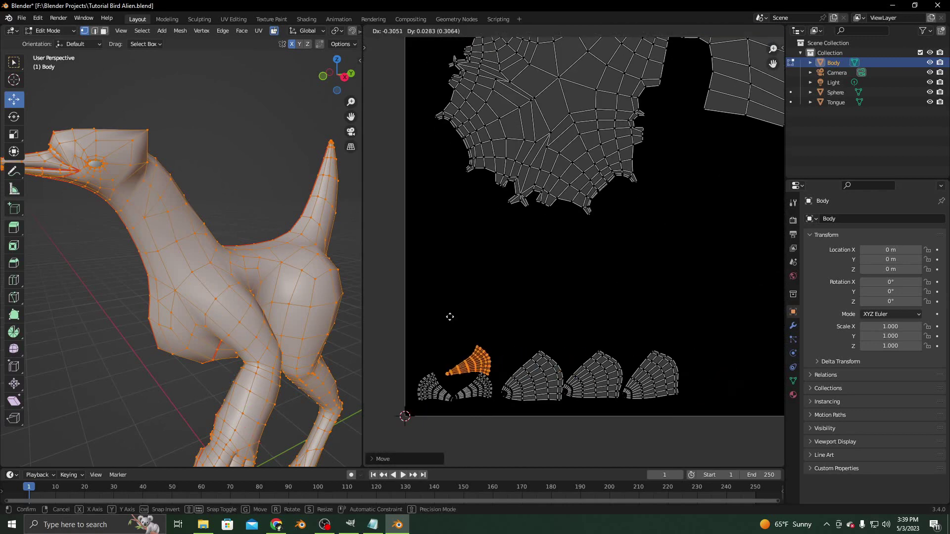
pyautogui.press('r')
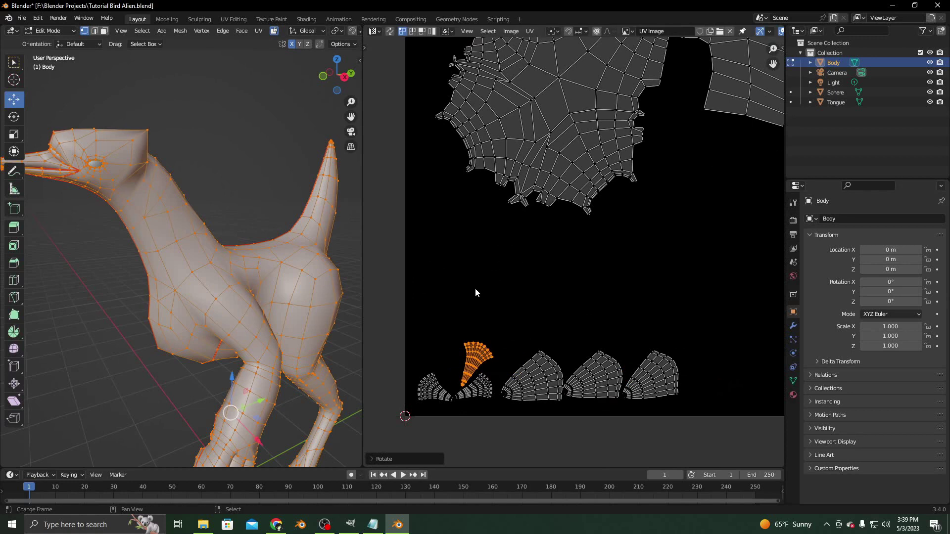
pyautogui.click(473, 292)
# Step: Move the lowest disc of the disc column into the UV square's lower right corner and nudge the larger disc away from it
pyautogui.scroll(-5, 720, 323)
pyautogui.moveTo(720, 322); pyautogui.dragTo(493, 324, button='middle')
pyautogui.press('l')
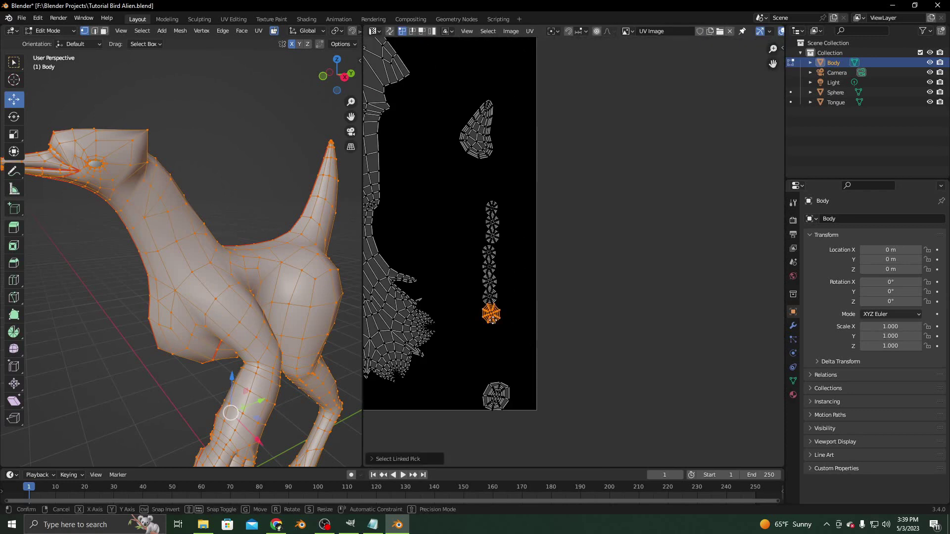
pyautogui.press('g')
pyautogui.click(525, 408)
pyautogui.click(503, 395)
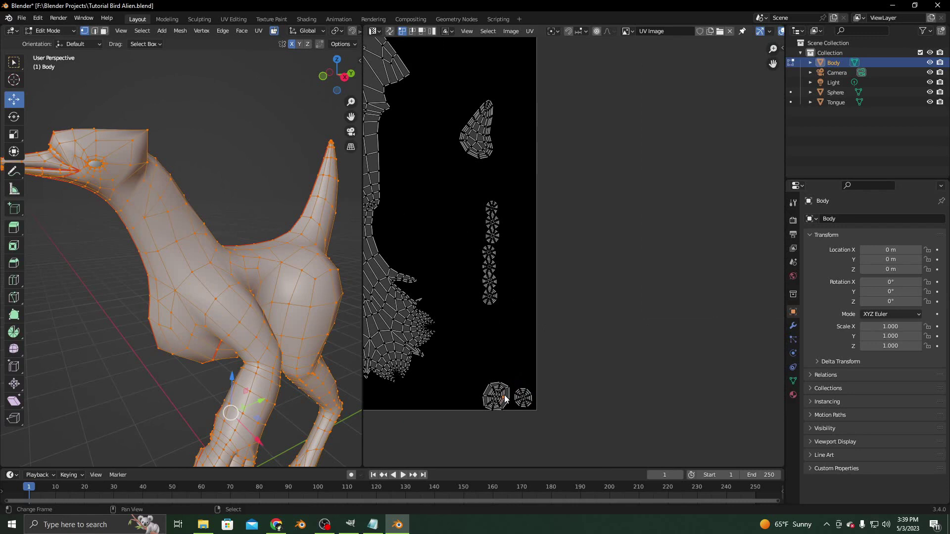
pyautogui.press('l')
pyautogui.press('g')
pyautogui.click(501, 391)
pyautogui.hotkey('alt', 'a')
pyautogui.press('b')
pyautogui.moveTo(472, 187); pyautogui.dragTo(526, 342)
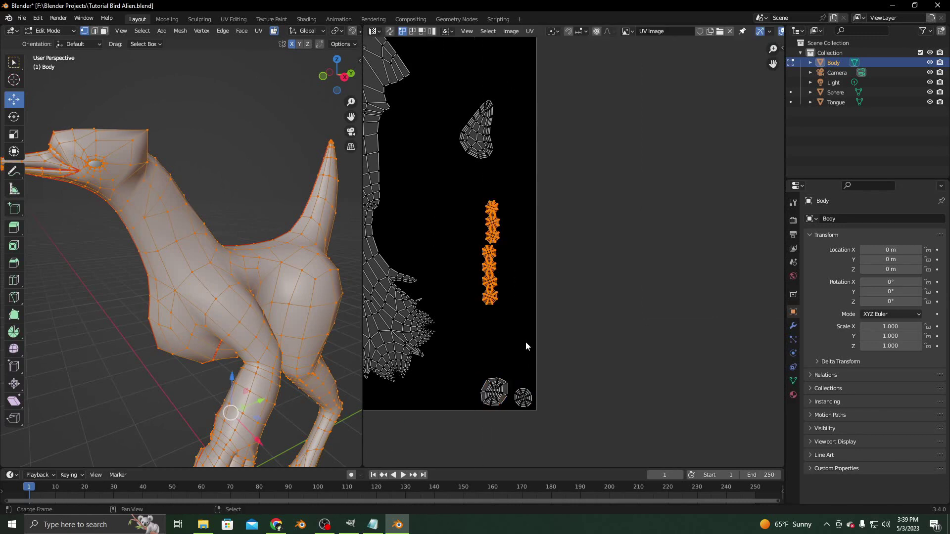
pyautogui.press('h')
pyautogui.hotkey('alt', 'h')
pyautogui.hotkey('alt', 'a')
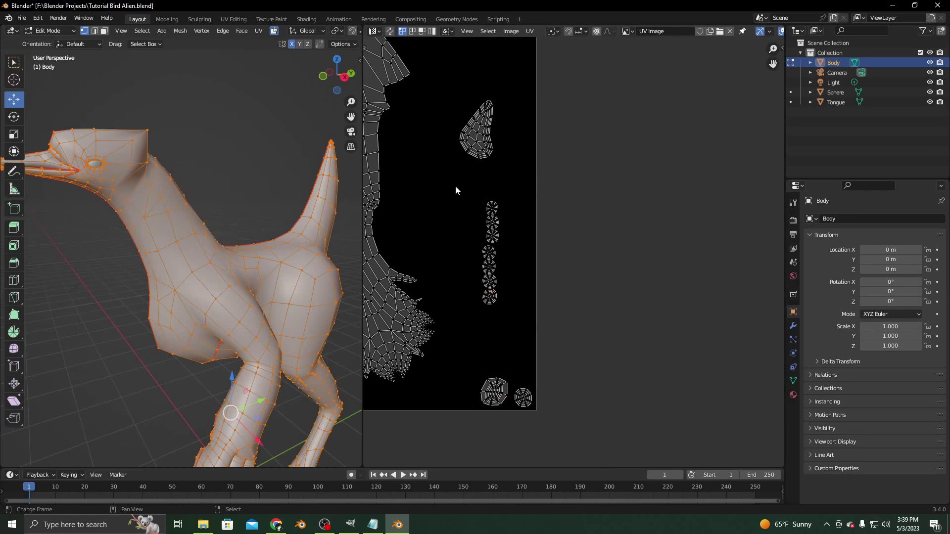
# Step: Select the whole column of small discs and move it directly above the disc in the UV square's lower right corner
pyautogui.press('b')
pyautogui.moveTo(454, 180); pyautogui.dragTo(519, 342)
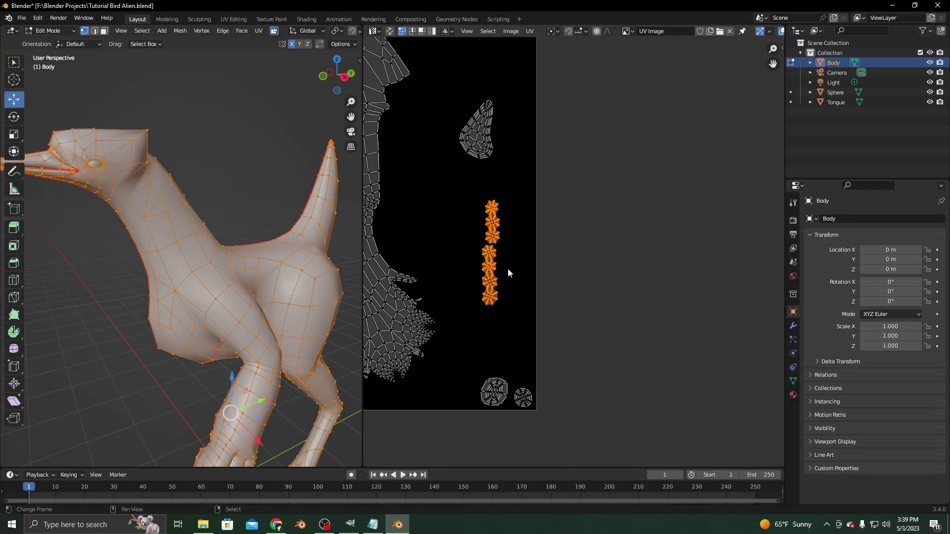
pyautogui.press('g')
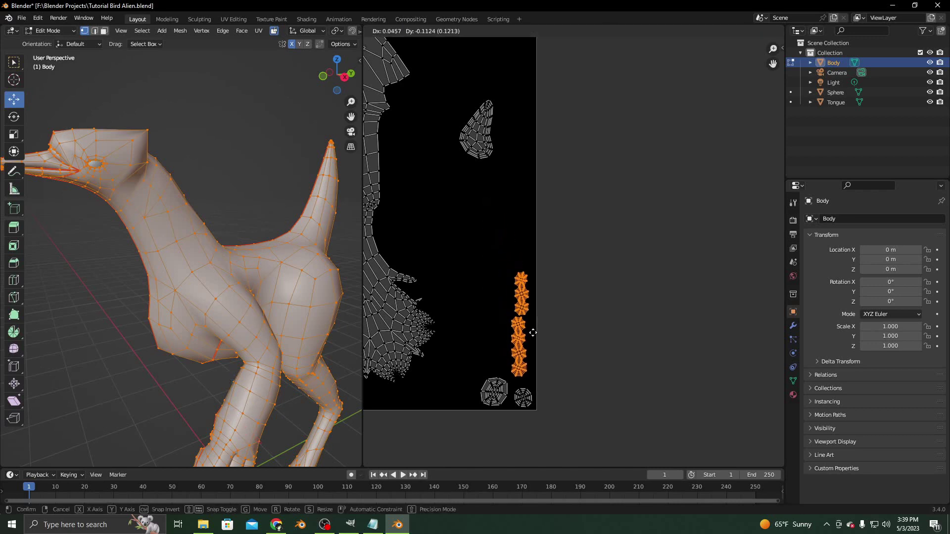
pyautogui.click(535, 339)
# Step: Select the curved, pointed island above the former disc column position and move it directly above the larger disc in the lower right corner
pyautogui.click(478, 151)
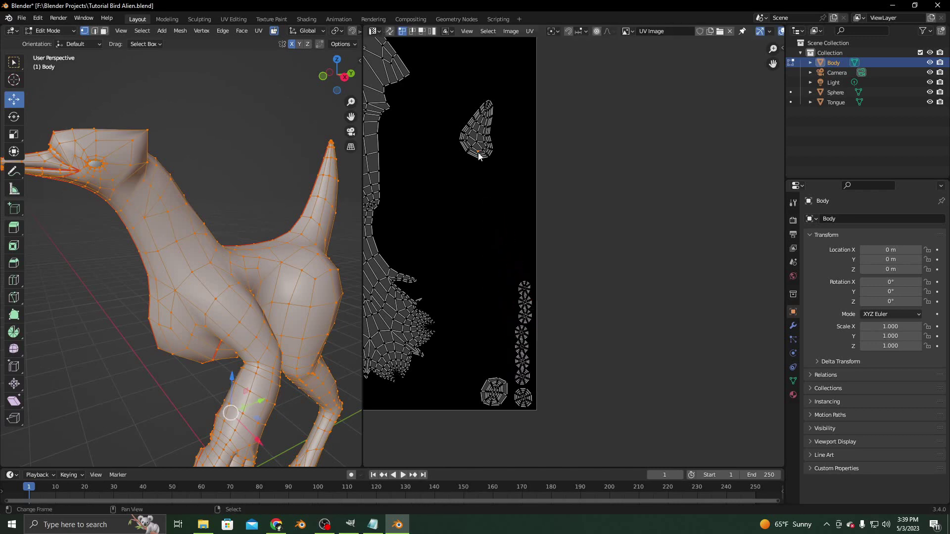
pyautogui.press('l')
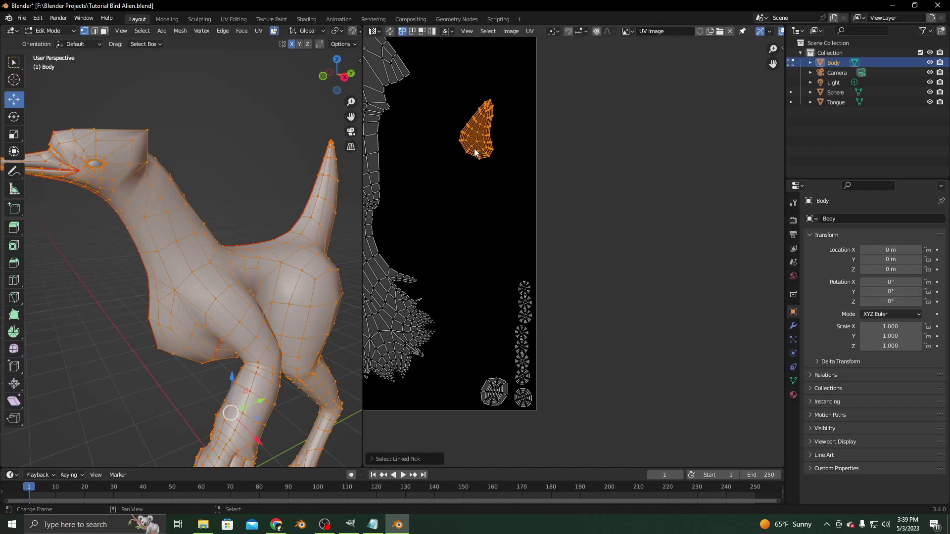
pyautogui.press('g')
pyautogui.scroll(-4, 486, 313)
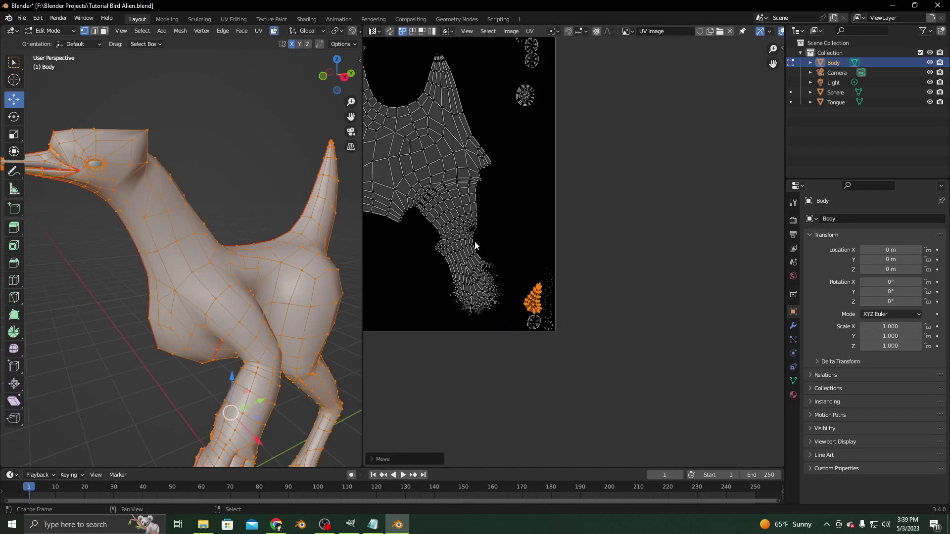
# Step: Select the four round islands in the UV square's upper right corner and move them down above the curved, pointed island
pyautogui.moveTo(505, 207); pyautogui.dragTo(514, 315, button='middle')
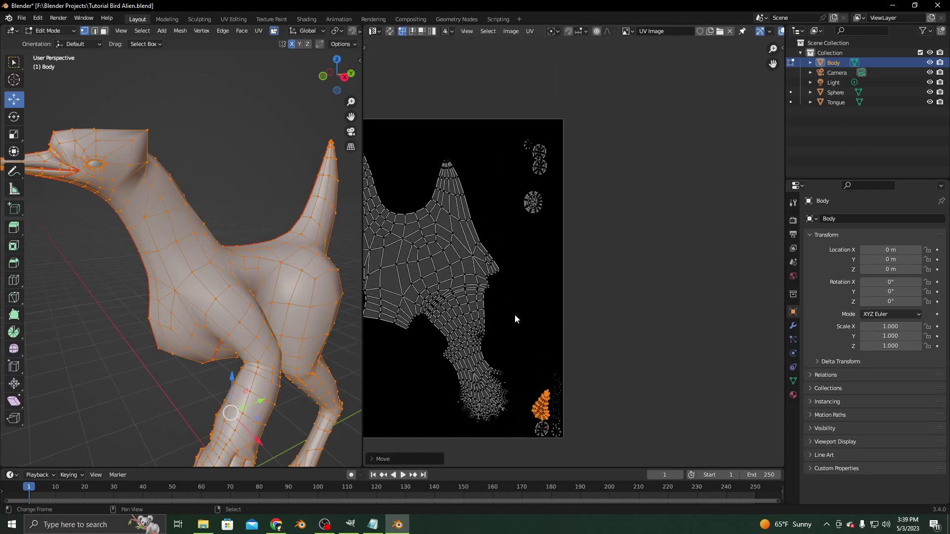
pyautogui.click(514, 149)
pyautogui.press('b')
pyautogui.moveTo(506, 117); pyautogui.dragTo(598, 285)
pyautogui.press('g')
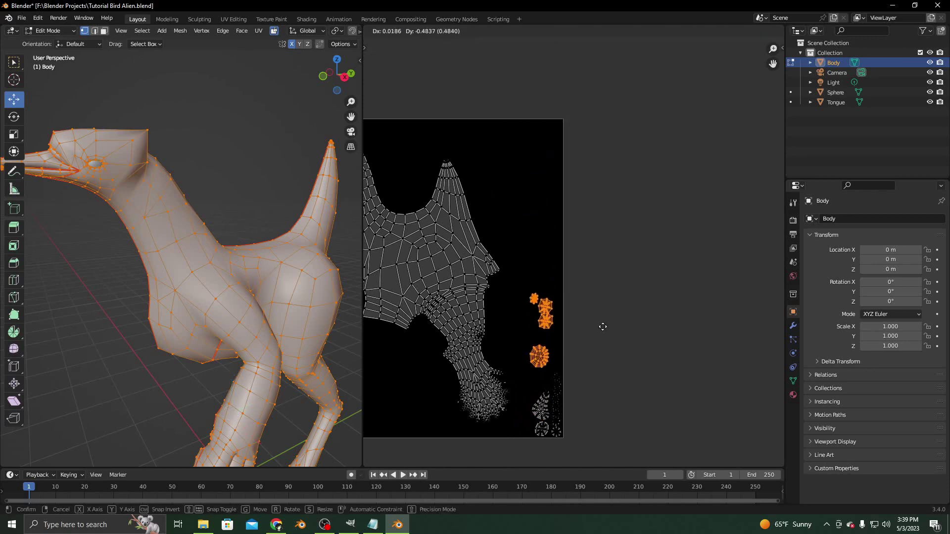
pyautogui.click(601, 345)
# Step: Move the lower of the two touching medium discs down beside the large oval, close to the UV square's edge
pyautogui.scroll(4, 581, 369)
pyautogui.moveTo(582, 374); pyautogui.dragTo(585, 191, button='middle')
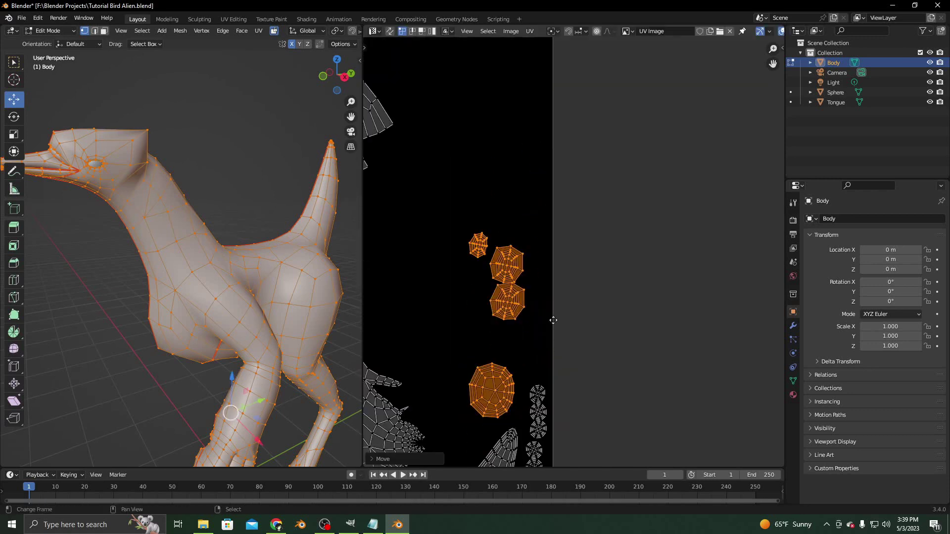
pyautogui.moveTo(553, 320); pyautogui.dragTo(566, 286, button='middle')
pyautogui.click(519, 267)
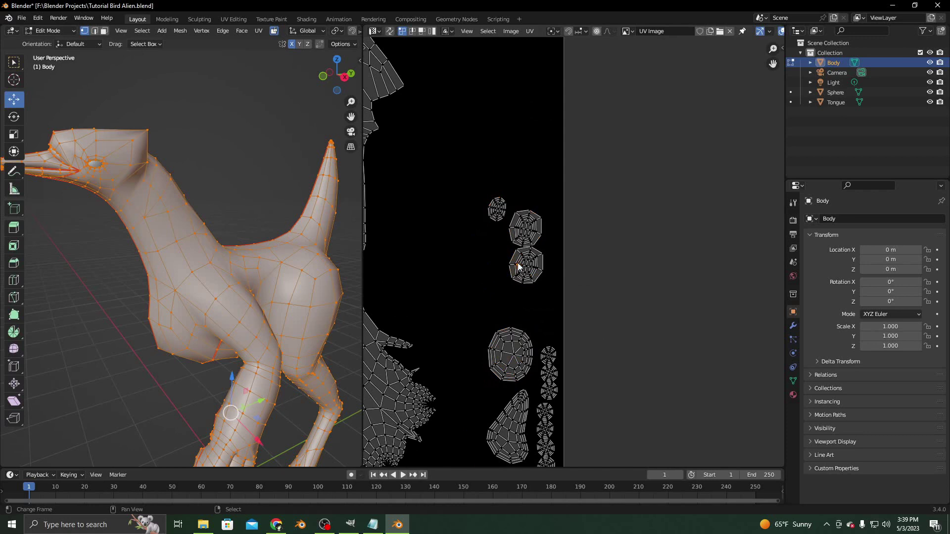
pyautogui.press('l')
pyautogui.press('g')
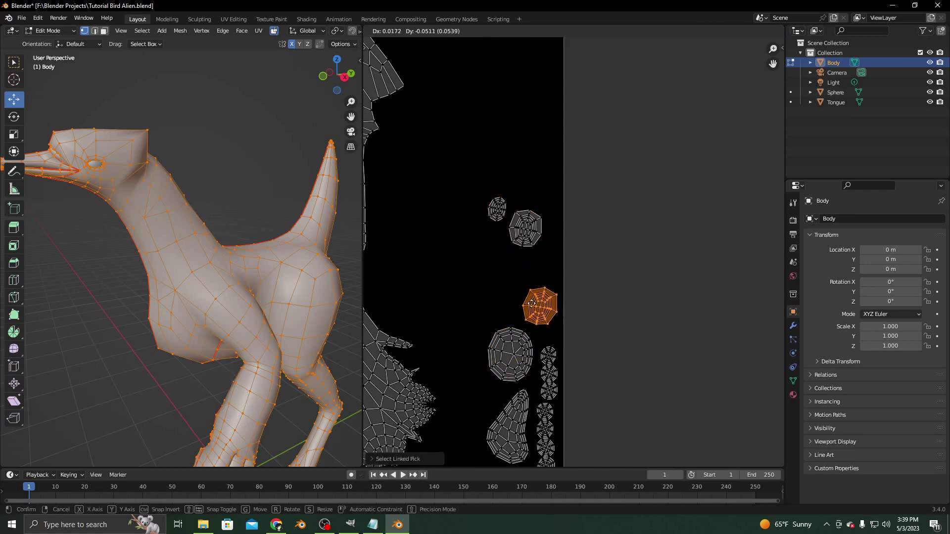
pyautogui.click(532, 303)
# Step: Place the other medium disc above the large oval beside its twin, and move the smallest disc just above the pair
pyautogui.click(531, 232)
pyautogui.press('l')
pyautogui.press('g')
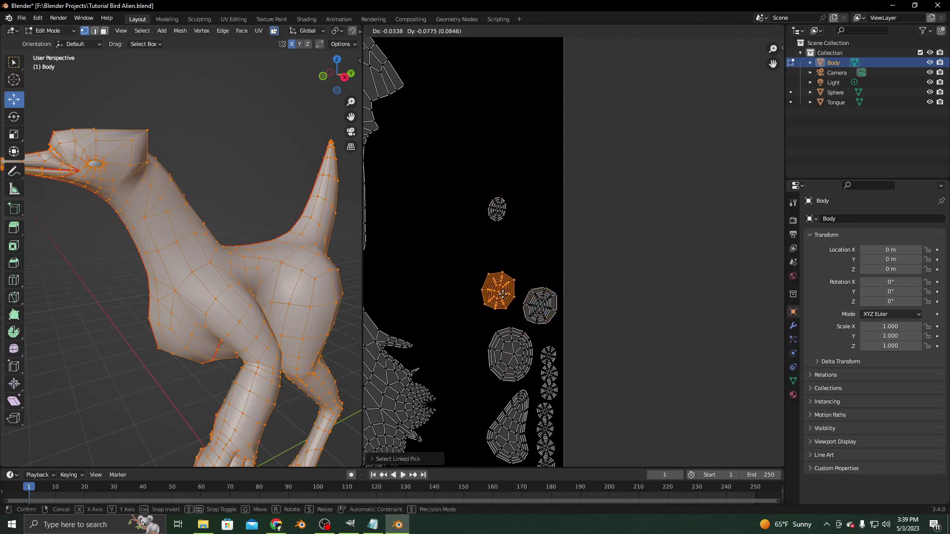
pyautogui.click(505, 303)
pyautogui.click(505, 204)
pyautogui.press('l')
pyautogui.press('g')
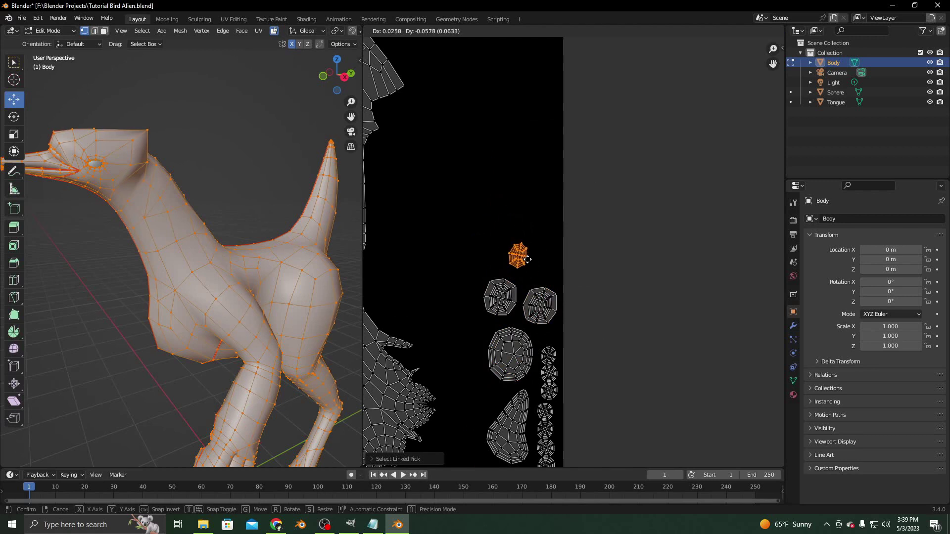
pyautogui.click(537, 267)
# Step: Select the main body island and review how all islands are laid out in the UV square
pyautogui.scroll(-4, 440, 279)
pyautogui.moveTo(440, 279); pyautogui.dragTo(565, 305, button='middle')
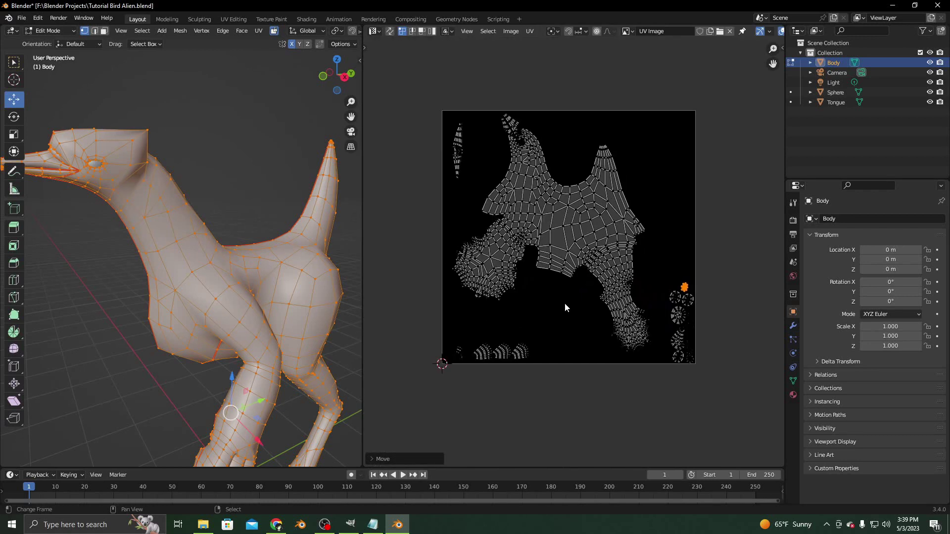
pyautogui.click(581, 238)
pyautogui.press('l')
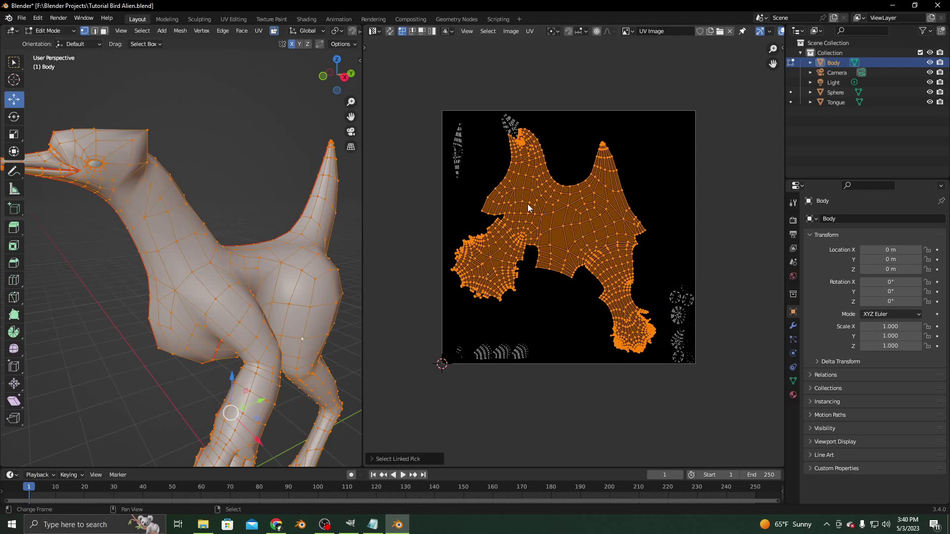
pyautogui.scroll(-1, 547, 296)
pyautogui.scroll(4, 548, 292)
pyautogui.scroll(-2, 539, 277)
pyautogui.scroll(-2, 536, 272)
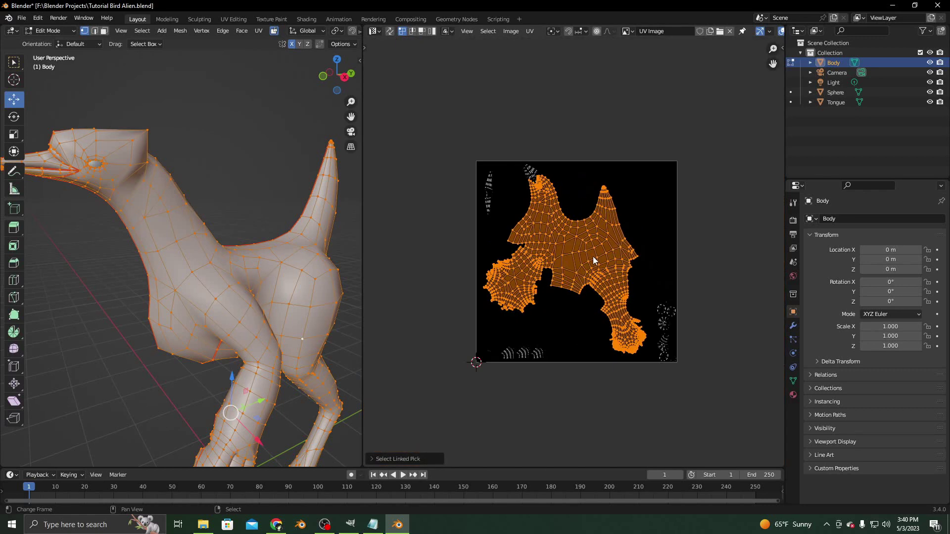
# Step: Select all UV islands and export the UV layout as "Tutorial Bird Alien Symmetrical UV.png" in the Blender Projects folder
pyautogui.press('a')
pyautogui.hotkey('alt', 'a')
pyautogui.press('a')
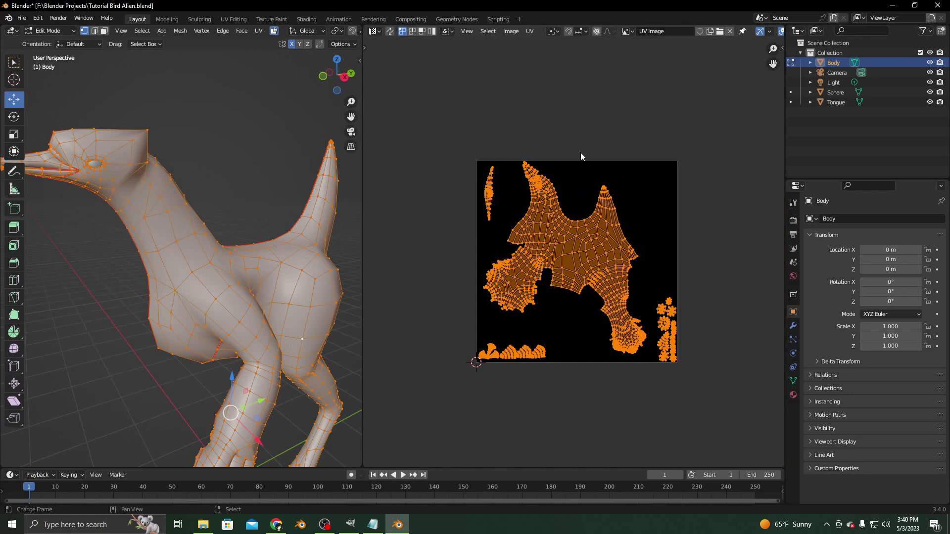
pyautogui.click(529, 32)
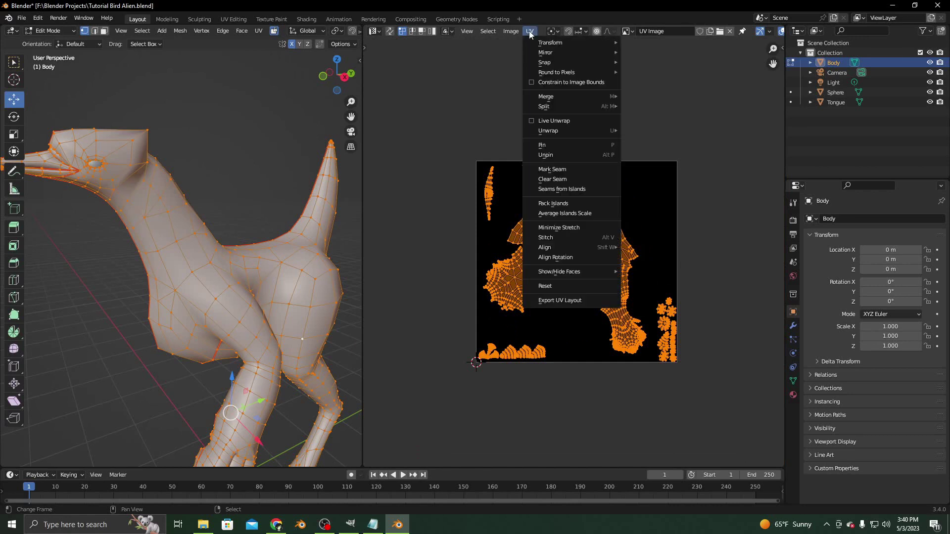
pyautogui.click(560, 301)
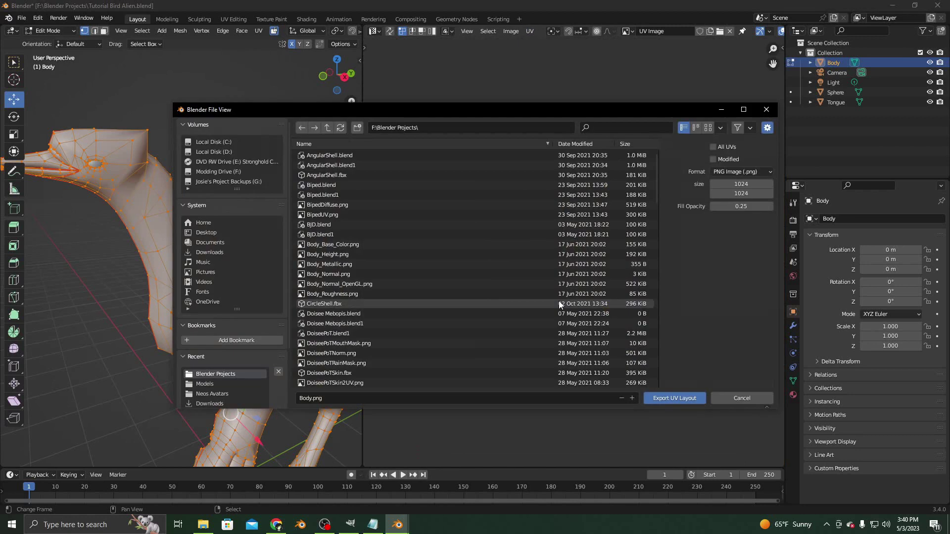
pyautogui.click(361, 400)
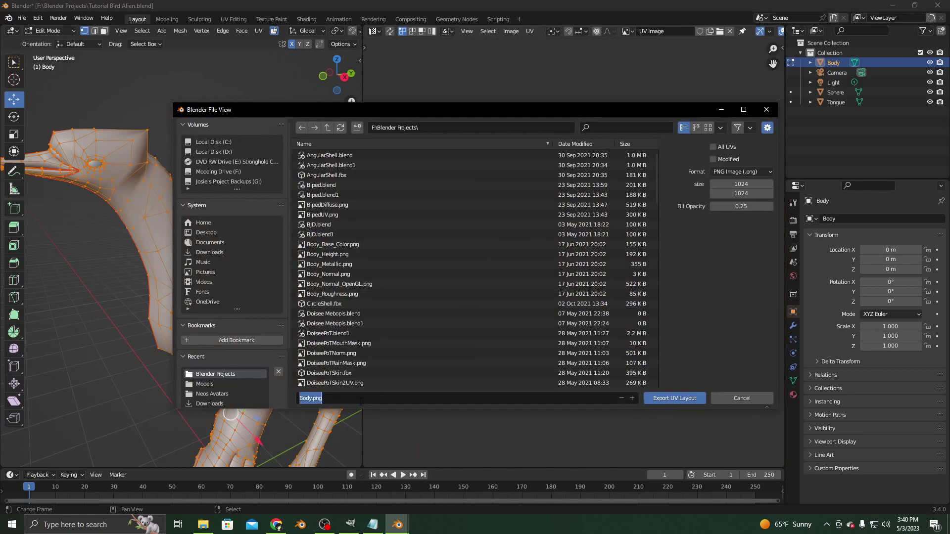
pyautogui.write('Tutorial Bird Alien Symmetrical UV')
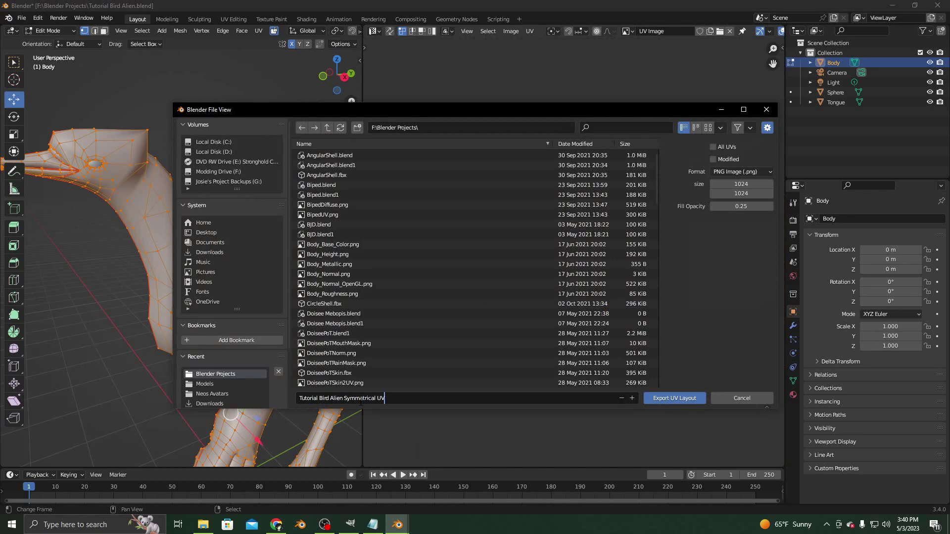
pyautogui.write('.png')
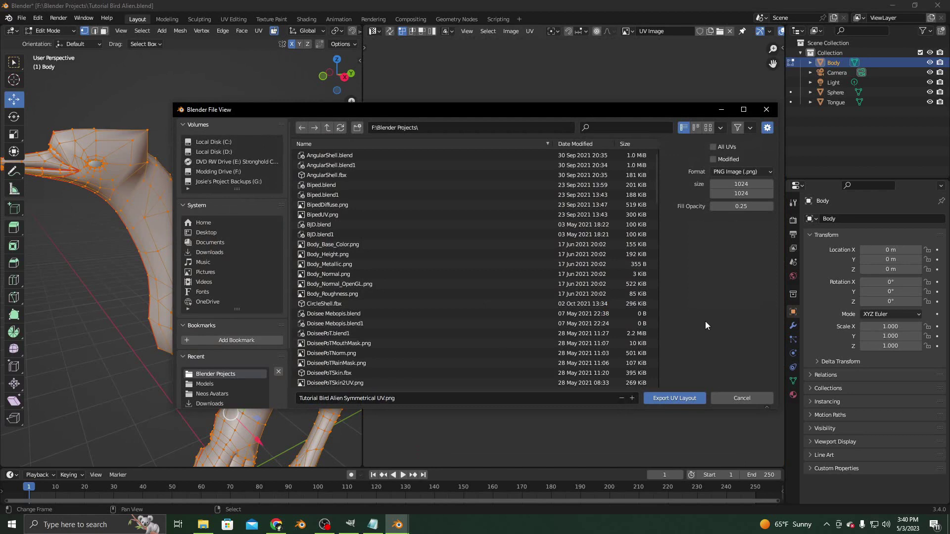
pyautogui.click(673, 398)
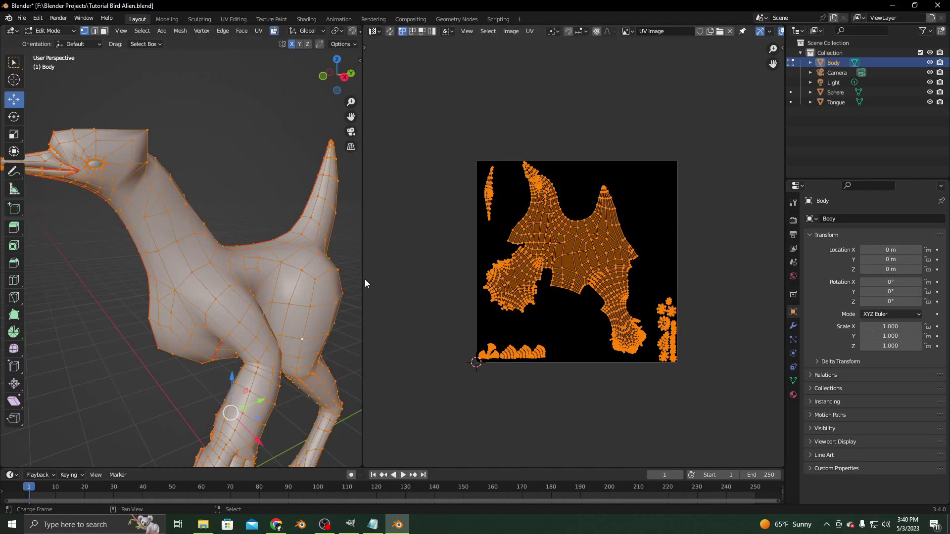
# Step: Widen the 3D viewport and inspect the half-body mesh from its outer side, open inner side and front
pyautogui.moveTo(364, 283); pyautogui.dragTo(653, 283)
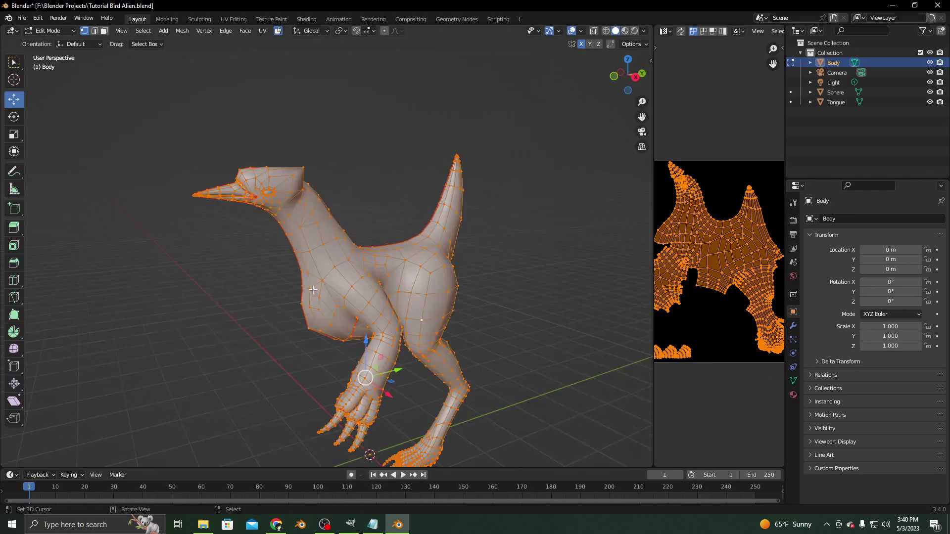
pyautogui.scroll(3, 312, 290)
pyautogui.moveTo(313, 289); pyautogui.dragTo(425, 282, button='middle')
pyautogui.scroll(-3, 286, 312)
pyautogui.scroll(3, 417, 280)
pyautogui.scroll(-3, 418, 280)
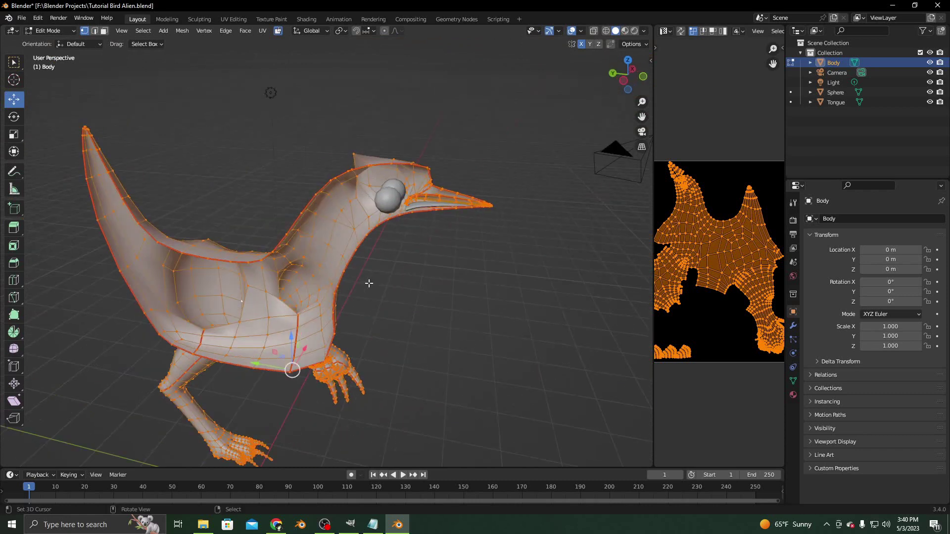
pyautogui.scroll(3, 369, 283)
pyautogui.scroll(-3, 331, 301)
pyautogui.moveTo(331, 302); pyautogui.dragTo(346, 318, button='middle')
pyautogui.scroll(-2, 297, 295)
pyautogui.scroll(-2, 435, 312)
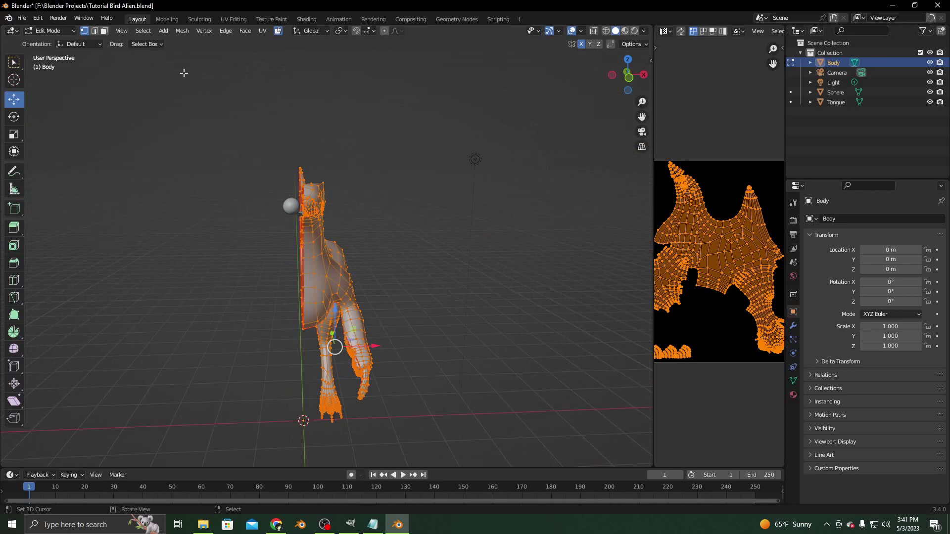
# Step: Symmetrize the half-body mesh in the +X to -X direction so it forms a full body
pyautogui.click(182, 31)
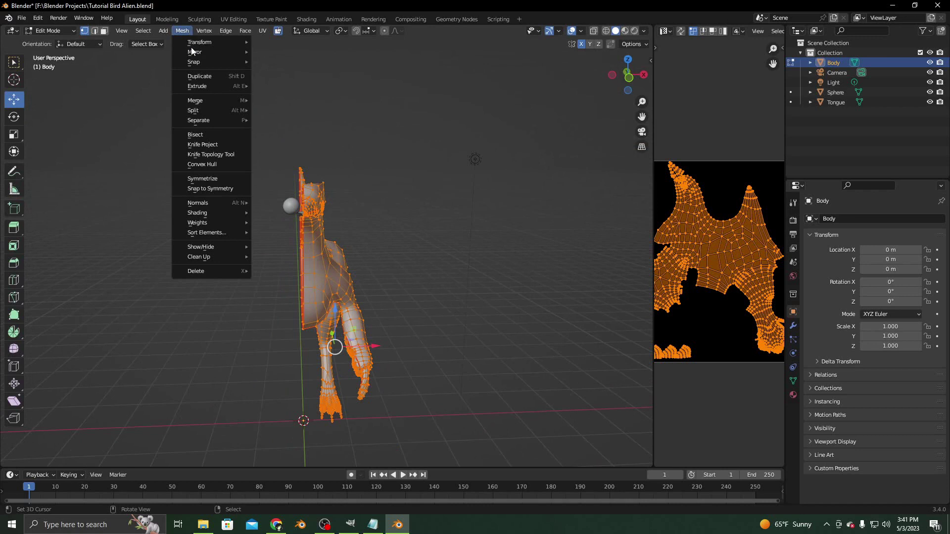
pyautogui.click(203, 178)
pyautogui.moveTo(309, 230); pyautogui.dragTo(328, 285, button='middle')
pyautogui.click(151, 445)
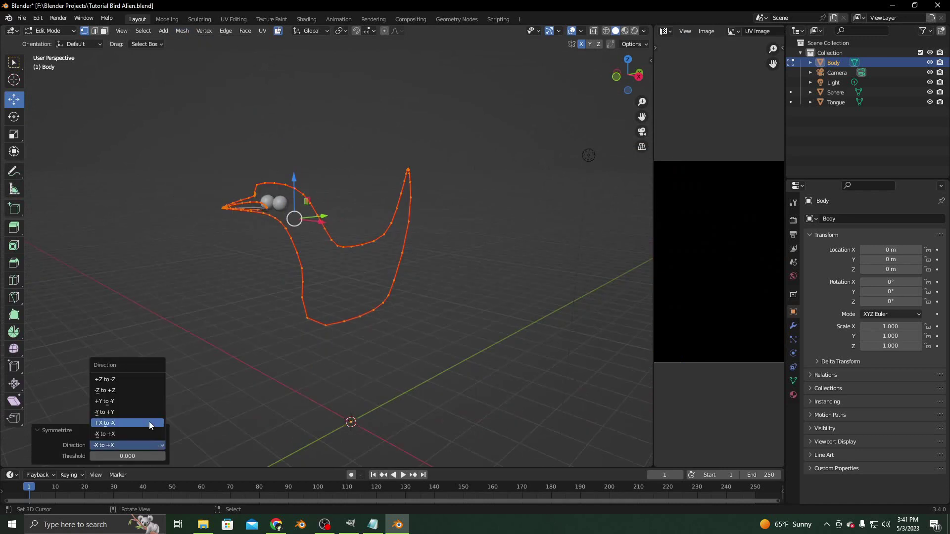
pyautogui.click(149, 422)
pyautogui.moveTo(267, 347); pyautogui.dragTo(296, 368, button='middle')
pyautogui.scroll(5, 366, 353)
pyautogui.scroll(-5, 365, 346)
pyautogui.scroll(5, 378, 340)
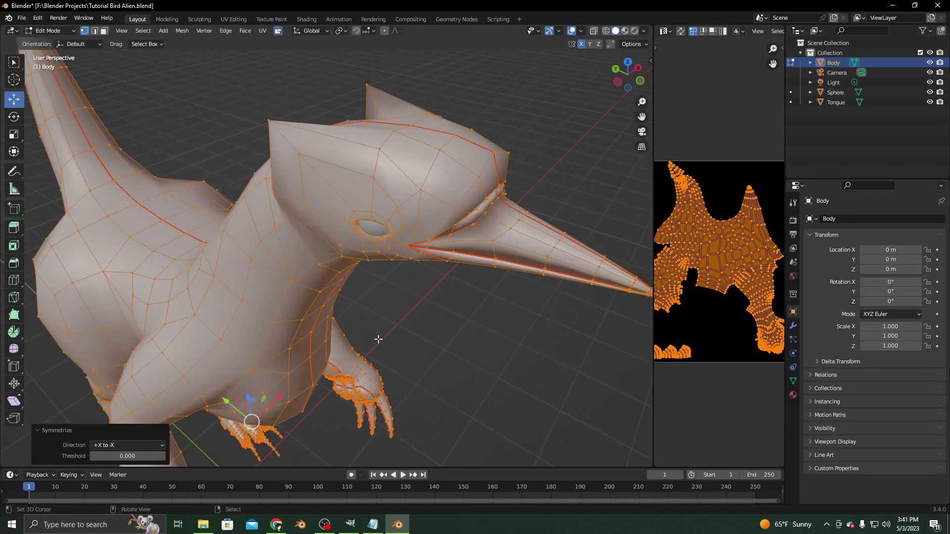
# Step: Select the edge loops running along the body's centreline, starting from the top of the beak, and clear their seam
pyautogui.keyDown('shift'); pyautogui.moveTo(349, 329); pyautogui.dragTo(252, 337, button='middle'); pyautogui.keyUp('shift')
pyautogui.scroll(4, 369, 256)
pyautogui.moveTo(385, 179); pyautogui.dragTo(335, 193, button='middle')
pyautogui.hotkey('alt', 'a')
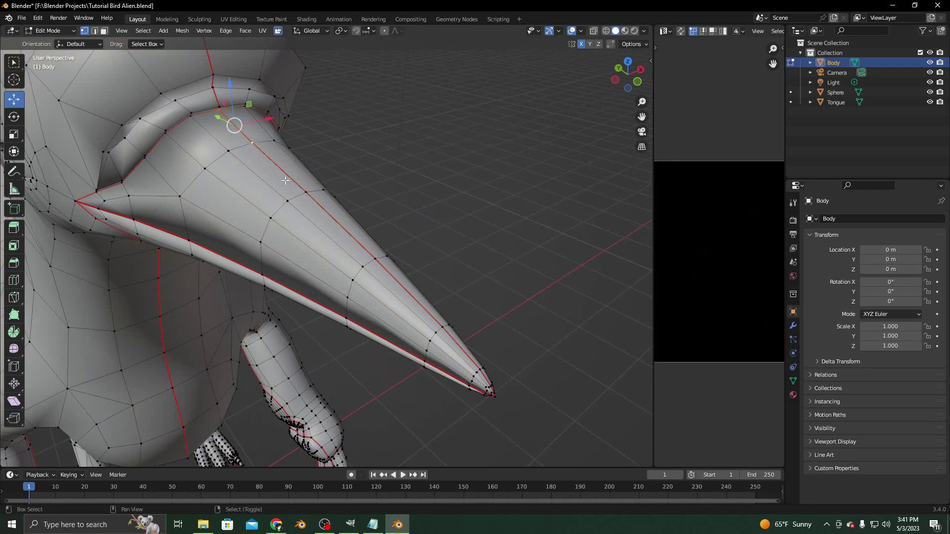
pyautogui.keyDown('shift'); pyautogui.click(305, 192); pyautogui.keyUp('shift')
pyautogui.keyDown('shift'); pyautogui.click(375, 259); pyautogui.keyUp('shift')
pyautogui.keyDown('shift'); pyautogui.click(442, 329); pyautogui.keyUp('shift')
pyautogui.click(143, 31)
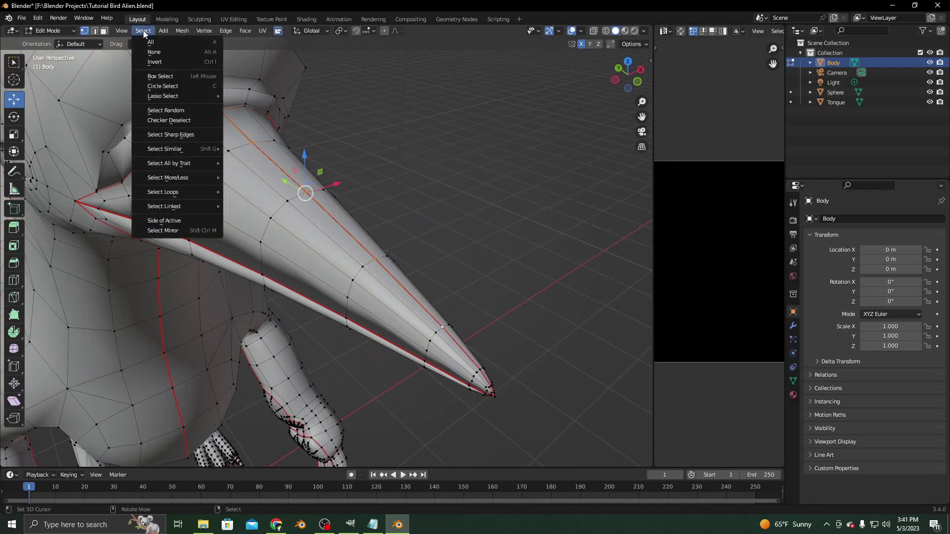
pyautogui.moveTo(174, 192)
pyautogui.click(253, 192)
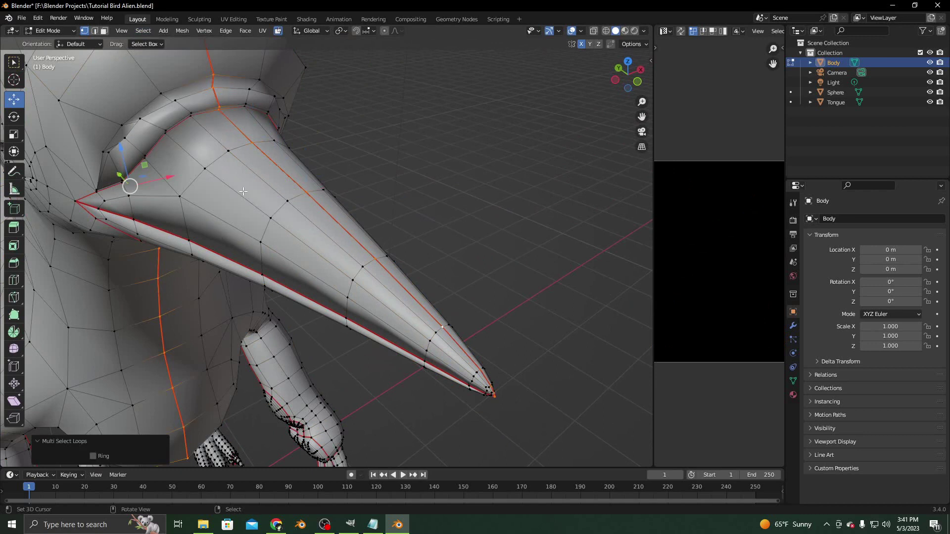
pyautogui.scroll(-6, 245, 198)
pyautogui.hotkey('ctrl', 'e')
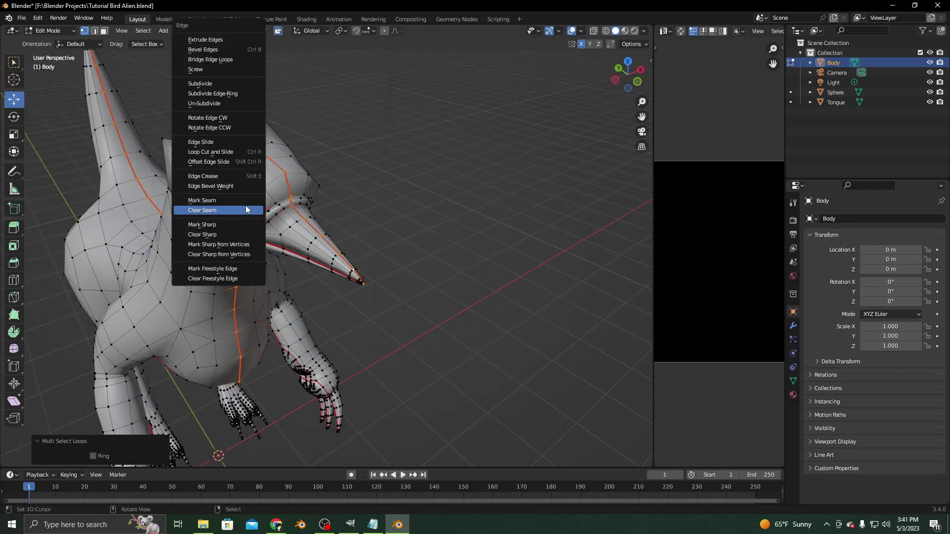
pyautogui.click(243, 210)
# Step: Select only the front centreline edges from beneath the beak down the throat and chest to the belly
pyautogui.moveTo(267, 290); pyautogui.dragTo(266, 219, button='middle')
pyautogui.scroll(-3, 267, 219)
pyautogui.moveTo(270, 282); pyautogui.dragTo(263, 262, button='middle')
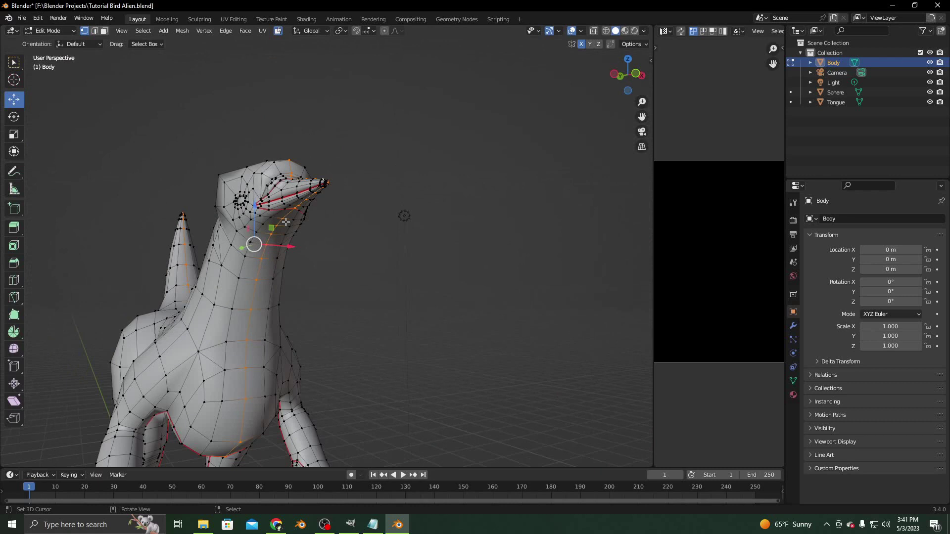
pyautogui.keyDown('shift'); pyautogui.click(262, 258); pyautogui.keyUp('shift')
pyautogui.keyDown('shift'); pyautogui.click(257, 279); pyautogui.keyUp('shift')
pyautogui.keyDown('shift'); pyautogui.click(251, 308); pyautogui.keyUp('shift')
pyautogui.keyDown('shift'); pyautogui.click(246, 340); pyautogui.keyUp('shift')
pyautogui.keyDown('shift'); pyautogui.click(245, 368); pyautogui.keyUp('shift')
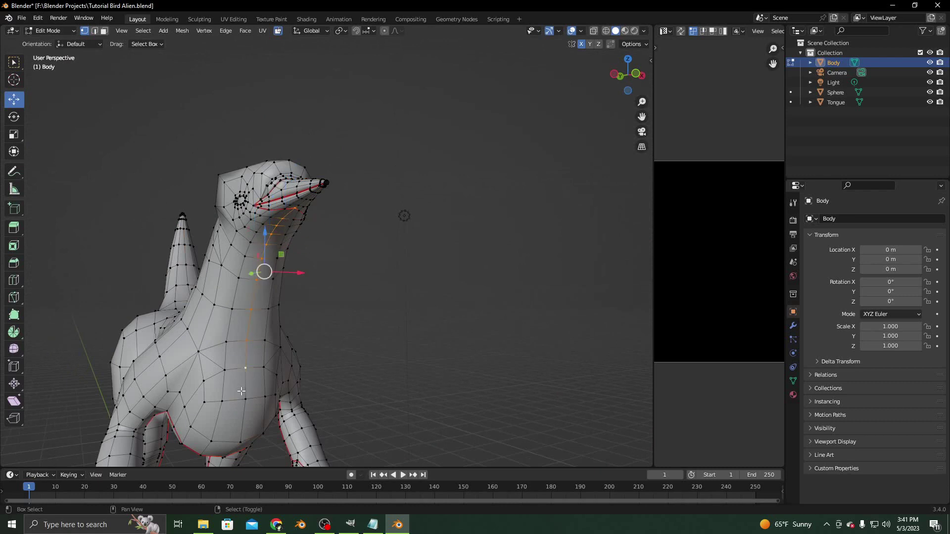
pyautogui.keyDown('shift'); pyautogui.click(245, 399); pyautogui.keyUp('shift')
pyautogui.keyDown('shift'); pyautogui.click(240, 439); pyautogui.keyUp('shift')
# Step: Extend the centreline selection along the underside and up the back of the tail to its tip, and mark it as a seam
pyautogui.moveTo(240, 432); pyautogui.dragTo(319, 337, button='middle')
pyautogui.keyDown('shift'); pyautogui.click(250, 376); pyautogui.keyUp('shift')
pyautogui.keyDown('shift'); pyautogui.click(239, 386); pyautogui.keyUp('shift')
pyautogui.keyDown('shift'); pyautogui.click(322, 339); pyautogui.keyUp('shift')
pyautogui.keyDown('shift'); pyautogui.click(319, 316); pyautogui.keyUp('shift')
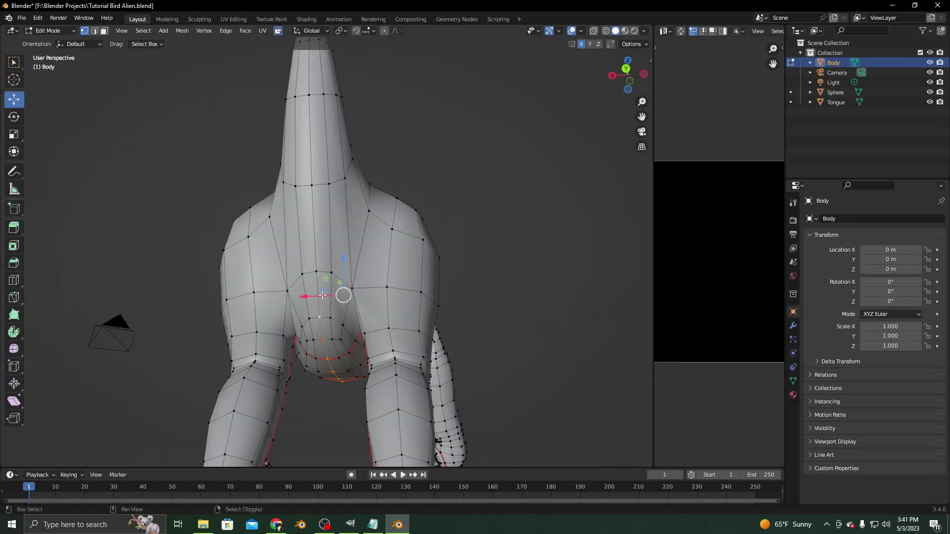
pyautogui.keyDown('shift'); pyautogui.click(316, 271); pyautogui.keyUp('shift')
pyautogui.keyDown('shift'); pyautogui.click(311, 185); pyautogui.keyUp('shift')
pyautogui.moveTo(311, 97); pyautogui.dragTo(293, 288, button='middle')
pyautogui.keyDown('shift'); pyautogui.click(293, 285); pyautogui.keyUp('shift')
pyautogui.keyDown('shift'); pyautogui.click(292, 230); pyautogui.keyUp('shift')
pyautogui.keyDown('shift'); pyautogui.click(292, 200); pyautogui.keyUp('shift')
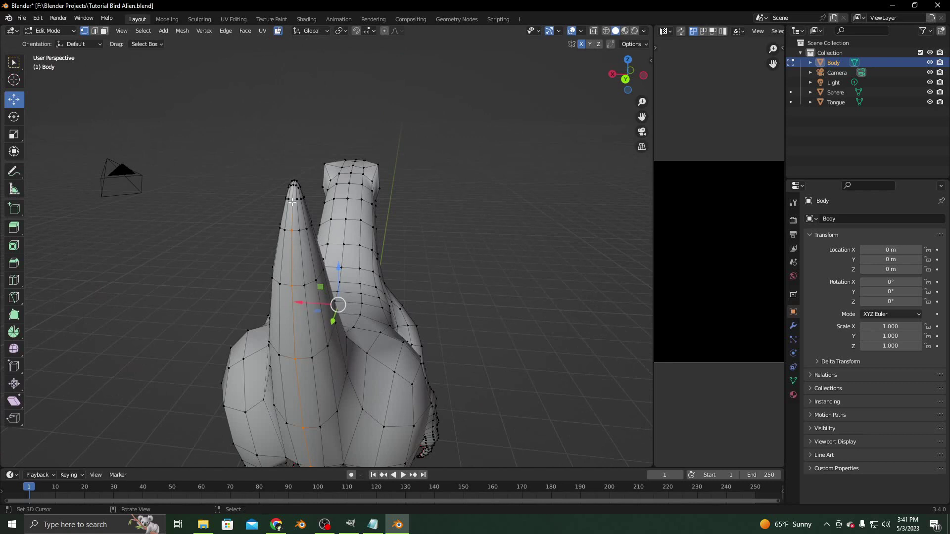
pyautogui.moveTo(292, 200); pyautogui.dragTo(293, 279, button='middle')
pyautogui.keyDown('shift'); pyautogui.click(299, 394); pyautogui.keyUp('shift')
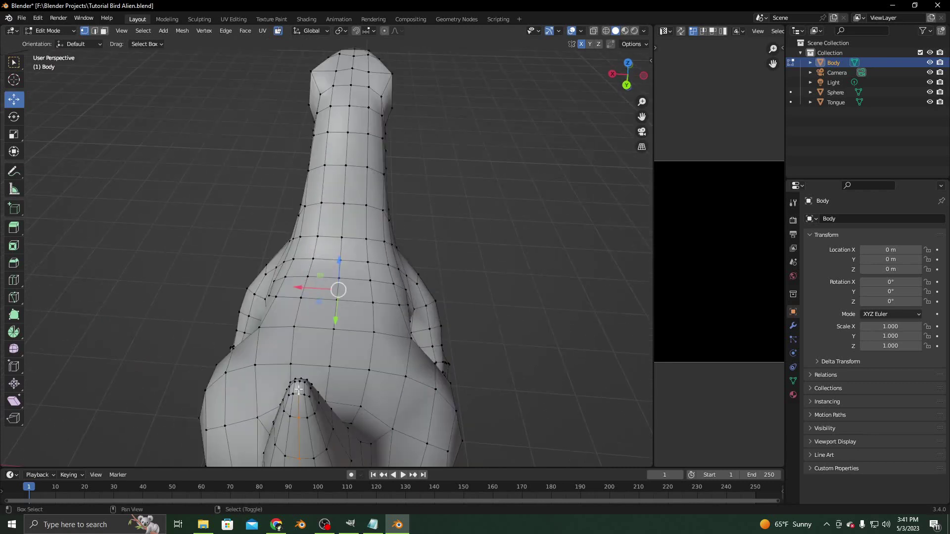
pyautogui.keyDown('shift'); pyautogui.click(300, 382); pyautogui.keyUp('shift')
pyautogui.hotkey('ctrl', 'e')
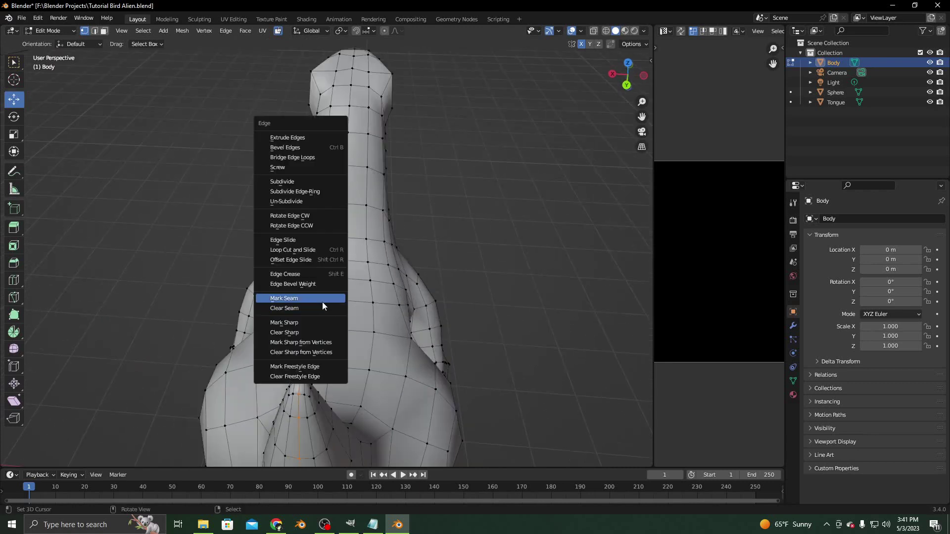
pyautogui.click(322, 302)
# Step: Inspect the underside seam and the beak area from several angles, including in wireframe shading
pyautogui.scroll(-6, 321, 302)
pyautogui.moveTo(321, 301); pyautogui.dragTo(346, 257, button='middle')
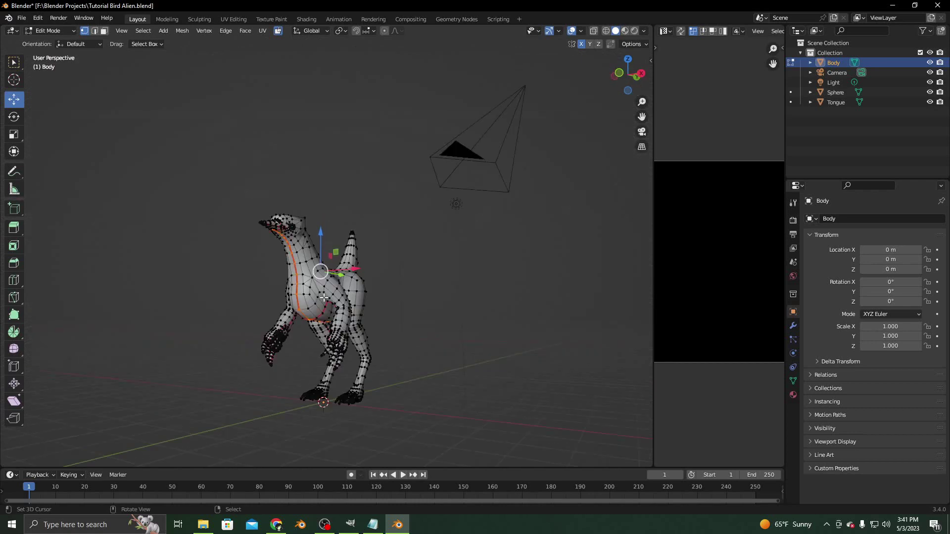
pyautogui.scroll(7, 331, 293)
pyautogui.scroll(4, 330, 293)
pyautogui.scroll(-7, 303, 303)
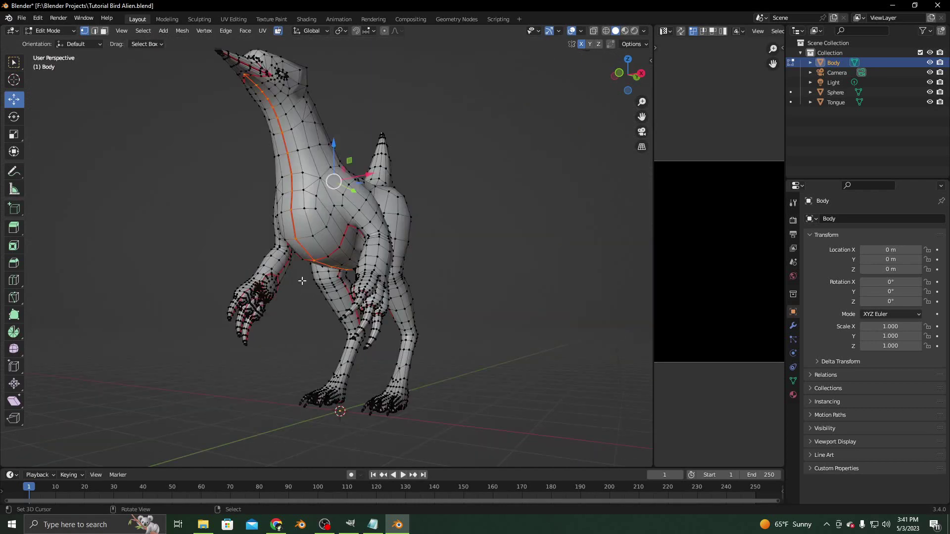
pyautogui.scroll(2, 290, 280)
pyautogui.moveTo(290, 280); pyautogui.dragTo(331, 293, button='middle')
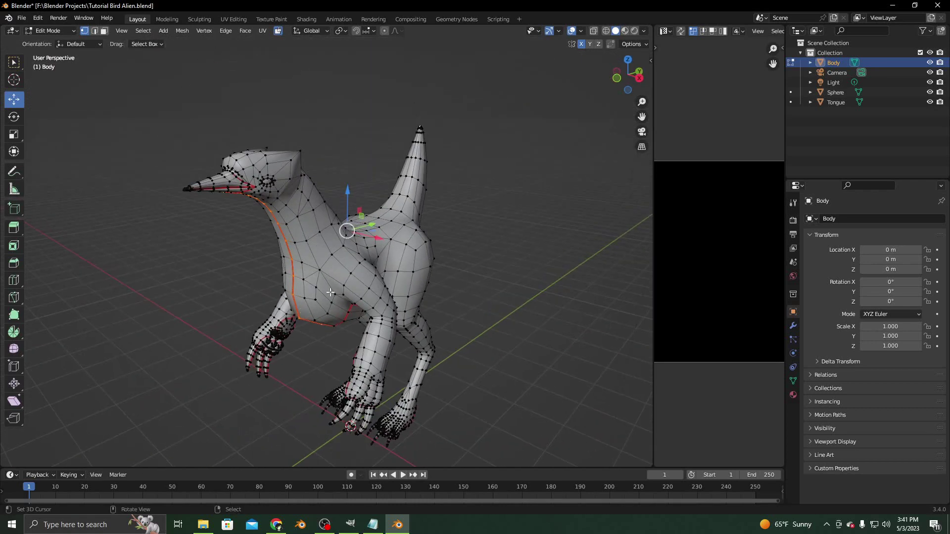
pyautogui.scroll(1, 256, 252)
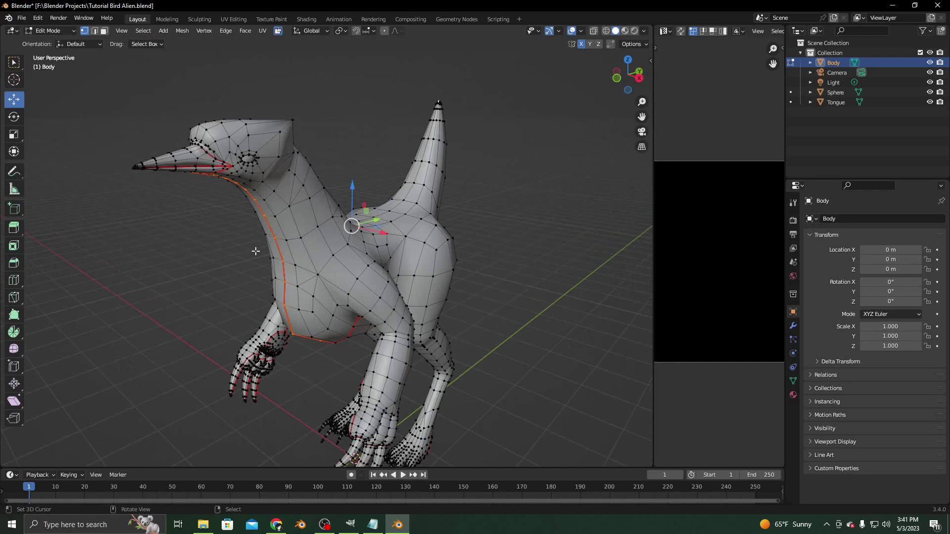
pyautogui.press('z')
pyautogui.click(237, 254)
pyautogui.scroll(6, 297, 308)
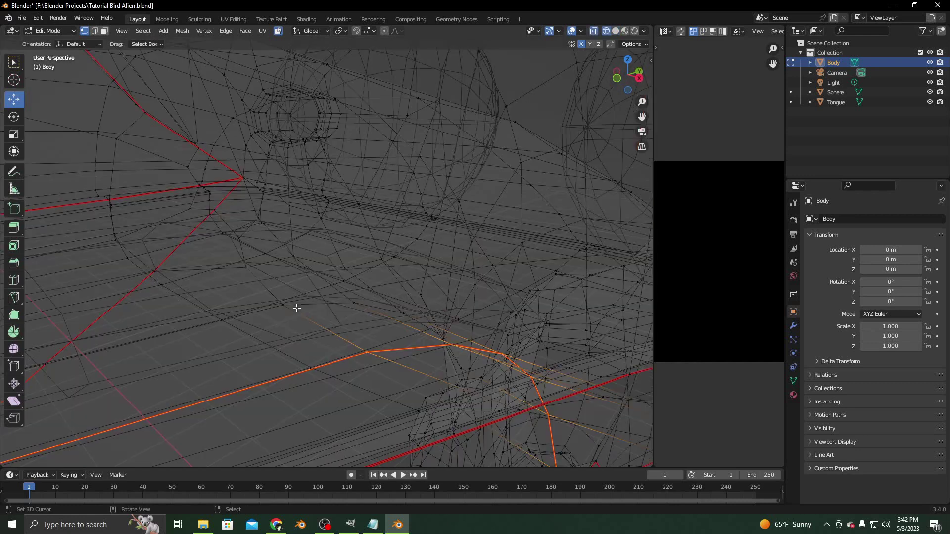
pyautogui.scroll(-6, 297, 307)
pyautogui.press('z')
pyautogui.click(361, 310)
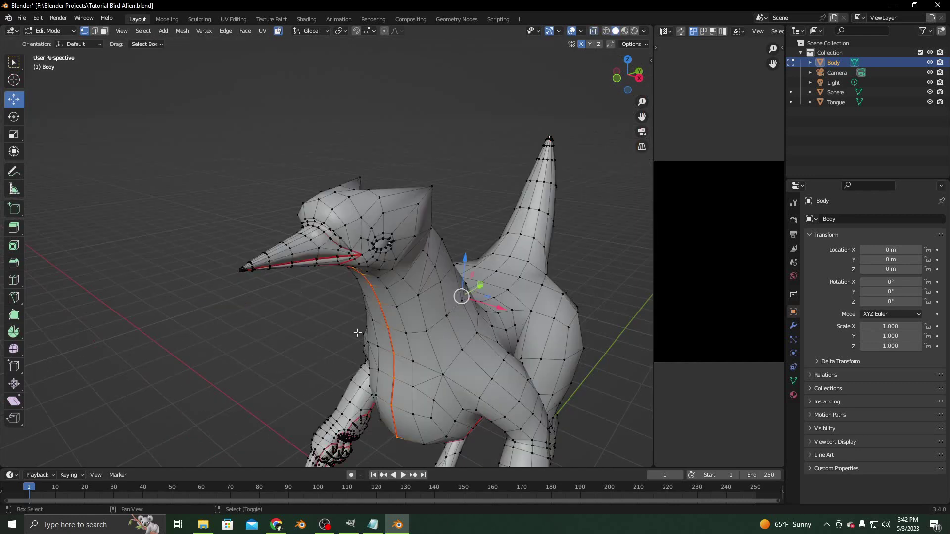
pyautogui.scroll(-3, 364, 315)
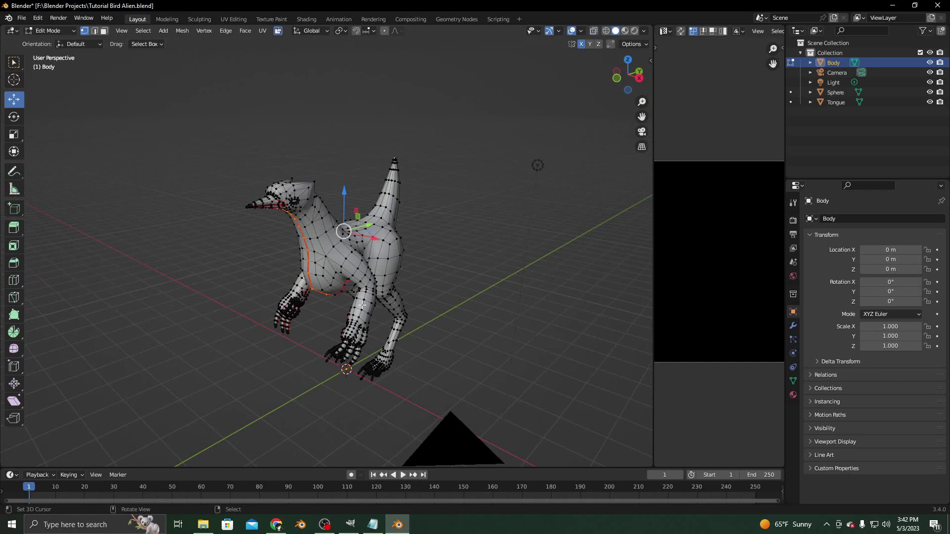
# Step: Select the entire body mesh, unwrap it along the marked seams, and widen the UV editor
pyautogui.press('a')
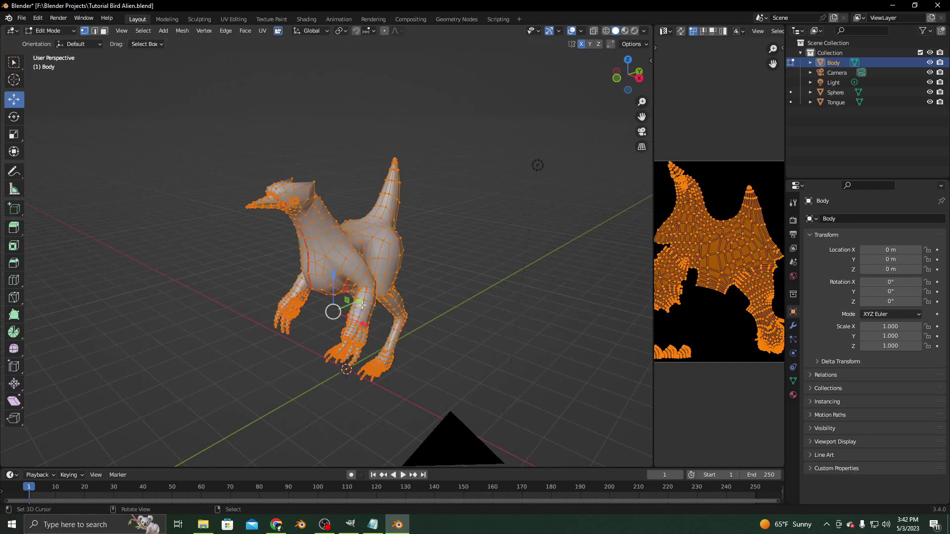
pyautogui.moveTo(361, 305)
pyautogui.mouseDown(button='middle')
pyautogui.moveTo(414, 310)
pyautogui.moveTo(348, 296)
pyautogui.moveTo(365, 296)
pyautogui.mouseUp(button='middle')
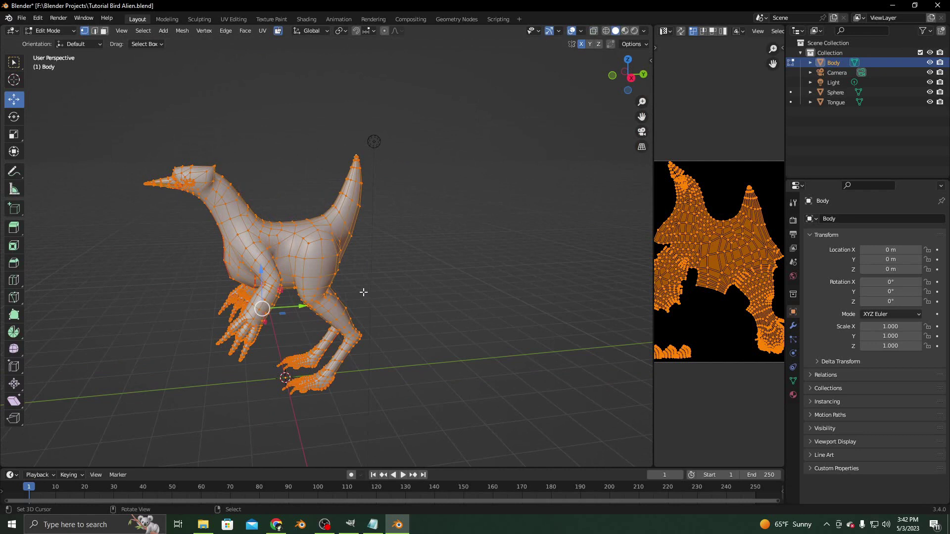
pyautogui.press('u')
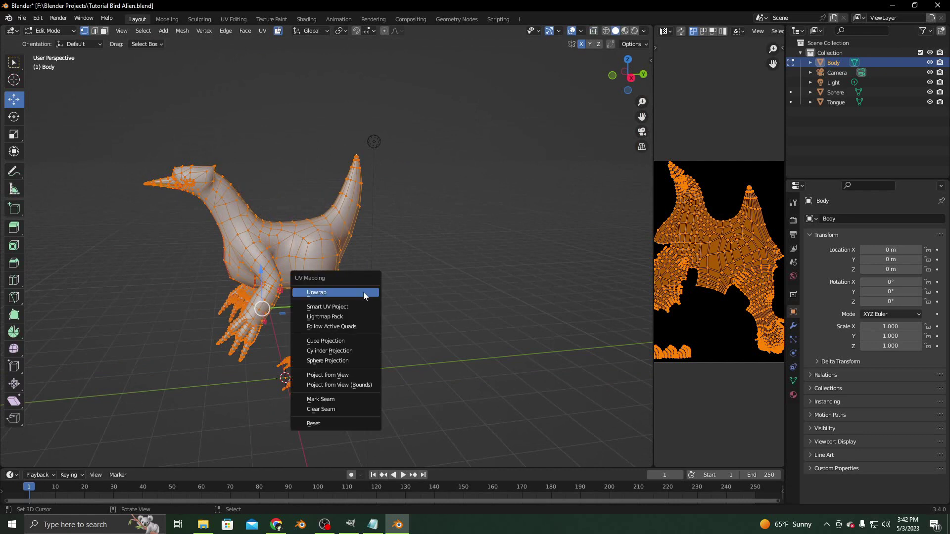
pyautogui.click(363, 292)
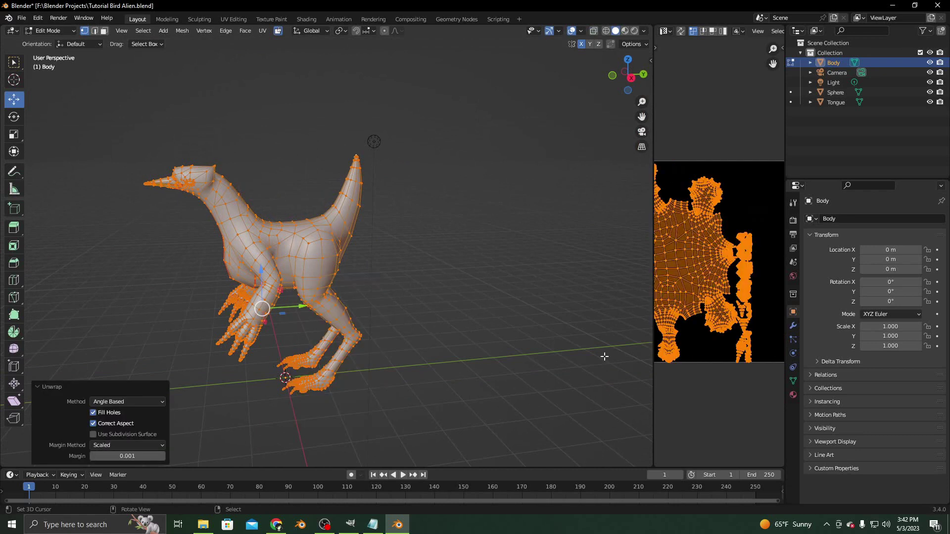
pyautogui.moveTo(649, 398); pyautogui.dragTo(413, 375)
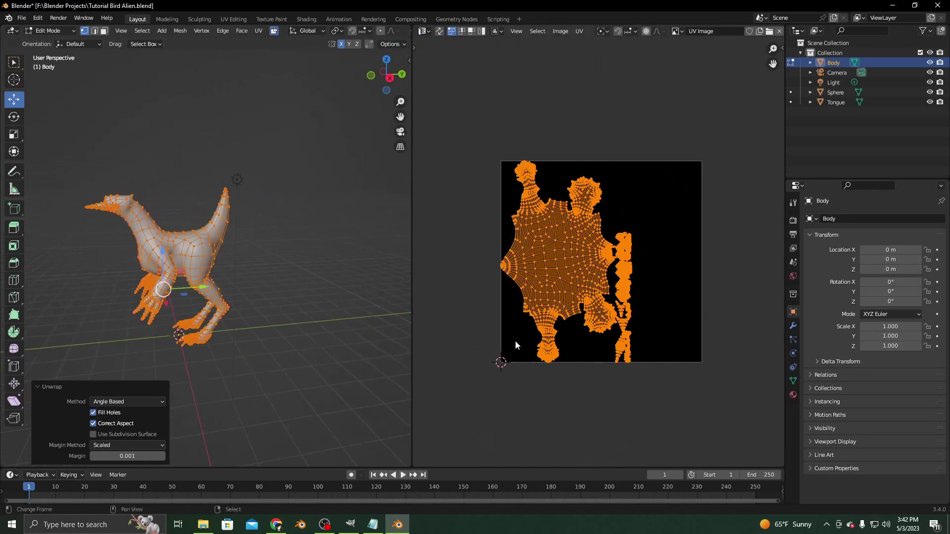
# Step: Examine the new UV layout up close, checking the main body island, the eye and beak area, and the small islands
pyautogui.scroll(5, 515, 340)
pyautogui.scroll(-4, 491, 334)
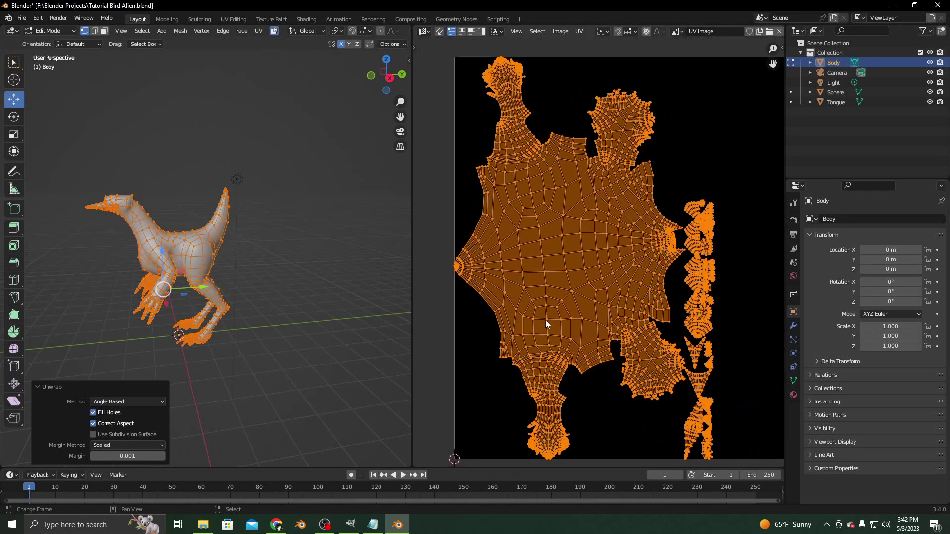
pyautogui.scroll(6, 573, 264)
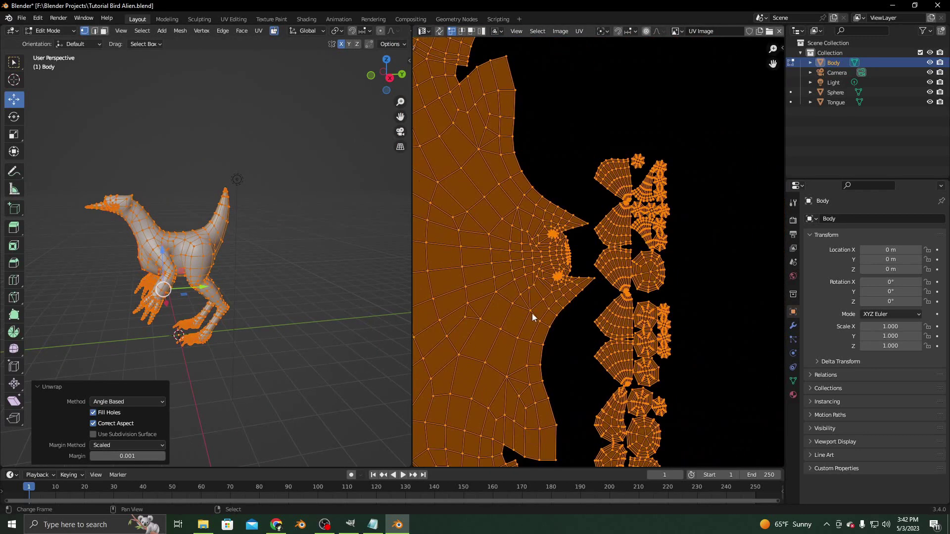
pyautogui.moveTo(492, 312); pyautogui.dragTo(622, 339, button='middle')
pyautogui.scroll(3, 615, 339)
pyautogui.scroll(-2, 573, 321)
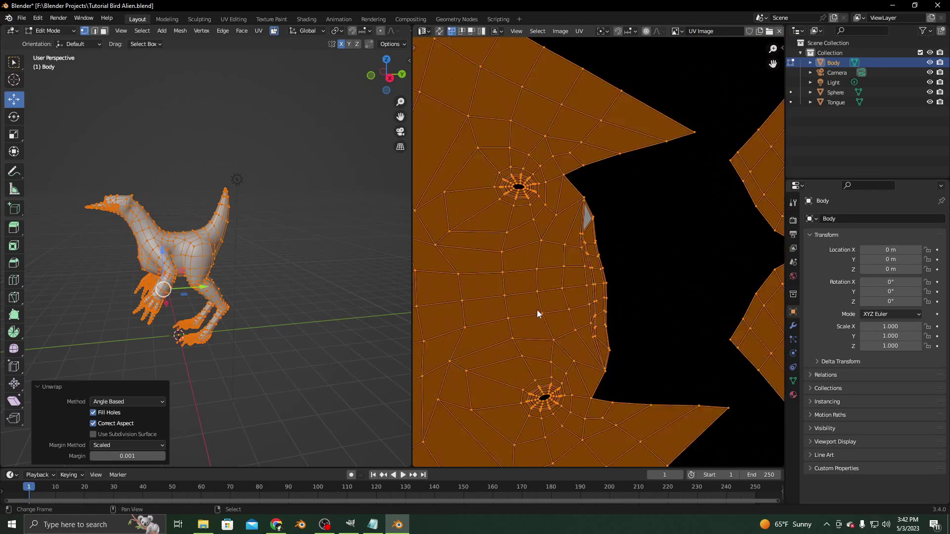
pyautogui.scroll(-4, 565, 218)
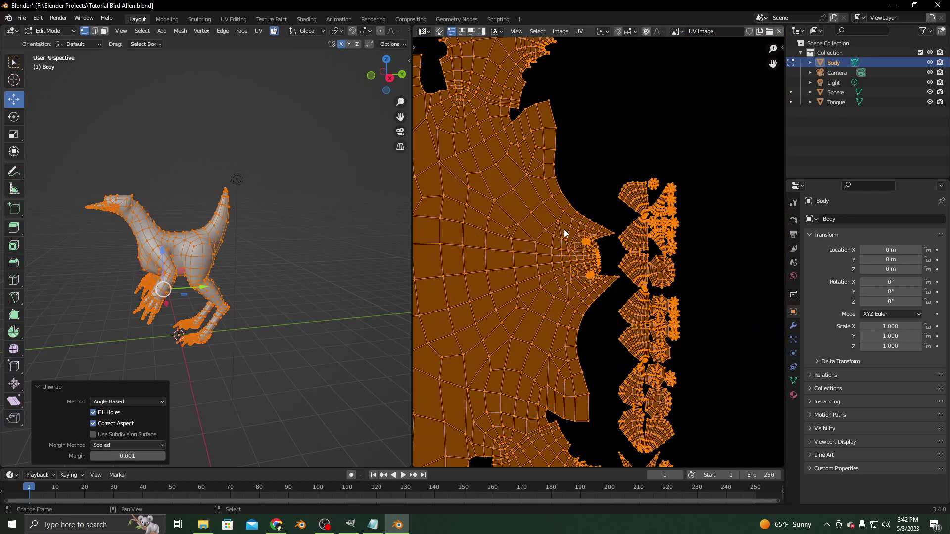
pyautogui.scroll(-1, 625, 360)
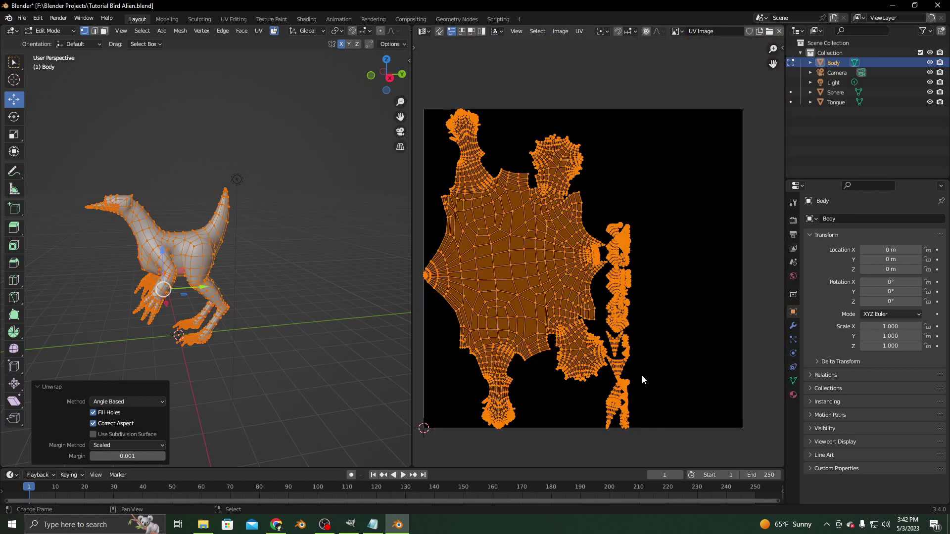
pyautogui.scroll(6, 554, 249)
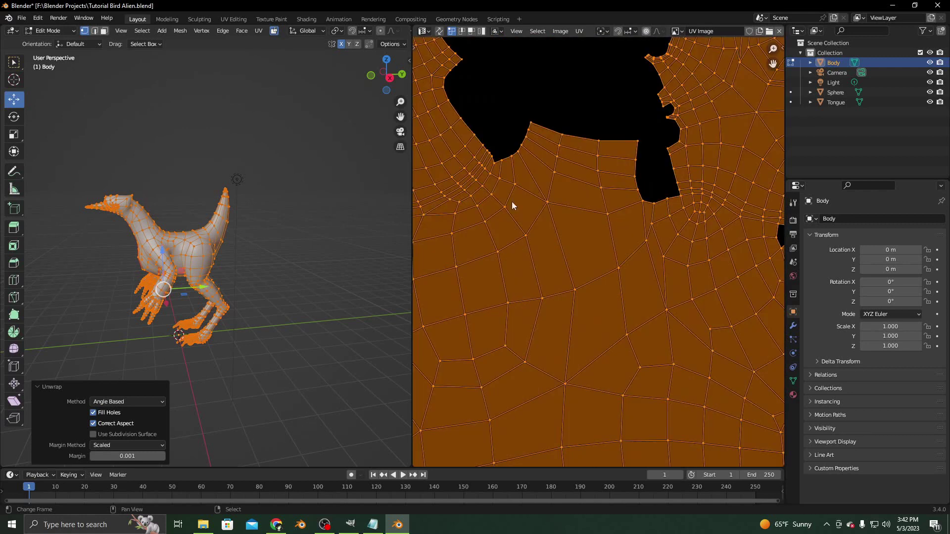
pyautogui.scroll(-4, 595, 321)
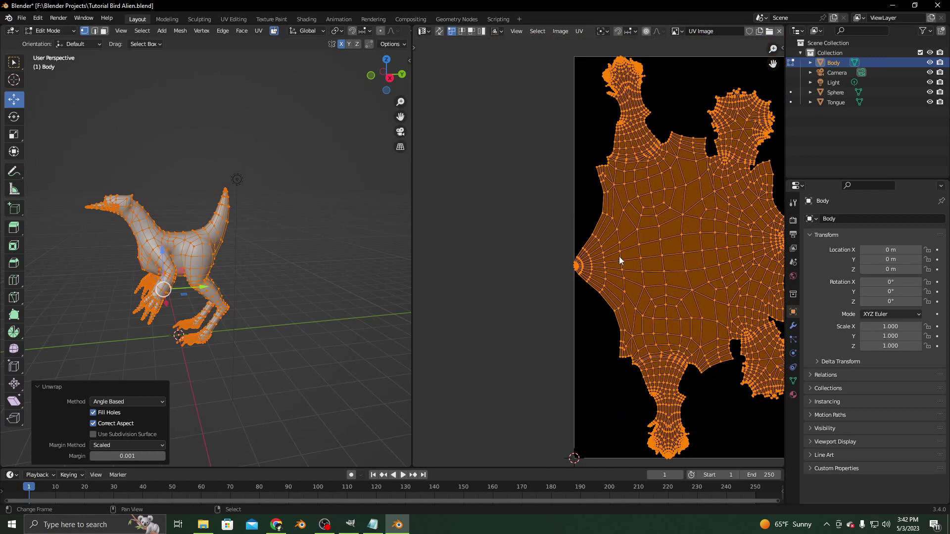
pyautogui.scroll(7, 537, 323)
pyautogui.scroll(-5, 562, 314)
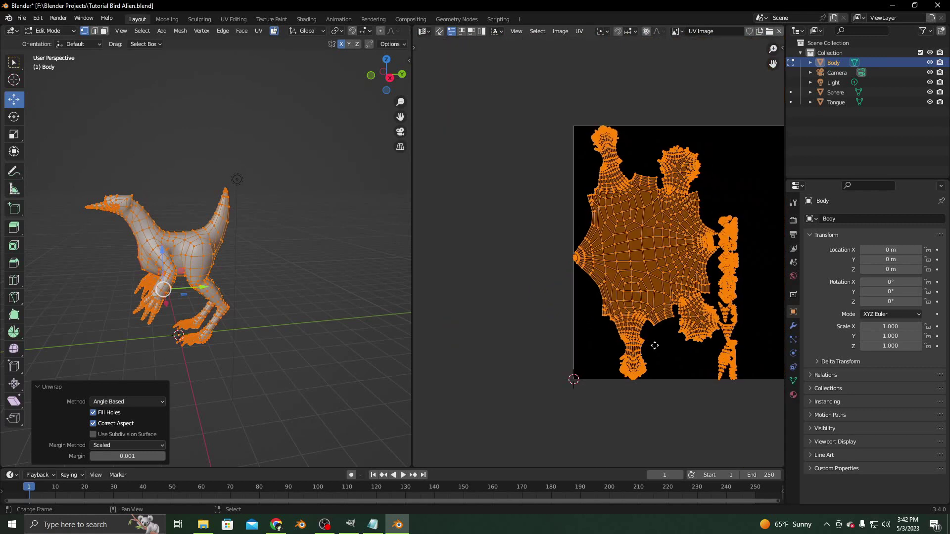
pyautogui.scroll(7, 557, 328)
pyautogui.scroll(3, 595, 332)
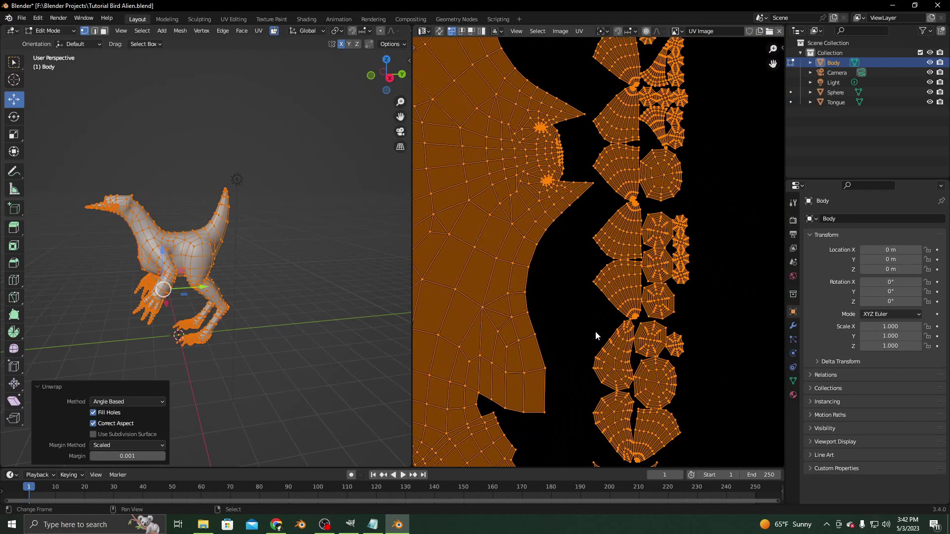
pyautogui.scroll(-4, 602, 326)
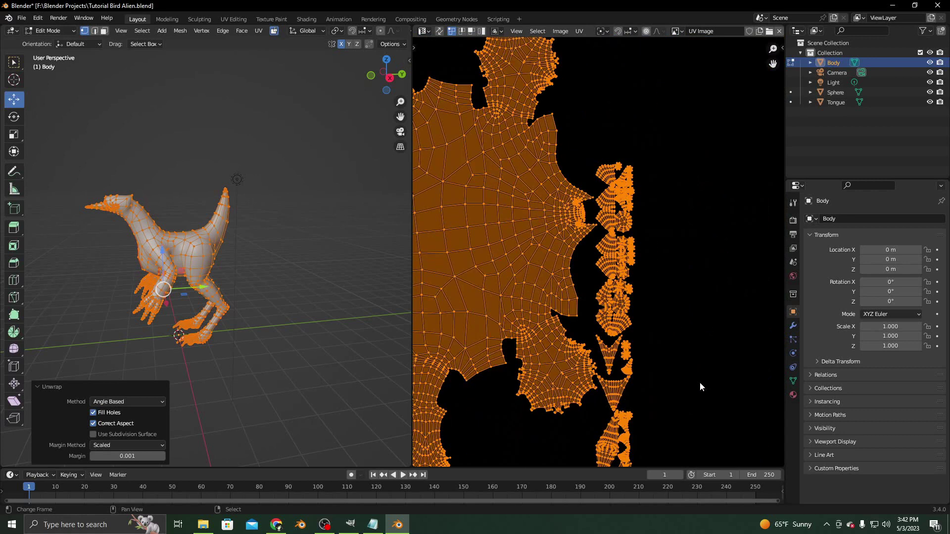
# Step: Examine the column of small UV islands and the unused space beside it, then compare them with the full layout
pyautogui.moveTo(700, 382); pyautogui.dragTo(679, 301, button='middle')
pyautogui.scroll(4, 677, 302)
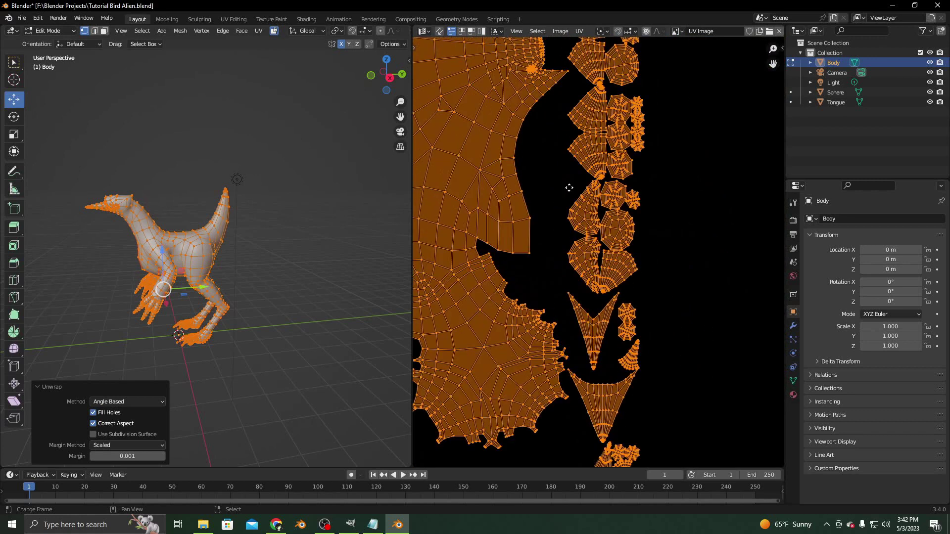
pyautogui.press('Home')
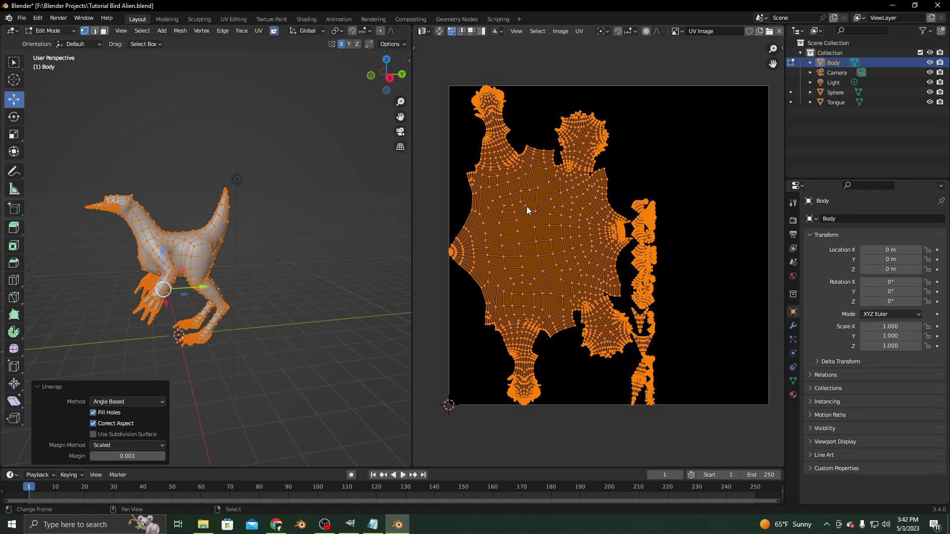
pyautogui.moveTo(652, 323); pyautogui.dragTo(636, 337, button='middle')
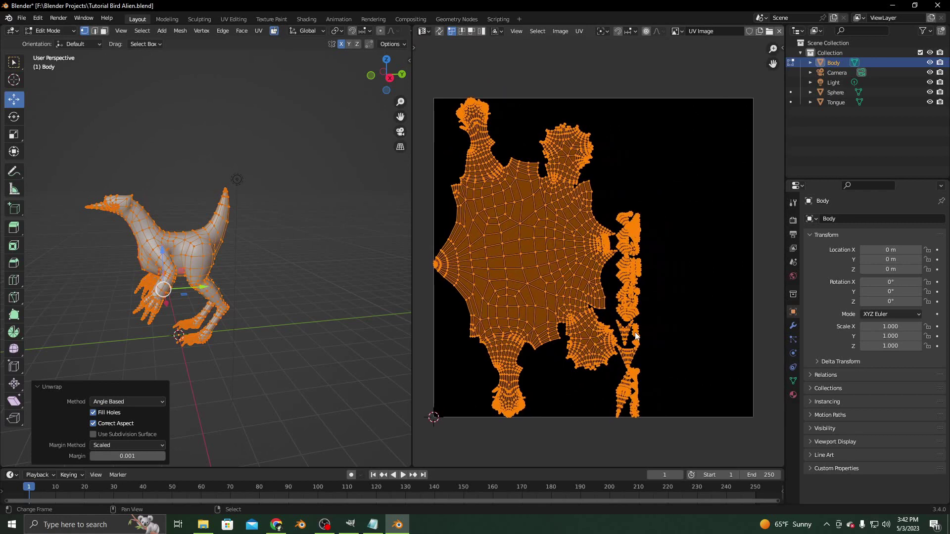
pyautogui.scroll(5, 634, 330)
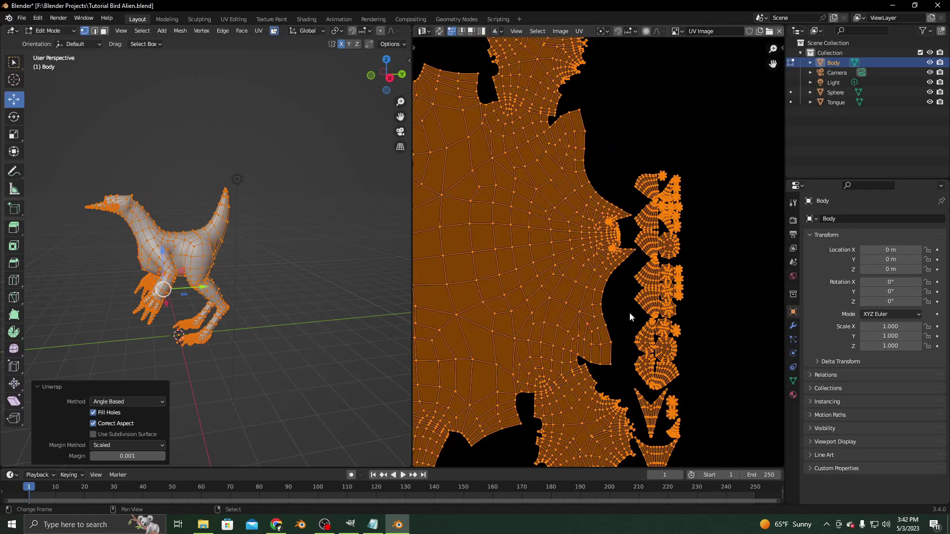
pyautogui.scroll(-6, 517, 313)
pyautogui.scroll(6, 527, 305)
pyautogui.moveTo(526, 306); pyautogui.dragTo(653, 330, button='middle')
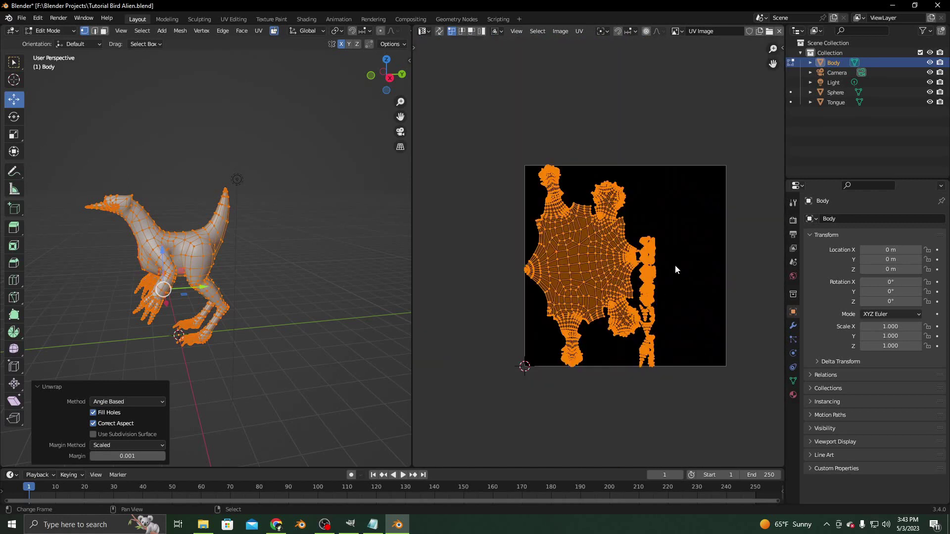
pyautogui.scroll(4, 676, 258)
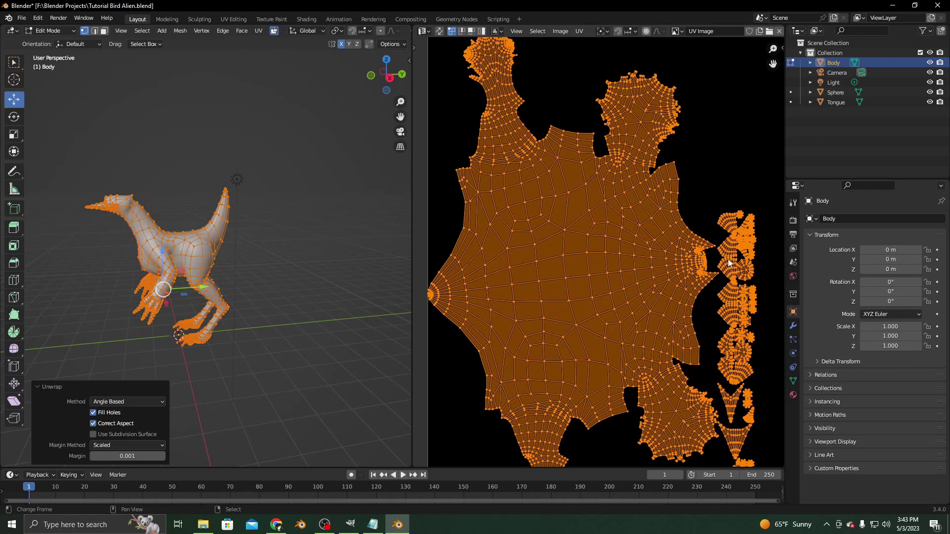
pyautogui.press('r')
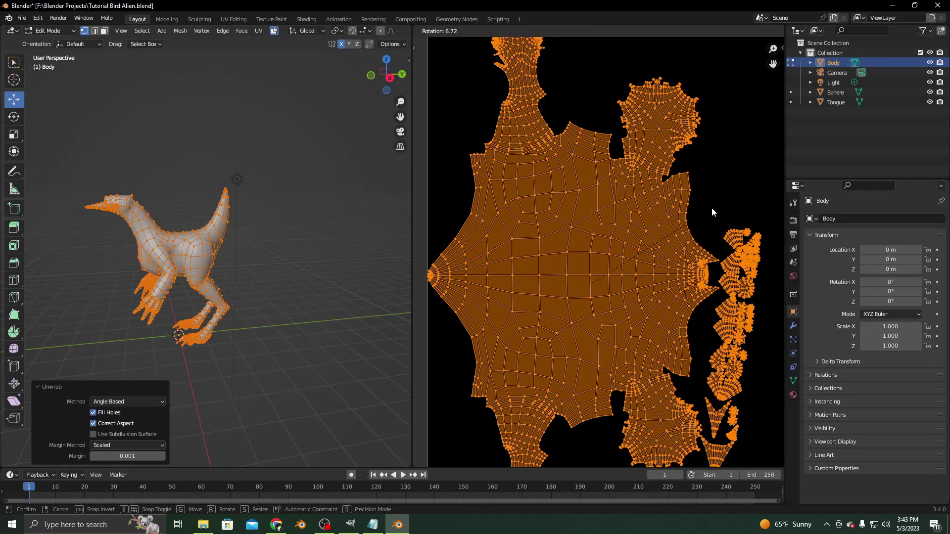
pyautogui.press('Escape')
pyautogui.scroll(-3, 702, 213)
pyautogui.scroll(5, 644, 251)
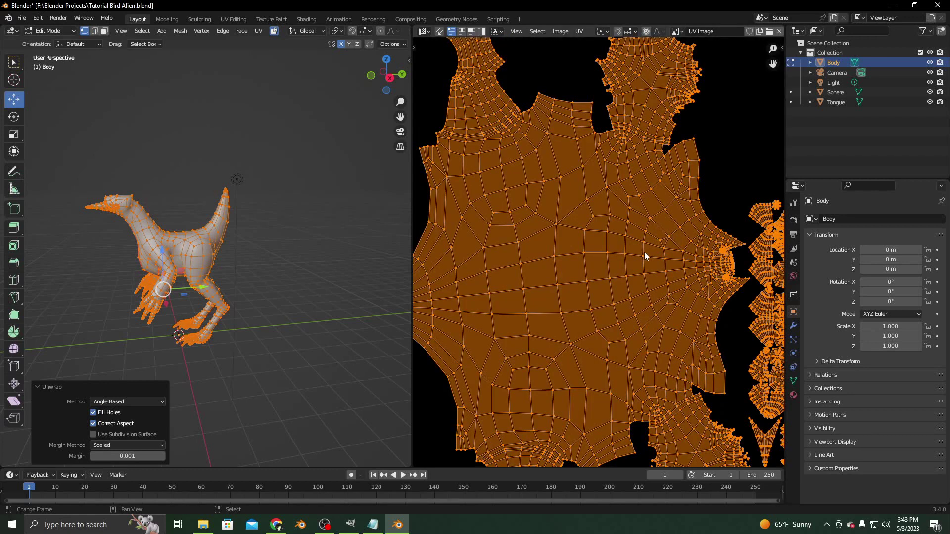
pyautogui.scroll(-5, 614, 257)
pyautogui.scroll(5, 613, 257)
# Step: Select only the main body island in the UV layout and rotate it about 7° so its centreline runs horizontally
pyautogui.hotkey('alt', 'a')
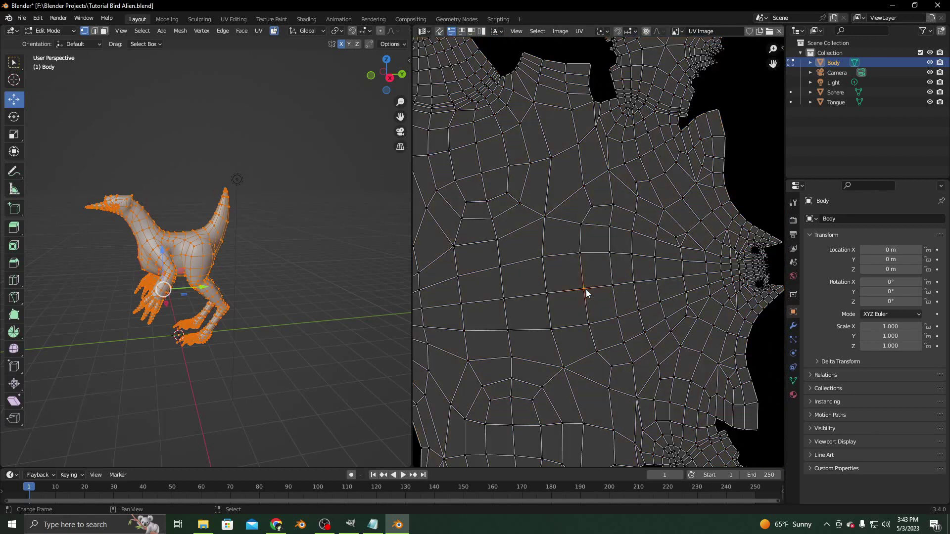
pyautogui.press('l')
pyautogui.scroll(-5, 674, 248)
pyautogui.press('r')
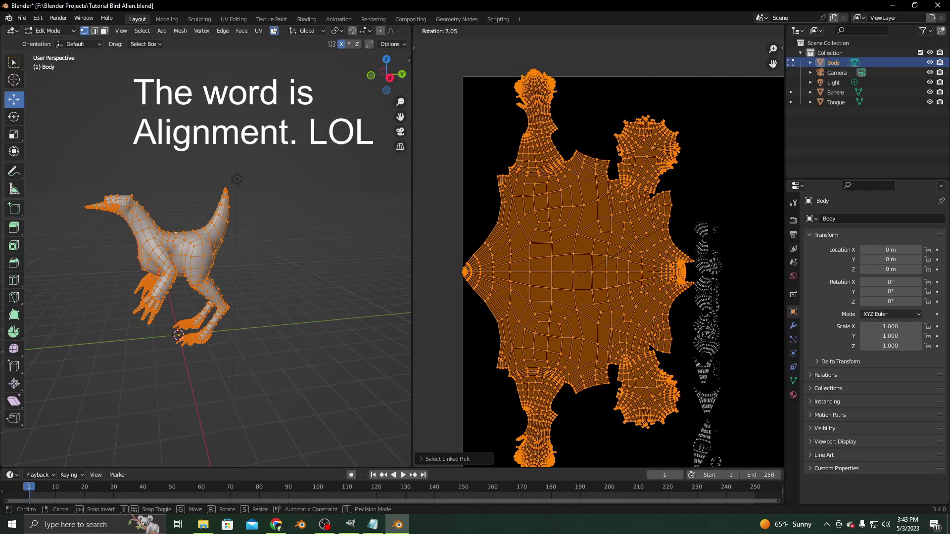
pyautogui.click(717, 194)
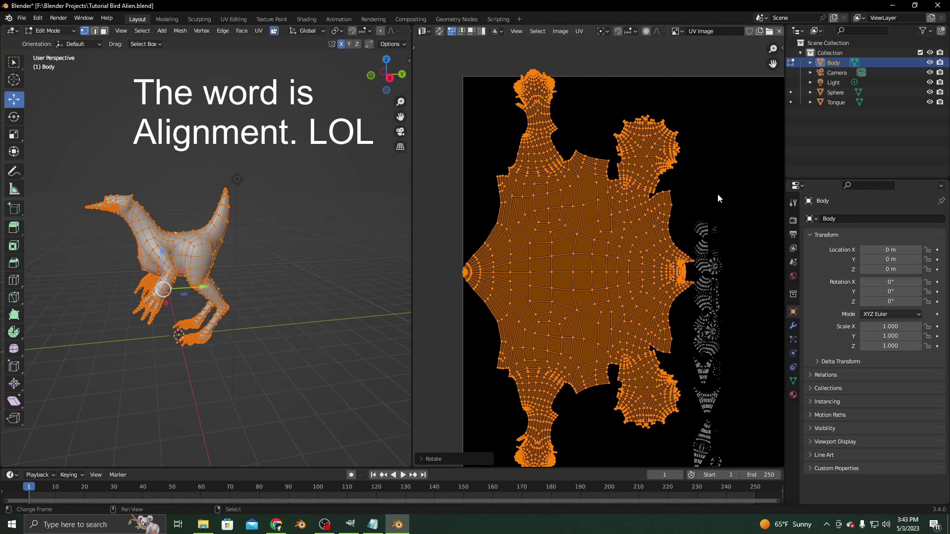
# Step: Widen the 3D viewport and select only the main body region of the mesh, delimited by seams
pyautogui.scroll(4, 599, 263)
pyautogui.scroll(-5, 599, 262)
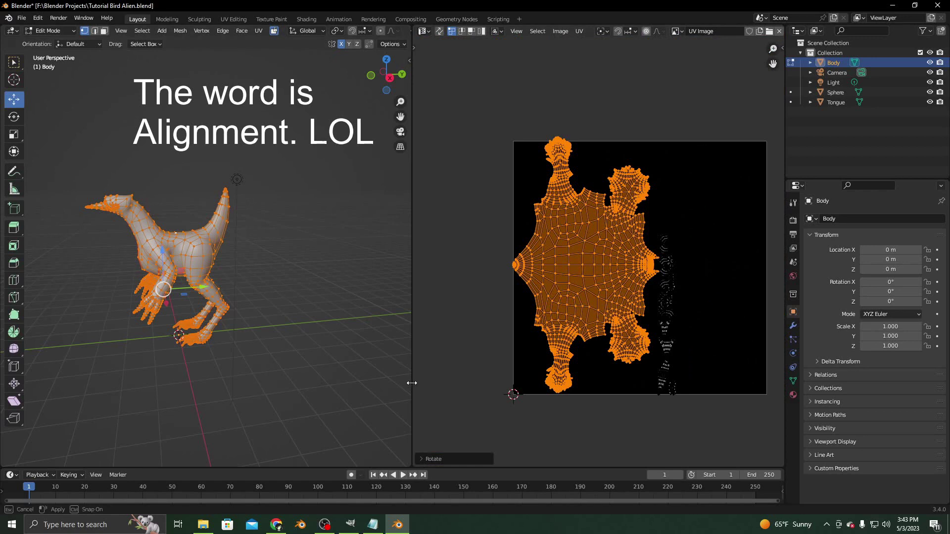
pyautogui.moveTo(411, 384); pyautogui.dragTo(623, 373)
pyautogui.scroll(4, 334, 306)
pyautogui.scroll(-4, 346, 304)
pyautogui.moveTo(346, 304); pyautogui.dragTo(459, 305, button='middle')
pyautogui.hotkey('alt', 'a')
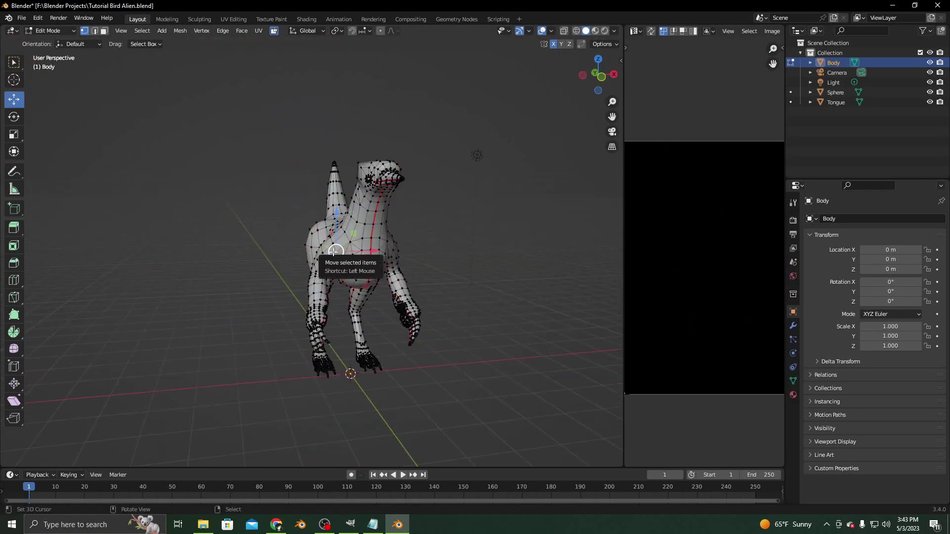
pyautogui.press('l')
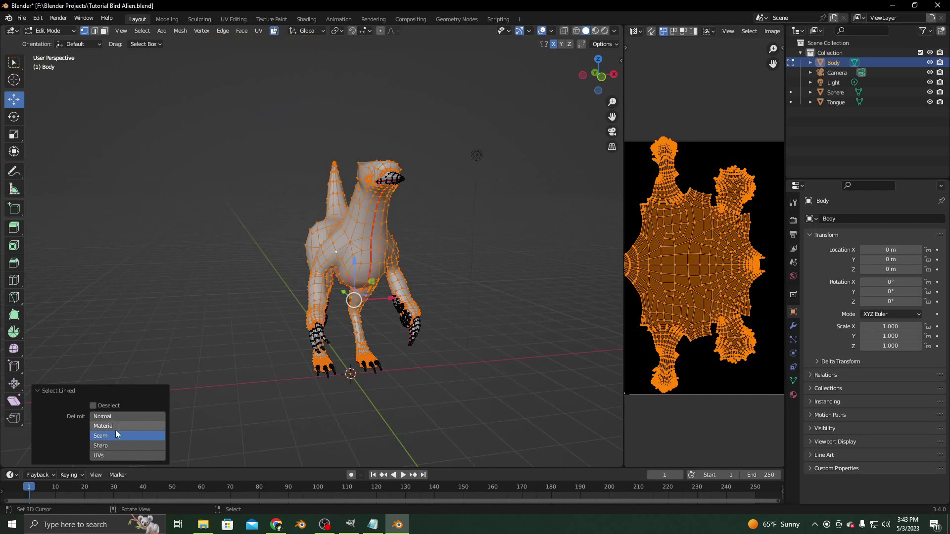
pyautogui.scroll(4, 322, 310)
pyautogui.moveTo(322, 310); pyautogui.dragTo(347, 339, button='middle')
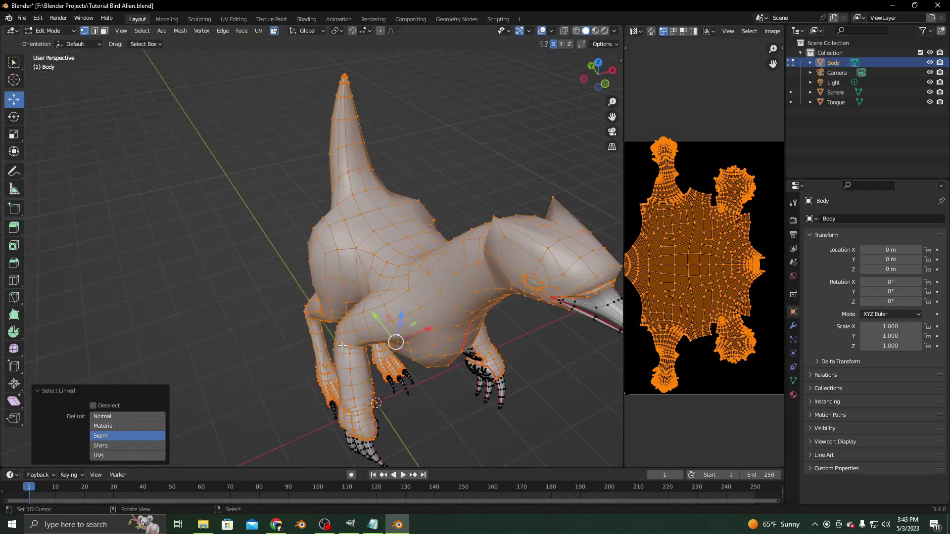
# Step: Undo the region selection, the island rotation, the unwrap and the centreline seam marking
pyautogui.hotkey('ctrl', 'l')
pyautogui.hotkey('ctrl', 'z')
pyautogui.hotkey('ctrl', 'z')
pyautogui.hotkey('ctrl', 'z')
pyautogui.hotkey('ctrl', 'z')
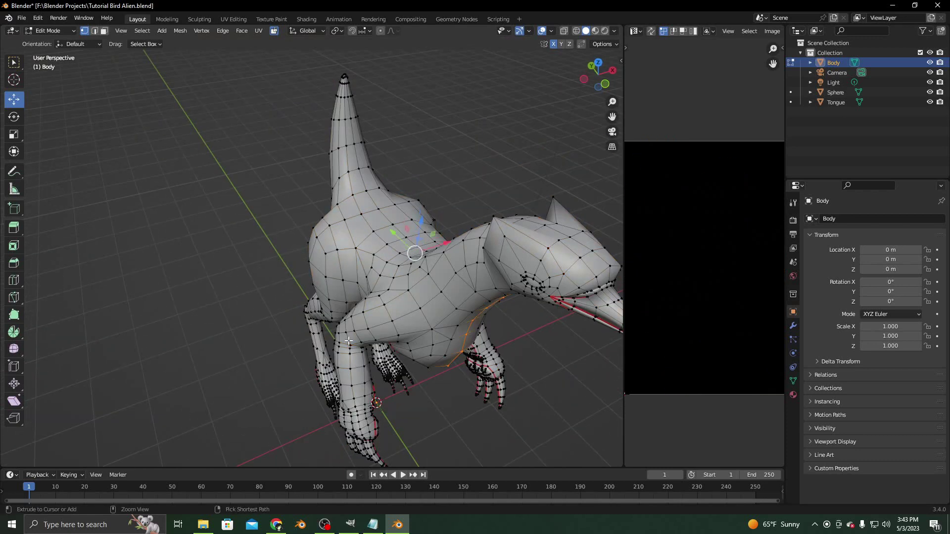
pyautogui.hotkey('ctrl', 'z')
pyautogui.hotkey('ctrl', 'z')
pyautogui.hotkey('ctrl', 'z')
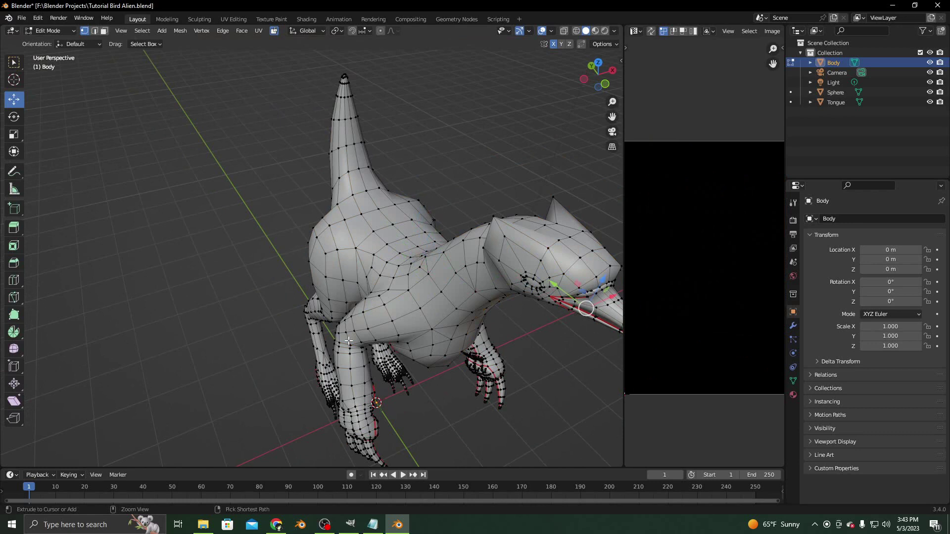
pyautogui.moveTo(349, 341); pyautogui.dragTo(404, 210, button='middle')
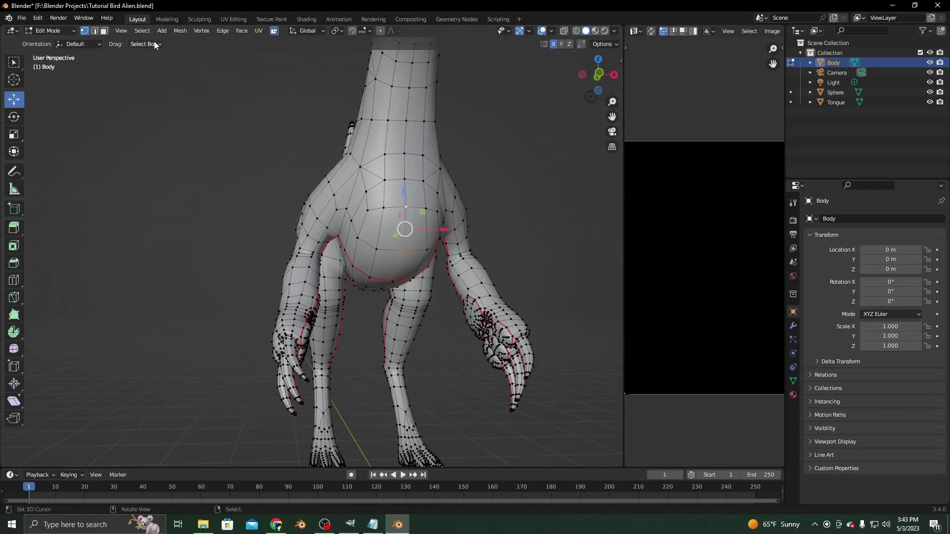
pyautogui.click(143, 31)
pyautogui.moveTo(173, 192)
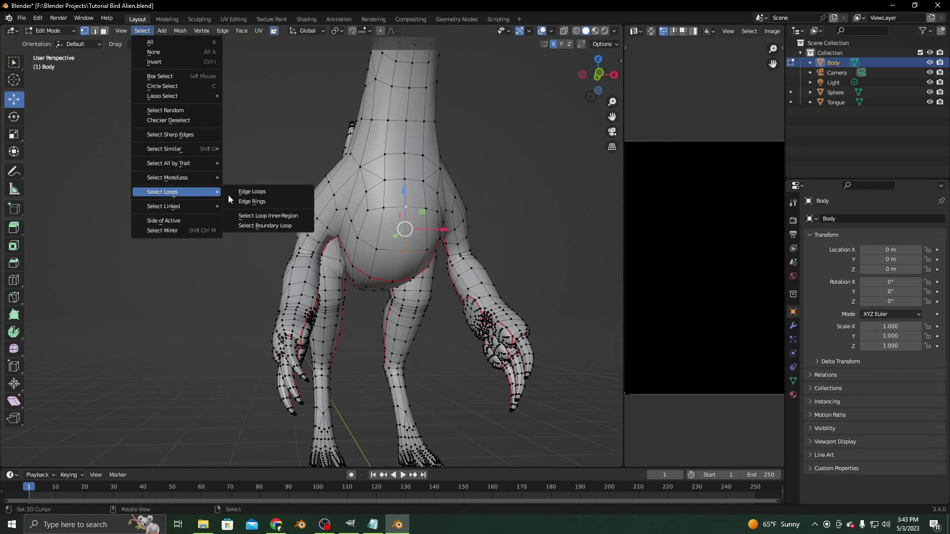
pyautogui.click(257, 194)
pyautogui.hotkey('ctrl', 'z')
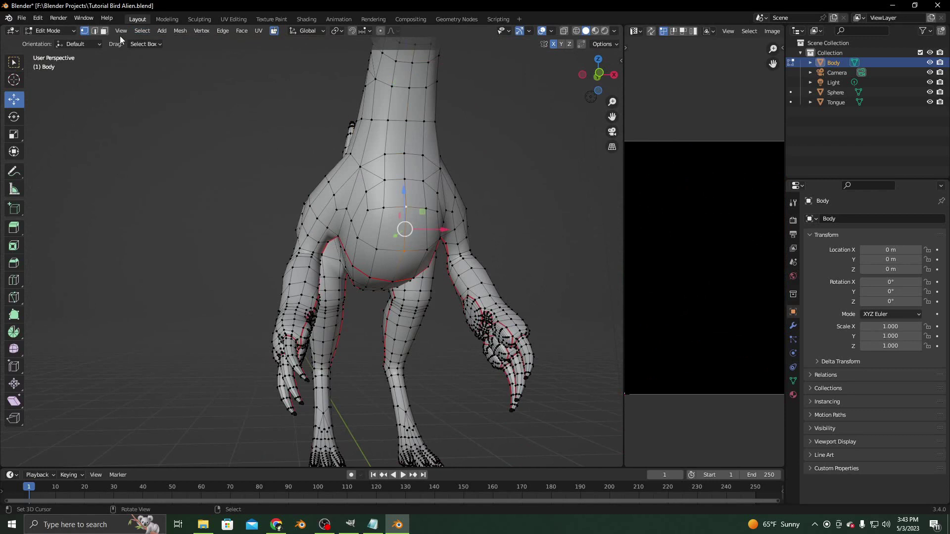
# Step: Extend the chest edge selection to the full edge loop along the body's centreline and mark it as a seam
pyautogui.click(142, 31)
pyautogui.moveTo(197, 188)
pyautogui.click(254, 193)
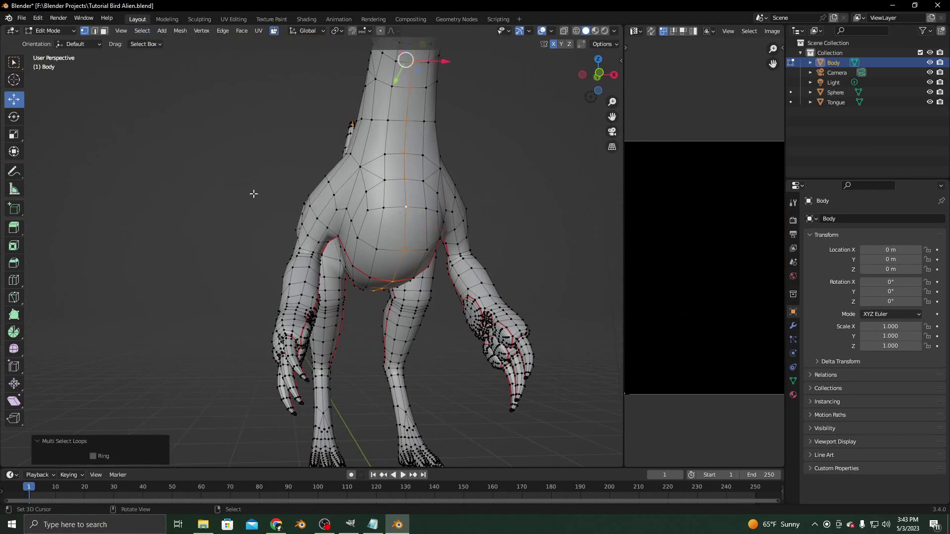
pyautogui.scroll(-5, 253, 194)
pyautogui.moveTo(253, 193); pyautogui.dragTo(341, 274, button='middle')
pyautogui.hotkey('ctrl', 'e')
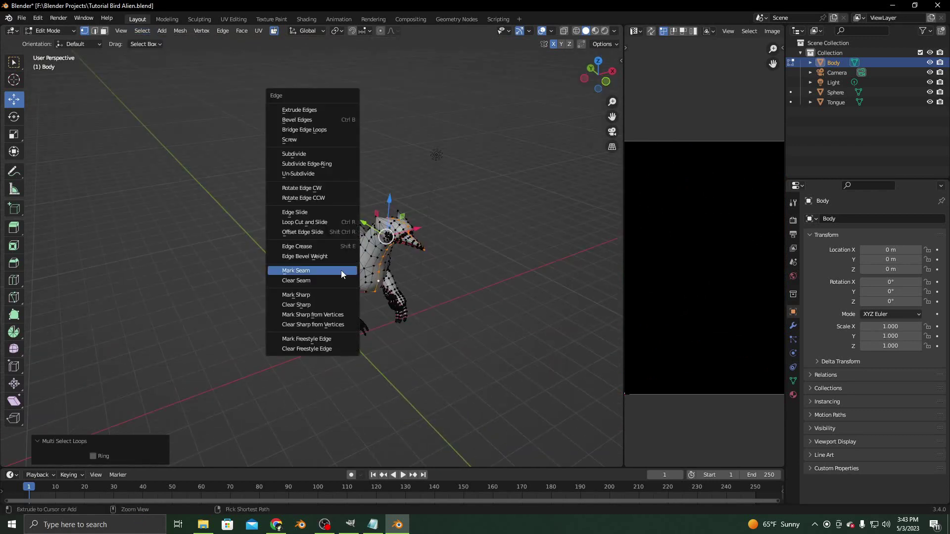
pyautogui.click(342, 274)
# Step: Select the seam-bounded body half and hand pieces on one side, and widen the UV editor to check their islands
pyautogui.hotkey('alt', 'a')
pyautogui.press('l')
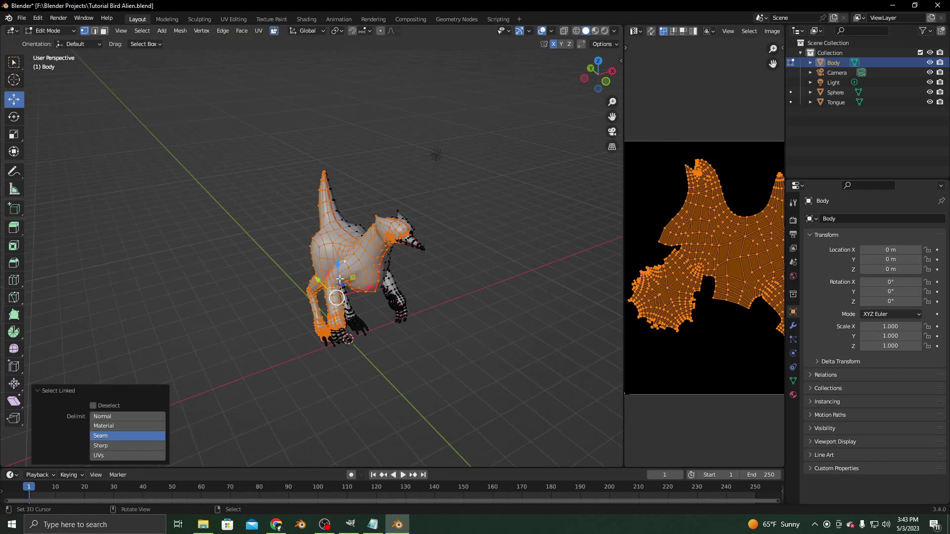
pyautogui.scroll(4, 340, 279)
pyautogui.moveTo(340, 279); pyautogui.dragTo(309, 326, button='middle')
pyautogui.press('l')
pyautogui.press('l')
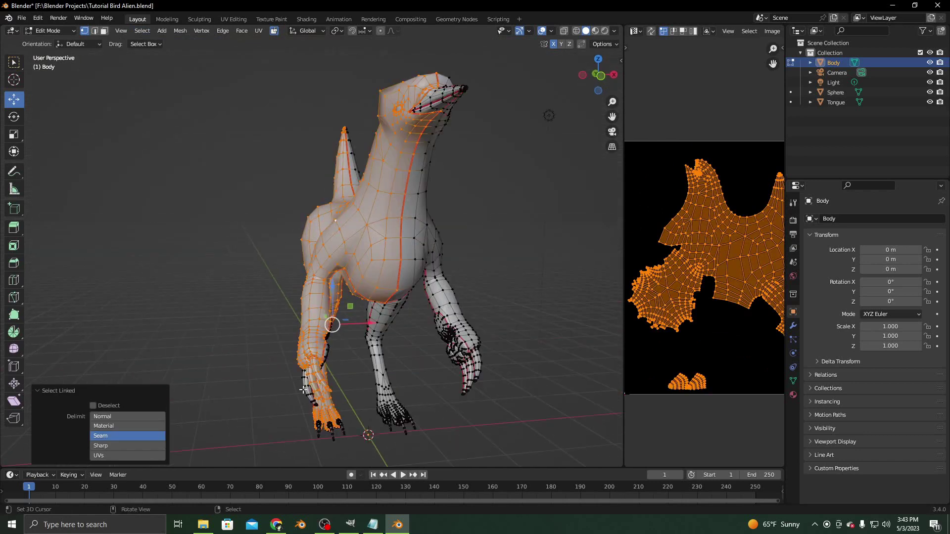
pyautogui.press('l')
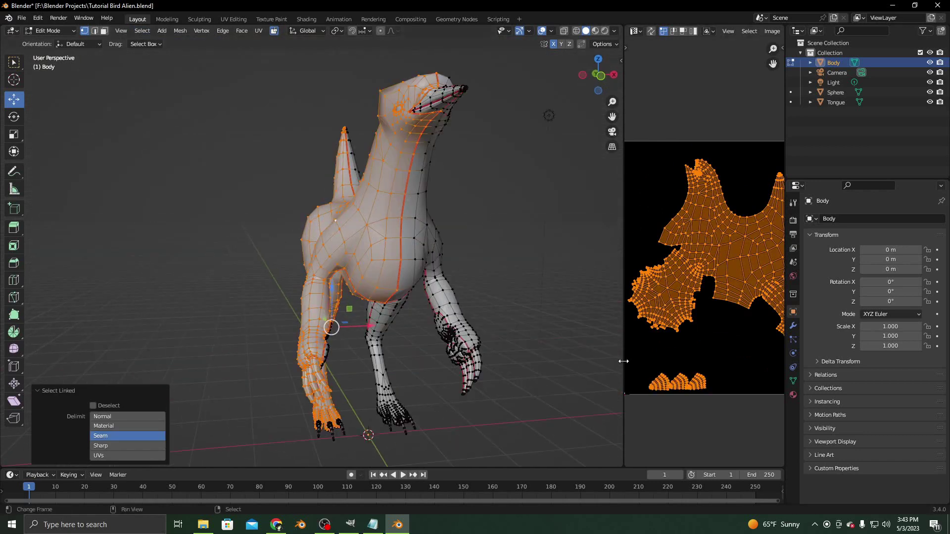
pyautogui.moveTo(623, 361); pyautogui.dragTo(459, 292)
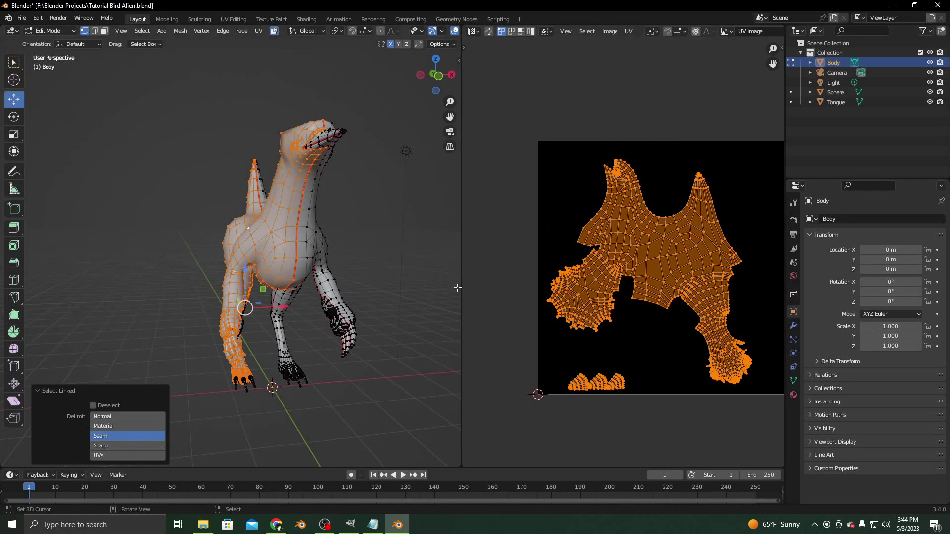
# Step: Select the entire body mesh and examine the head and neck area of its UV layout
pyautogui.hotkey('alt', 'a')
pyautogui.press('a')
pyautogui.moveTo(690, 311); pyautogui.dragTo(660, 312, button='middle')
pyautogui.scroll(3, 580, 301)
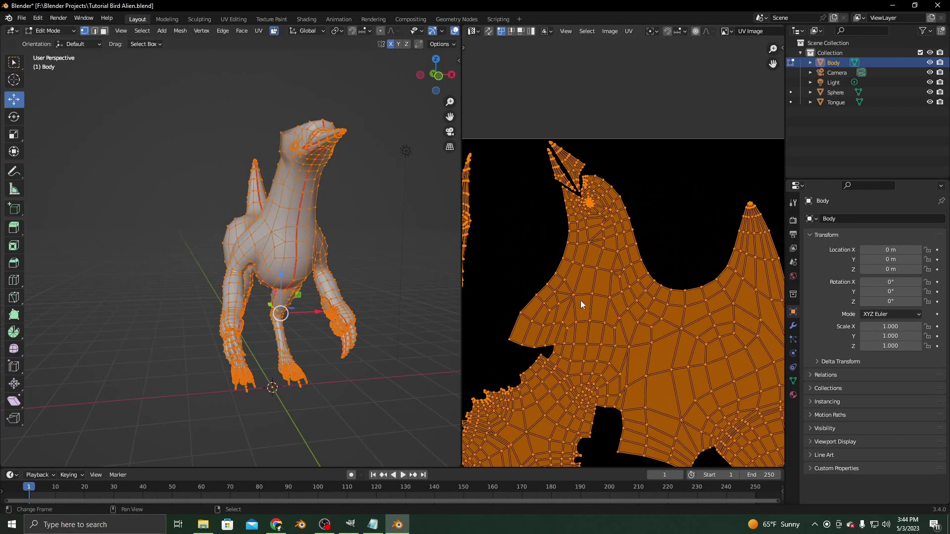
# Step: Inspect the fully selected body from the front and side, and widen the 3D viewport
pyautogui.moveTo(321, 306)
pyautogui.mouseDown(button='middle')
pyautogui.moveTo(248, 309)
pyautogui.moveTo(336, 306)
pyautogui.mouseUp(button='middle')
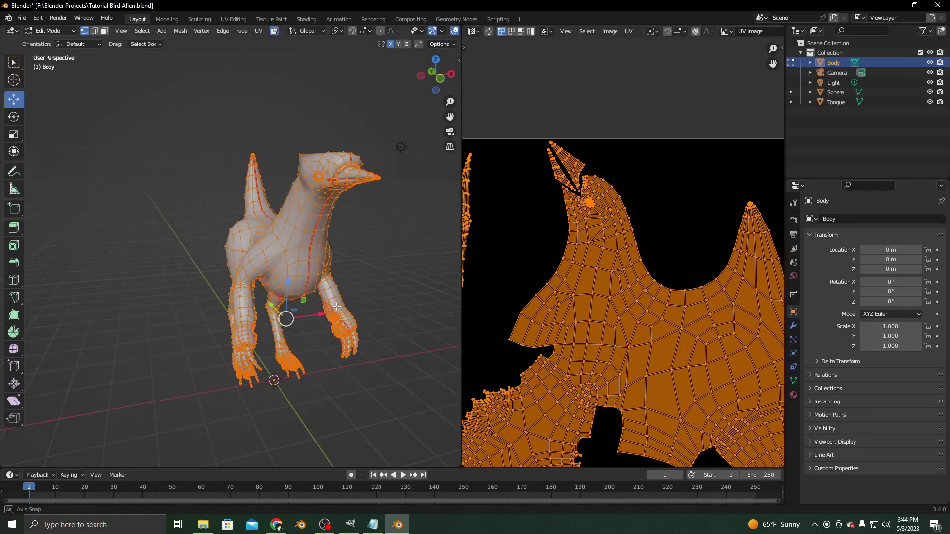
pyautogui.moveTo(278, 264); pyautogui.dragTo(324, 271, button='middle')
pyautogui.scroll(5, 317, 281)
pyautogui.scroll(-5, 316, 281)
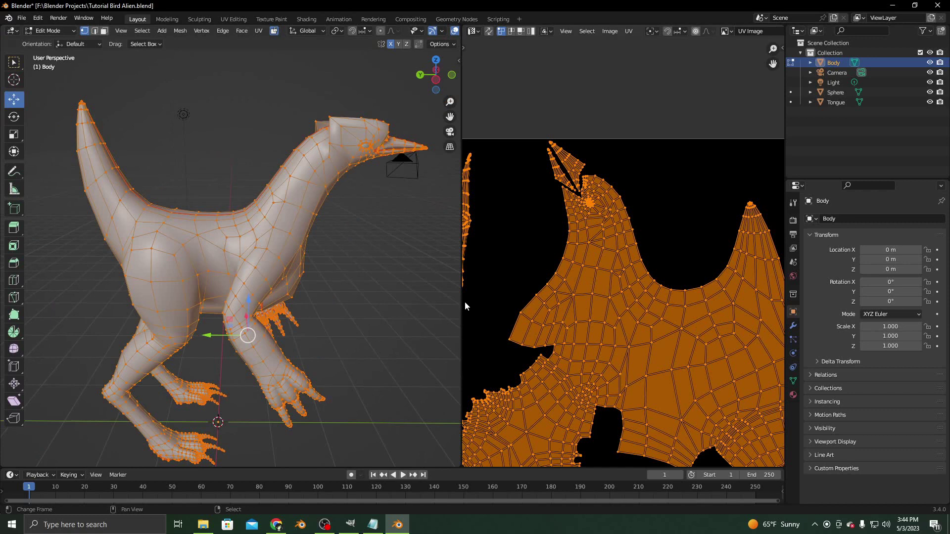
pyautogui.moveTo(462, 303); pyautogui.dragTo(560, 302)
pyautogui.scroll(-4, 460, 257)
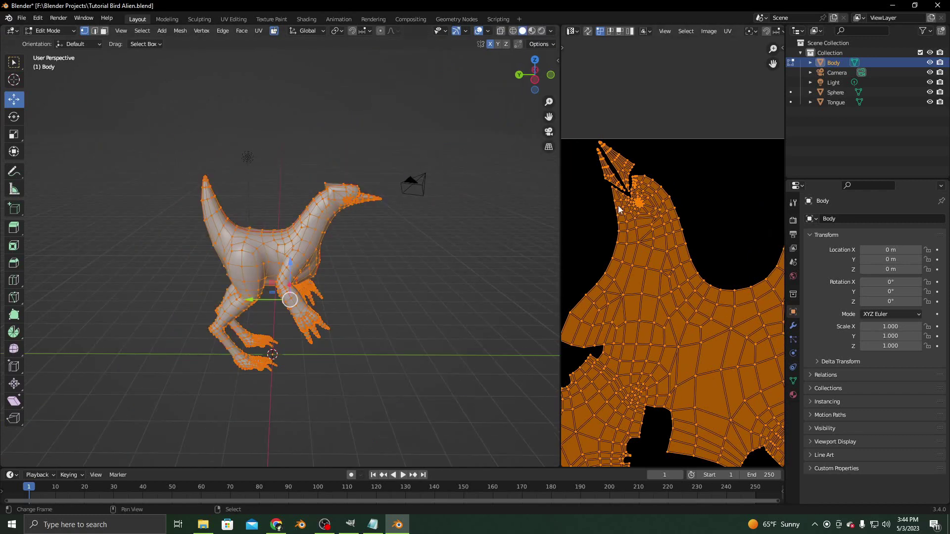
# Step: Create a new material on the body and name it "Left Side"
pyautogui.click(793, 395)
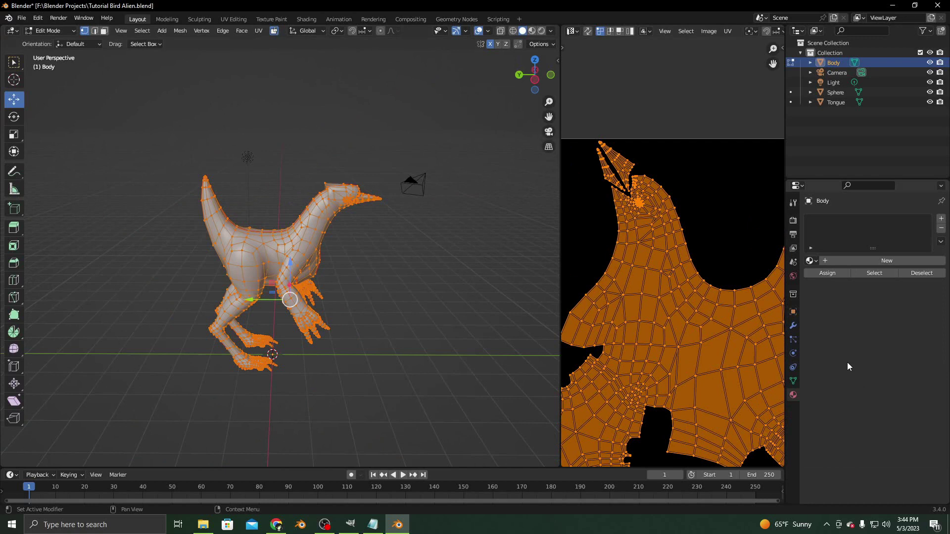
pyautogui.click(857, 261)
pyautogui.doubleClick(860, 262)
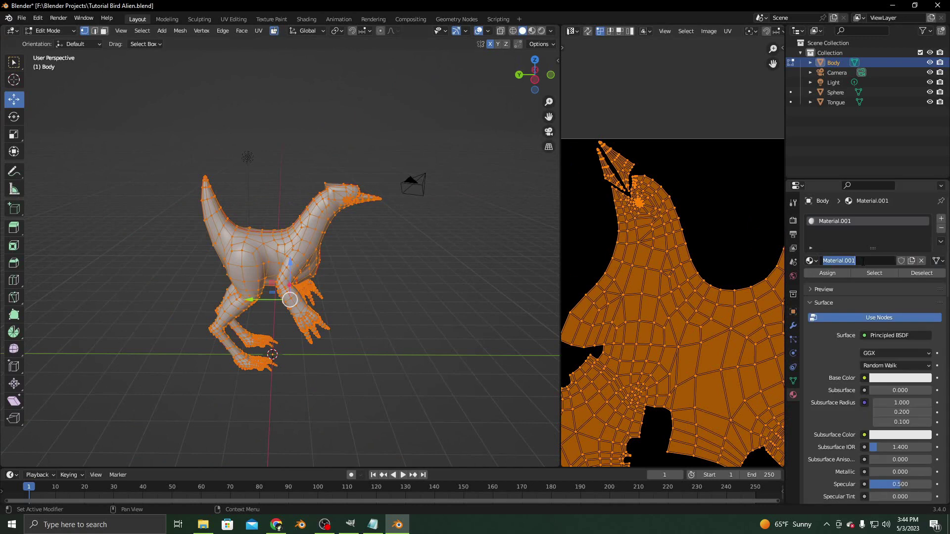
pyautogui.write('Left Side')
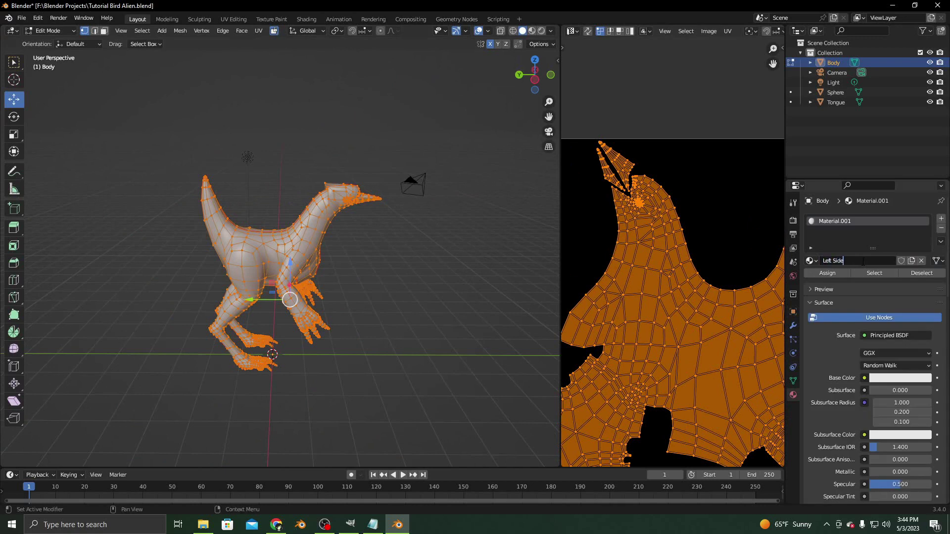
pyautogui.press('Return')
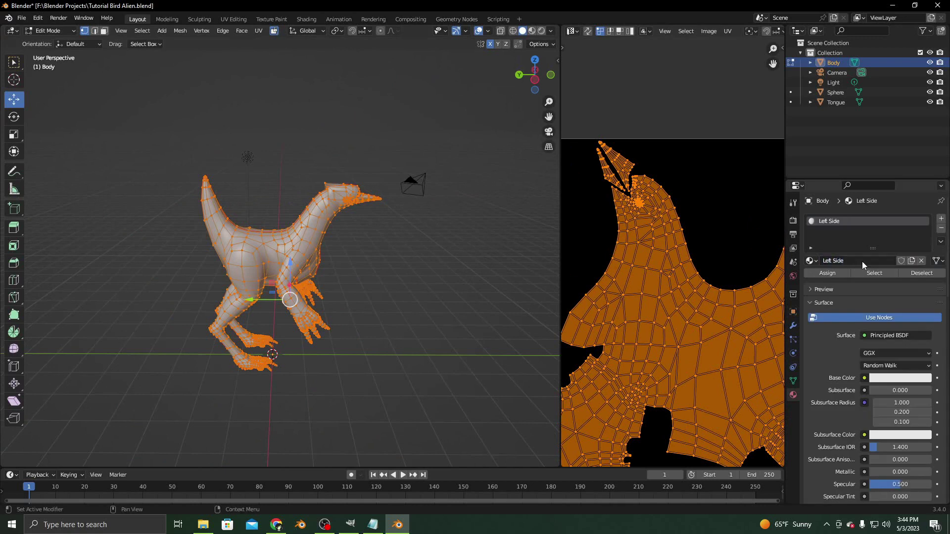
# Step: Add a second material slot to the body and create a material named "Right Side" in it
pyautogui.click(940, 218)
pyautogui.click(862, 280)
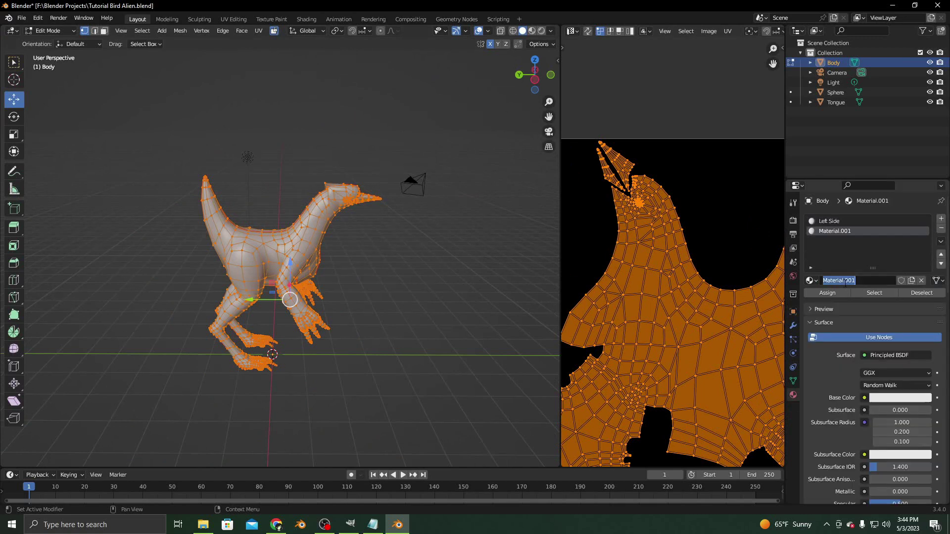
pyautogui.doubleClick(844, 281)
pyautogui.write('Right Side')
pyautogui.press('Return')
# Step: Add a third material slot to the body and create a material named "Claws" in it
pyautogui.click(941, 218)
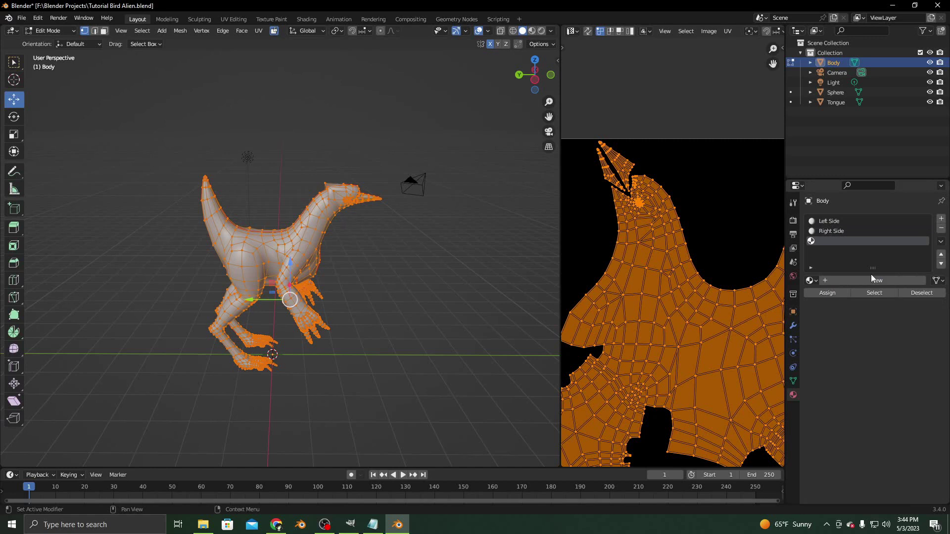
pyautogui.click(865, 280)
pyautogui.doubleClick(850, 280)
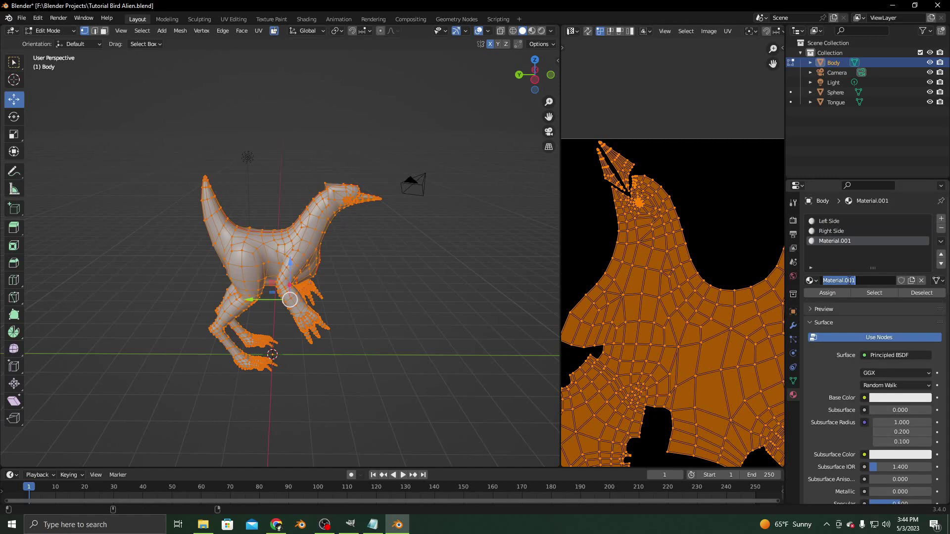
pyautogui.write('Claws')
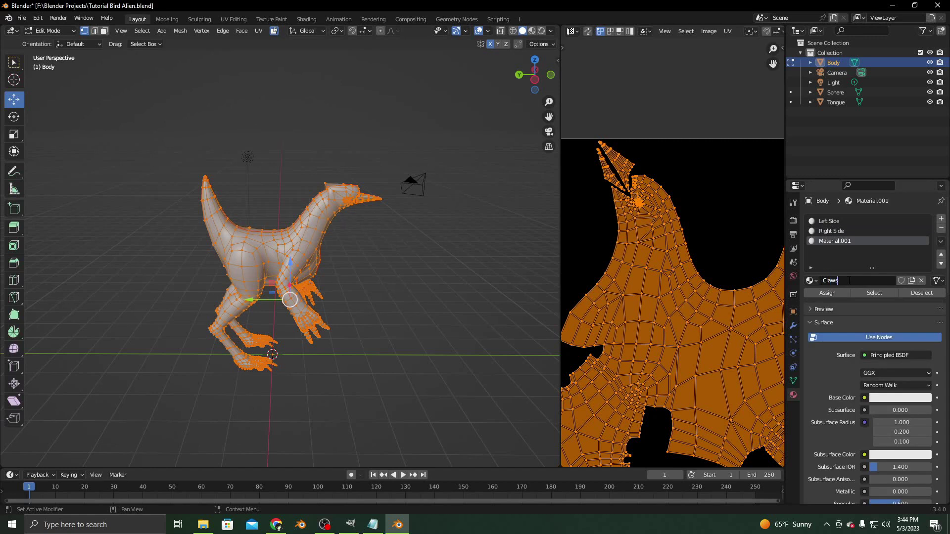
pyautogui.press('Return')
# Step: Add a fourth material slot to the body with a material named "Mouth"
pyautogui.click(941, 218)
pyautogui.click(845, 281)
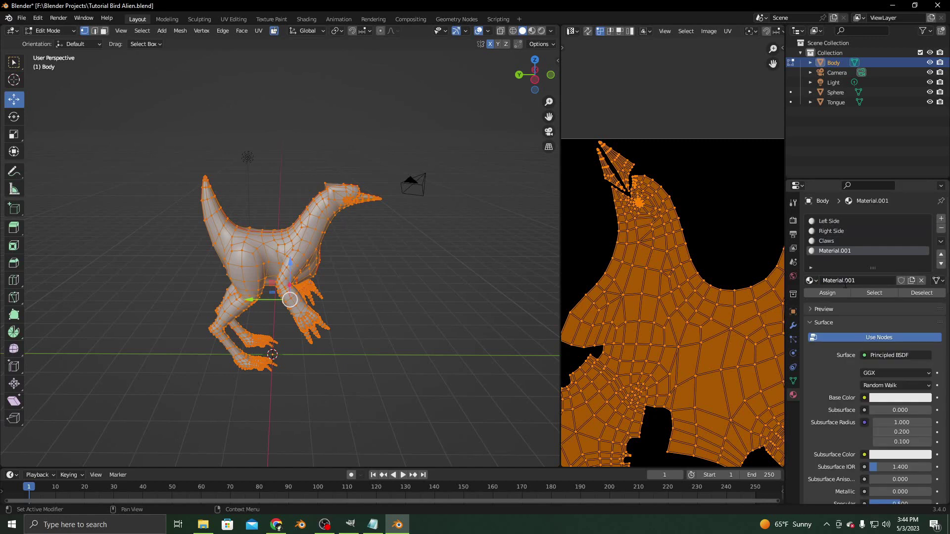
pyautogui.click(844, 281)
pyautogui.write('Mouth')
pyautogui.press('Return')
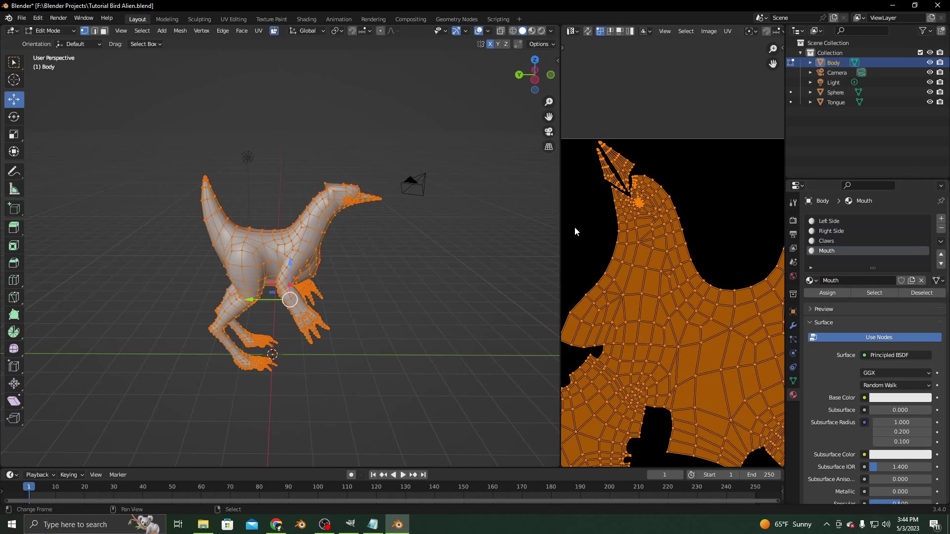
# Step: Remove the Mouth material slot from the body in Object Mode and return to Edit Mode
pyautogui.scroll(5, 384, 274)
pyautogui.scroll(-4, 408, 299)
pyautogui.moveTo(408, 299); pyautogui.dragTo(376, 327, button='middle')
pyautogui.scroll(5, 391, 302)
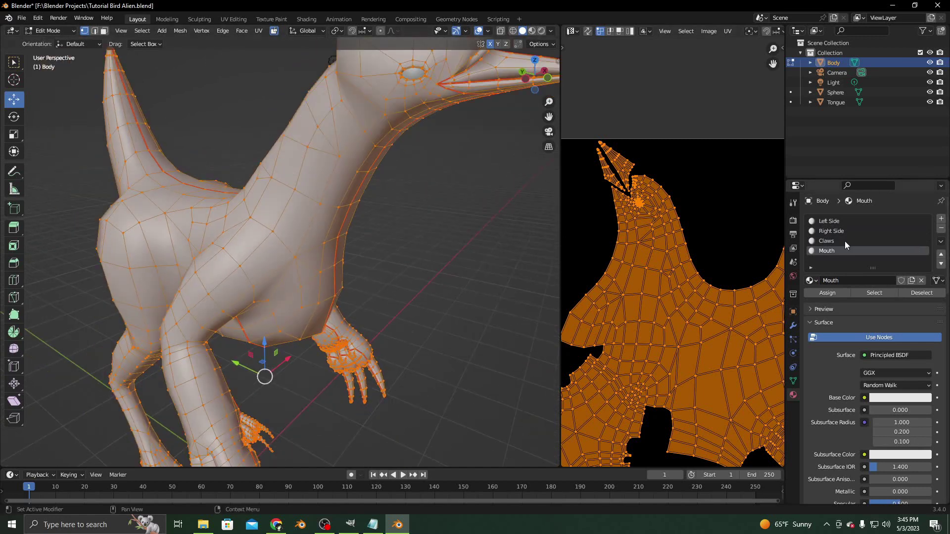
pyautogui.click(942, 230)
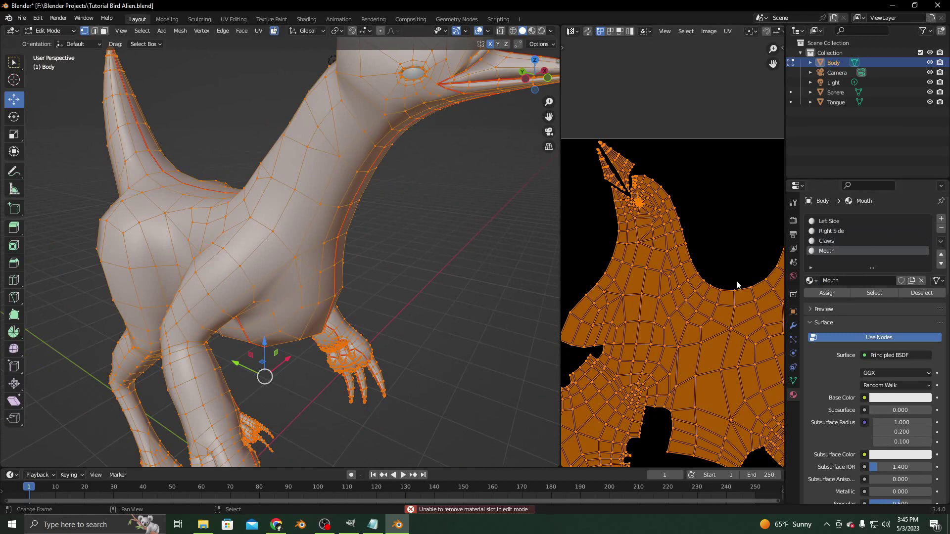
pyautogui.click(58, 35)
pyautogui.click(49, 34)
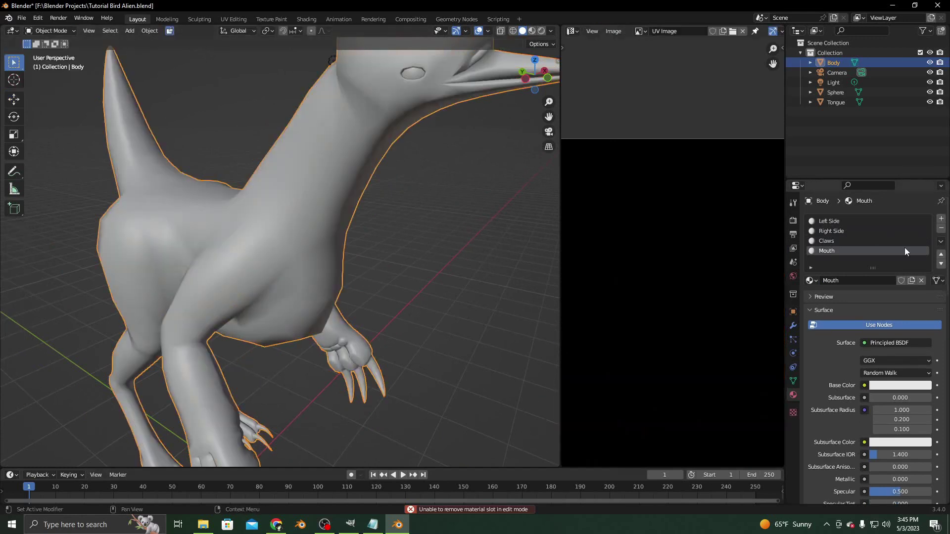
pyautogui.click(941, 229)
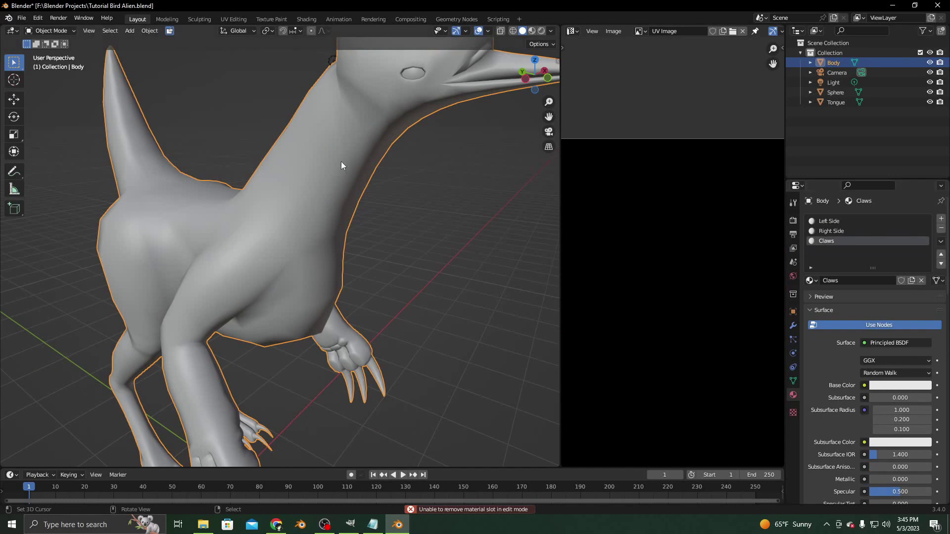
pyautogui.click(50, 31)
pyautogui.click(50, 51)
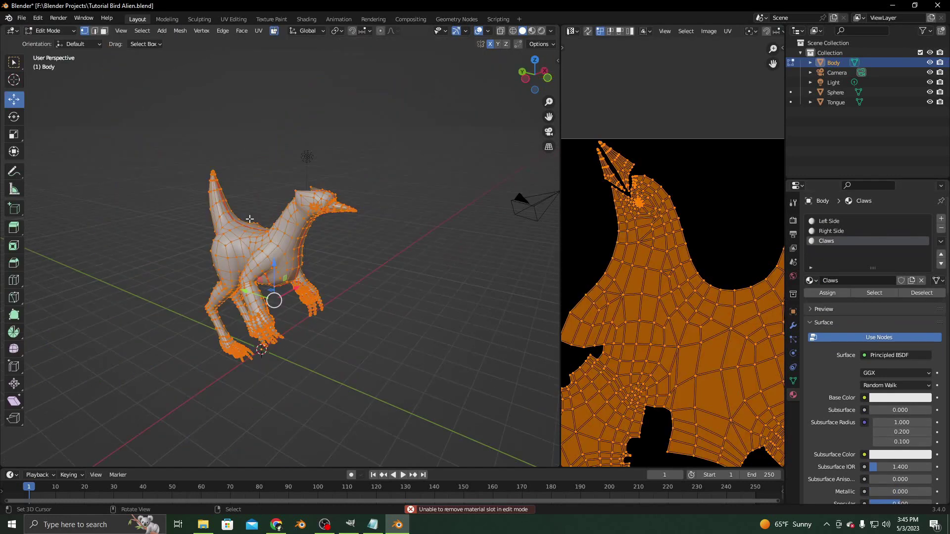
# Step: Select only the seam-bounded right half of the body and assign the Right Side material to it
pyautogui.moveTo(249, 218); pyautogui.dragTo(307, 218, button='middle')
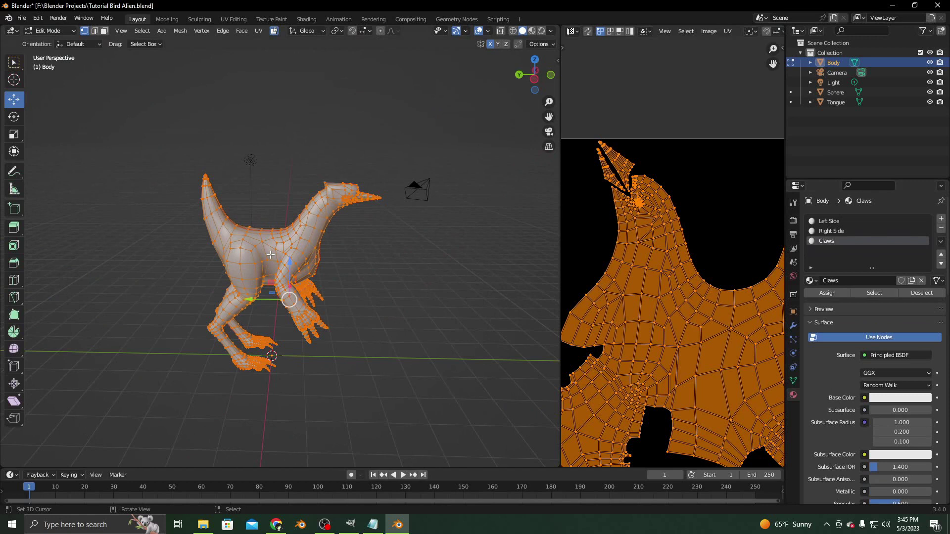
pyautogui.scroll(1, 271, 254)
pyautogui.click(827, 231)
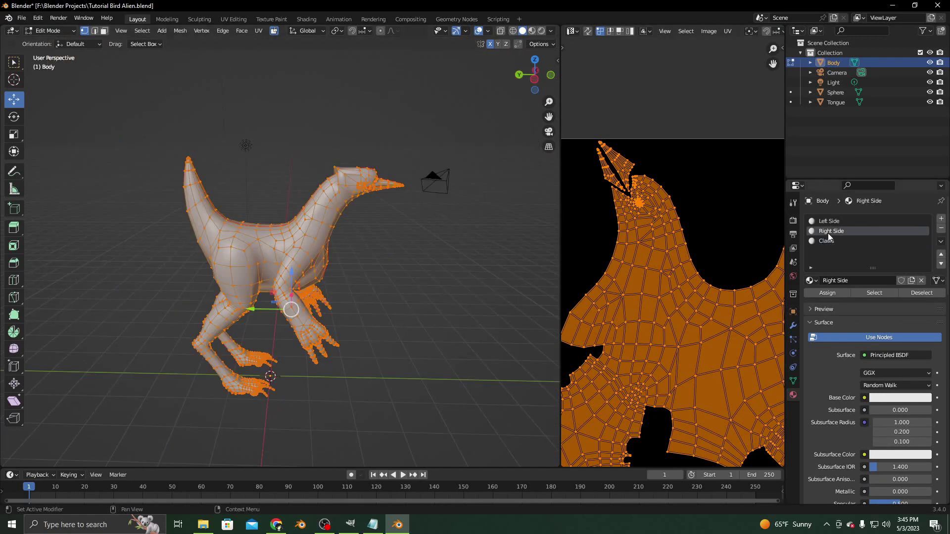
pyautogui.hotkey('alt', 'a')
pyautogui.press('l')
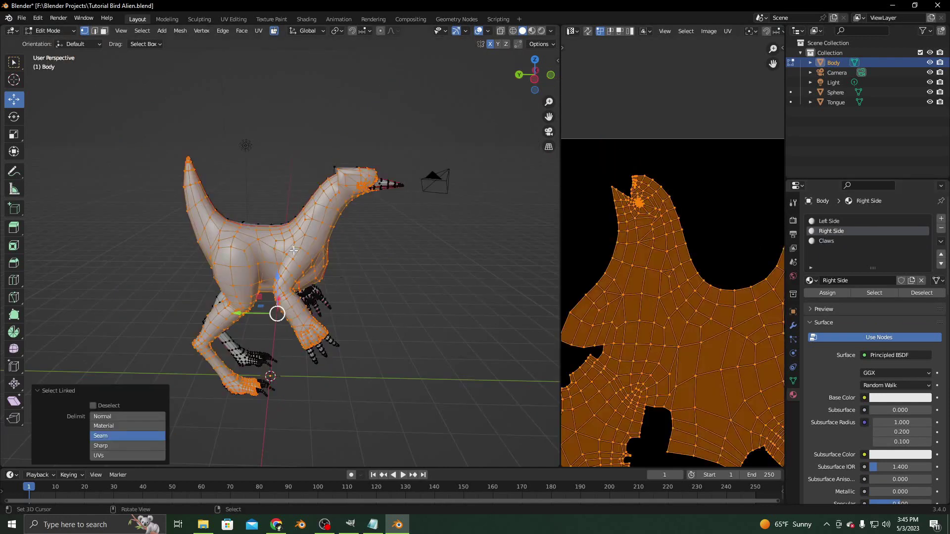
pyautogui.moveTo(293, 251); pyautogui.dragTo(292, 285, button='middle')
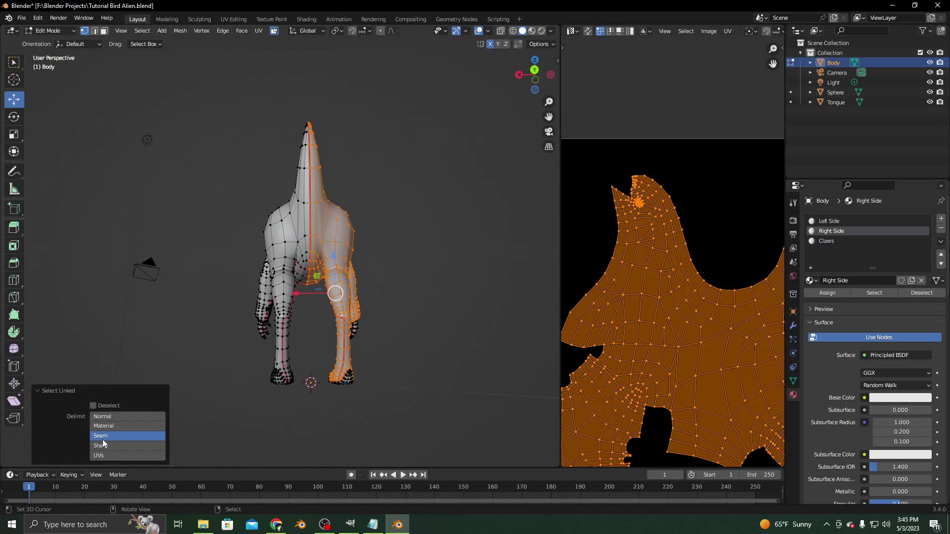
pyautogui.moveTo(452, 291); pyautogui.dragTo(319, 325, button='middle')
pyautogui.scroll(3, 405, 276)
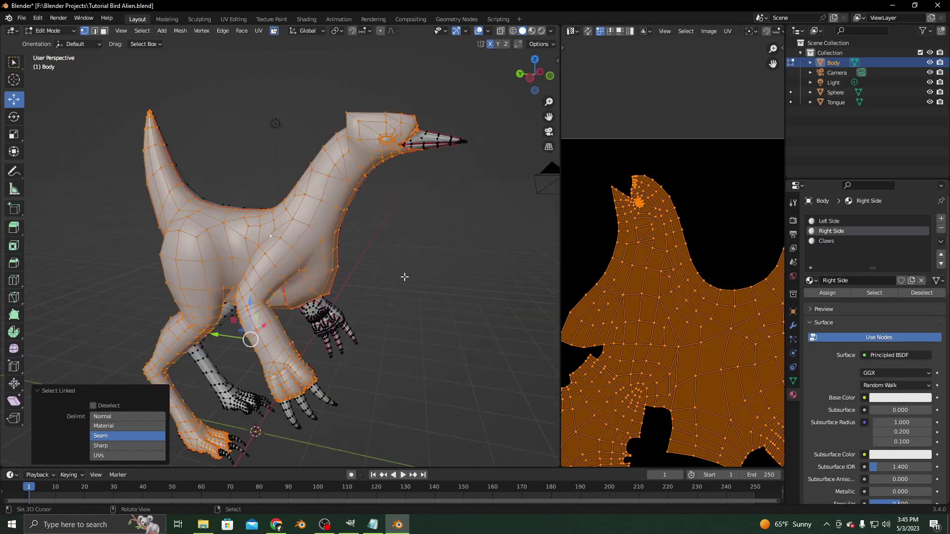
pyautogui.moveTo(404, 275); pyautogui.dragTo(454, 286, button='middle')
pyautogui.scroll(-4, 454, 286)
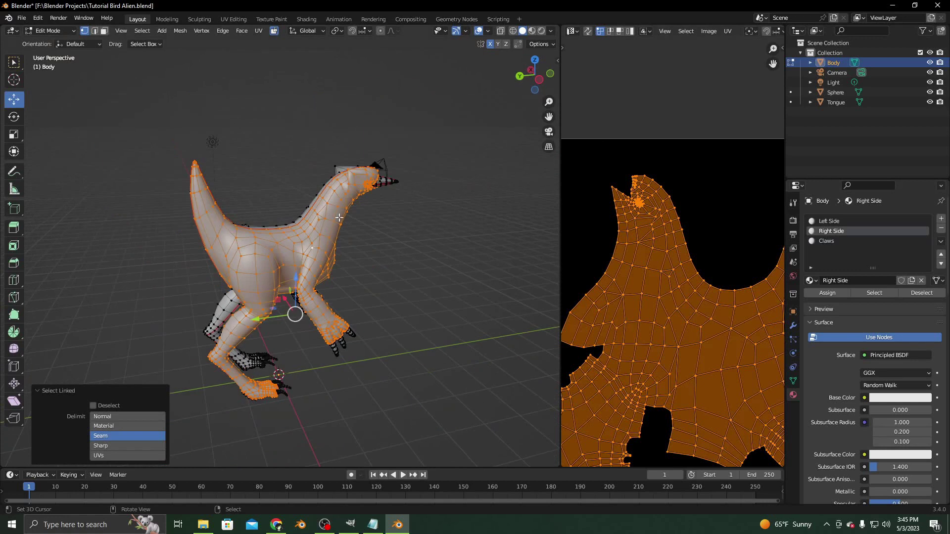
pyautogui.click(833, 296)
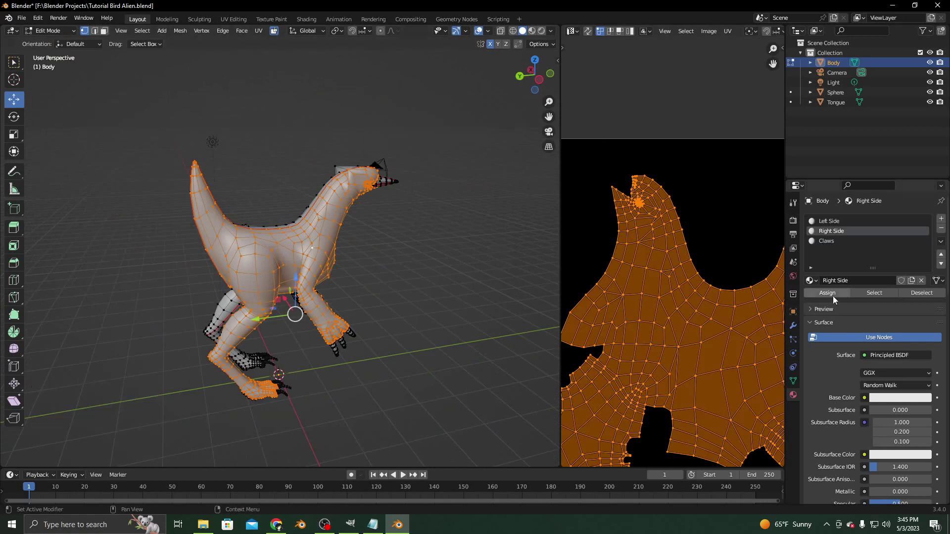
# Step: Make the Claws material slot active and select the seam-bounded upper and lower beak pieces in place of the body half
pyautogui.scroll(4, 362, 271)
pyautogui.moveTo(362, 271); pyautogui.dragTo(309, 292, button='middle')
pyautogui.scroll(-3, 496, 275)
pyautogui.scroll(2, 372, 268)
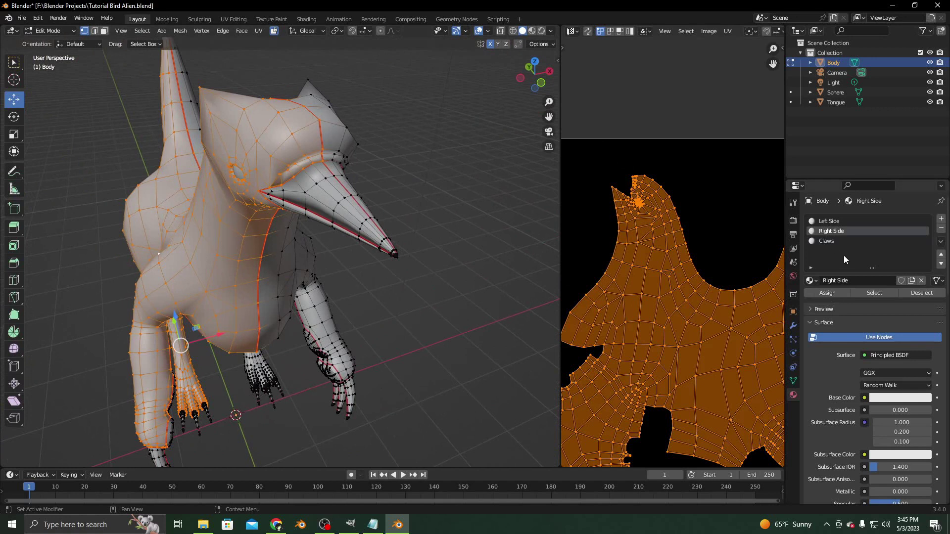
pyautogui.click(823, 240)
pyautogui.rightClick(294, 177)
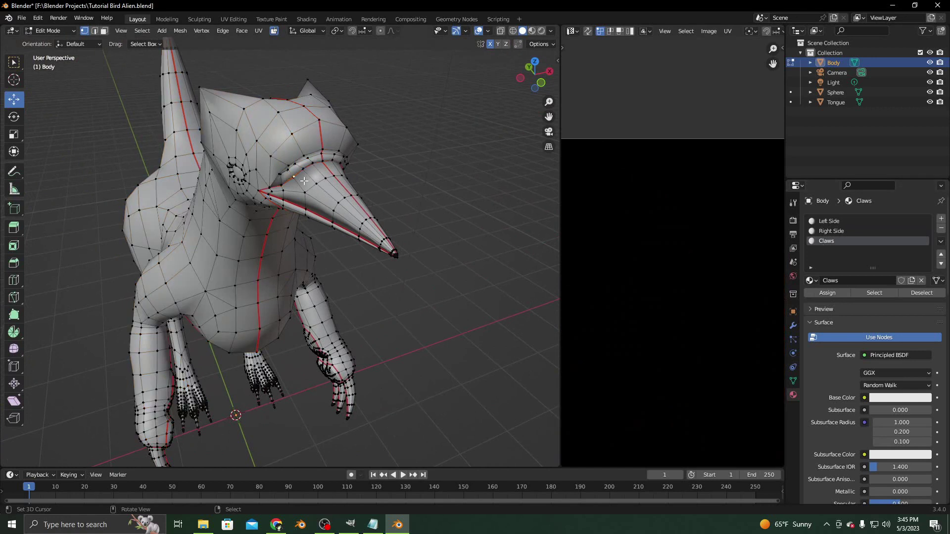
pyautogui.rightClick(305, 190)
pyautogui.press('l')
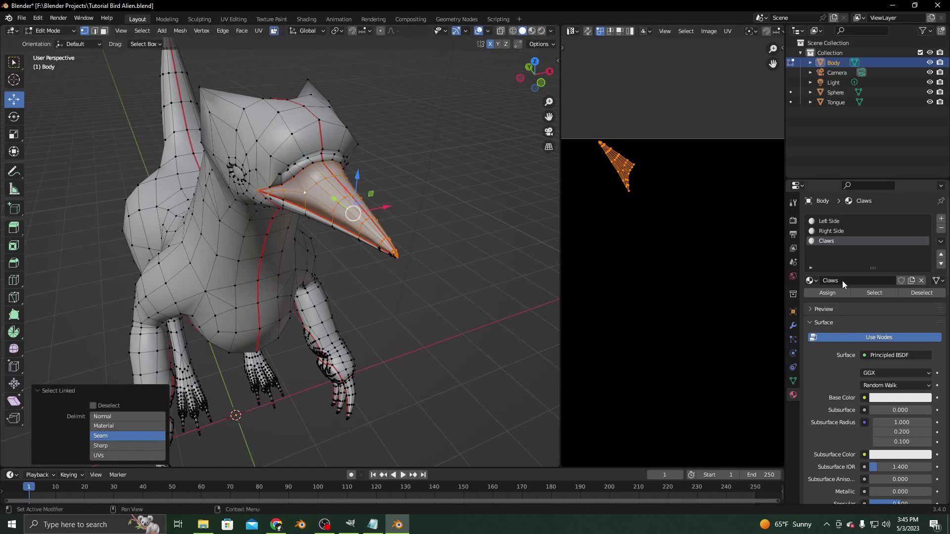
pyautogui.moveTo(340, 178)
pyautogui.mouseDown(button='middle')
pyautogui.moveTo(343, 132)
pyautogui.moveTo(340, 169)
pyautogui.mouseUp(button='middle')
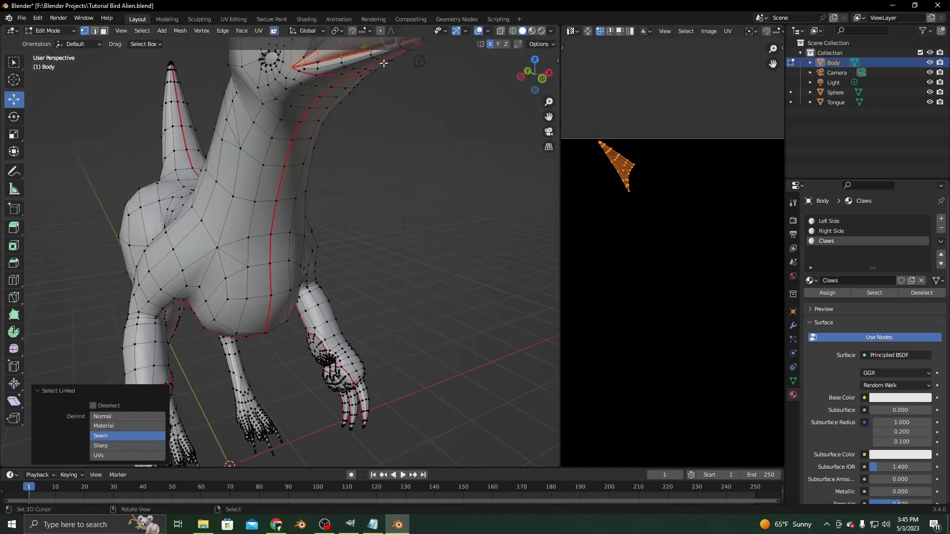
pyautogui.press('l')
pyautogui.moveTo(369, 93); pyautogui.dragTo(371, 155, button='middle')
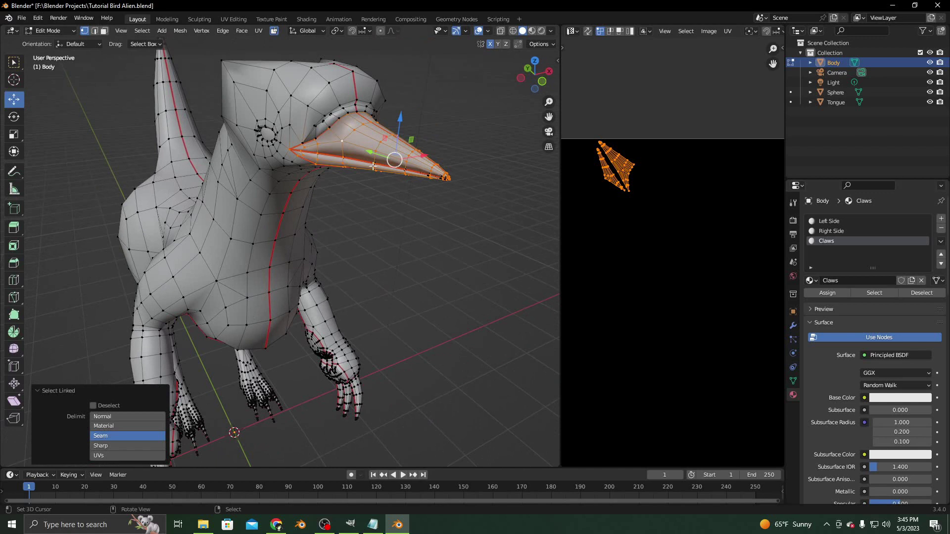
# Step: Add the palm pads, finger pads and claws of the left hand to the selection, using seams as the limit
pyautogui.moveTo(375, 239); pyautogui.dragTo(337, 316, button='middle')
pyautogui.press('l')
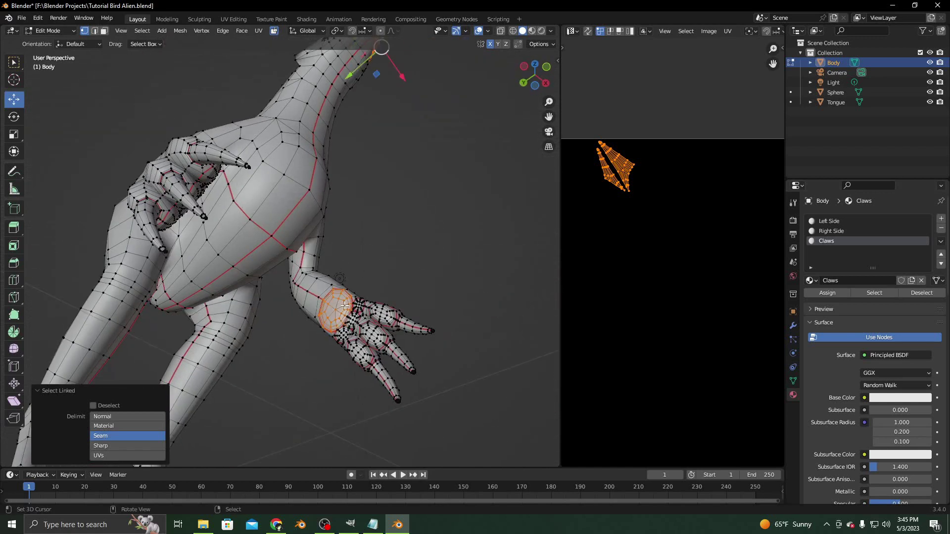
pyautogui.press('l')
pyautogui.press('l')
pyautogui.press('l')
pyautogui.press('l')
pyautogui.press('l')
pyautogui.press('l')
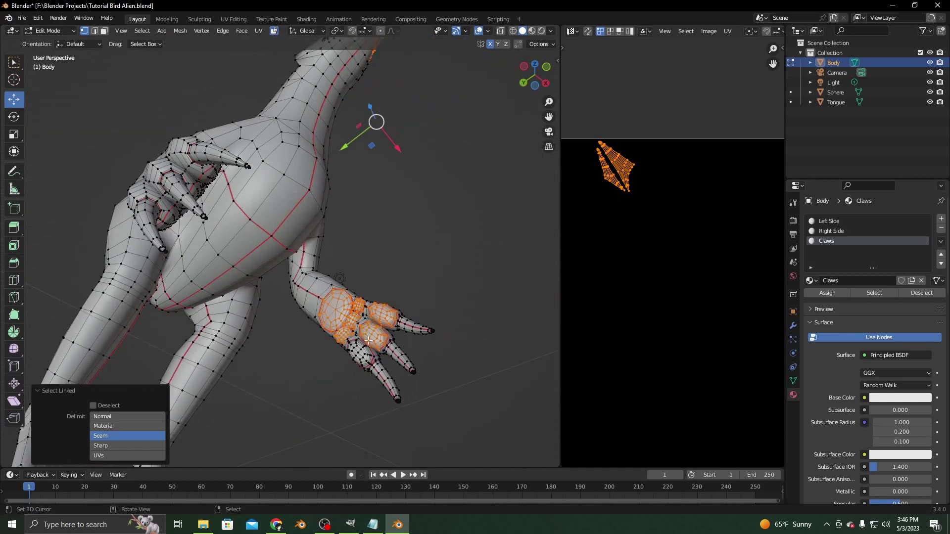
pyautogui.press('l')
pyautogui.press('l')
pyautogui.moveTo(418, 333); pyautogui.dragTo(407, 349, button='middle')
pyautogui.press('l')
pyautogui.press('l')
pyautogui.press('l')
# Step: Add the seam-bounded palm pads, finger pads and claws of the right hand to the selection
pyautogui.moveTo(437, 281); pyautogui.dragTo(106, 324, button='middle')
pyautogui.press('l')
pyautogui.press('l')
pyautogui.press('l')
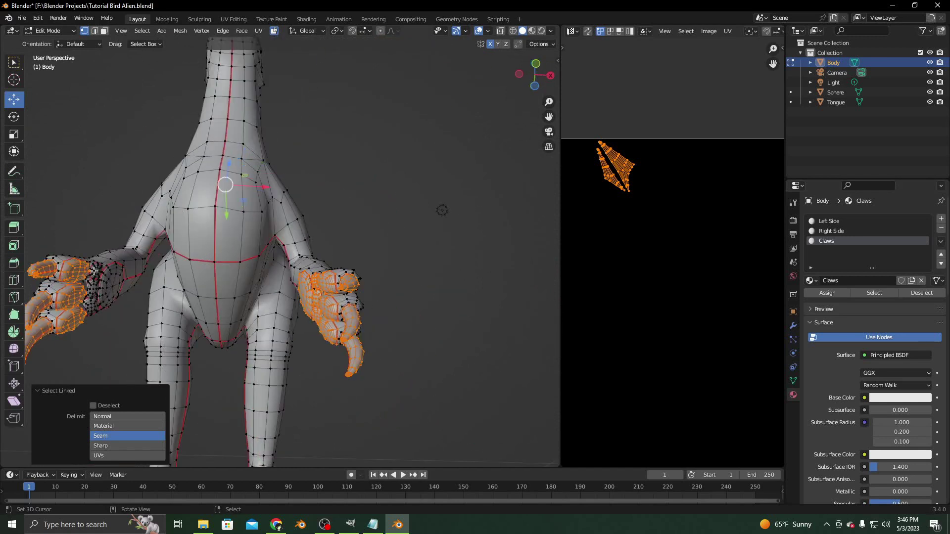
pyautogui.press('l')
pyautogui.press('l')
pyautogui.press('l')
pyautogui.press('l')
# Step: Add the sole, toe pads and claws of the right foot to the selection
pyautogui.moveTo(219, 331); pyautogui.dragTo(406, 331, button='middle')
pyautogui.scroll(4, 382, 293)
pyautogui.press('l')
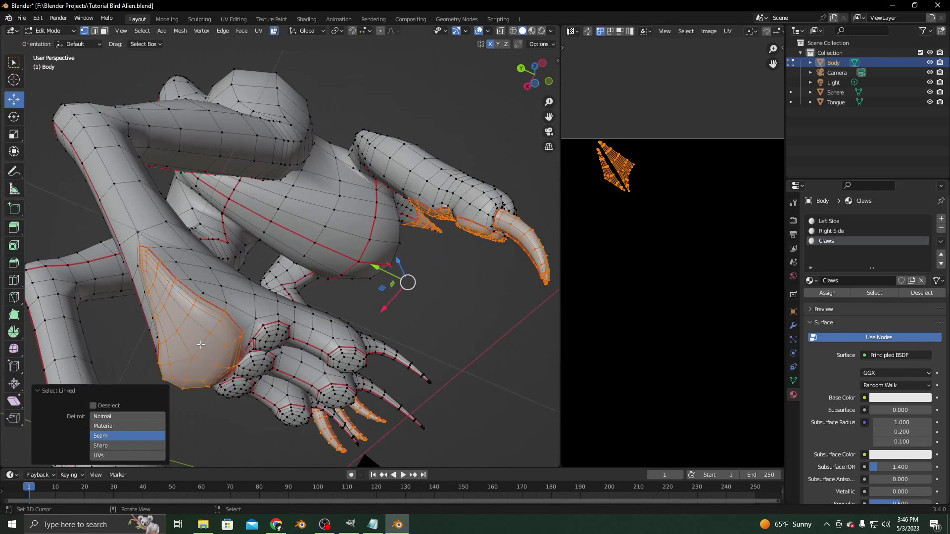
pyautogui.press('l')
pyautogui.press('l')
pyautogui.press('l')
pyautogui.press('l')
pyautogui.press('l')
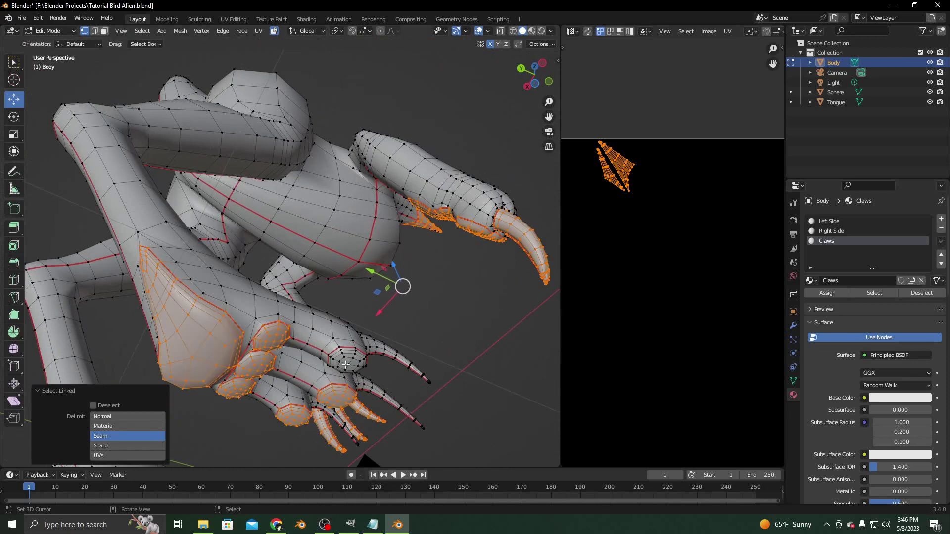
pyautogui.press('l')
pyautogui.moveTo(346, 361); pyautogui.dragTo(242, 264, button='middle')
pyautogui.press('l')
pyautogui.press('l')
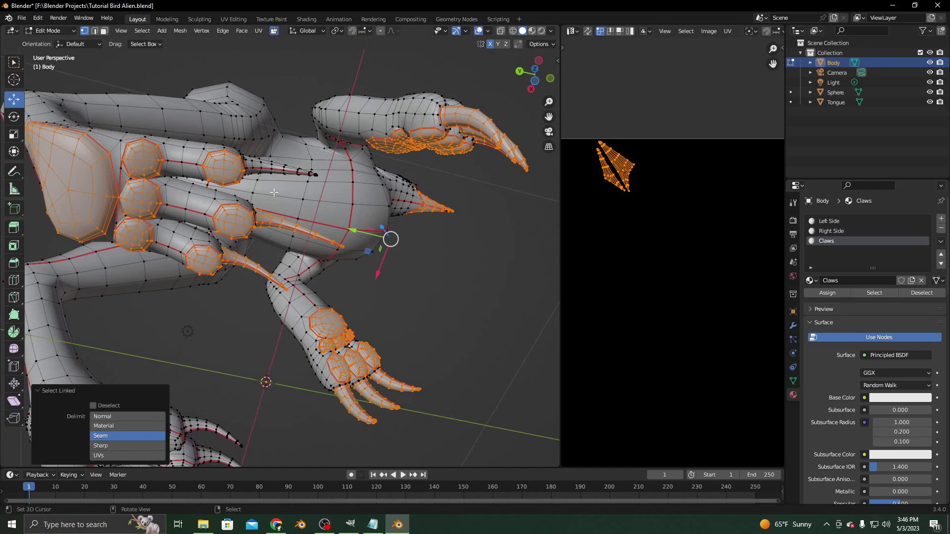
pyautogui.press('l')
# Step: Add the sole, toe pads and claws of the left foot to the selection
pyautogui.moveTo(274, 166); pyautogui.dragTo(257, 263, button='middle')
pyautogui.press('l')
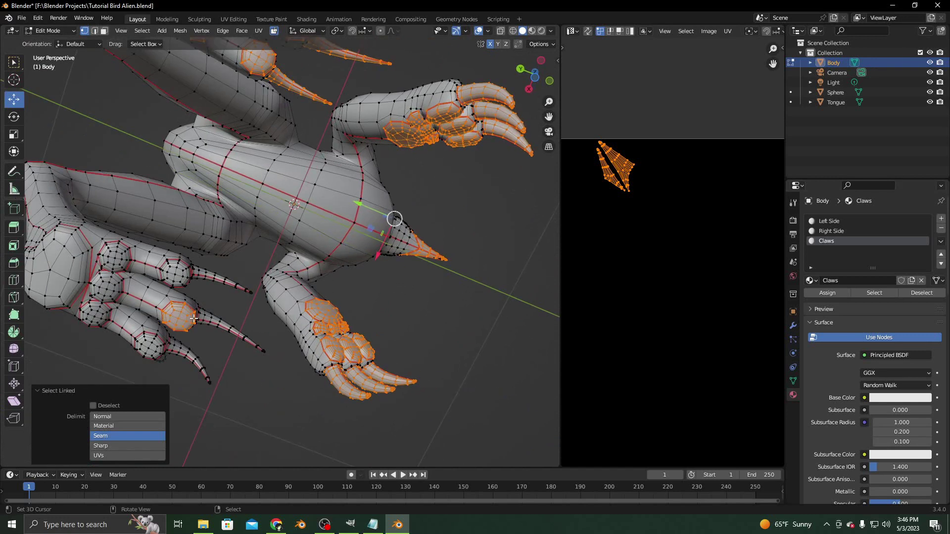
pyautogui.press('l')
pyautogui.press('l')
pyautogui.press('l')
pyautogui.press('l')
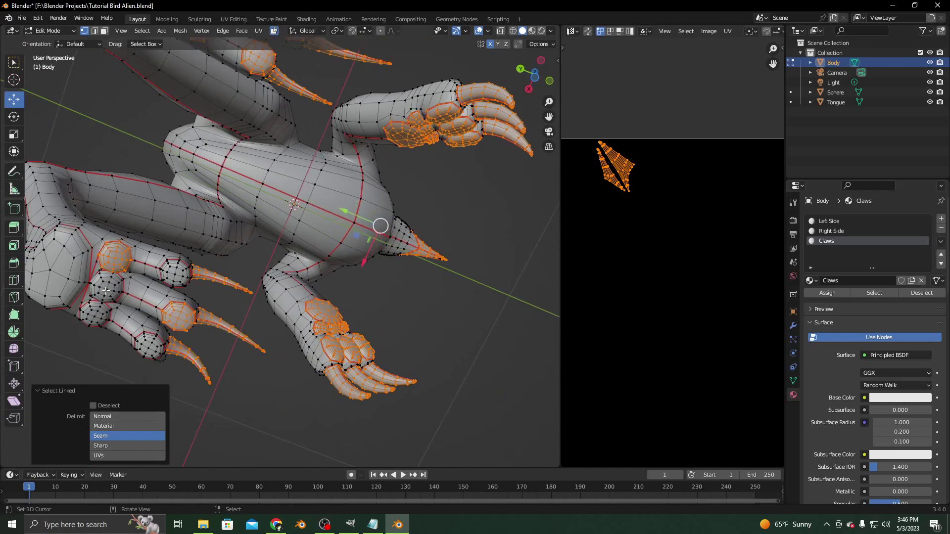
pyautogui.press('l')
pyautogui.press('l')
pyautogui.press('l')
pyautogui.press('l')
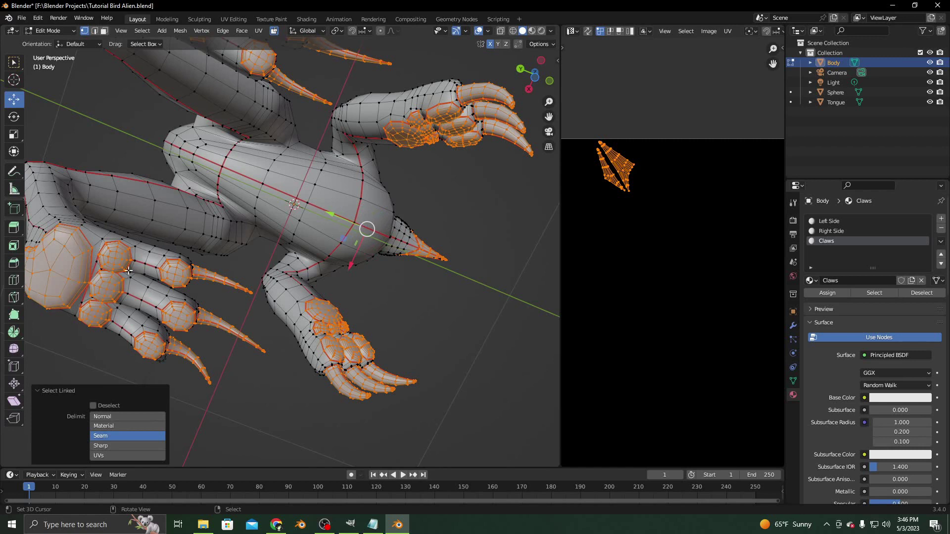
# Step: Assign the Claws material to the selected beak, pads and claws, and inspect the hand up close for missed pieces
pyautogui.moveTo(176, 265); pyautogui.dragTo(233, 306, button='middle')
pyautogui.scroll(-4, 336, 281)
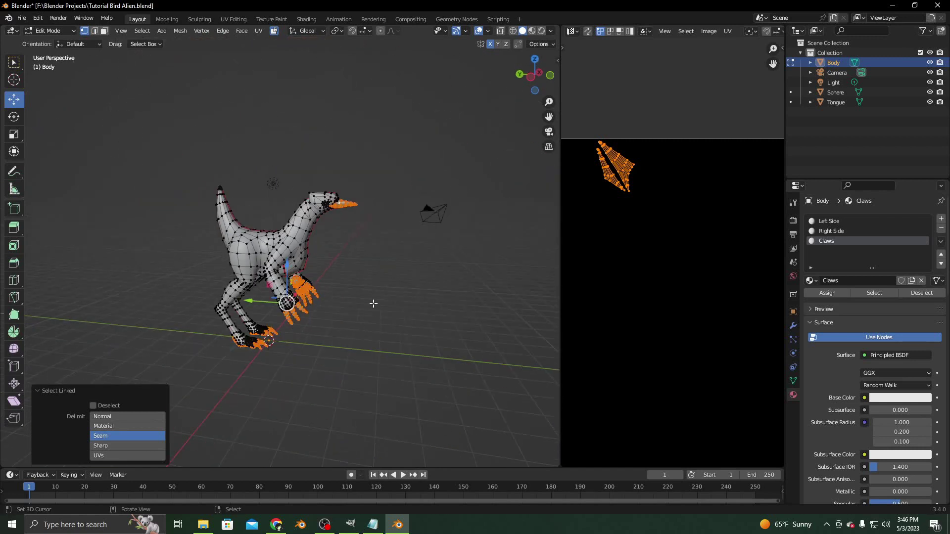
pyautogui.click(835, 292)
pyautogui.scroll(10, 312, 399)
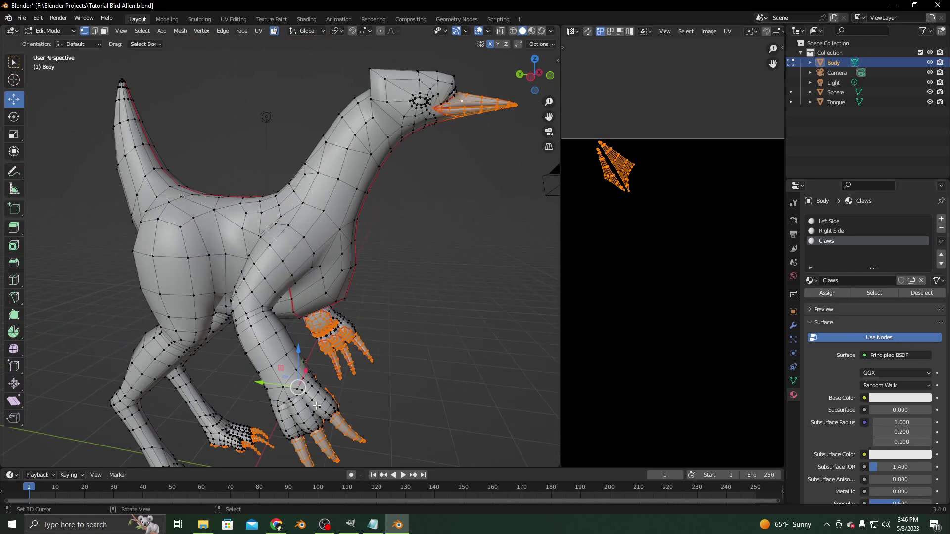
pyautogui.scroll(-5, 360, 433)
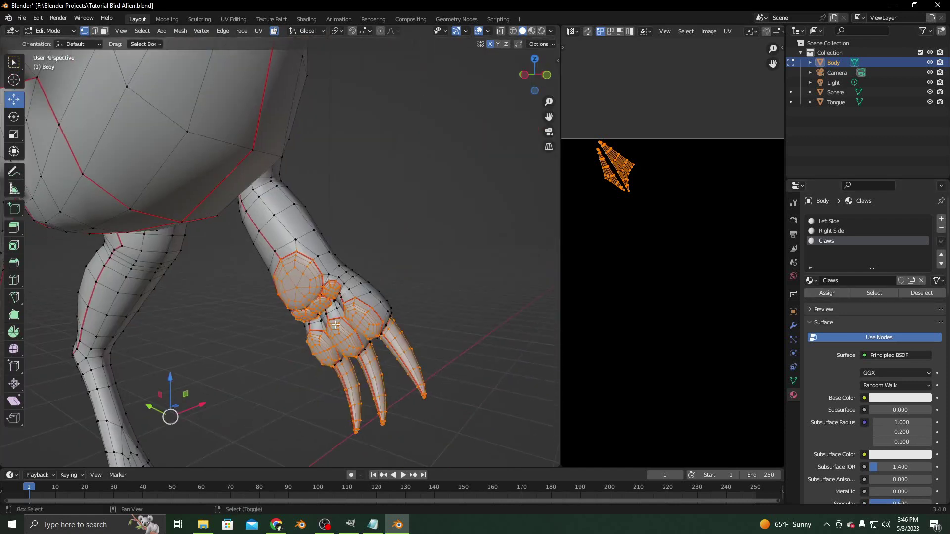
# Step: Rename the Claws material to Extras
pyautogui.doubleClick(848, 280)
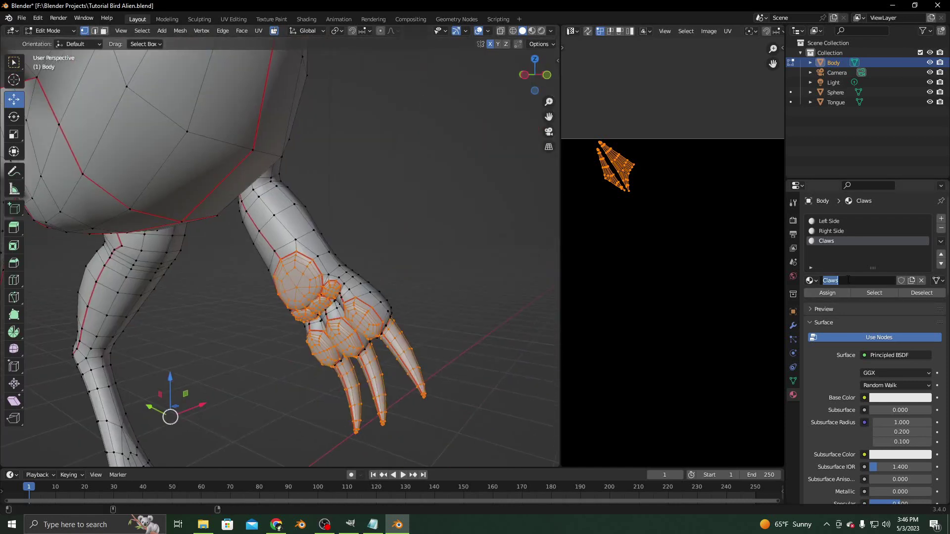
pyautogui.write('Extras')
pyautogui.press('Return')
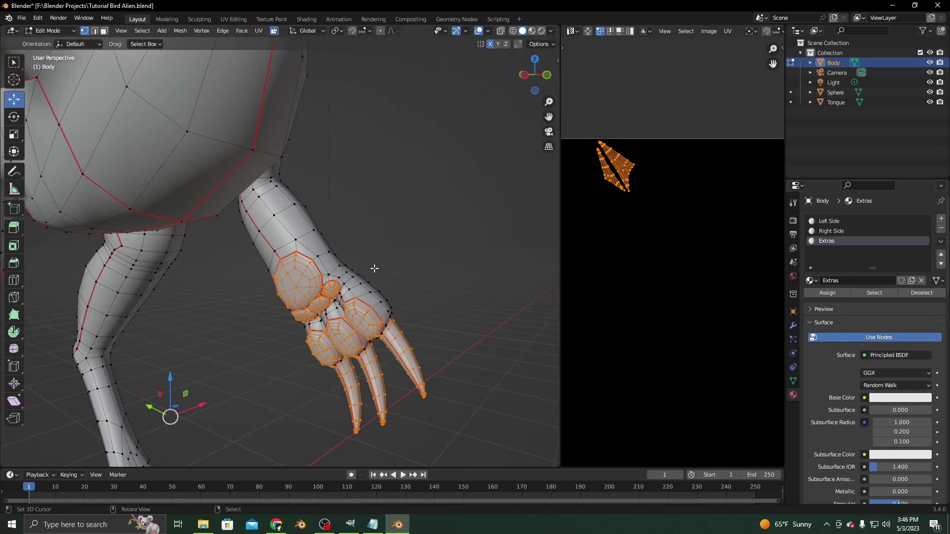
# Step: Add the missed linked beak geometry to the selection in wireframe view, assign the Extras material to it and restore solid shading
pyautogui.scroll(-4, 373, 267)
pyautogui.moveTo(373, 267); pyautogui.dragTo(236, 263, button='middle')
pyautogui.scroll(4, 222, 286)
pyautogui.scroll(4, 236, 262)
pyautogui.scroll(-4, 236, 262)
pyautogui.hotkey('shift', 'z')
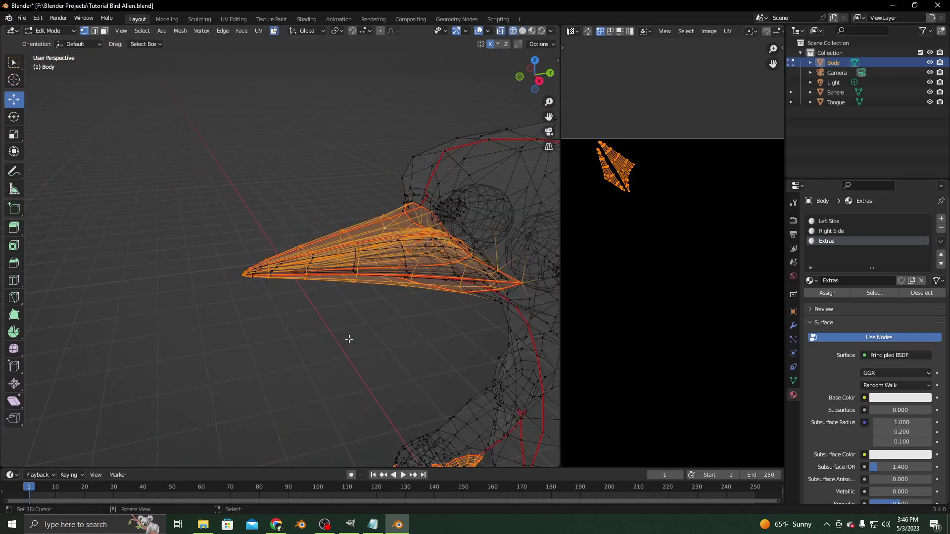
pyautogui.moveTo(323, 310); pyautogui.dragTo(309, 317, button='middle')
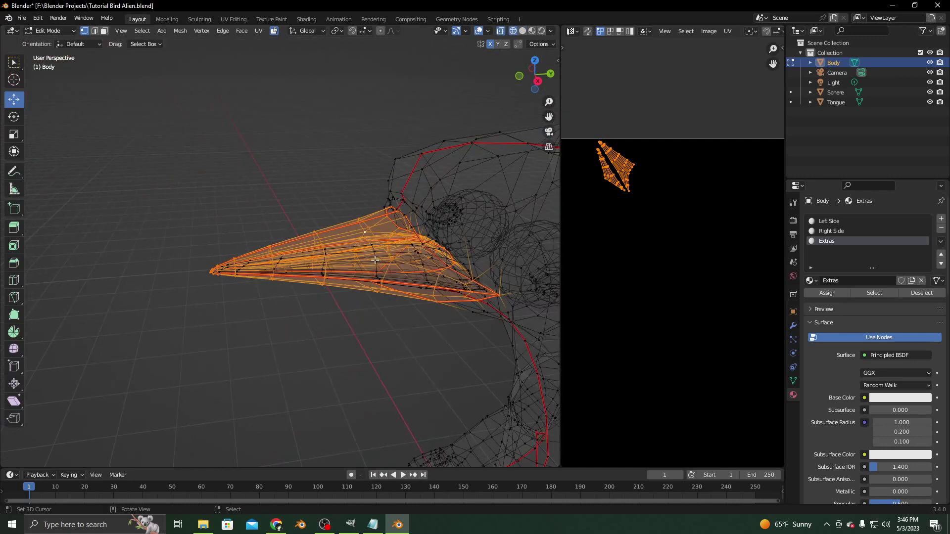
pyautogui.press('l')
pyautogui.click(823, 293)
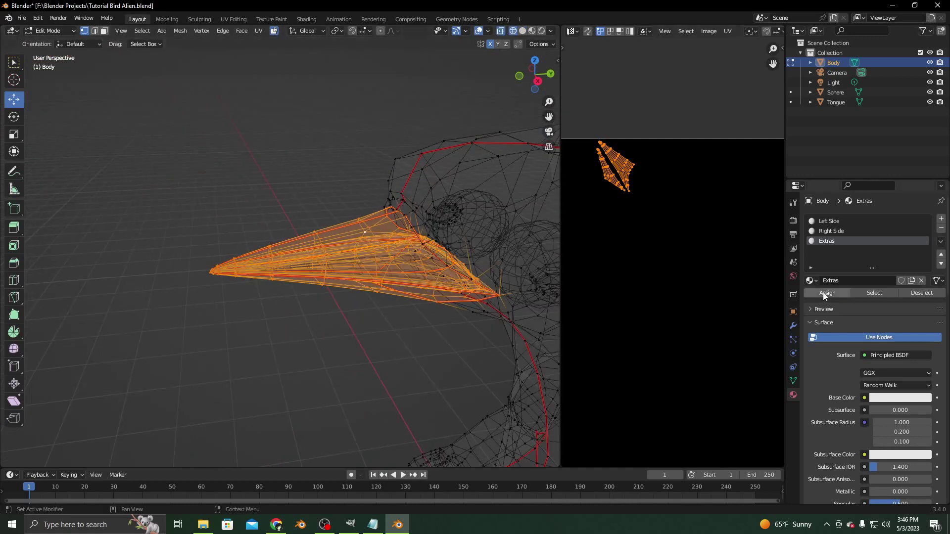
pyautogui.press('z')
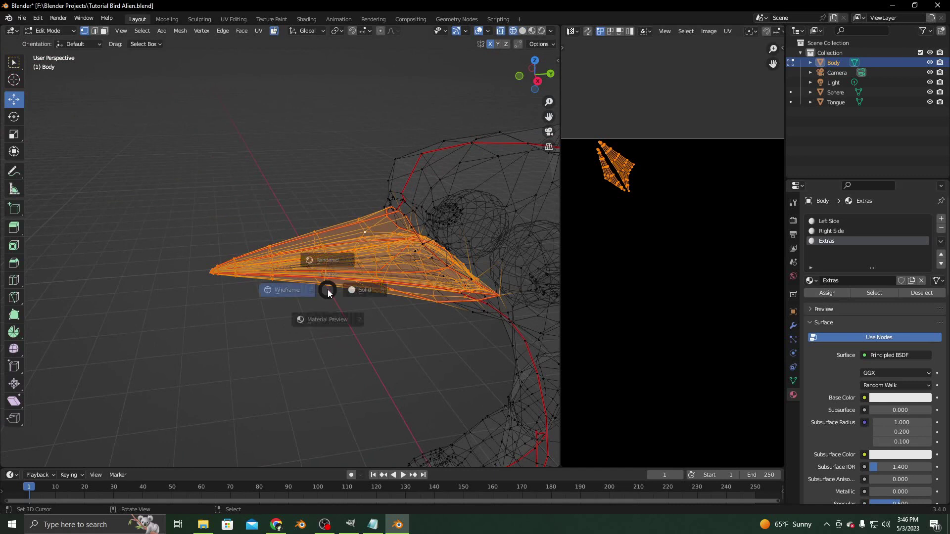
pyautogui.click(400, 296)
pyautogui.scroll(-10, 294, 296)
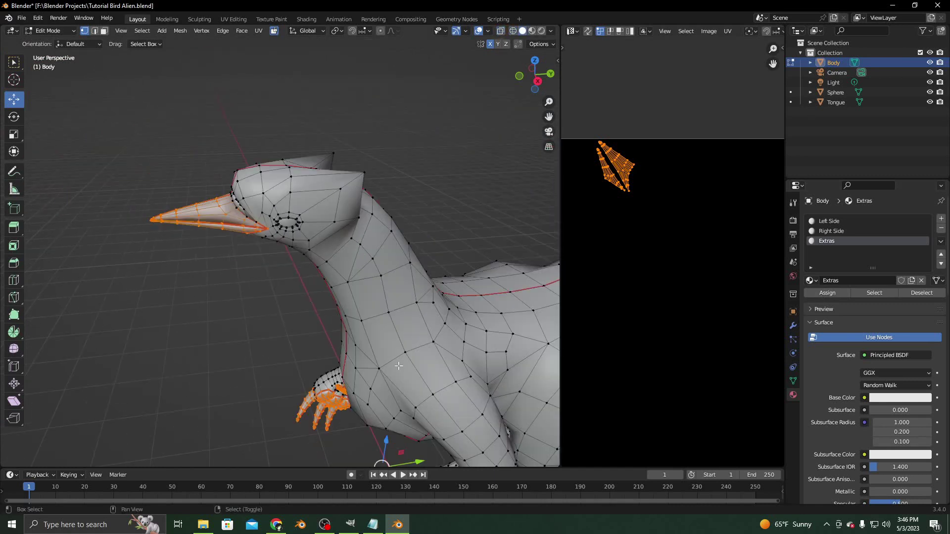
# Step: Return the body to Object Mode and look over the whole creature from its other side
pyautogui.click(49, 31)
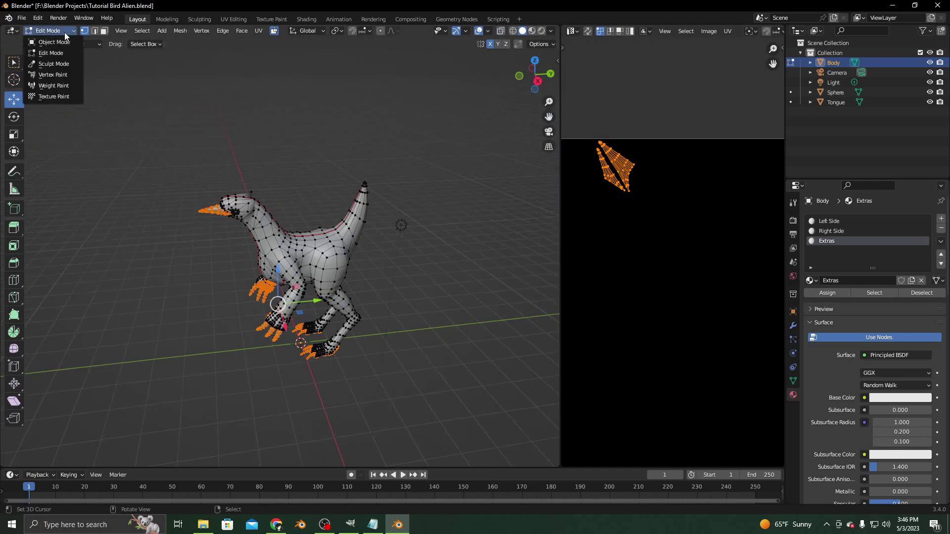
pyautogui.click(49, 37)
pyautogui.scroll(4, 233, 221)
pyautogui.moveTo(233, 221); pyautogui.dragTo(417, 215, button='middle')
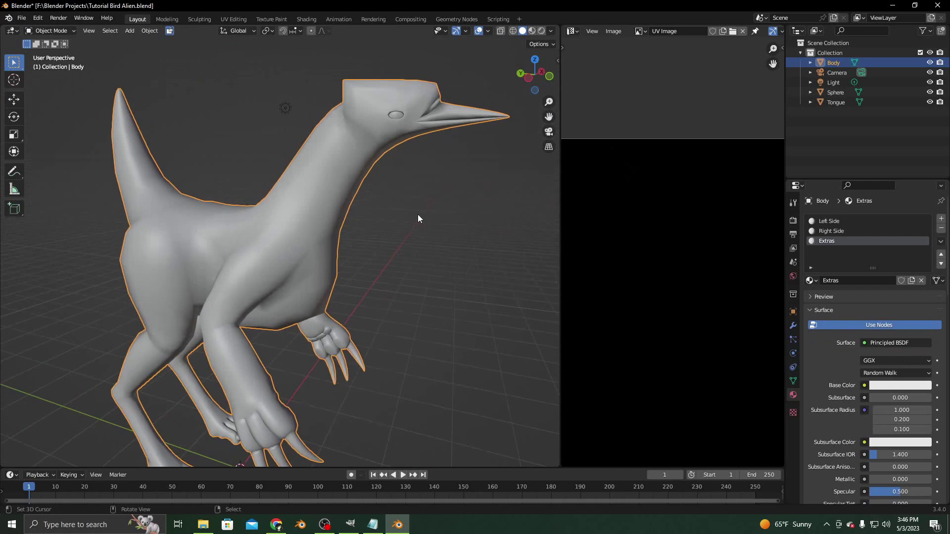
pyautogui.scroll(-4, 418, 215)
pyautogui.scroll(6, 400, 217)
pyautogui.scroll(-3, 396, 220)
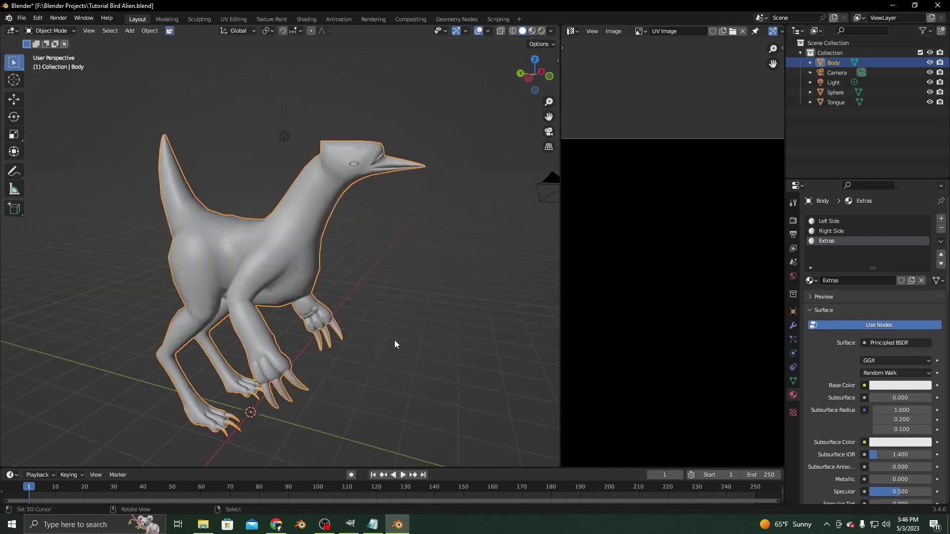
pyautogui.click(324, 524)
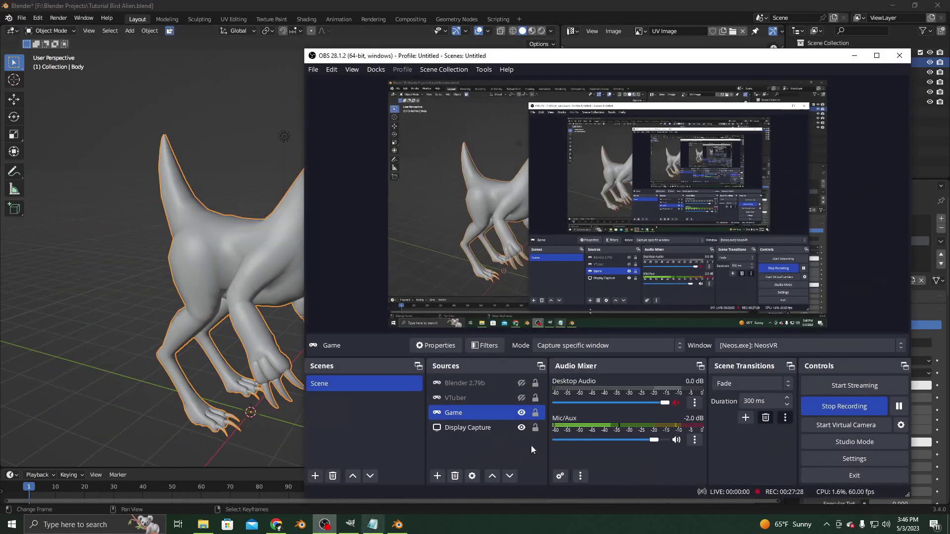
pyautogui.click(838, 404)
pyautogui.click(854, 55)
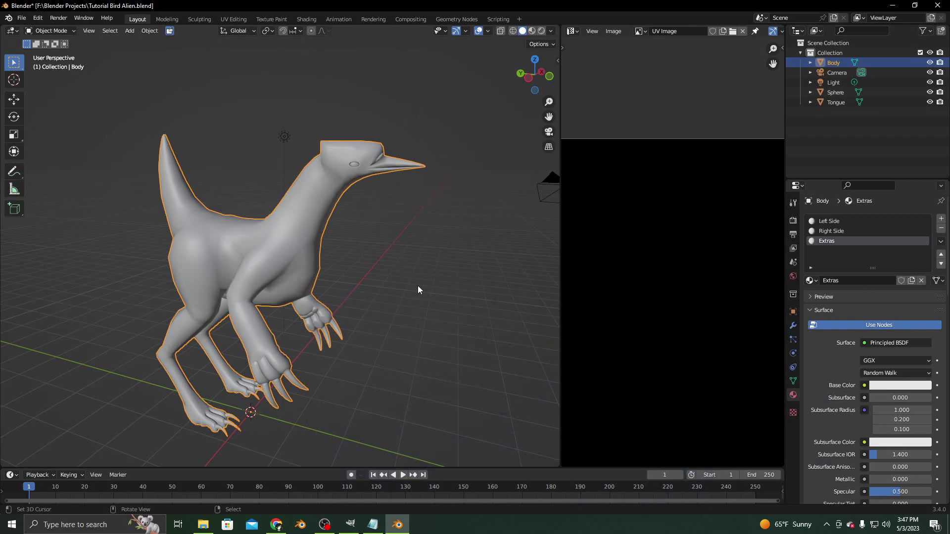
# Step: Widen the 3D viewport by narrowing the image editor beside it, and reframe the creature
pyautogui.moveTo(562, 403); pyautogui.dragTo(604, 399)
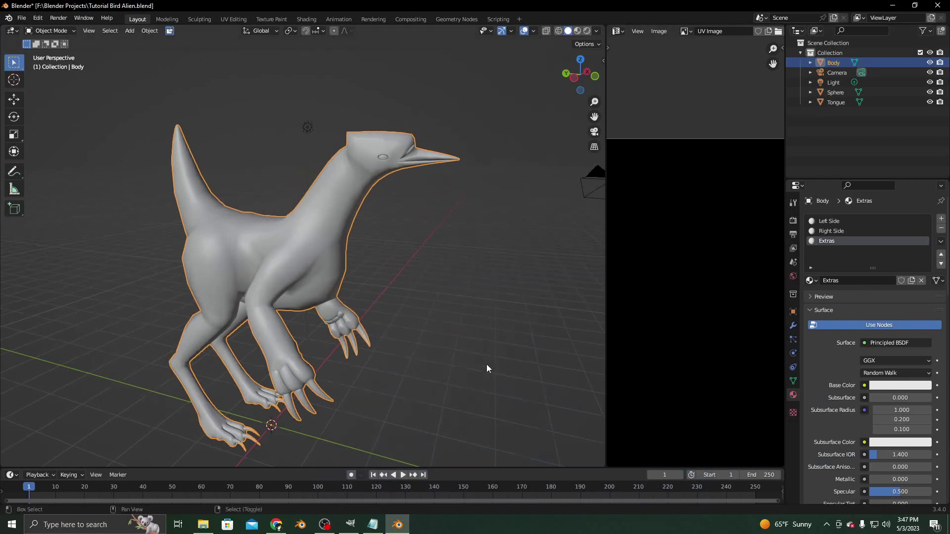
pyautogui.scroll(-5, 414, 337)
pyautogui.scroll(5, 411, 349)
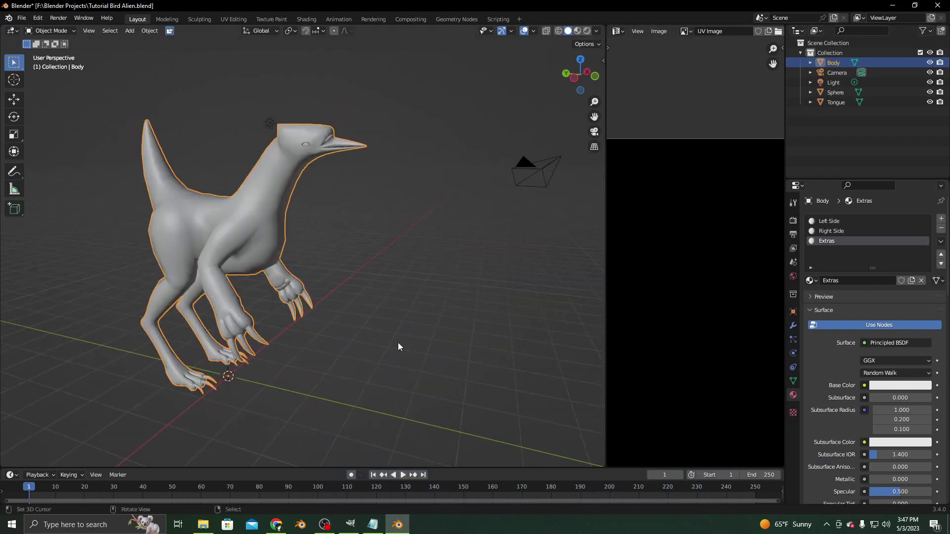
pyautogui.scroll(2, 296, 266)
pyautogui.scroll(-2, 296, 266)
pyautogui.moveTo(310, 283)
pyautogui.mouseDown(button='middle')
pyautogui.moveTo(327, 289)
pyautogui.moveTo(299, 293)
pyautogui.moveTo(318, 296)
pyautogui.mouseUp(button='middle')
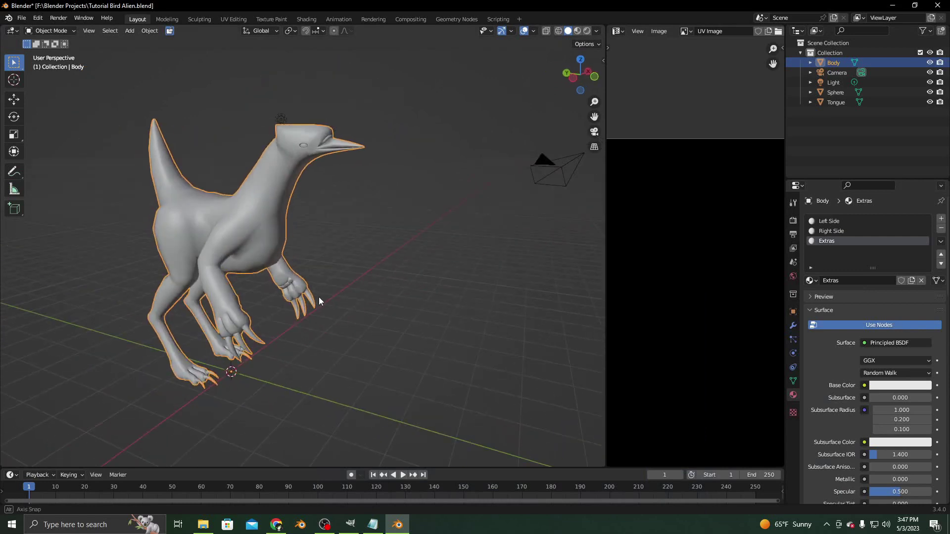
# Step: Go to the Left Side material's Roughness setting, and set the Right Side material's Roughness to 1.000
pyautogui.click(841, 221)
pyautogui.scroll(-3, 866, 419)
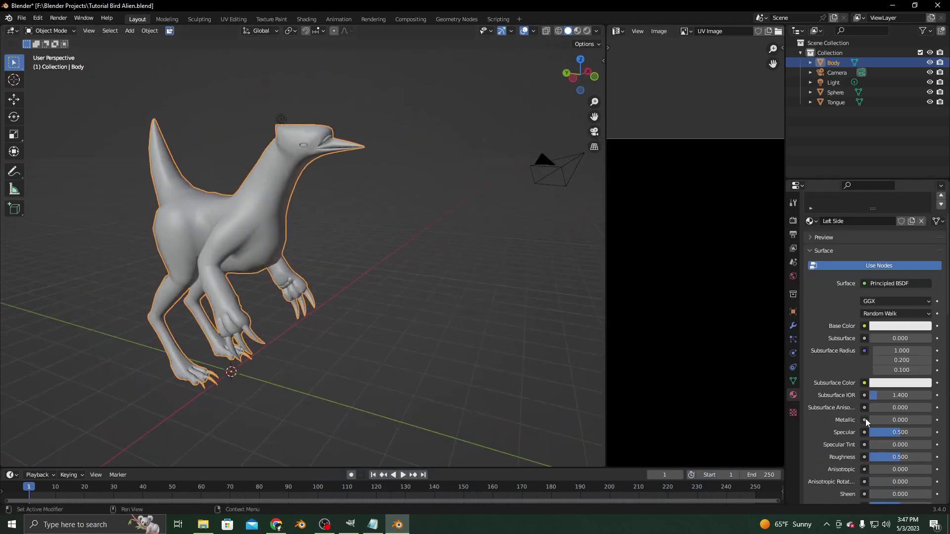
pyautogui.scroll(-2, 865, 418)
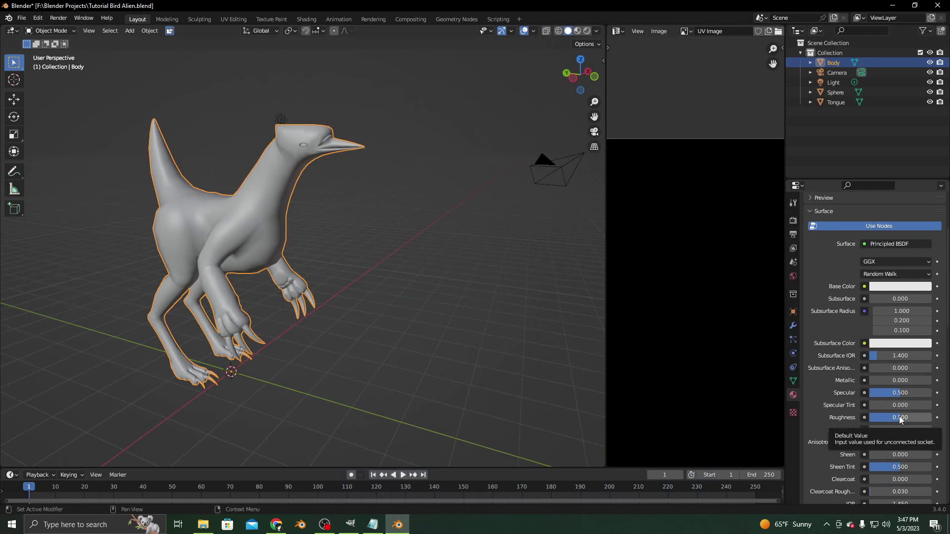
pyautogui.scroll(5, 871, 337)
pyautogui.click(844, 231)
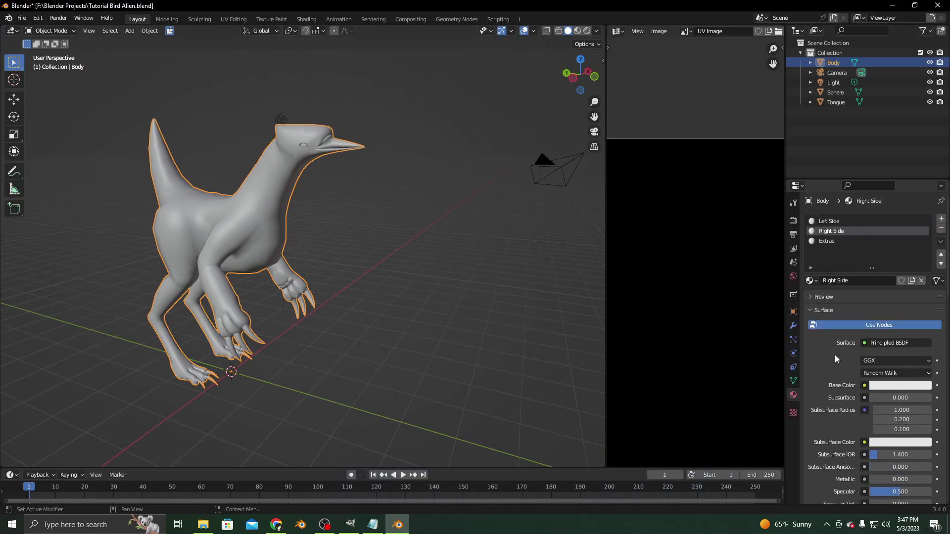
pyautogui.scroll(-4, 835, 355)
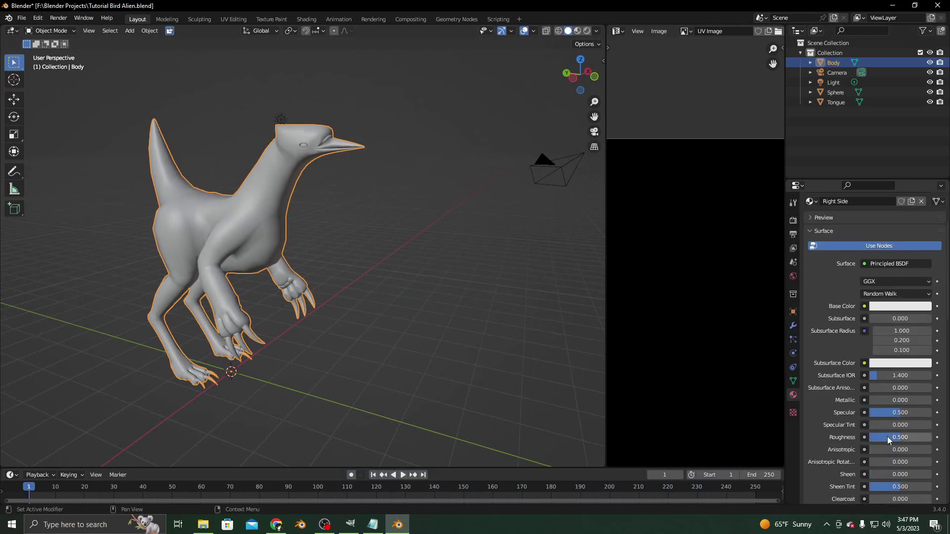
# Step: Show the model in Material Preview shading and inspect how the body's surface looks
pyautogui.click(578, 31)
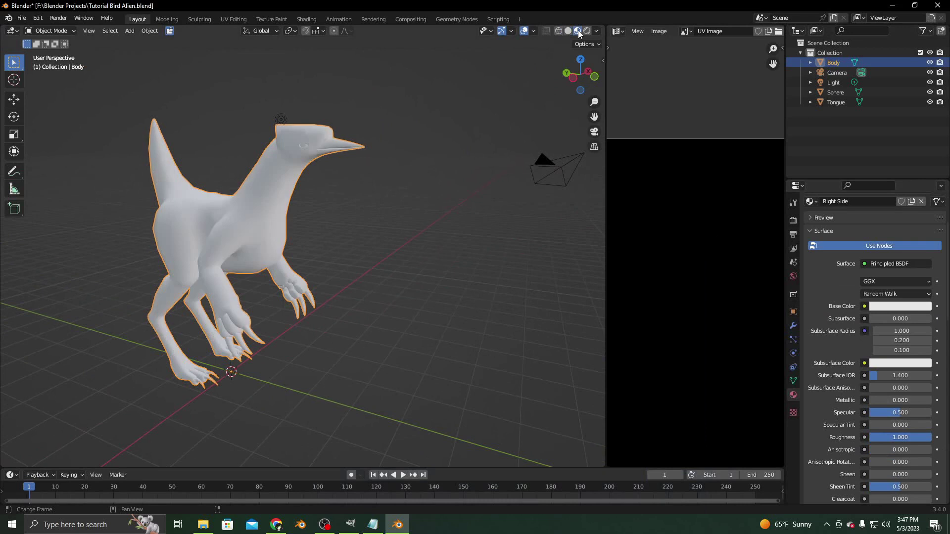
pyautogui.scroll(5, 304, 225)
pyautogui.scroll(-5, 305, 240)
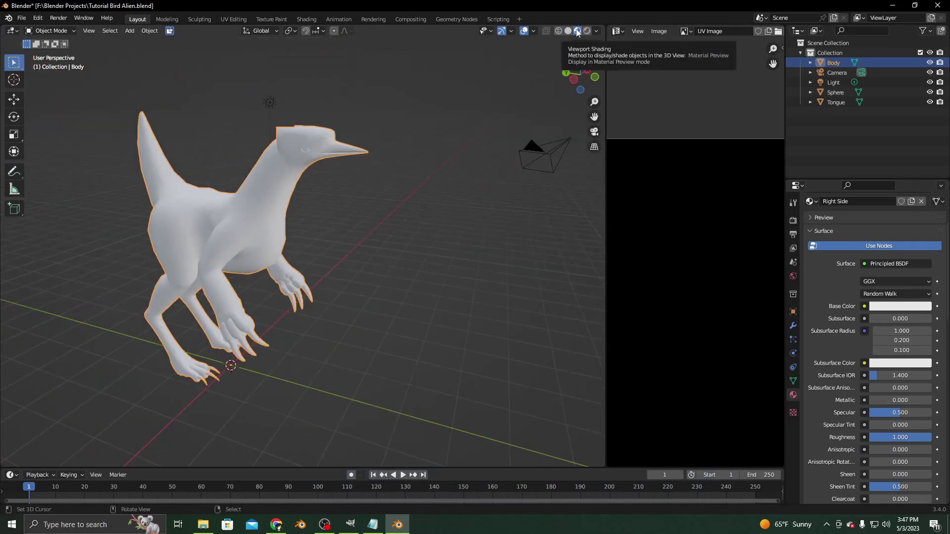
pyautogui.scroll(5, 299, 363)
pyautogui.scroll(-4, 236, 349)
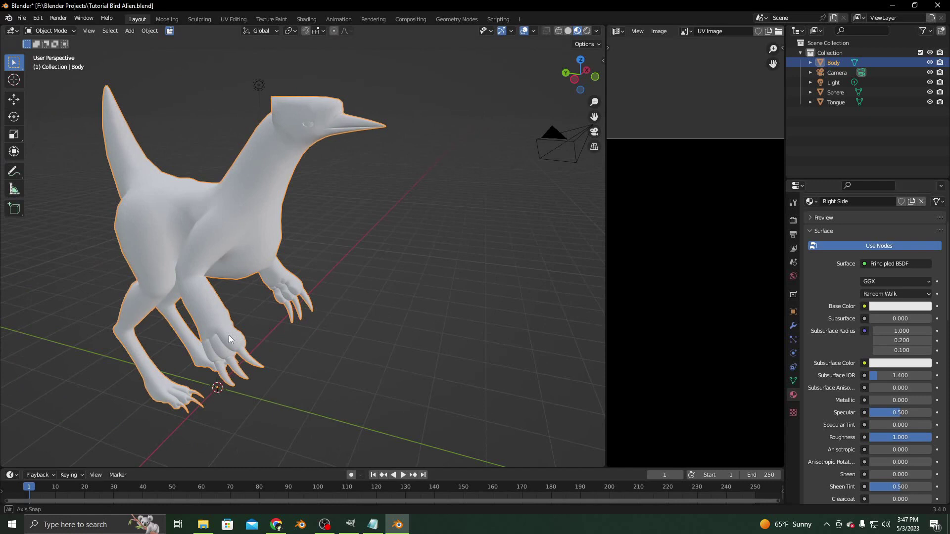
pyautogui.moveTo(229, 335); pyautogui.dragTo(265, 339, button='middle')
pyautogui.scroll(3, 262, 327)
pyautogui.scroll(2, 279, 332)
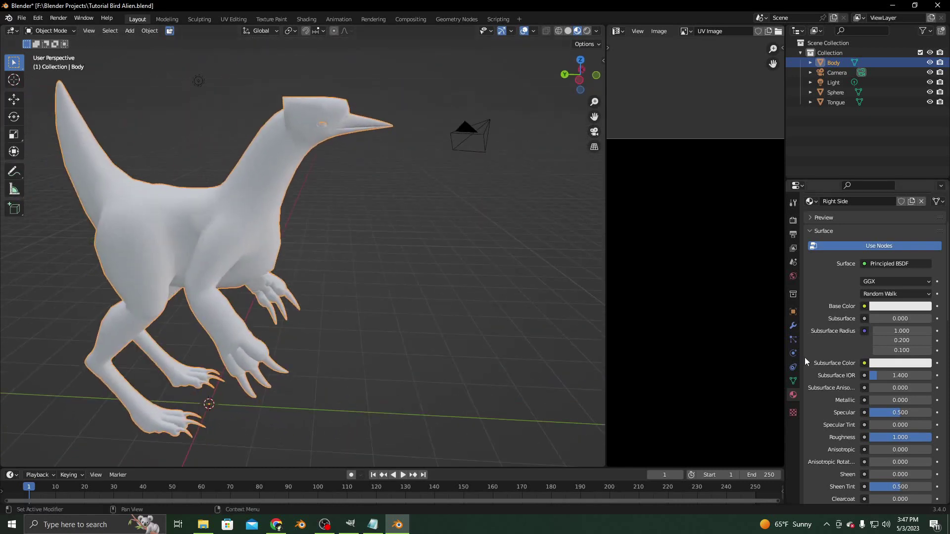
# Step: Set the Extras material's Roughness to 0.177, Metallic to 0.213 and Specular to 0.500
pyautogui.scroll(4, 827, 366)
pyautogui.click(834, 249)
pyautogui.scroll(-3, 826, 359)
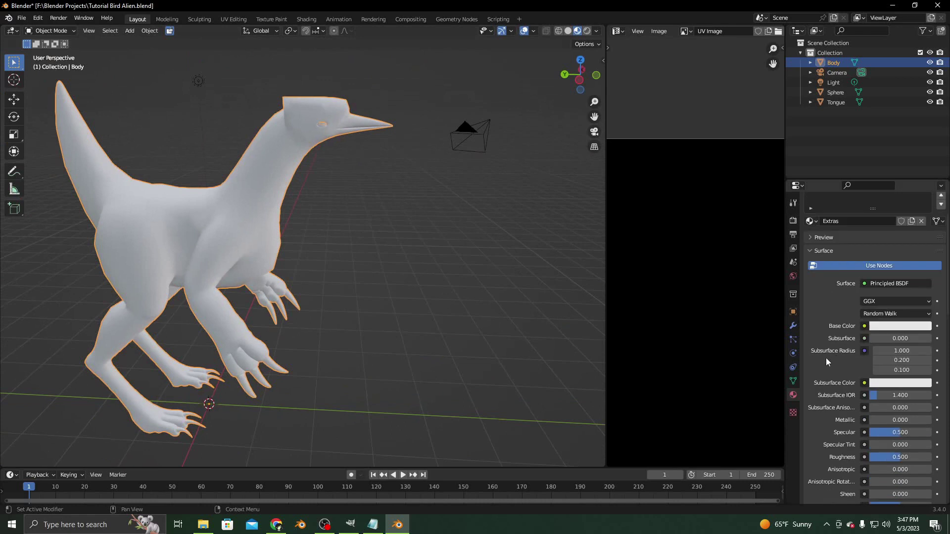
pyautogui.scroll(-2, 826, 361)
pyautogui.moveTo(900, 421); pyautogui.dragTo(890, 421)
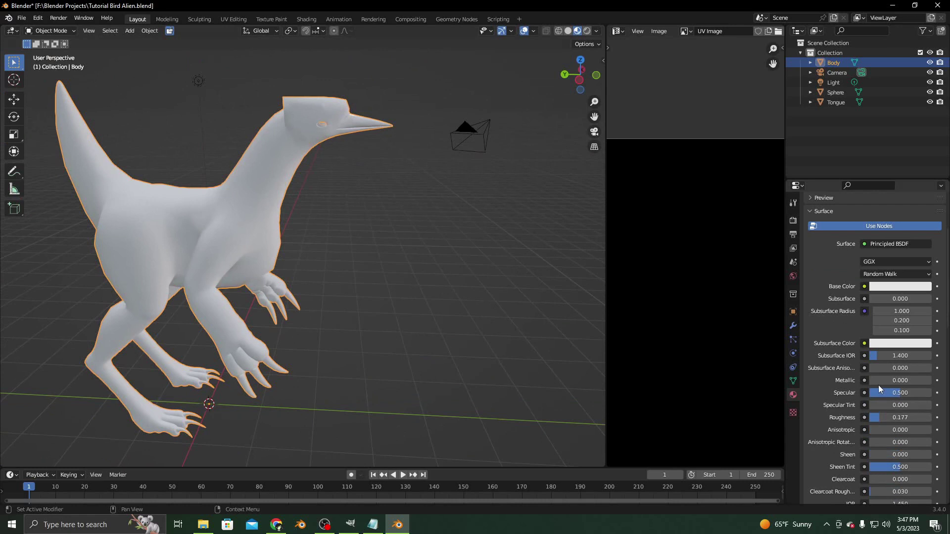
pyautogui.moveTo(879, 381); pyautogui.dragTo(931, 393)
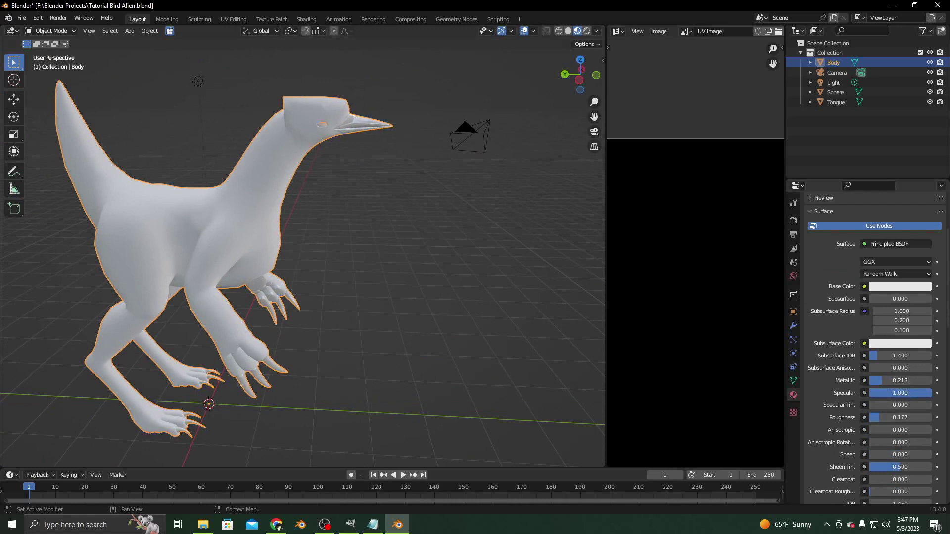
pyautogui.moveTo(925, 394); pyautogui.dragTo(900, 394)
# Step: Darken the Extras material's Base Color to near black and check the beak, pads and claws from the opposite side
pyautogui.click(885, 287)
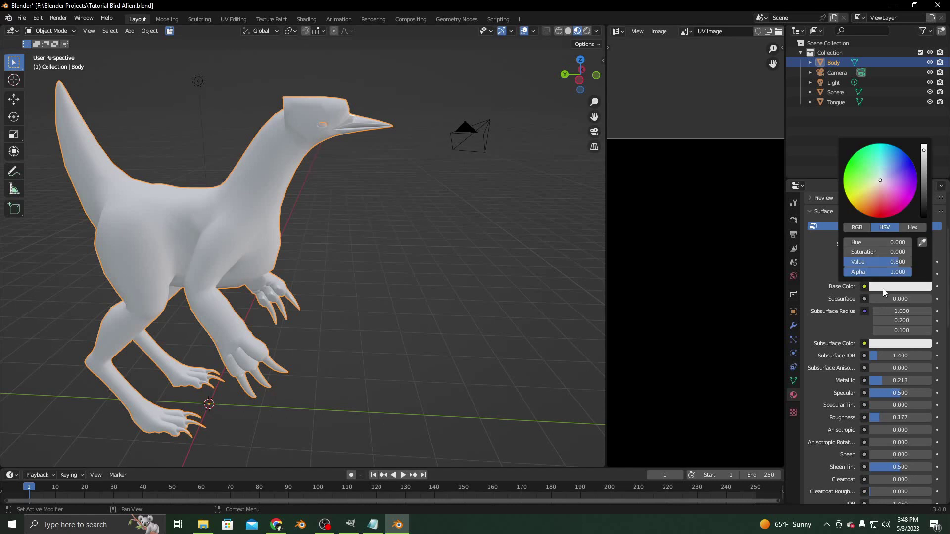
pyautogui.click(923, 207)
pyautogui.moveTo(438, 233); pyautogui.dragTo(269, 255, button='middle')
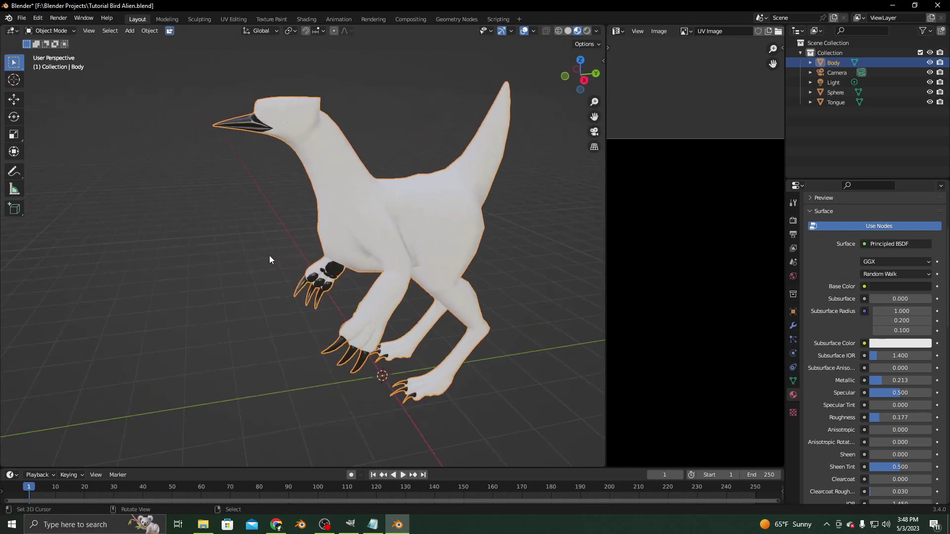
pyautogui.scroll(-1, 269, 255)
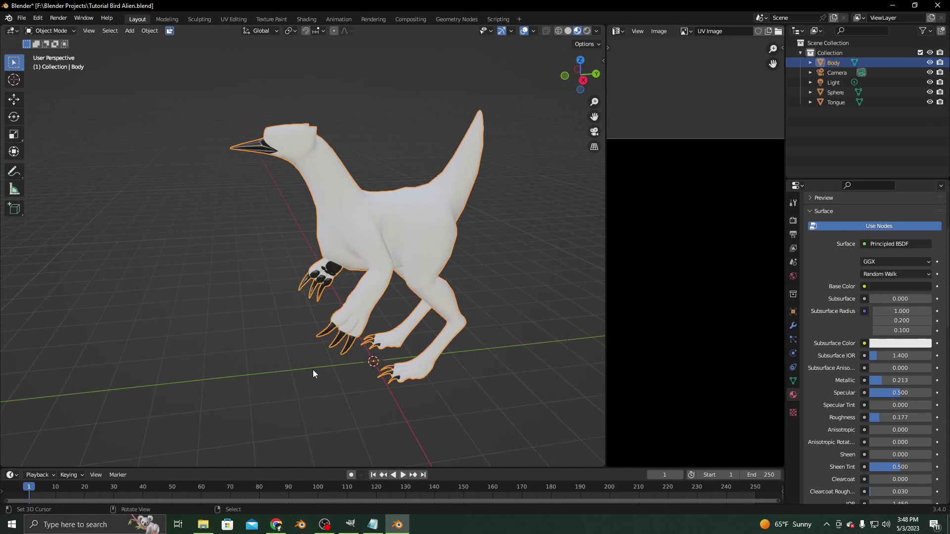
# Step: Switch to GIMP and browse to the Blender Projects folder on Modding Drive (F:) for an image to open
pyautogui.click(350, 525)
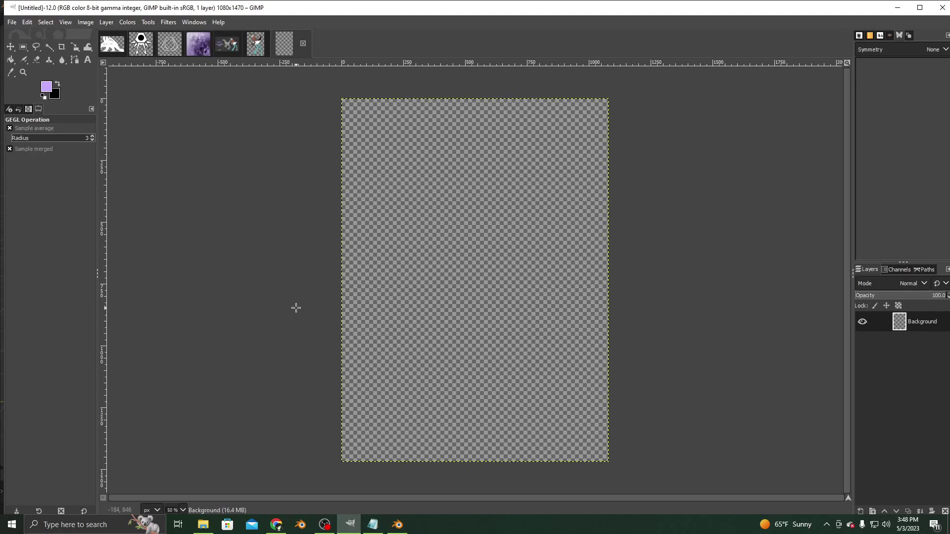
pyautogui.click(12, 23)
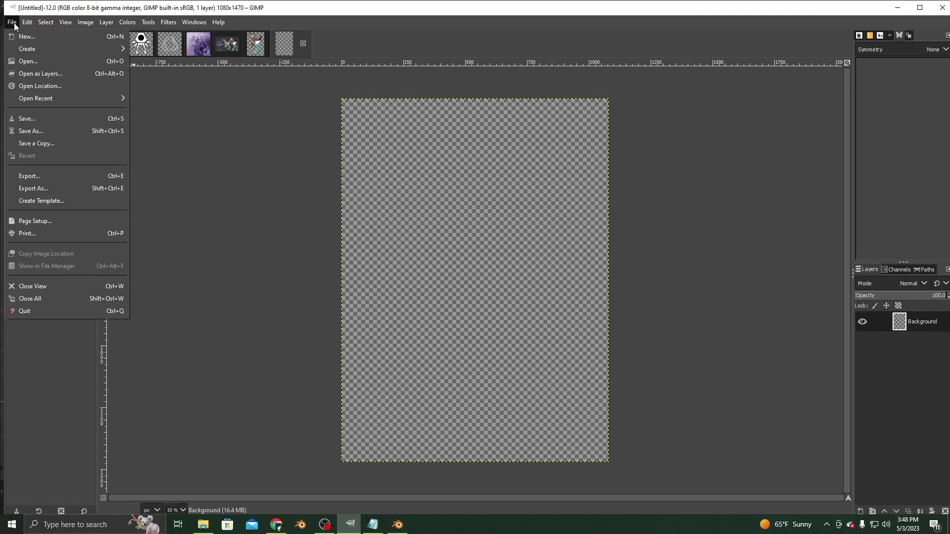
pyautogui.click(30, 61)
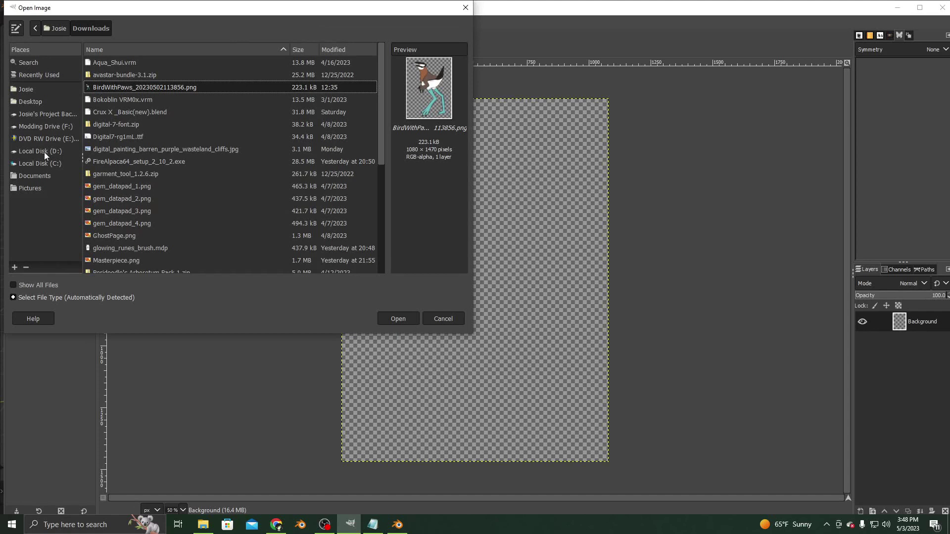
pyautogui.click(59, 32)
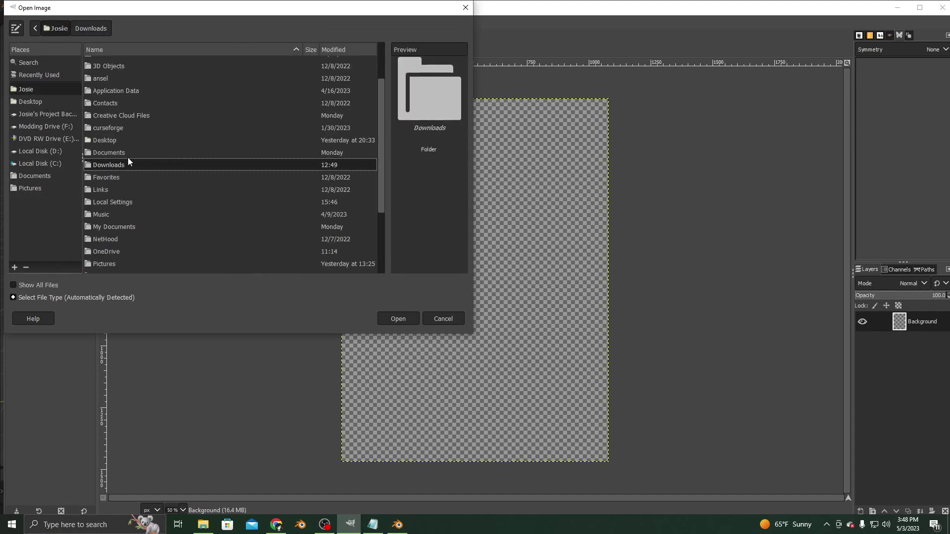
pyautogui.click(49, 126)
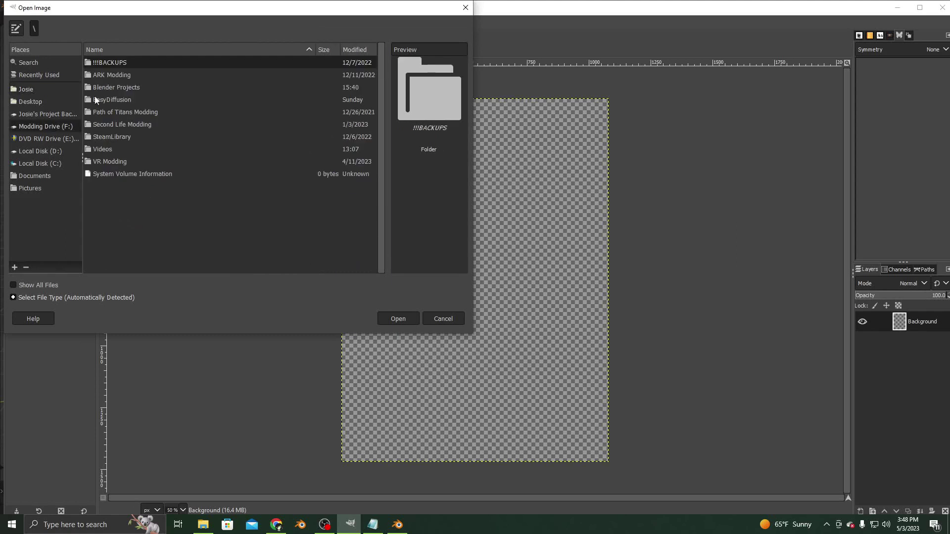
pyautogui.doubleClick(113, 88)
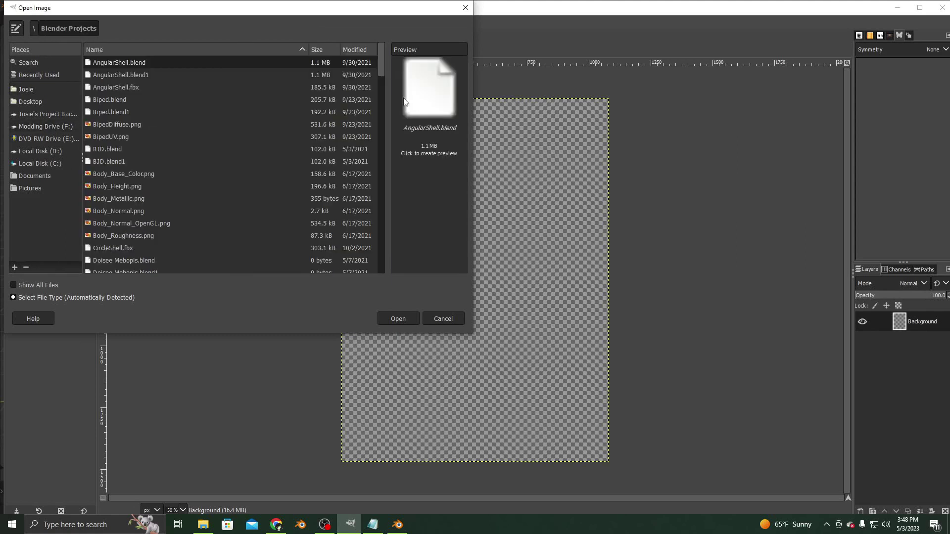
pyautogui.moveTo(378, 66); pyautogui.dragTo(391, 136)
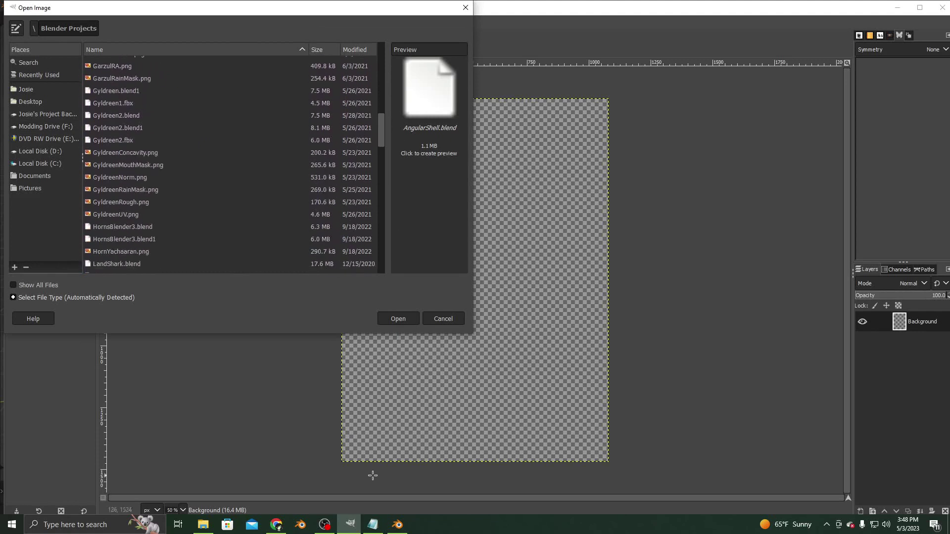
pyautogui.moveTo(332, 529)
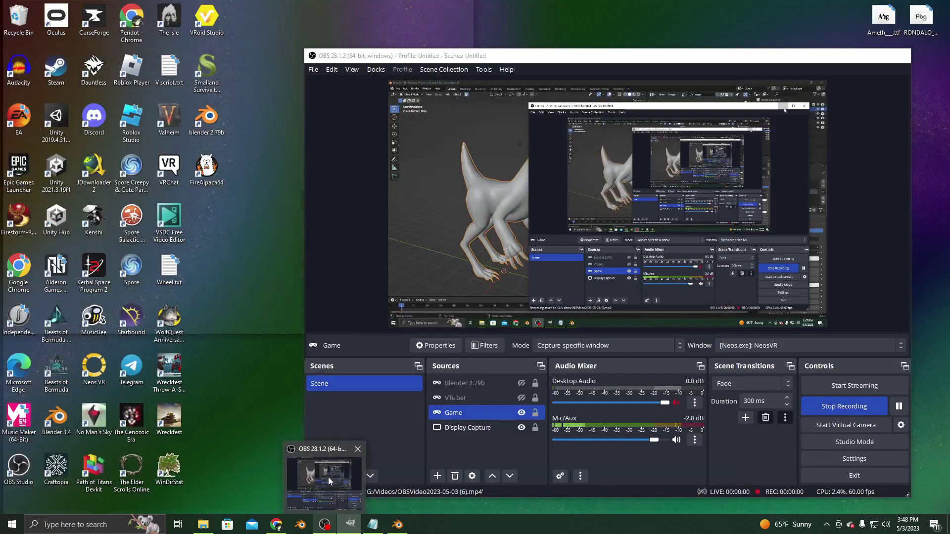
pyautogui.click(328, 477)
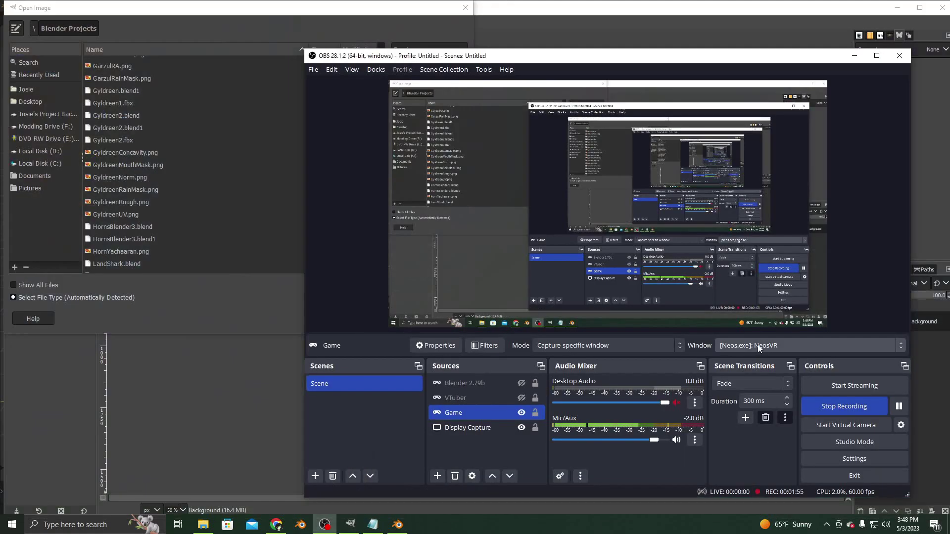
pyautogui.click(479, 384)
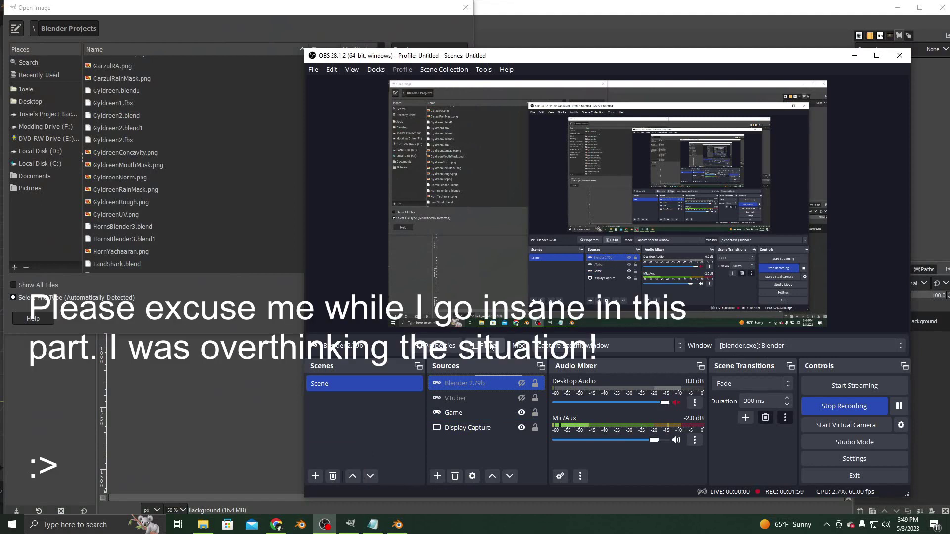
pyautogui.click(854, 55)
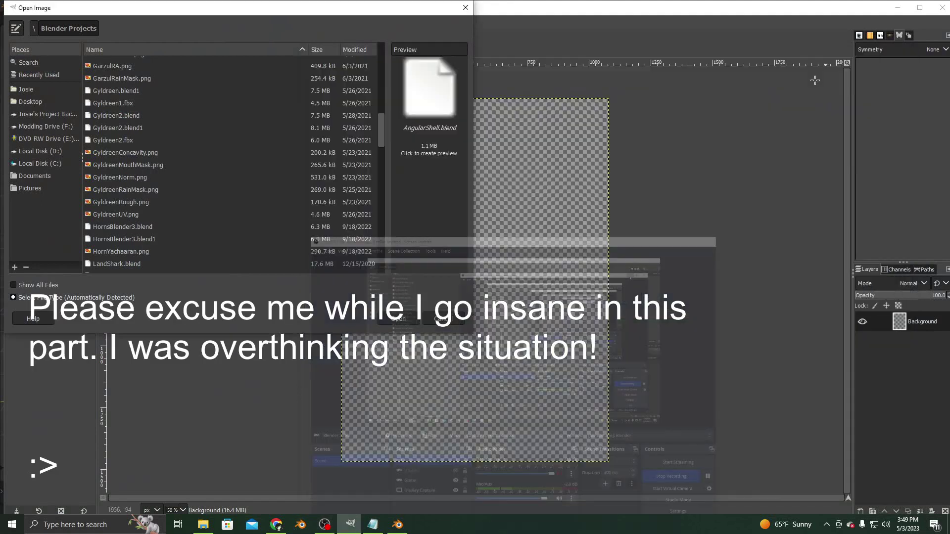
pyautogui.moveTo(324, 524)
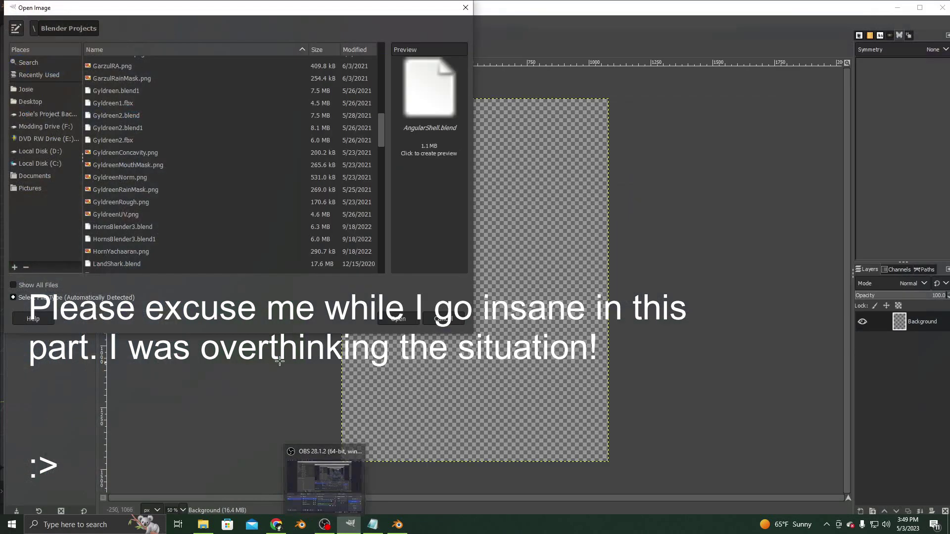
# Step: Open Tutorial Bird Alien Symmetrical UV.png from the Blender Projects folder
pyautogui.moveTo(384, 122); pyautogui.dragTo(387, 243)
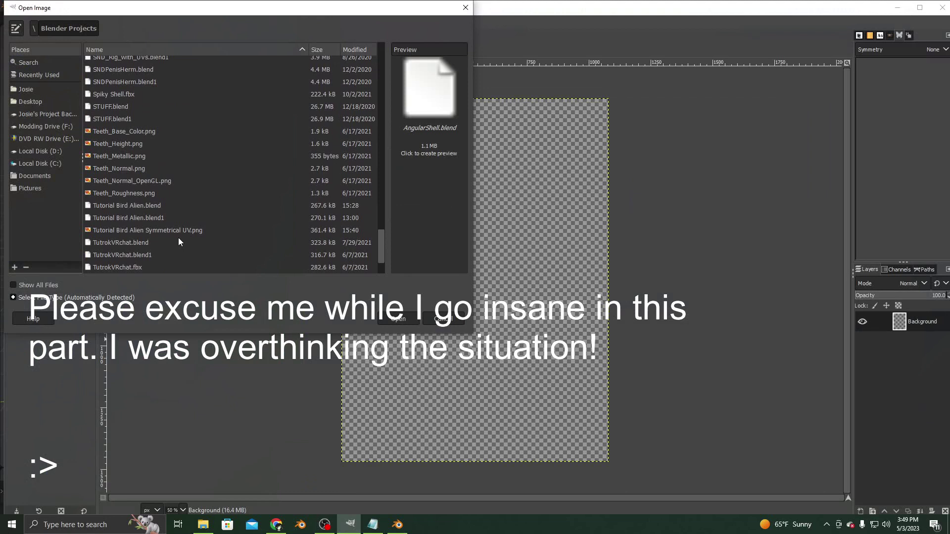
pyautogui.click(153, 231)
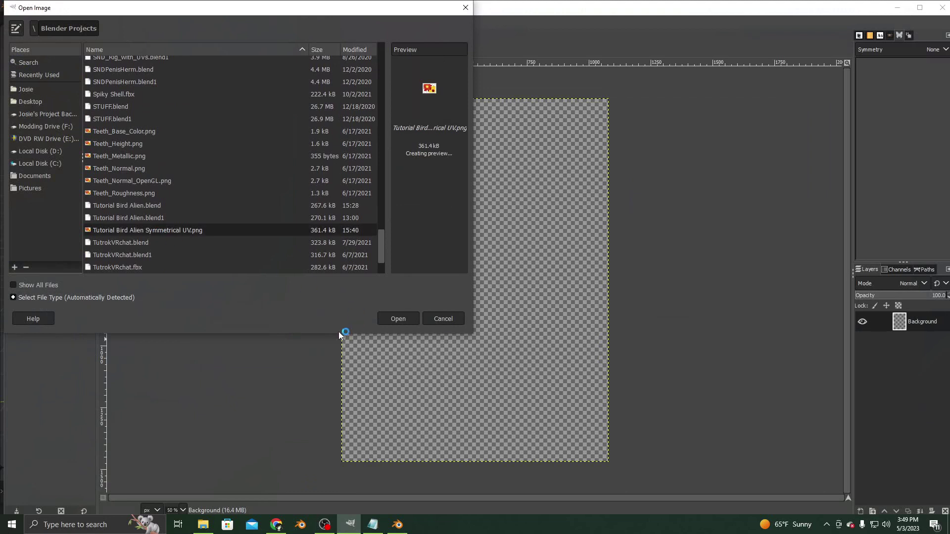
pyautogui.click(405, 322)
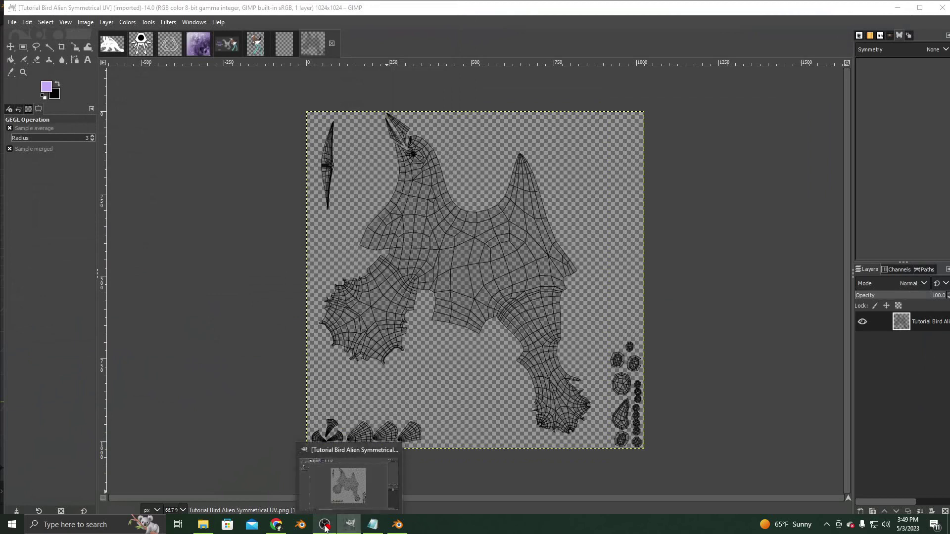
pyautogui.moveTo(325, 528)
pyautogui.moveTo(327, 489)
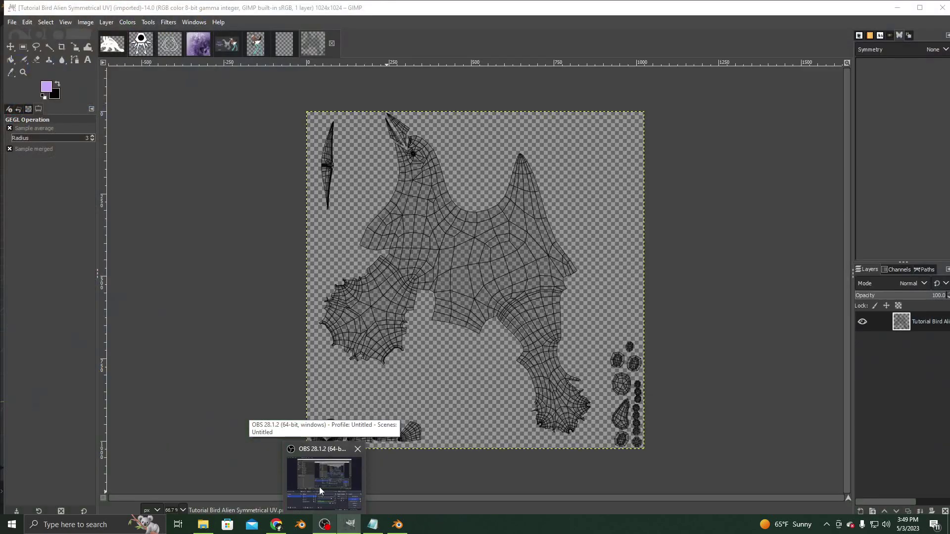
pyautogui.click(320, 491)
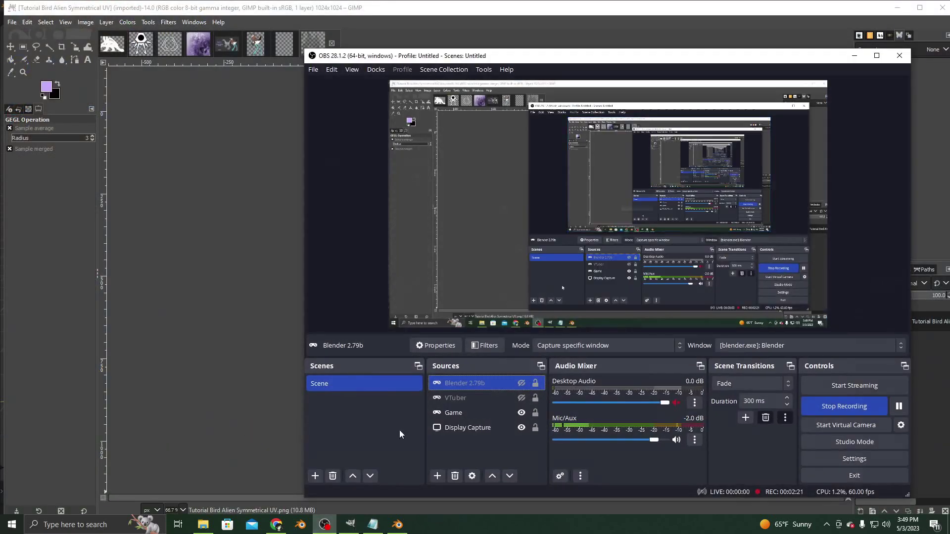
pyautogui.moveTo(633, 62); pyautogui.dragTo(478, 54)
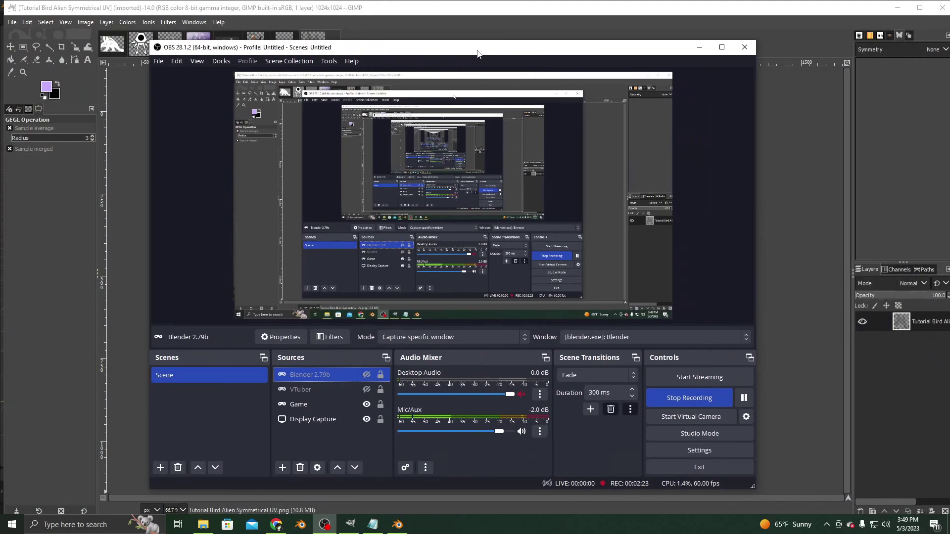
pyautogui.click(357, 419)
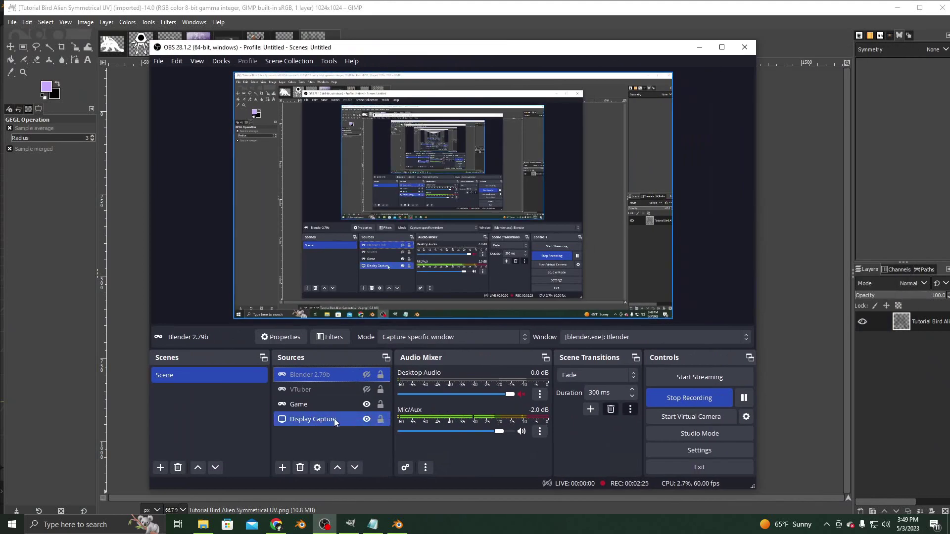
pyautogui.click(699, 47)
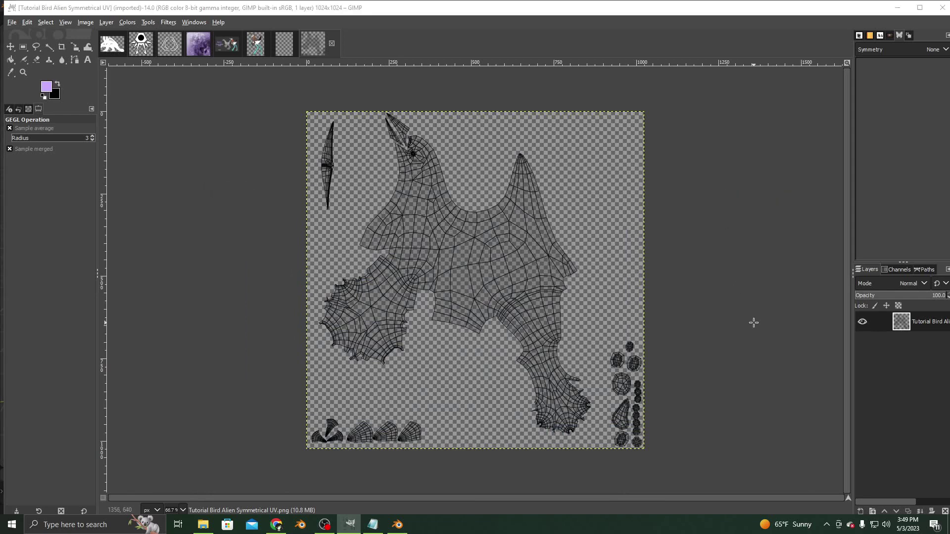
pyautogui.hotkey('alt', 'Tab')
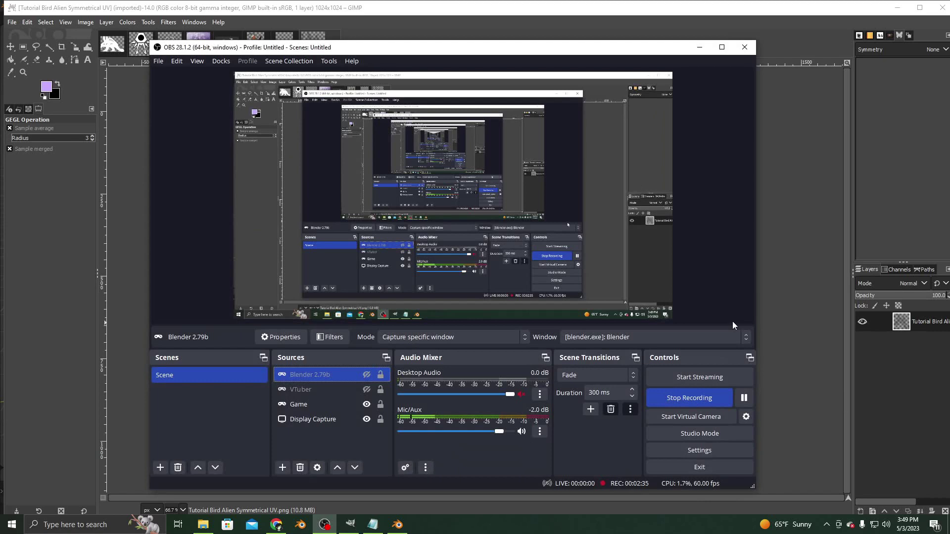
pyautogui.hotkey('alt', 'Tab')
pyautogui.hotkey('alt', 'Tab')
pyautogui.hotkey('alt', 'Tab')
pyautogui.hotkey('alt', 'Tab')
pyautogui.hotkey('alt', 'Tab')
pyautogui.hotkey('alt', 'Tab')
pyautogui.click(705, 399)
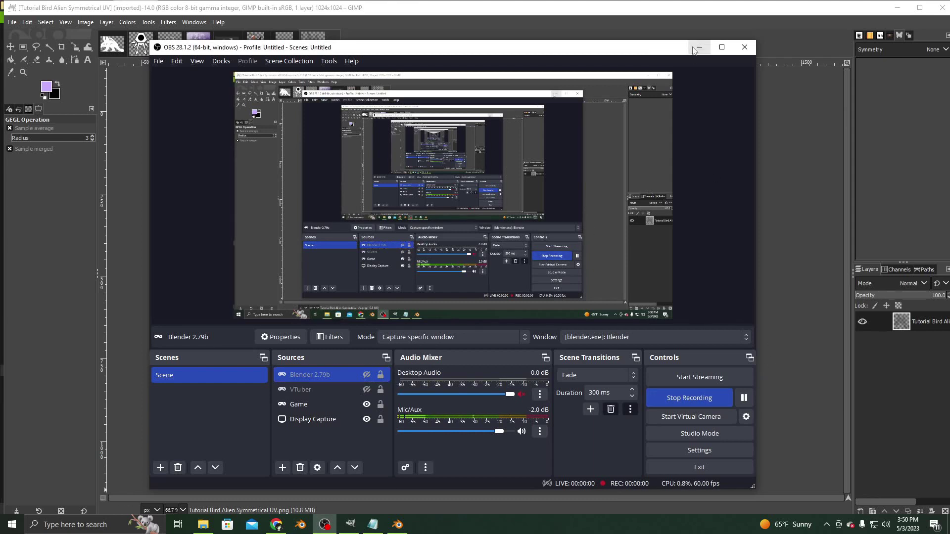
pyautogui.click(698, 47)
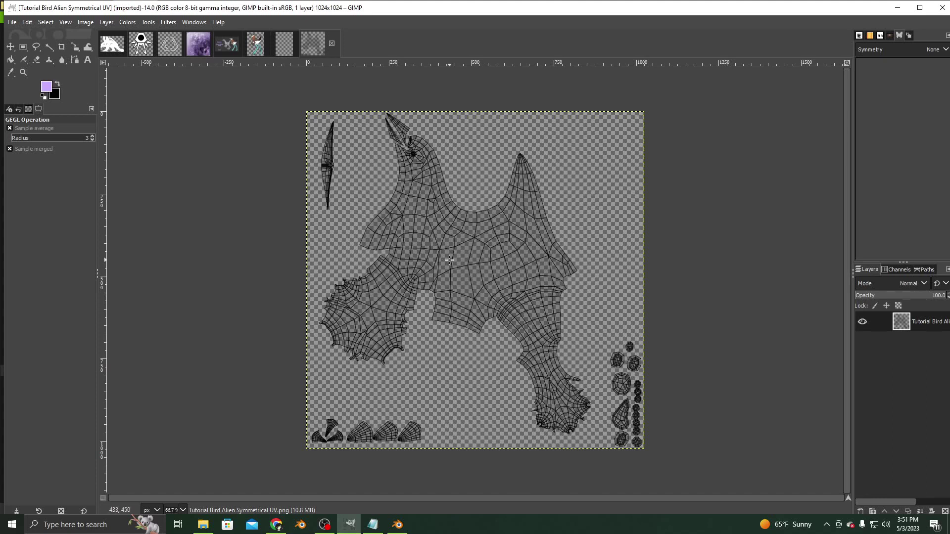
# Step: Add a new layer to the UV image and place it beneath the UV layout layer
pyautogui.click(107, 23)
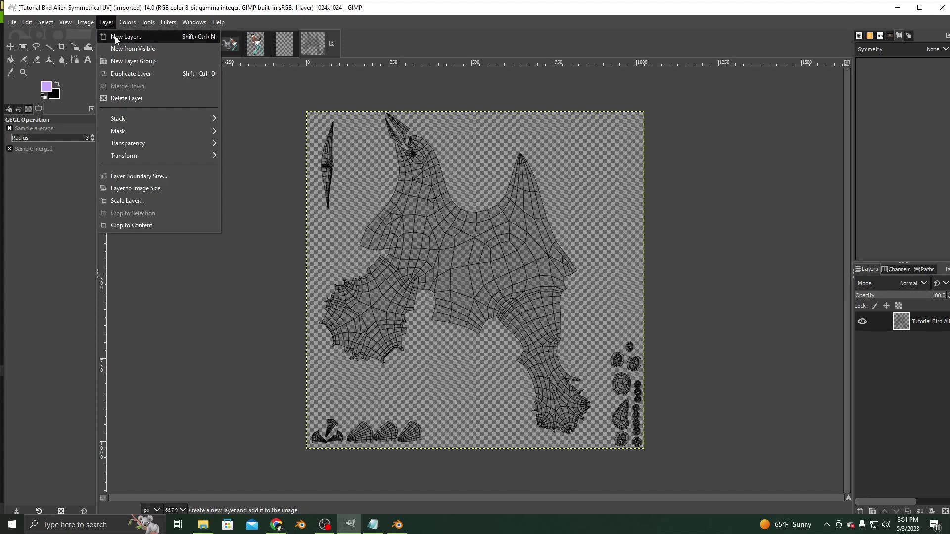
pyautogui.click(115, 37)
pyautogui.click(562, 394)
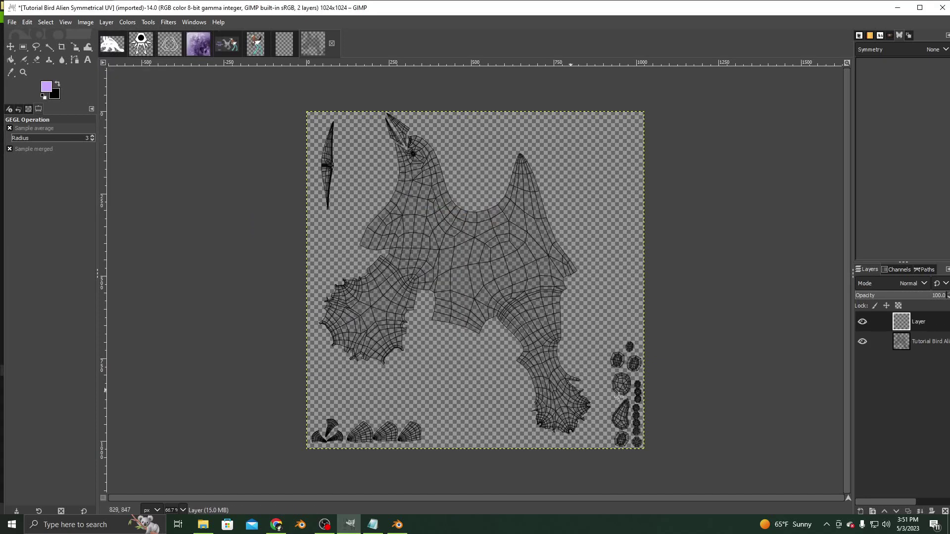
pyautogui.moveTo(918, 321); pyautogui.dragTo(922, 350)
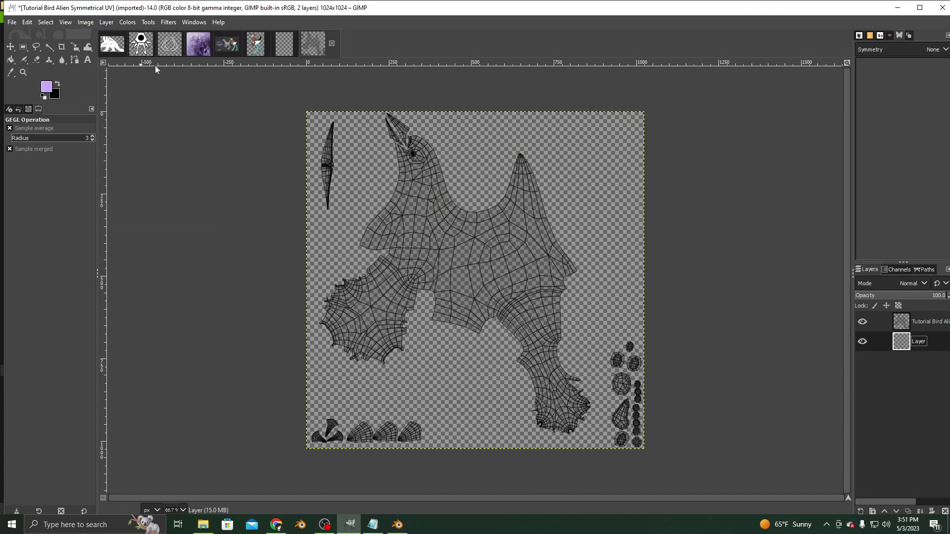
# Step: Sample the teal leg colour from the BirdWithPaws reference image and bucket-fill the layer beneath the UV layout with it
pyautogui.click(257, 48)
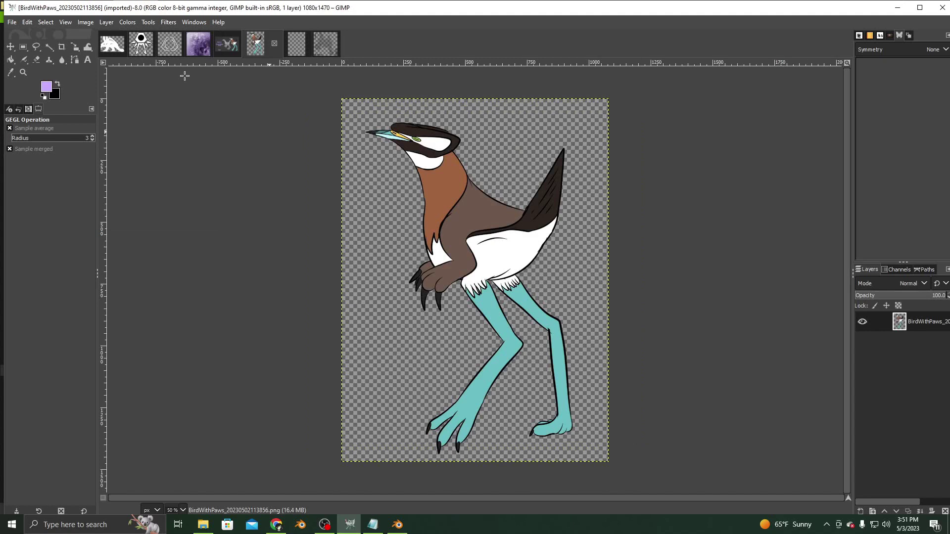
pyautogui.click(11, 72)
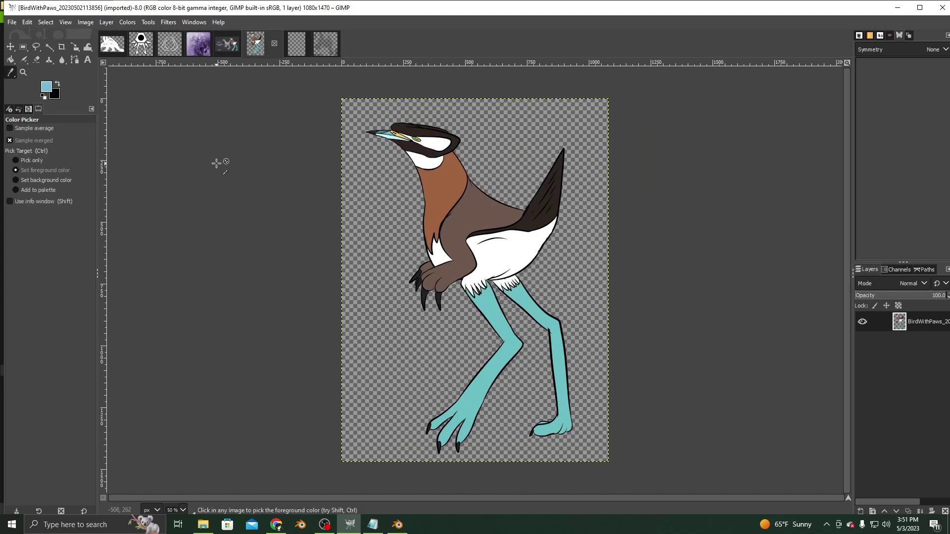
pyautogui.click(322, 55)
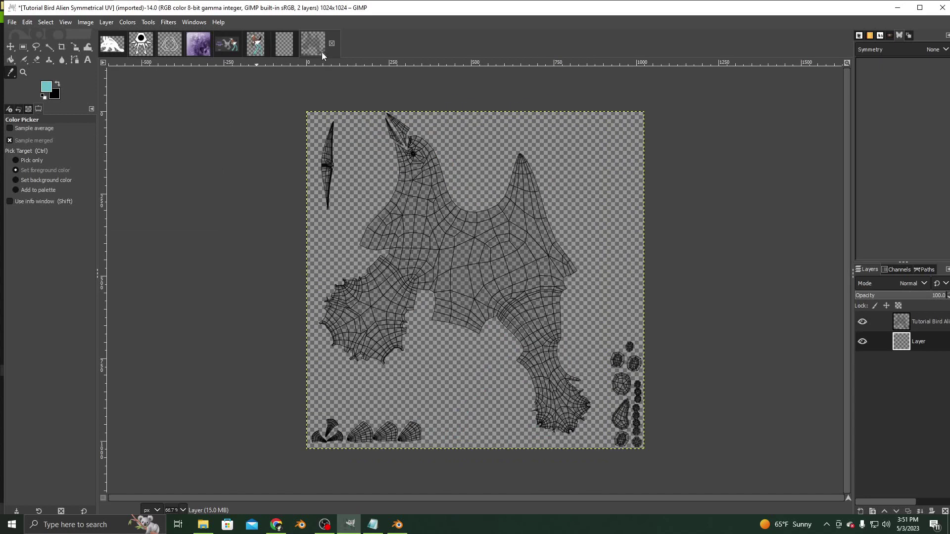
pyautogui.click(10, 59)
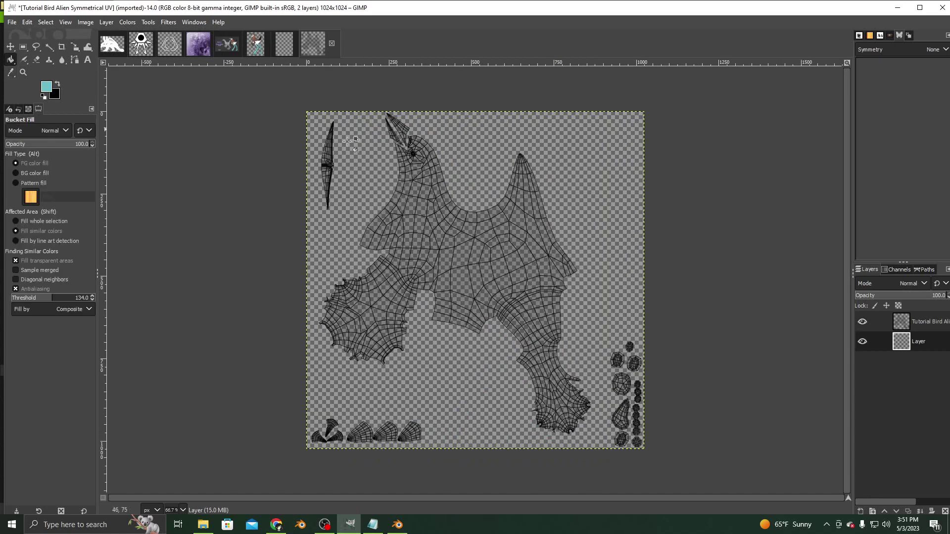
pyautogui.click(464, 150)
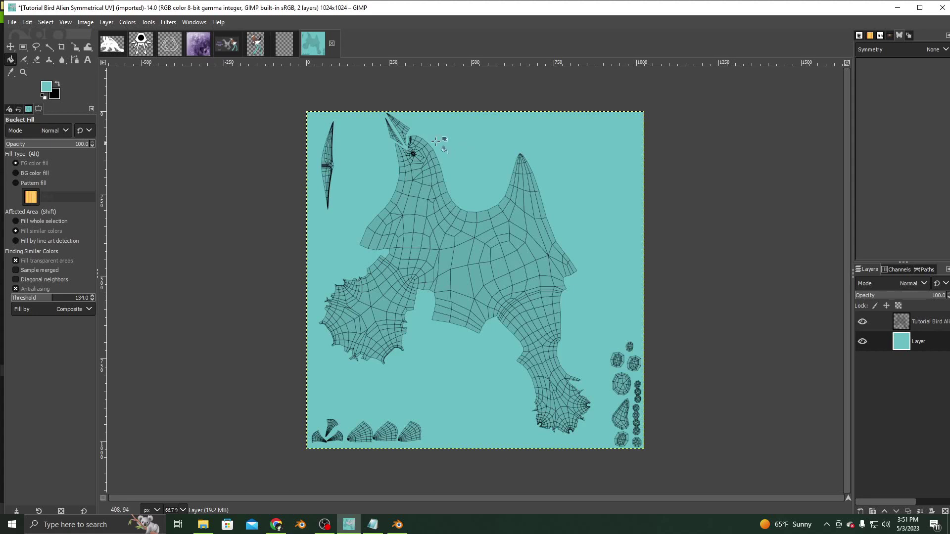
# Step: Add another new layer between the teal layer and the UV layout layer
pyautogui.click(106, 22)
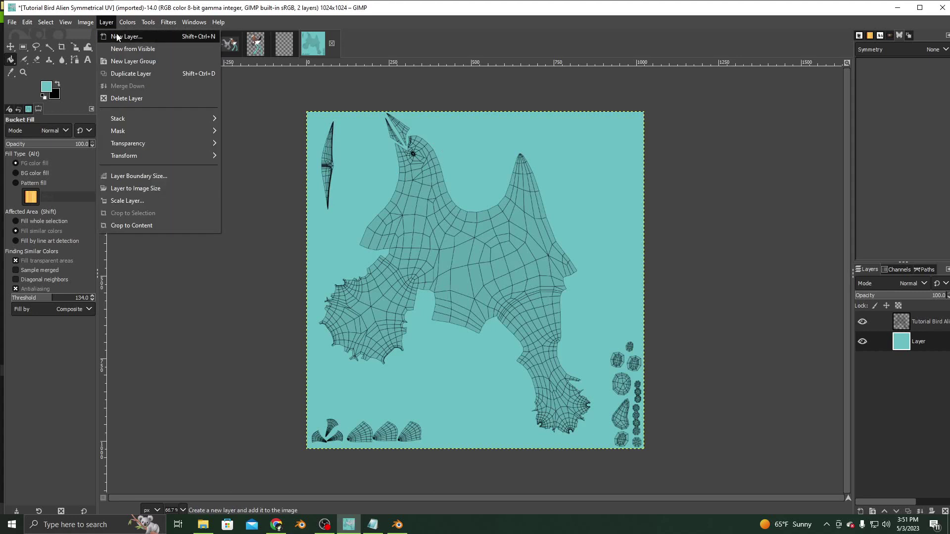
pyautogui.click(124, 34)
pyautogui.click(542, 394)
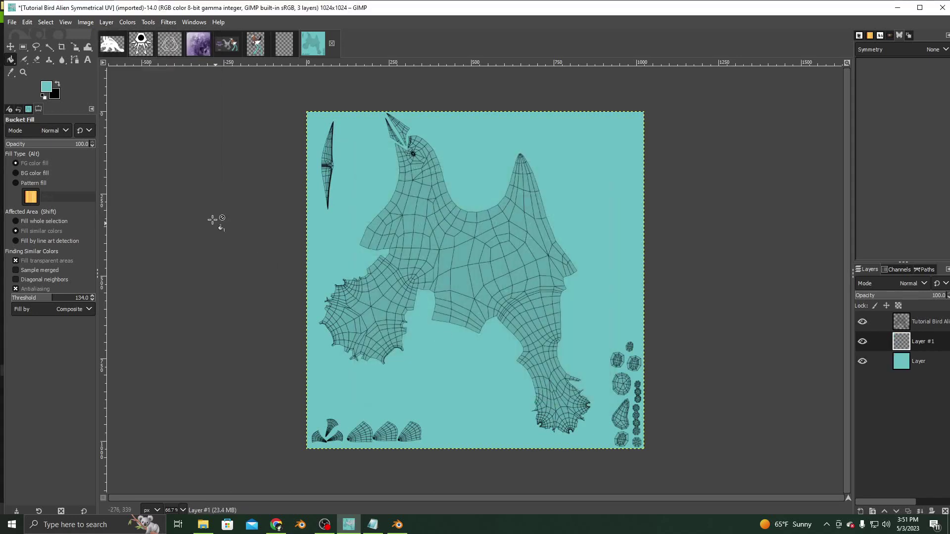
# Step: Sample the white belly colour from the BirdWithPaws reference image and return to the UV image
pyautogui.click(256, 46)
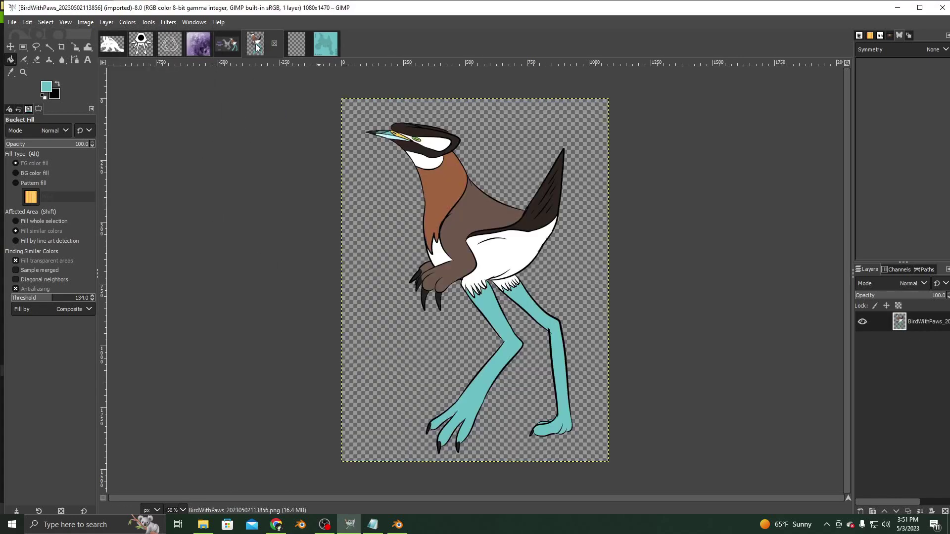
pyautogui.click(10, 72)
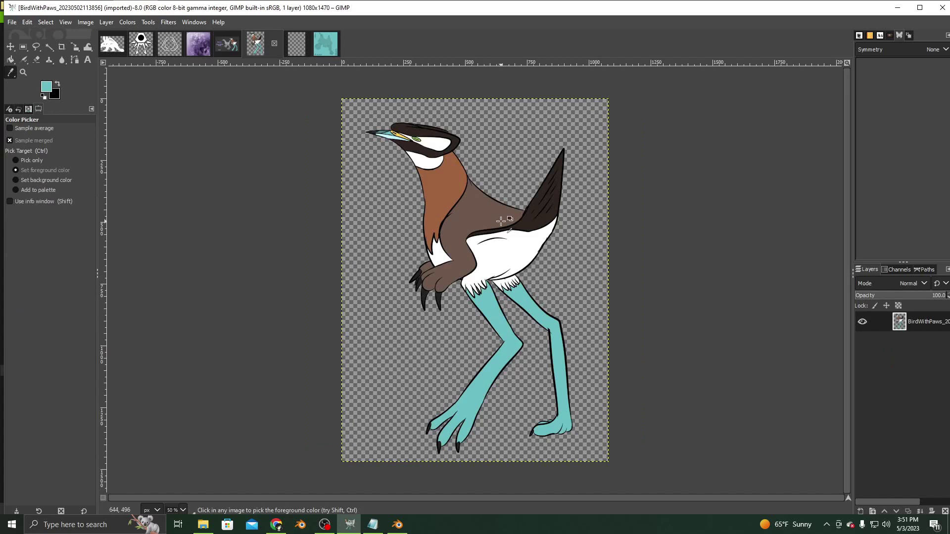
pyautogui.click(514, 252)
pyautogui.click(326, 50)
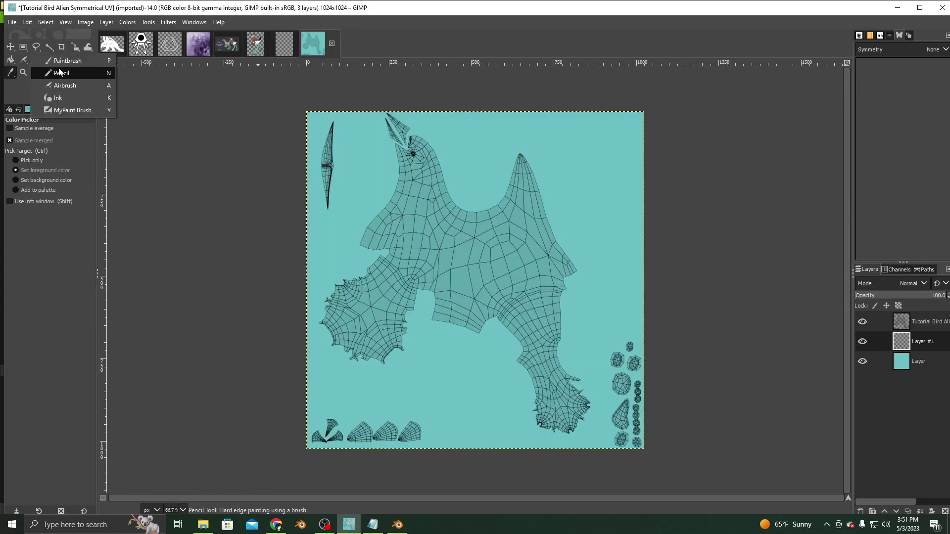
# Step: Paint a white band across the upper leg on the UV layout using the 2. Hardness 075 paintbrush at size 51
pyautogui.click(23, 60)
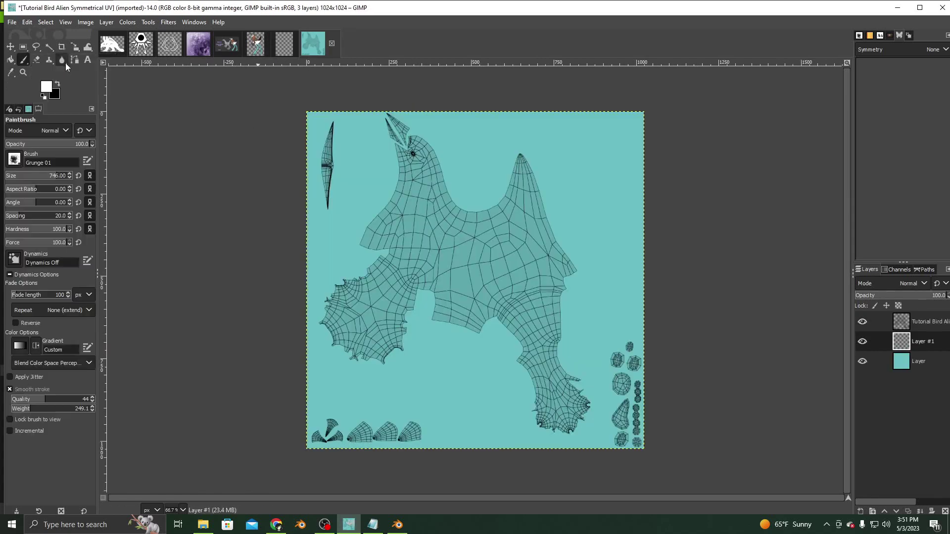
pyautogui.click(14, 159)
pyautogui.click(39, 192)
pyautogui.click(134, 197)
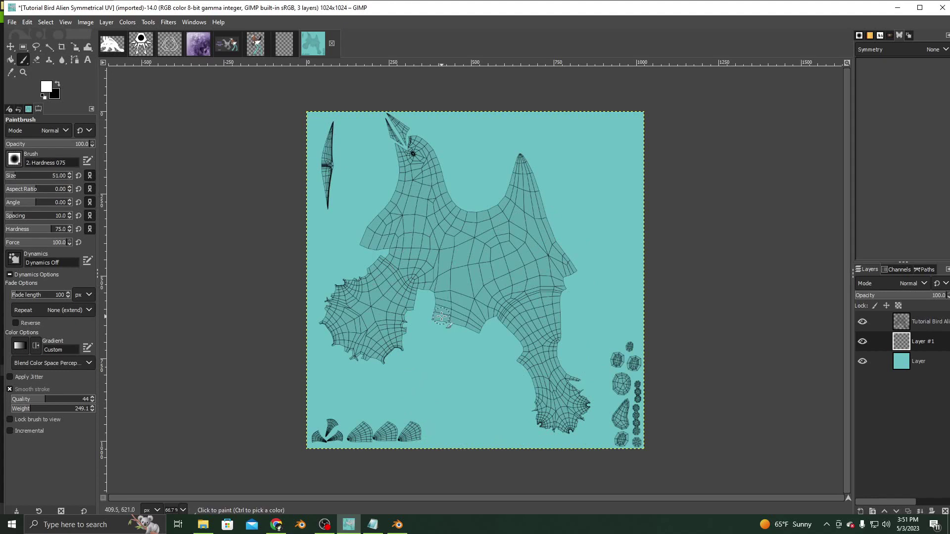
pyautogui.click(507, 331)
pyautogui.moveTo(507, 331); pyautogui.dragTo(573, 305)
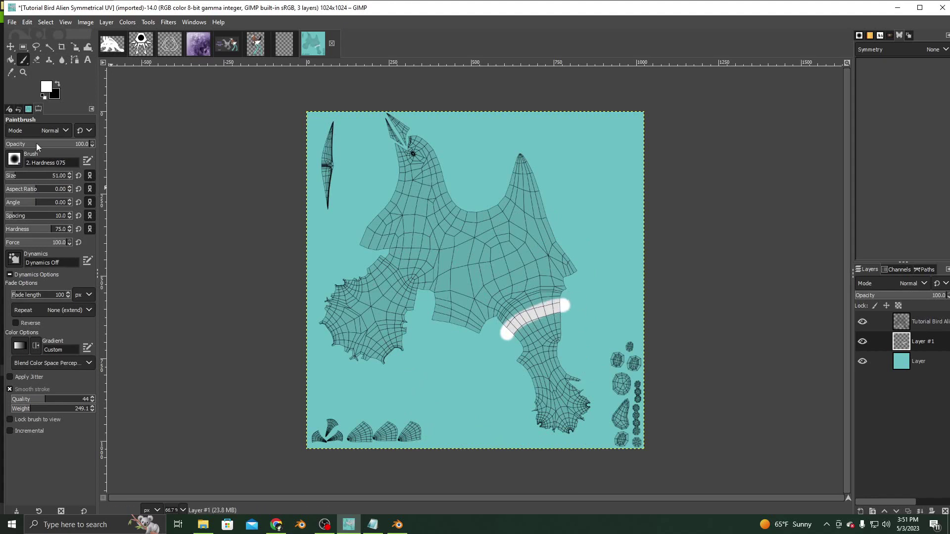
# Step: Disable the eraser's hard edge and erase along the white band's lower edge on the leg to align it with the mesh line
pyautogui.click(28, 75)
pyautogui.moveTo(489, 293); pyautogui.dragTo(604, 368)
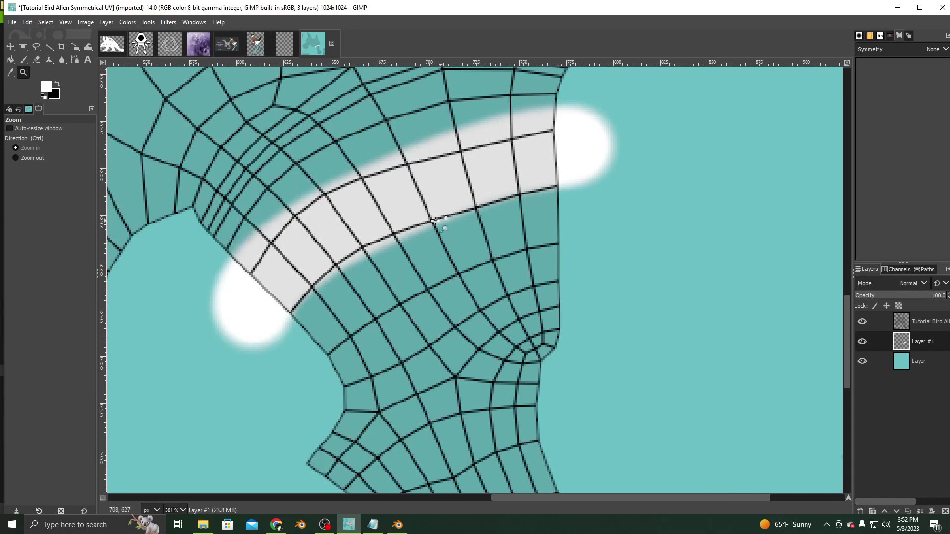
pyautogui.click(36, 59)
pyautogui.click(322, 338)
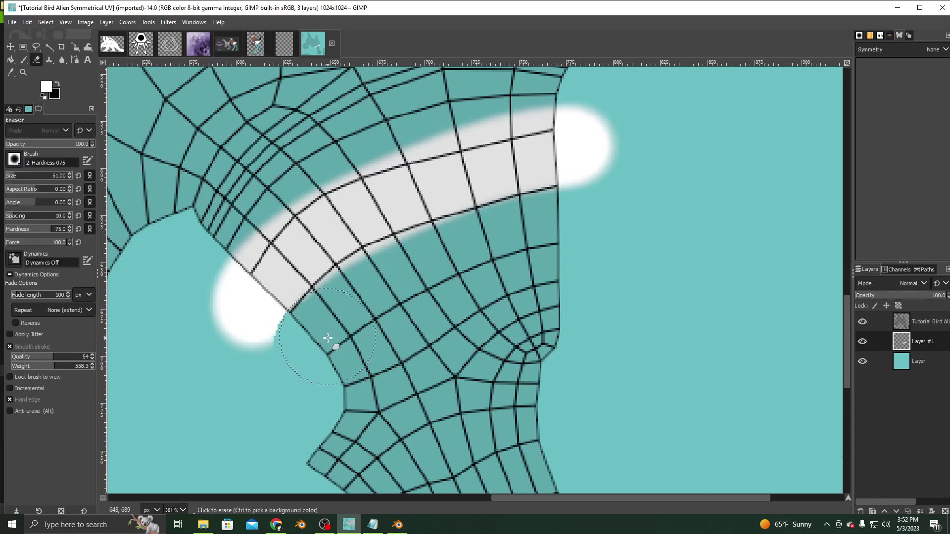
pyautogui.click(11, 400)
pyautogui.hotkey('ctrl', 'z')
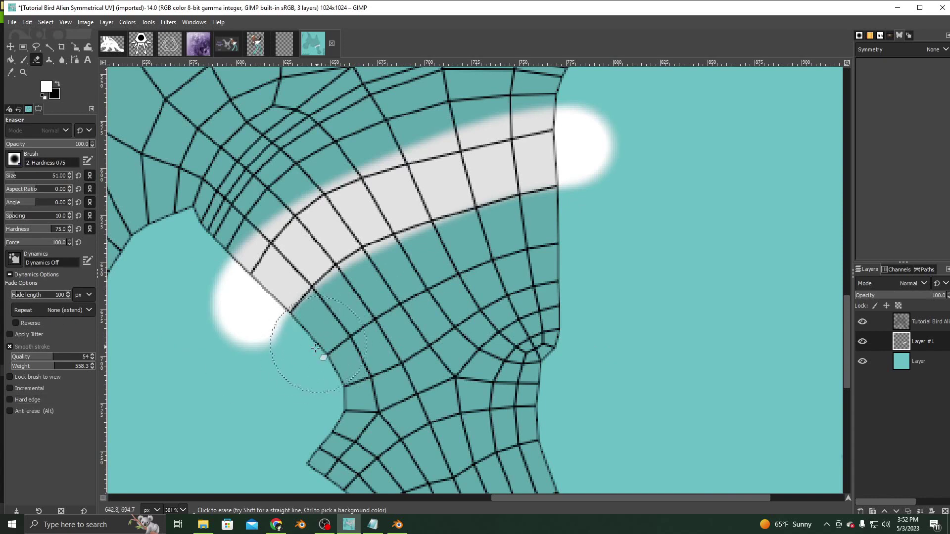
pyautogui.moveTo(315, 349)
pyautogui.mouseDown()
pyautogui.moveTo(320, 297)
pyautogui.moveTo(413, 242)
pyautogui.moveTo(476, 247)
pyautogui.moveTo(596, 220)
pyautogui.moveTo(609, 233)
pyautogui.moveTo(579, 227)
pyautogui.mouseUp()
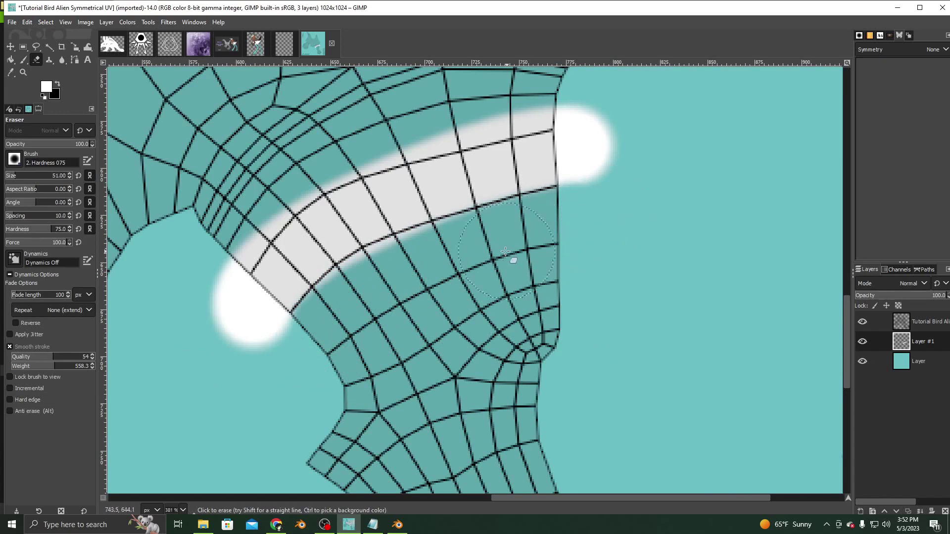
pyautogui.moveTo(505, 251)
pyautogui.mouseDown()
pyautogui.moveTo(411, 284)
pyautogui.moveTo(422, 277)
pyautogui.moveTo(348, 318)
pyautogui.moveTo(365, 293)
pyautogui.moveTo(350, 333)
pyautogui.moveTo(297, 371)
pyautogui.moveTo(333, 339)
pyautogui.moveTo(307, 360)
pyautogui.mouseUp()
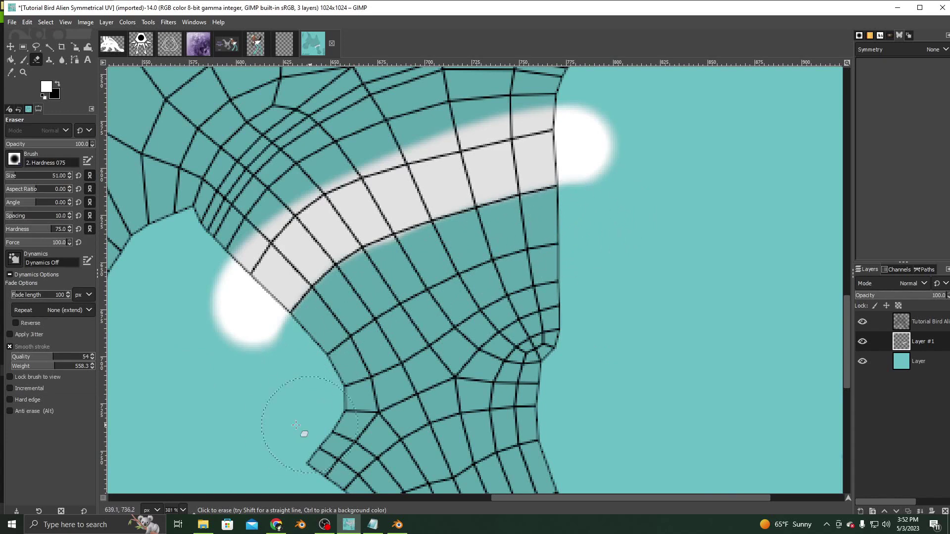
pyautogui.moveTo(396, 320)
pyautogui.mouseDown()
pyautogui.moveTo(386, 285)
pyautogui.moveTo(452, 264)
pyautogui.mouseUp()
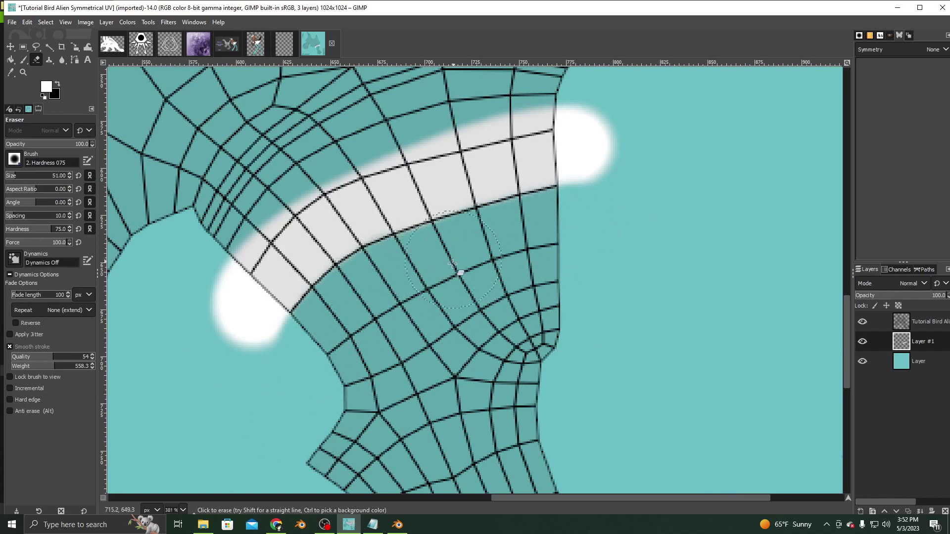
# Step: Paint a white outline from the leg band around the outside of the tail and along the back towards the neck
pyautogui.click(24, 72)
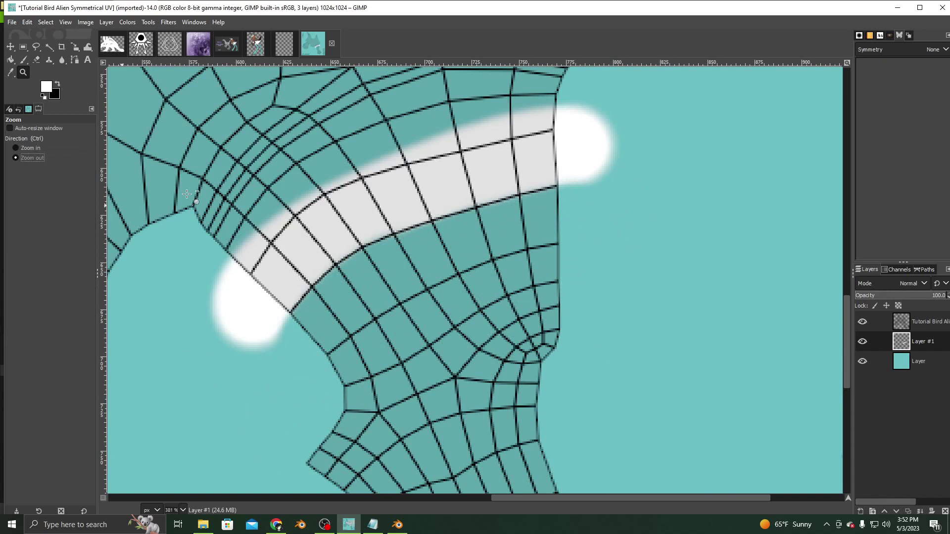
pyautogui.click(440, 258)
pyautogui.click(440, 258)
pyautogui.click(440, 258)
pyautogui.scroll(5, 440, 258)
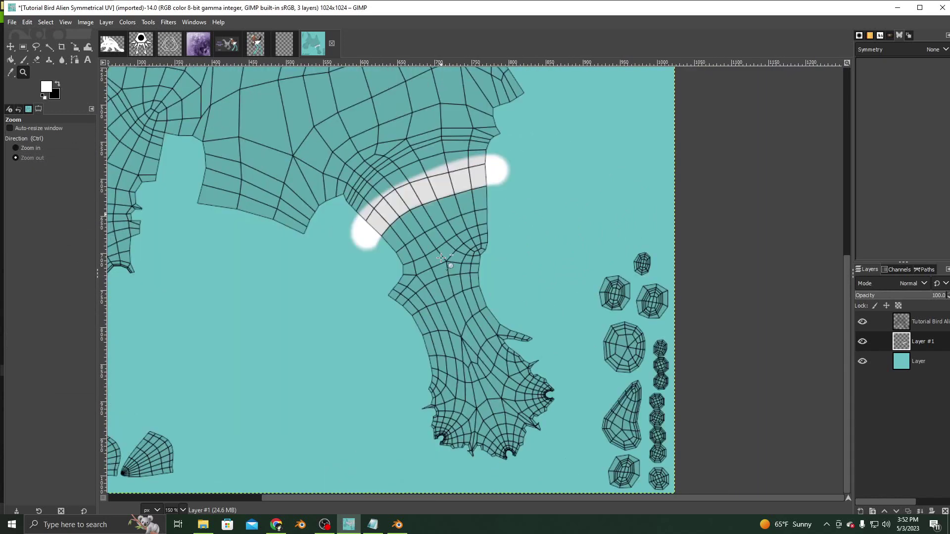
pyautogui.click(441, 257)
pyautogui.press('p')
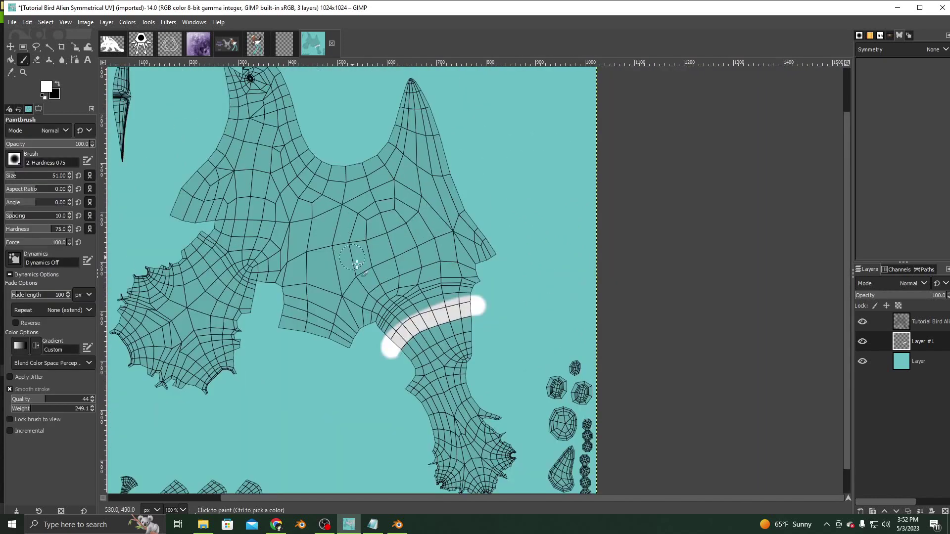
pyautogui.click(476, 301)
pyautogui.click(256, 43)
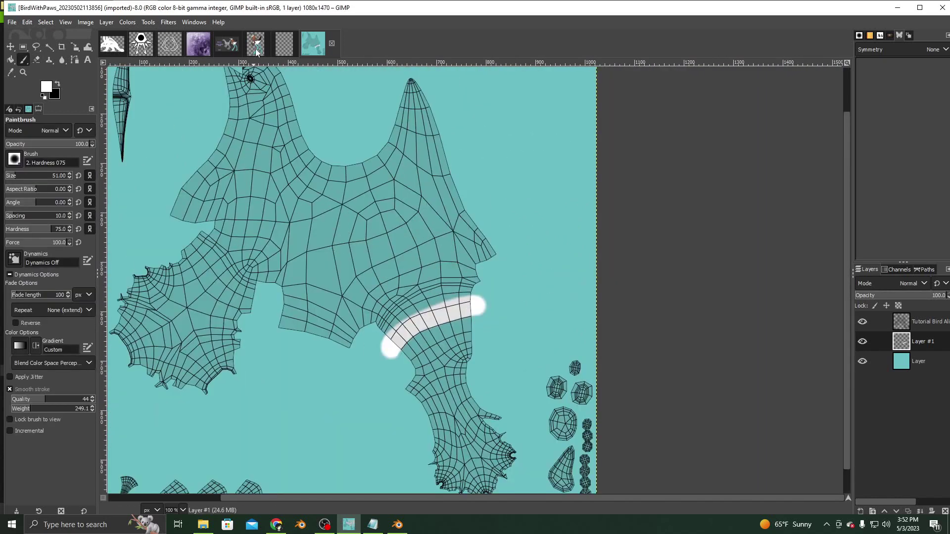
pyautogui.click(313, 43)
pyautogui.moveTo(478, 309)
pyautogui.mouseDown()
pyautogui.moveTo(509, 247)
pyautogui.moveTo(466, 103)
pyautogui.moveTo(418, 67)
pyautogui.moveTo(402, 83)
pyautogui.moveTo(378, 151)
pyautogui.moveTo(329, 156)
pyautogui.moveTo(302, 133)
pyautogui.mouseUp()
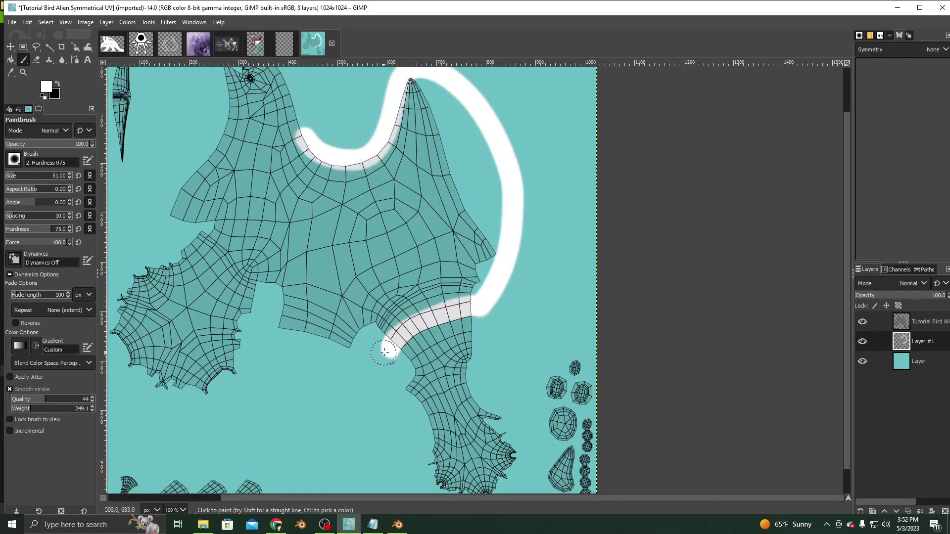
# Step: Continue the white outline around the belly, hand, chest and neck, and bucket-fill the enclosed body with white
pyautogui.moveTo(388, 351)
pyautogui.mouseDown()
pyautogui.moveTo(291, 332)
pyautogui.moveTo(273, 281)
pyautogui.moveTo(256, 299)
pyautogui.moveTo(234, 384)
pyautogui.moveTo(177, 393)
pyautogui.moveTo(124, 366)
pyautogui.moveTo(120, 301)
pyautogui.moveTo(148, 267)
pyautogui.moveTo(214, 223)
pyautogui.moveTo(167, 217)
pyautogui.mouseUp()
pyautogui.moveTo(167, 218); pyautogui.dragTo(168, 270, button='middle')
pyautogui.moveTo(167, 270)
pyautogui.mouseDown()
pyautogui.moveTo(226, 190)
pyautogui.moveTo(245, 141)
pyautogui.moveTo(323, 218)
pyautogui.mouseUp()
pyautogui.hotkey('shift', 'b')
pyautogui.click(338, 305)
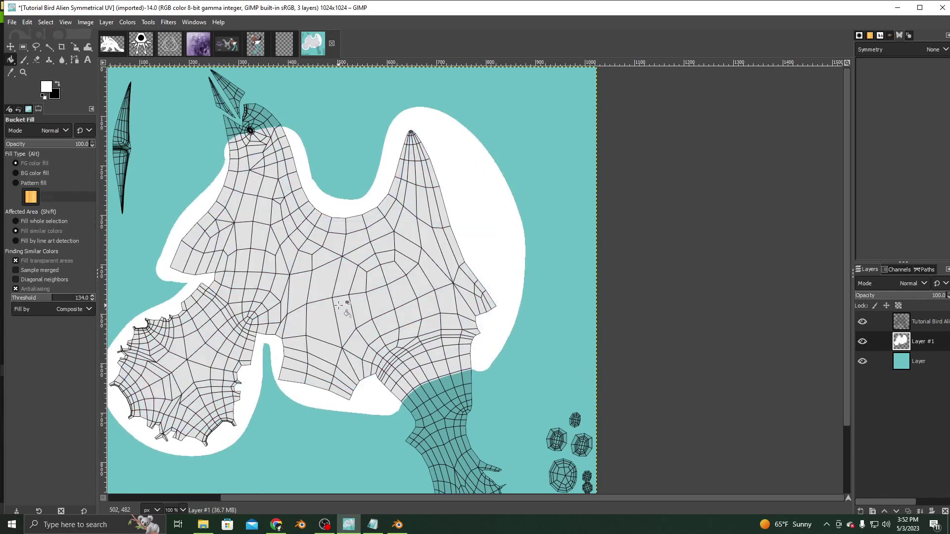
# Step: Paint the rest of the head white with a size 19 brush, leaving the beak pieces teal
pyautogui.click(36, 59)
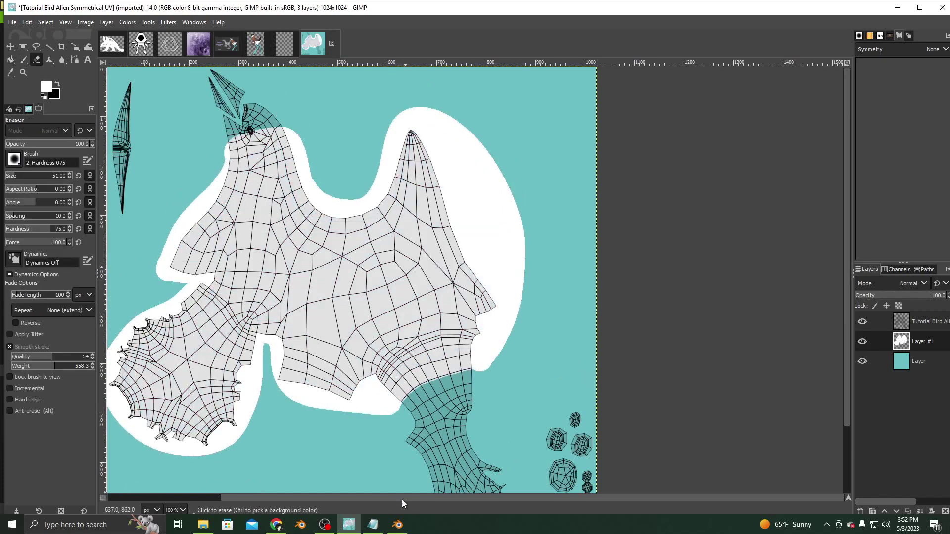
pyautogui.moveTo(402, 499); pyautogui.dragTo(292, 498)
pyautogui.click(23, 60)
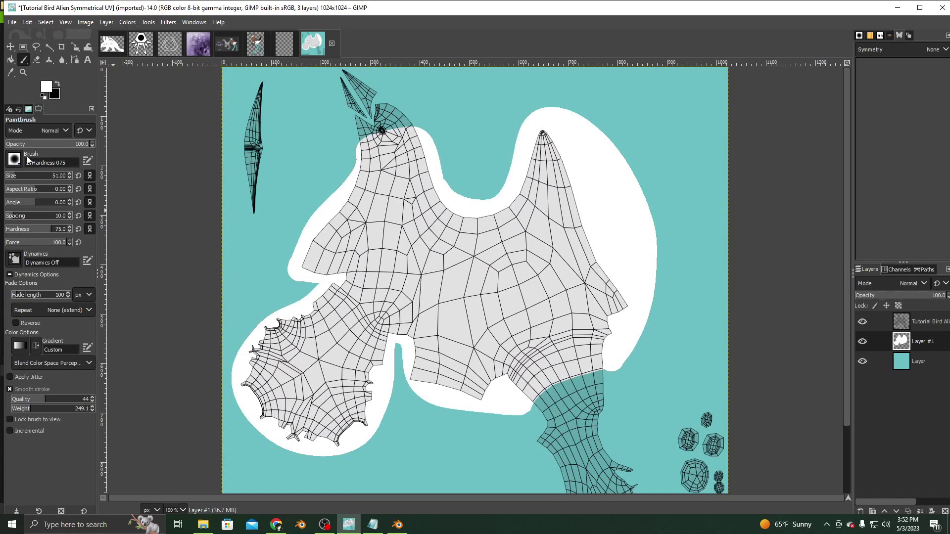
pyautogui.click(24, 73)
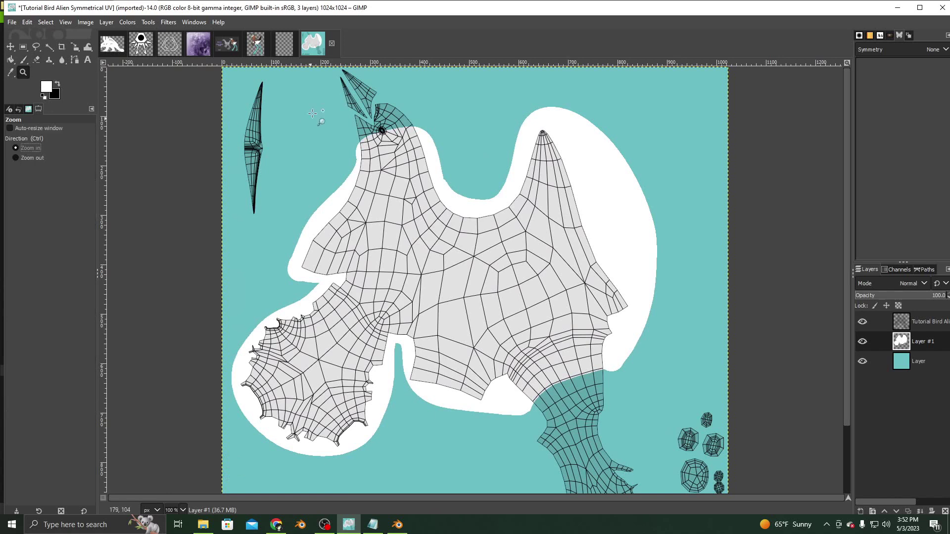
pyautogui.moveTo(324, 79); pyautogui.dragTo(500, 201)
pyautogui.click(24, 59)
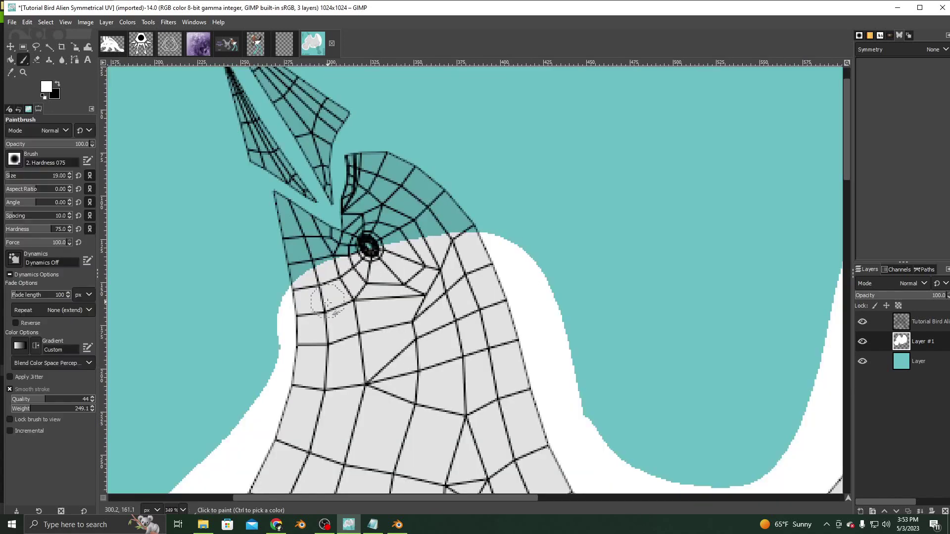
pyautogui.moveTo(309, 292)
pyautogui.mouseDown()
pyautogui.moveTo(258, 191)
pyautogui.moveTo(326, 233)
pyautogui.moveTo(299, 253)
pyautogui.moveTo(301, 303)
pyautogui.moveTo(262, 227)
pyautogui.moveTo(286, 348)
pyautogui.moveTo(356, 264)
pyautogui.moveTo(354, 150)
pyautogui.moveTo(437, 190)
pyautogui.moveTo(482, 240)
pyautogui.moveTo(364, 175)
pyautogui.moveTo(372, 252)
pyautogui.moveTo(406, 198)
pyautogui.moveTo(418, 233)
pyautogui.moveTo(425, 223)
pyautogui.moveTo(446, 228)
pyautogui.mouseUp()
# Step: Set the foreground colour to pink ff8383 and paint over the narrow, spindle-shaped UV island beside the head with a size 98 brush
pyautogui.press('z')
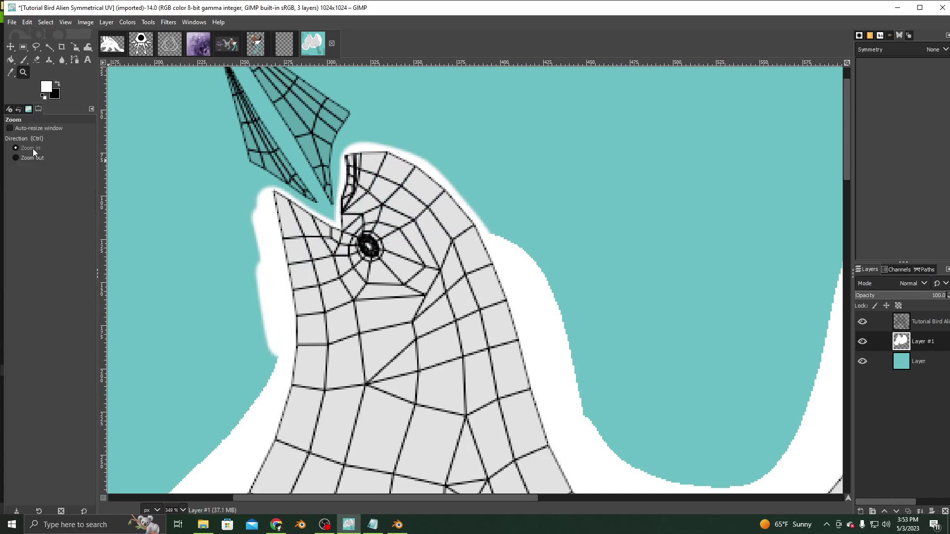
pyautogui.click(31, 159)
pyautogui.click(392, 257)
pyautogui.click(392, 257)
pyautogui.click(391, 257)
pyautogui.click(392, 257)
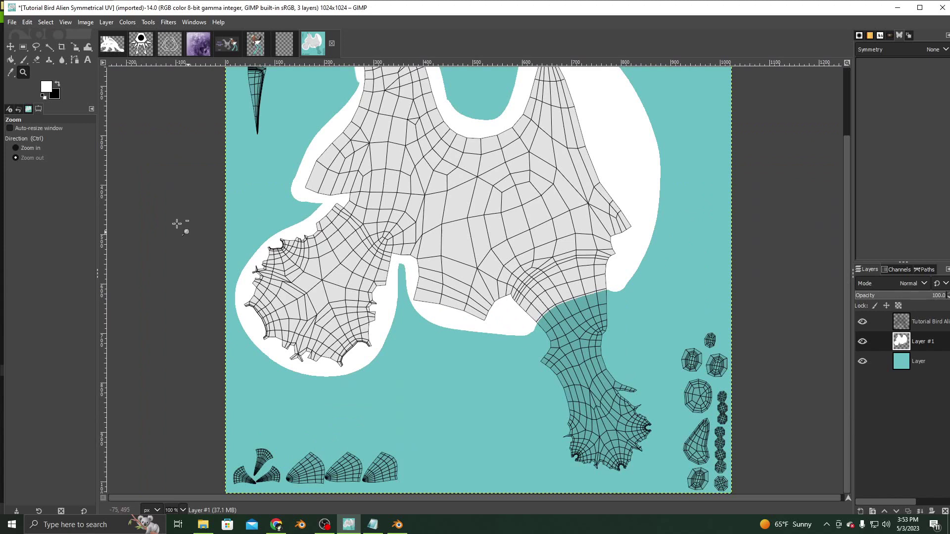
pyautogui.click(47, 88)
pyautogui.moveTo(261, 196); pyautogui.dragTo(255, 197)
pyautogui.click(254, 277)
pyautogui.scroll(2, 136, 191)
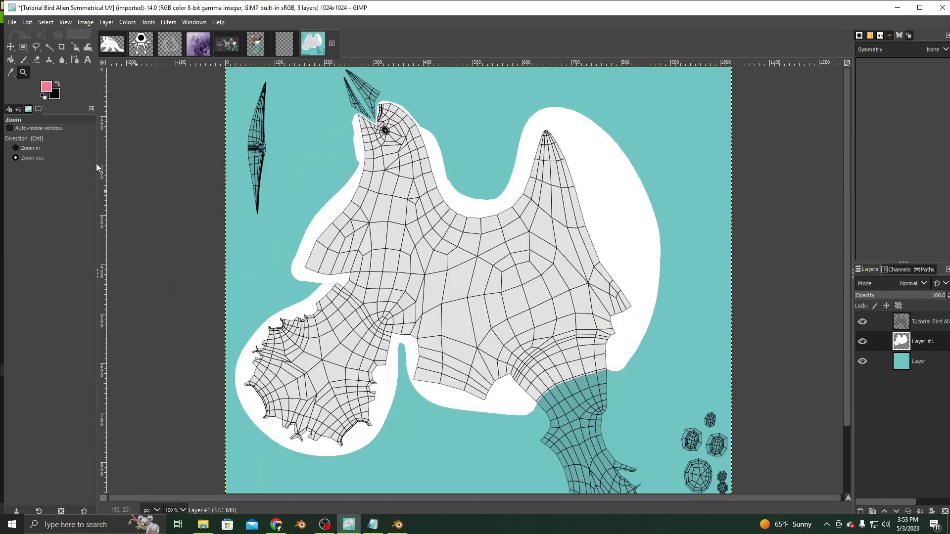
pyautogui.click(23, 59)
pyautogui.moveTo(236, 144)
pyautogui.mouseDown()
pyautogui.moveTo(277, 139)
pyautogui.moveTo(281, 119)
pyautogui.moveTo(267, 174)
pyautogui.mouseUp()
# Step: Set the foreground colour to near-black 100f0f and paint over the row of fan-shaped UV islands below the hand
pyautogui.scroll(-3, 267, 174)
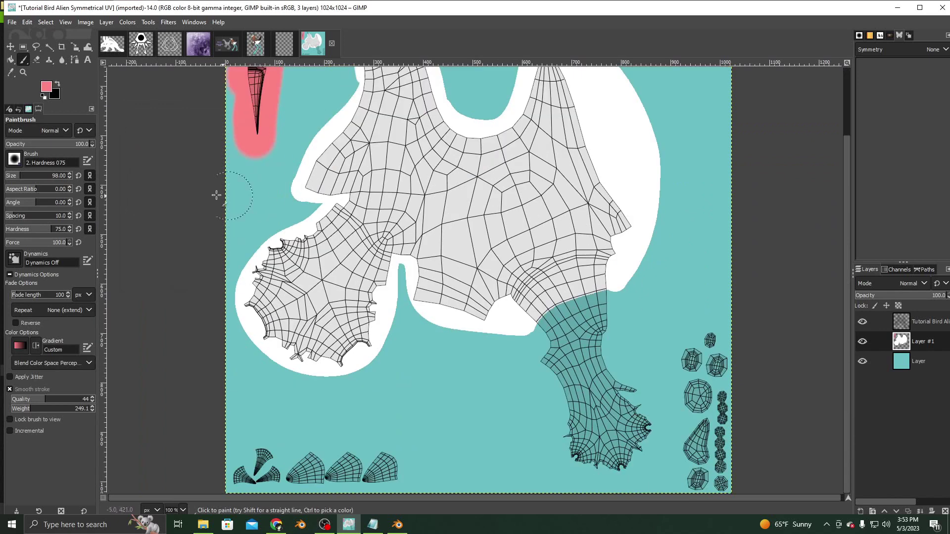
pyautogui.click(43, 91)
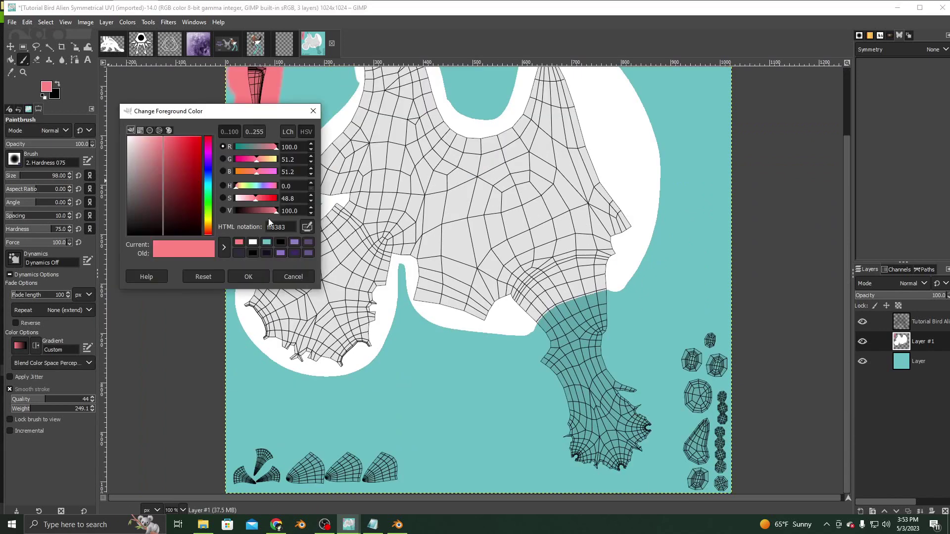
pyautogui.click(240, 210)
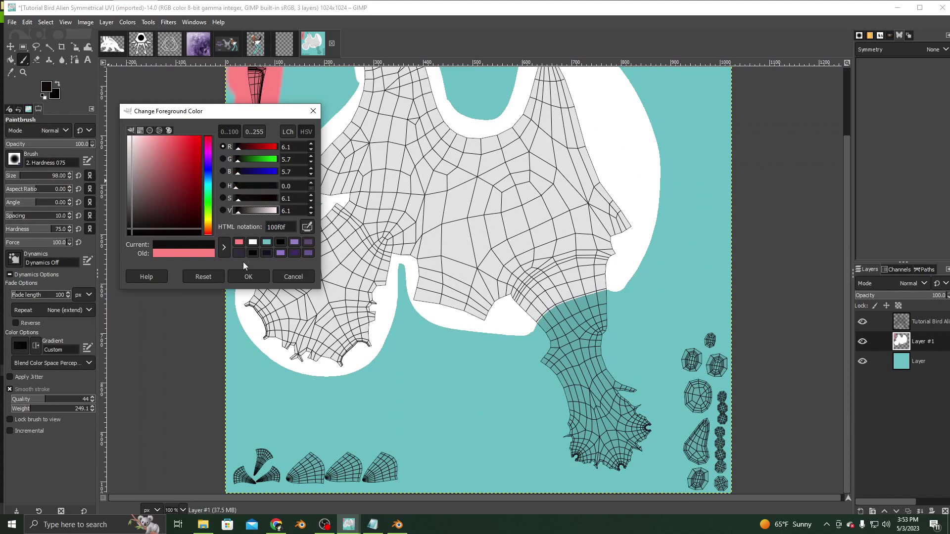
pyautogui.click(249, 277)
pyautogui.moveTo(237, 470)
pyautogui.mouseDown()
pyautogui.moveTo(338, 453)
pyautogui.moveTo(388, 470)
pyautogui.moveTo(235, 483)
pyautogui.moveTo(292, 435)
pyautogui.moveTo(413, 445)
pyautogui.moveTo(218, 455)
pyautogui.moveTo(431, 440)
pyautogui.mouseUp()
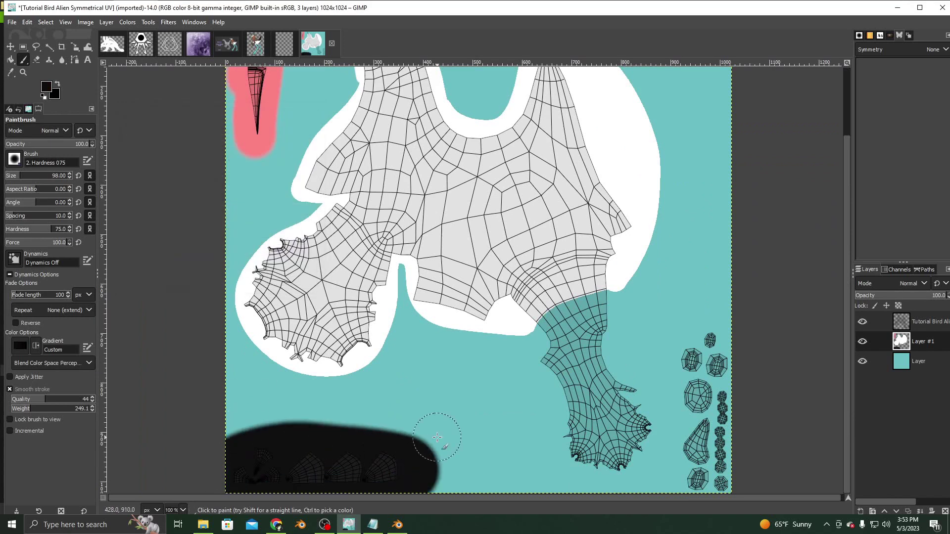
# Step: Sample the dark brown plumage colour from the BirdWithPaws reference image and ready the paintbrush on the UV image
pyautogui.scroll(2, 437, 437)
pyautogui.click(257, 46)
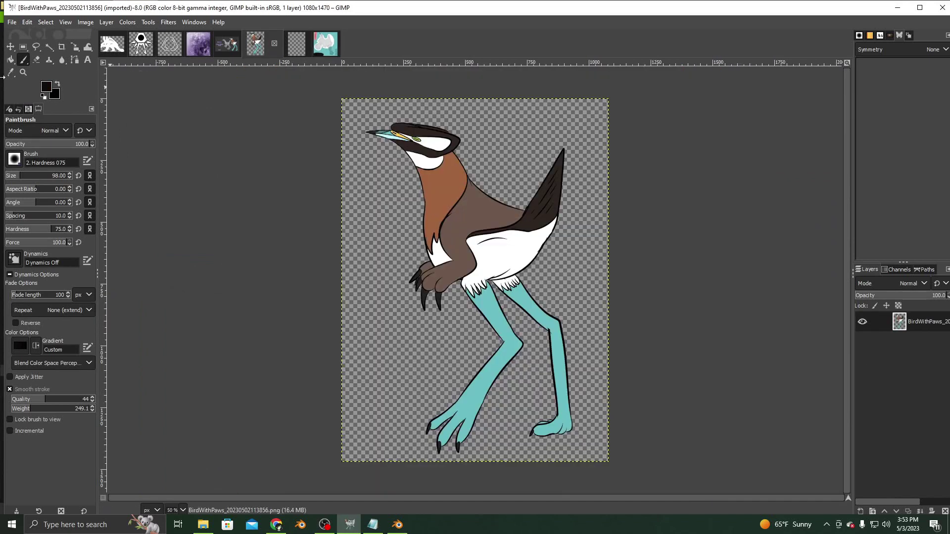
pyautogui.click(10, 72)
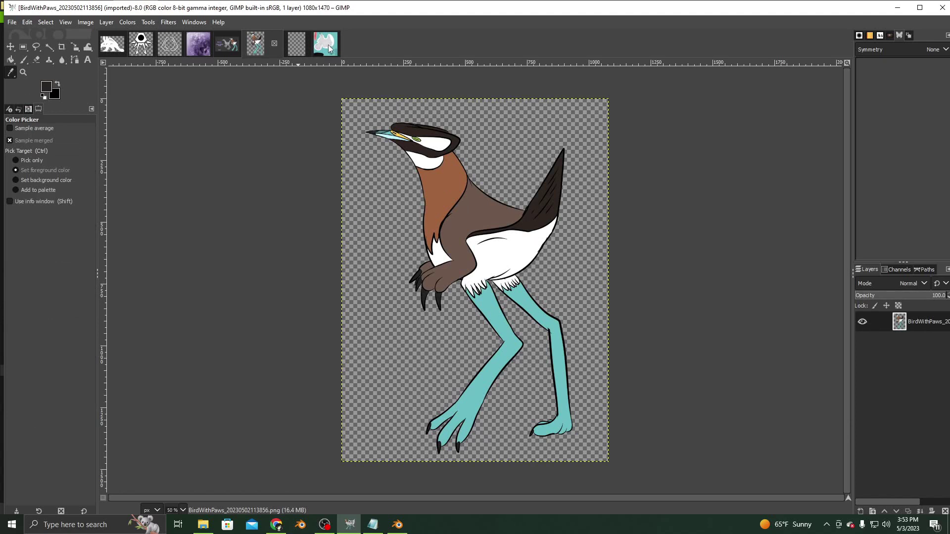
pyautogui.click(328, 44)
pyautogui.click(23, 60)
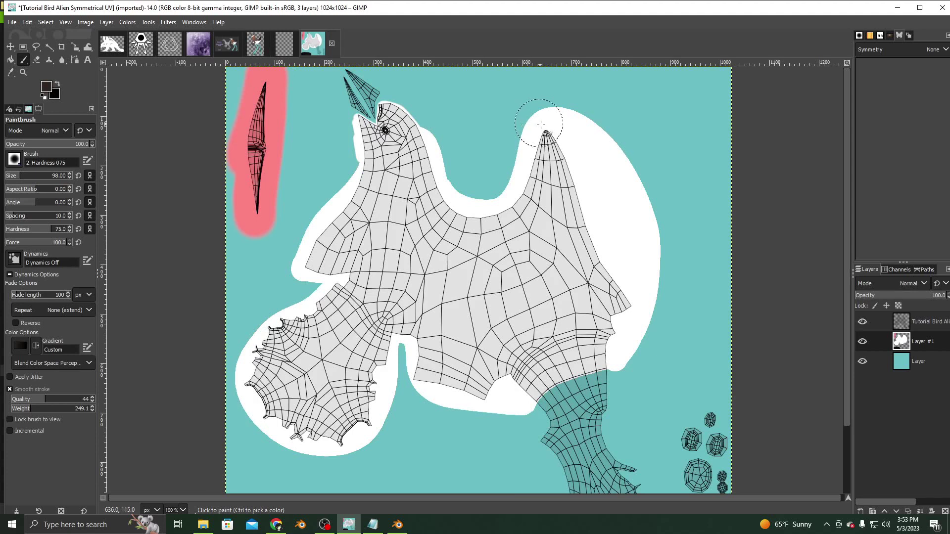
# Step: Try painting a dark brown band from the tail tip across the body to the arm on the white layer
pyautogui.moveTo(539, 117)
pyautogui.mouseDown()
pyautogui.moveTo(573, 210)
pyautogui.moveTo(573, 200)
pyautogui.moveTo(558, 246)
pyautogui.moveTo(529, 267)
pyautogui.moveTo(410, 295)
pyautogui.moveTo(420, 275)
pyautogui.moveTo(453, 283)
pyautogui.moveTo(391, 322)
pyautogui.moveTo(326, 454)
pyautogui.moveTo(244, 435)
pyautogui.moveTo(233, 413)
pyautogui.moveTo(242, 367)
pyautogui.mouseUp()
pyautogui.hotkey('ctrl', 'z')
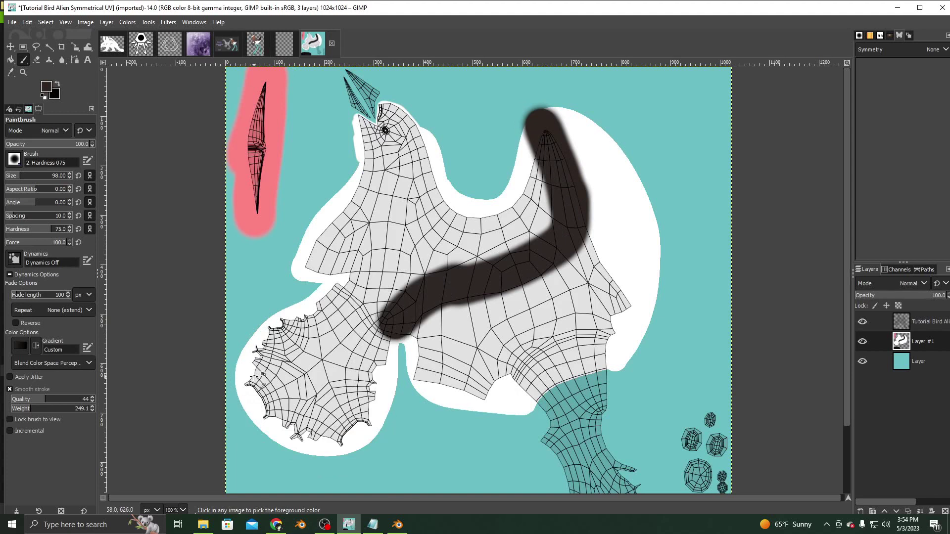
pyautogui.click(36, 60)
pyautogui.hotkey('ctrl', 'z')
pyautogui.hotkey('ctrl', 'z')
pyautogui.hotkey('ctrl', 'z')
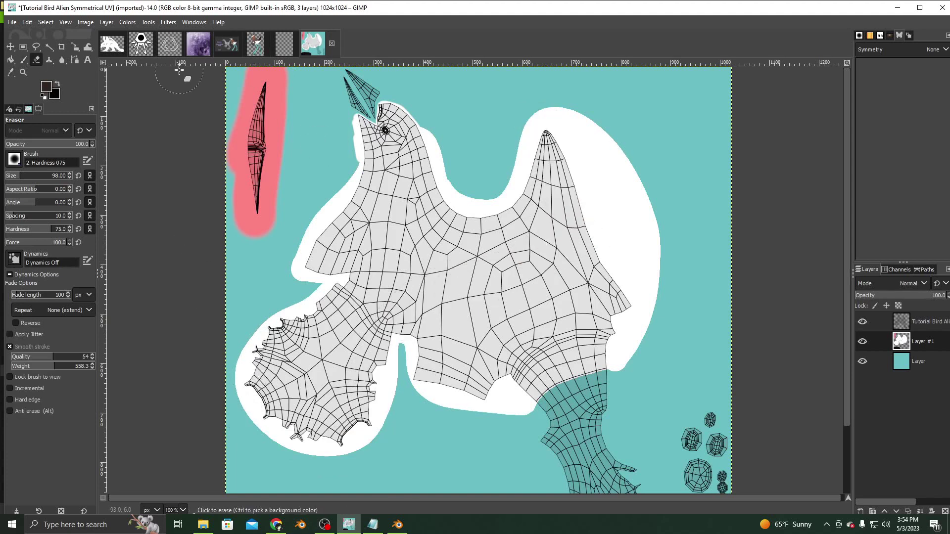
# Step: Add a new transparent layer and outline the tail from its tip down into the body in dark brown with a size 41 brush
pyautogui.click(106, 22)
pyautogui.click(118, 34)
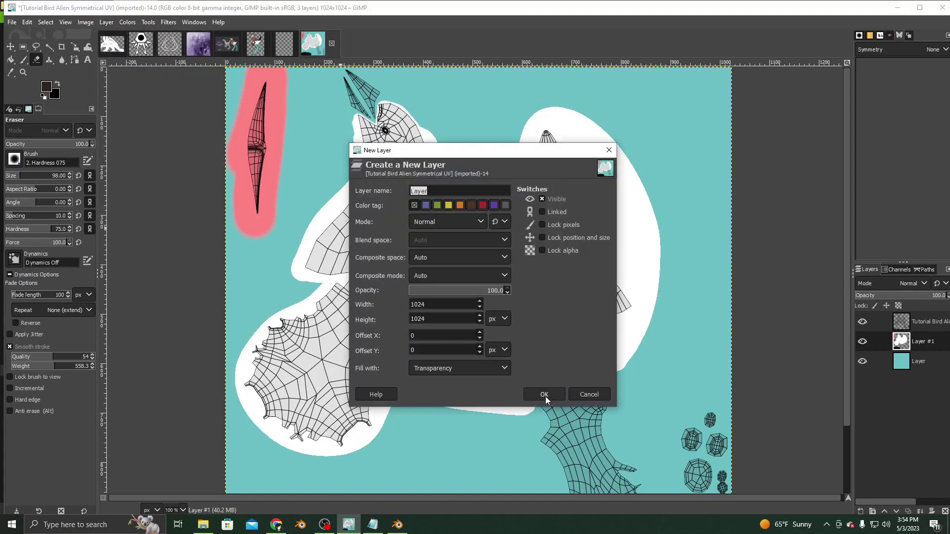
pyautogui.click(545, 394)
pyautogui.click(24, 60)
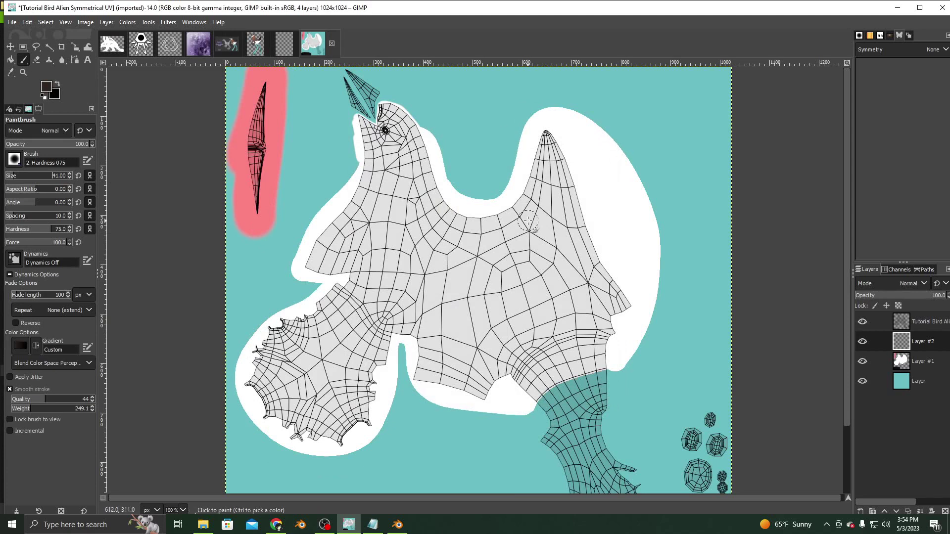
pyautogui.moveTo(521, 177)
pyautogui.mouseDown()
pyautogui.moveTo(517, 218)
pyautogui.moveTo(495, 262)
pyautogui.moveTo(440, 301)
pyautogui.moveTo(556, 259)
pyautogui.moveTo(583, 225)
pyautogui.moveTo(586, 164)
pyautogui.moveTo(534, 103)
pyautogui.moveTo(516, 176)
pyautogui.moveTo(521, 193)
pyautogui.mouseUp()
# Step: Erase the inner end of the tail outline into a sharp point and bucket-fill the outlined area with dark brown
pyautogui.hotkey('shift', 'e')
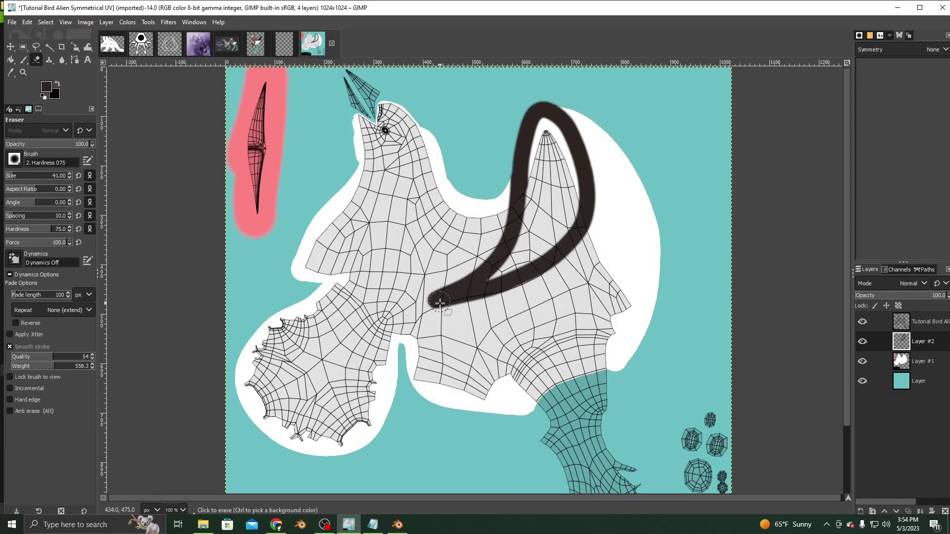
pyautogui.moveTo(415, 307); pyautogui.dragTo(494, 255)
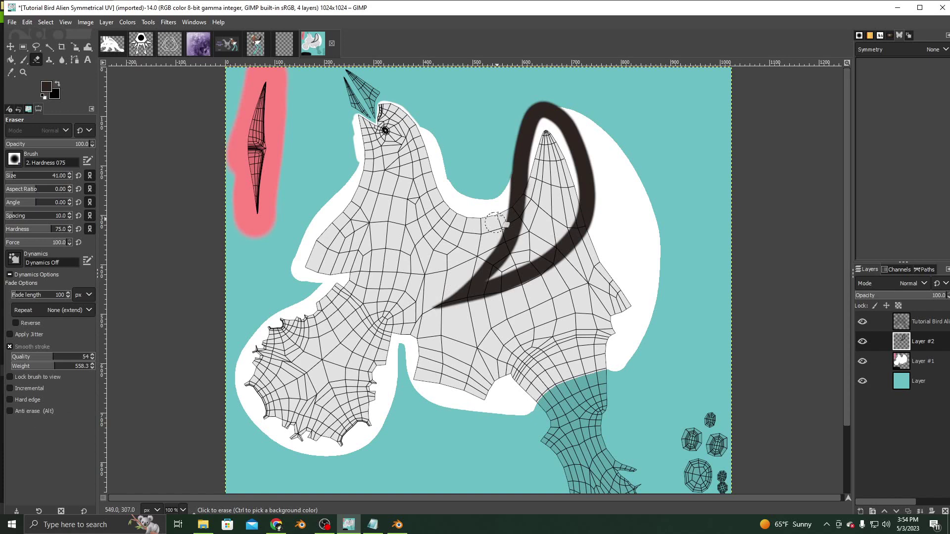
pyautogui.click(11, 60)
pyautogui.click(545, 199)
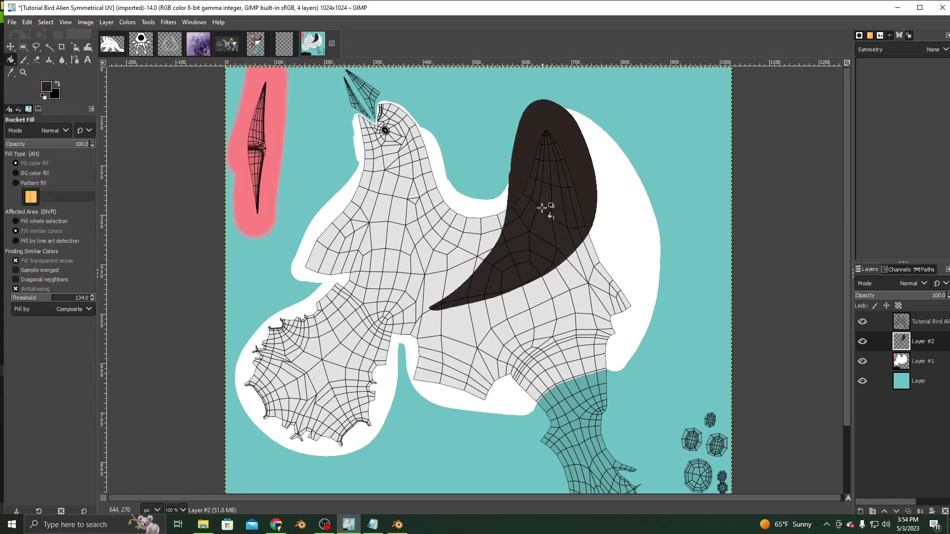
pyautogui.click(37, 60)
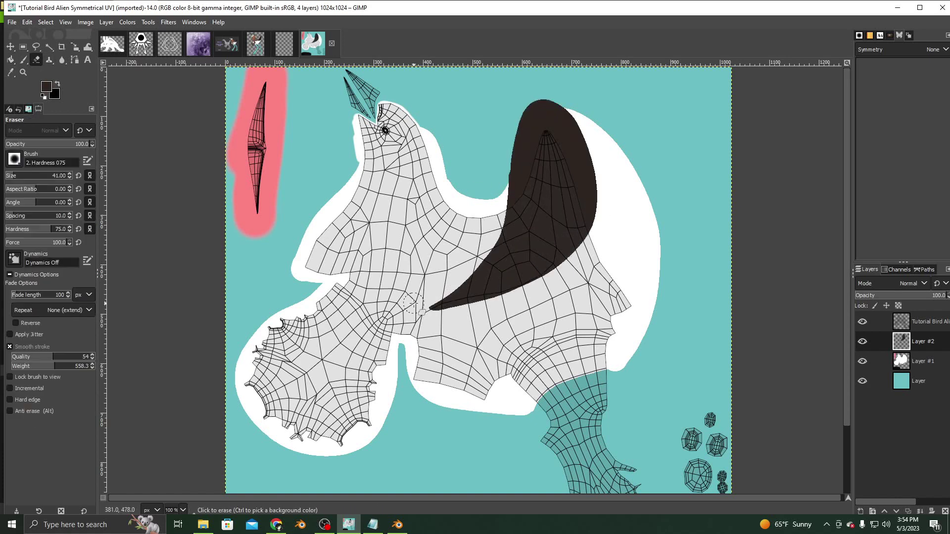
pyautogui.moveTo(413, 304)
pyautogui.mouseDown()
pyautogui.moveTo(440, 297)
pyautogui.moveTo(477, 260)
pyautogui.moveTo(495, 222)
pyautogui.moveTo(501, 112)
pyautogui.mouseUp()
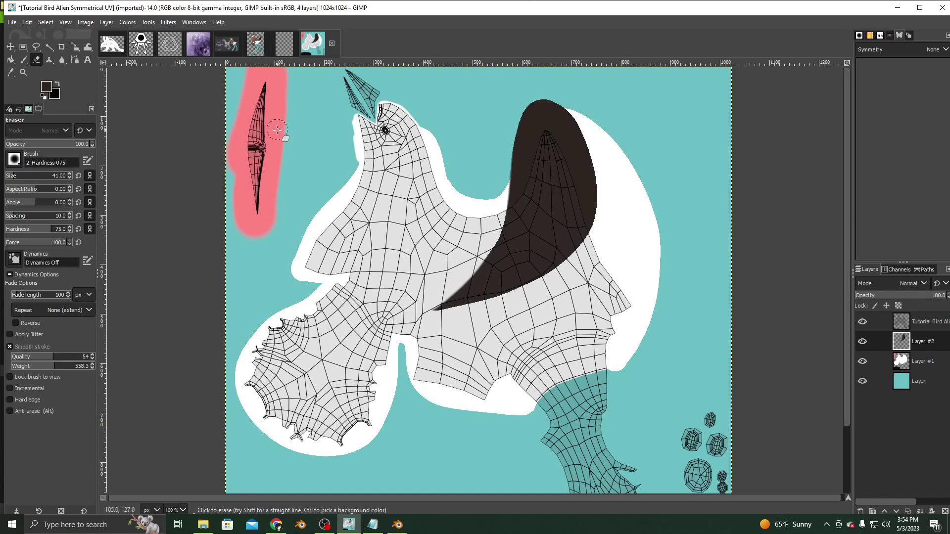
# Step: Sample the medium brown back colour from the BirdWithPaws reference image and return to the UV image
pyautogui.click(255, 43)
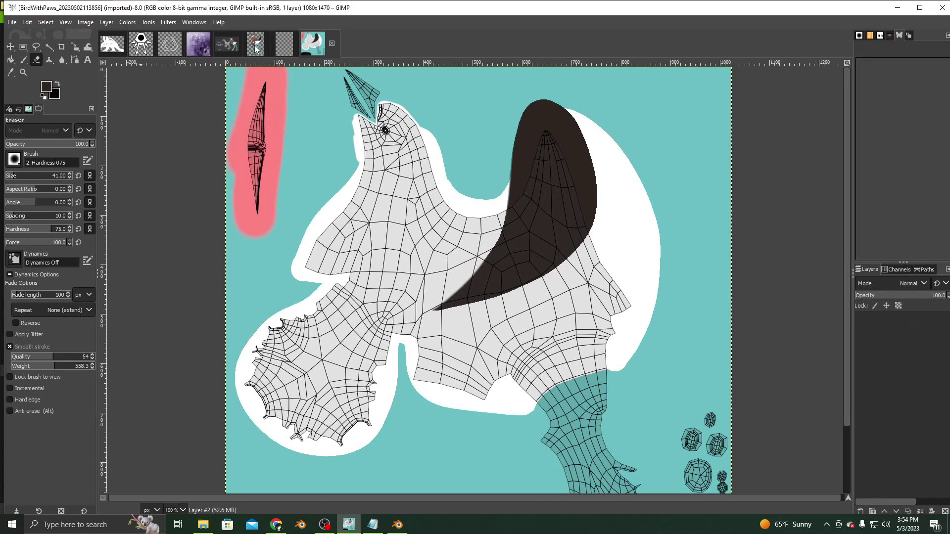
pyautogui.press('o')
pyautogui.click(458, 192)
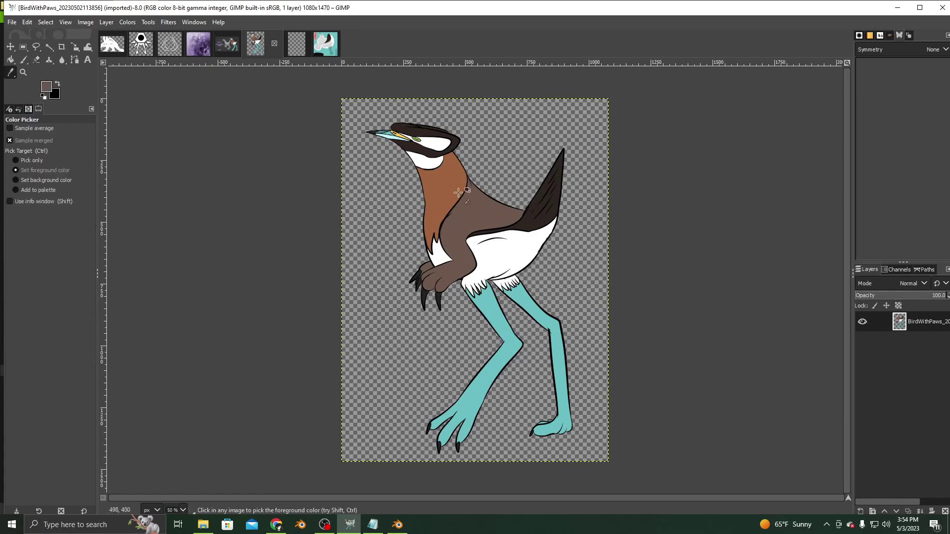
pyautogui.click(326, 43)
# Step: Add a new transparent layer and place it directly below the dark brown tail layer
pyautogui.click(110, 22)
pyautogui.click(116, 36)
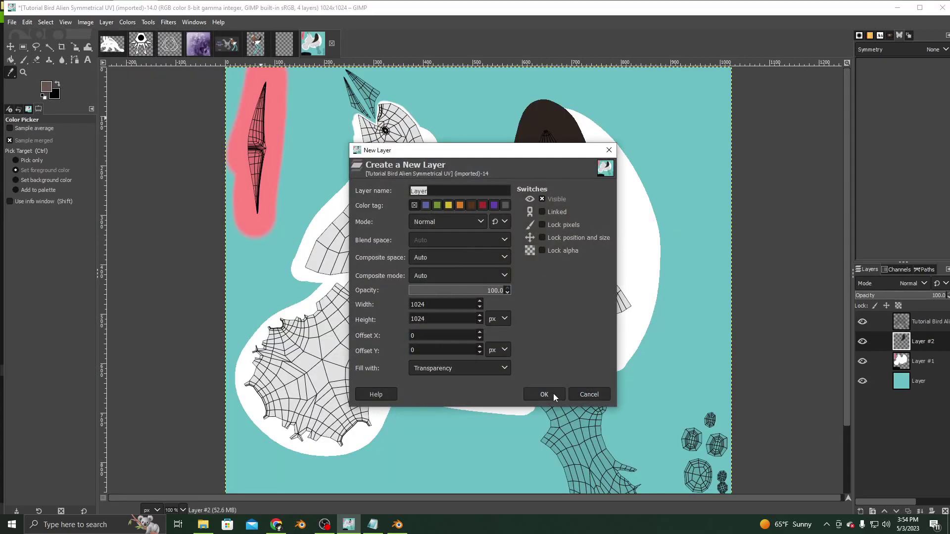
pyautogui.click(550, 394)
pyautogui.moveTo(920, 341); pyautogui.dragTo(919, 372)
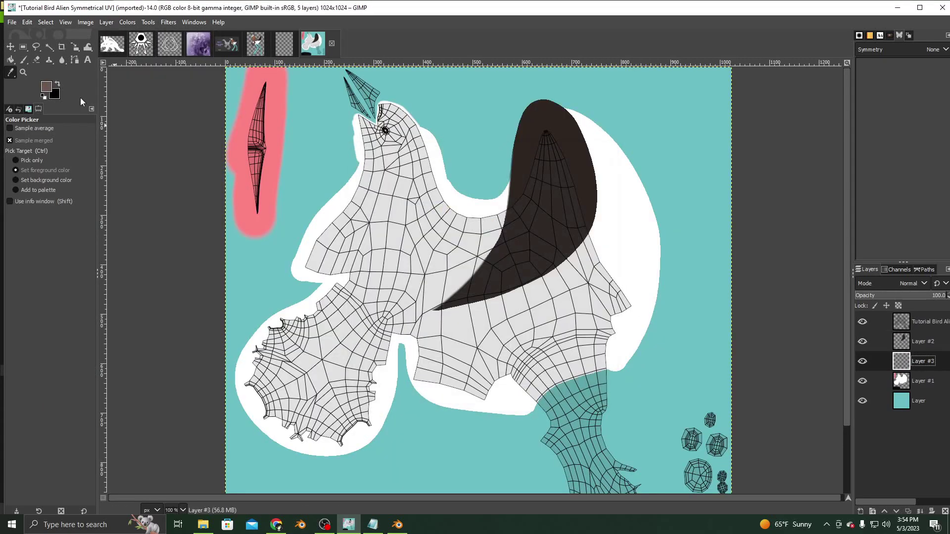
# Step: Outline the back, arm and hand in medium brown with a size 41 brush and bucket-fill the enclosed area
pyautogui.click(23, 60)
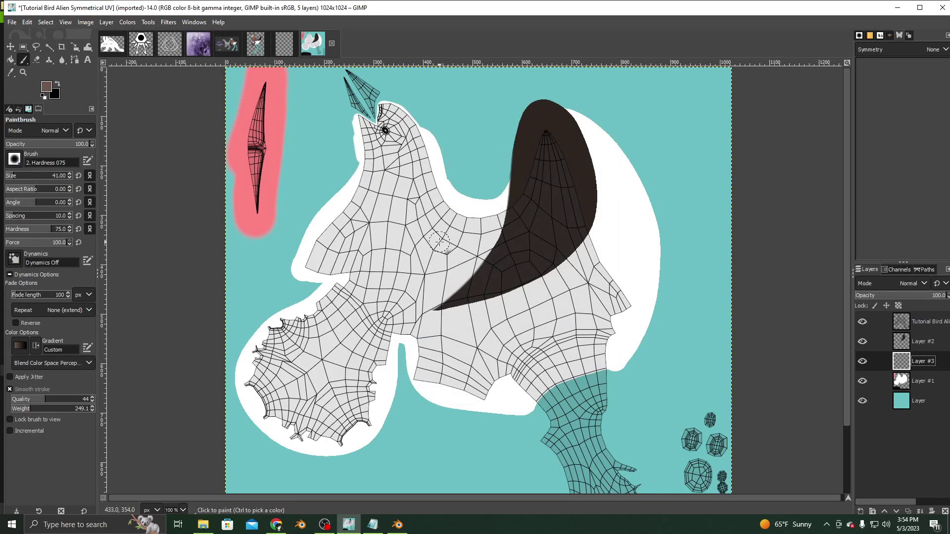
pyautogui.moveTo(447, 204)
pyautogui.mouseDown()
pyautogui.moveTo(399, 257)
pyautogui.moveTo(380, 250)
pyautogui.moveTo(404, 231)
pyautogui.moveTo(382, 262)
pyautogui.moveTo(242, 361)
pyautogui.moveTo(301, 462)
pyautogui.moveTo(389, 427)
pyautogui.moveTo(406, 329)
pyautogui.moveTo(543, 198)
pyautogui.moveTo(512, 189)
pyautogui.mouseUp()
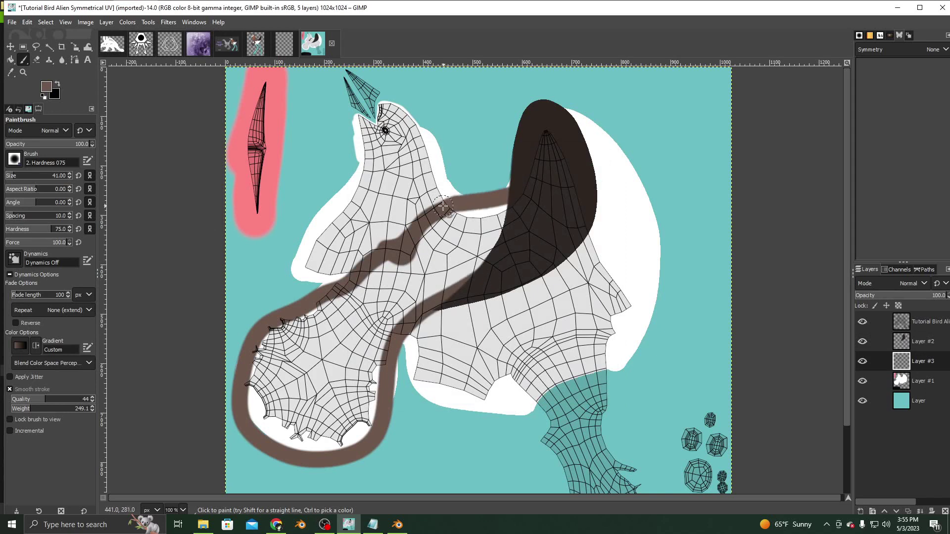
pyautogui.click(11, 59)
pyautogui.click(459, 233)
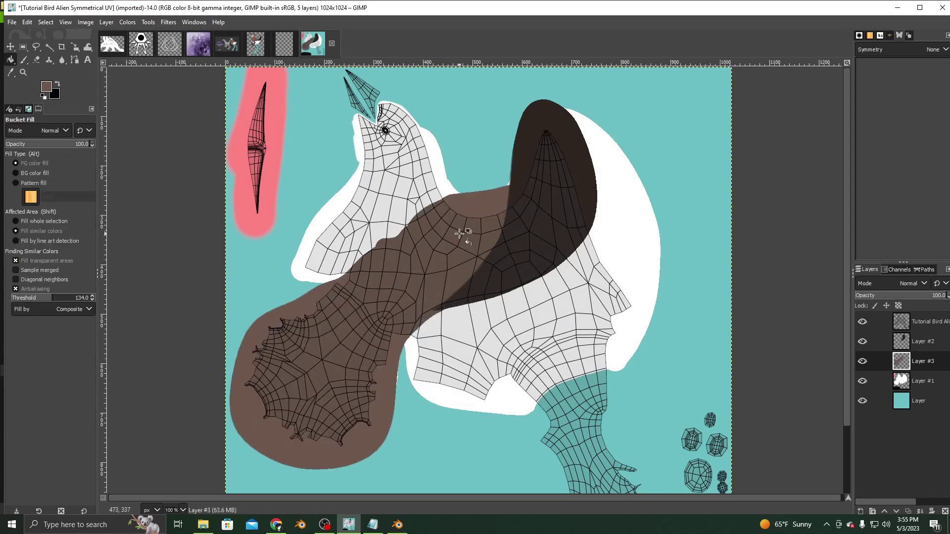
# Step: Erase the excess brown at the lower corner where the neck meets the arm using a size 12 eraser
pyautogui.click(37, 60)
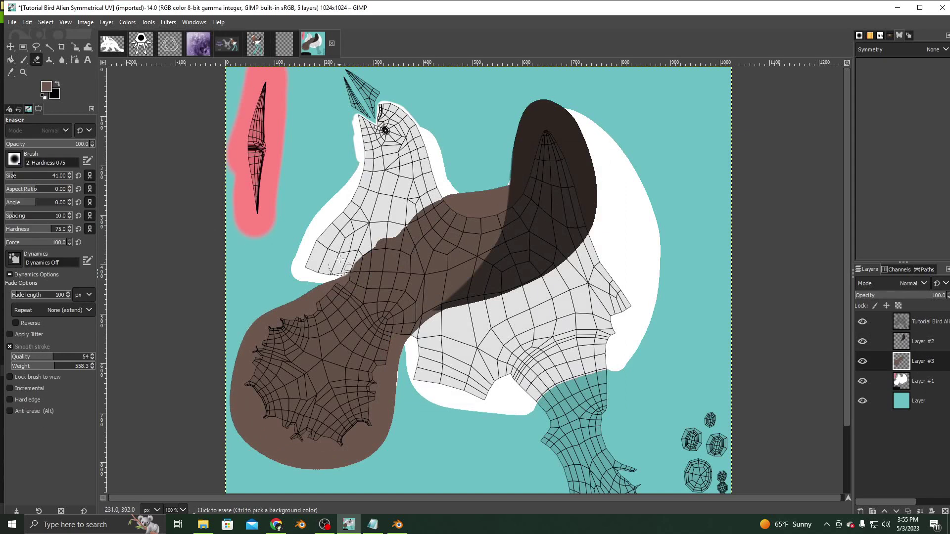
pyautogui.press('p')
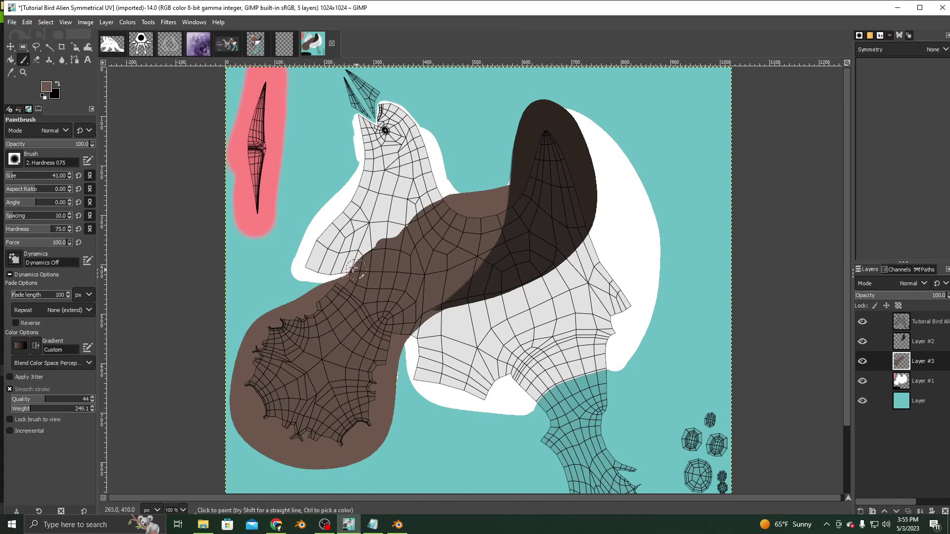
pyautogui.press('z')
pyautogui.moveTo(329, 250); pyautogui.dragTo(366, 290)
pyautogui.click(36, 60)
pyautogui.moveTo(9, 177); pyautogui.dragTo(6, 177)
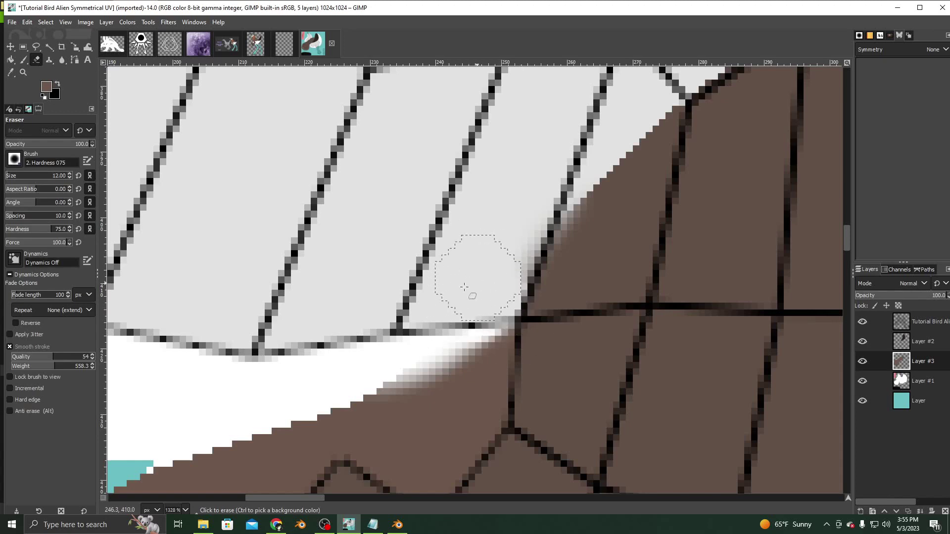
# Step: Touch up the brown edge at the neck's lower corner with a size 12 paintbrush
pyautogui.click(23, 73)
pyautogui.click(17, 160)
pyautogui.click(440, 267)
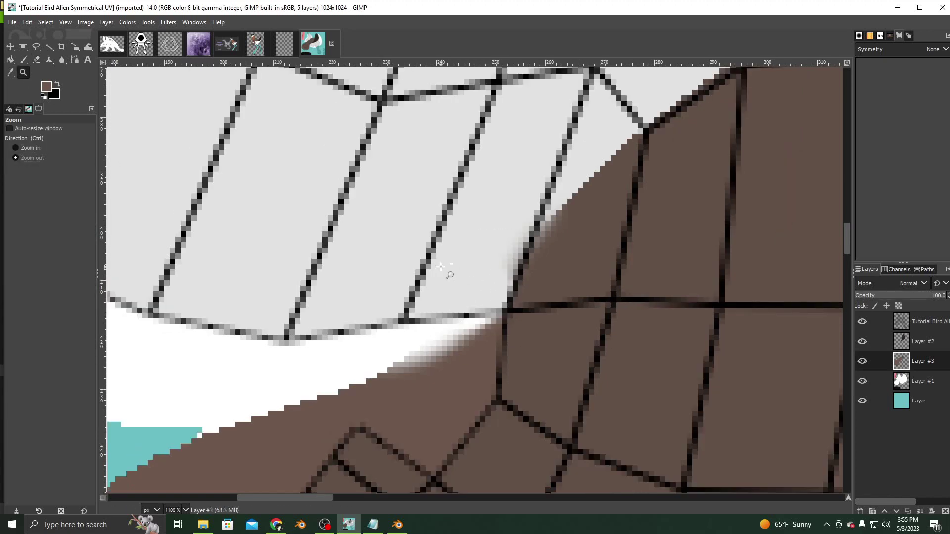
pyautogui.click(441, 267)
pyautogui.click(440, 267)
pyautogui.click(441, 268)
pyautogui.click(441, 267)
pyautogui.click(441, 267)
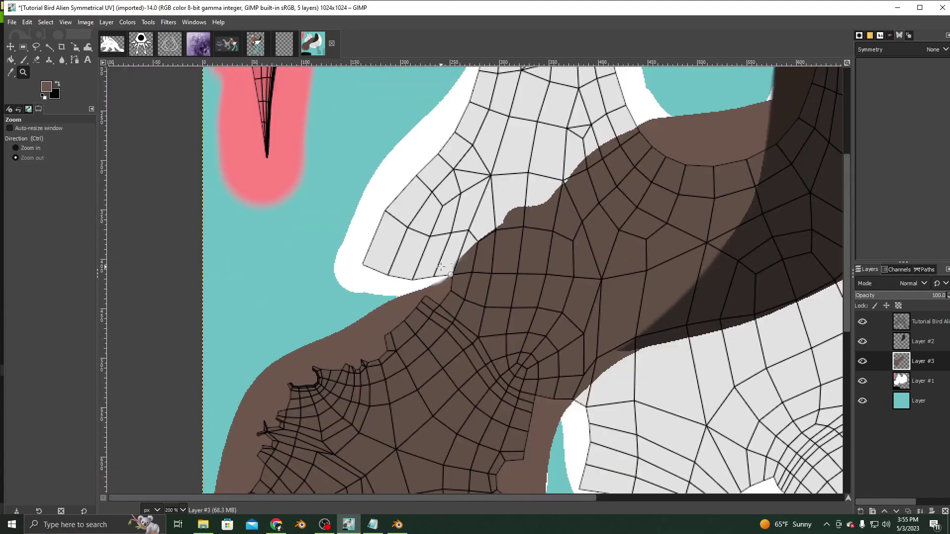
pyautogui.click(23, 60)
pyautogui.moveTo(452, 275)
pyautogui.mouseDown()
pyautogui.moveTo(406, 279)
pyautogui.moveTo(358, 259)
pyautogui.mouseUp()
# Step: Try painting a brown strip along the short edge of the belly beside the arm
pyautogui.scroll(-5, 607, 241)
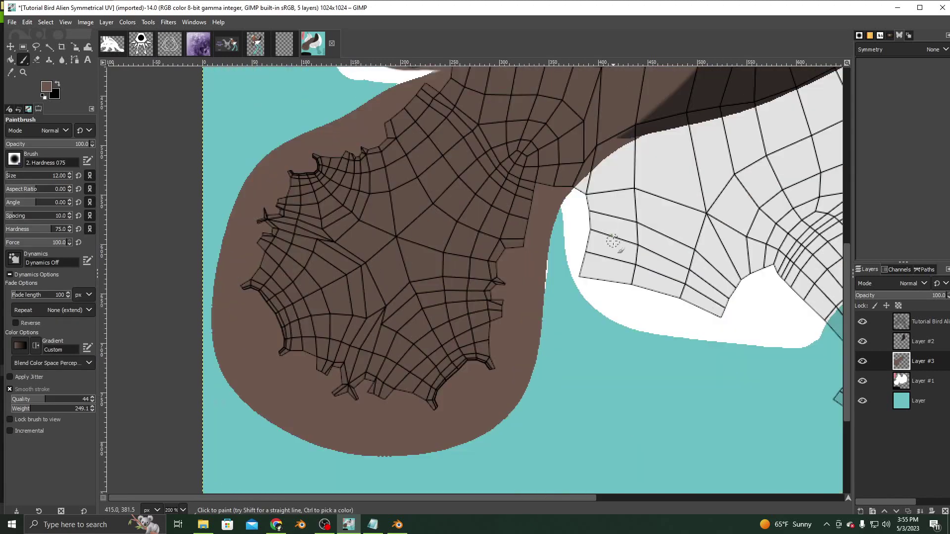
pyautogui.moveTo(589, 199); pyautogui.dragTo(579, 286)
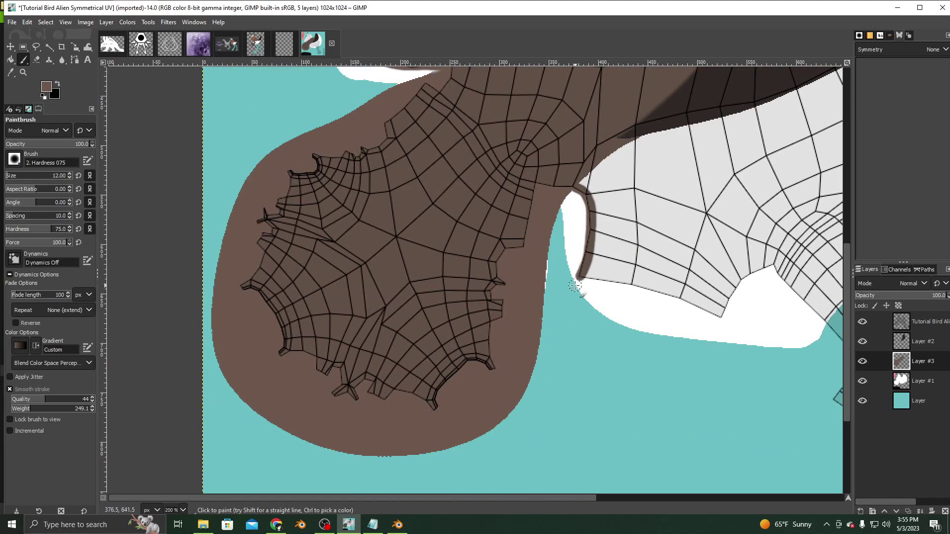
pyautogui.hotkey('ctrl', 'z')
# Step: Erase the brown that overlaps the white belly along the edge where the arm joins the body
pyautogui.scroll(5, 632, 273)
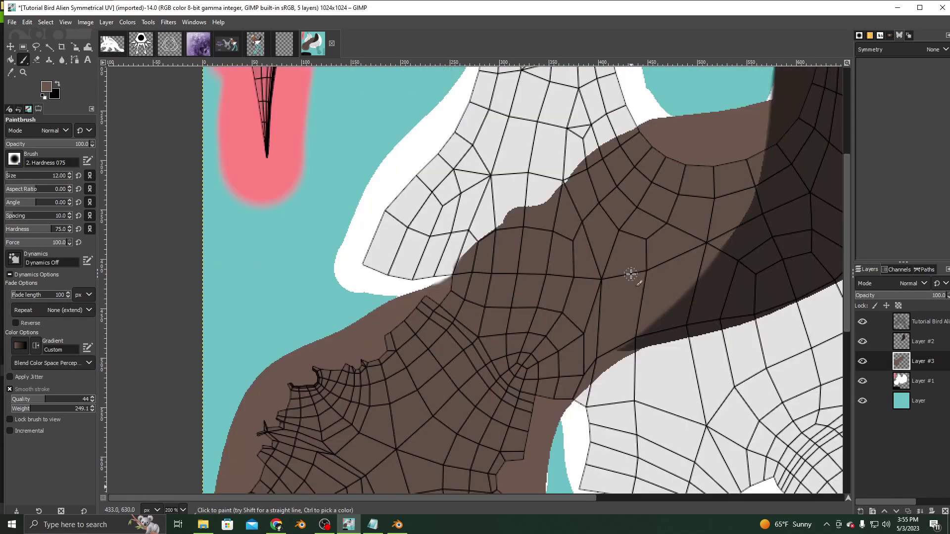
pyautogui.scroll(-2, 620, 273)
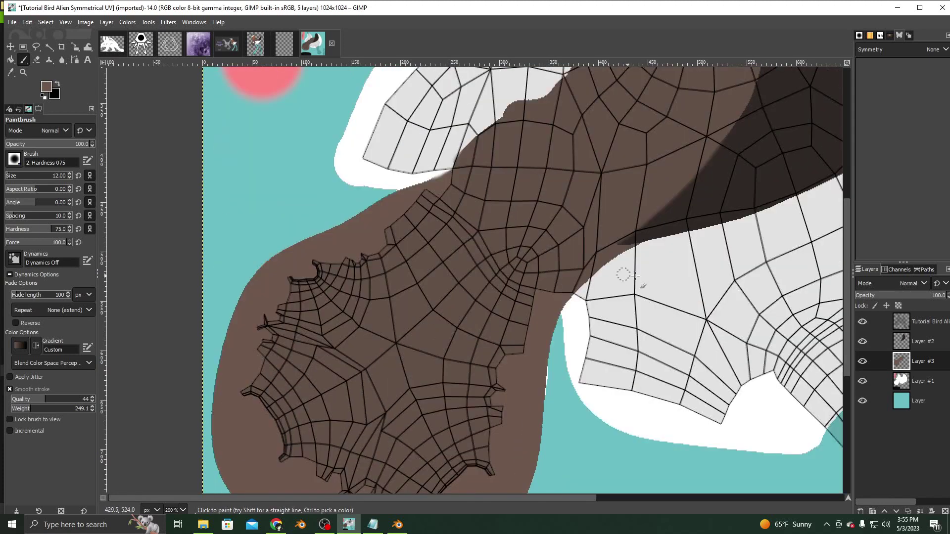
pyautogui.hotkey('shift', 'e')
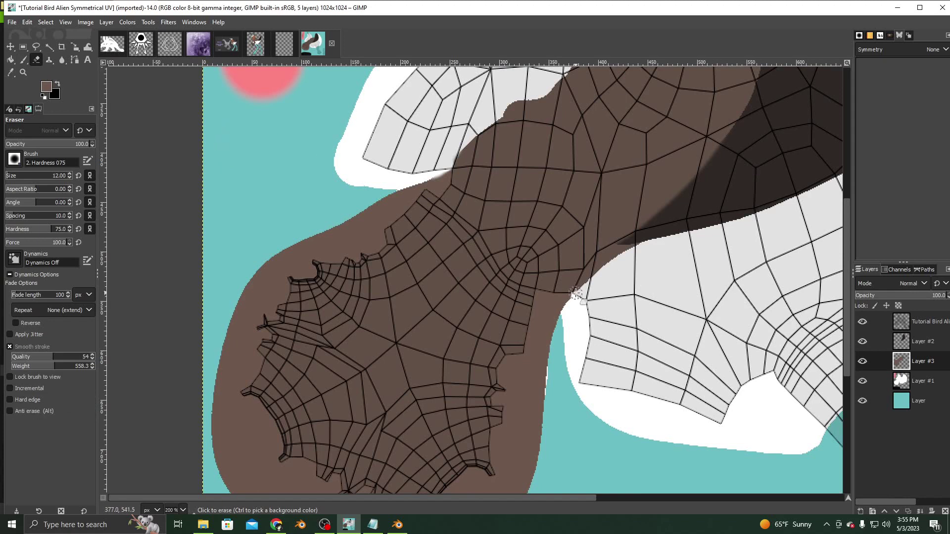
pyautogui.moveTo(575, 294)
pyautogui.mouseDown()
pyautogui.moveTo(575, 283)
pyautogui.moveTo(613, 269)
pyautogui.moveTo(596, 278)
pyautogui.moveTo(608, 258)
pyautogui.mouseUp()
pyautogui.moveTo(581, 288)
pyautogui.mouseDown()
pyautogui.moveTo(621, 254)
pyautogui.moveTo(599, 270)
pyautogui.moveTo(608, 252)
pyautogui.mouseUp()
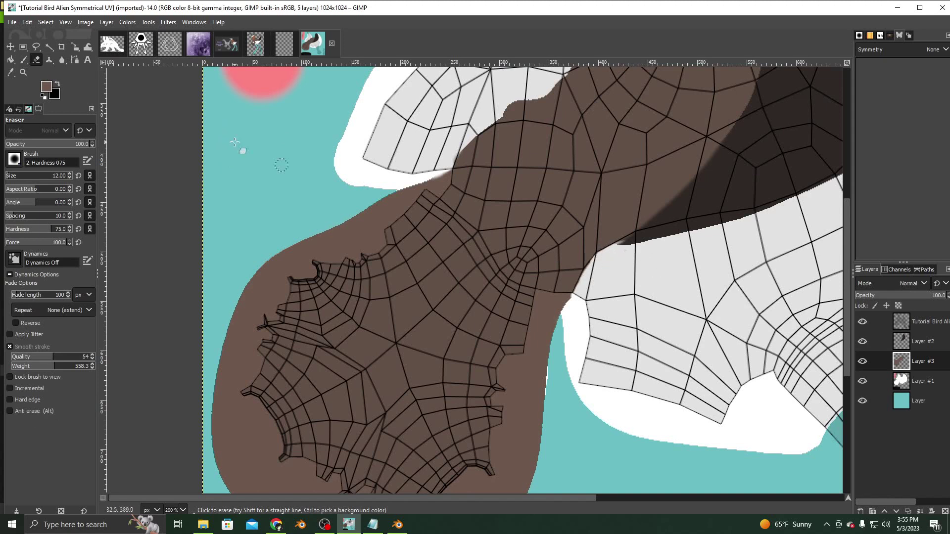
# Step: Paint medium brown along the arm's lower edge up to the pointed end of the dark tail area
pyautogui.click(23, 60)
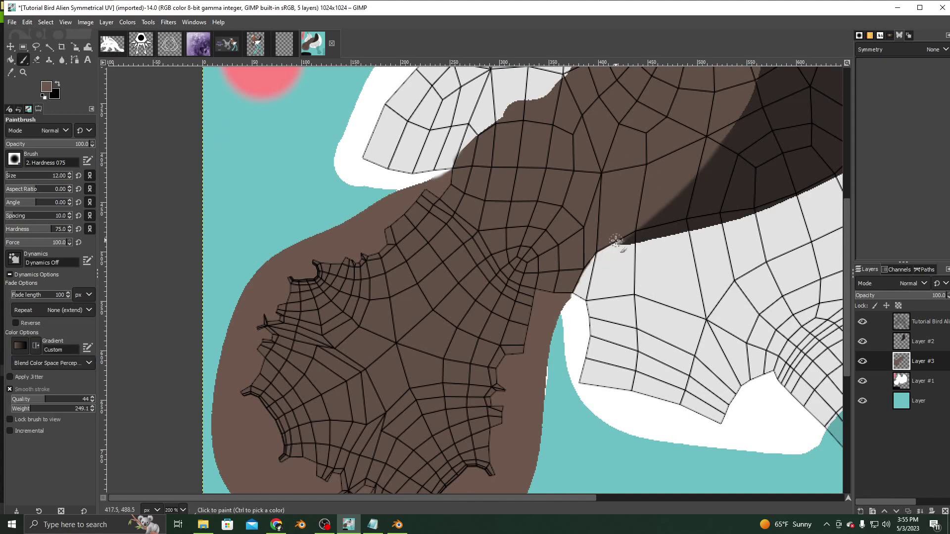
pyautogui.moveTo(572, 247); pyautogui.dragTo(644, 233)
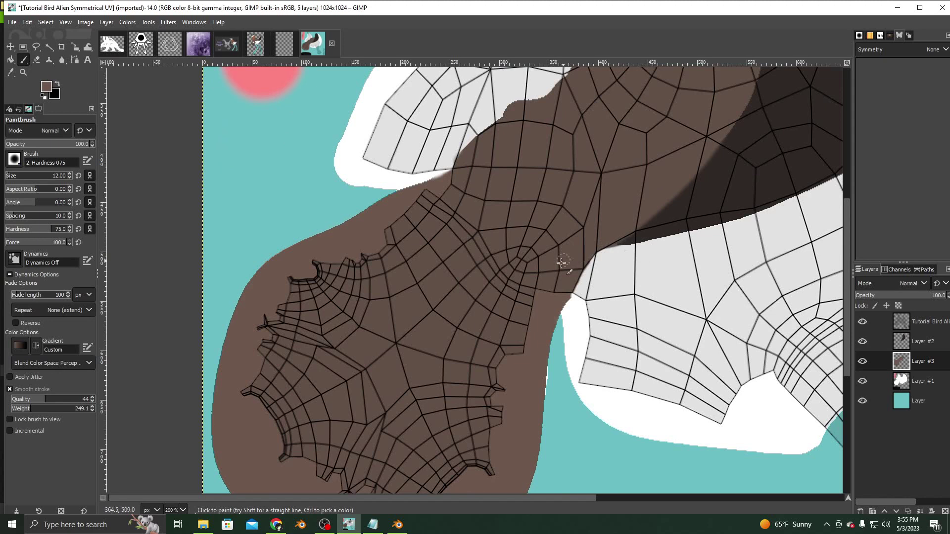
pyautogui.scroll(4, 539, 236)
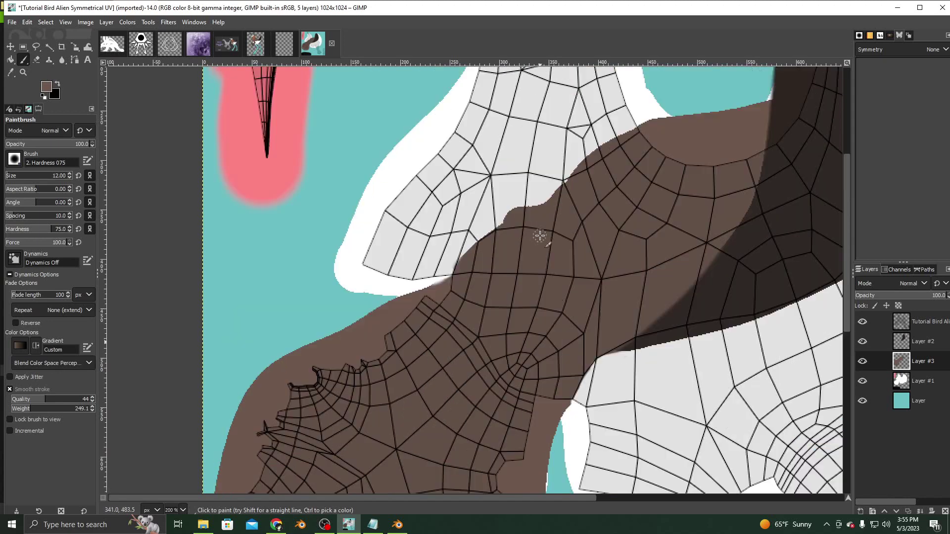
# Step: Erase the uneven bumps along the brown back patch's upper edge on Layer #3, where it meets the white chest
pyautogui.click(37, 59)
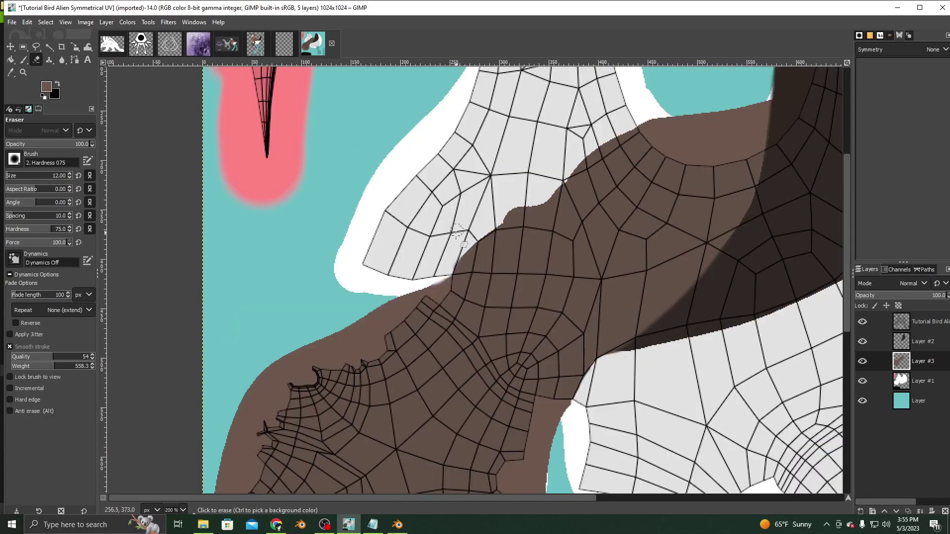
pyautogui.moveTo(453, 257)
pyautogui.mouseDown()
pyautogui.moveTo(536, 212)
pyautogui.moveTo(654, 108)
pyautogui.mouseUp()
pyautogui.moveTo(497, 214); pyautogui.dragTo(516, 205)
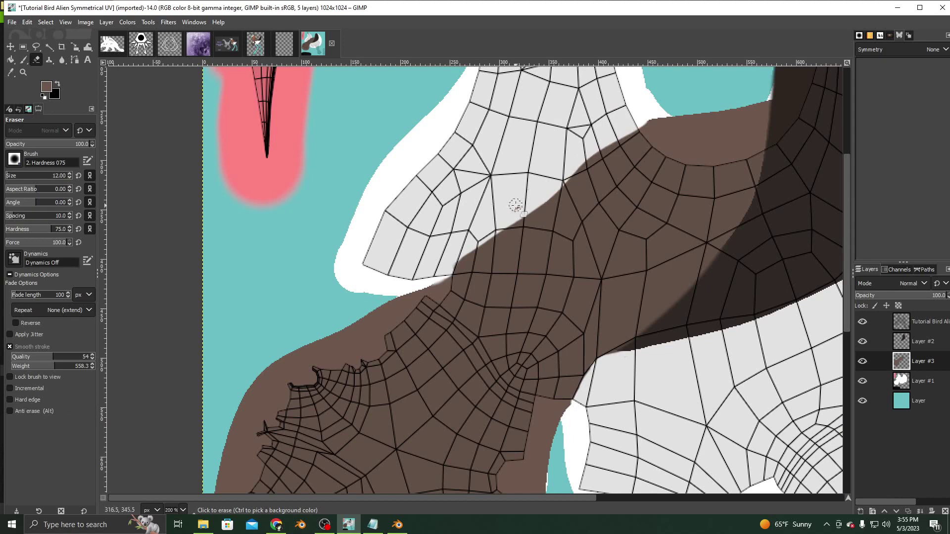
# Step: On Layer #2, sample the dark tail color and paint a stroke down the front edge of the bird's forehead
pyautogui.scroll(5, 516, 202)
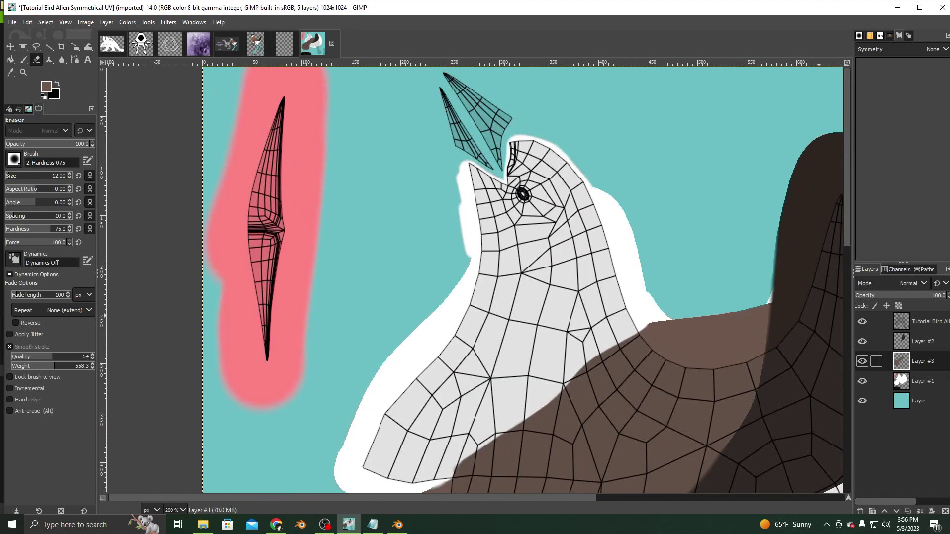
pyautogui.click(917, 344)
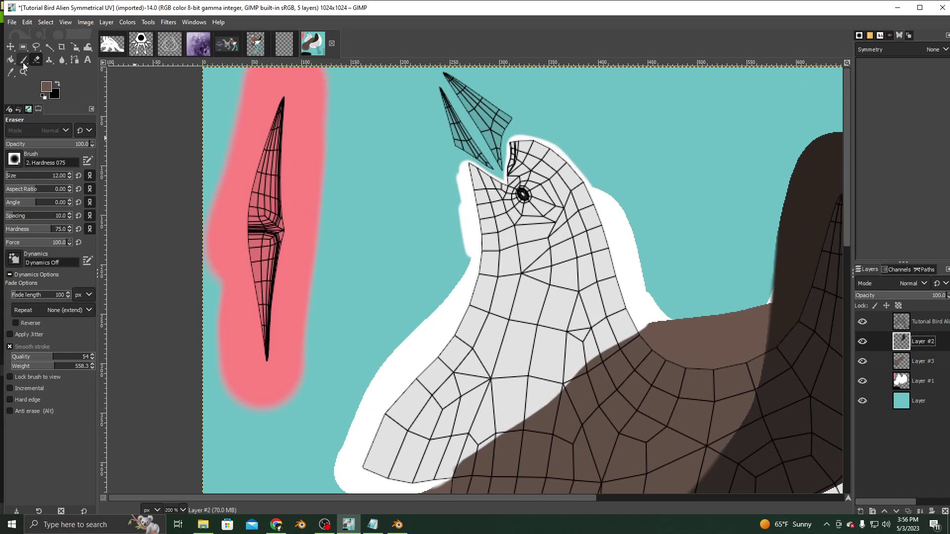
pyautogui.click(10, 72)
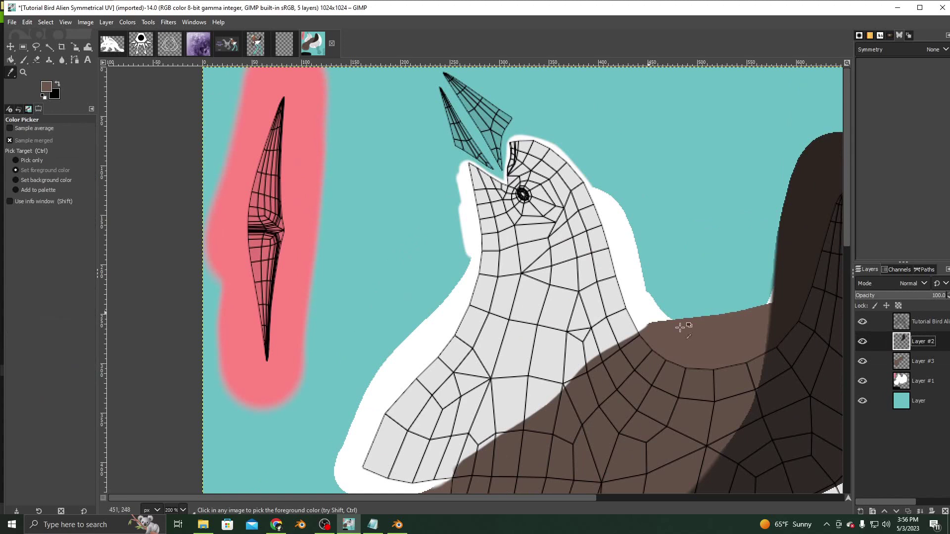
pyautogui.click(23, 60)
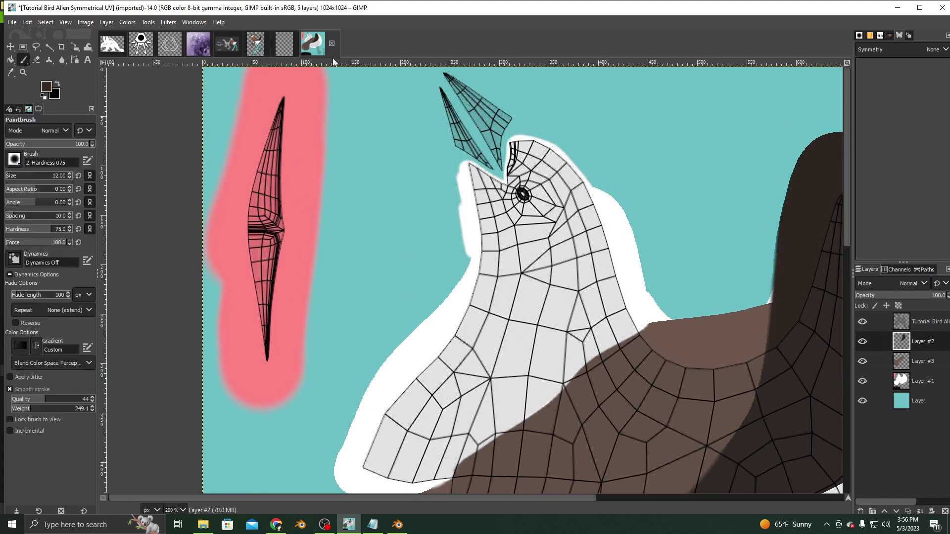
pyautogui.click(261, 49)
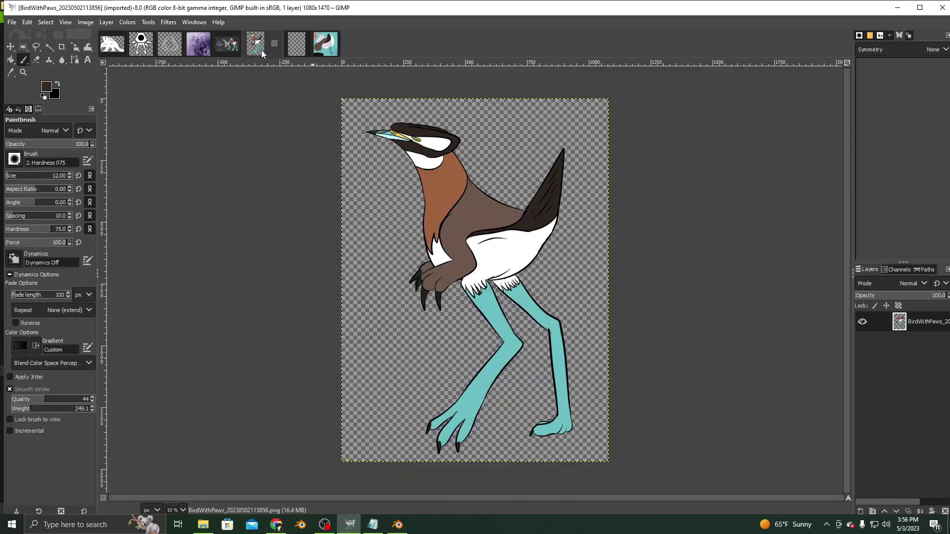
pyautogui.click(325, 44)
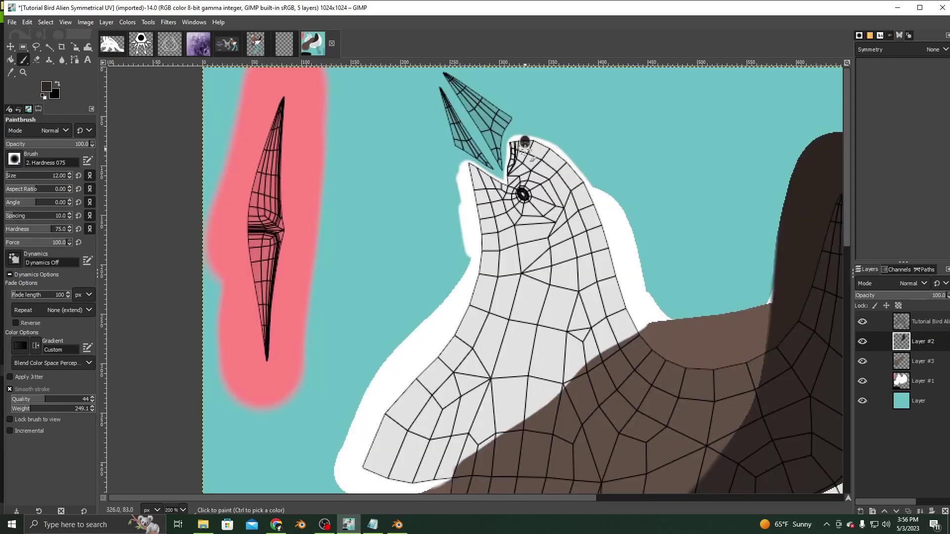
pyautogui.moveTo(524, 145)
pyautogui.mouseDown()
pyautogui.moveTo(507, 183)
pyautogui.moveTo(527, 133)
pyautogui.moveTo(521, 162)
pyautogui.moveTo(522, 154)
pyautogui.mouseUp()
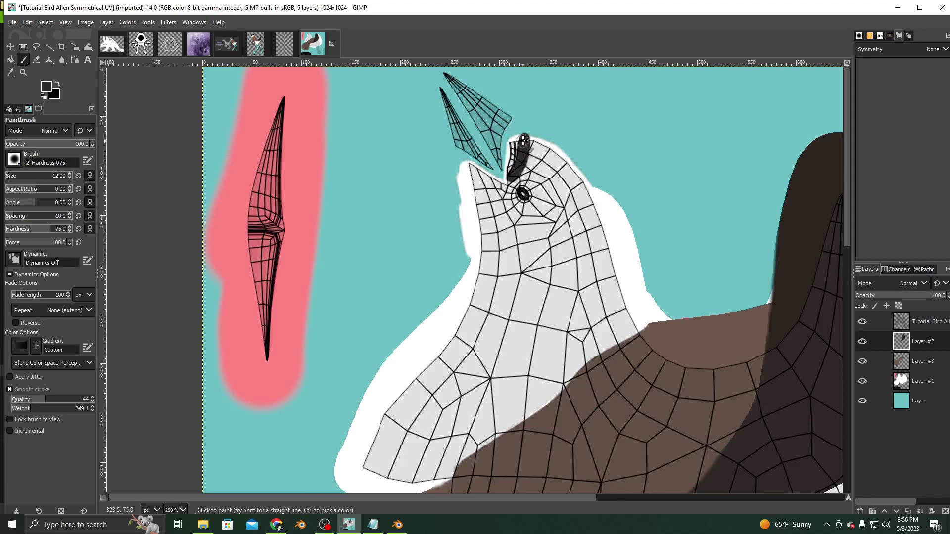
# Step: Using the bird reference drawing, paint the dark mask outline curving behind and under the eye to the lower beak edge
pyautogui.click(255, 44)
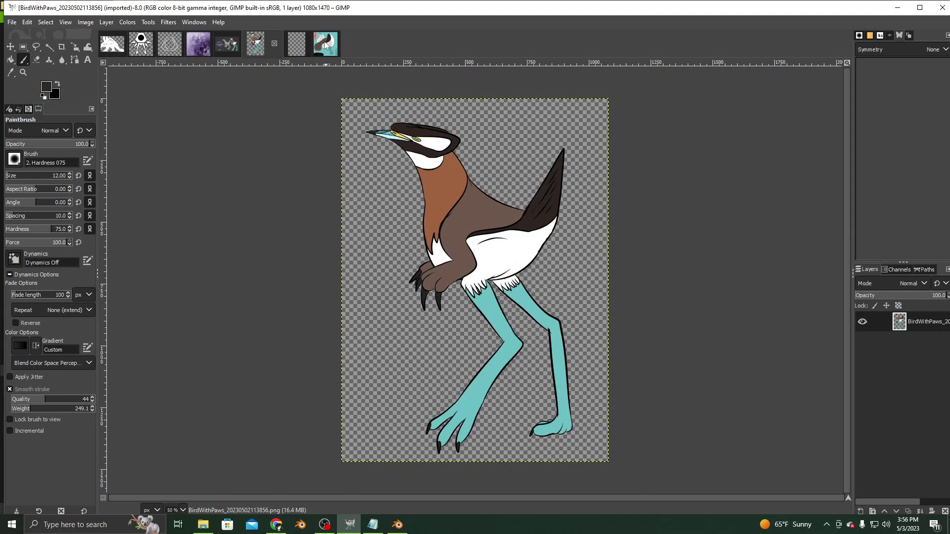
pyautogui.click(325, 42)
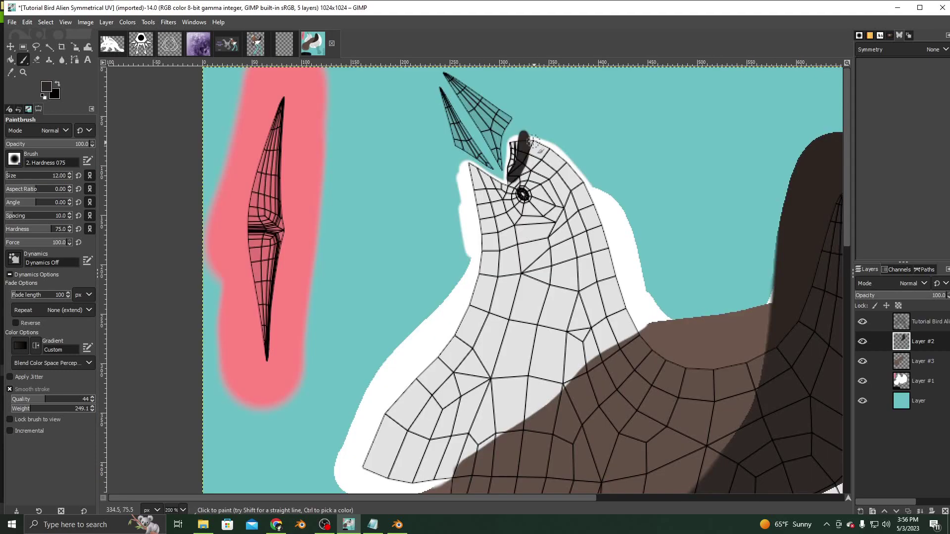
pyautogui.moveTo(520, 171)
pyautogui.mouseDown()
pyautogui.moveTo(552, 196)
pyautogui.moveTo(555, 223)
pyautogui.mouseUp()
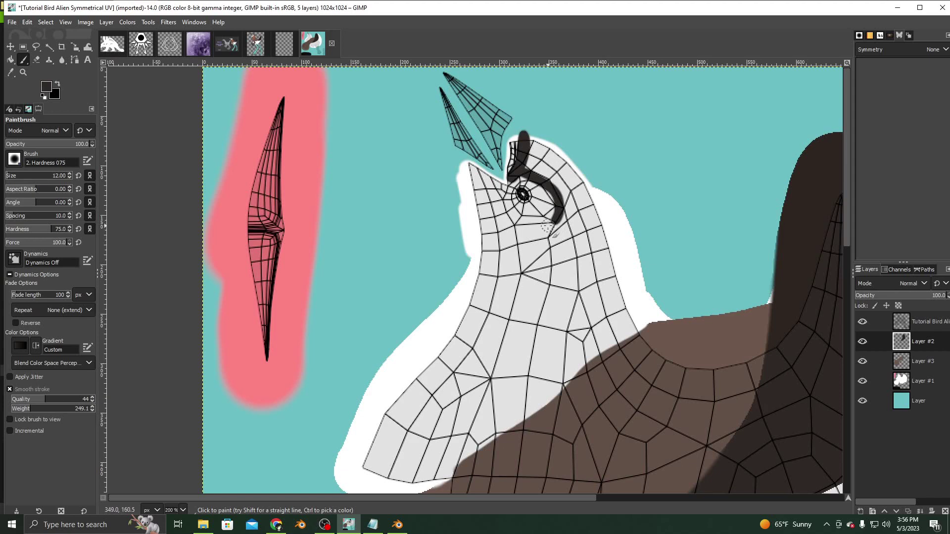
pyautogui.click(255, 44)
pyautogui.click(322, 44)
pyautogui.moveTo(558, 216)
pyautogui.mouseDown()
pyautogui.moveTo(539, 230)
pyautogui.moveTo(524, 225)
pyautogui.moveTo(499, 183)
pyautogui.moveTo(468, 168)
pyautogui.mouseUp()
# Step: Fill the mask's dark area below the beak, and clean up and repaint the stripe above and in front of the eye
pyautogui.click(255, 44)
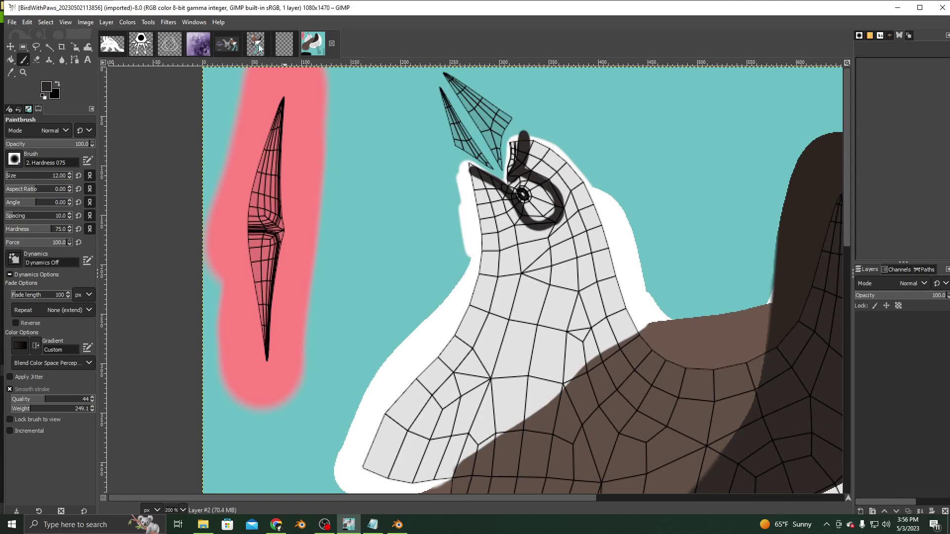
pyautogui.click(319, 43)
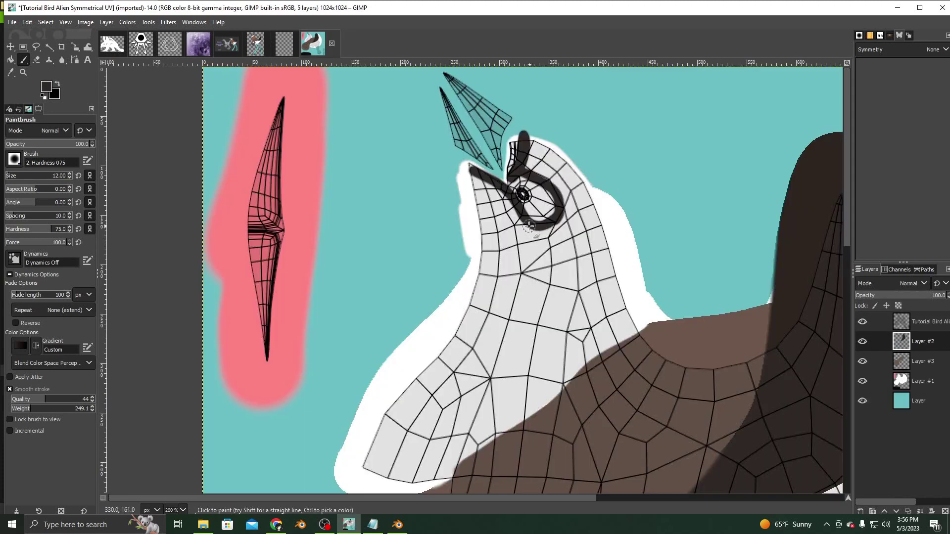
pyautogui.moveTo(528, 225)
pyautogui.mouseDown()
pyautogui.moveTo(463, 204)
pyautogui.moveTo(467, 163)
pyautogui.moveTo(518, 218)
pyautogui.moveTo(475, 201)
pyautogui.moveTo(492, 188)
pyautogui.moveTo(507, 211)
pyautogui.moveTo(476, 179)
pyautogui.moveTo(499, 199)
pyautogui.moveTo(480, 187)
pyautogui.moveTo(513, 182)
pyautogui.moveTo(515, 131)
pyautogui.mouseUp()
pyautogui.click(35, 59)
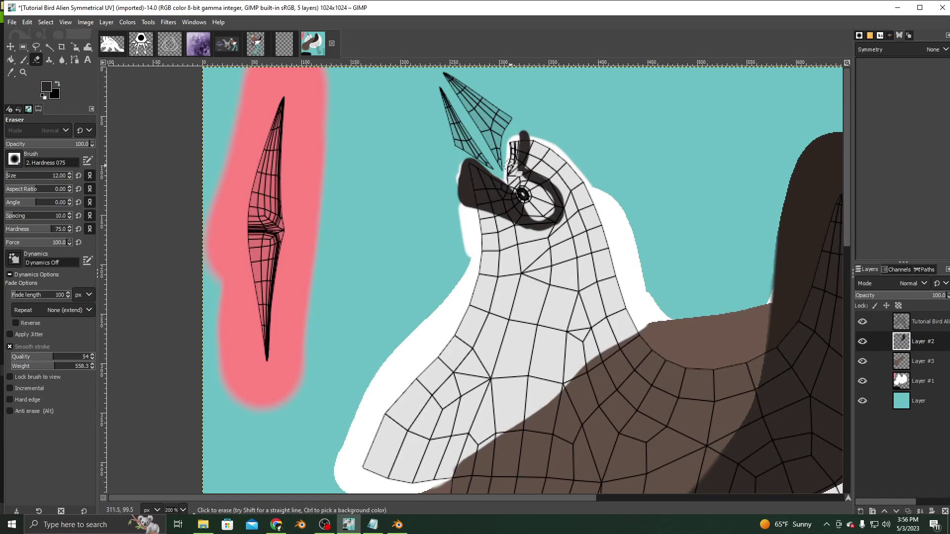
pyautogui.click(23, 59)
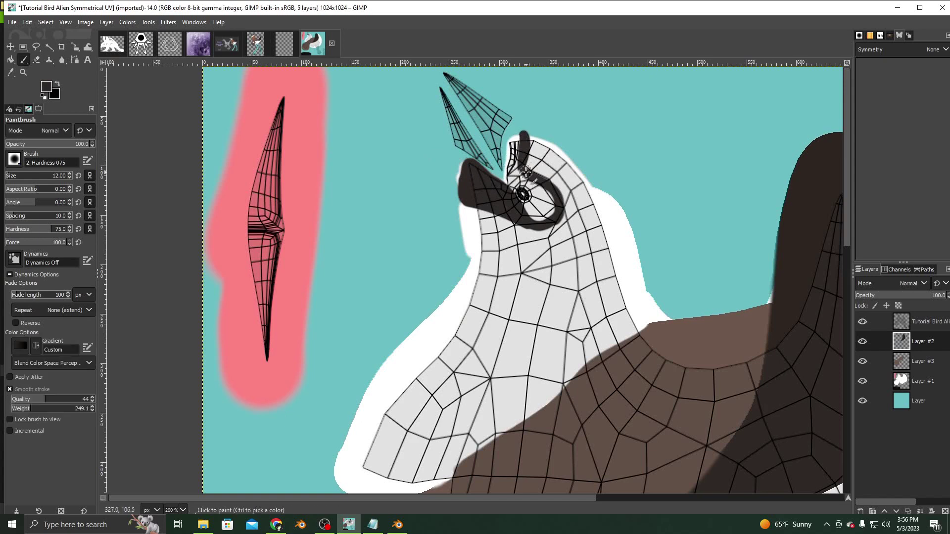
pyautogui.moveTo(523, 162); pyautogui.dragTo(527, 140)
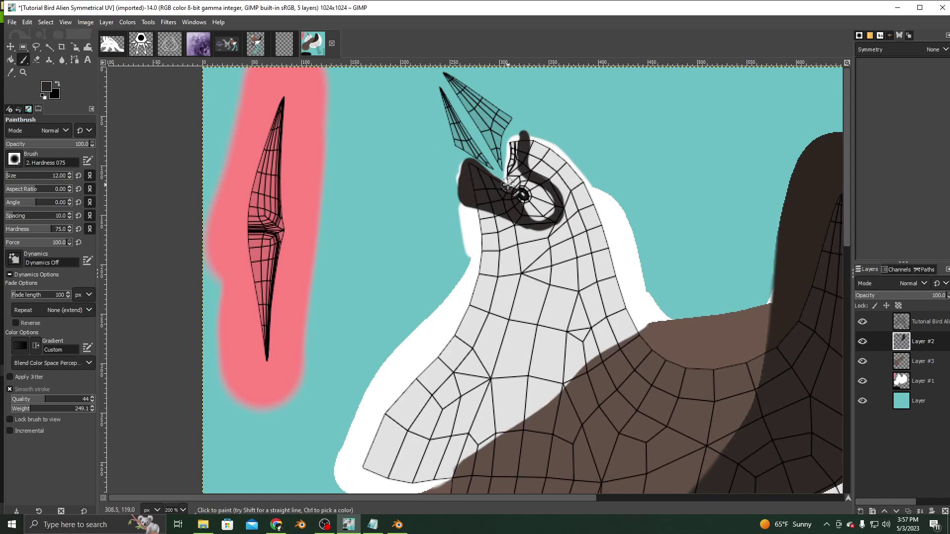
pyautogui.moveTo(504, 174)
pyautogui.mouseDown()
pyautogui.moveTo(517, 203)
pyautogui.moveTo(509, 212)
pyautogui.mouseUp()
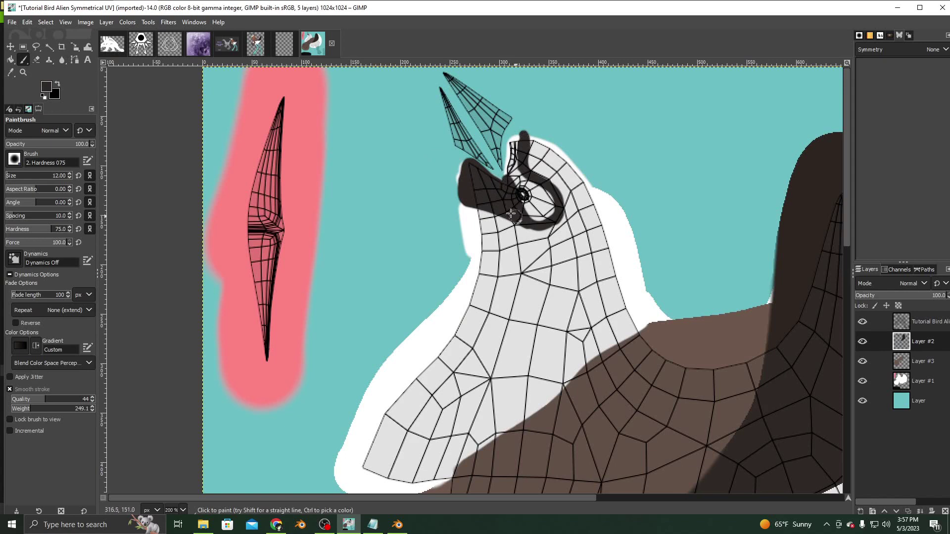
# Step: Erase the dark paint close around the eye and repaint the mask's inner edge below and behind it
pyautogui.click(36, 60)
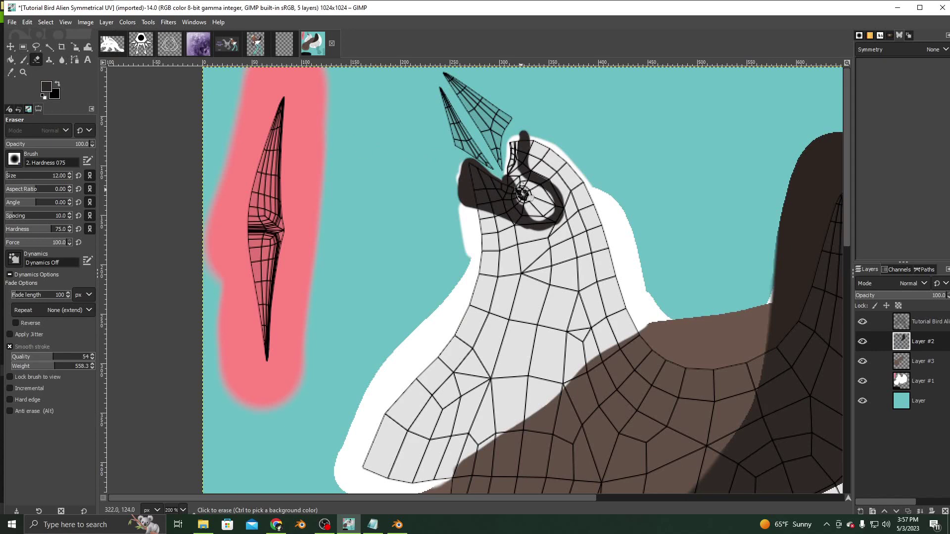
pyautogui.moveTo(528, 209)
pyautogui.mouseDown()
pyautogui.moveTo(534, 218)
pyautogui.moveTo(521, 184)
pyautogui.mouseUp()
pyautogui.click(23, 59)
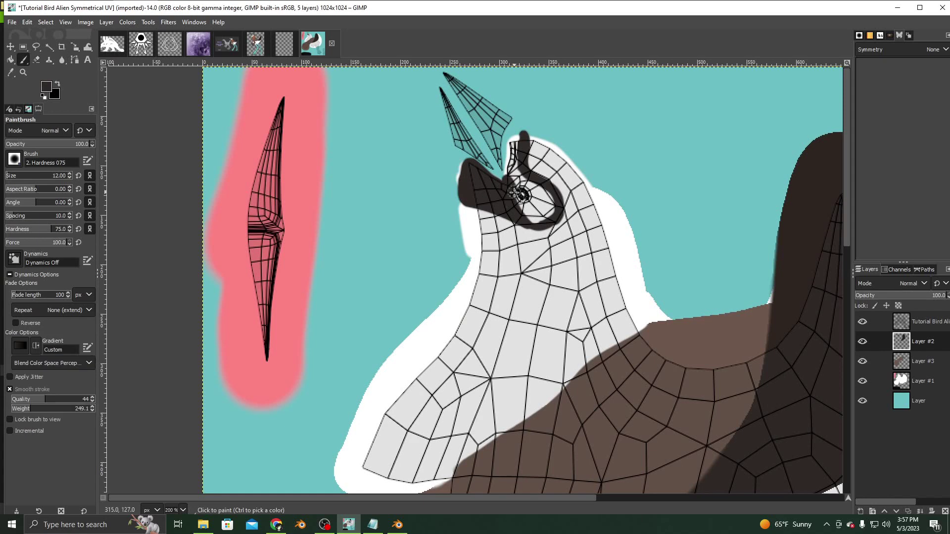
pyautogui.moveTo(541, 226); pyautogui.dragTo(559, 201)
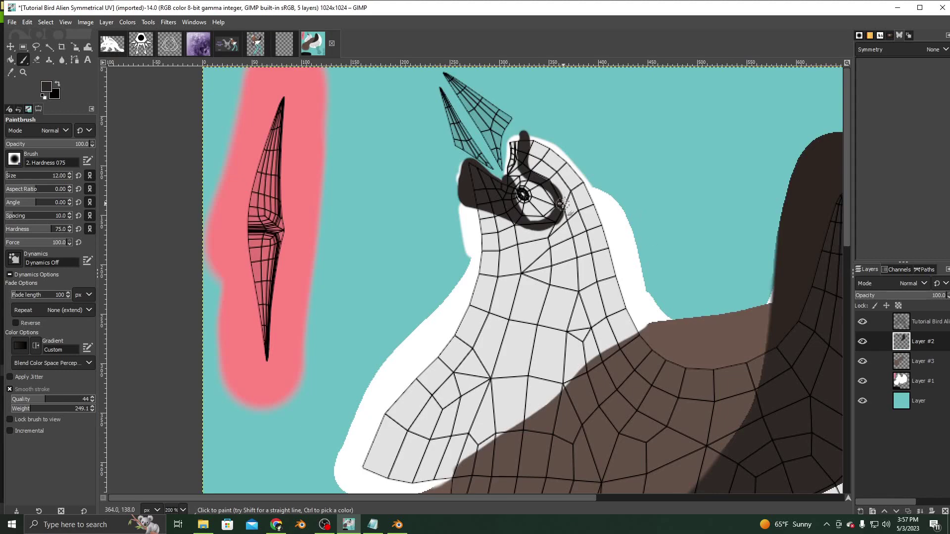
# Step: Fill the crown of the head with the dark color and thicken the mask behind the eye
pyautogui.moveTo(556, 182)
pyautogui.mouseDown()
pyautogui.moveTo(572, 154)
pyautogui.moveTo(538, 164)
pyautogui.moveTo(528, 139)
pyautogui.moveTo(552, 180)
pyautogui.moveTo(534, 134)
pyautogui.moveTo(556, 168)
pyautogui.moveTo(567, 155)
pyautogui.moveTo(539, 138)
pyautogui.moveTo(550, 179)
pyautogui.moveTo(530, 141)
pyautogui.moveTo(557, 155)
pyautogui.mouseUp()
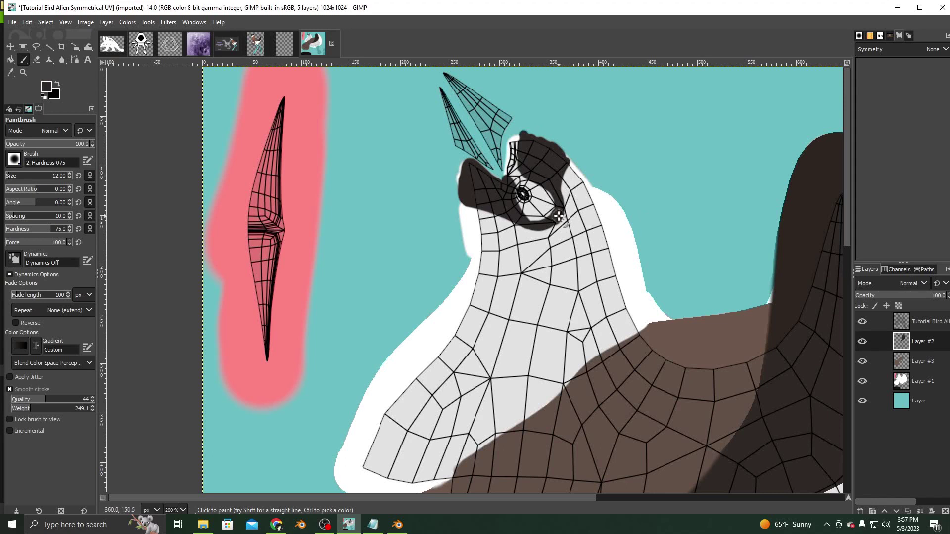
pyautogui.moveTo(543, 224)
pyautogui.mouseDown()
pyautogui.moveTo(564, 231)
pyautogui.moveTo(569, 207)
pyautogui.moveTo(551, 156)
pyautogui.moveTo(561, 191)
pyautogui.mouseUp()
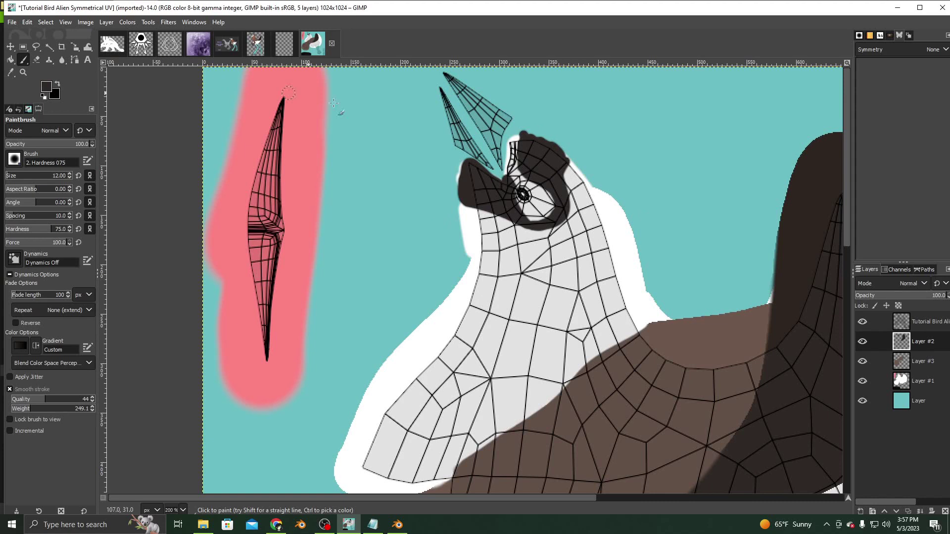
# Step: Add a new layer directly above Layer #3
pyautogui.click(916, 362)
pyautogui.click(106, 22)
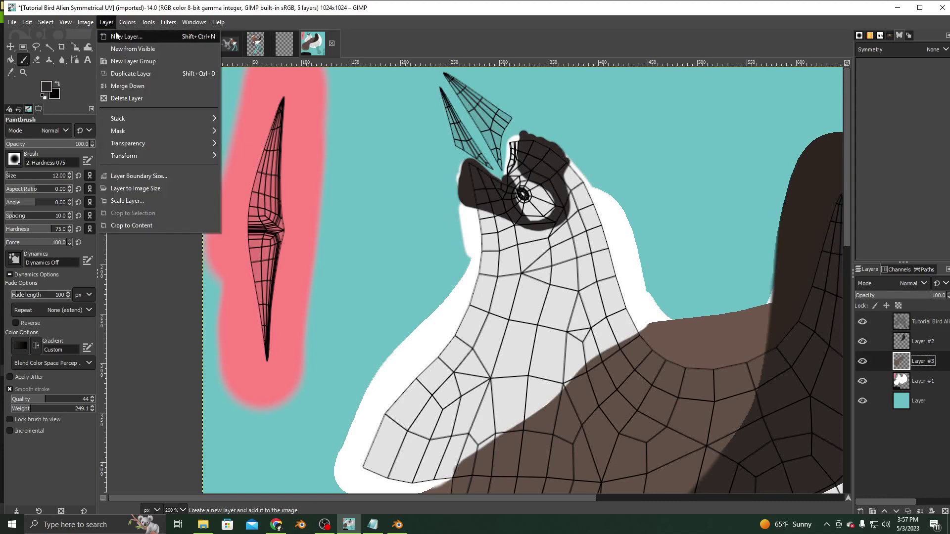
pyautogui.click(123, 36)
pyautogui.click(579, 392)
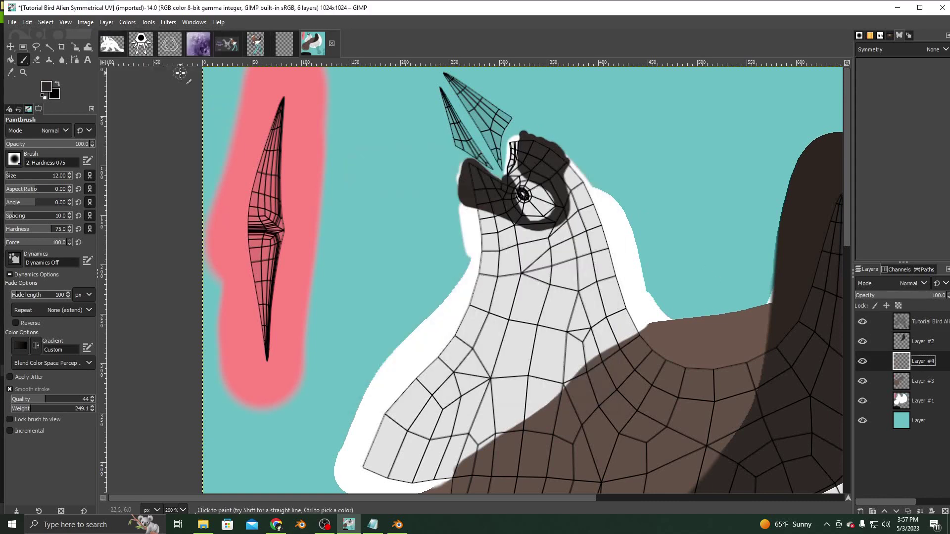
# Step: Sample the reddish-brown neck color from the bird reference drawing and return to the UV texture with the Paintbrush
pyautogui.click(266, 53)
pyautogui.press('o')
pyautogui.click(445, 193)
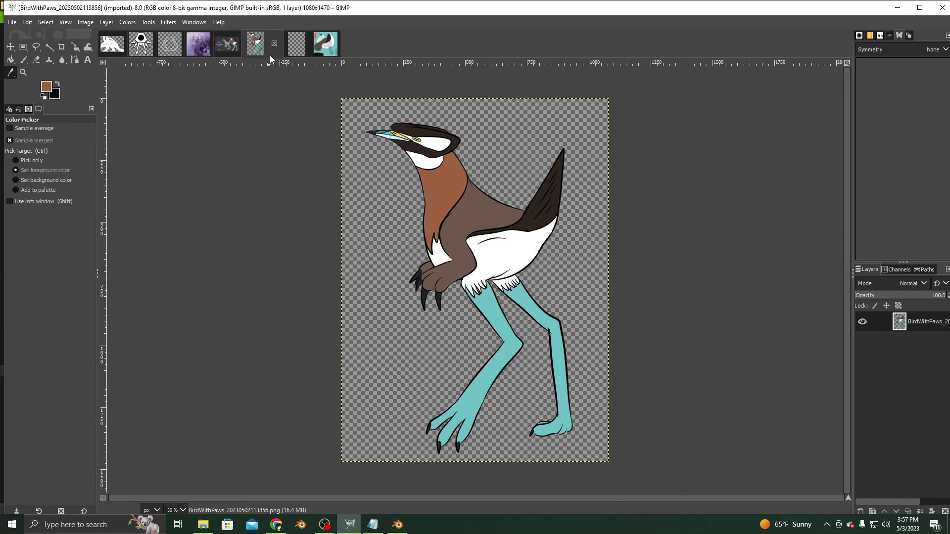
pyautogui.click(325, 43)
pyautogui.press('p')
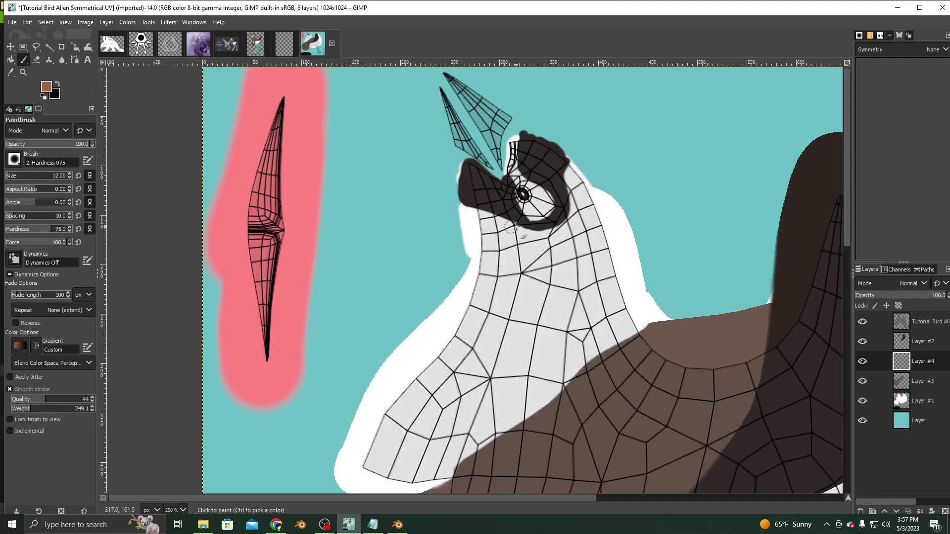
# Step: Outline the reddish-brown neck patch on the new layer along the cheek, nape, back patch edge, lower chest and throat
pyautogui.moveTo(531, 228)
pyautogui.mouseDown()
pyautogui.moveTo(549, 244)
pyautogui.moveTo(552, 258)
pyautogui.moveTo(539, 269)
pyautogui.moveTo(469, 251)
pyautogui.mouseUp()
pyautogui.moveTo(571, 168); pyautogui.dragTo(645, 342)
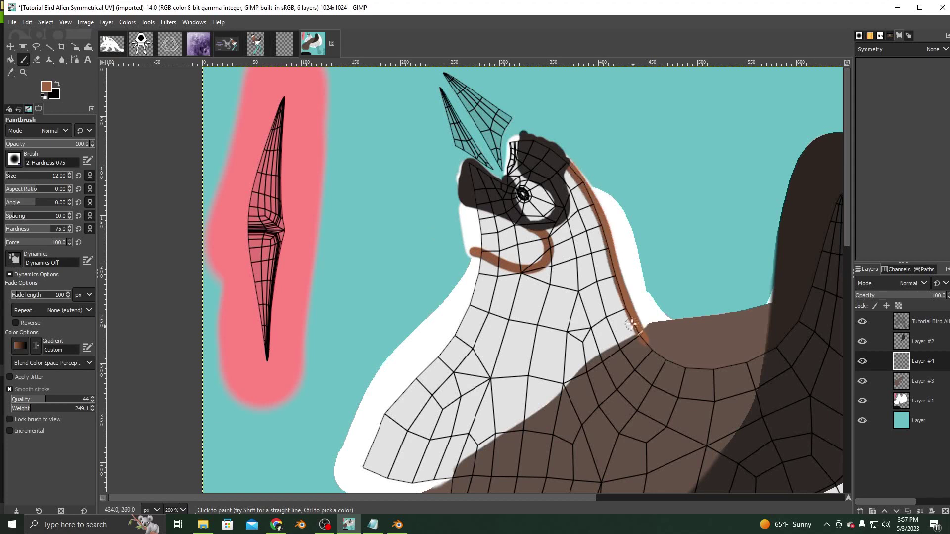
pyautogui.scroll(-5, 531, 297)
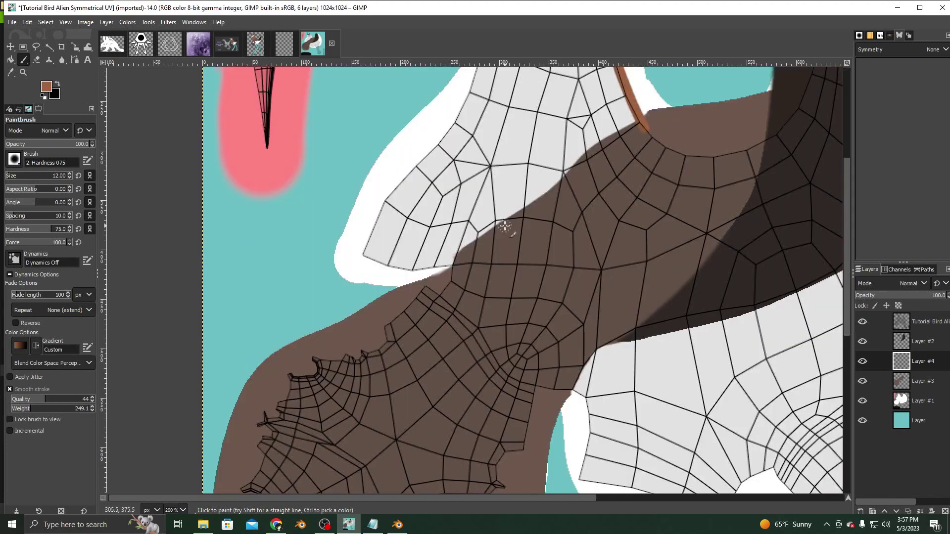
pyautogui.moveTo(490, 233)
pyautogui.mouseDown()
pyautogui.moveTo(402, 229)
pyautogui.moveTo(350, 251)
pyautogui.mouseUp()
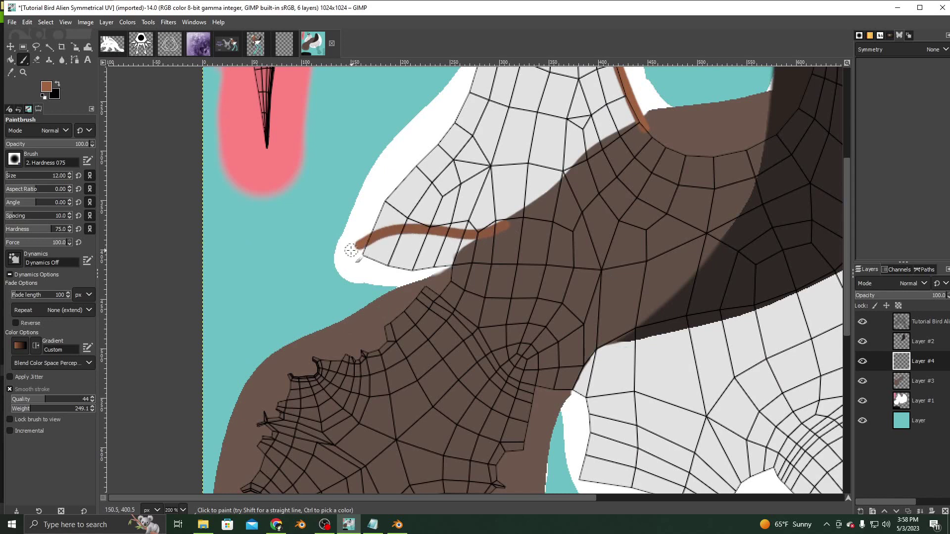
pyautogui.hotkey('ctrl', 'z')
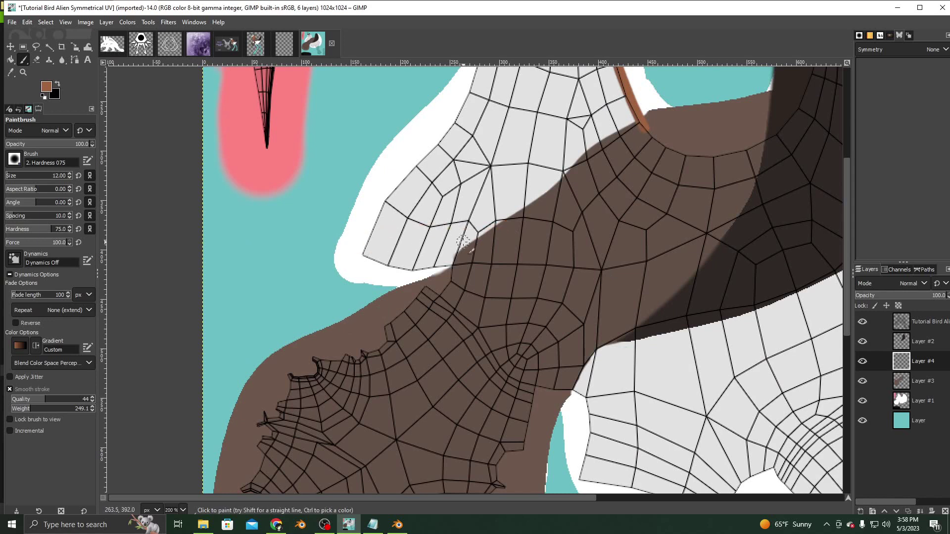
pyautogui.moveTo(447, 250)
pyautogui.mouseDown()
pyautogui.moveTo(410, 242)
pyautogui.moveTo(405, 193)
pyautogui.moveTo(389, 180)
pyautogui.mouseUp()
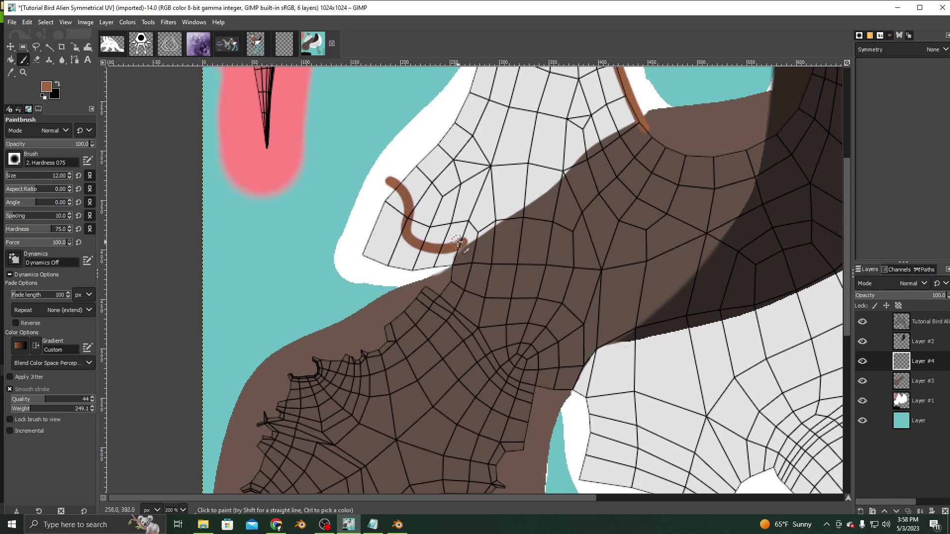
pyautogui.moveTo(458, 247)
pyautogui.mouseDown()
pyautogui.moveTo(540, 192)
pyautogui.moveTo(600, 136)
pyautogui.moveTo(633, 127)
pyautogui.mouseUp()
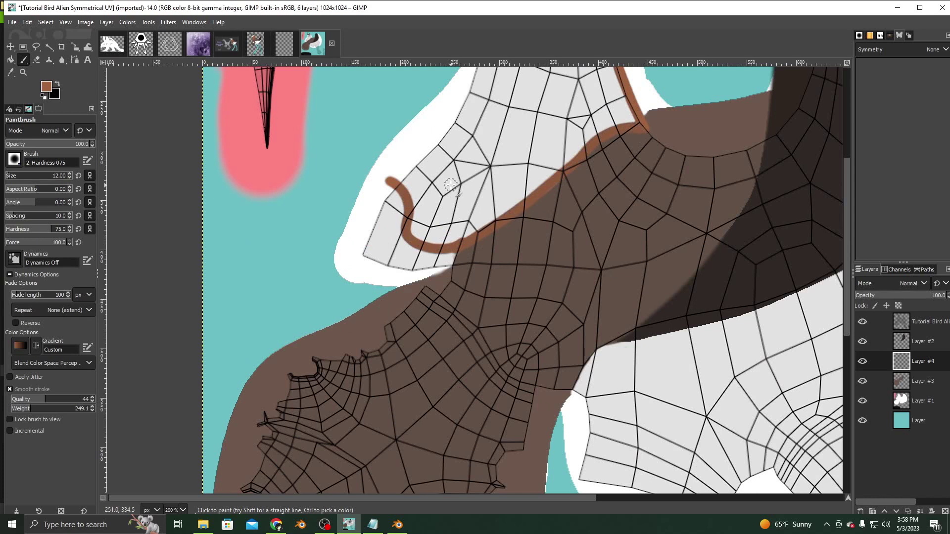
pyautogui.scroll(5, 450, 185)
pyautogui.moveTo(401, 394)
pyautogui.mouseDown()
pyautogui.moveTo(448, 344)
pyautogui.moveTo(482, 252)
pyautogui.mouseUp()
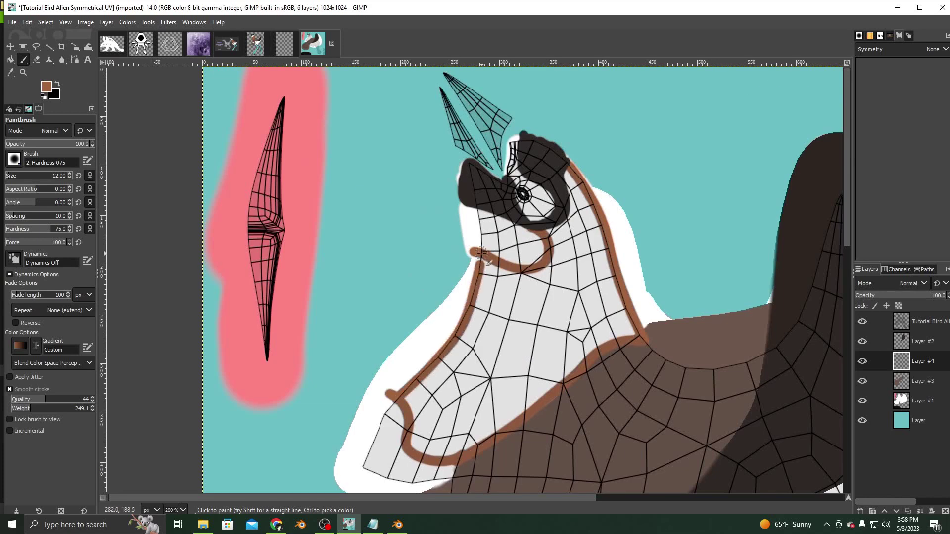
pyautogui.hotkey('shift', 'b')
pyautogui.click(564, 294)
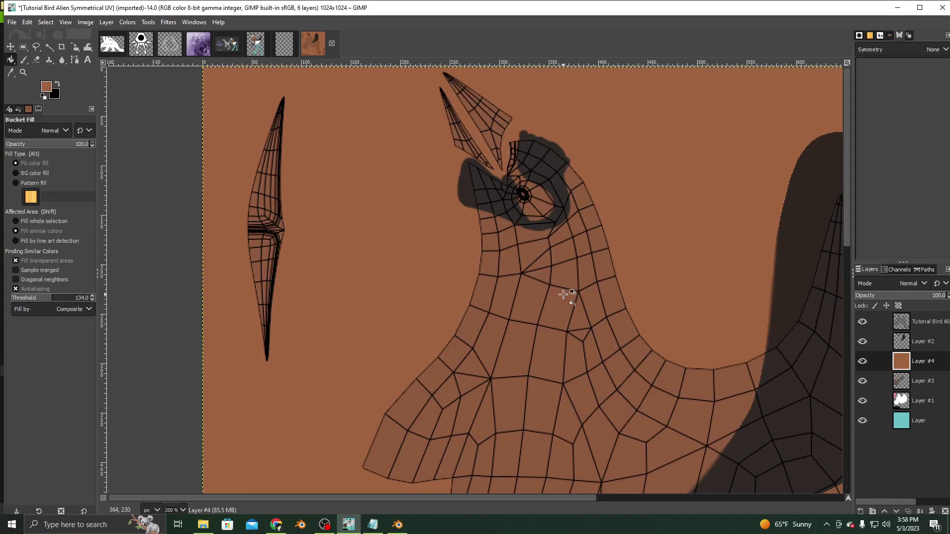
pyautogui.hotkey('ctrl', 'z')
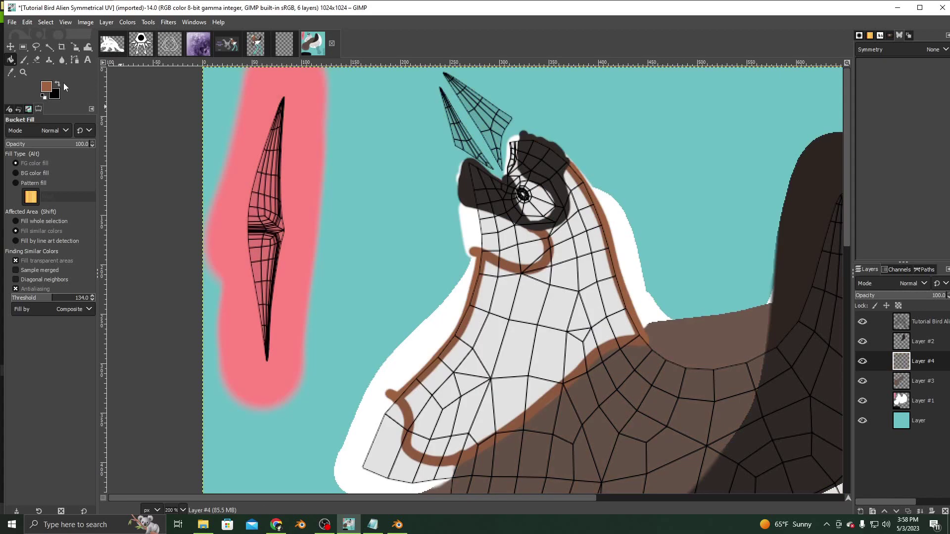
# Step: Close the gap in the reddish-brown outline behind the eye mask and bucket fill the neck patch with the same color
pyautogui.click(24, 59)
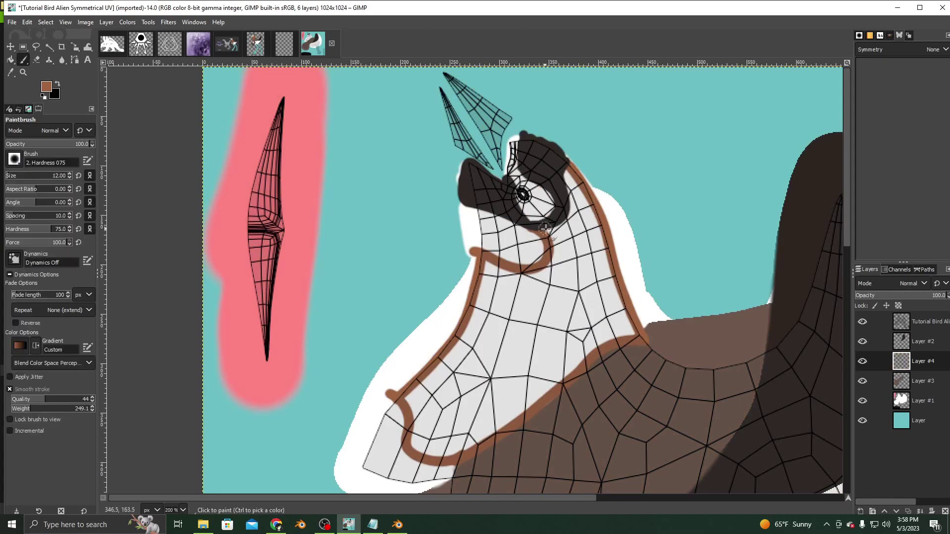
pyautogui.moveTo(546, 229)
pyautogui.mouseDown()
pyautogui.moveTo(569, 212)
pyautogui.moveTo(568, 165)
pyautogui.mouseUp()
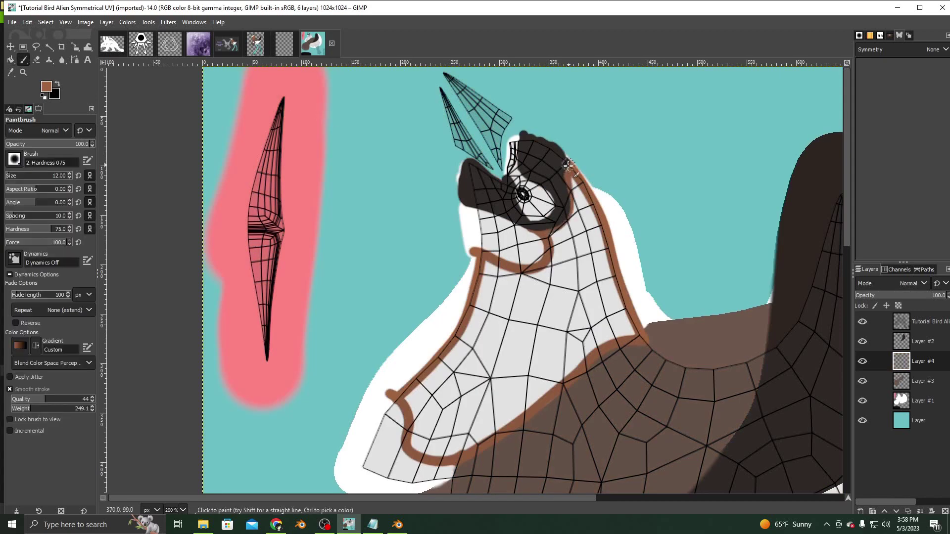
pyautogui.click(10, 60)
pyautogui.click(553, 308)
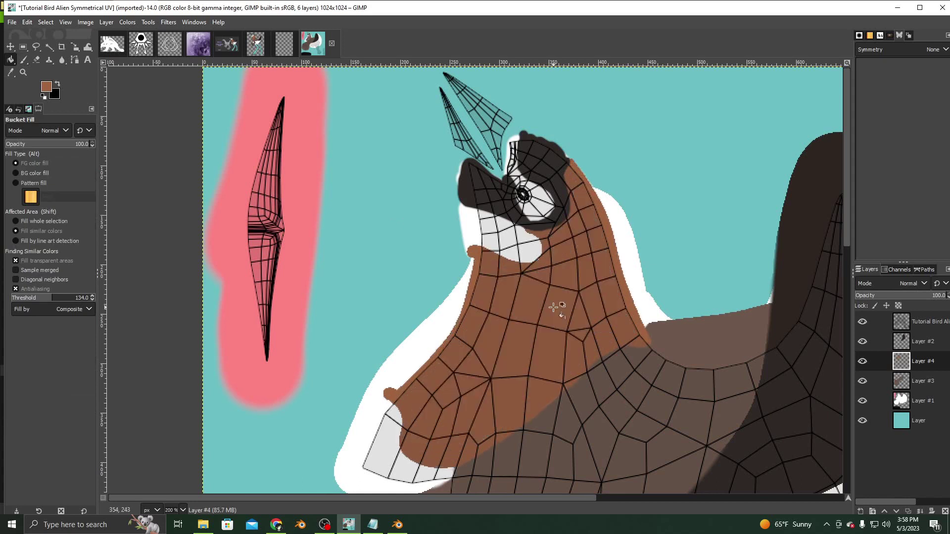
# Step: Erase the excess reddish-brown along the edge of the white cheek patch and the lower chest border
pyautogui.click(36, 59)
pyautogui.click(546, 255)
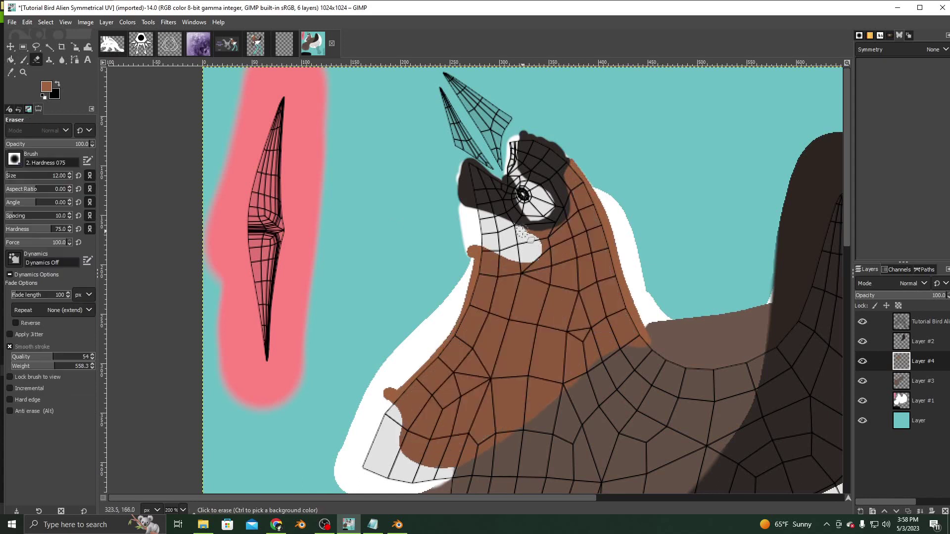
pyautogui.moveTo(535, 238)
pyautogui.mouseDown()
pyautogui.moveTo(547, 261)
pyautogui.moveTo(522, 270)
pyautogui.moveTo(461, 228)
pyautogui.mouseUp()
pyautogui.scroll(-4, 420, 244)
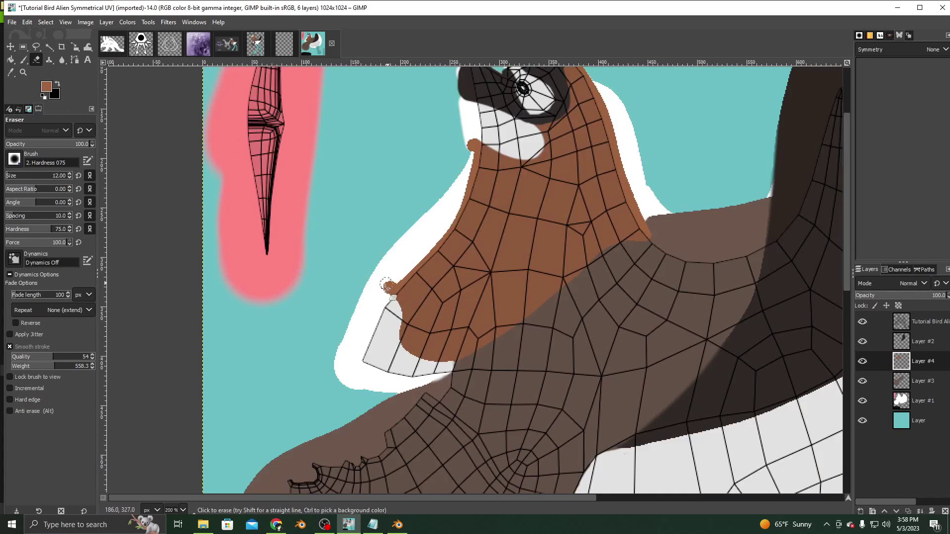
pyautogui.moveTo(380, 306)
pyautogui.mouseDown()
pyautogui.moveTo(393, 310)
pyautogui.moveTo(405, 352)
pyautogui.moveTo(473, 376)
pyautogui.moveTo(500, 367)
pyautogui.mouseUp()
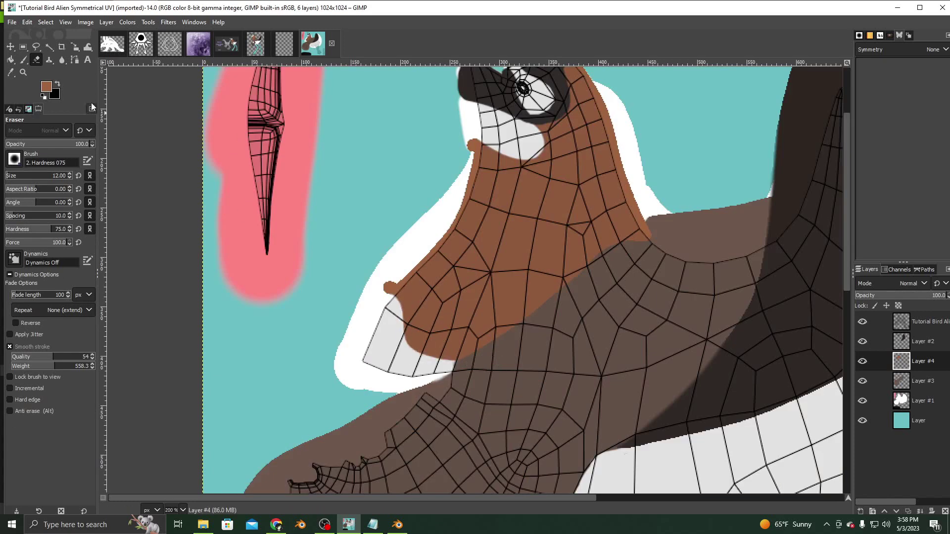
# Step: Smudge the border between the reddish-brown neck and the brown back into a feathered edge using the Bristles 03 brush at size 27
pyautogui.click(22, 60)
pyautogui.moveTo(60, 59); pyautogui.dragTo(89, 74)
pyautogui.click(15, 159)
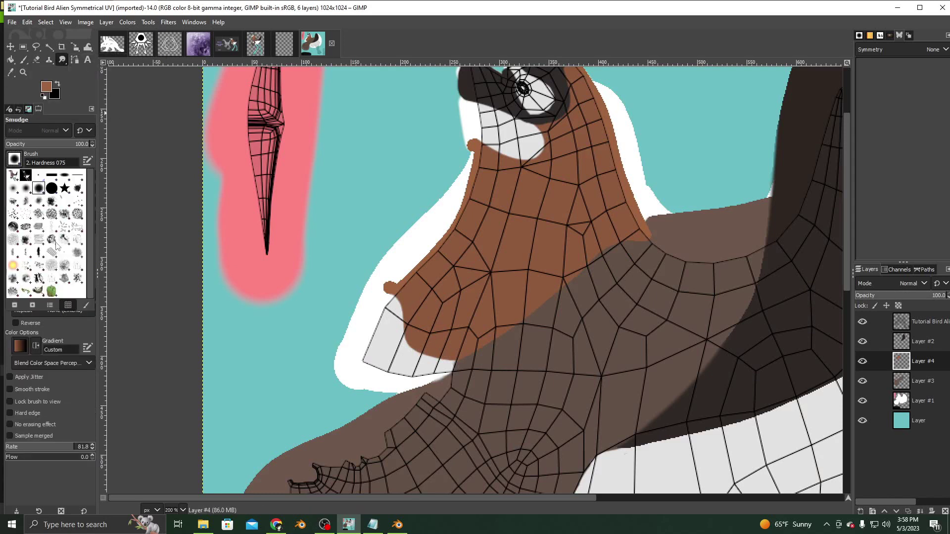
pyautogui.click(31, 216)
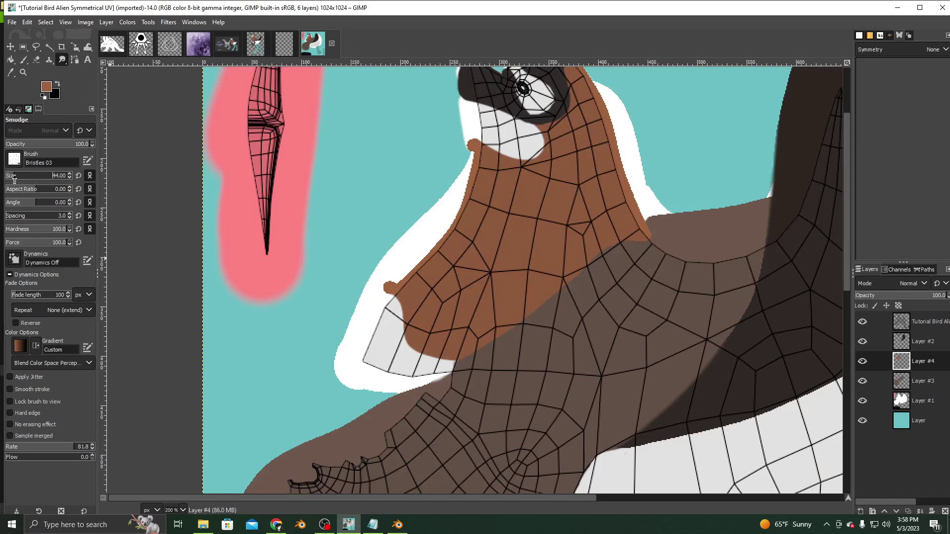
pyautogui.moveTo(14, 179); pyautogui.dragTo(16, 179)
pyautogui.moveTo(544, 328); pyautogui.dragTo(509, 313)
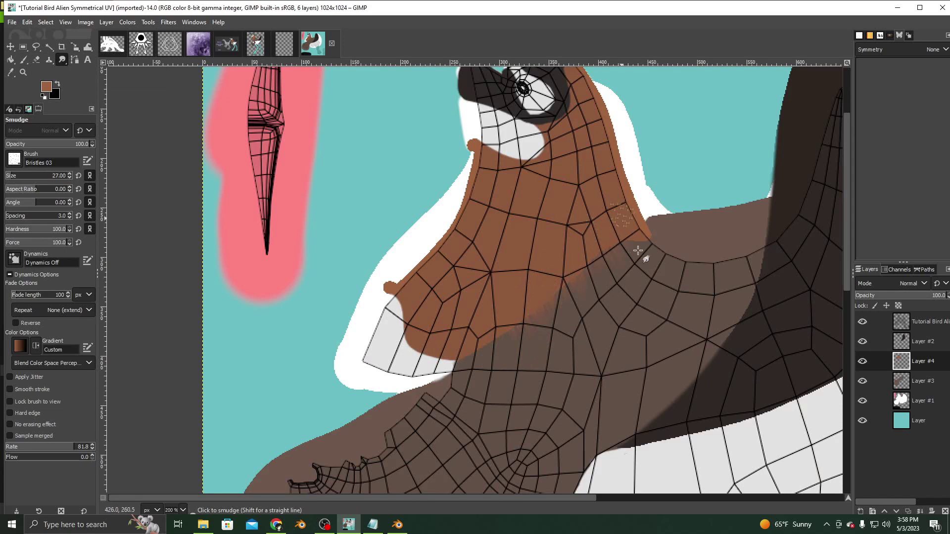
pyautogui.moveTo(638, 250); pyautogui.dragTo(652, 239)
# Step: On Layer #2, smudge the front edge of the dark tail patch into the brown back for a feathered transition
pyautogui.moveTo(411, 500); pyautogui.dragTo(514, 499)
pyautogui.click(915, 381)
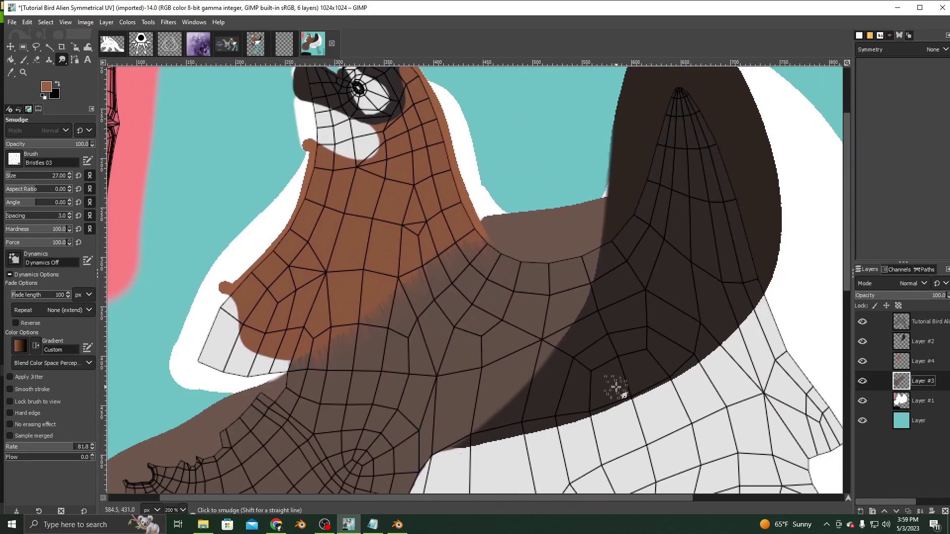
pyautogui.click(913, 341)
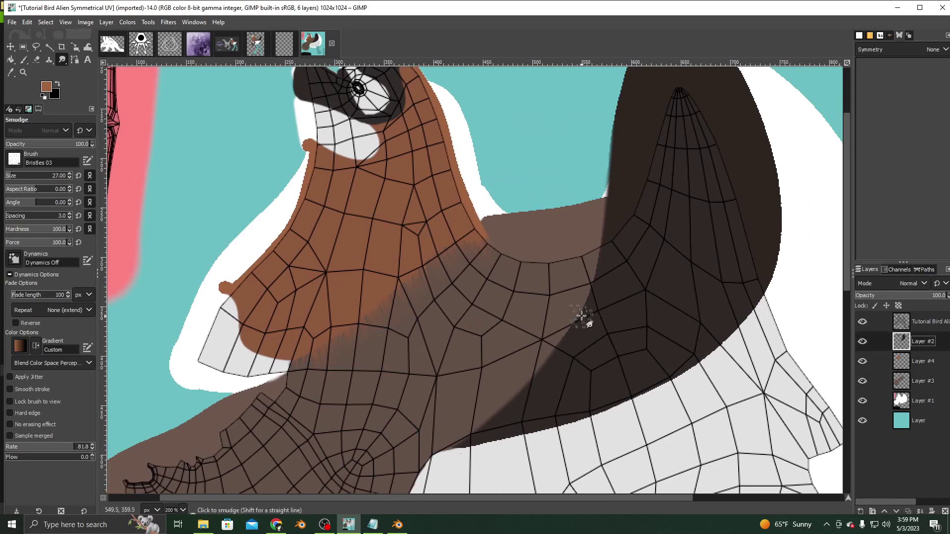
pyautogui.moveTo(595, 273); pyautogui.dragTo(587, 267)
pyautogui.moveTo(564, 299)
pyautogui.mouseDown()
pyautogui.moveTo(611, 311)
pyautogui.moveTo(515, 340)
pyautogui.moveTo(499, 381)
pyautogui.moveTo(511, 393)
pyautogui.moveTo(548, 398)
pyautogui.moveTo(526, 412)
pyautogui.mouseUp()
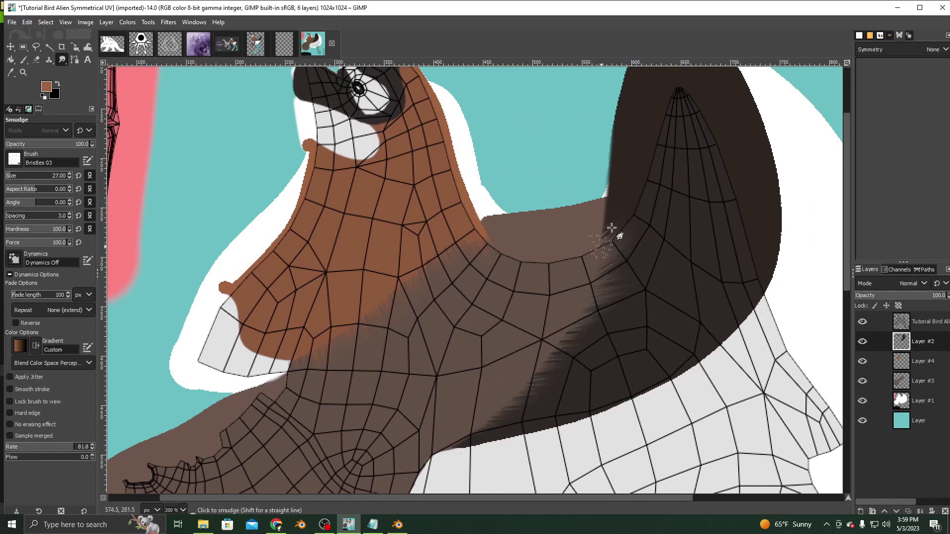
pyautogui.scroll(3, 528, 255)
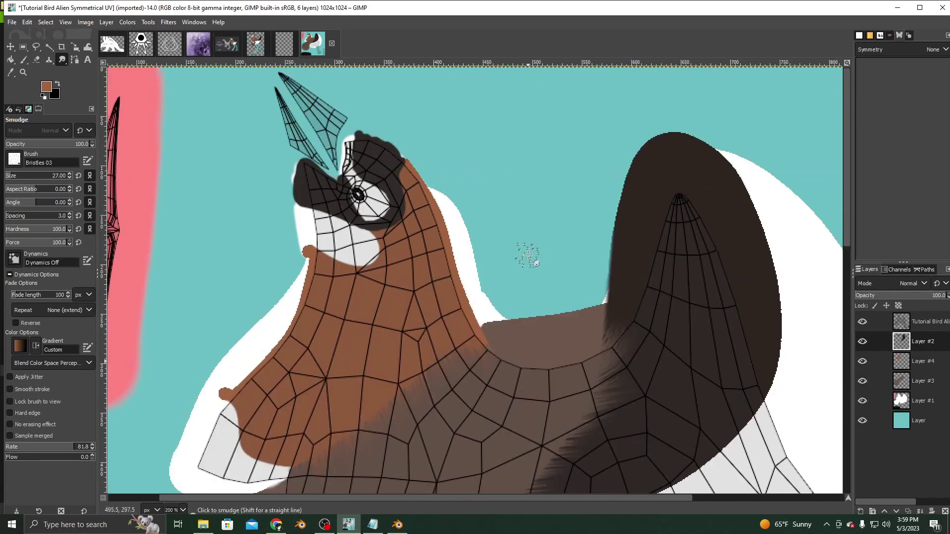
pyautogui.click(921, 362)
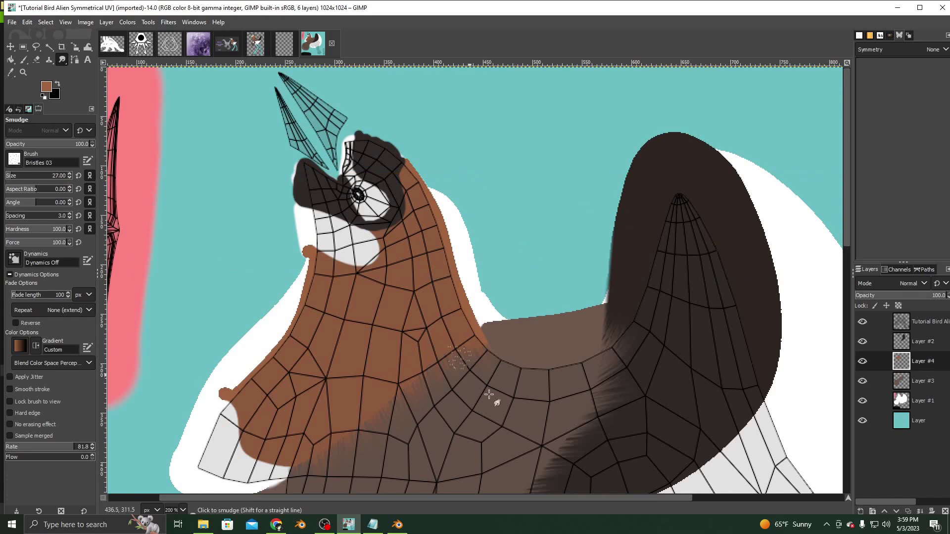
pyautogui.scroll(-12, 523, 361)
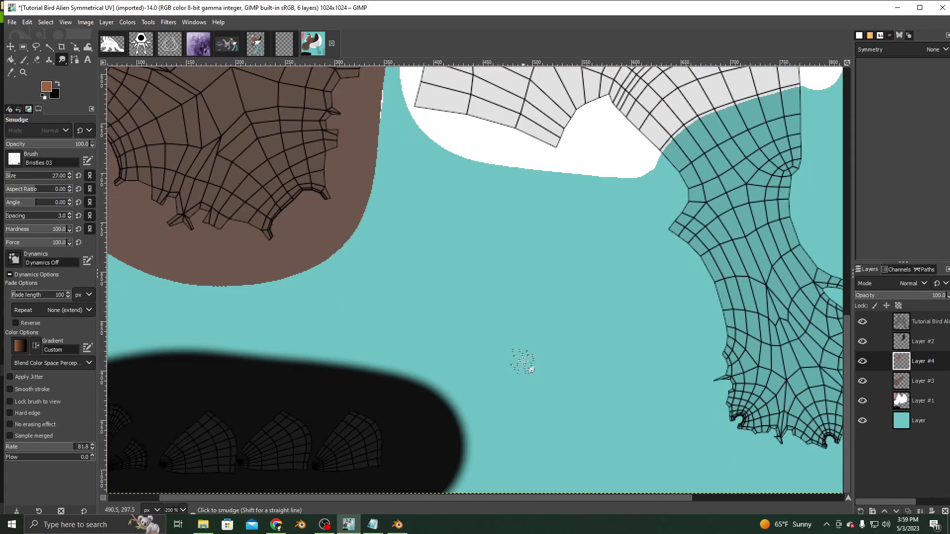
pyautogui.scroll(15, 522, 362)
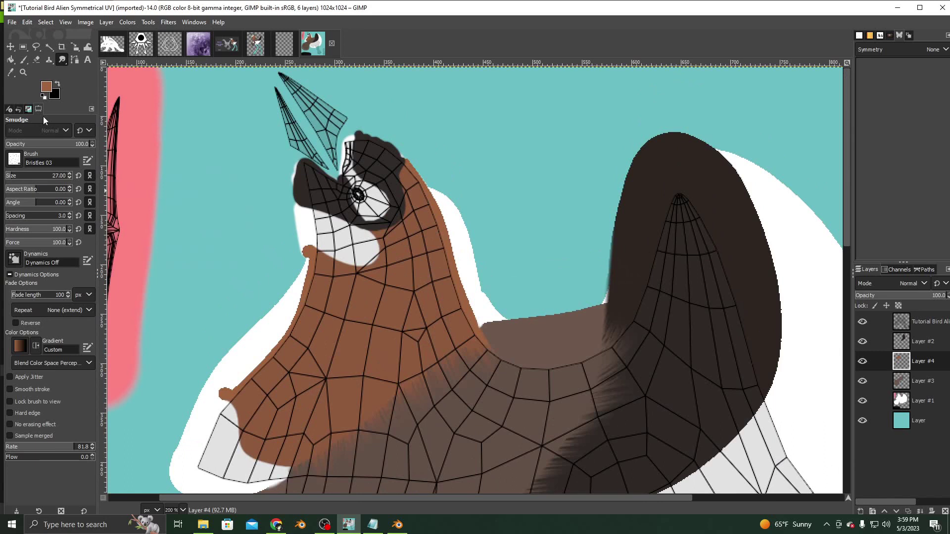
# Step: Add a new layer for the beak details and place it directly beneath Layer #1, with the head in close view
pyautogui.click(23, 72)
pyautogui.click(16, 148)
pyautogui.moveTo(248, 70); pyautogui.dragTo(379, 182)
pyautogui.scroll(-5, 641, 248)
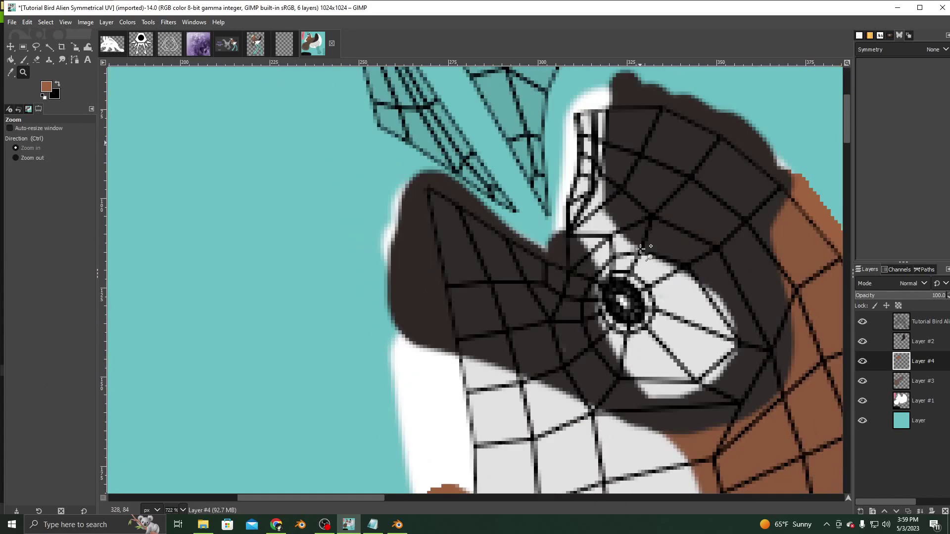
pyautogui.click(106, 22)
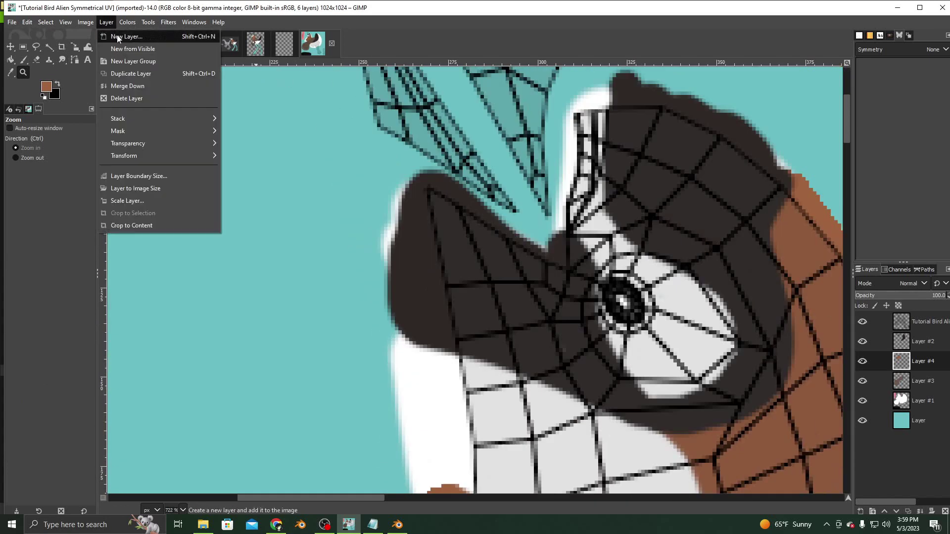
pyautogui.click(132, 34)
pyautogui.click(544, 390)
pyautogui.moveTo(935, 370); pyautogui.dragTo(921, 430)
# Step: Change the foreground color to a bright golden yellow and move Layer #5 directly above Layer #1
pyautogui.click(46, 86)
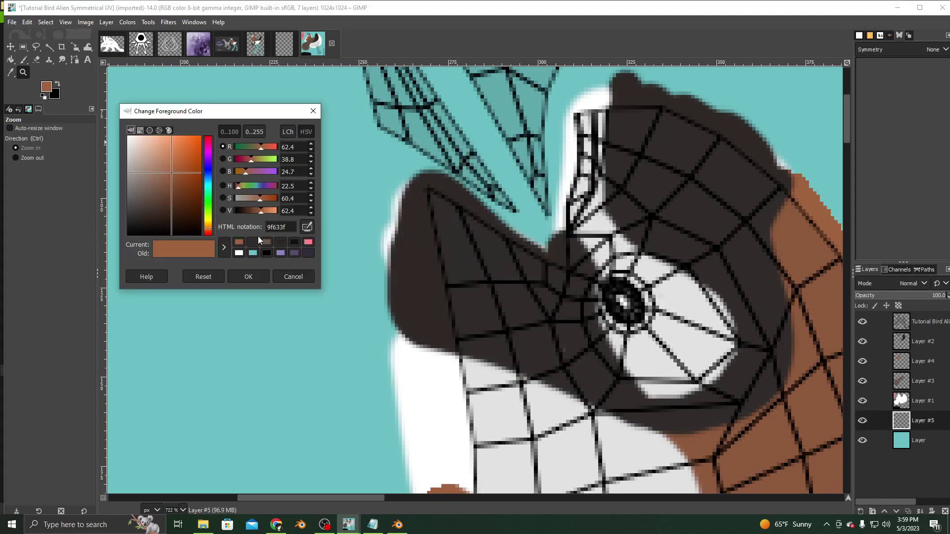
pyautogui.moveTo(260, 211); pyautogui.dragTo(314, 219)
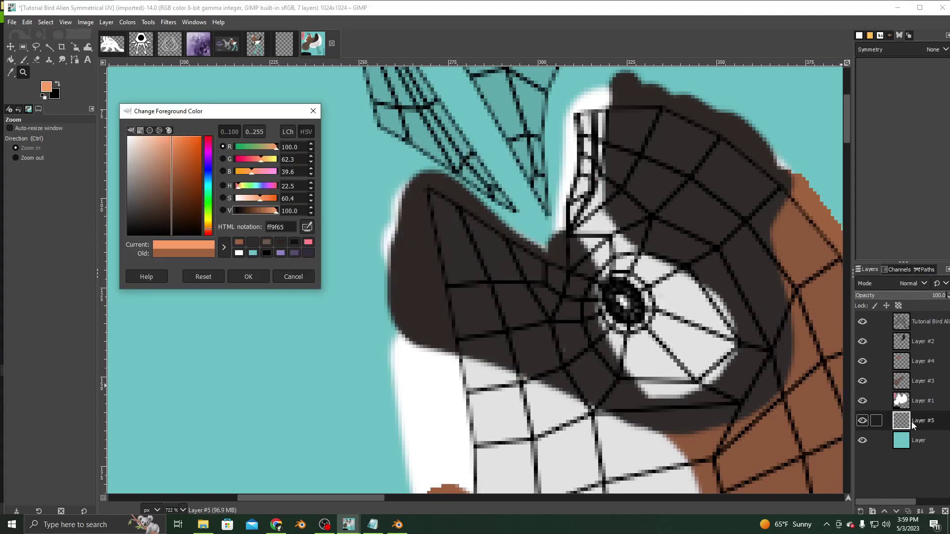
pyautogui.moveTo(921, 421); pyautogui.dragTo(916, 400)
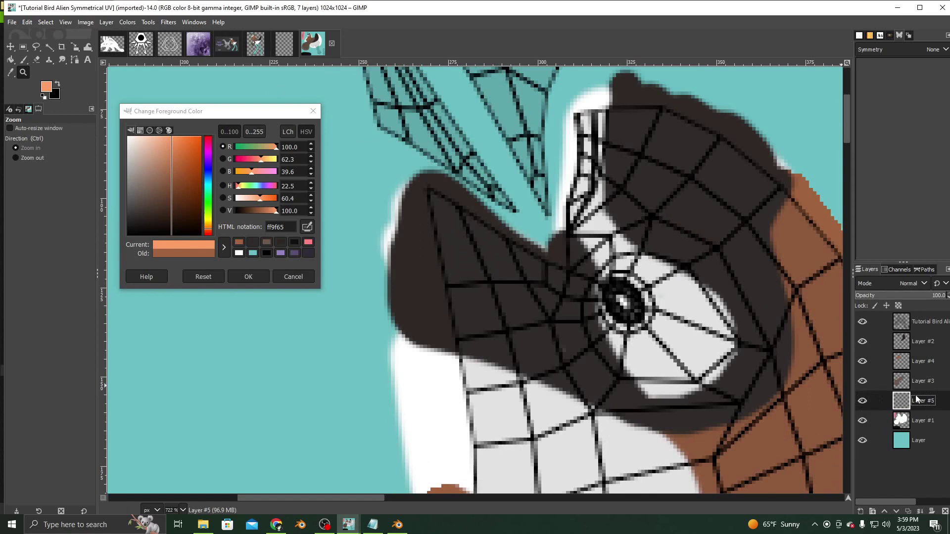
pyautogui.moveTo(260, 158); pyautogui.dragTo(276, 158)
pyautogui.click(267, 197)
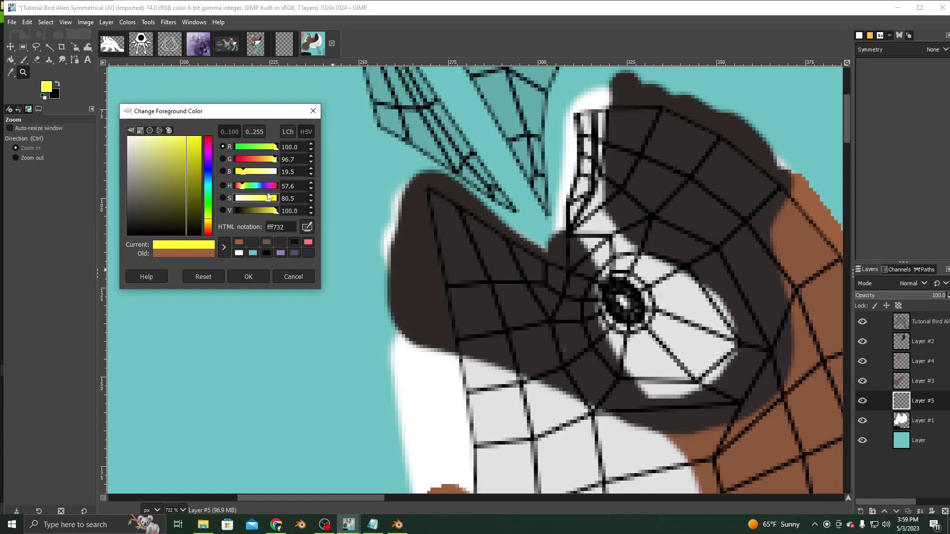
pyautogui.click(271, 162)
pyautogui.click(249, 277)
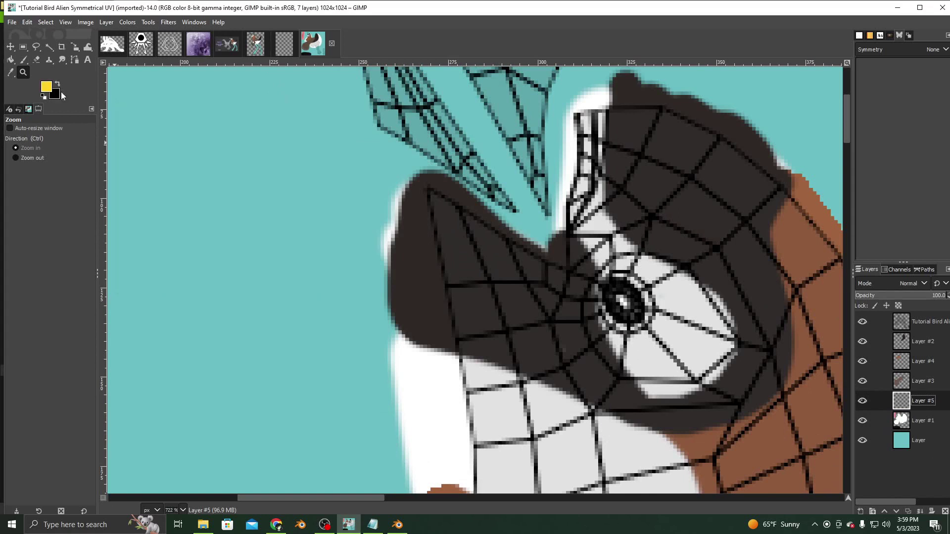
# Step: Paint the narrow strip in front of the dark crown yellow with the 2. Hardness 025 brush at size 12, and erase stray paint beside it
pyautogui.press('p')
pyautogui.click(14, 159)
pyautogui.click(13, 184)
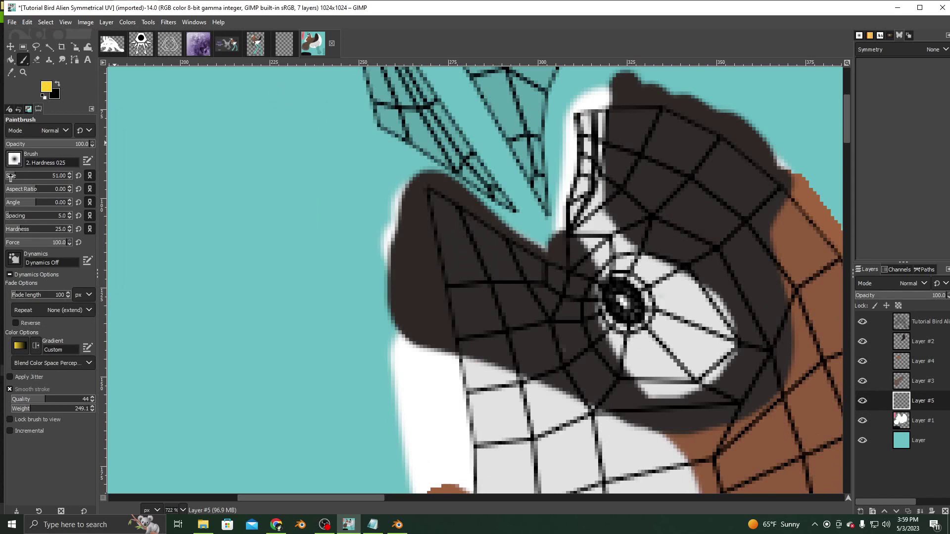
pyautogui.moveTo(571, 203)
pyautogui.mouseDown()
pyautogui.moveTo(569, 217)
pyautogui.moveTo(598, 107)
pyautogui.moveTo(569, 173)
pyautogui.moveTo(561, 223)
pyautogui.moveTo(582, 155)
pyautogui.mouseUp()
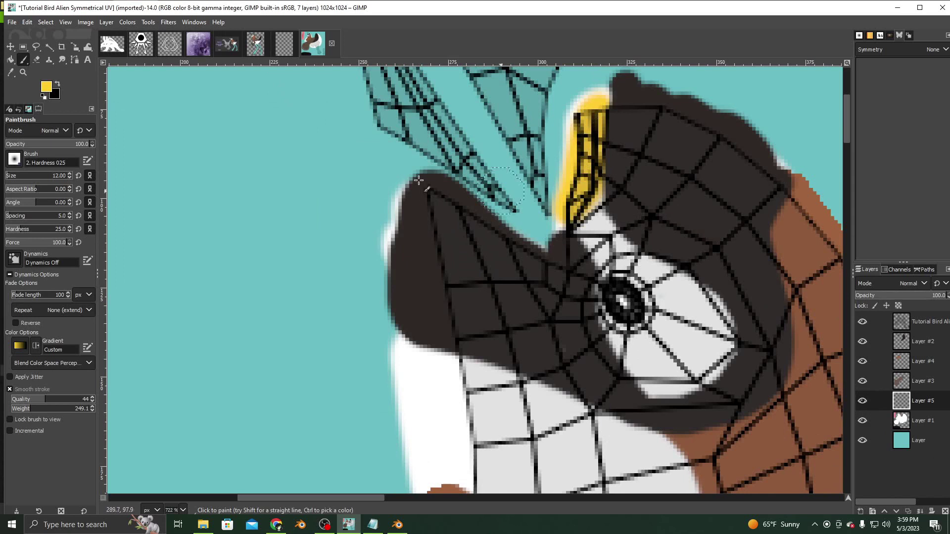
pyautogui.click(36, 60)
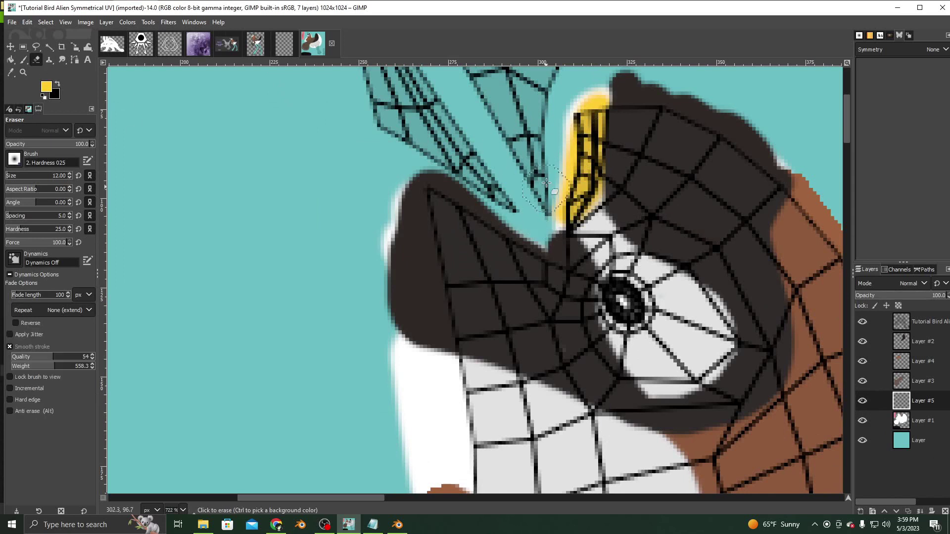
pyautogui.moveTo(547, 185); pyautogui.dragTo(548, 211)
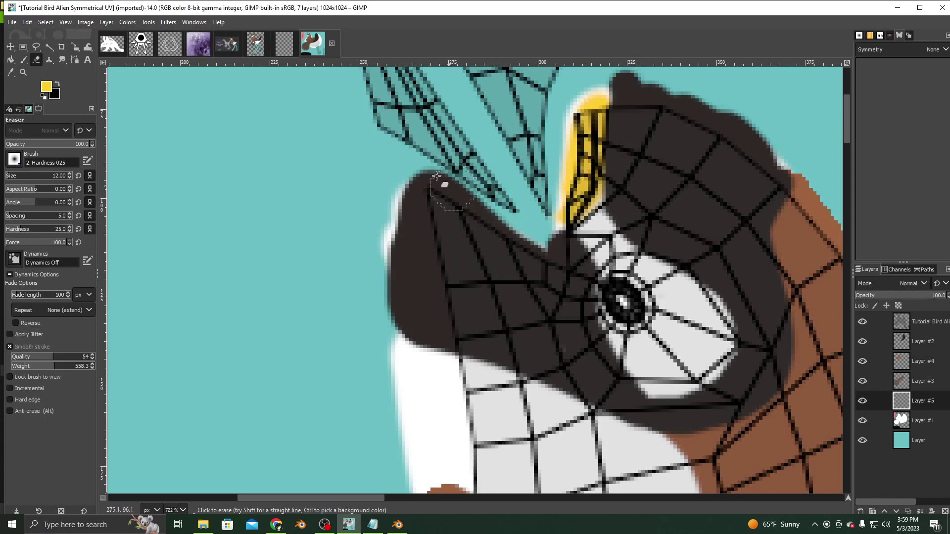
# Step: Check the beak on the bird reference drawing, sample the texture's teal background and lighten it to a pale blue foreground color
pyautogui.click(227, 44)
pyautogui.click(254, 43)
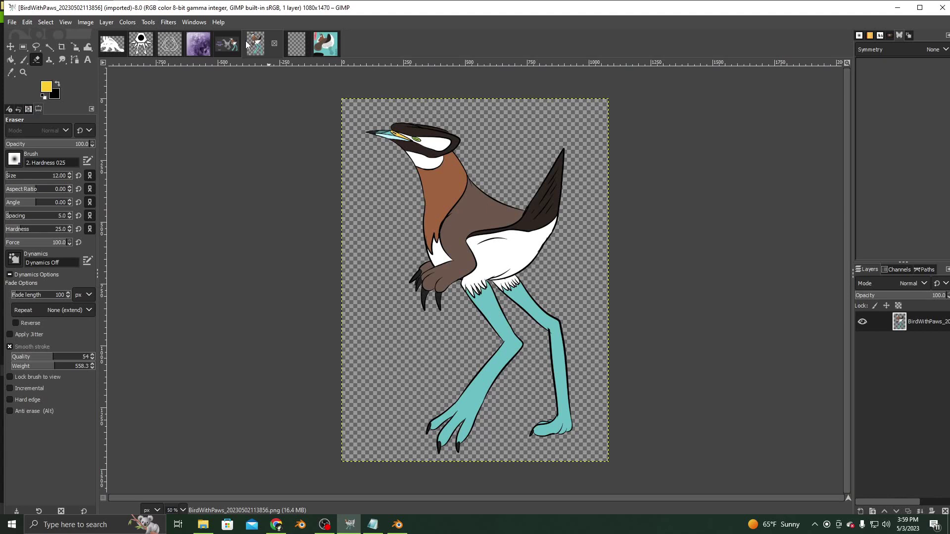
pyautogui.click(326, 44)
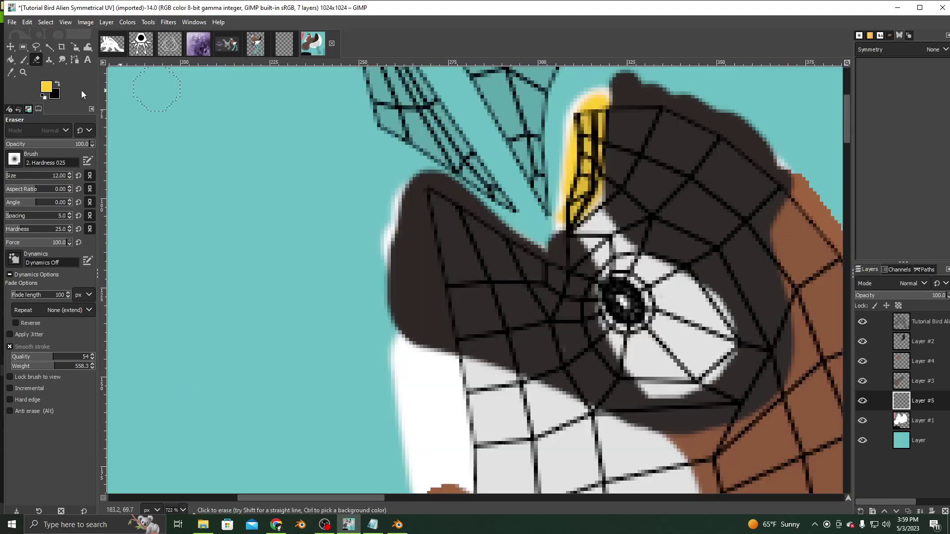
pyautogui.click(11, 72)
pyautogui.click(148, 124)
pyautogui.click(49, 92)
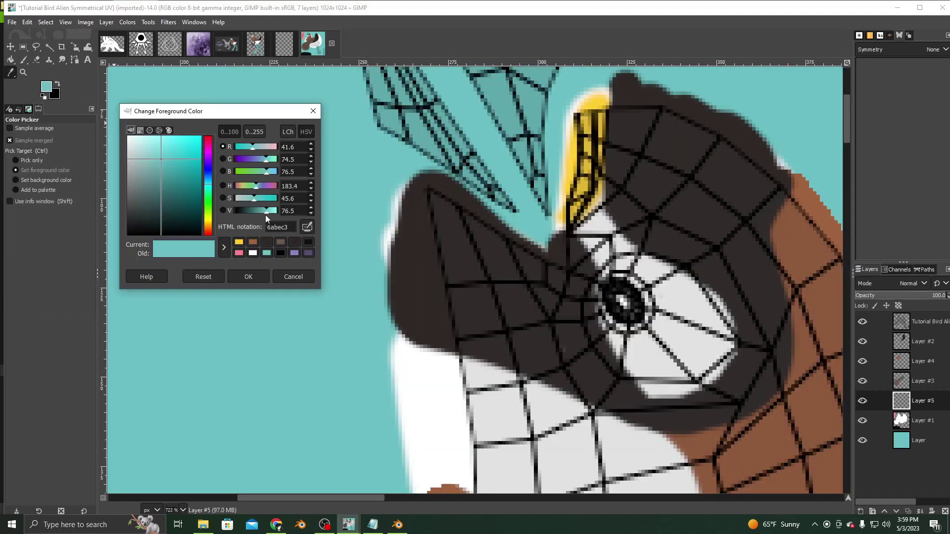
pyautogui.moveTo(266, 212); pyautogui.dragTo(241, 203)
pyautogui.click(247, 276)
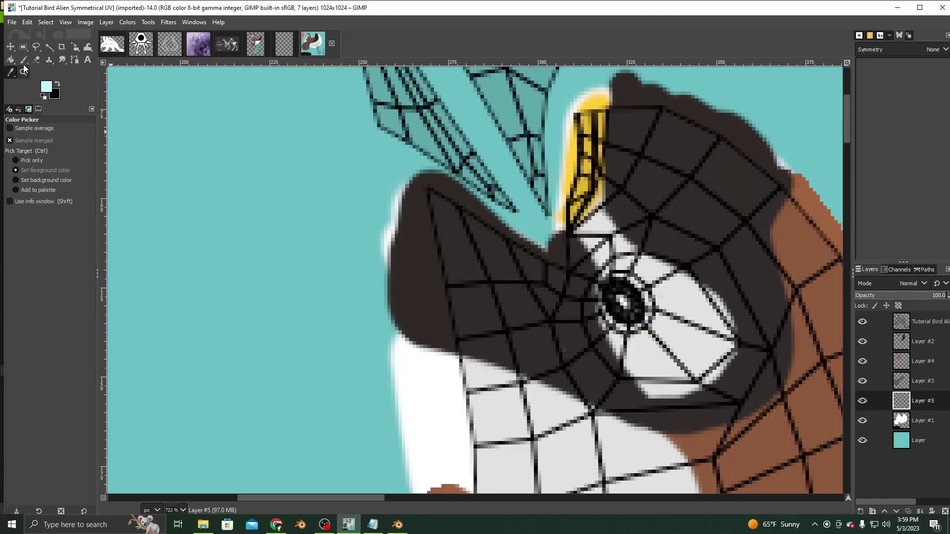
# Step: Paint over the smaller, lower beak piece in pale blue with the Paintbrush
pyautogui.click(23, 60)
pyautogui.scroll(5, 291, 186)
pyautogui.moveTo(509, 435)
pyautogui.mouseDown()
pyautogui.moveTo(394, 322)
pyautogui.moveTo(485, 396)
pyautogui.moveTo(386, 262)
pyautogui.moveTo(370, 219)
pyautogui.moveTo(361, 225)
pyautogui.moveTo(368, 349)
pyautogui.moveTo(472, 412)
pyautogui.moveTo(407, 333)
pyautogui.mouseUp()
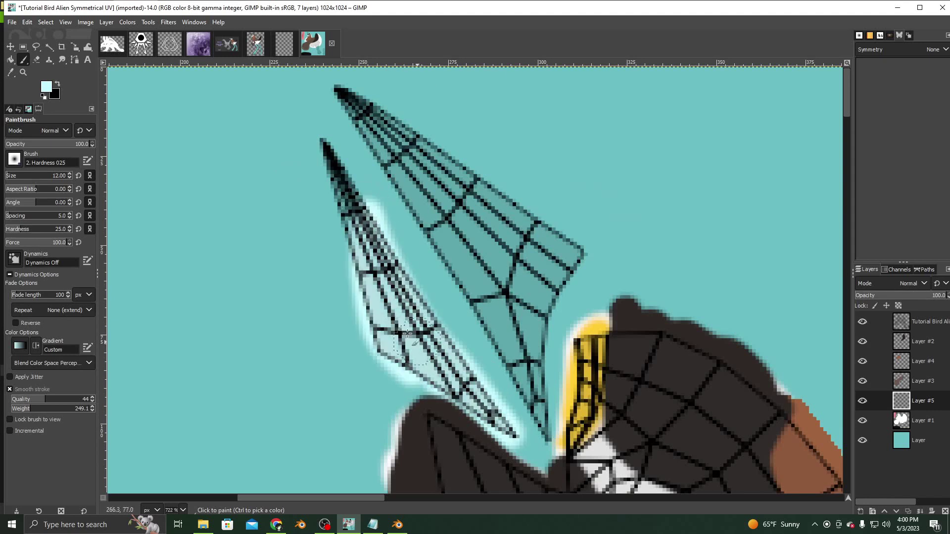
pyautogui.moveTo(369, 239)
pyautogui.mouseDown()
pyautogui.moveTo(366, 183)
pyautogui.moveTo(349, 222)
pyautogui.moveTo(415, 277)
pyautogui.moveTo(499, 421)
pyautogui.mouseUp()
# Step: Sample the grey-teal of the beak on the bird reference drawing and paint it over the upper part of the larger beak piece
pyautogui.click(255, 44)
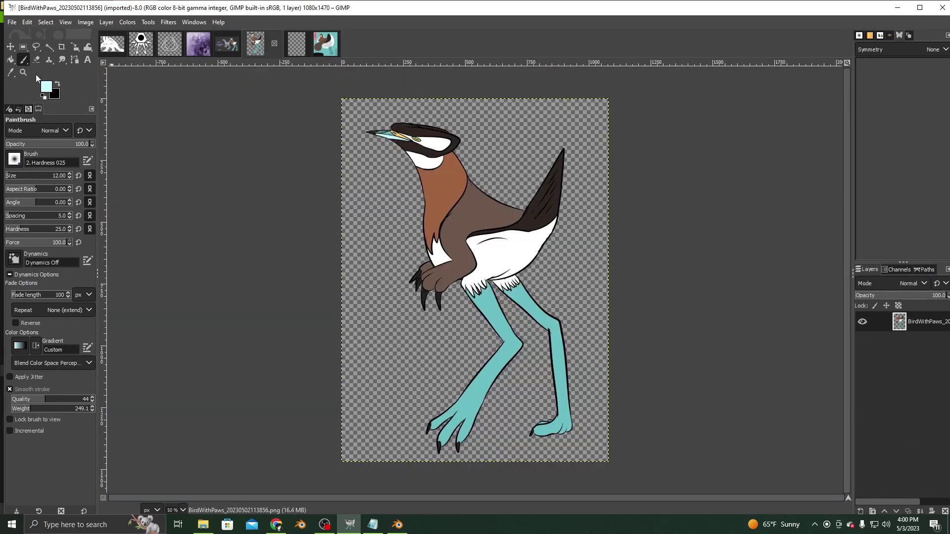
pyautogui.press('o')
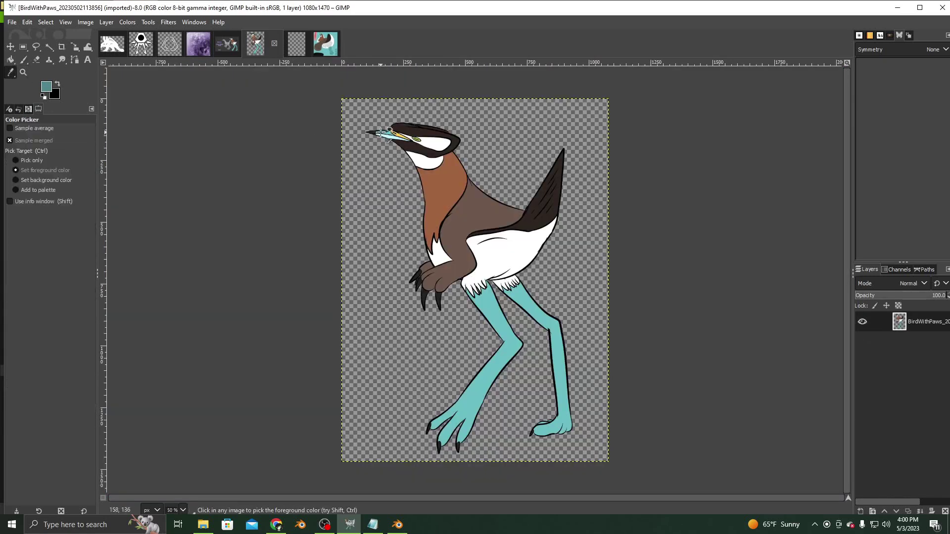
pyautogui.click(326, 43)
pyautogui.click(23, 60)
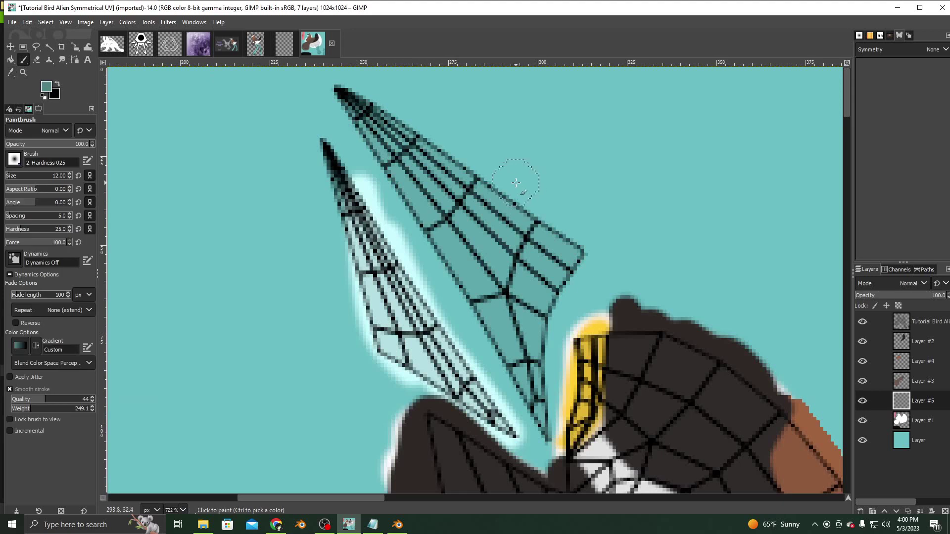
pyautogui.moveTo(549, 203)
pyautogui.mouseDown()
pyautogui.moveTo(394, 191)
pyautogui.moveTo(426, 214)
pyautogui.moveTo(542, 221)
pyautogui.moveTo(561, 212)
pyautogui.mouseUp()
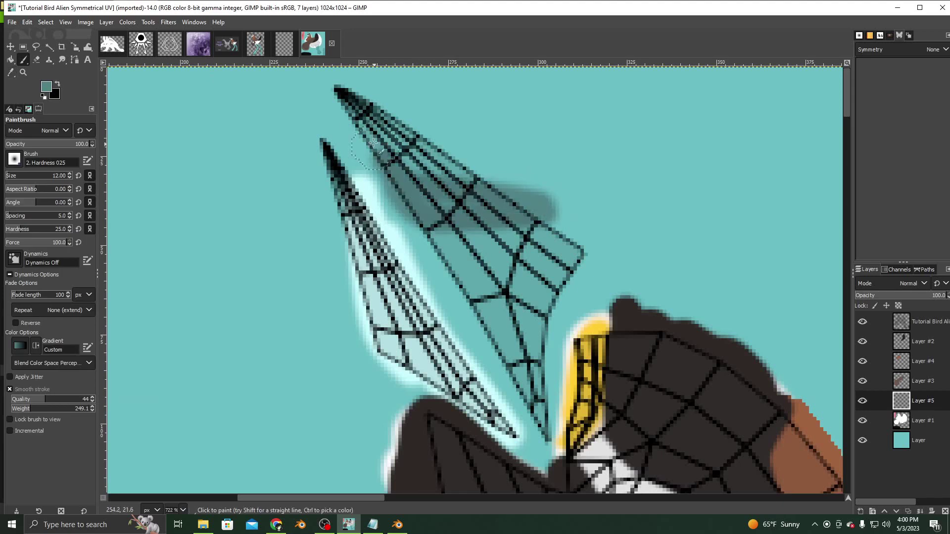
pyautogui.moveTo(373, 143); pyautogui.dragTo(523, 177)
pyautogui.moveTo(421, 203)
pyautogui.mouseDown()
pyautogui.moveTo(497, 184)
pyautogui.moveTo(432, 171)
pyautogui.moveTo(474, 186)
pyautogui.moveTo(418, 200)
pyautogui.mouseUp()
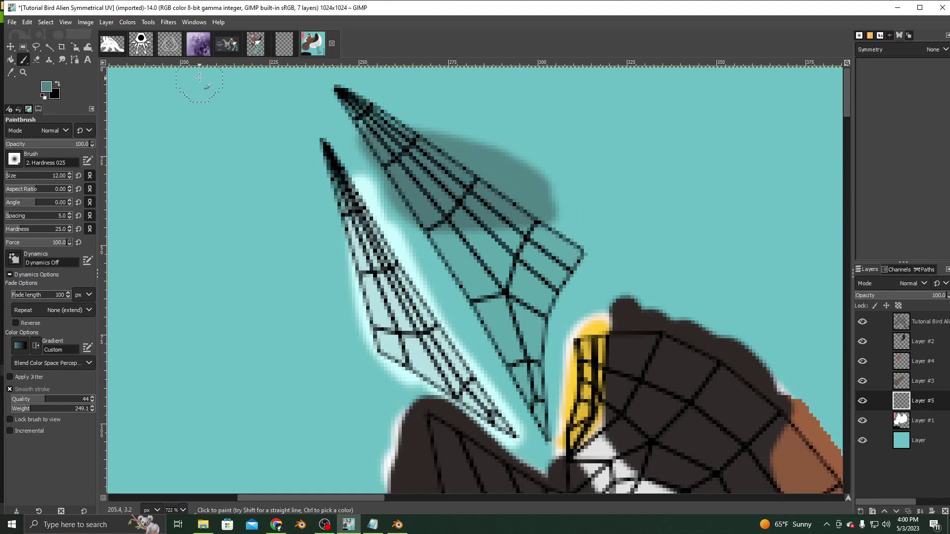
# Step: Sample the dark grey of the beak tip on the reference drawing and paint the tips of both beak pieces with it
pyautogui.click(255, 44)
pyautogui.press('o')
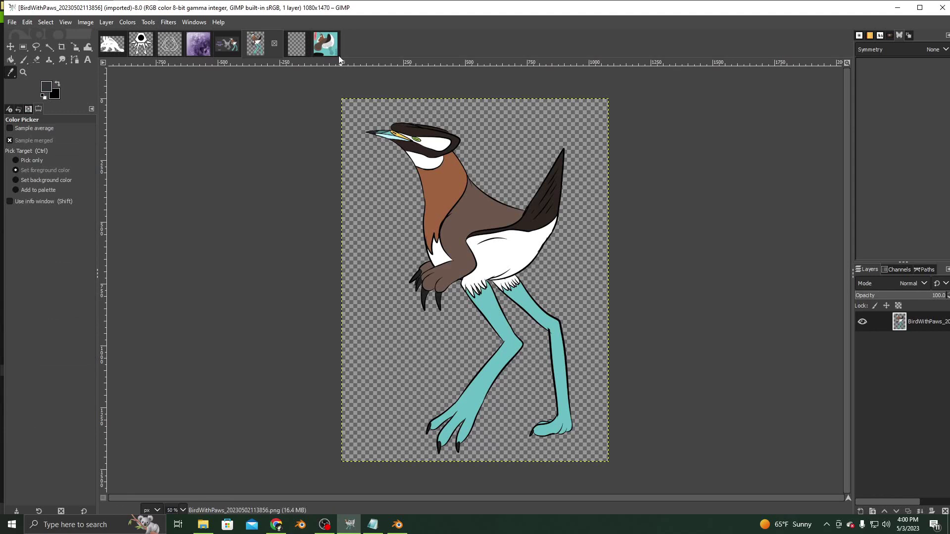
pyautogui.click(325, 44)
pyautogui.press('p')
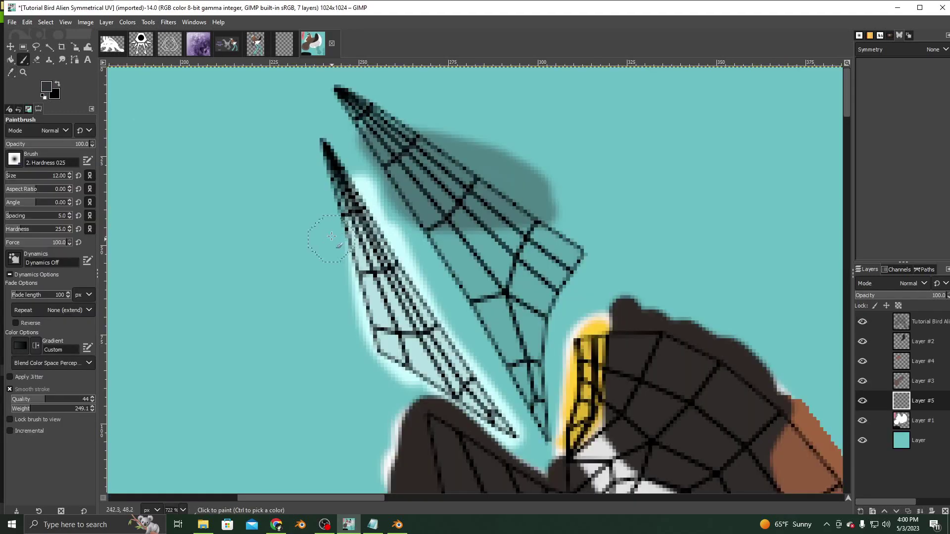
pyautogui.moveTo(333, 250)
pyautogui.mouseDown()
pyautogui.moveTo(329, 143)
pyautogui.moveTo(333, 250)
pyautogui.moveTo(342, 178)
pyautogui.moveTo(331, 124)
pyautogui.moveTo(361, 104)
pyautogui.moveTo(432, 115)
pyautogui.moveTo(346, 119)
pyautogui.moveTo(346, 94)
pyautogui.moveTo(431, 106)
pyautogui.moveTo(399, 114)
pyautogui.mouseUp()
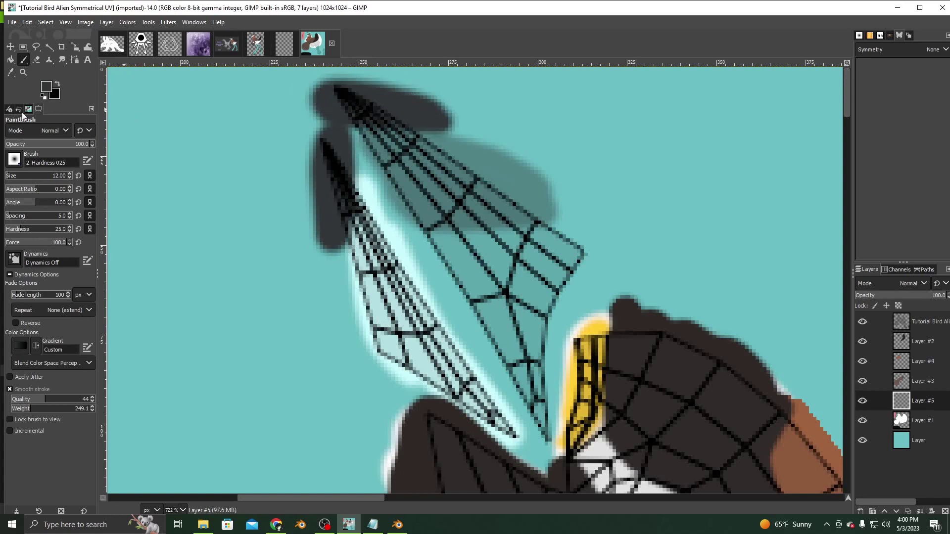
# Step: Add a new layer directly above Layer #2 in the texture image
pyautogui.click(24, 72)
pyautogui.click(16, 157)
pyautogui.click(417, 293)
pyautogui.click(417, 293)
pyautogui.click(417, 293)
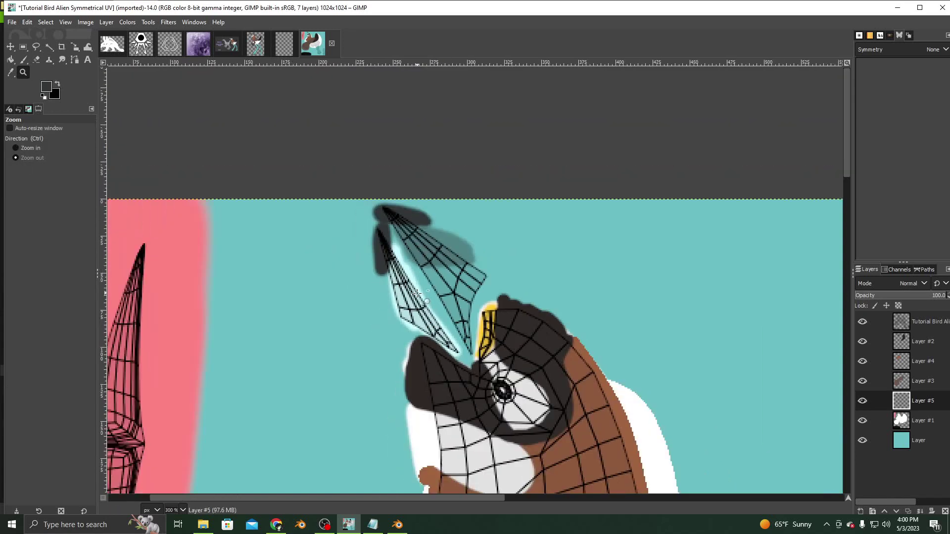
pyautogui.click(417, 293)
pyautogui.scroll(-9, 508, 336)
pyautogui.click(504, 335)
pyautogui.click(503, 335)
pyautogui.click(503, 335)
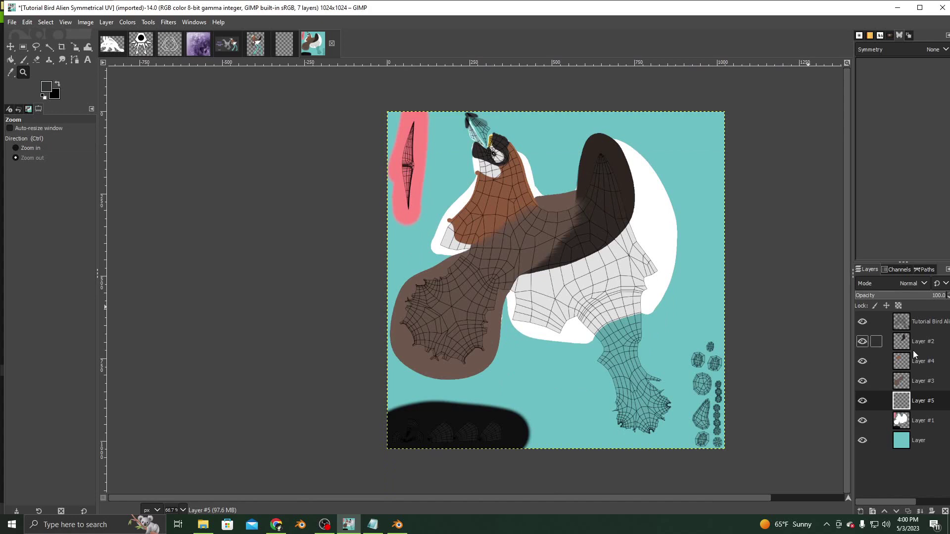
pyautogui.press('pageup')
pyautogui.press('pageup')
pyautogui.press('pageup')
pyautogui.click(111, 24)
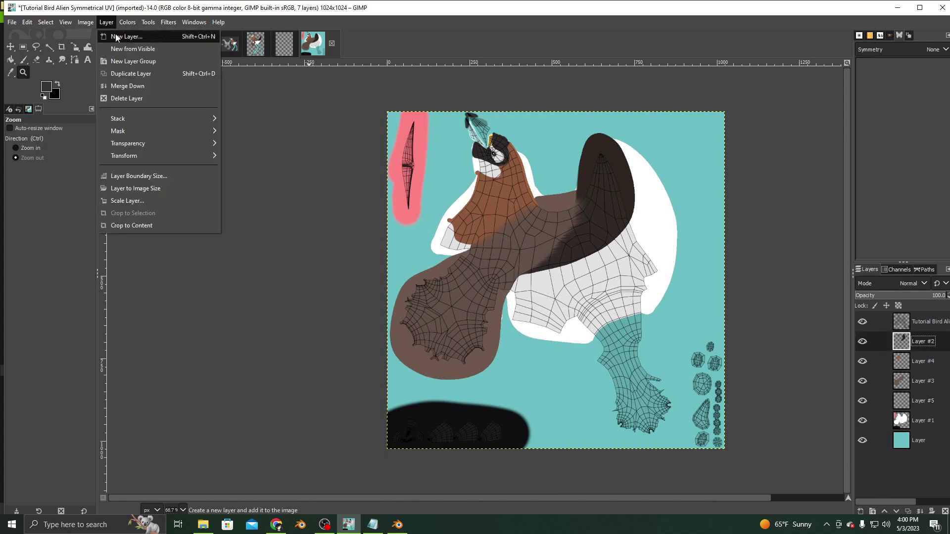
pyautogui.click(131, 36)
pyautogui.click(544, 393)
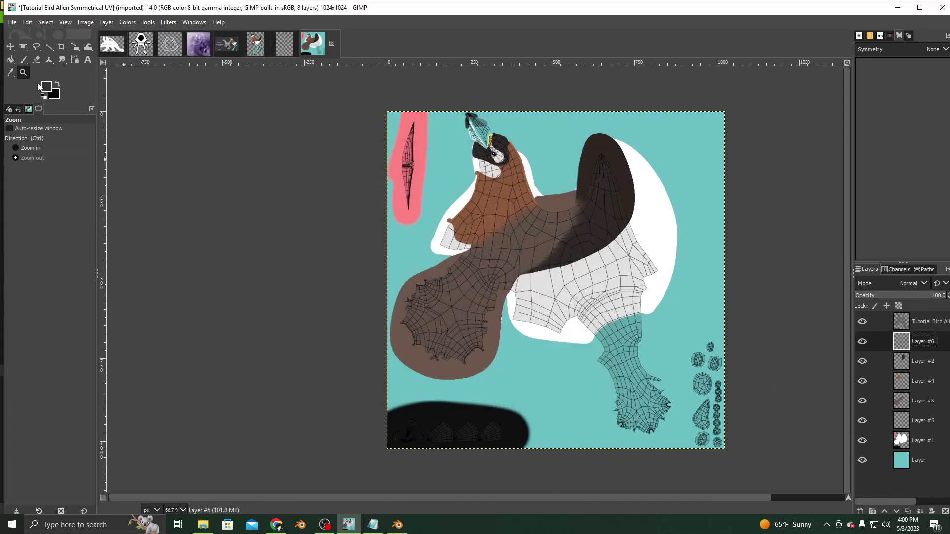
# Step: Change the foreground color to a muted, slightly darkened pink based on the saved pink swatch for a scar on the head
pyautogui.click(22, 148)
pyautogui.moveTo(453, 117); pyautogui.dragTo(534, 193)
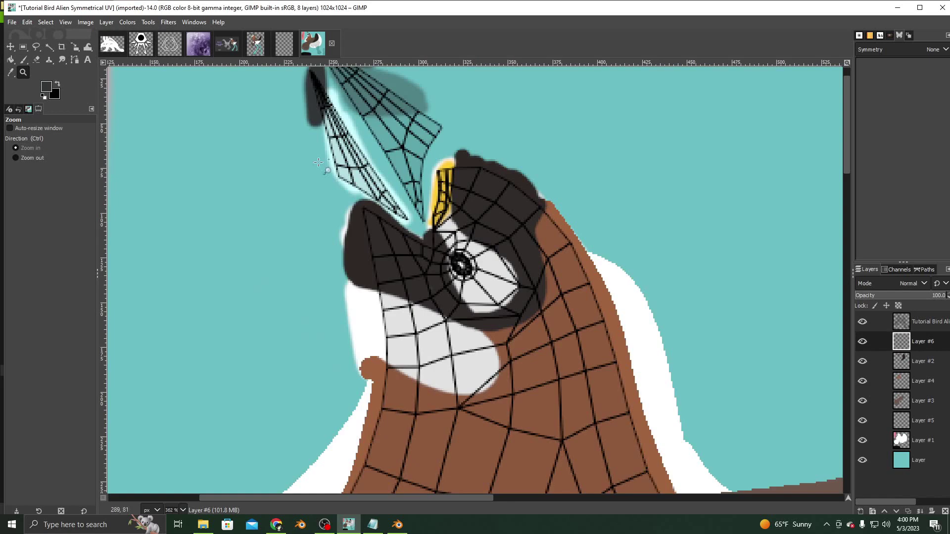
pyautogui.click(24, 59)
pyautogui.click(46, 86)
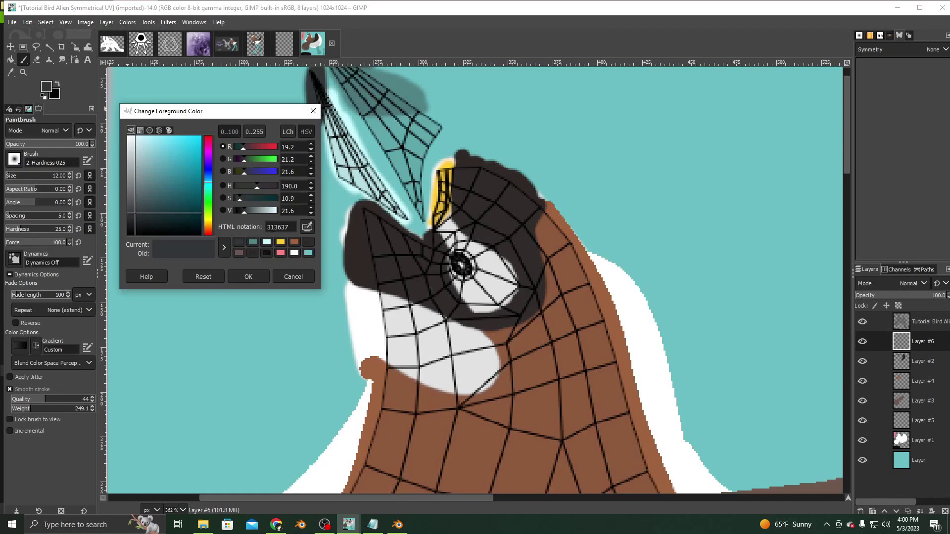
pyautogui.click(280, 253)
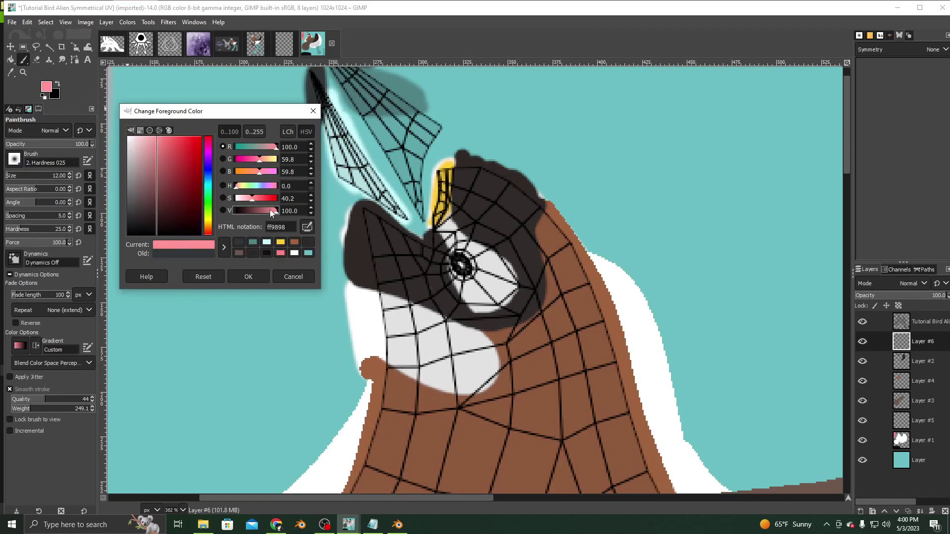
pyautogui.click(270, 211)
pyautogui.moveTo(251, 198); pyautogui.dragTo(248, 199)
pyautogui.click(248, 276)
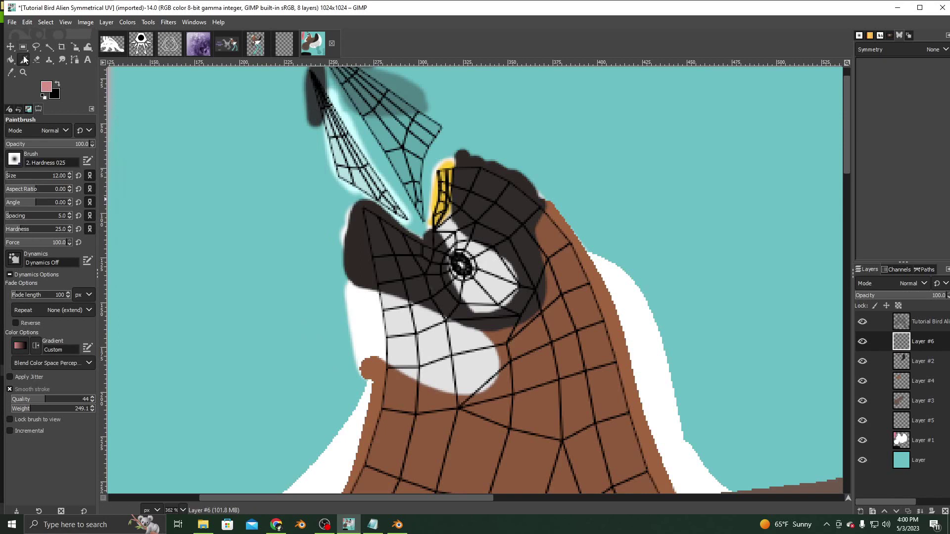
# Step: Draw a jagged pink scar diagonally across the eye on Layer #6 with the Pencil at size 2
pyautogui.moveTo(24, 59); pyautogui.dragTo(49, 75)
pyautogui.click(49, 74)
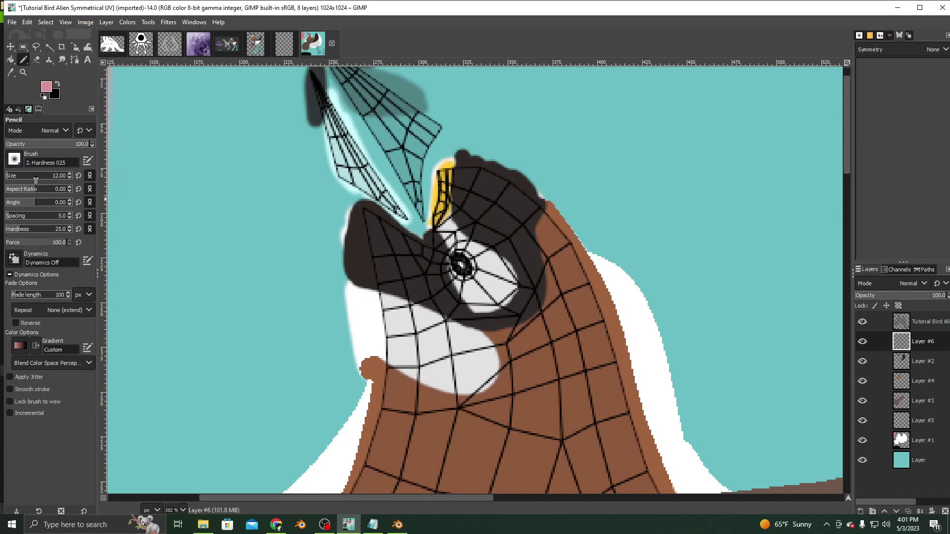
pyautogui.click(69, 178)
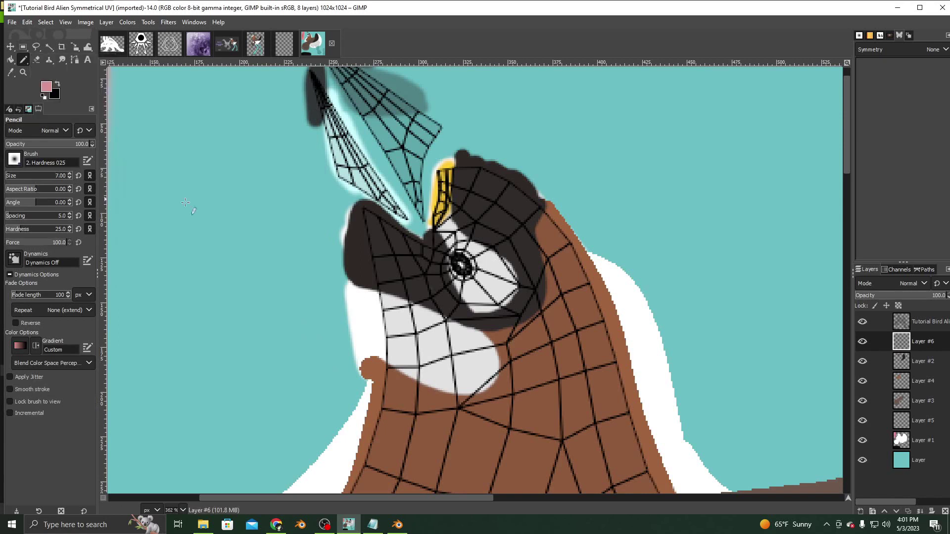
pyautogui.click(69, 174)
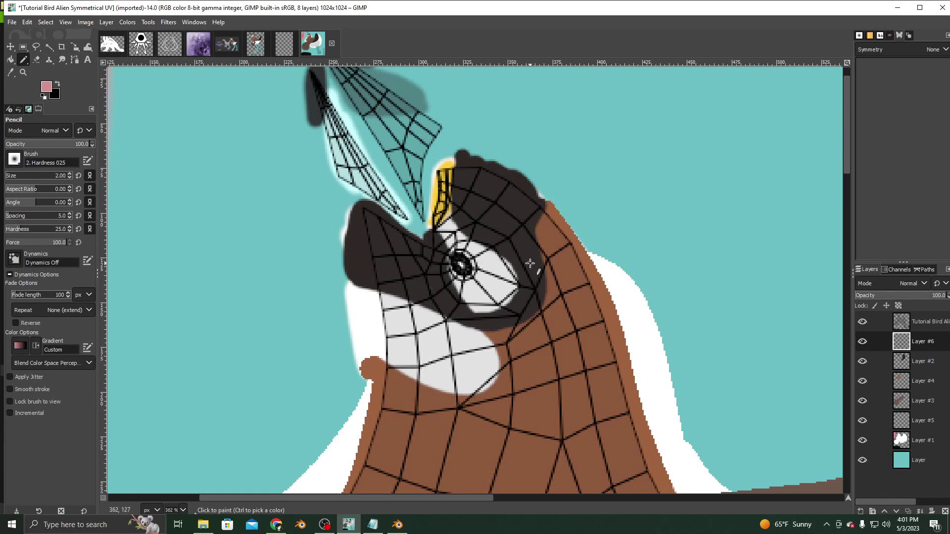
pyautogui.moveTo(517, 228)
pyautogui.mouseDown()
pyautogui.moveTo(495, 229)
pyautogui.moveTo(463, 268)
pyautogui.moveTo(405, 283)
pyautogui.mouseUp()
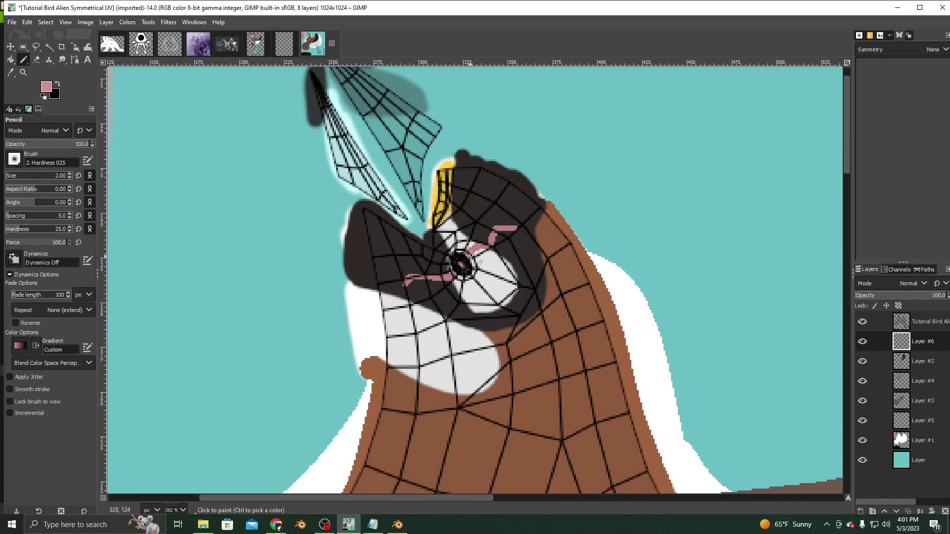
pyautogui.moveTo(513, 229); pyautogui.dragTo(530, 223)
pyautogui.moveTo(409, 280); pyautogui.dragTo(415, 276)
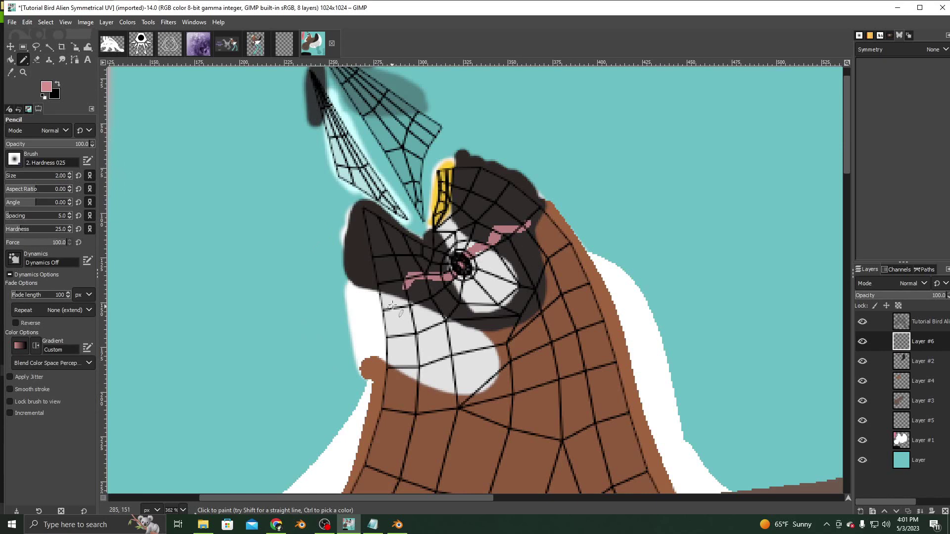
# Step: Hide the UV wireframe layer so only the painted texture layers show
pyautogui.click(23, 72)
pyautogui.click(15, 158)
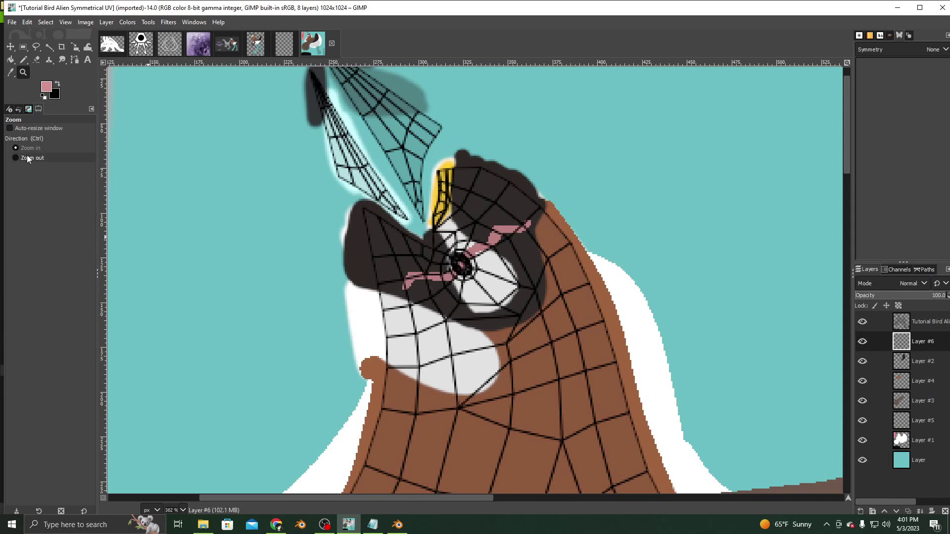
pyautogui.click(360, 235)
pyautogui.click(360, 235)
pyautogui.click(361, 236)
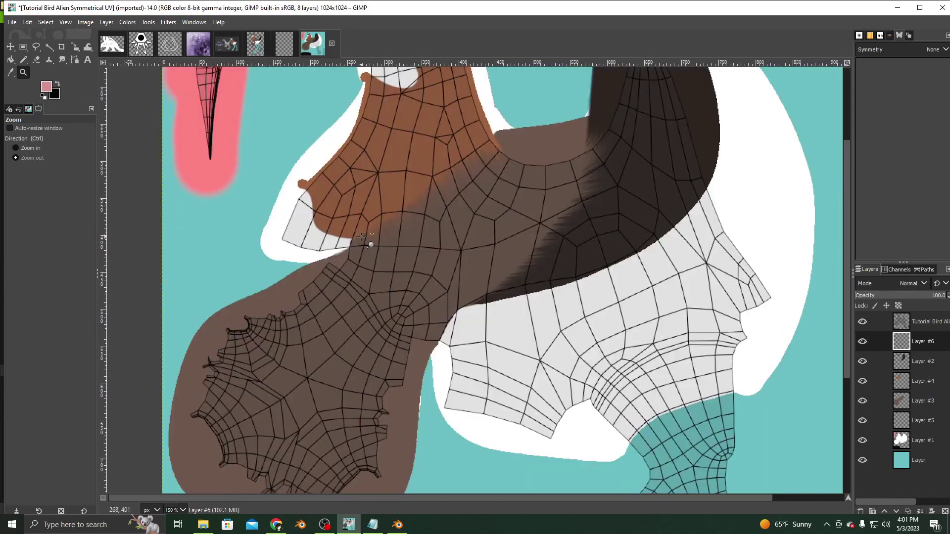
pyautogui.click(394, 270)
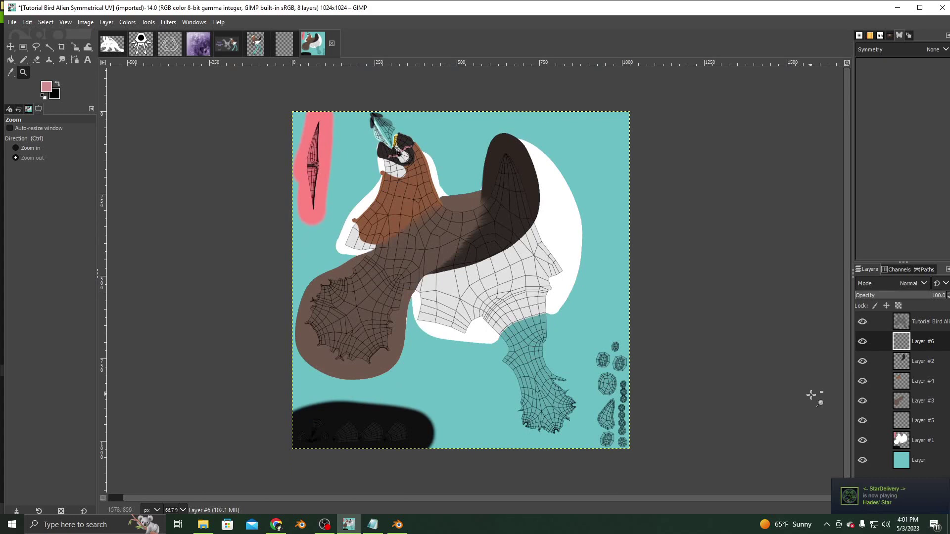
pyautogui.click(862, 322)
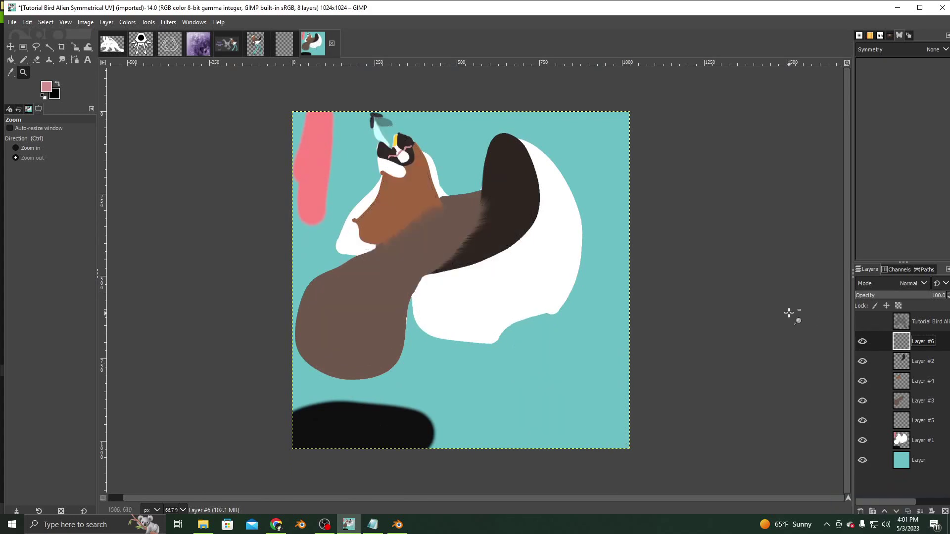
pyautogui.click(862, 322)
pyautogui.click(862, 324)
# Step: Export the texture to the Blender Projects folder as Tutorial Bird Alien ScarSide Tex.png
pyautogui.click(12, 22)
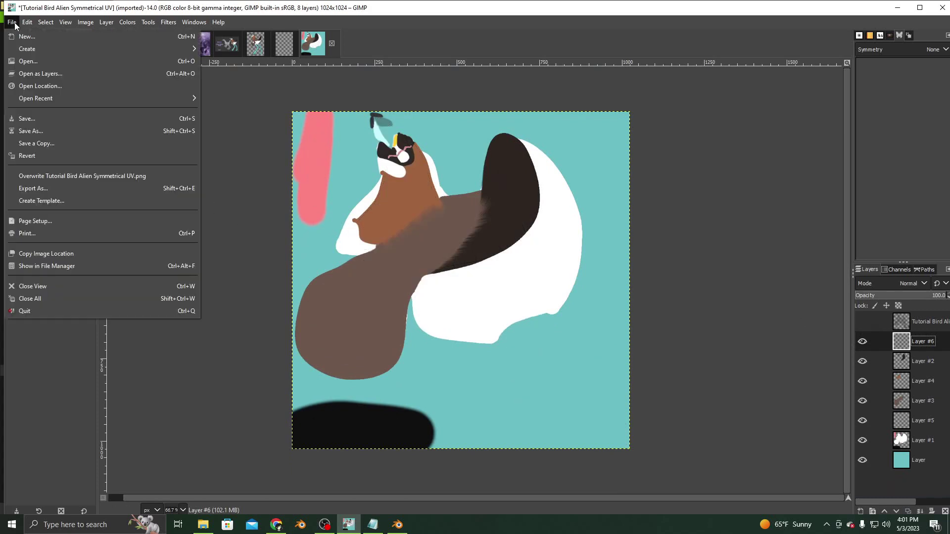
pyautogui.click(35, 187)
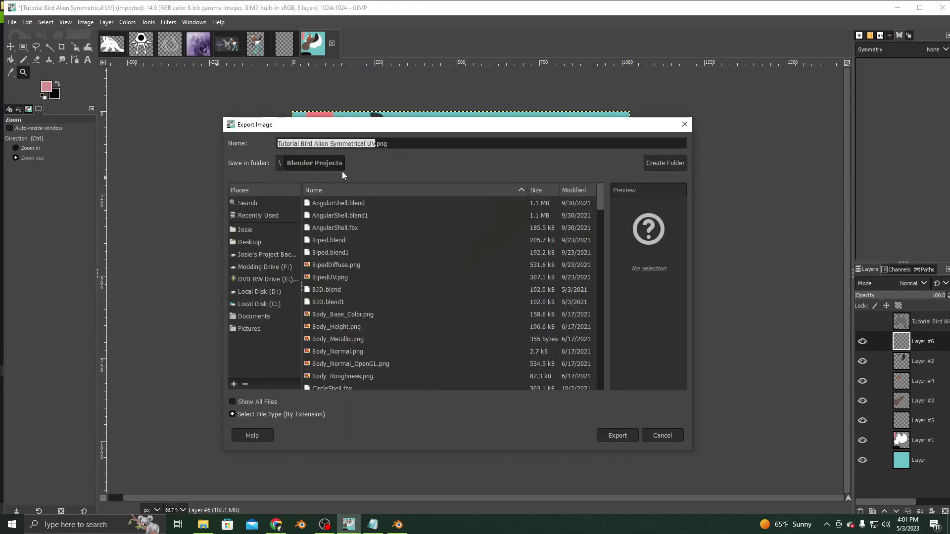
pyautogui.click(373, 143)
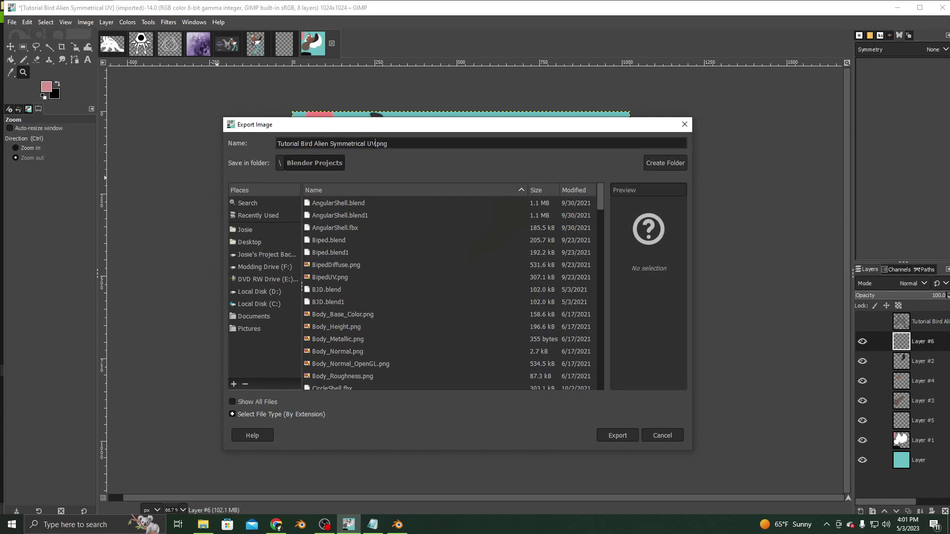
pyautogui.moveTo(374, 143); pyautogui.dragTo(338, 145)
pyautogui.write('ScarSide Tex')
pyautogui.click(608, 432)
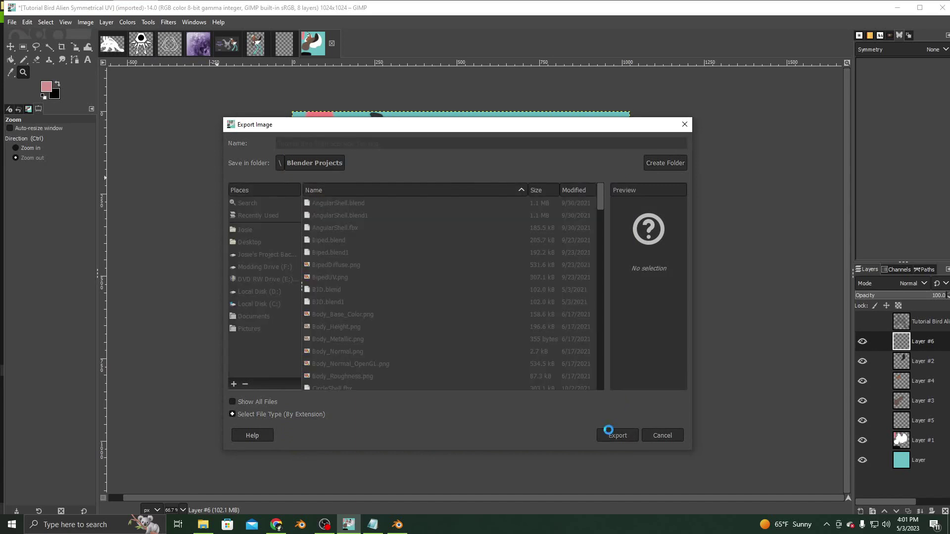
pyautogui.click(481, 390)
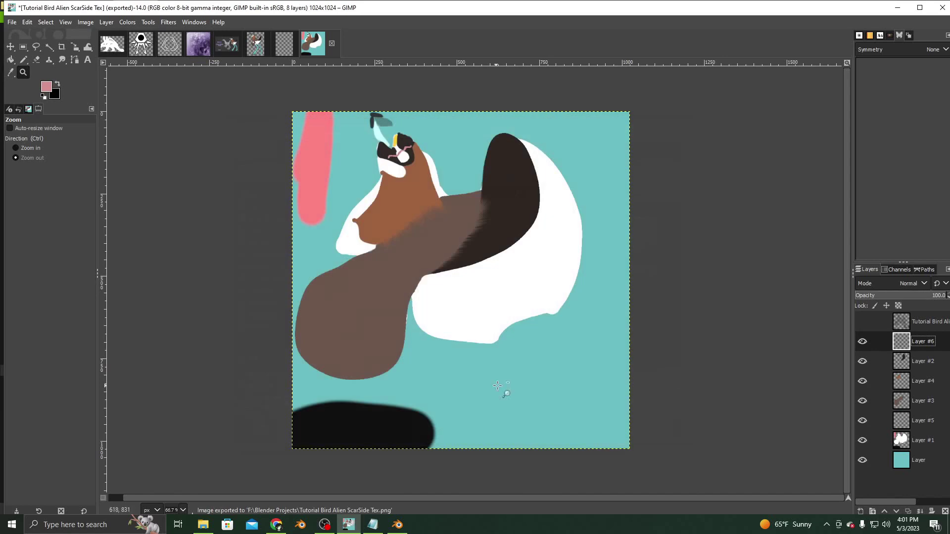
# Step: Thin the scar's edges with a hard-edged size 2 Eraser and re-export the texture to Tutorial Bird Alien ScarSide Tex.png
pyautogui.click(863, 341)
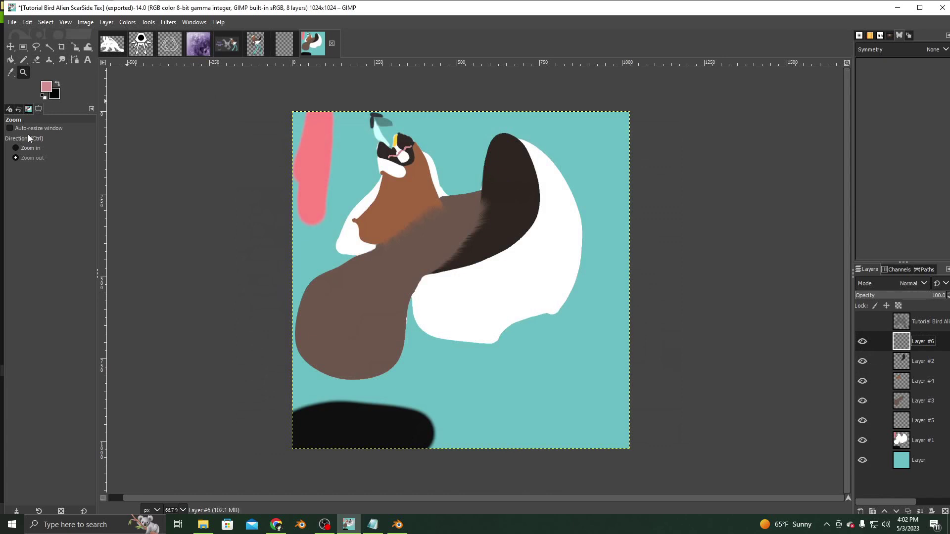
pyautogui.click(18, 147)
pyautogui.moveTo(339, 118); pyautogui.dragTo(493, 214)
pyautogui.hotkey('shift', 'e')
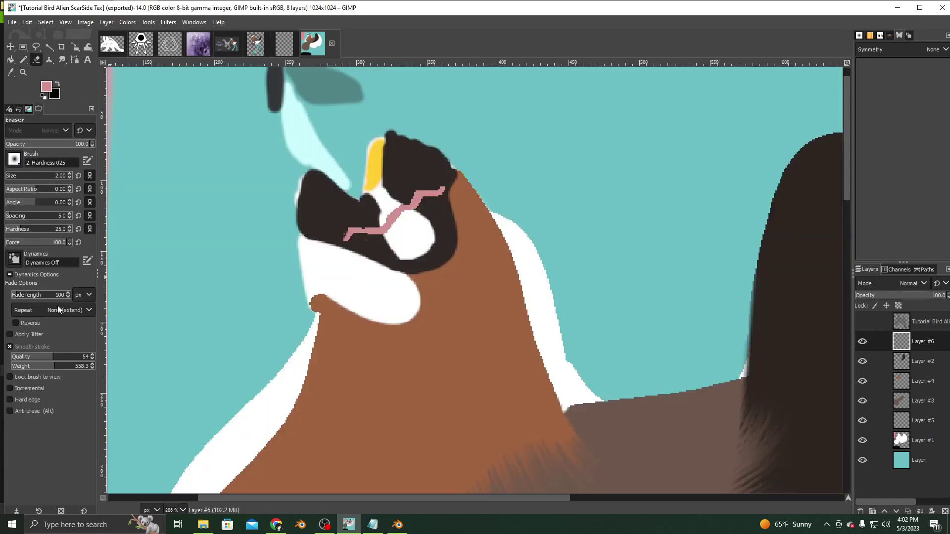
pyautogui.click(10, 400)
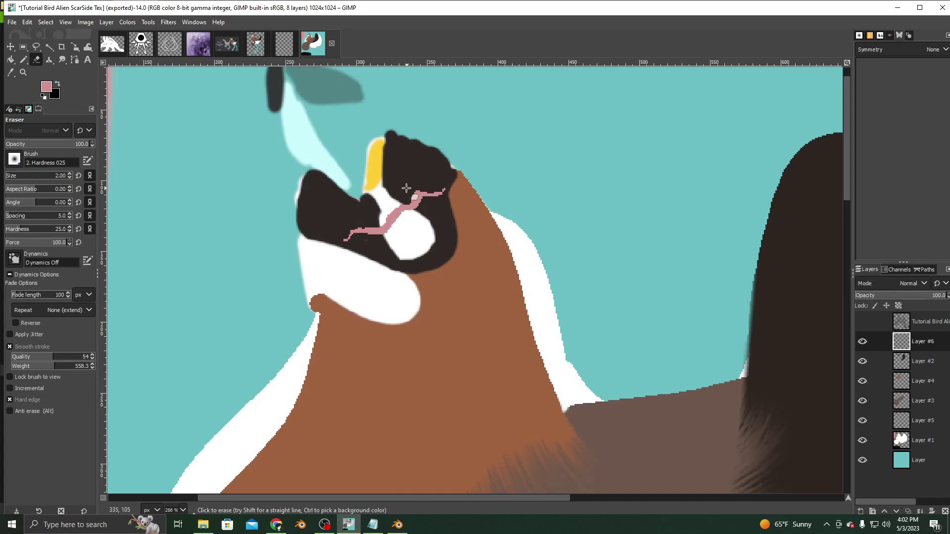
pyautogui.click(11, 23)
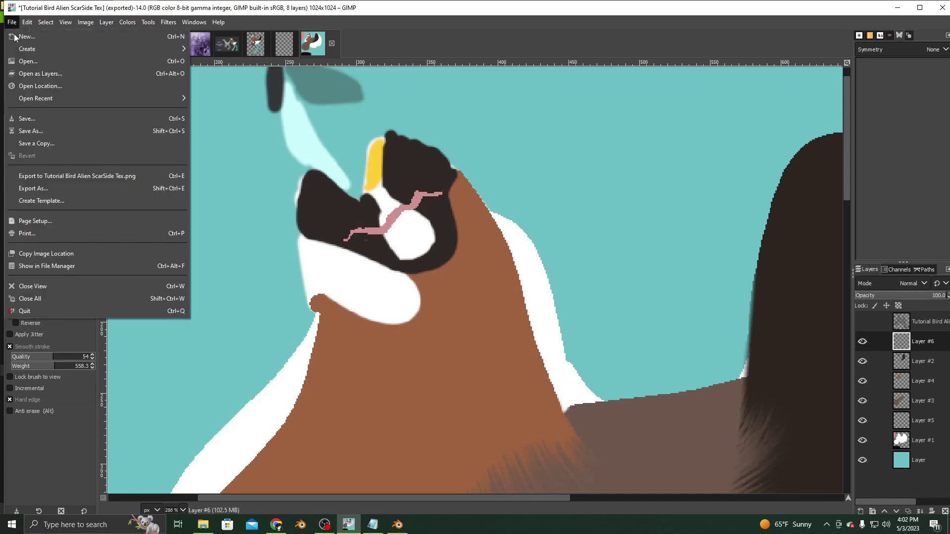
pyautogui.click(65, 180)
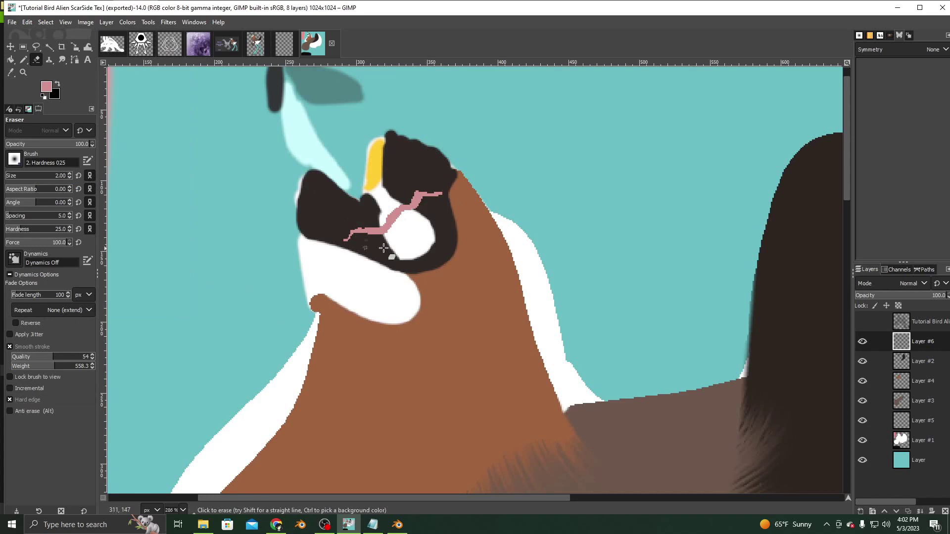
# Step: Hide the scar layer, Layer #6, and export the texture to Blender Projects as Tutorial Bird Alien PlainSide Tex.png
pyautogui.click(862, 341)
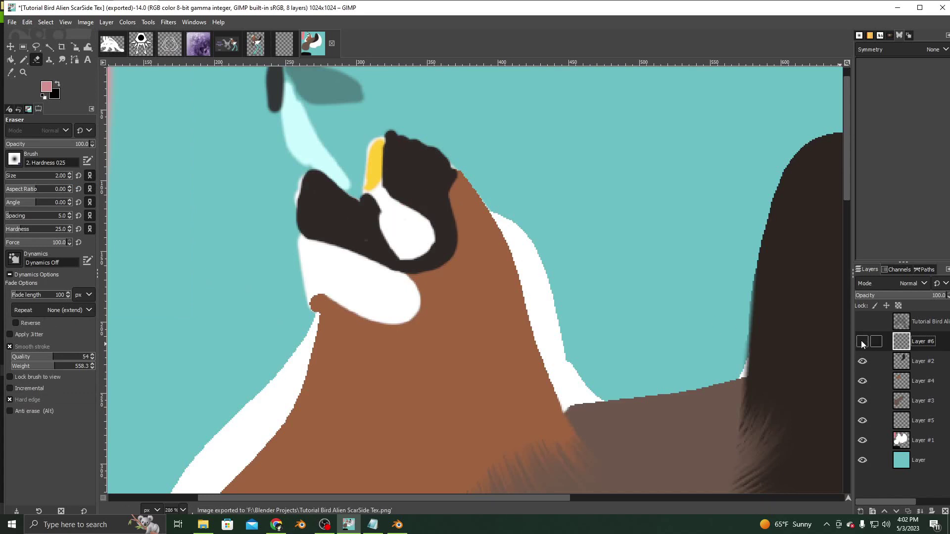
pyautogui.click(14, 23)
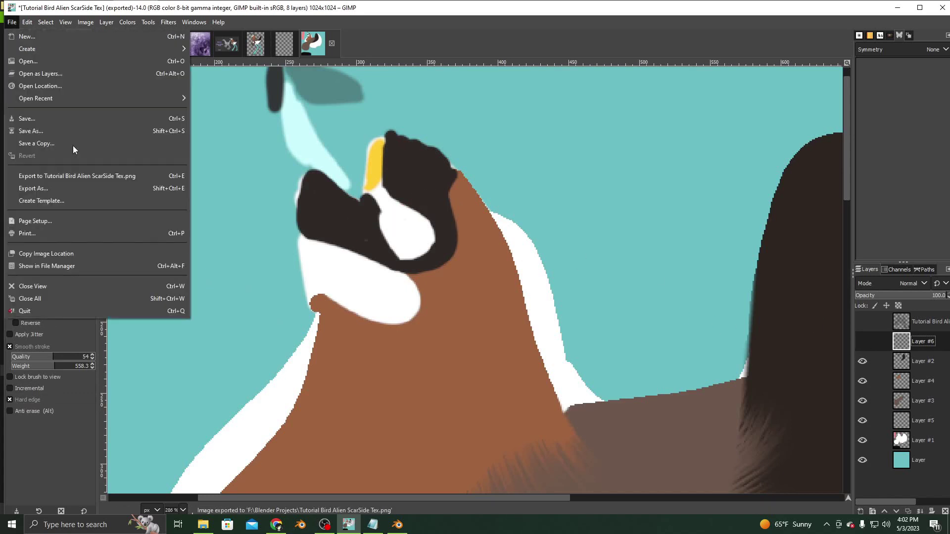
pyautogui.click(78, 191)
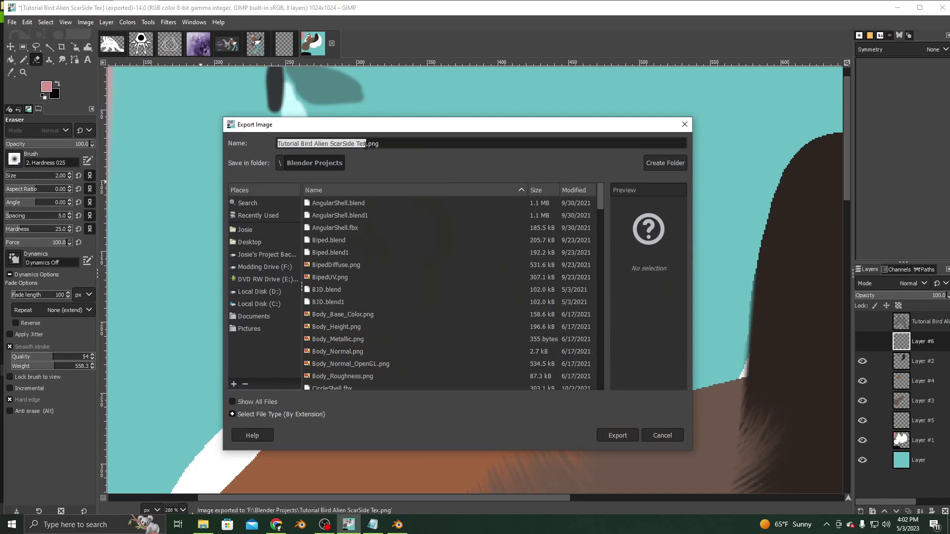
pyautogui.click(345, 143)
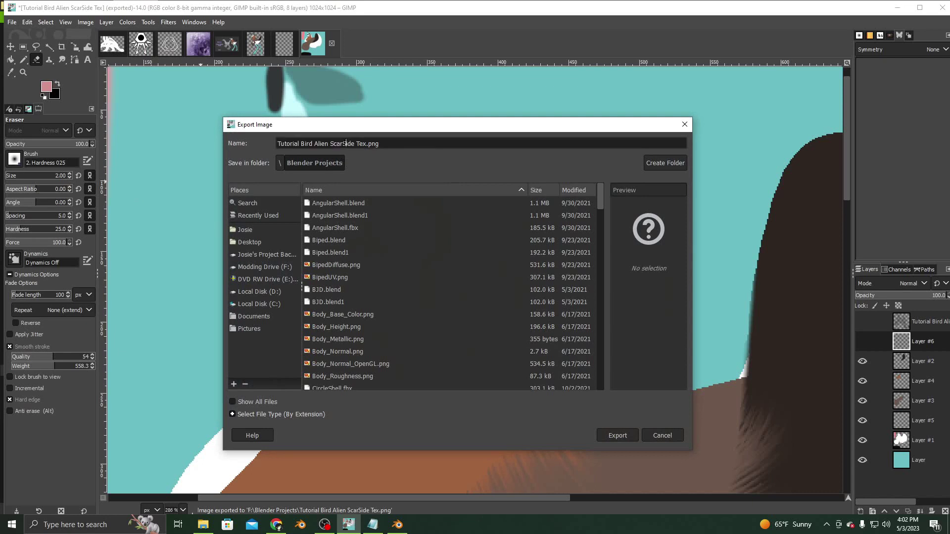
pyautogui.press('BackSpace')
pyautogui.press('BackSpace')
pyautogui.press('BackSpace')
pyautogui.press('BackSpace')
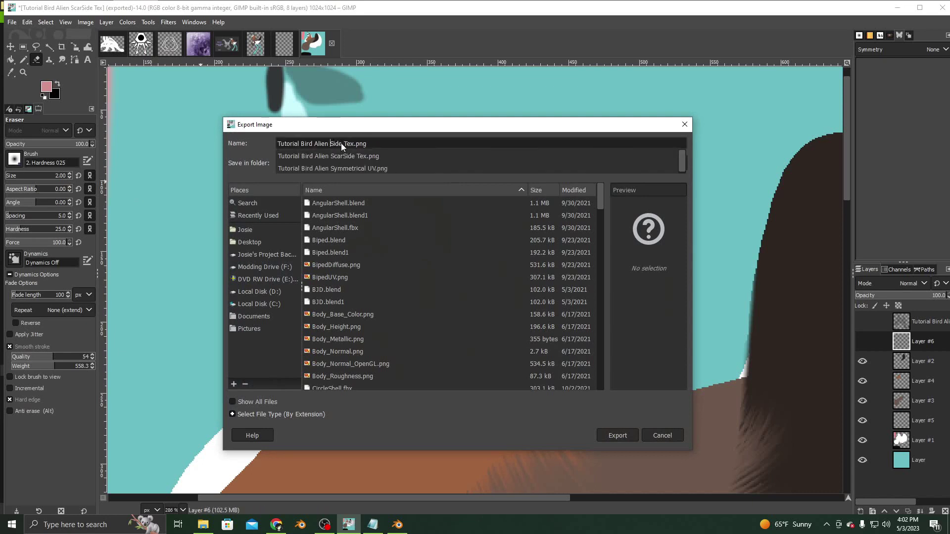
pyautogui.write('Plain')
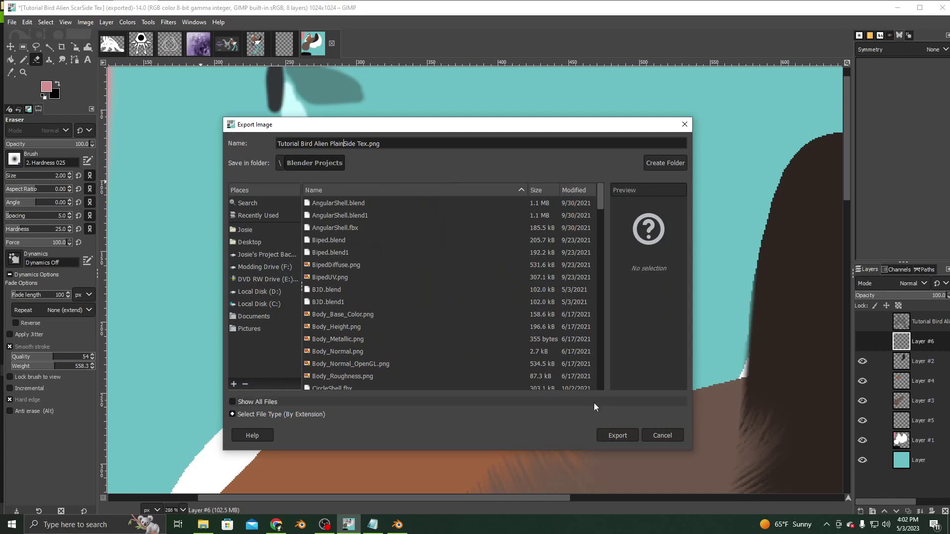
pyautogui.click(625, 437)
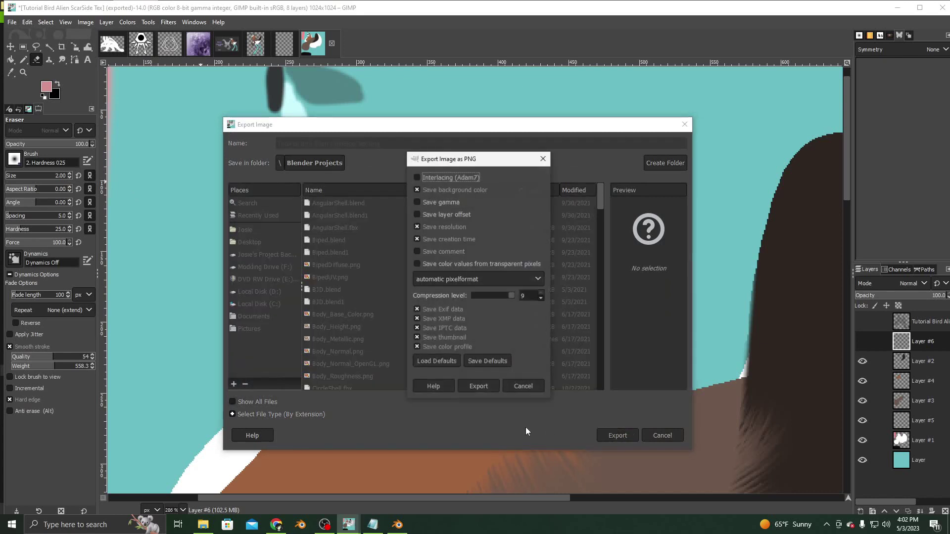
pyautogui.click(492, 387)
pyautogui.click(23, 72)
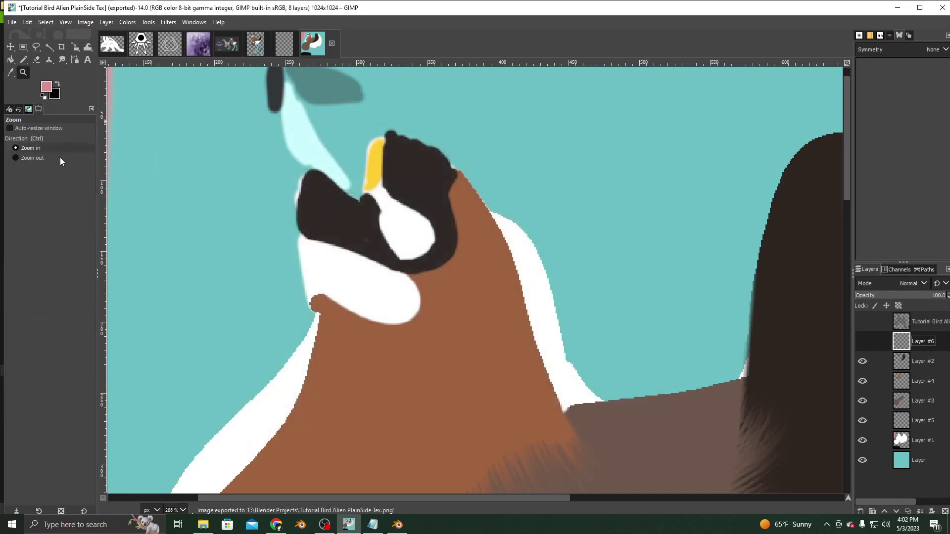
pyautogui.click(15, 158)
pyautogui.click(382, 243)
pyautogui.click(383, 242)
pyautogui.click(383, 242)
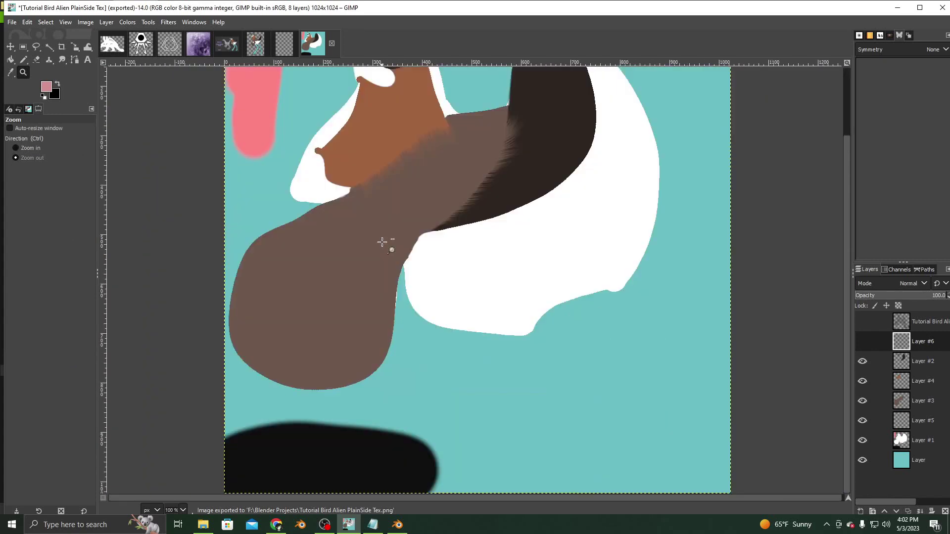
pyautogui.click(413, 254)
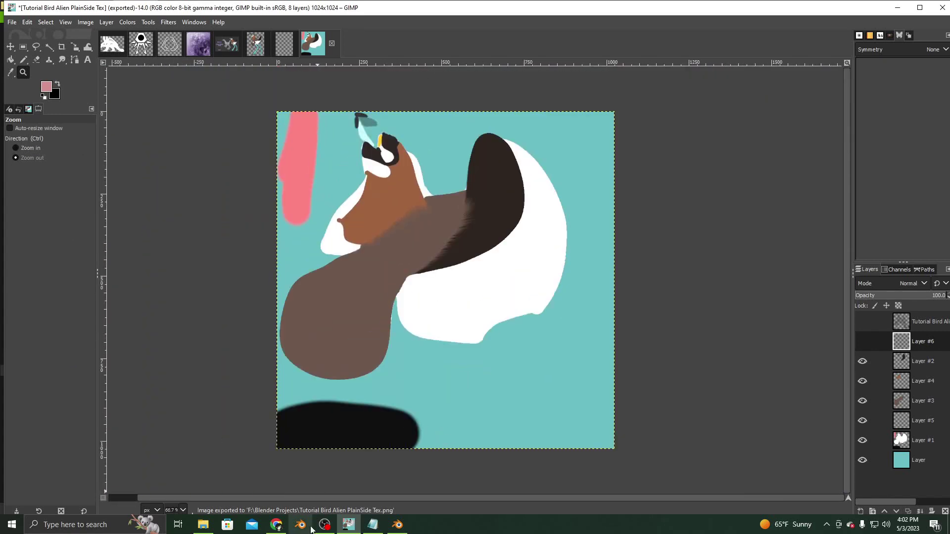
pyautogui.moveTo(324, 525)
pyautogui.click(324, 480)
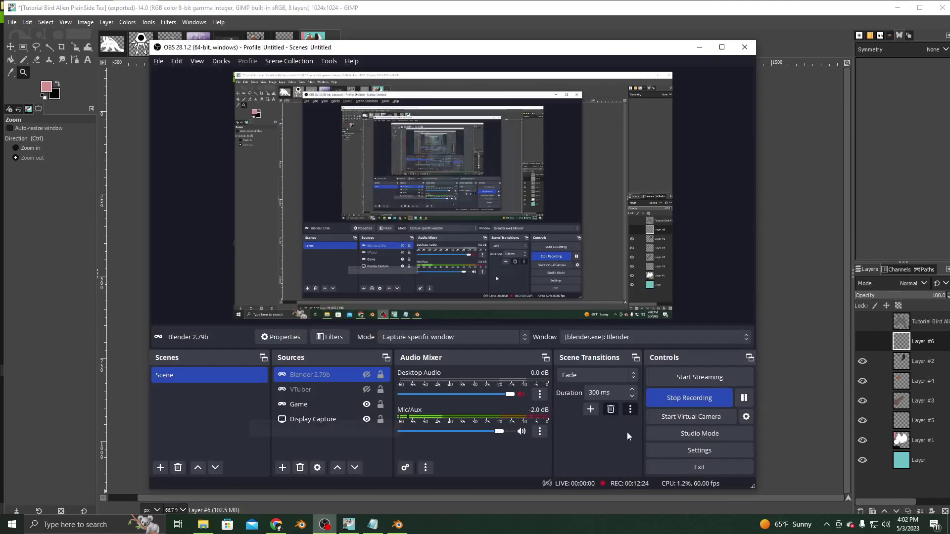
pyautogui.click(696, 401)
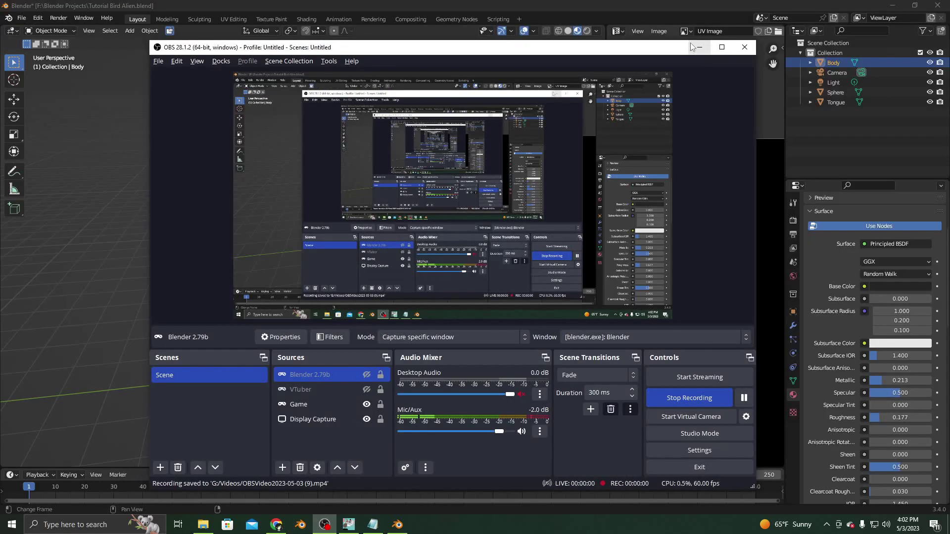
pyautogui.click(698, 47)
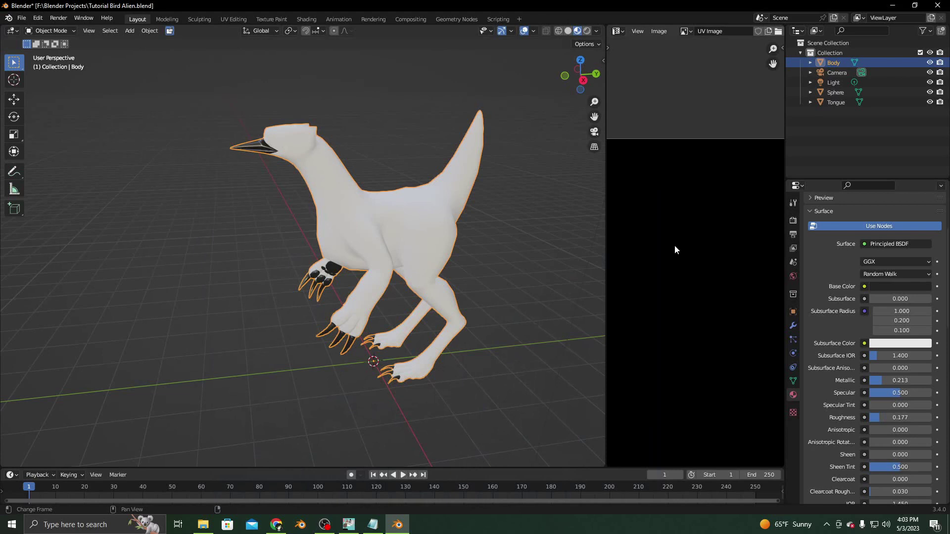
# Step: In Blender, select the body's Left Side material and connect an Image Texture to its Base Color
pyautogui.scroll(-2, 482, 237)
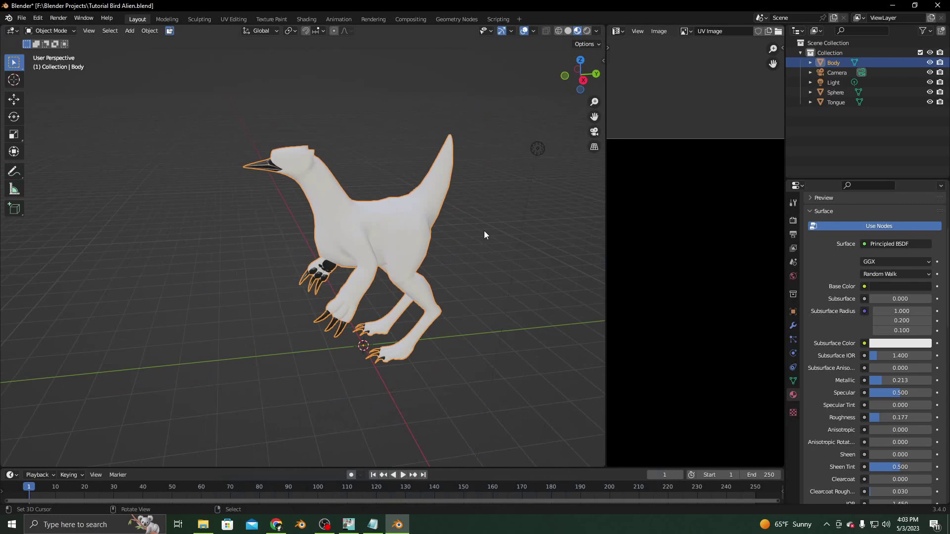
pyautogui.moveTo(441, 239); pyautogui.dragTo(406, 242, button='middle')
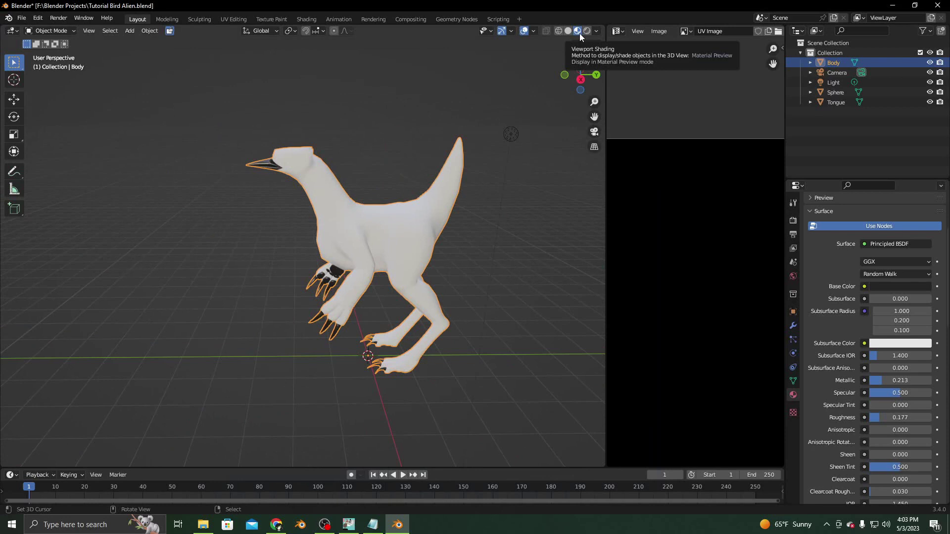
pyautogui.scroll(5, 281, 179)
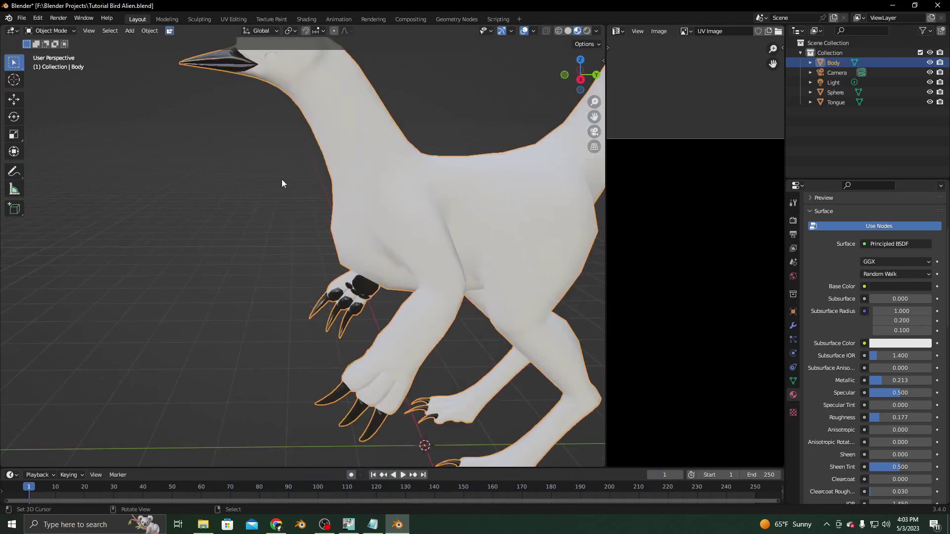
pyautogui.moveTo(281, 179); pyautogui.dragTo(391, 237, button='middle')
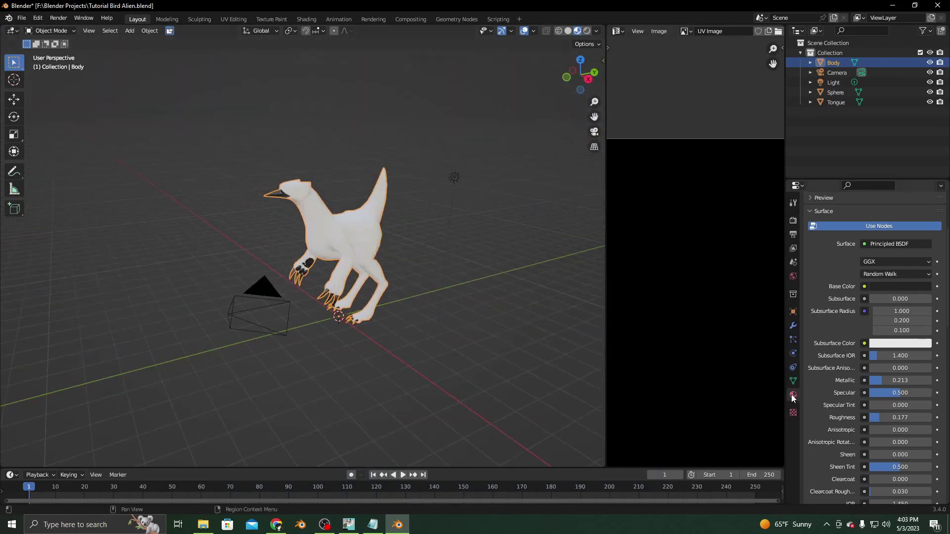
pyautogui.scroll(5, 871, 347)
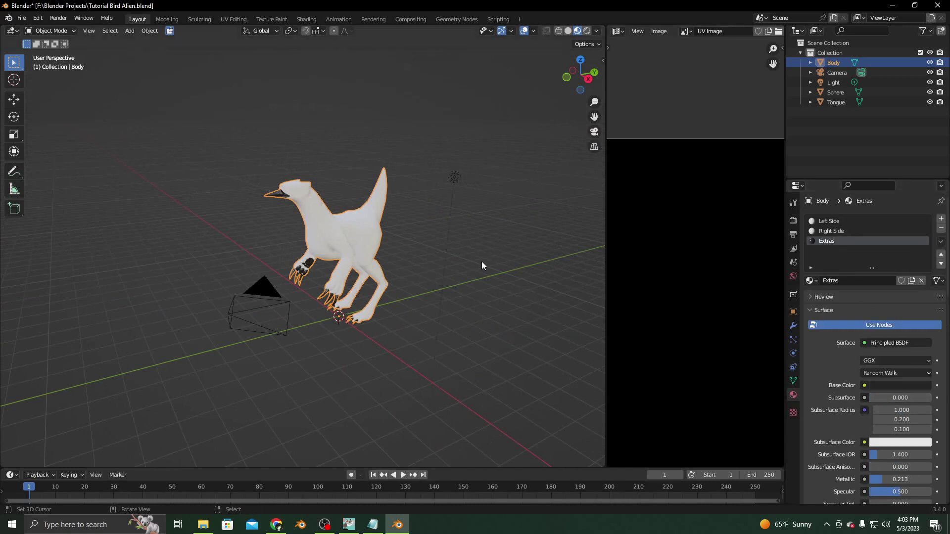
pyautogui.scroll(3, 484, 265)
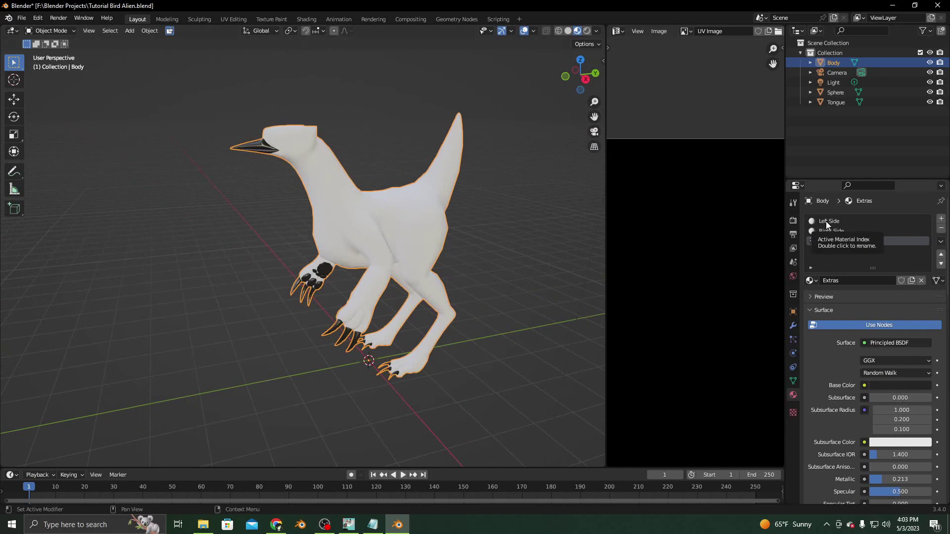
pyautogui.click(826, 221)
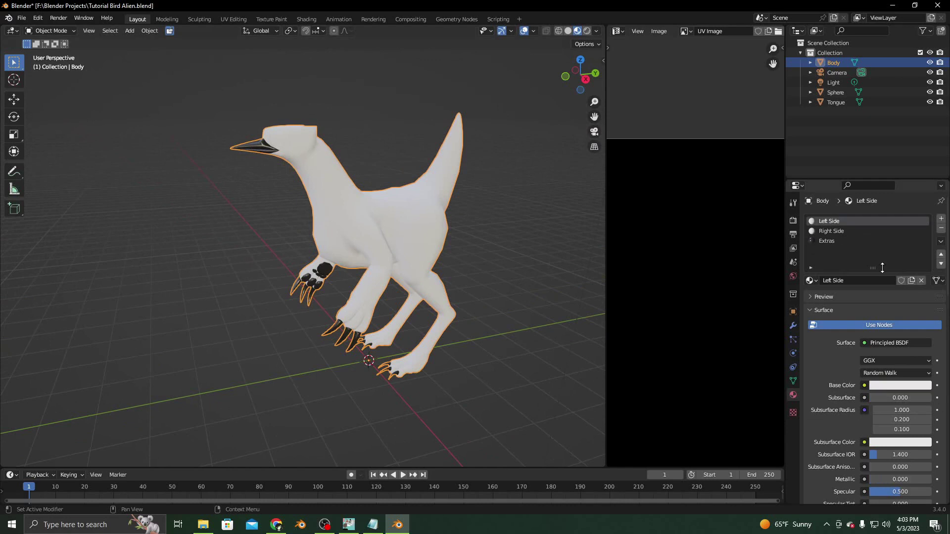
pyautogui.scroll(-2, 873, 245)
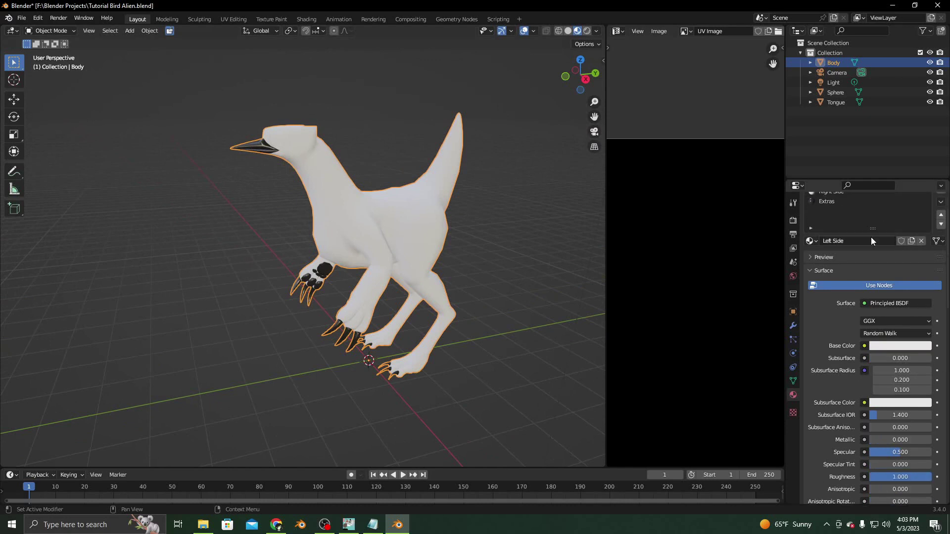
pyautogui.click(865, 347)
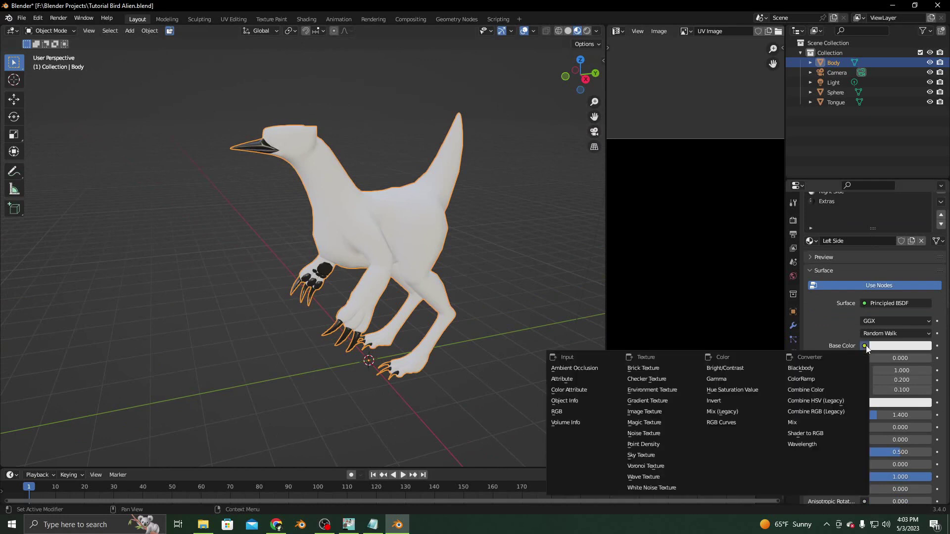
pyautogui.click(637, 412)
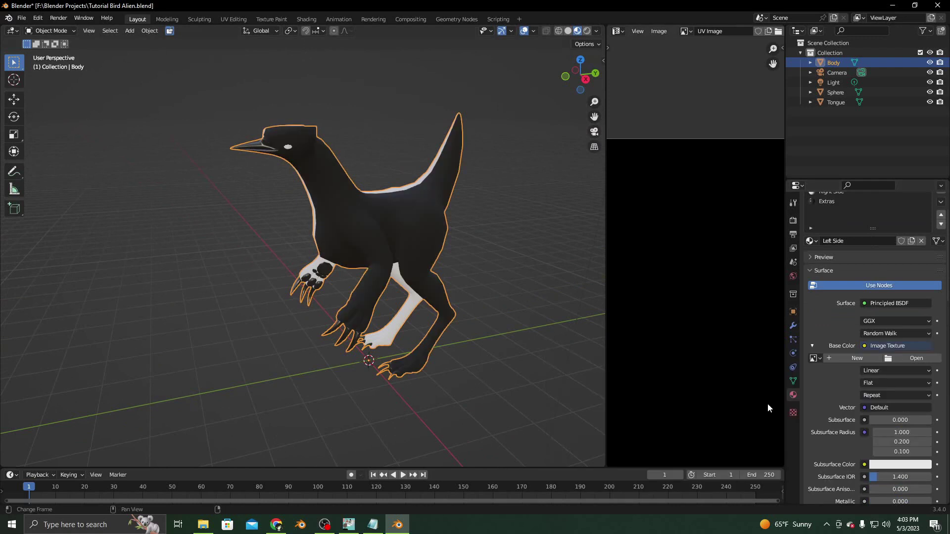
# Step: Load Tutorial Bird Alien ScarSide Tex.png from the Blender Projects folder as the Left Side material's base color image
pyautogui.moveTo(378, 295); pyautogui.dragTo(360, 286, button='middle')
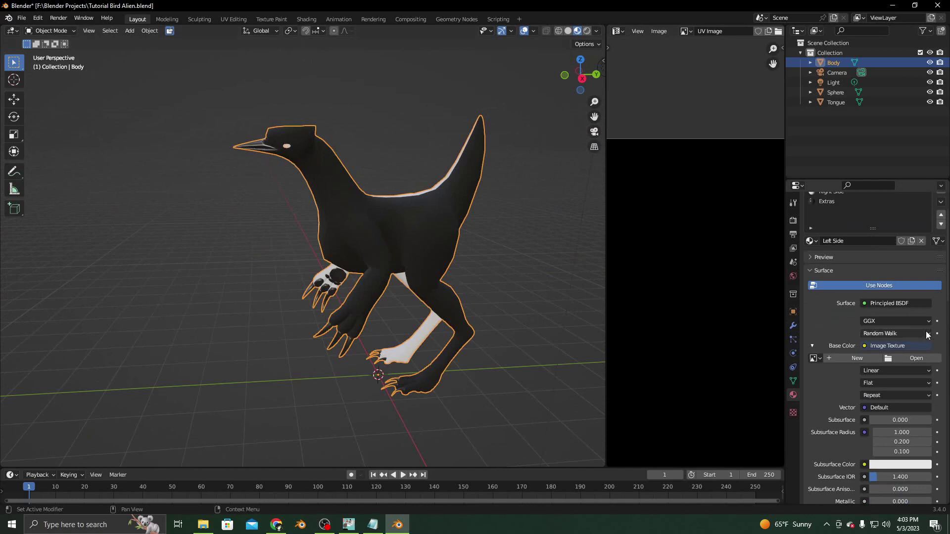
pyautogui.click(914, 358)
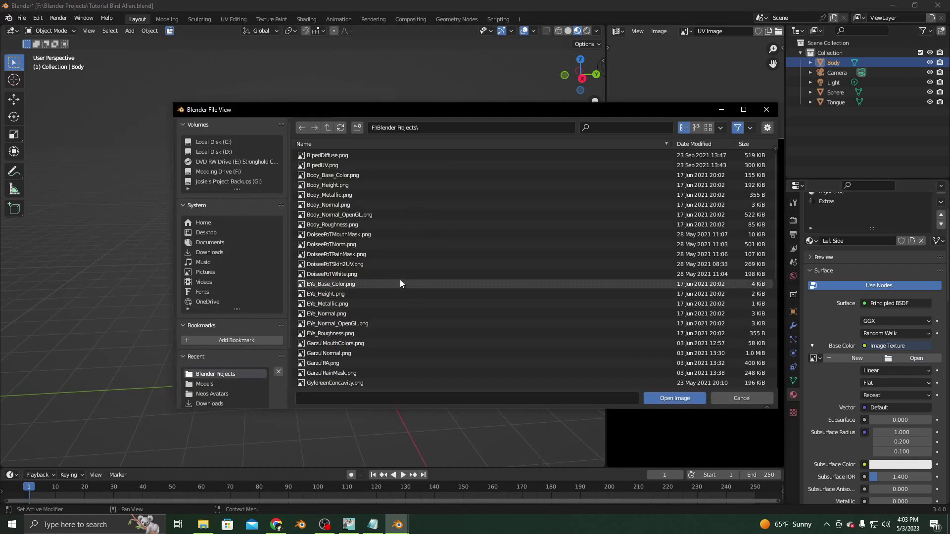
pyautogui.scroll(-7, 380, 220)
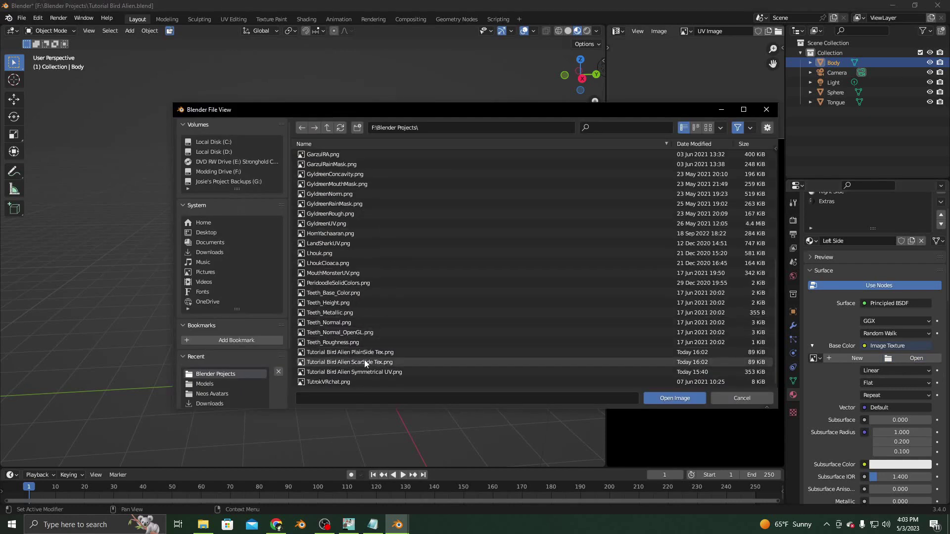
pyautogui.click(343, 363)
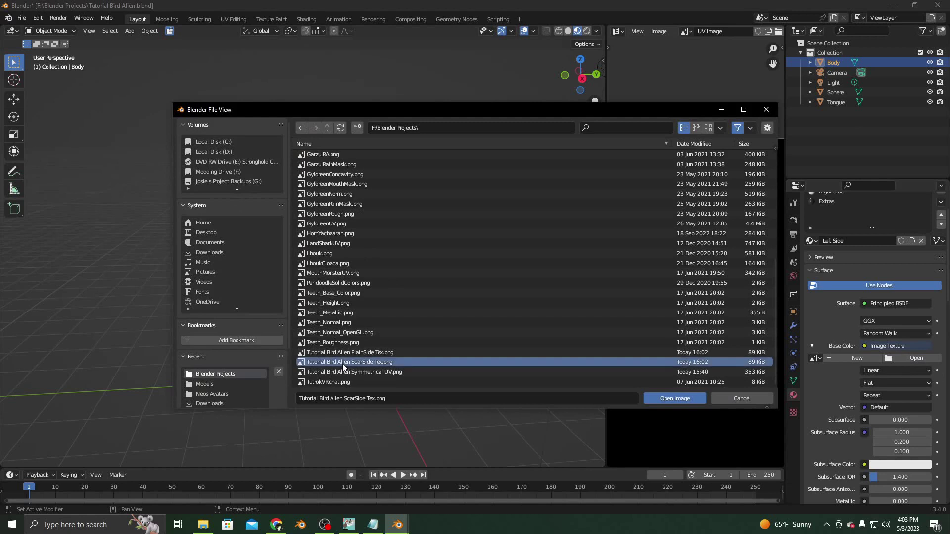
pyautogui.click(671, 398)
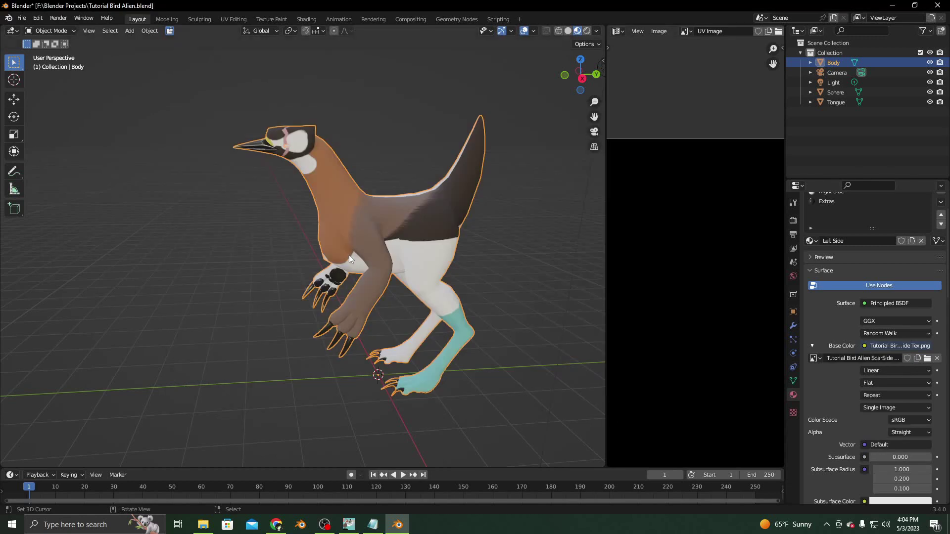
# Step: Examine the scar-side texture on the bird's head, body and legs from several angles
pyautogui.moveTo(349, 255)
pyautogui.mouseDown(button='middle')
pyautogui.moveTo(212, 273)
pyautogui.moveTo(286, 297)
pyautogui.moveTo(375, 272)
pyautogui.moveTo(292, 243)
pyautogui.moveTo(217, 236)
pyautogui.moveTo(333, 248)
pyautogui.mouseUp(button='middle')
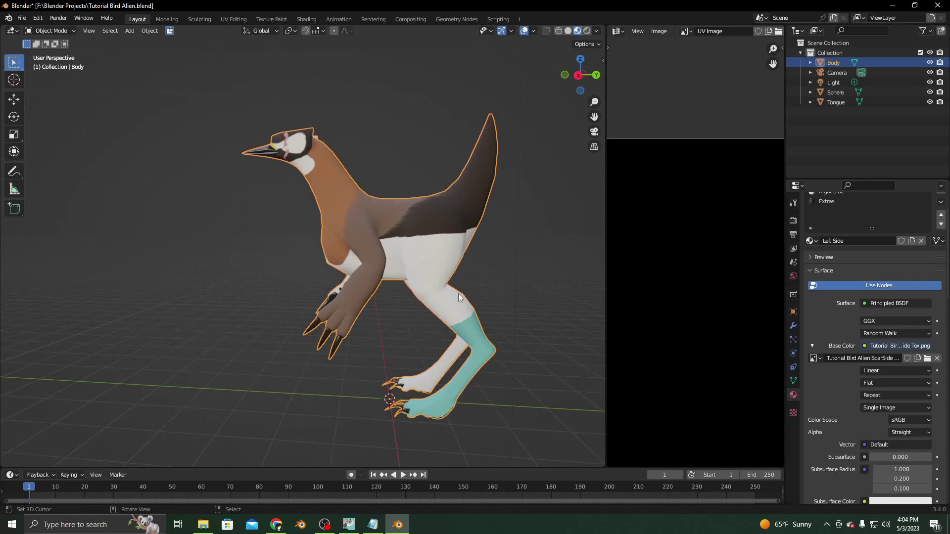
pyautogui.moveTo(458, 297); pyautogui.dragTo(418, 307, button='middle')
pyautogui.scroll(5, 278, 304)
pyautogui.scroll(-5, 277, 304)
pyautogui.scroll(3, 481, 326)
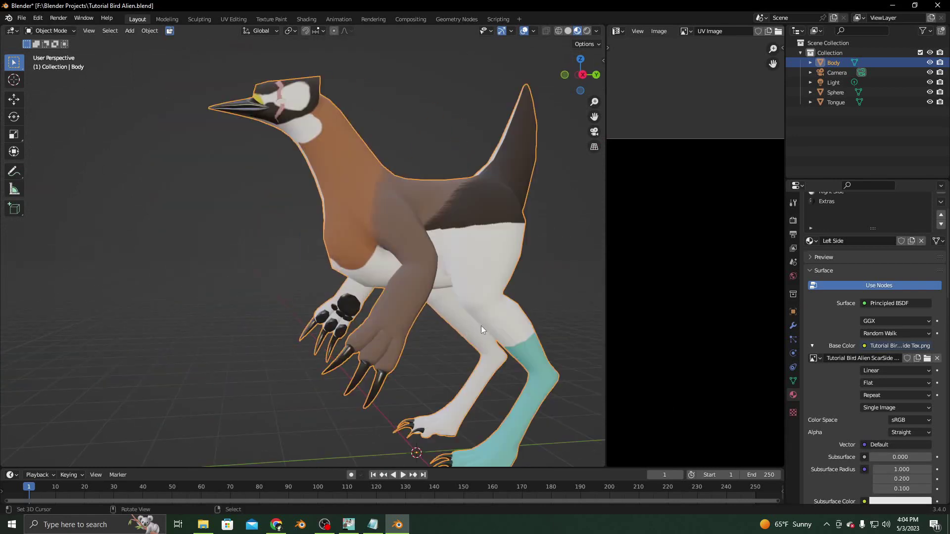
pyautogui.moveTo(477, 322); pyautogui.dragTo(458, 365, button='middle')
pyautogui.scroll(-4, 423, 333)
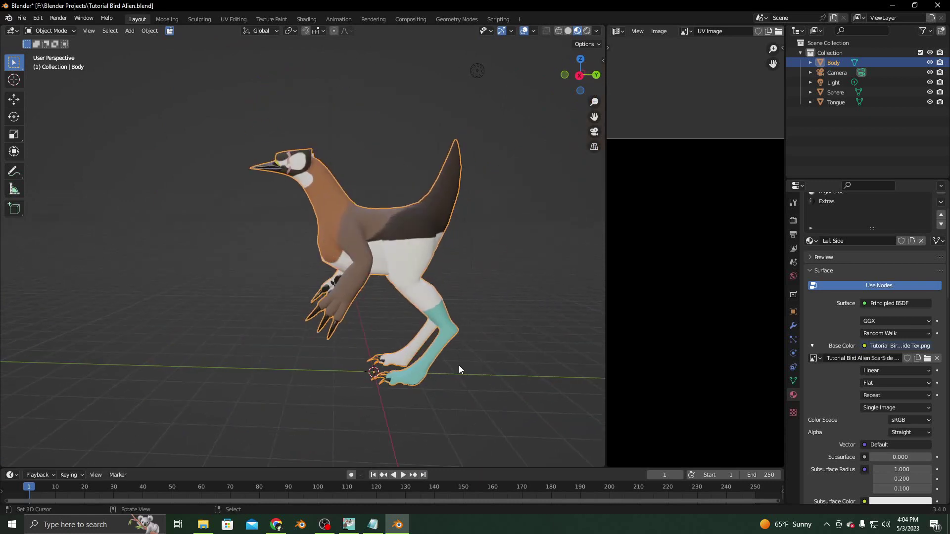
# Step: Switch to GIMP, show the UV wireframe layer and make Layer #1 the active layer
pyautogui.click(349, 525)
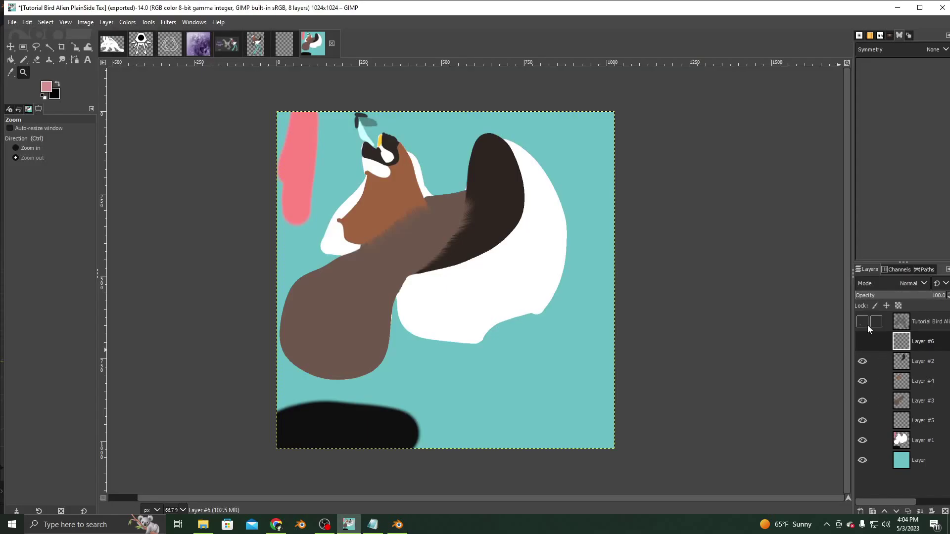
pyautogui.click(862, 322)
pyautogui.click(885, 441)
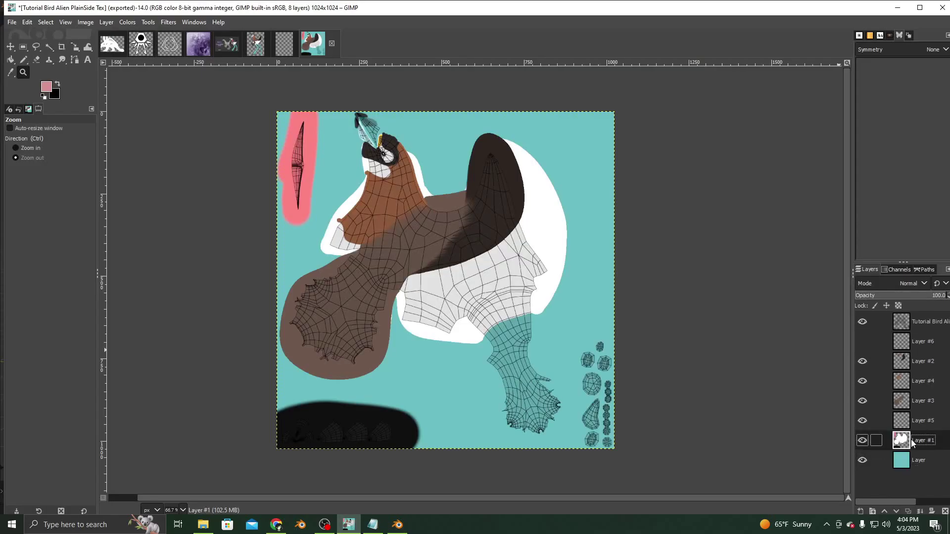
# Step: Erase the white on Layer #1 from the thigh in a curved band with a size 88 eraser
pyautogui.click(35, 62)
pyautogui.click(24, 74)
pyautogui.click(23, 147)
pyautogui.moveTo(424, 257); pyautogui.dragTo(594, 375)
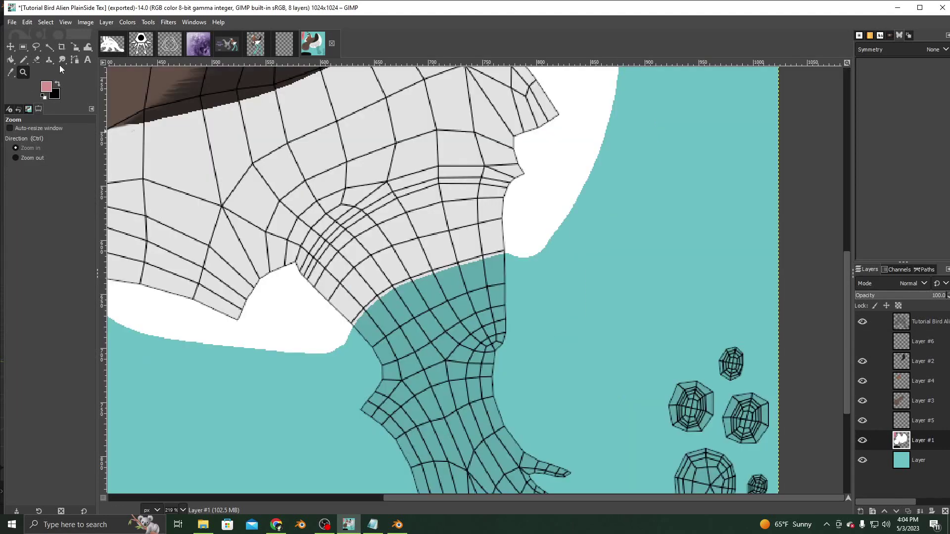
pyautogui.hotkey('shift', 'e')
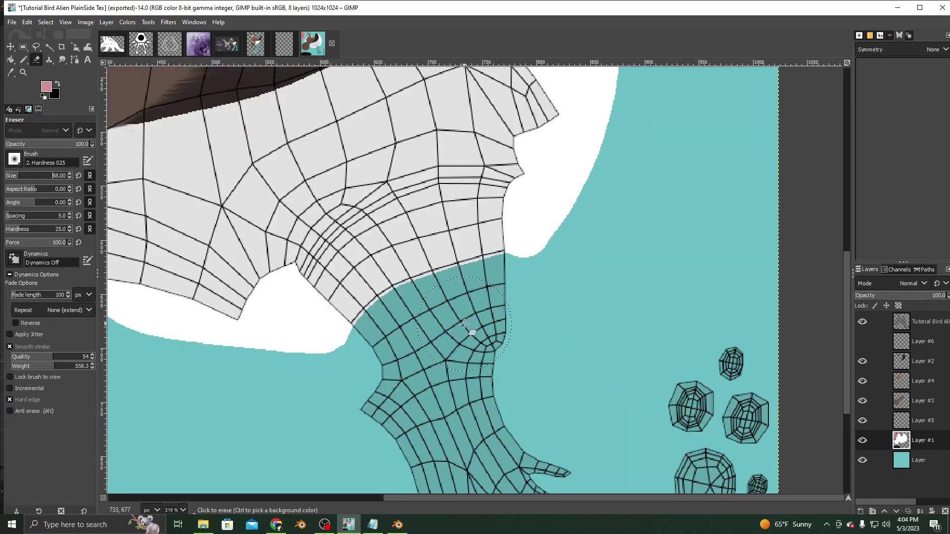
pyautogui.moveTo(376, 305)
pyautogui.mouseDown()
pyautogui.moveTo(365, 318)
pyautogui.moveTo(336, 292)
pyautogui.moveTo(346, 297)
pyautogui.moveTo(346, 281)
pyautogui.moveTo(429, 212)
pyautogui.moveTo(542, 222)
pyautogui.mouseUp()
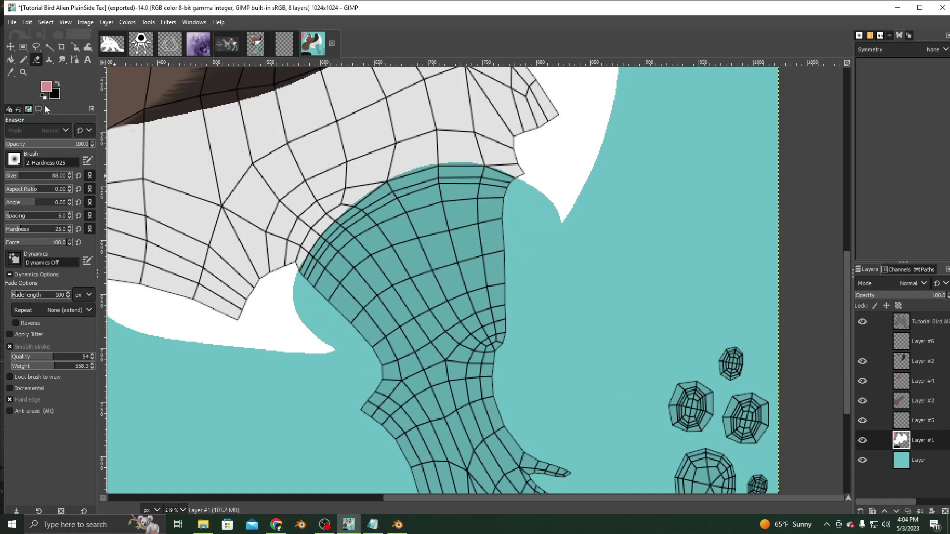
# Step: Refine the white edge along the thigh's wireframe curve with a size 8 white pencil
pyautogui.click(23, 59)
pyautogui.click(46, 86)
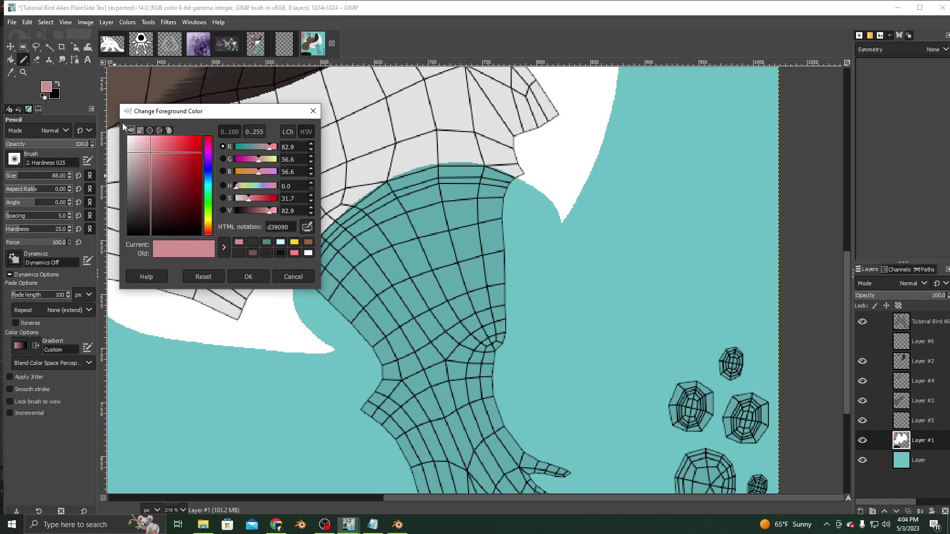
pyautogui.click(308, 253)
pyautogui.click(249, 276)
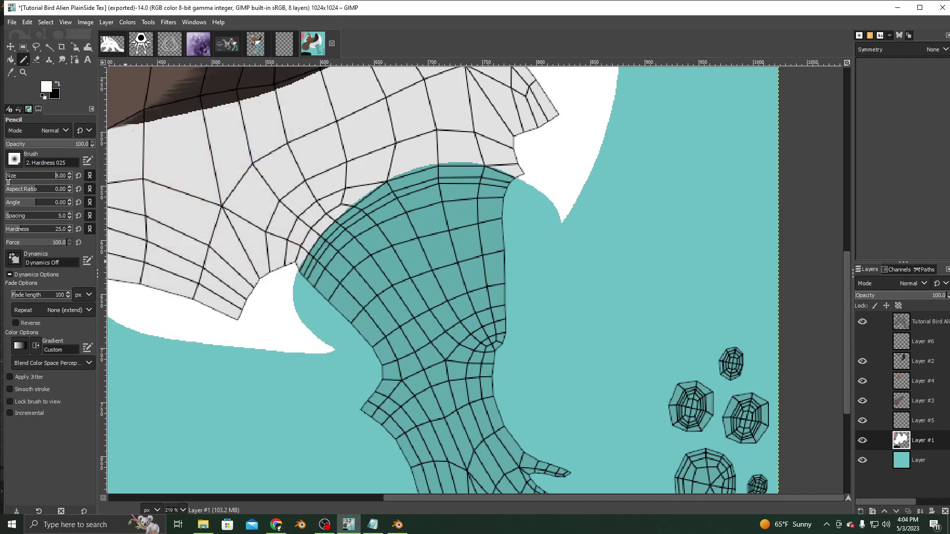
pyautogui.click(516, 173)
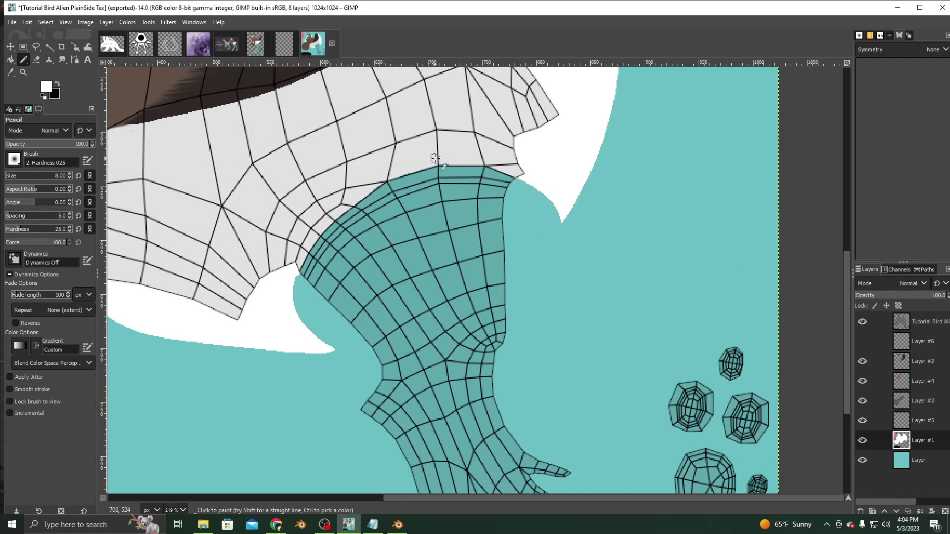
# Step: Smudge the white thigh edge down into the teal leg as feather streaks, using the Bristles 03 brush at size 48
pyautogui.click(62, 60)
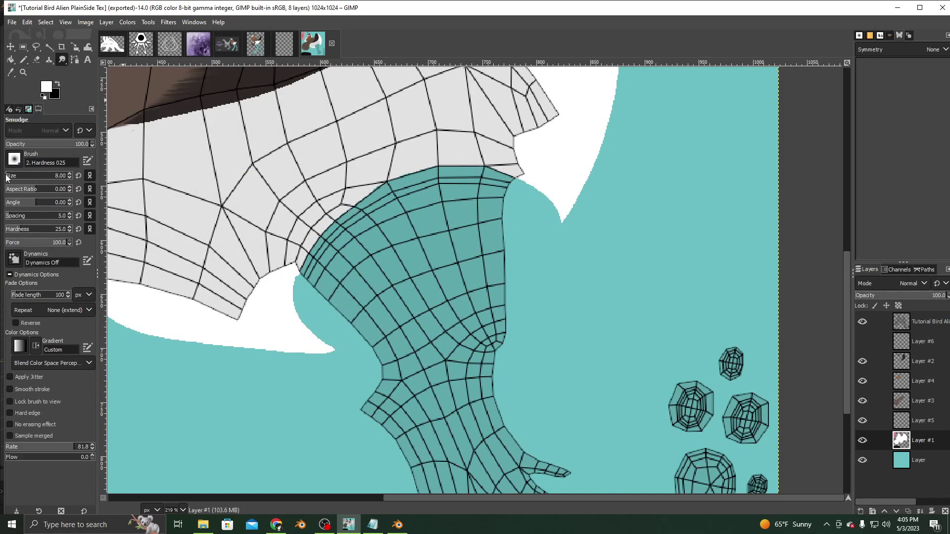
pyautogui.click(14, 159)
pyautogui.click(29, 213)
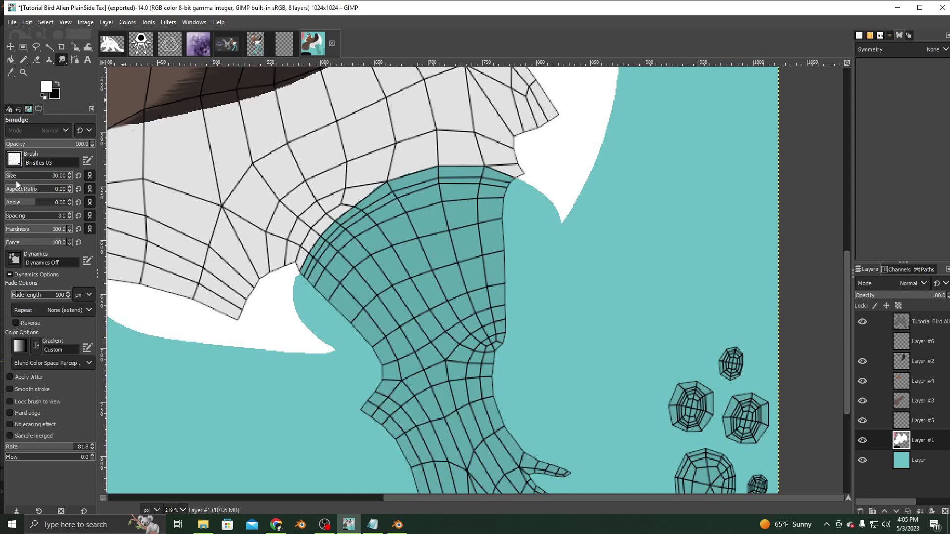
pyautogui.moveTo(346, 233)
pyautogui.mouseDown()
pyautogui.moveTo(309, 223)
pyautogui.moveTo(327, 267)
pyautogui.moveTo(361, 208)
pyautogui.moveTo(411, 188)
pyautogui.mouseUp()
pyautogui.moveTo(427, 266)
pyautogui.mouseDown()
pyautogui.moveTo(436, 233)
pyautogui.moveTo(448, 285)
pyautogui.moveTo(465, 272)
pyautogui.moveTo(490, 167)
pyautogui.moveTo(447, 237)
pyautogui.moveTo(431, 228)
pyautogui.moveTo(418, 260)
pyautogui.mouseUp()
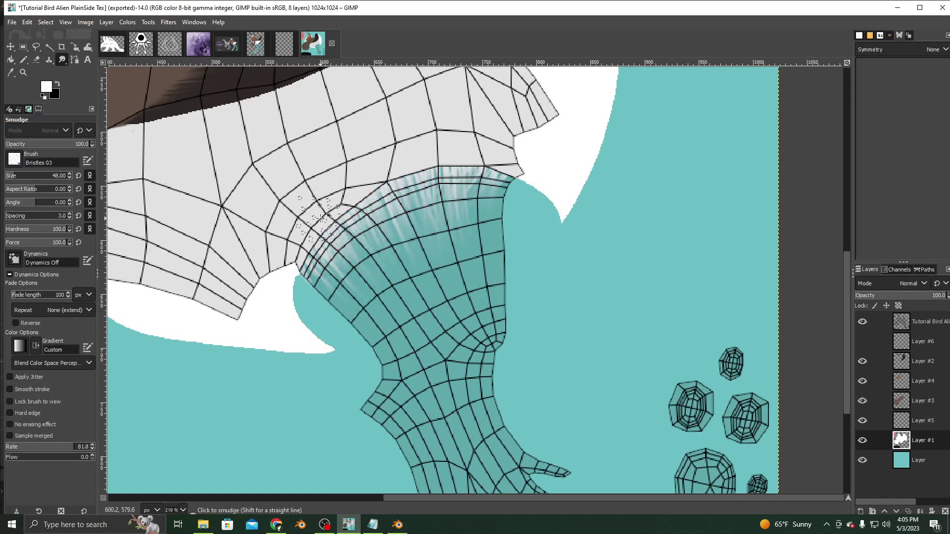
pyautogui.moveTo(309, 245)
pyautogui.mouseDown()
pyautogui.moveTo(316, 250)
pyautogui.moveTo(322, 235)
pyautogui.moveTo(359, 265)
pyautogui.moveTo(355, 192)
pyautogui.moveTo(393, 225)
pyautogui.mouseUp()
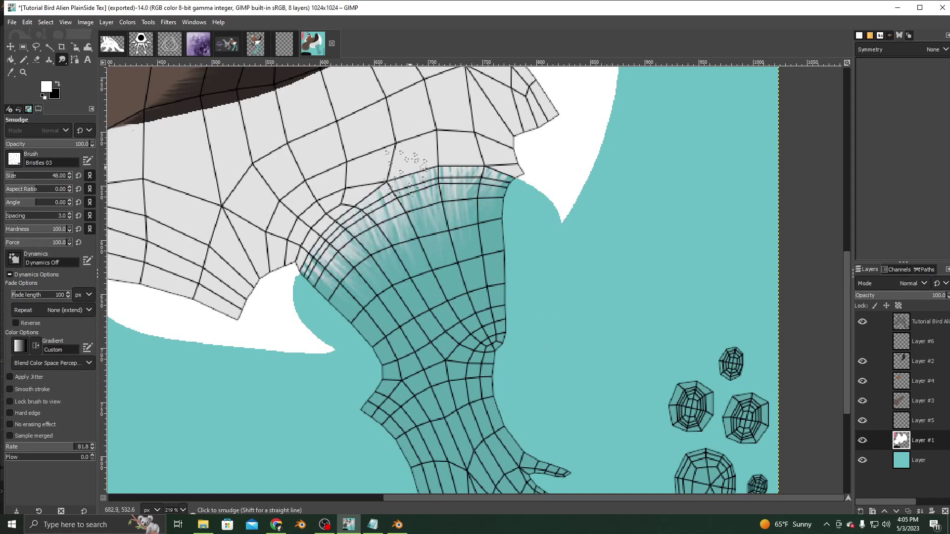
pyautogui.moveTo(436, 166); pyautogui.dragTo(457, 217)
pyautogui.moveTo(487, 153); pyautogui.dragTo(485, 206)
# Step: Hide the UV wireframe layer and export the image over Tutorial Bird Alien PlainSide Tex.png
pyautogui.click(23, 72)
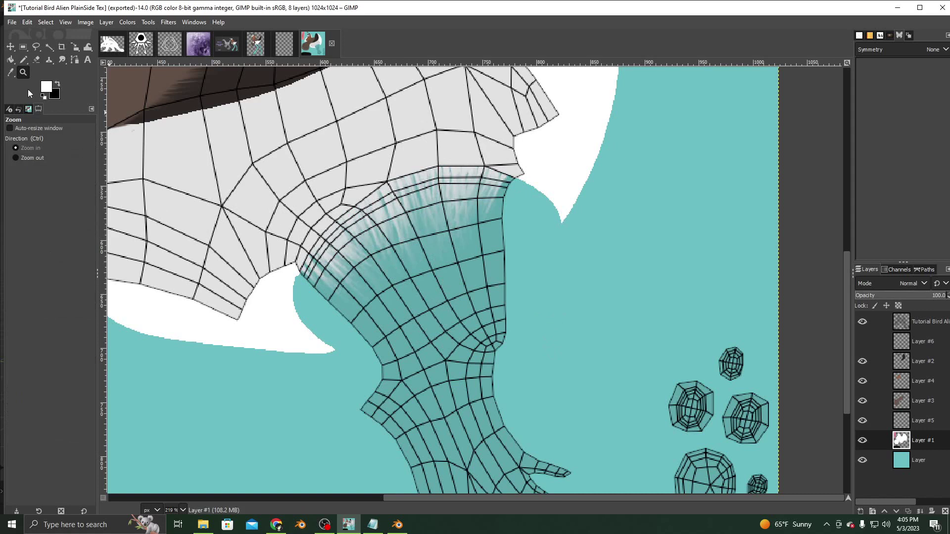
pyautogui.click(29, 157)
pyautogui.click(381, 258)
pyautogui.click(380, 258)
pyautogui.scroll(5, 478, 375)
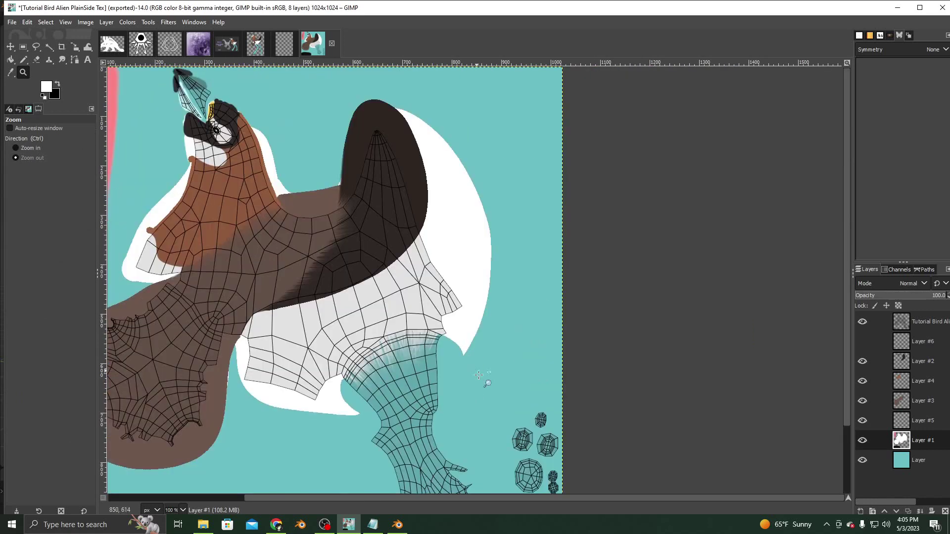
pyautogui.keyDown('shift'); pyautogui.hscroll(-6, 493, 490); pyautogui.keyUp('shift')
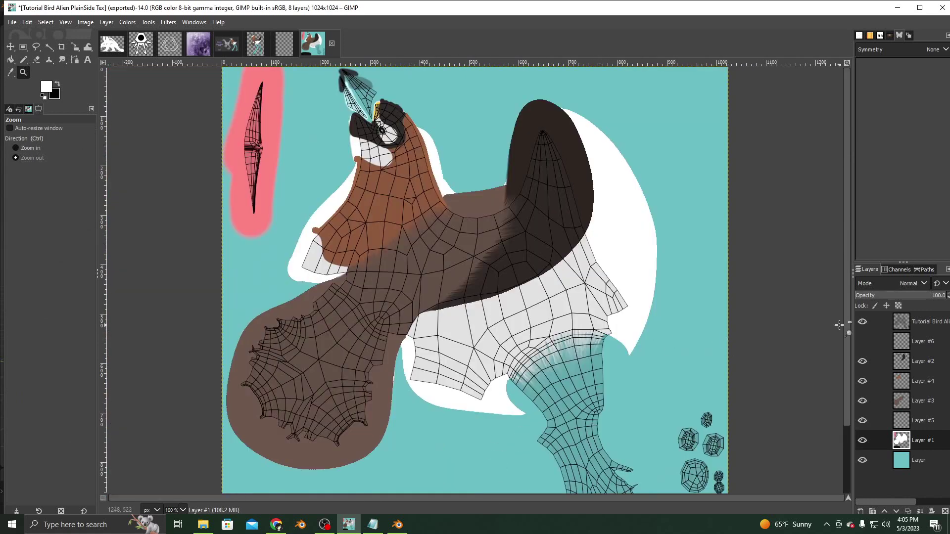
pyautogui.click(862, 322)
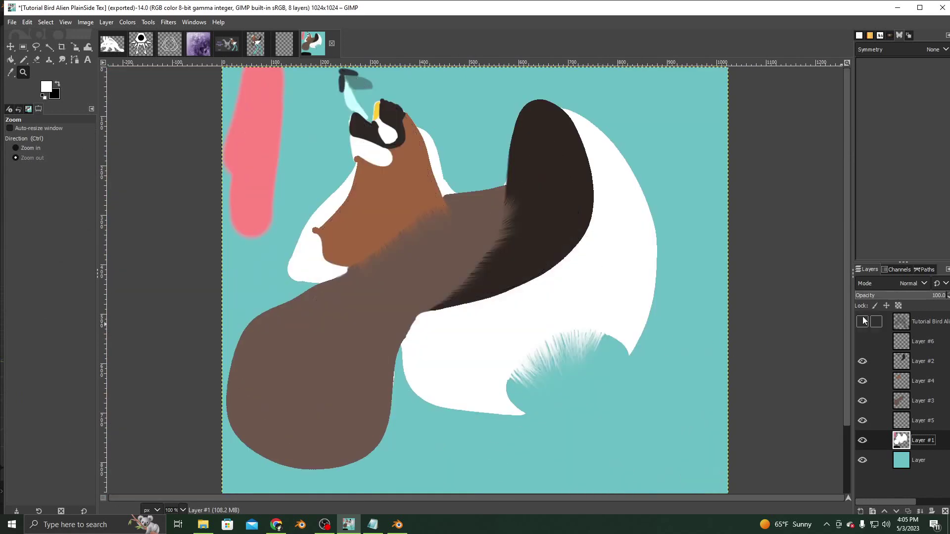
pyautogui.click(12, 22)
pyautogui.click(68, 177)
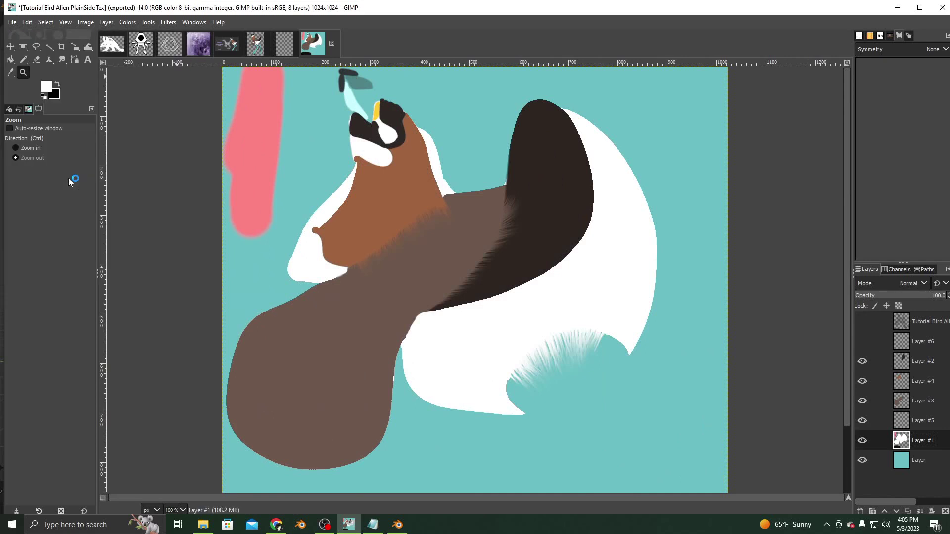
# Step: Touch up the head in the sampled dark face color with a size 16 Hardness 050 pencil, and re-export Tutorial Bird Alien PlainSide Tex.png
pyautogui.click(862, 341)
pyautogui.press('o')
pyautogui.click(352, 130)
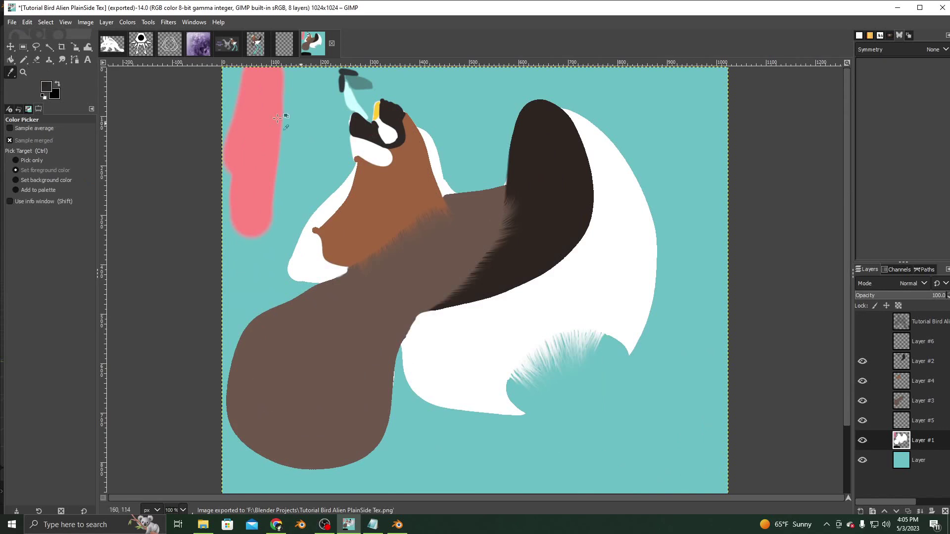
pyautogui.press('n')
pyautogui.click(14, 158)
pyautogui.click(16, 175)
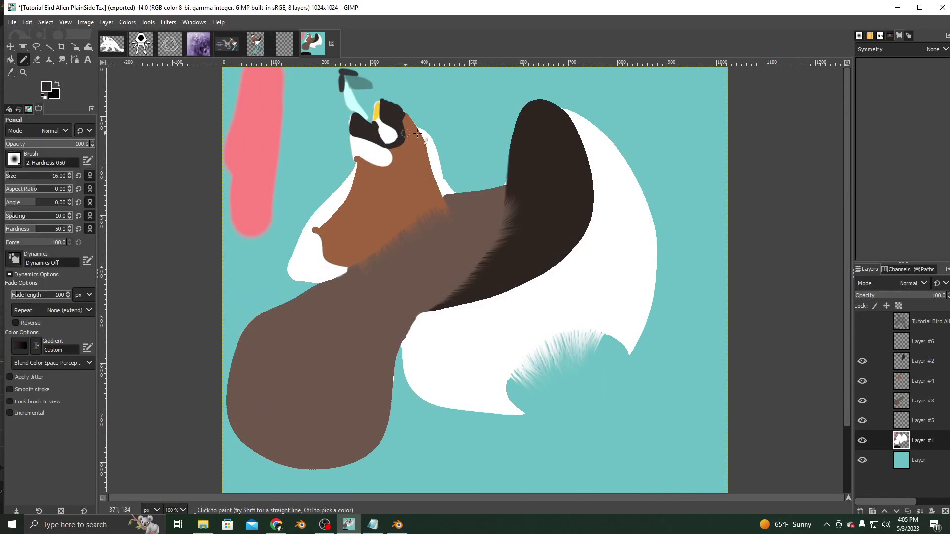
pyautogui.click(11, 21)
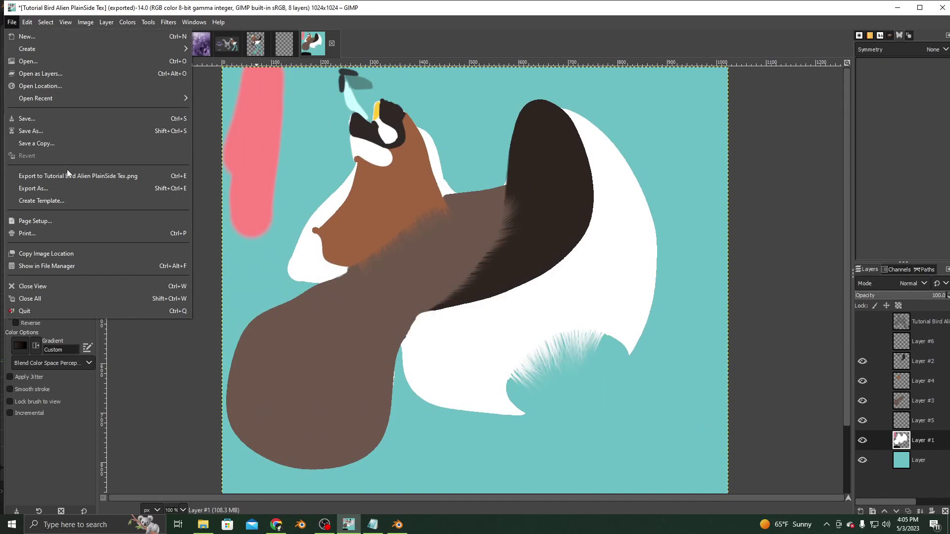
pyautogui.click(188, 176)
# Step: Show the scar on Layer #6 and export the image to Blender Projects, replacing Tutorial Bird Alien ScarSide Tex.png
pyautogui.click(863, 341)
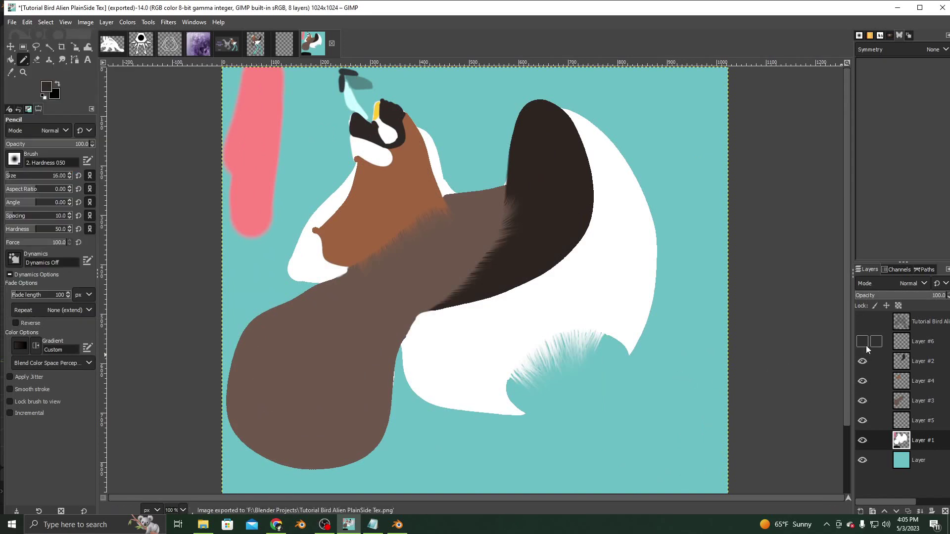
pyautogui.click(12, 22)
pyautogui.click(52, 186)
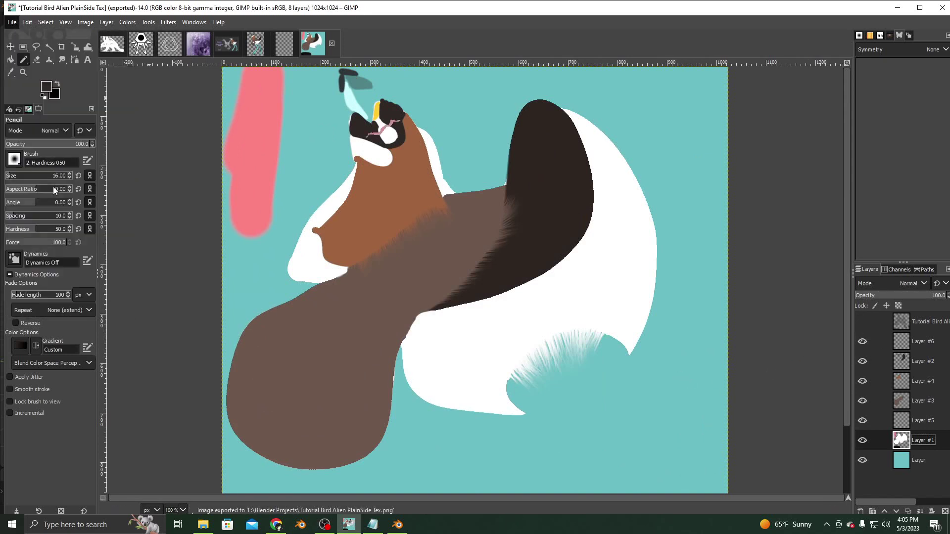
pyautogui.moveTo(609, 213); pyautogui.dragTo(614, 369)
pyautogui.click(360, 326)
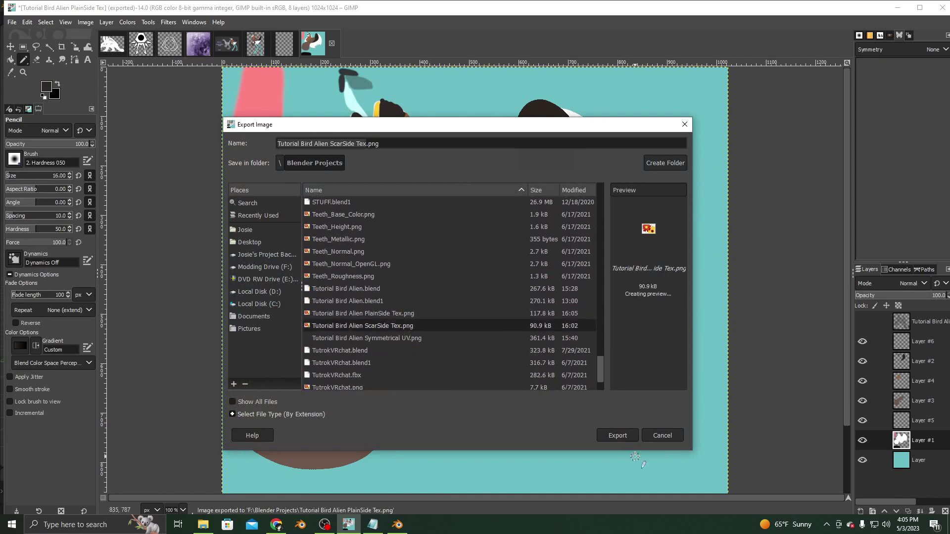
pyautogui.click(618, 436)
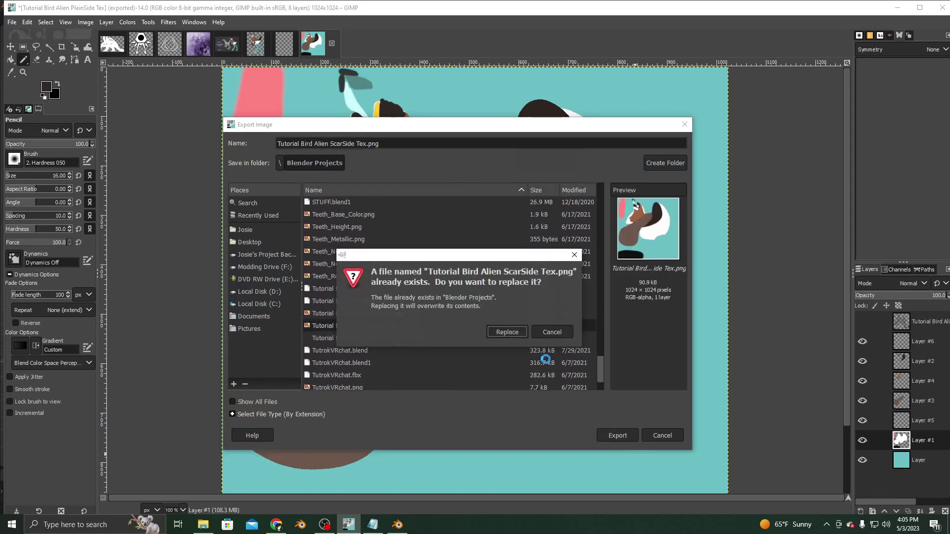
pyautogui.click(506, 332)
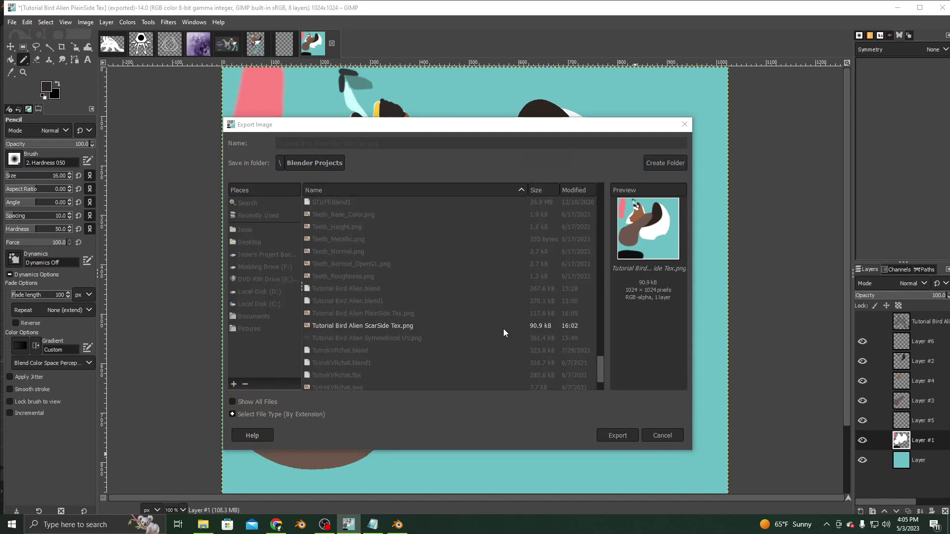
pyautogui.click(477, 384)
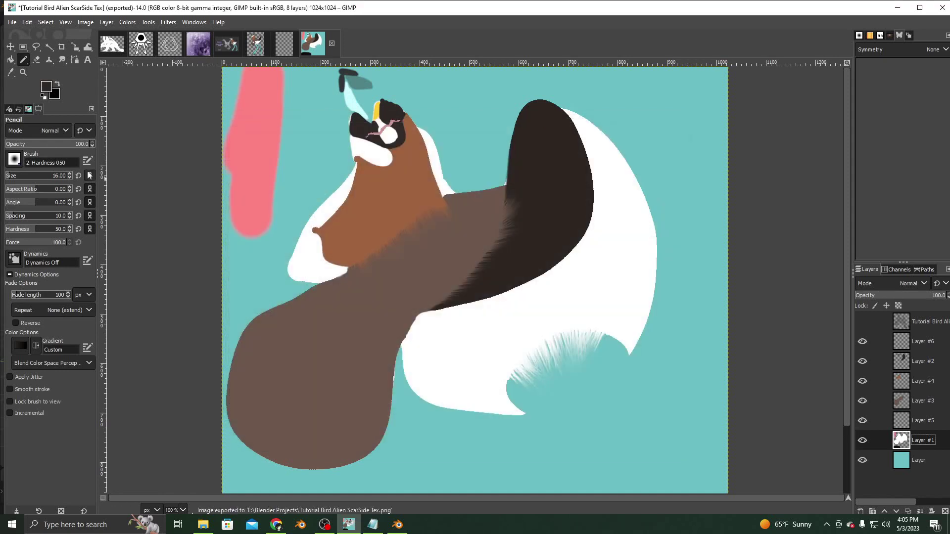
pyautogui.click(23, 72)
pyautogui.click(355, 233)
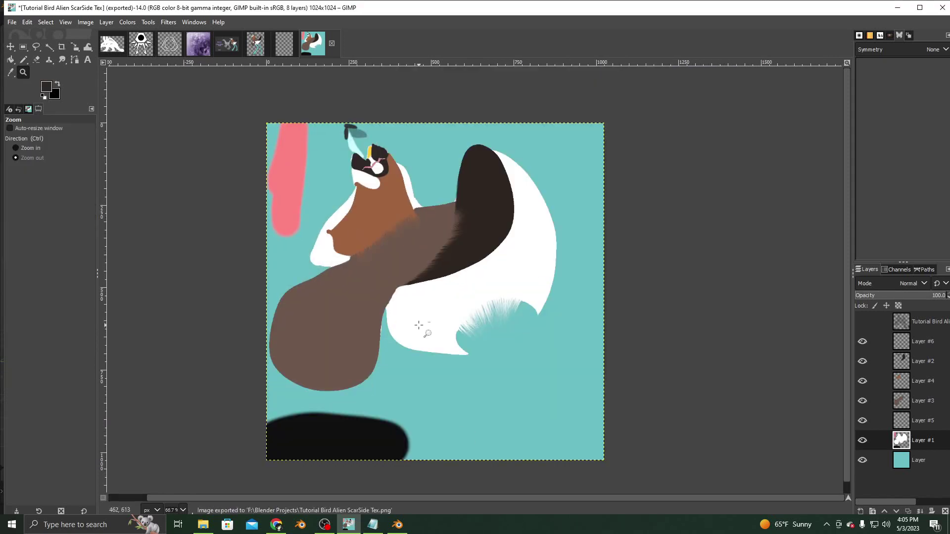
# Step: Switch to Blender and reload Tutorial Bird Alien ScarSide Tex.png as the Left Side material's base color image
pyautogui.click(398, 525)
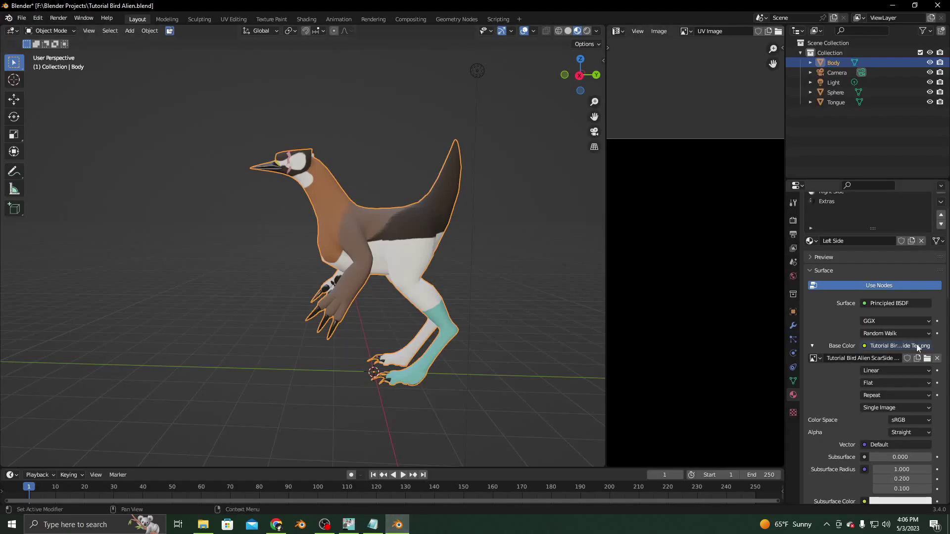
pyautogui.click(927, 359)
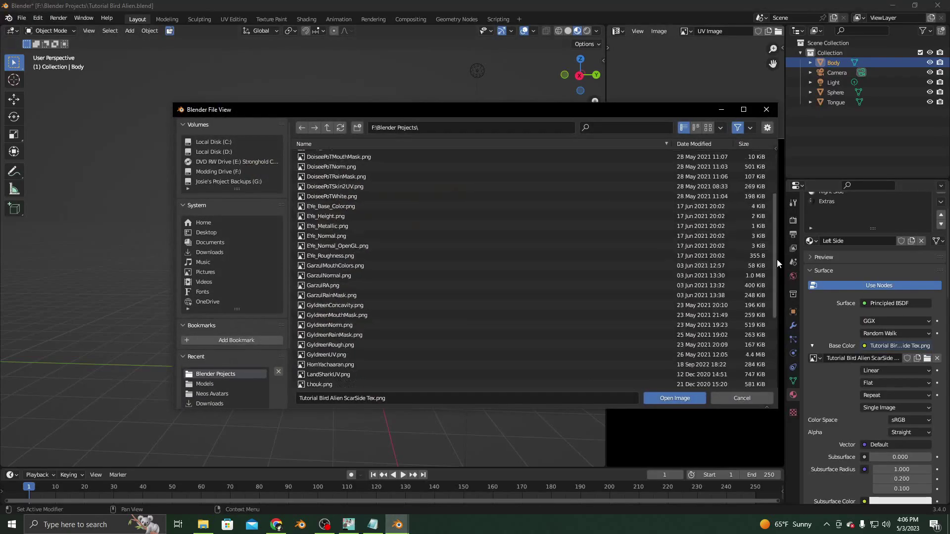
pyautogui.moveTo(777, 259); pyautogui.dragTo(783, 366)
pyautogui.doubleClick(371, 367)
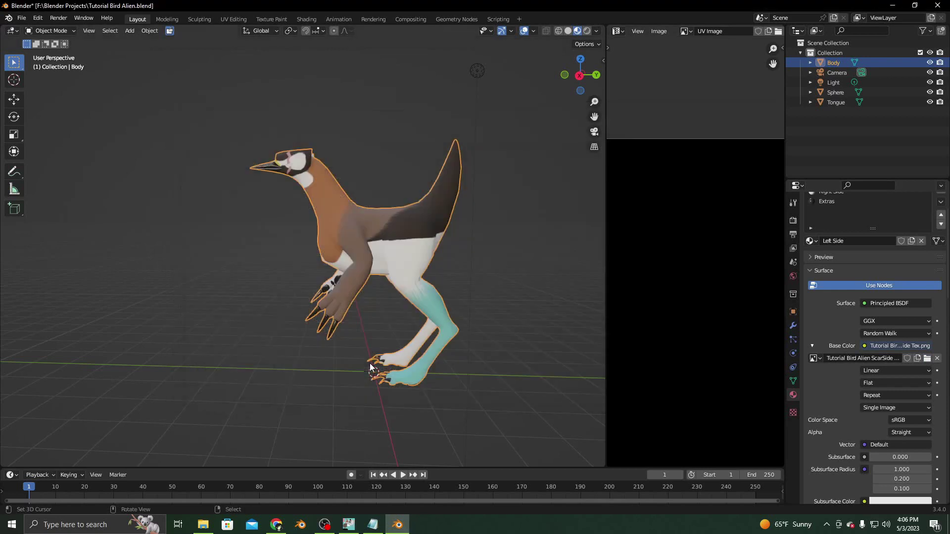
# Step: Examine the updated scar-side texture on the bird's legs, neck and head from several angles
pyautogui.scroll(3, 376, 361)
pyautogui.moveTo(410, 342); pyautogui.dragTo(447, 353, button='middle')
pyautogui.scroll(-4, 304, 330)
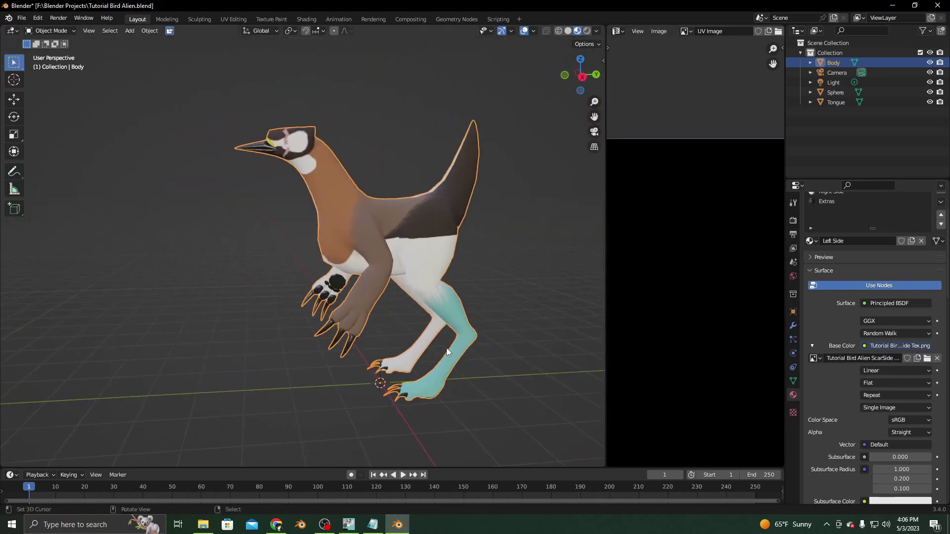
pyautogui.scroll(4, 420, 312)
pyautogui.scroll(-2, 386, 250)
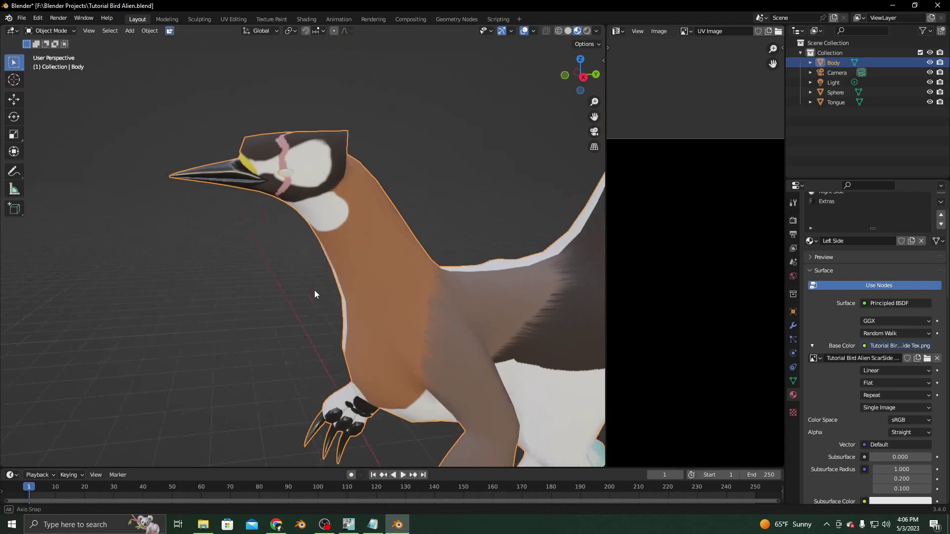
pyautogui.moveTo(314, 292); pyautogui.dragTo(342, 297, button='middle')
pyautogui.scroll(2, 842, 218)
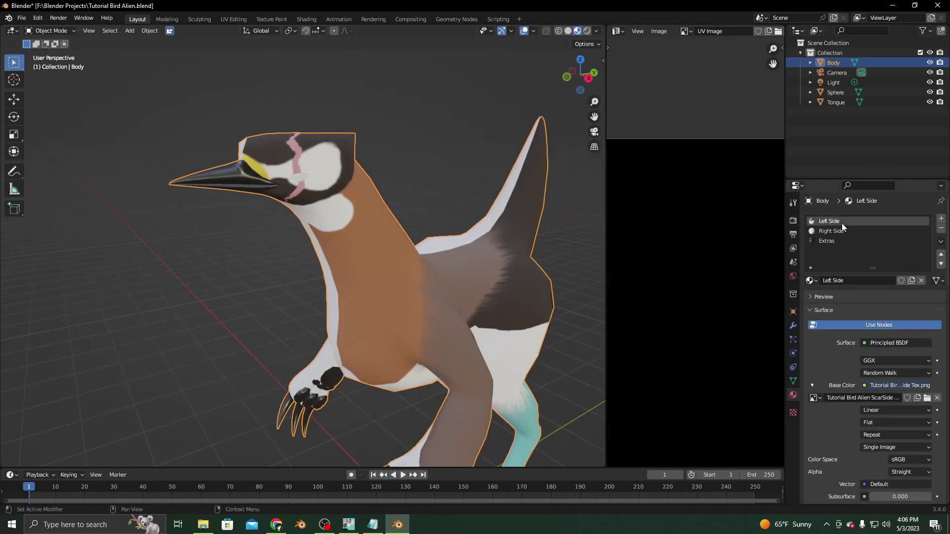
# Step: Select the body's Right Side material and connect an Image Texture to its Base Color
pyautogui.click(840, 232)
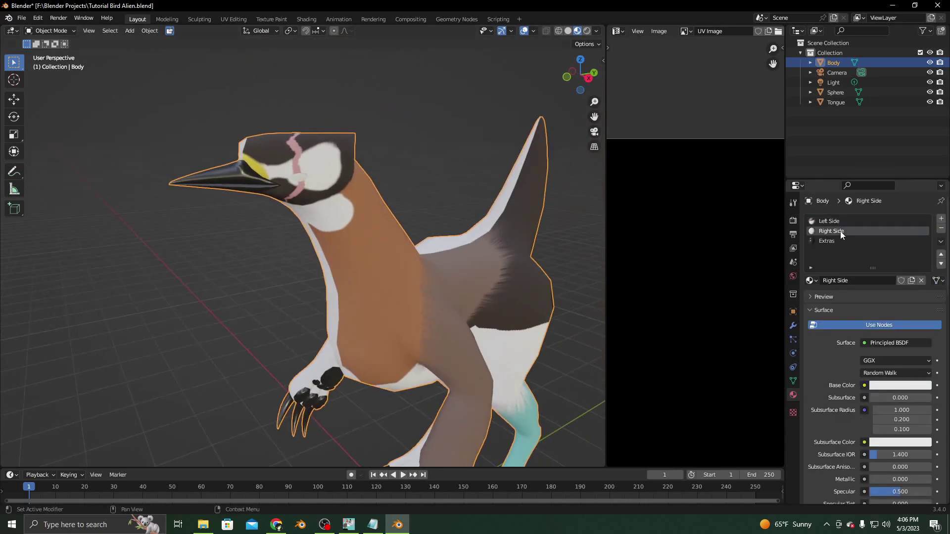
pyautogui.click(864, 387)
pyautogui.click(864, 387)
pyautogui.click(656, 299)
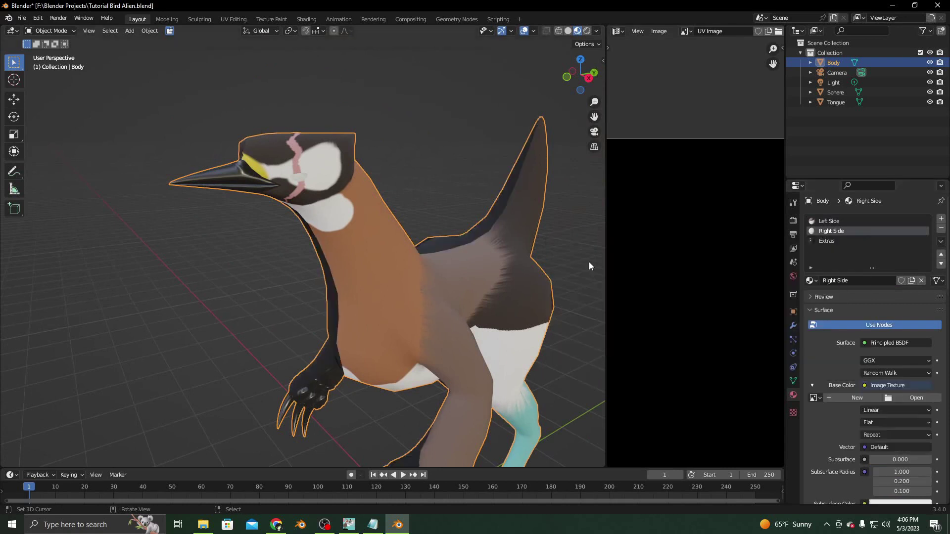
# Step: Load Tutorial Bird Alien PlainSide Tex.png as the Right Side material's base color image and view the result on both sides
pyautogui.click(914, 398)
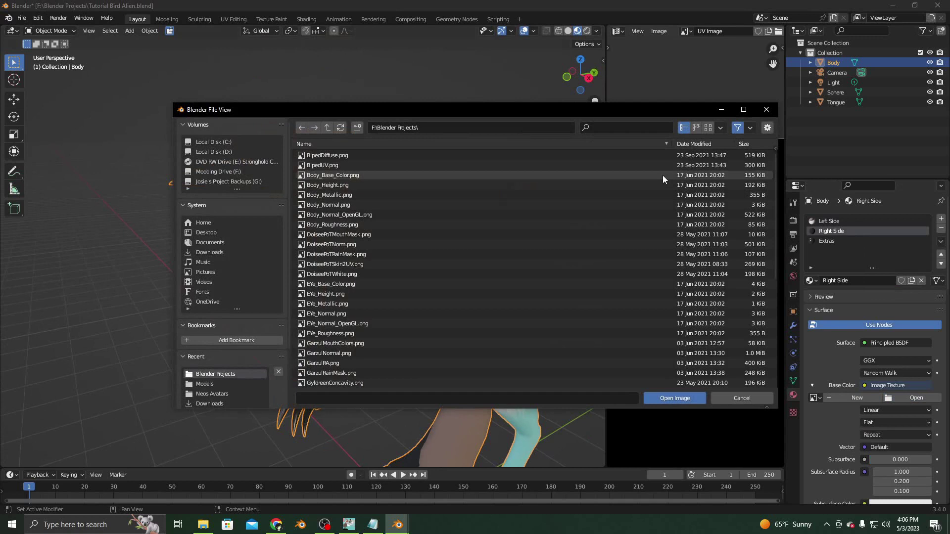
pyautogui.moveTo(775, 235); pyautogui.dragTo(769, 369)
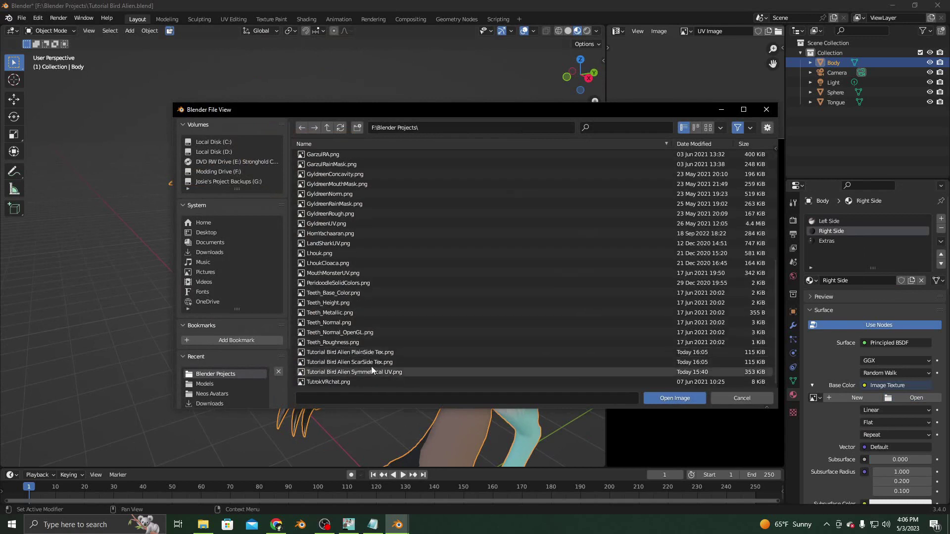
pyautogui.click(368, 352)
pyautogui.click(664, 399)
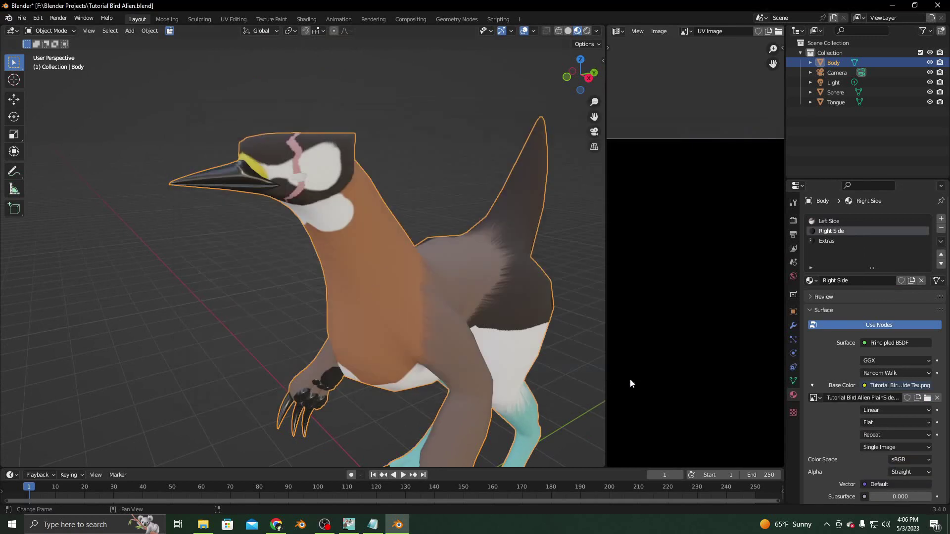
pyautogui.moveTo(177, 248); pyautogui.dragTo(356, 239, button='middle')
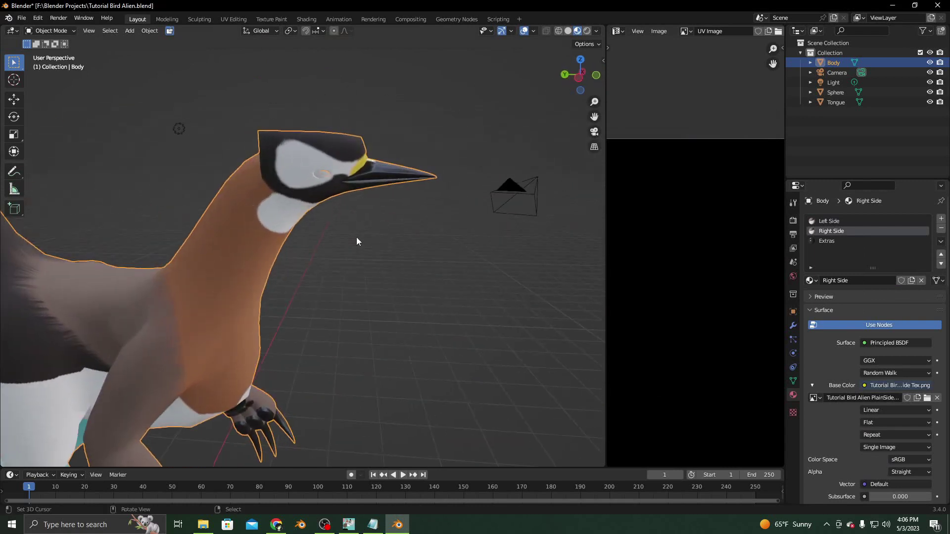
pyautogui.scroll(-4, 356, 240)
pyautogui.moveTo(289, 274); pyautogui.dragTo(383, 325, button='middle')
pyautogui.scroll(3, 427, 325)
pyautogui.scroll(-3, 427, 326)
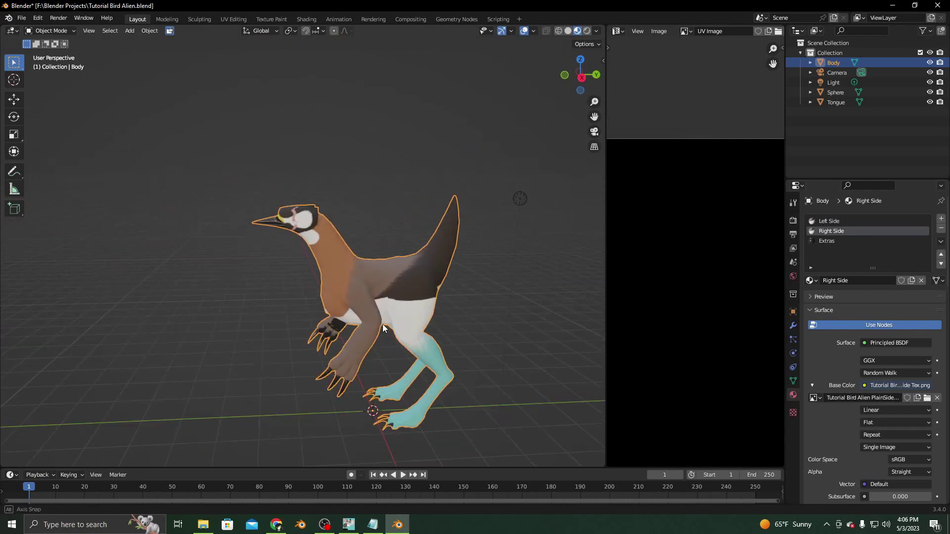
# Step: Give the Extras material an Image Texture base color using Tutorial Bird Alien PlainSide Tex.png, and save the file
pyautogui.click(835, 241)
pyautogui.click(865, 386)
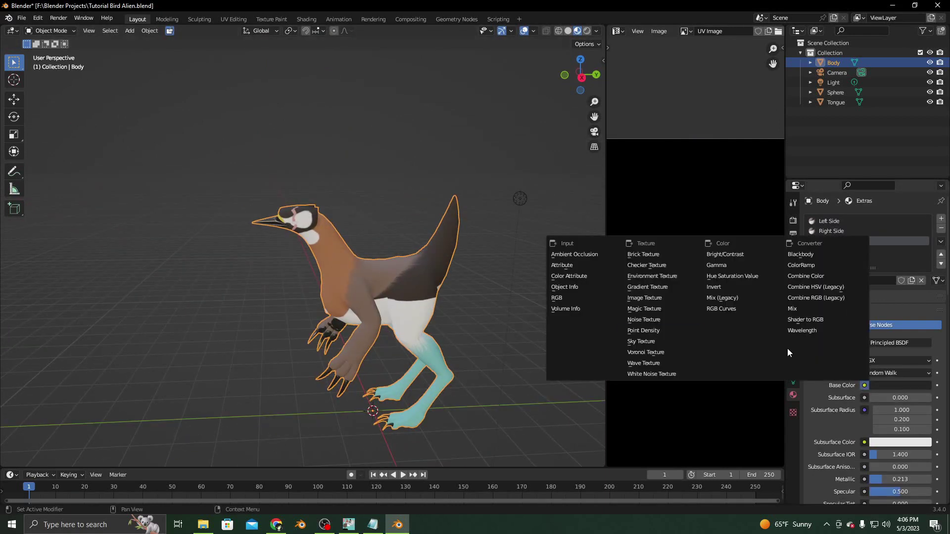
pyautogui.click(640, 297)
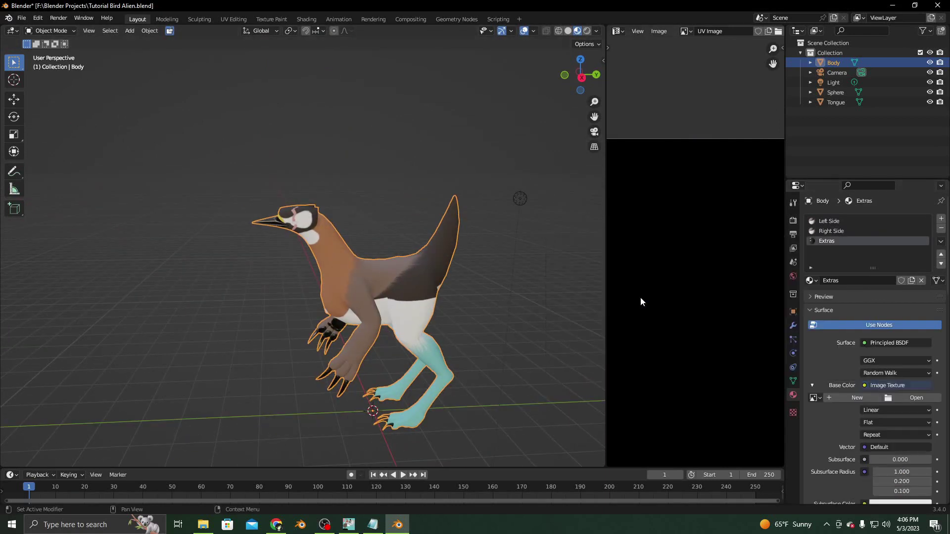
pyautogui.click(821, 399)
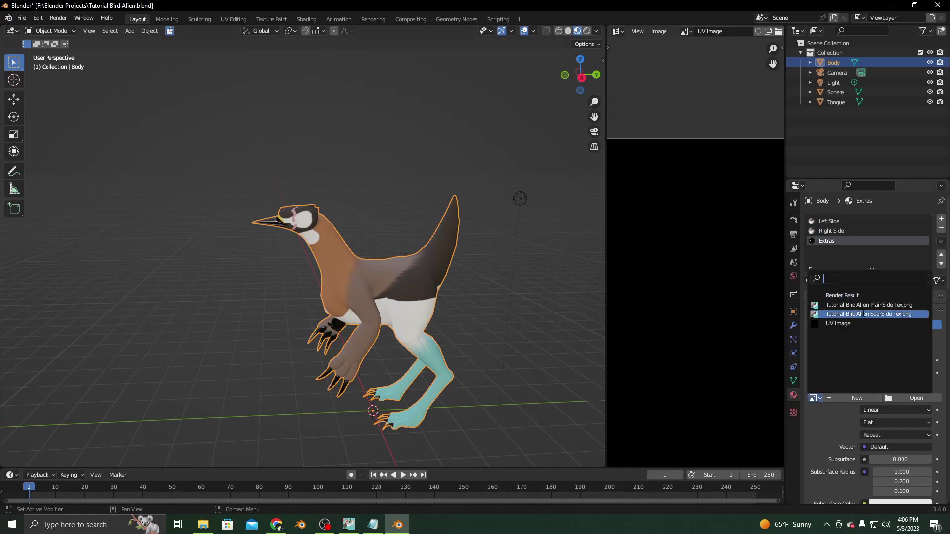
pyautogui.click(863, 305)
pyautogui.scroll(5, 346, 272)
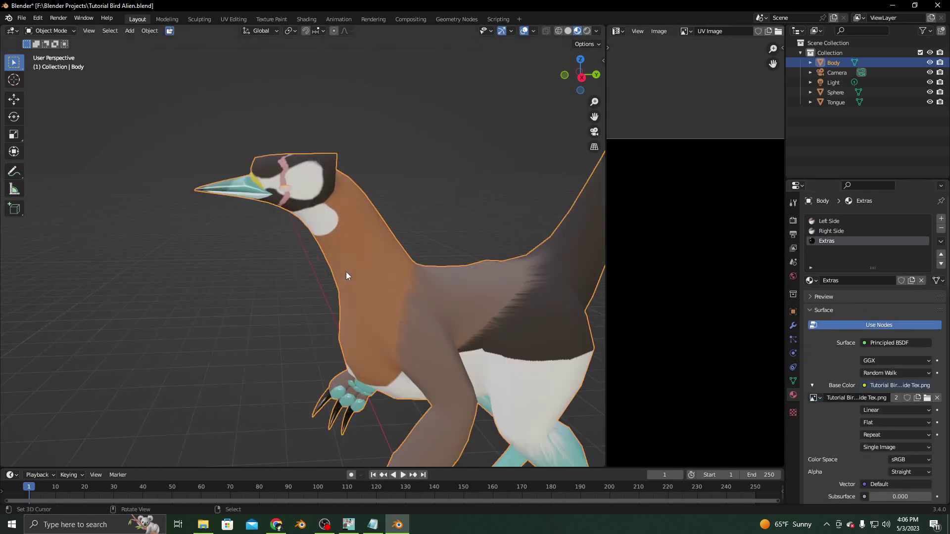
pyautogui.moveTo(301, 272); pyautogui.dragTo(384, 283, button='middle')
pyautogui.scroll(-5, 511, 293)
pyautogui.scroll(-3, 414, 318)
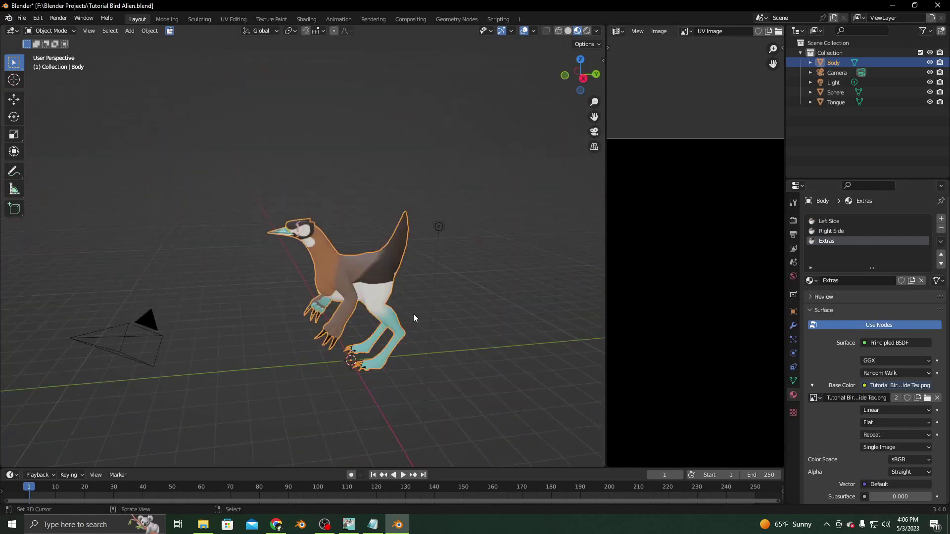
pyautogui.click(19, 17)
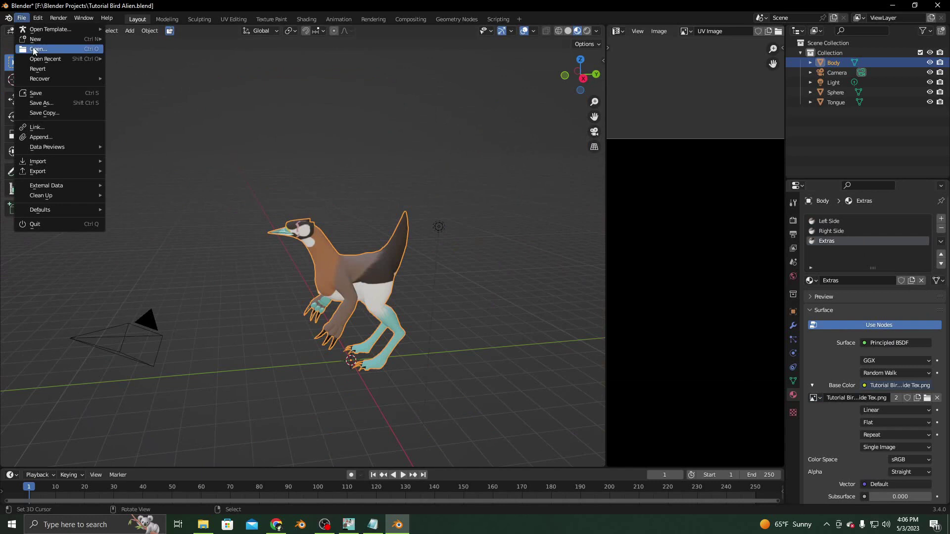
pyautogui.click(44, 94)
# Step: Select the tongue inside the beak and shade it smooth
pyautogui.scroll(10, 307, 182)
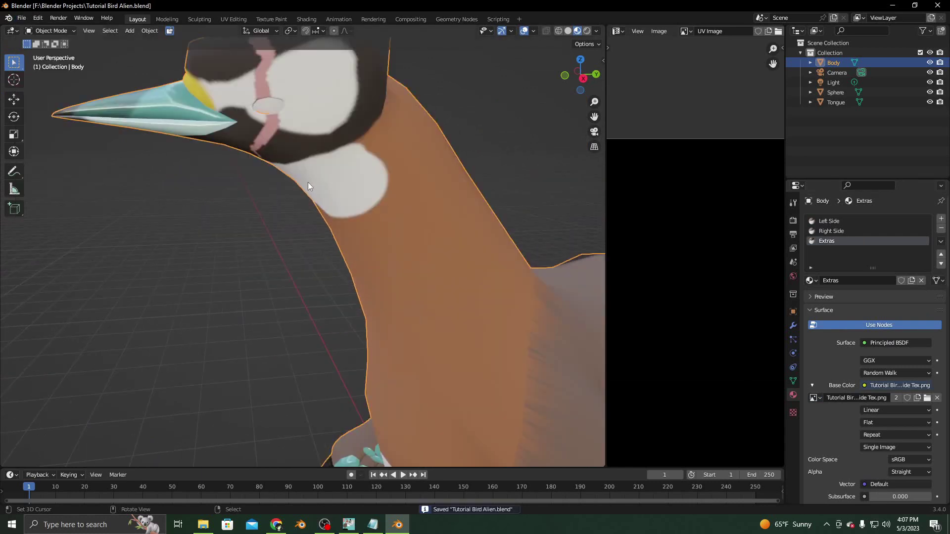
pyautogui.moveTo(355, 274); pyautogui.dragTo(348, 271, button='middle')
pyautogui.click(345, 205)
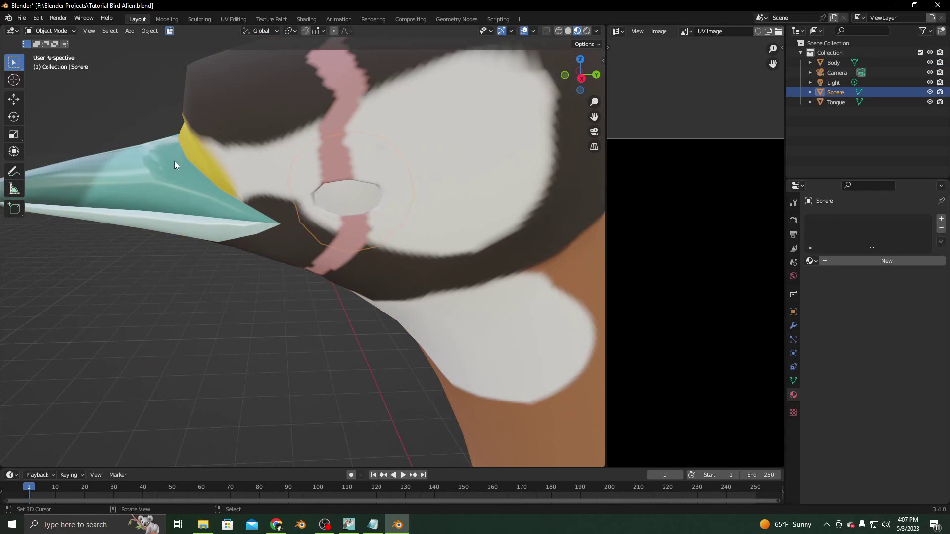
pyautogui.moveTo(174, 162); pyautogui.dragTo(370, 241, button='middle')
pyautogui.scroll(5, 369, 236)
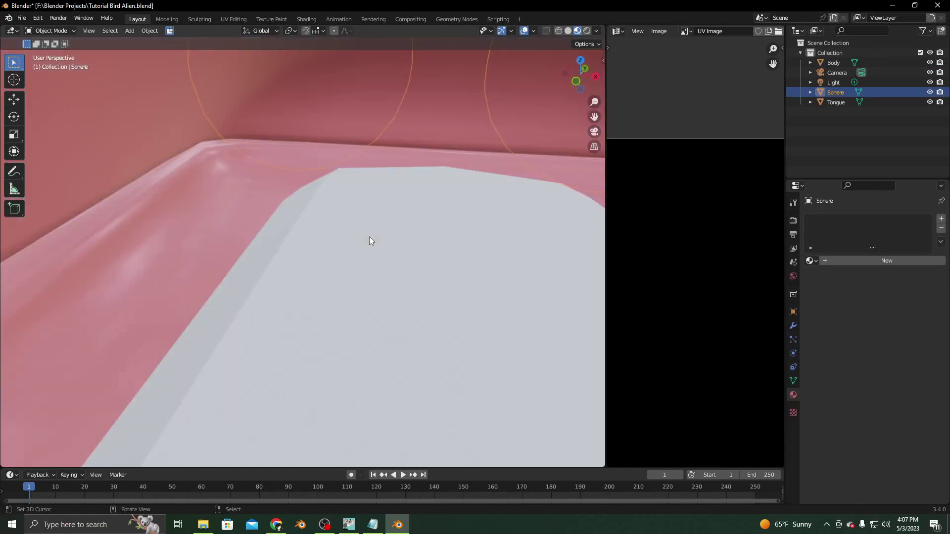
pyautogui.click(369, 236)
pyautogui.click(145, 31)
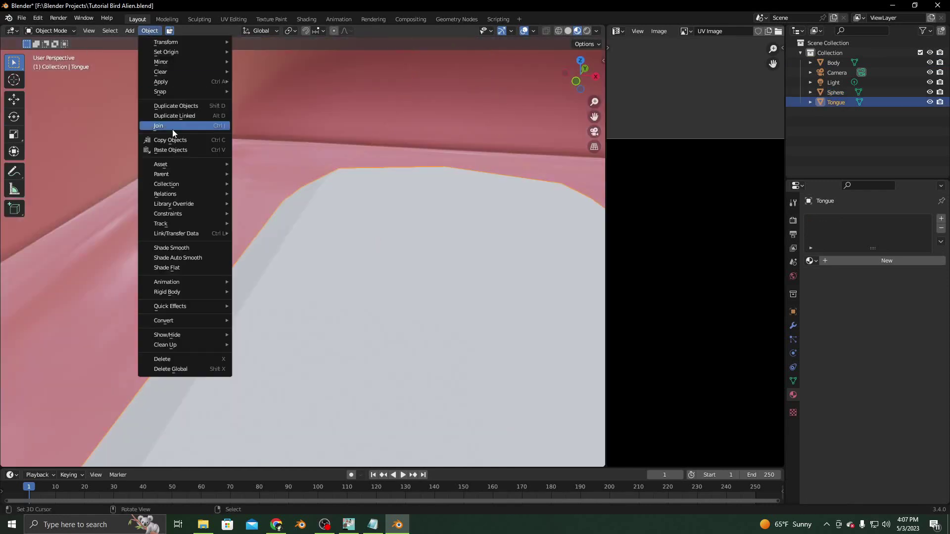
pyautogui.click(190, 248)
pyautogui.scroll(-5, 325, 246)
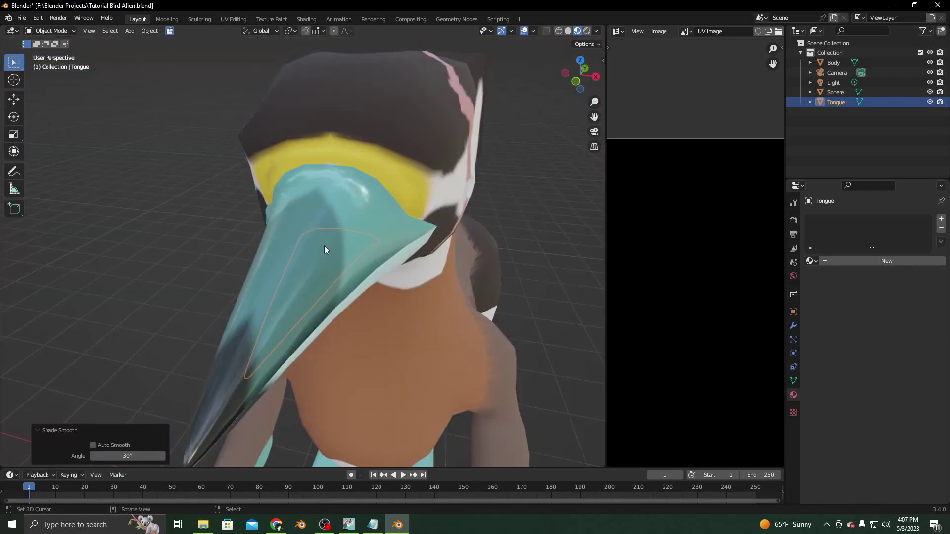
# Step: Put the eye sphere in Edit Mode beside a widened UV editor, and show the viewport in wireframe
pyautogui.moveTo(324, 245); pyautogui.dragTo(226, 224, button='middle')
pyautogui.click(367, 200)
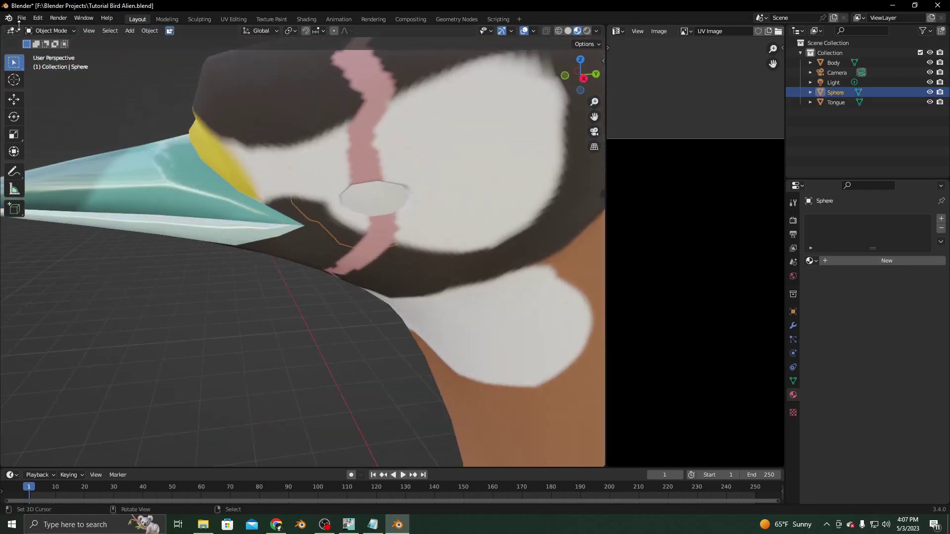
pyautogui.click(45, 31)
pyautogui.click(47, 53)
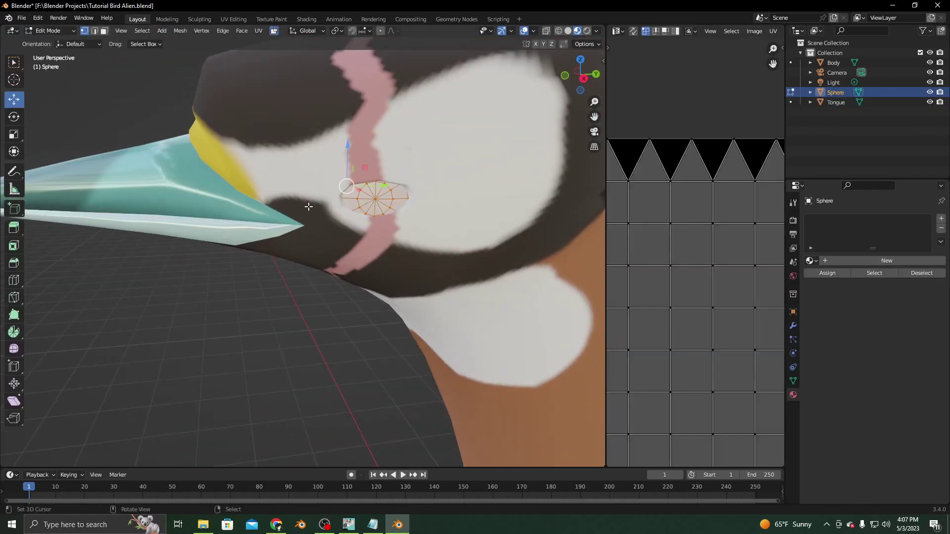
pyautogui.scroll(-6, 711, 307)
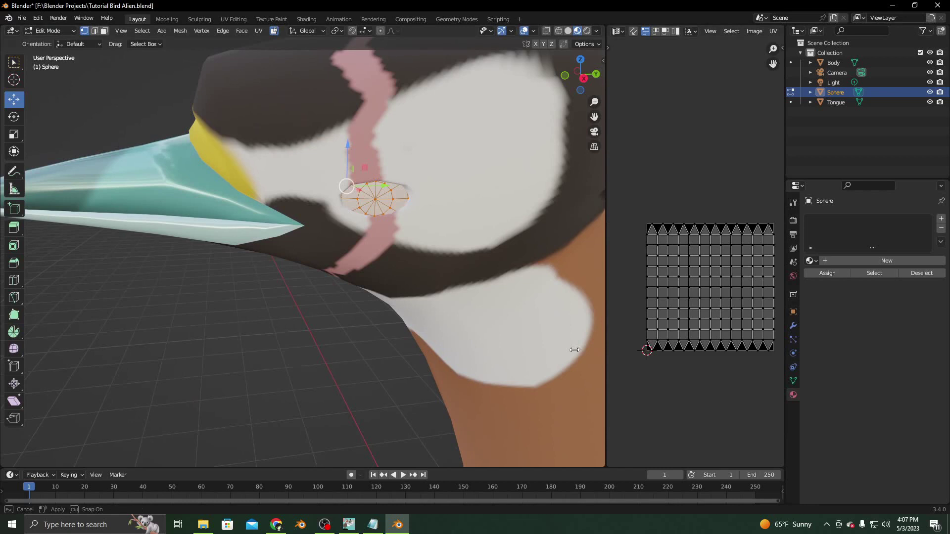
pyautogui.moveTo(605, 354); pyautogui.dragTo(477, 349)
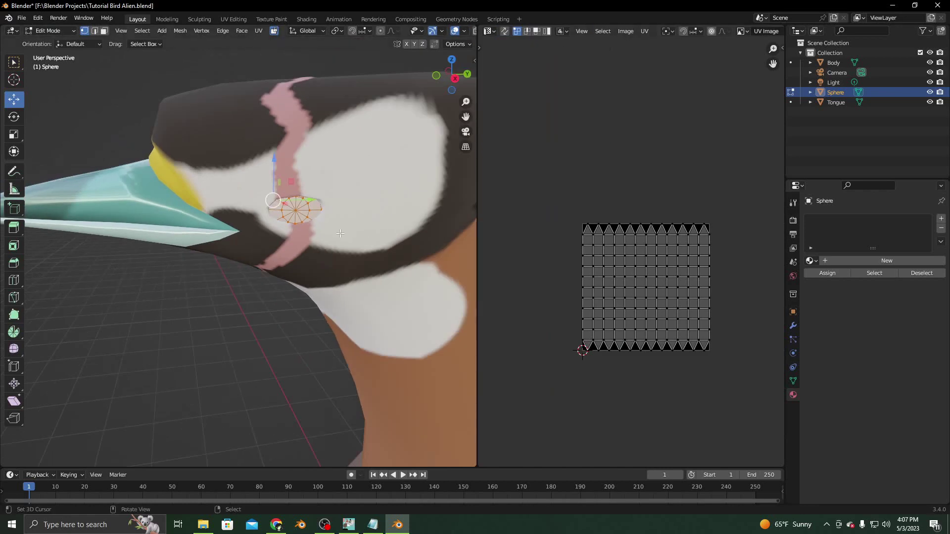
pyautogui.rightClick(297, 214)
pyautogui.press('KP_Decimal')
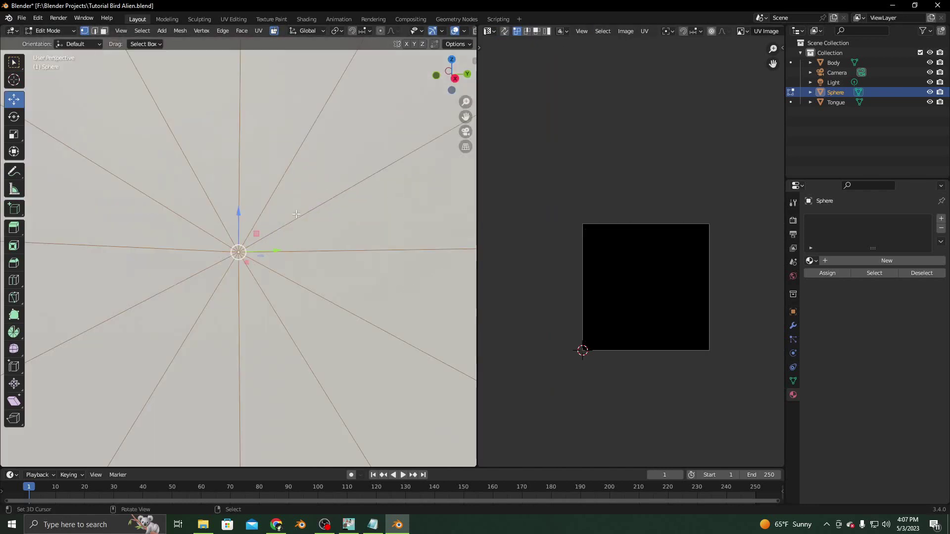
pyautogui.scroll(-8, 244, 274)
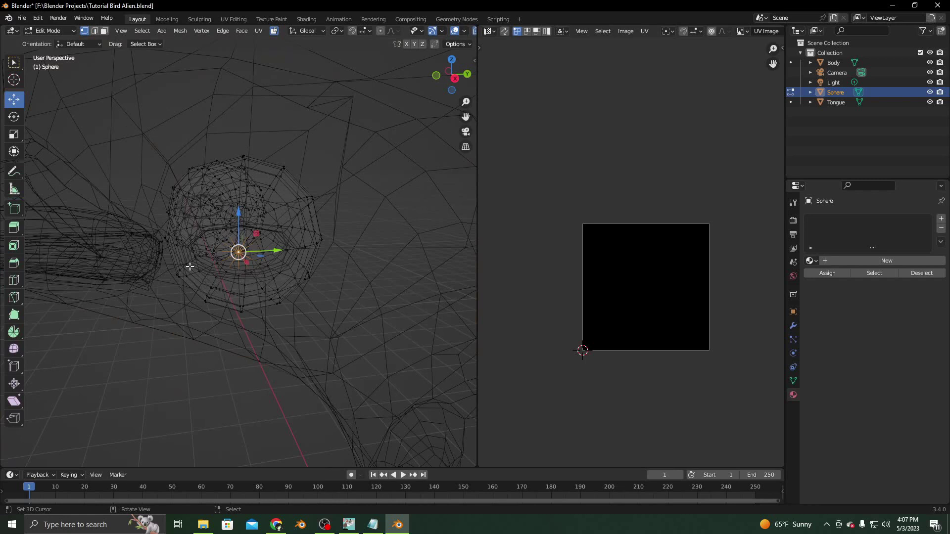
pyautogui.moveTo(189, 267); pyautogui.dragTo(233, 224, button='middle')
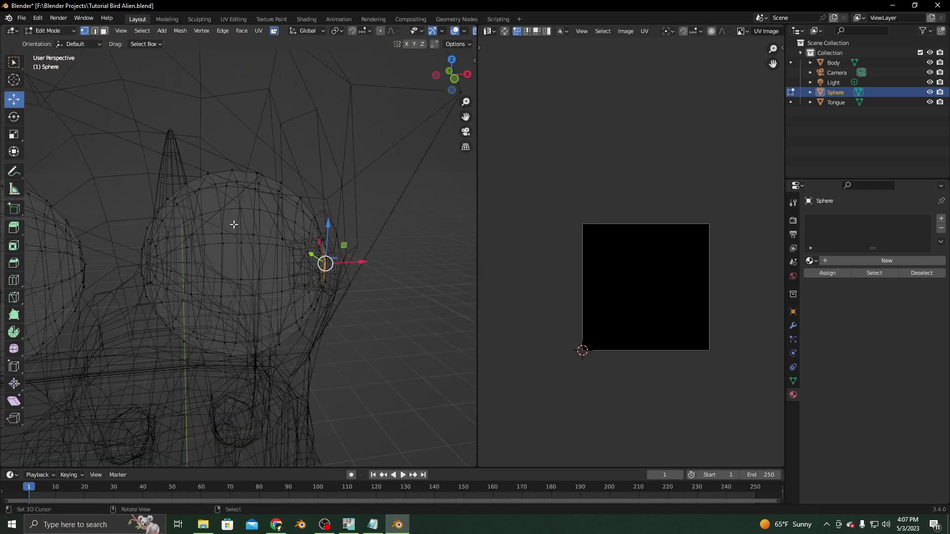
# Step: Select the edge loop encircling the outward-facing front of one eyeball and mark it as a seam
pyautogui.rightClick(225, 185)
pyautogui.moveTo(226, 185); pyautogui.dragTo(180, 195, button='middle')
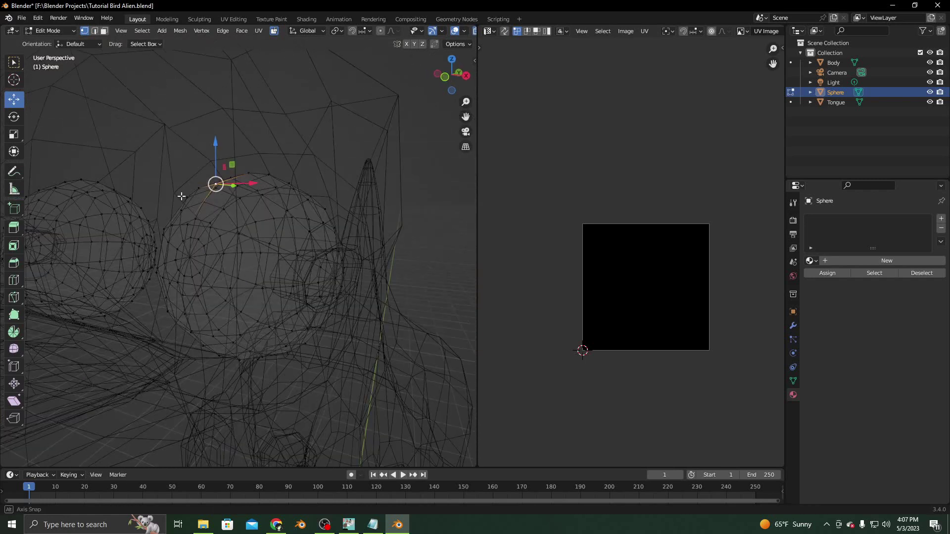
pyautogui.moveTo(276, 220)
pyautogui.mouseDown(button='middle')
pyautogui.moveTo(265, 203)
pyautogui.moveTo(261, 230)
pyautogui.mouseUp(button='middle')
pyautogui.rightClick(261, 200)
pyautogui.keyDown('shift'); pyautogui.rightClick(262, 230); pyautogui.keyUp('shift')
pyautogui.keyDown('shift'); pyautogui.rightClick(250, 274); pyautogui.keyUp('shift')
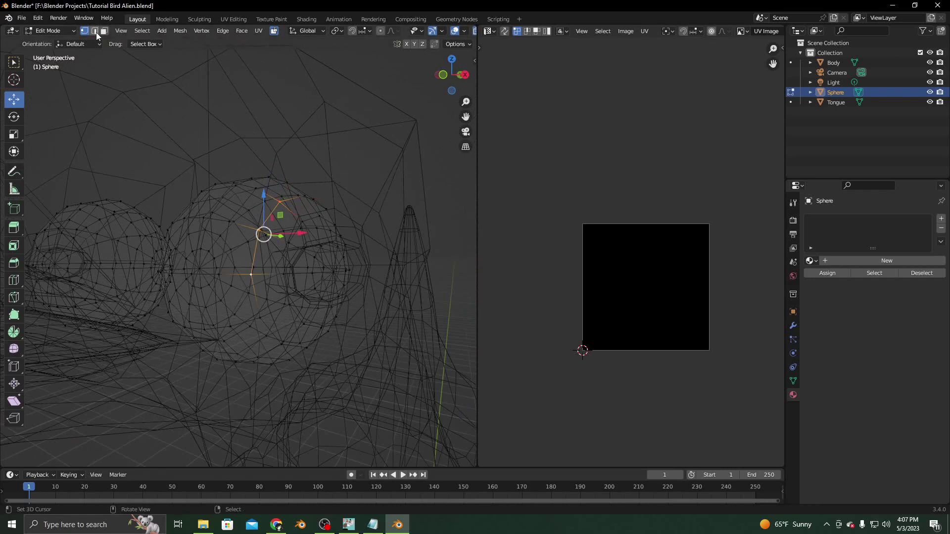
pyautogui.click(142, 30)
pyautogui.moveTo(180, 192)
pyautogui.click(251, 188)
pyautogui.moveTo(250, 188); pyautogui.dragTo(295, 170, button='middle')
pyautogui.hotkey('ctrl', 'e')
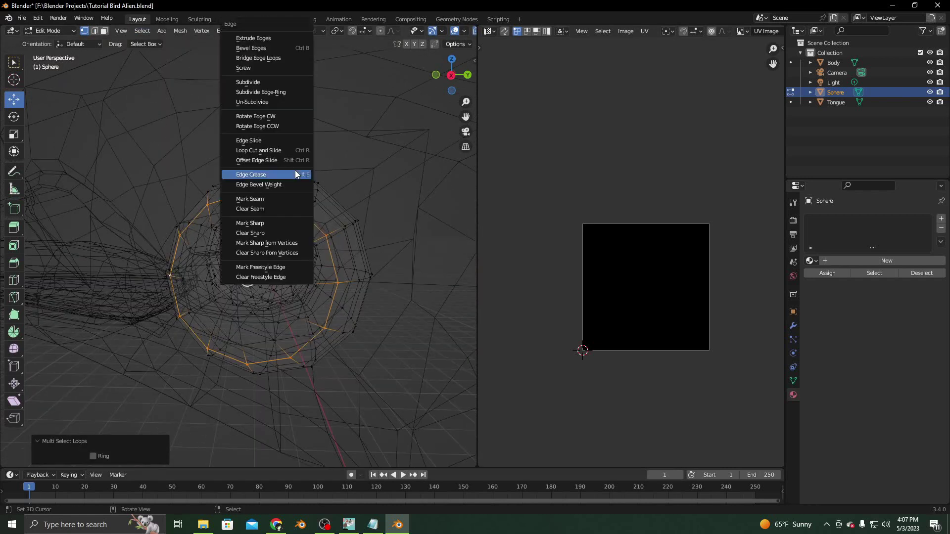
pyautogui.click(265, 199)
# Step: Select all linked geometry of the other, unseamed eyeball and delete its vertices
pyautogui.moveTo(265, 200); pyautogui.dragTo(148, 207, button='middle')
pyautogui.rightClick(118, 213)
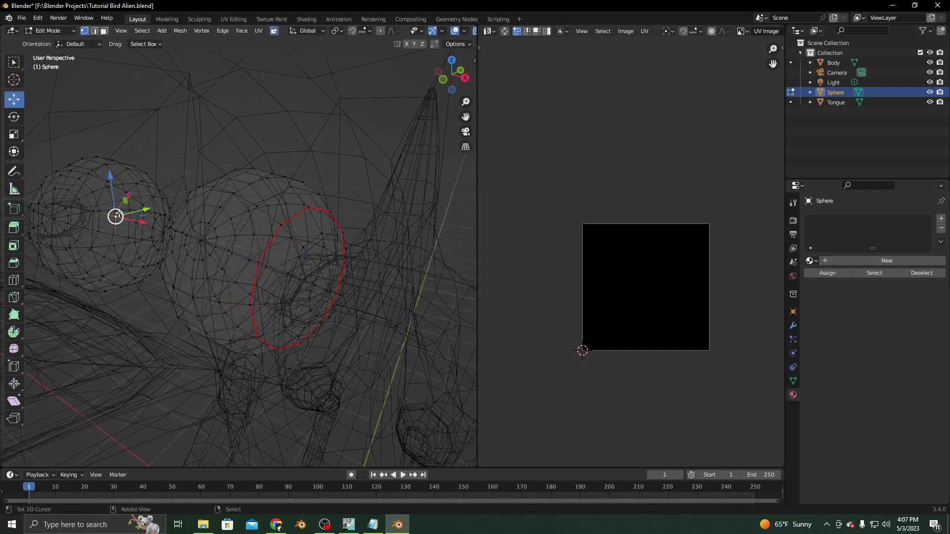
pyautogui.hotkey('ctrl', 'l')
pyautogui.press('x')
pyautogui.click(118, 213)
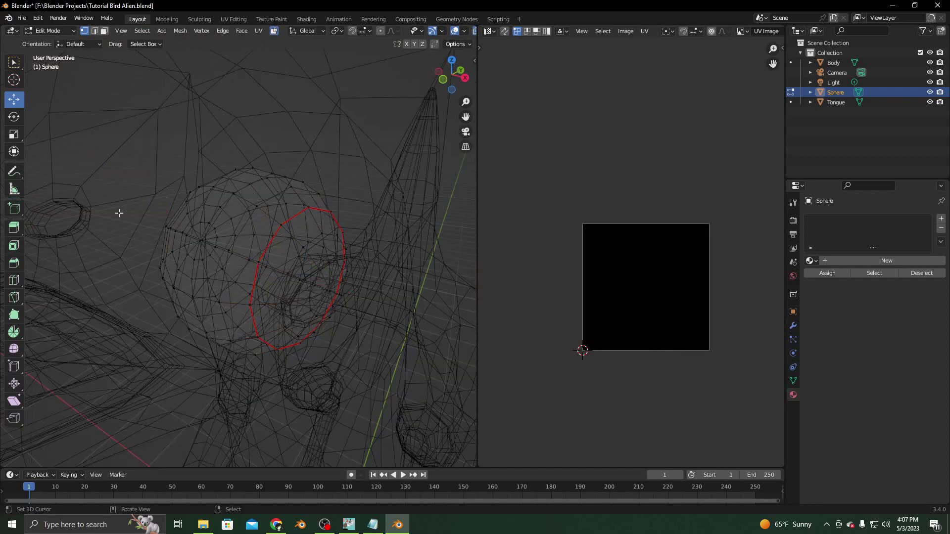
# Step: Select the whole remaining eyeball and unwrap it along the marked seam
pyautogui.press('a')
pyautogui.press('u')
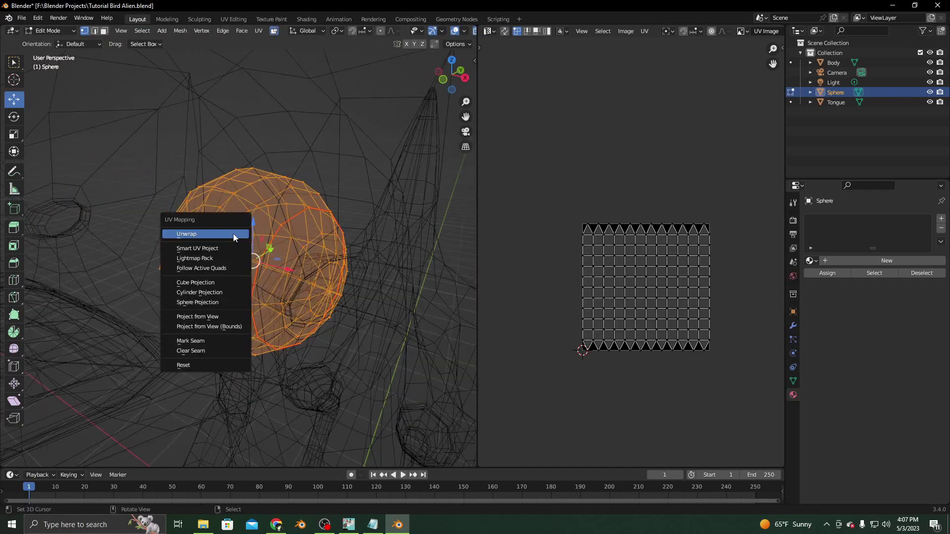
pyautogui.click(233, 234)
pyautogui.scroll(3, 672, 368)
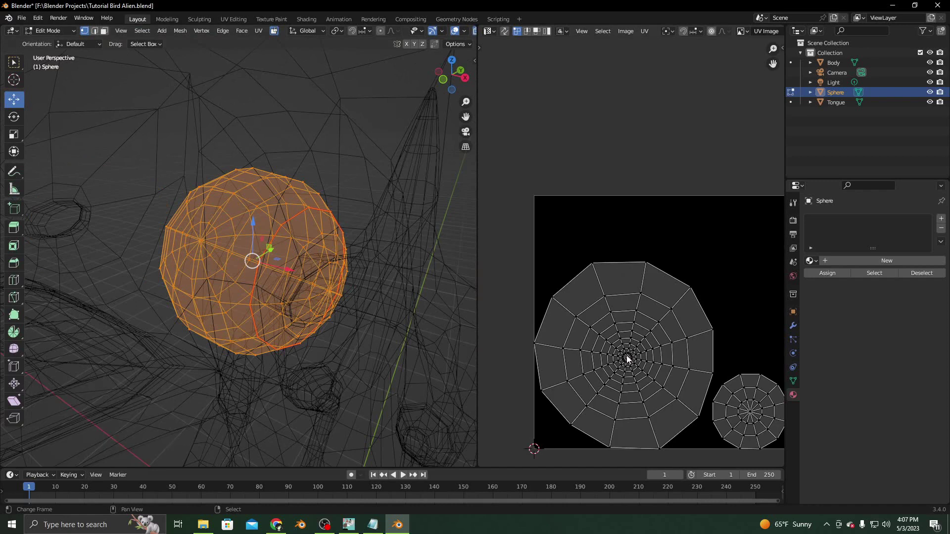
# Step: Scale down the large UV island of the eyeball's back and move it into the UV square's lower-left corner
pyautogui.press('l')
pyautogui.press('s')
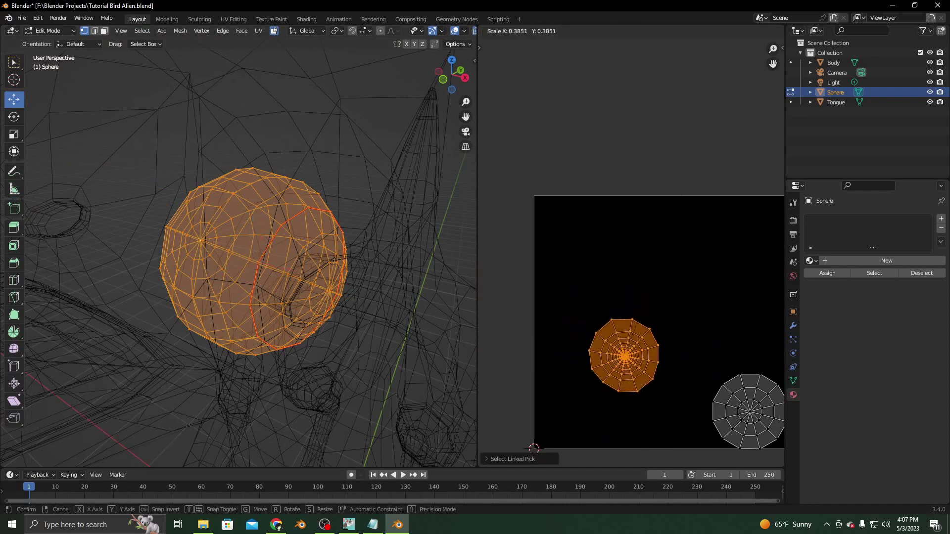
pyautogui.click(696, 270)
pyautogui.press('g')
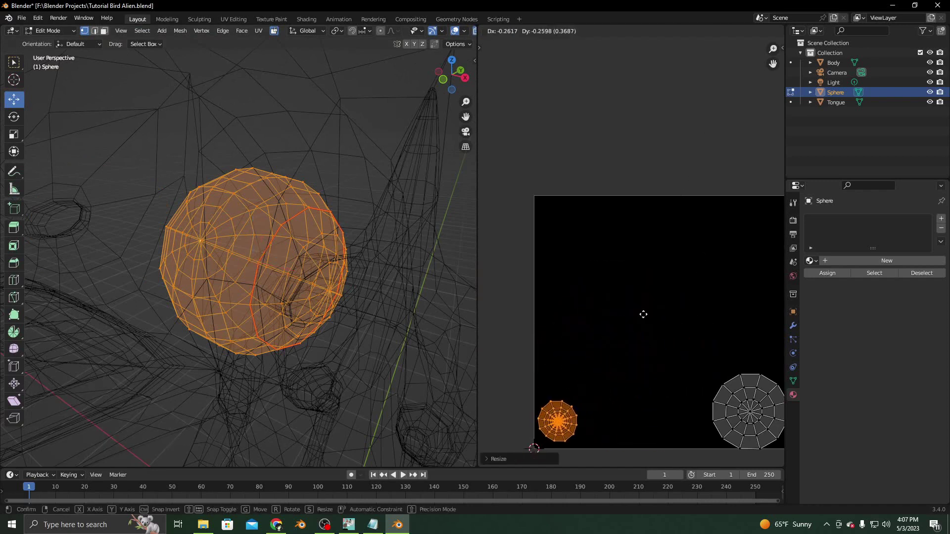
pyautogui.click(643, 318)
pyautogui.press('Home')
# Step: Move the eyeball's front UV island to the middle of the UV square, and set the viewport to solid shading
pyautogui.click(675, 320)
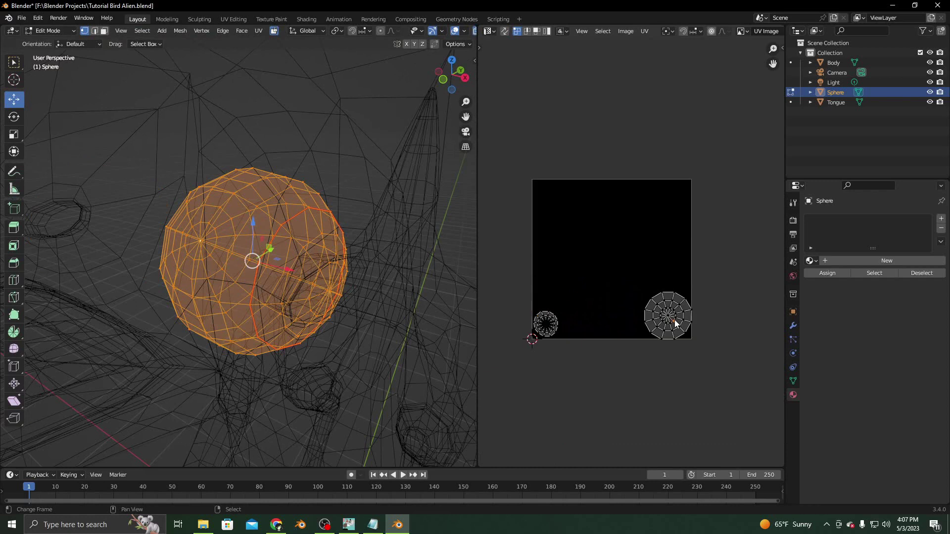
pyautogui.press('l')
pyautogui.press('g')
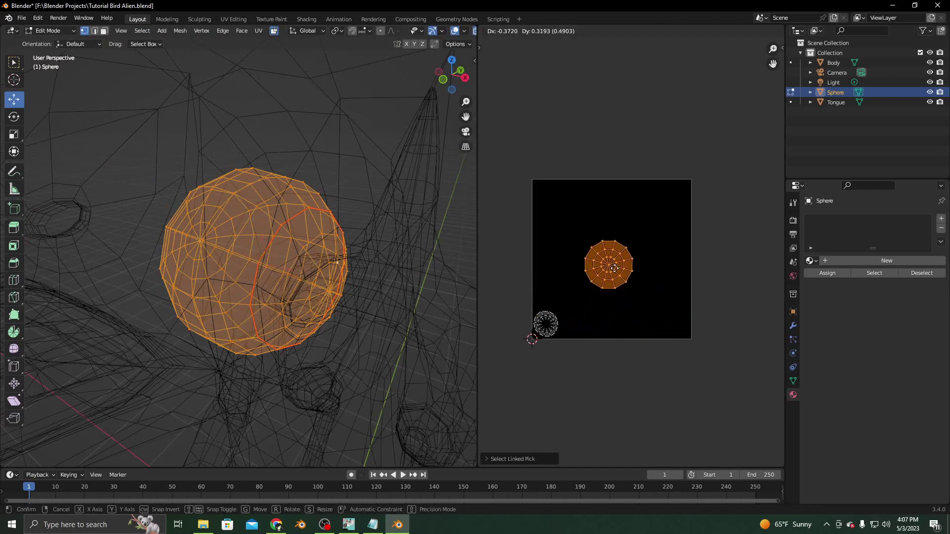
pyautogui.click(613, 261)
pyautogui.moveTo(277, 247); pyautogui.dragTo(200, 243, button='middle')
pyautogui.press('z')
pyautogui.click(388, 285)
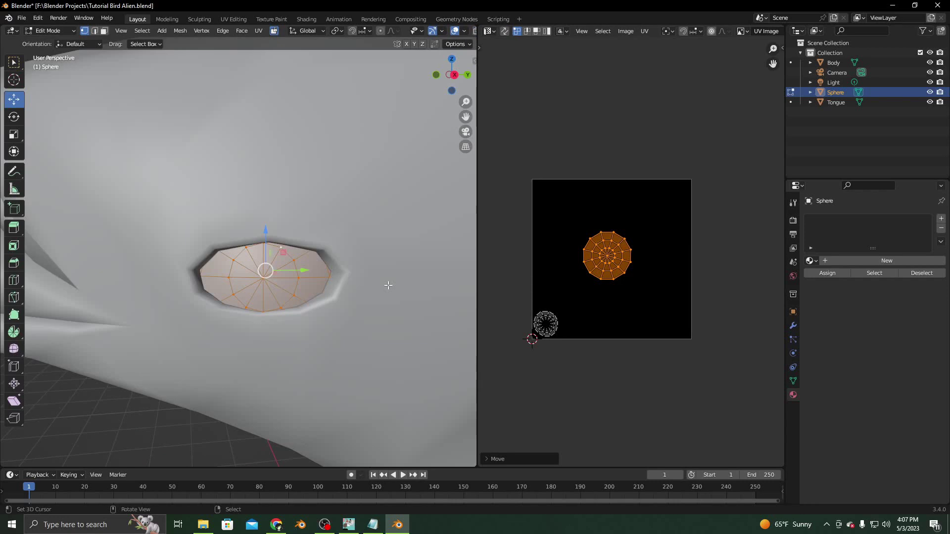
# Step: Scale up the eyeball front's UV island until it nearly fills the UV square, and centre it there
pyautogui.moveTo(371, 283); pyautogui.dragTo(373, 274, button='middle')
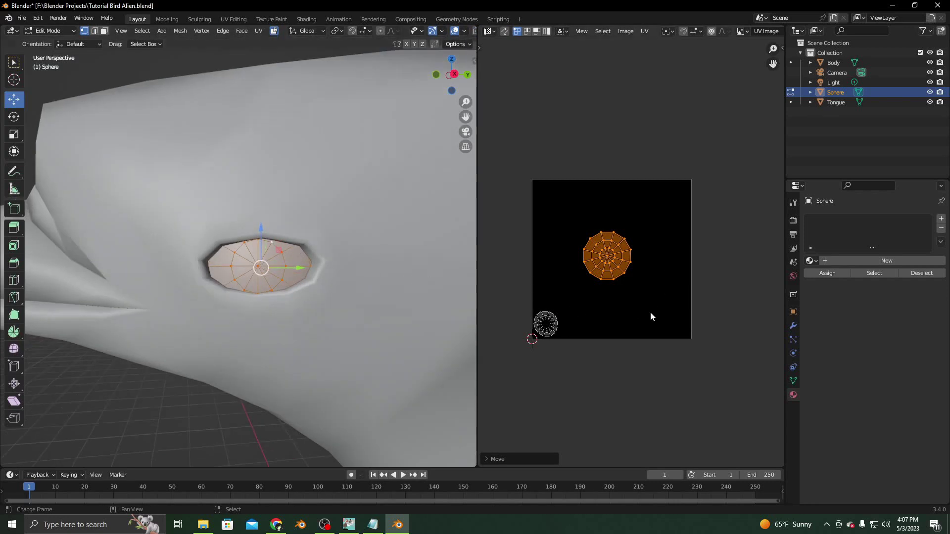
pyautogui.press('s')
pyautogui.click(782, 384)
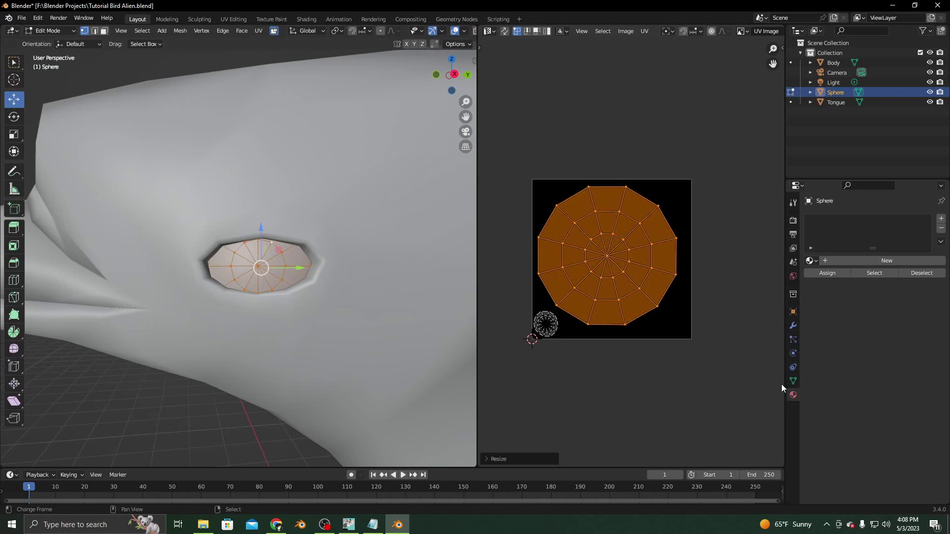
pyautogui.press('g')
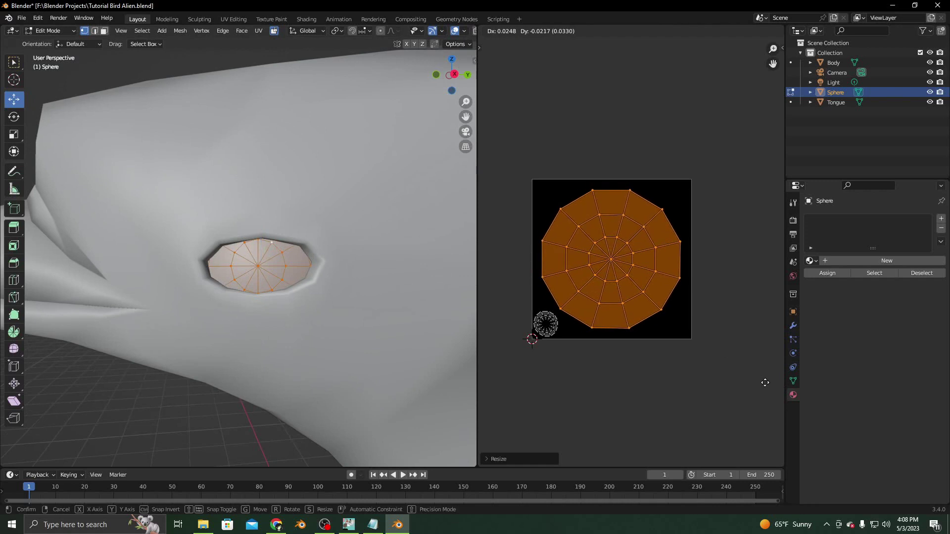
pyautogui.click(762, 384)
pyautogui.press('s')
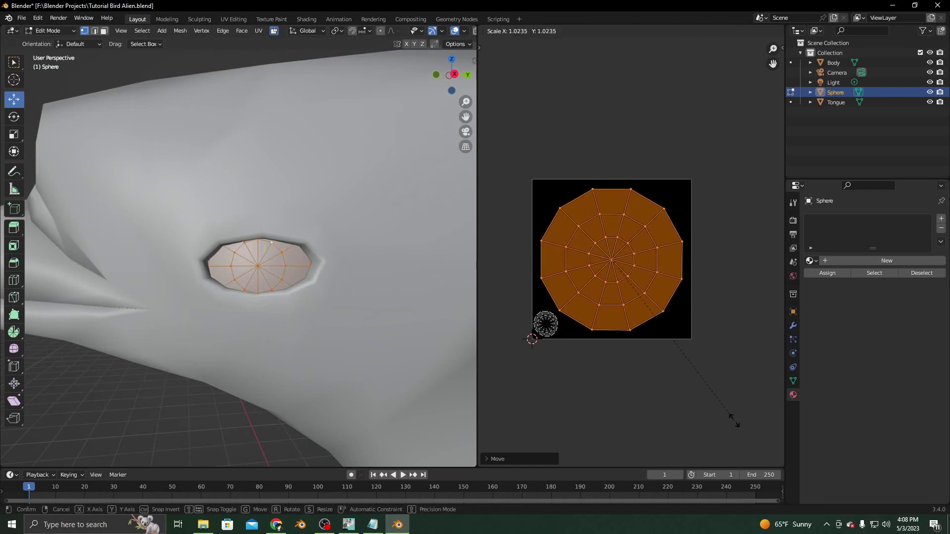
pyautogui.click(746, 426)
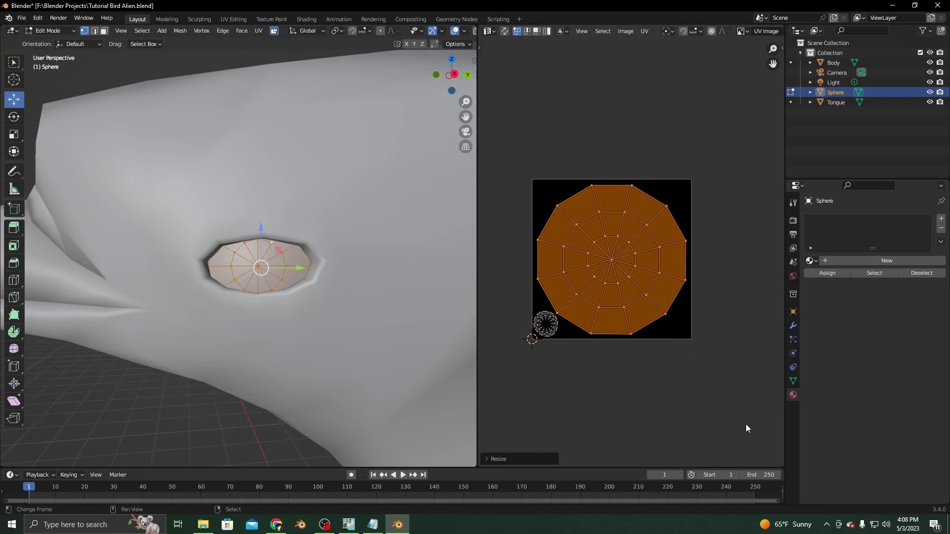
pyautogui.press('g')
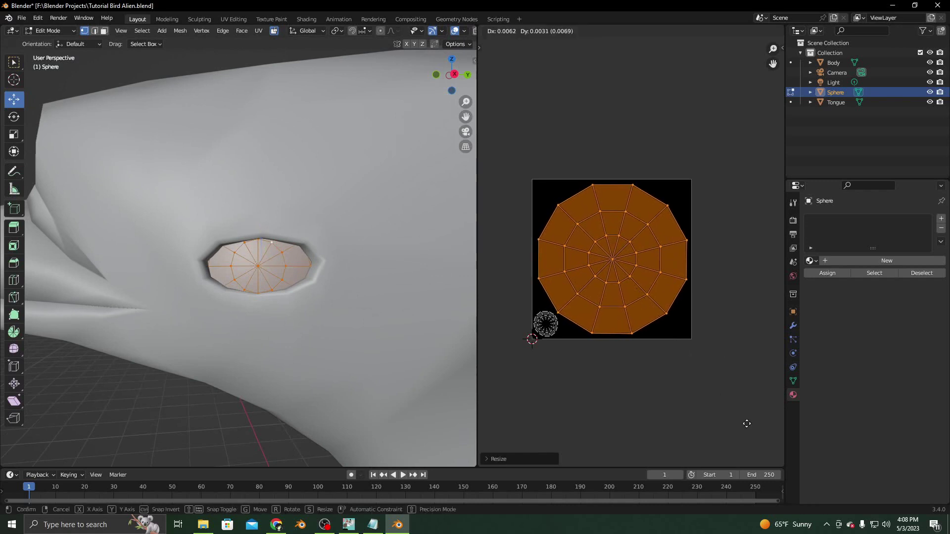
pyautogui.click(747, 423)
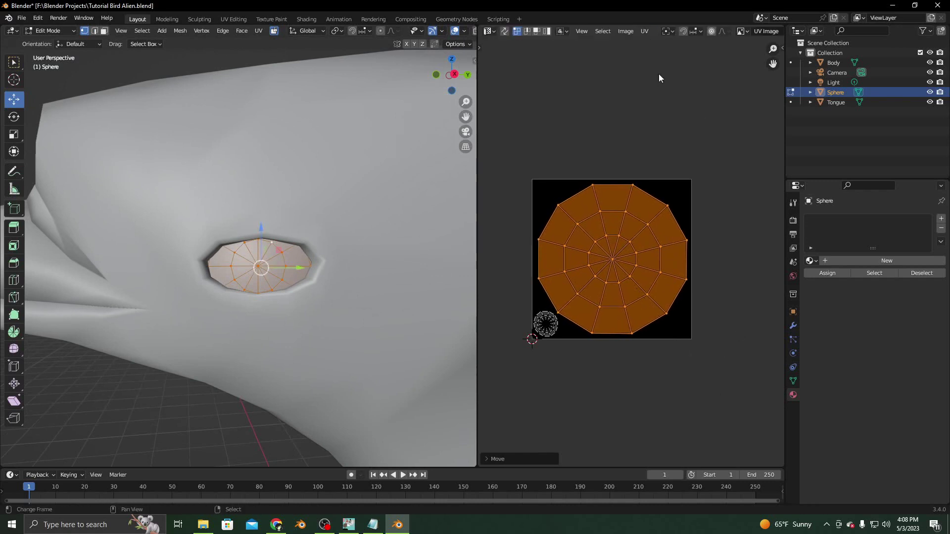
# Step: Select all the eyeball's UV islands and export the UV layout as TutorialBirdEyeUv.png in the Blender Projects folder
pyautogui.press('a')
pyautogui.click(645, 31)
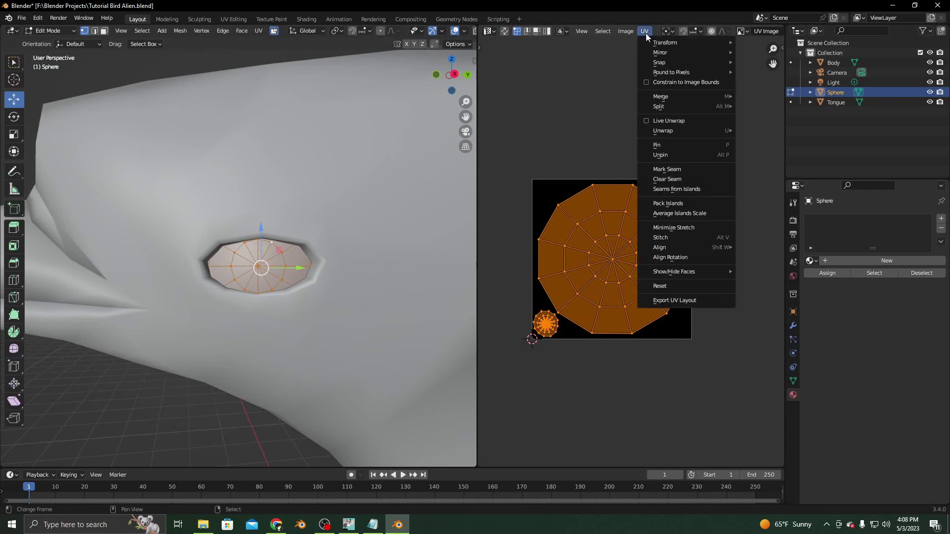
pyautogui.click(701, 302)
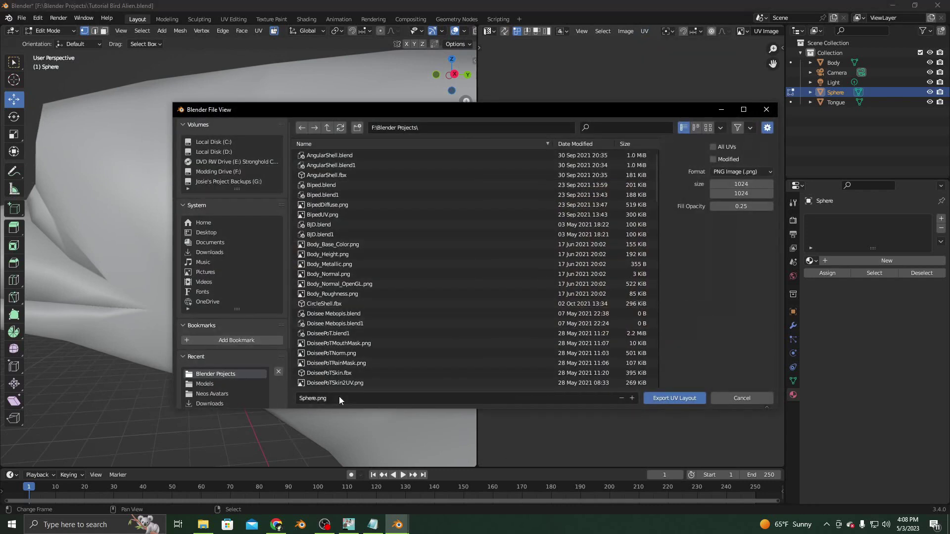
pyautogui.click(338, 401)
pyautogui.write('TutorialBirdEyeUv')
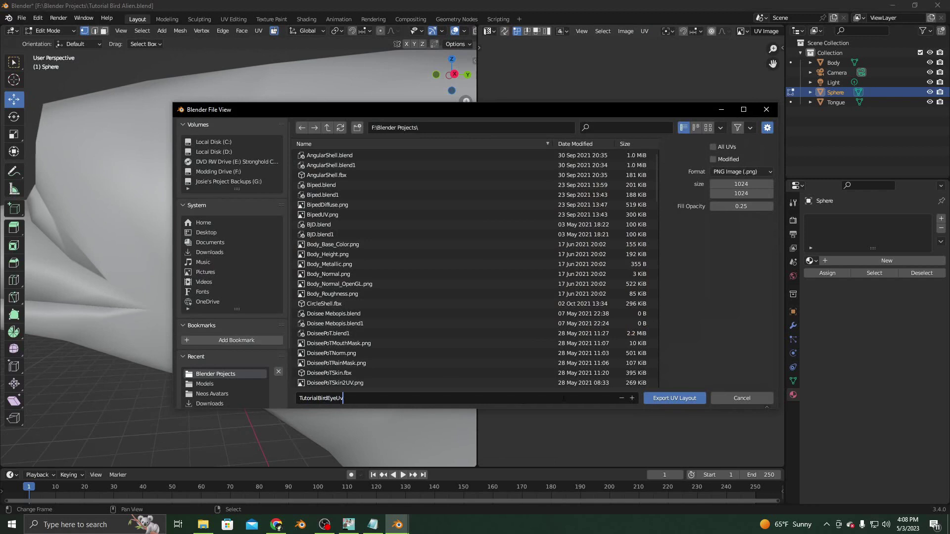
pyautogui.press('Return')
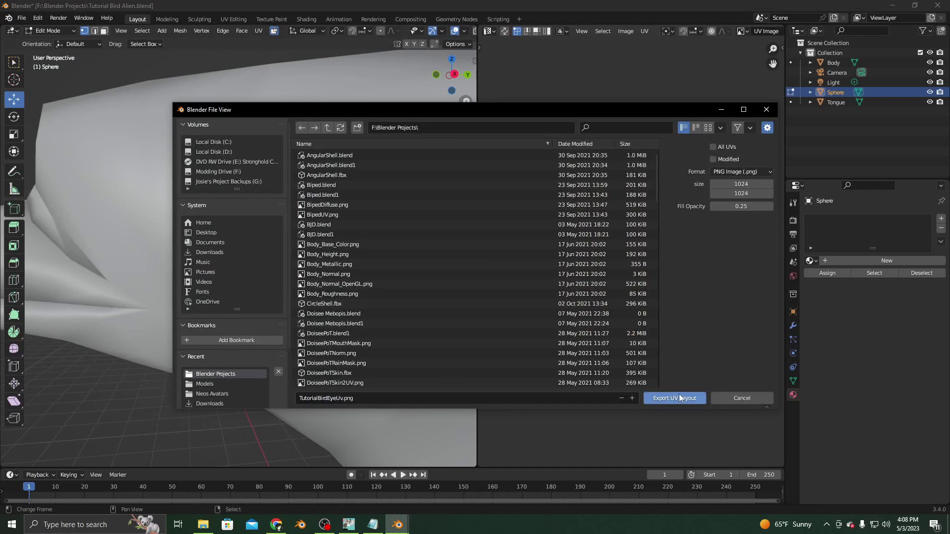
pyautogui.click(679, 397)
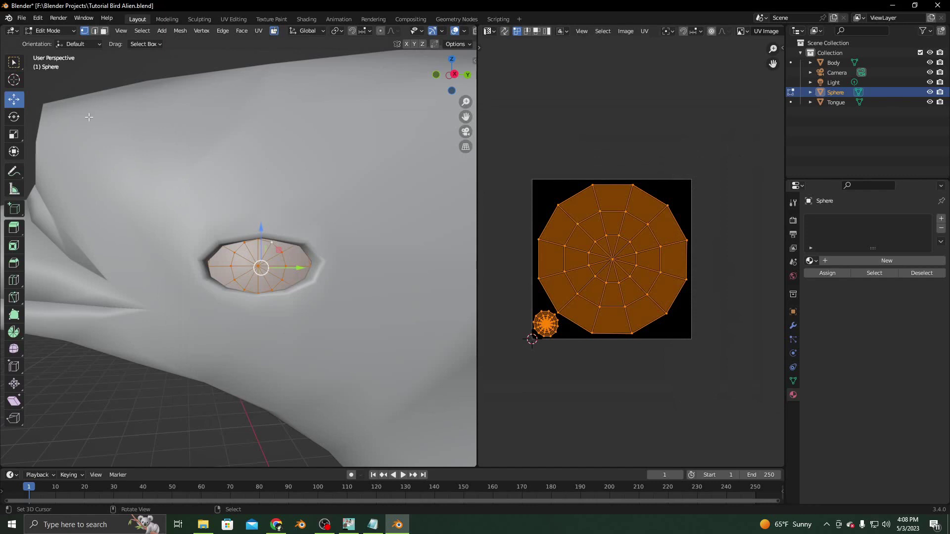
# Step: Symmetrize the eyeball mesh from +X to -X to create the eye on the other side of the head
pyautogui.moveTo(147, 318); pyautogui.dragTo(331, 290, button='middle')
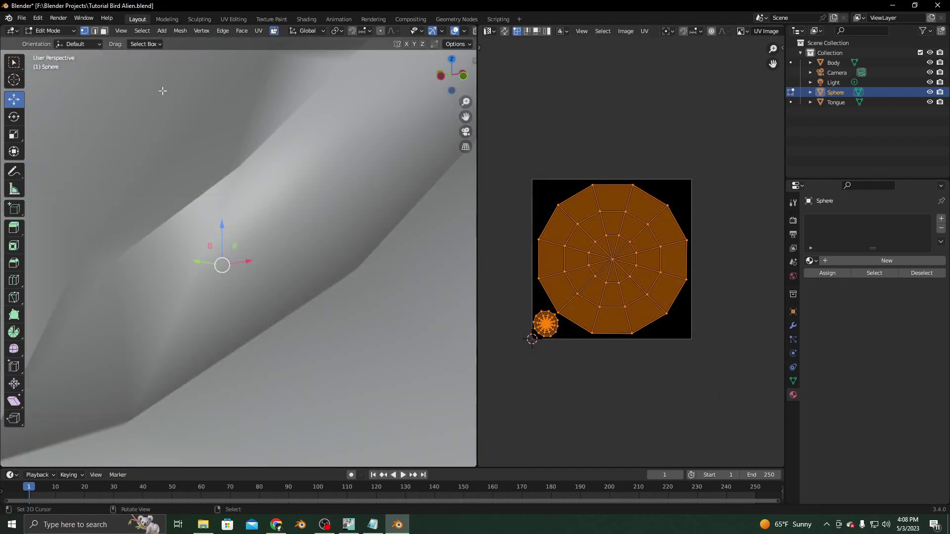
pyautogui.click(176, 30)
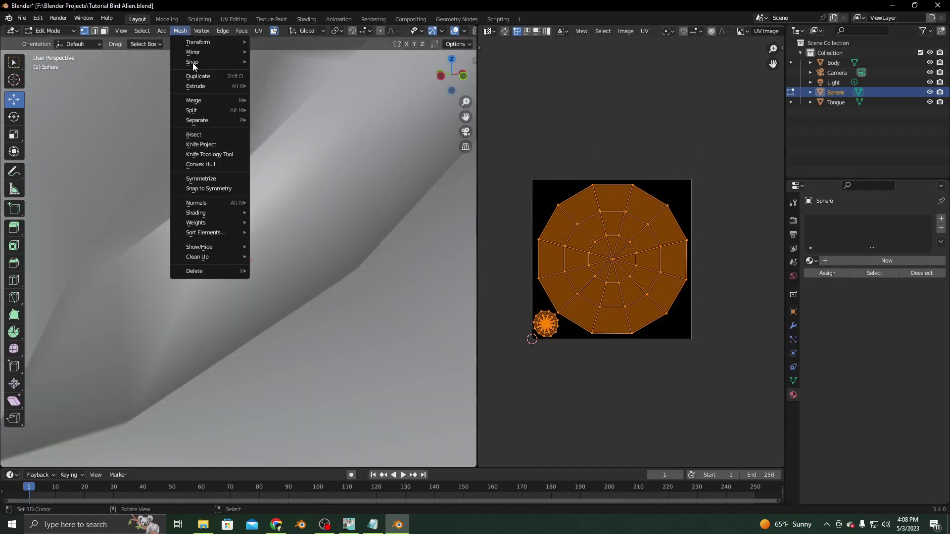
pyautogui.click(208, 179)
pyautogui.scroll(-8, 165, 212)
pyautogui.moveTo(259, 219); pyautogui.dragTo(332, 241, button='middle')
pyautogui.scroll(1, 333, 241)
# Step: Return to Object Mode and give the eyes a new material named Eye
pyautogui.click(50, 32)
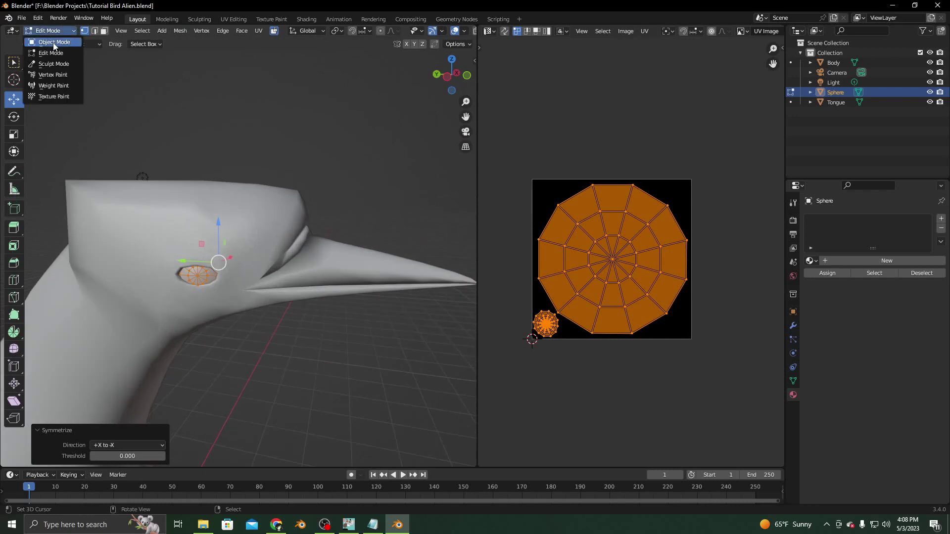
pyautogui.click(53, 42)
pyautogui.click(833, 260)
pyautogui.doubleClick(847, 261)
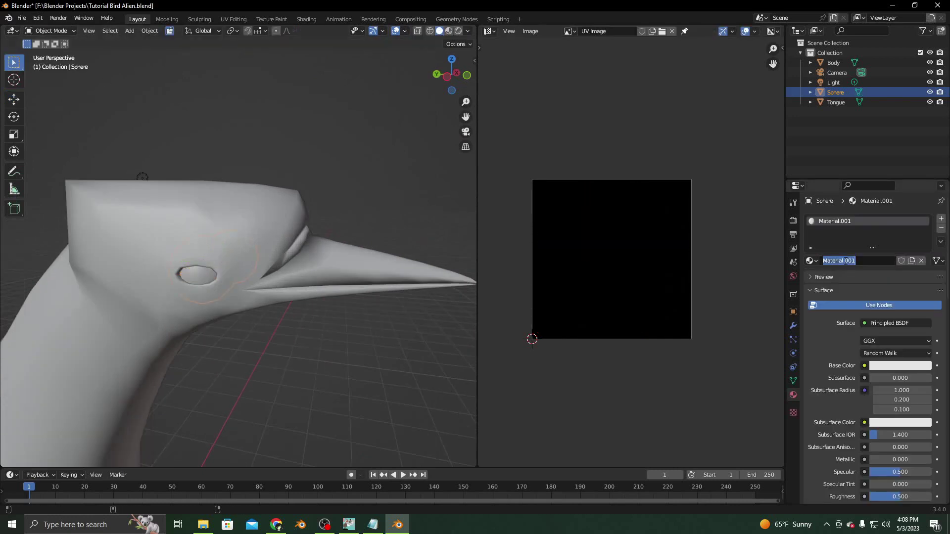
pyautogui.write('Eye')
pyautogui.press('Return')
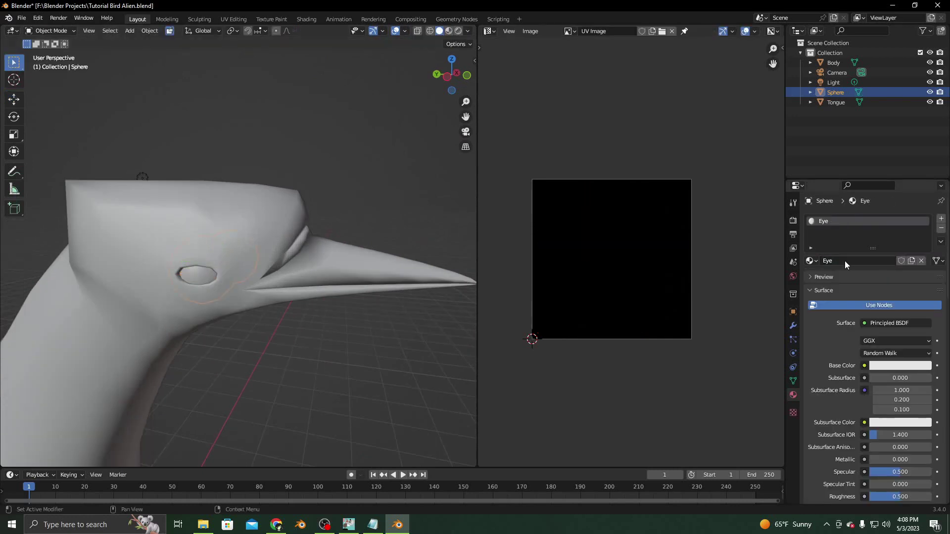
# Step: Select the tongue inside the beak and assign the existing Mouth material to it
pyautogui.scroll(6, 293, 263)
pyautogui.moveTo(292, 263); pyautogui.dragTo(244, 253, button='middle')
pyautogui.scroll(2, 242, 250)
pyautogui.scroll(2, 245, 256)
pyautogui.click(400, 272)
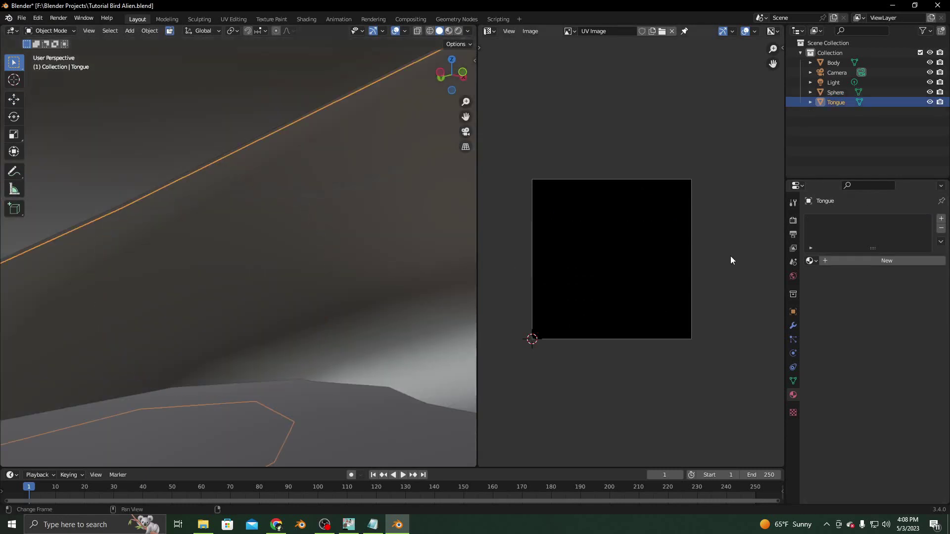
pyautogui.click(812, 260)
pyautogui.click(832, 314)
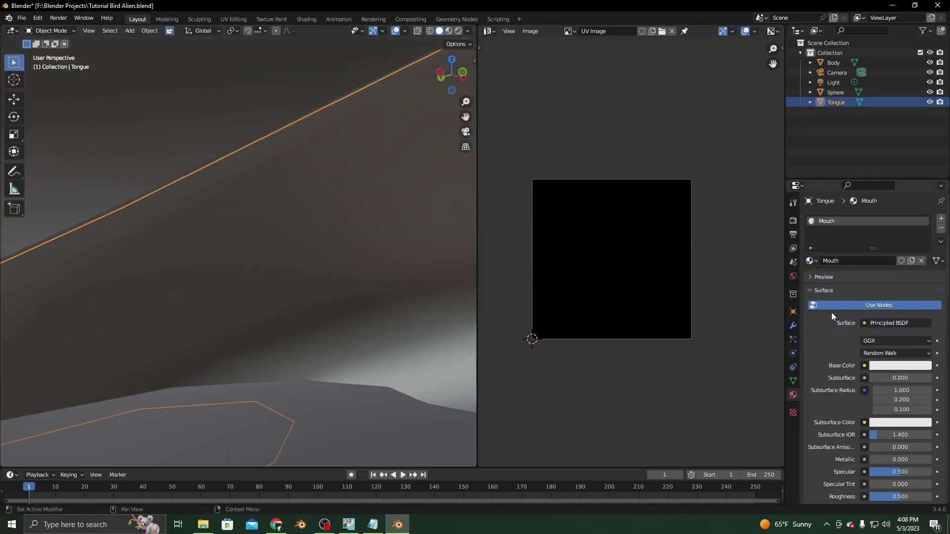
# Step: Enter Edit Mode on the tongue and isolate it in Local View
pyautogui.scroll(-5, 281, 236)
pyautogui.moveTo(281, 233); pyautogui.dragTo(339, 273, button='middle')
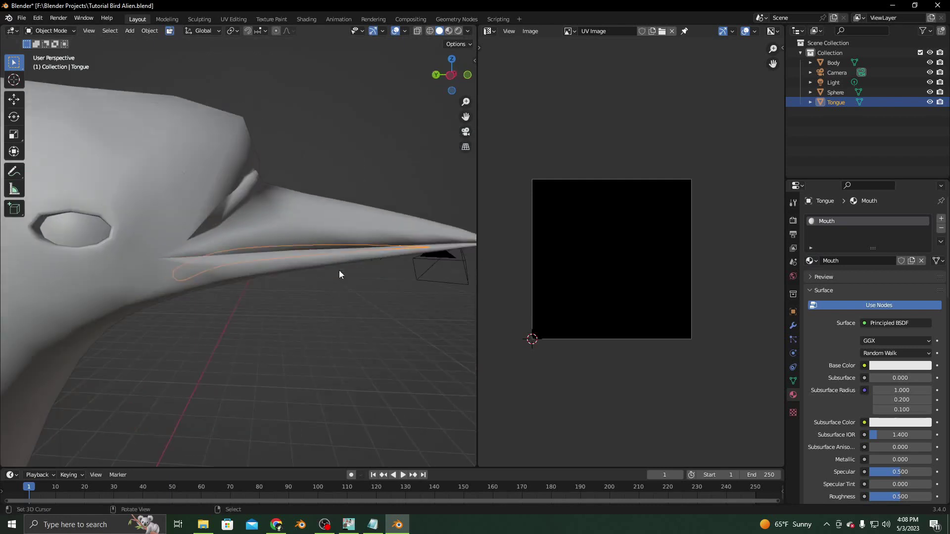
pyautogui.click(51, 30)
pyautogui.click(50, 50)
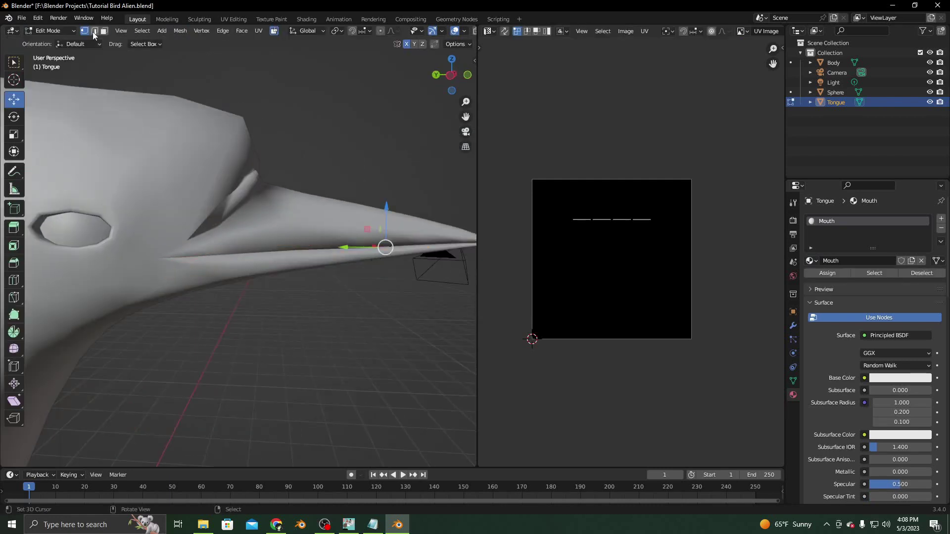
pyautogui.click(120, 30)
pyautogui.moveTo(148, 116)
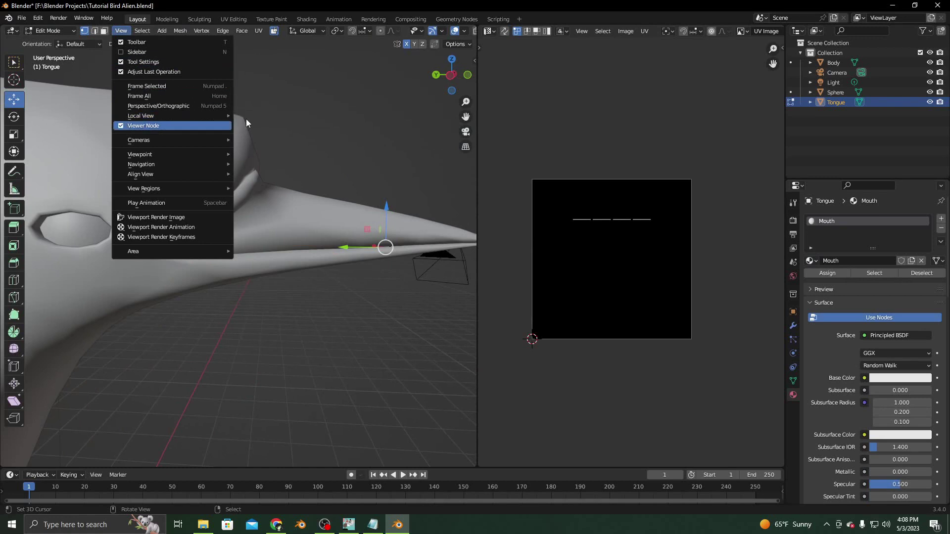
pyautogui.click(257, 117)
pyautogui.moveTo(323, 180); pyautogui.dragTo(238, 281, button='middle')
pyautogui.scroll(4, 238, 281)
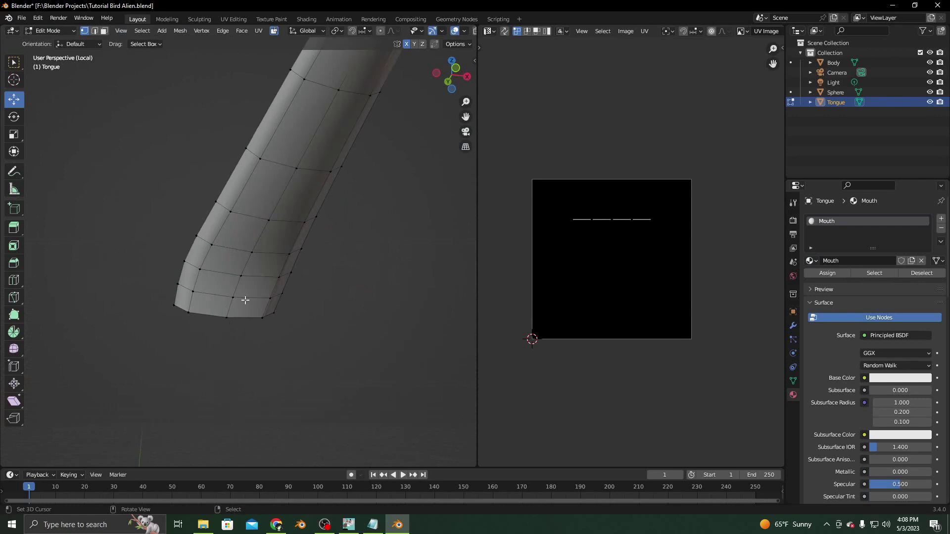
# Step: Select the tongue's lengthwise centre line of edges from the base to the tip and mark it as a seam
pyautogui.keyDown('alt'); pyautogui.click(225, 312); pyautogui.keyUp('alt')
pyautogui.keyDown('alt'); pyautogui.keyDown('shift'); pyautogui.click(255, 252); pyautogui.keyUp('shift'); pyautogui.keyUp('alt')
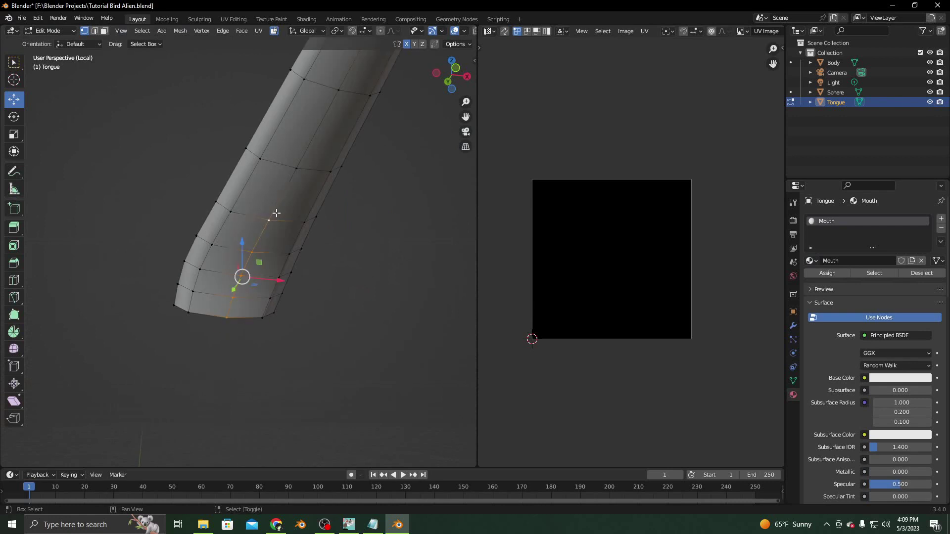
pyautogui.moveTo(323, 121); pyautogui.dragTo(261, 226, button='middle')
pyautogui.keyDown('shift'); pyautogui.click(218, 265); pyautogui.keyUp('shift')
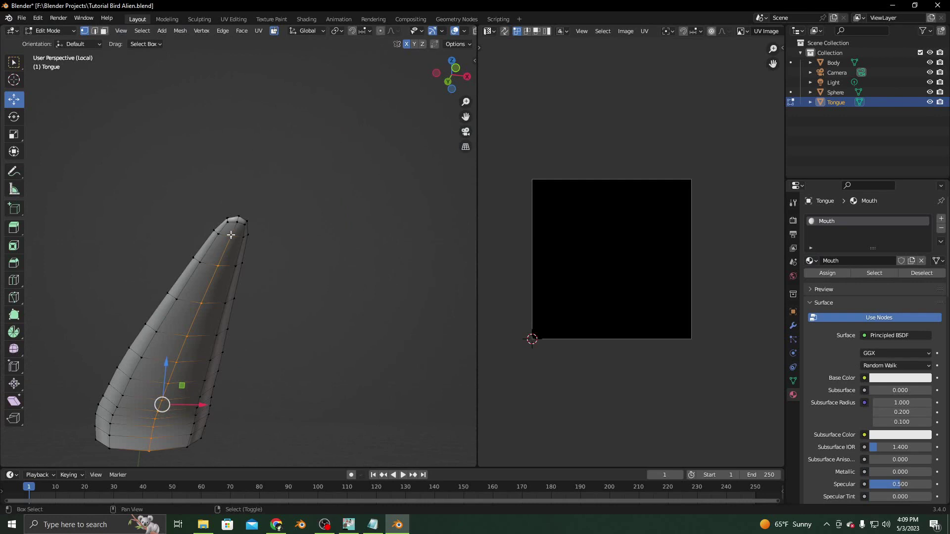
pyautogui.keyDown('ctrl'); pyautogui.click(239, 218); pyautogui.keyUp('ctrl')
pyautogui.hotkey('ctrl', 'e')
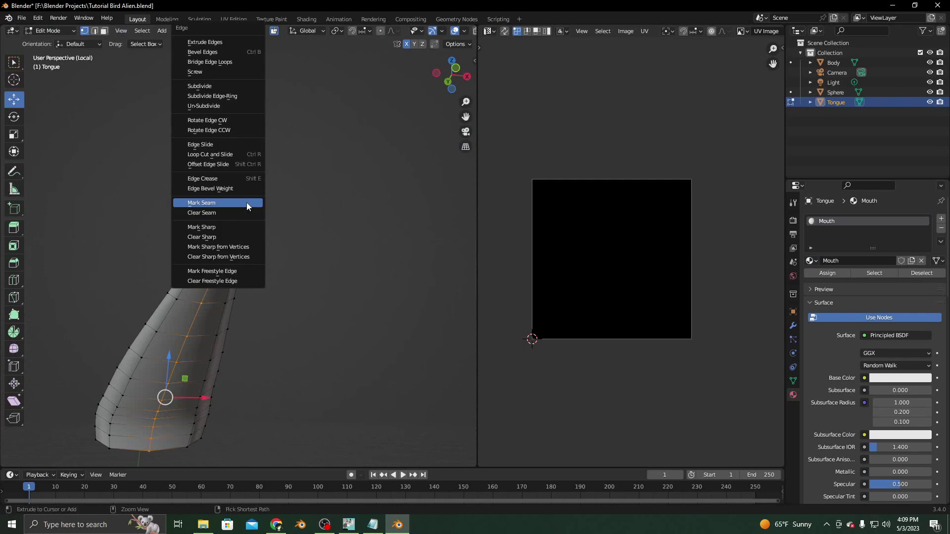
pyautogui.click(246, 203)
# Step: Select the whole tongue mesh and unwrap it along the marked seam
pyautogui.press('a')
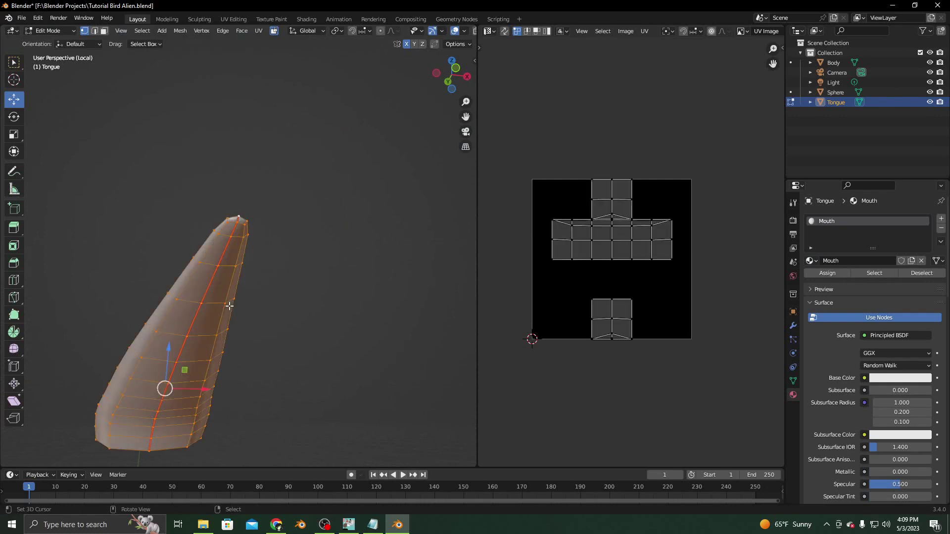
pyautogui.press('u')
pyautogui.click(230, 305)
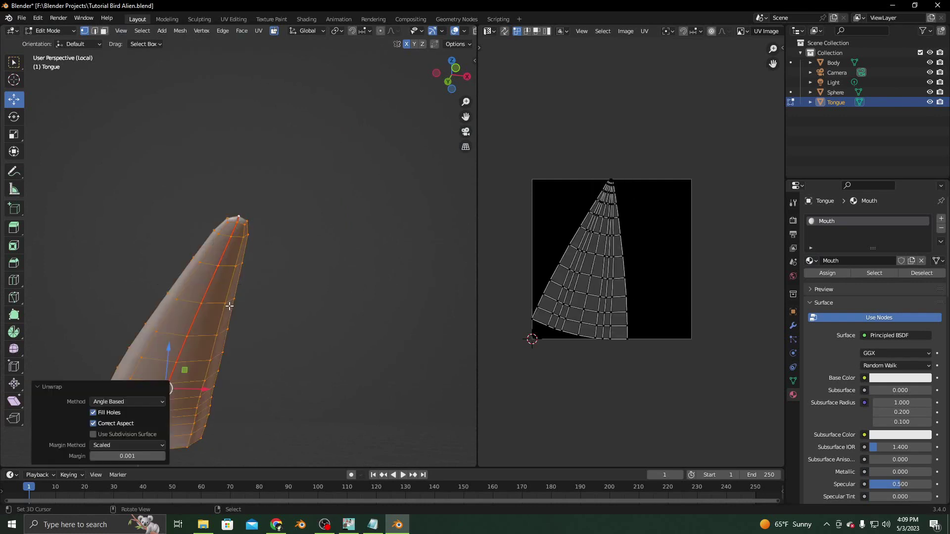
# Step: Rotate the tongue's UV island upright, scale it down slightly and centre it inside the UV square
pyautogui.press('l')
pyautogui.press('r')
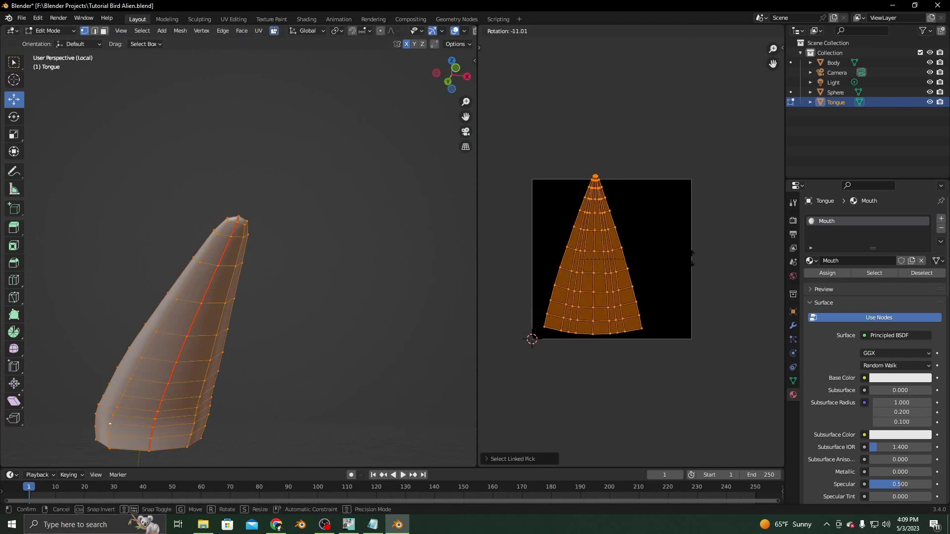
pyautogui.press('s')
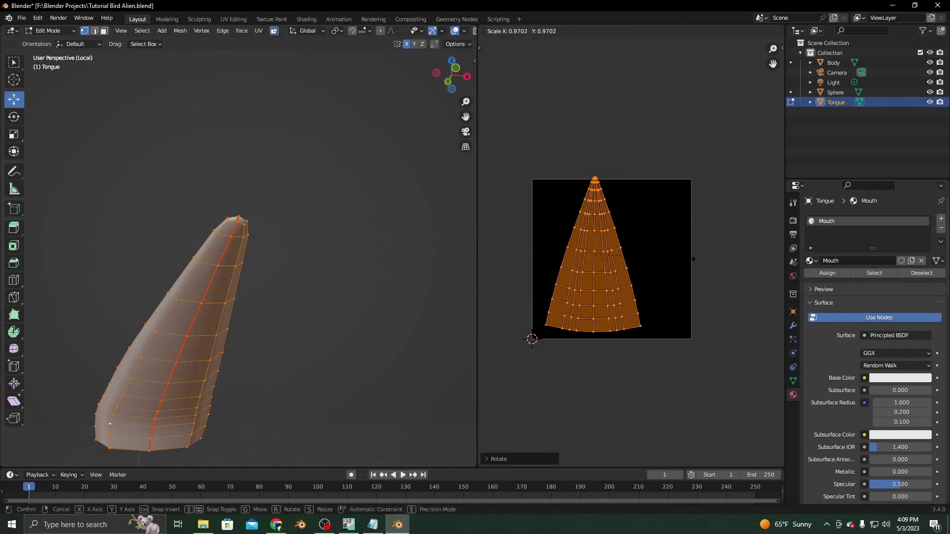
pyautogui.click(685, 259)
pyautogui.press('g')
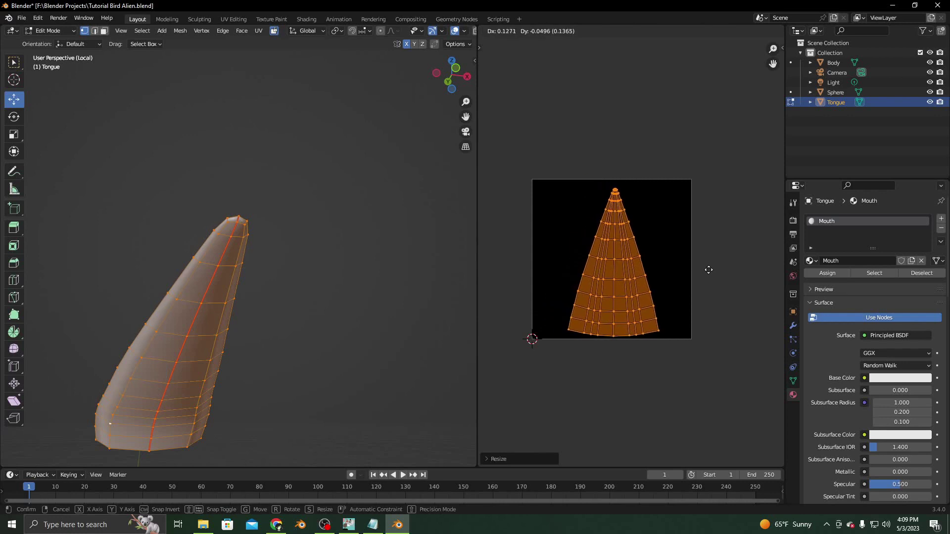
pyautogui.click(706, 270)
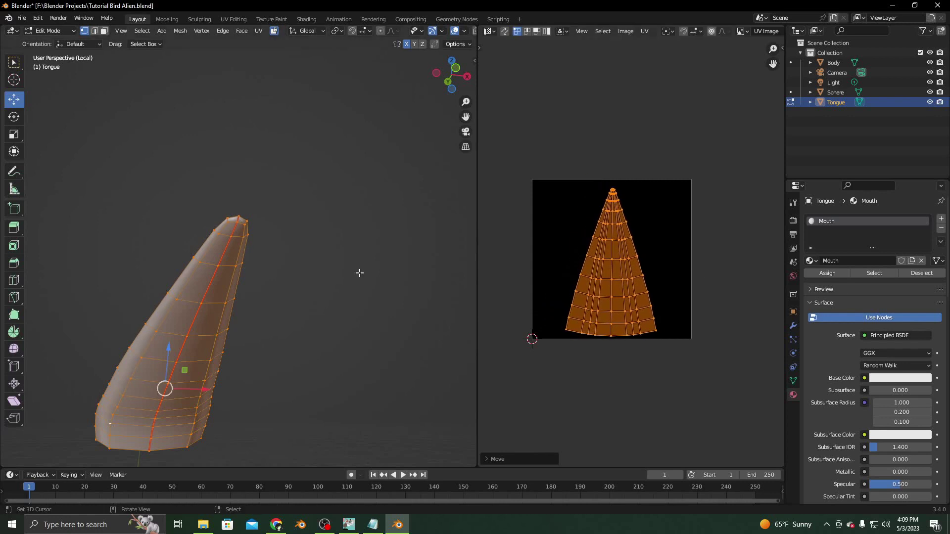
# Step: Export the tongue's UV layout as TutorialBirdTongueUV.png to the Blender Projects folder
pyautogui.moveTo(361, 272); pyautogui.dragTo(266, 335, button='middle')
pyautogui.scroll(-3, 266, 335)
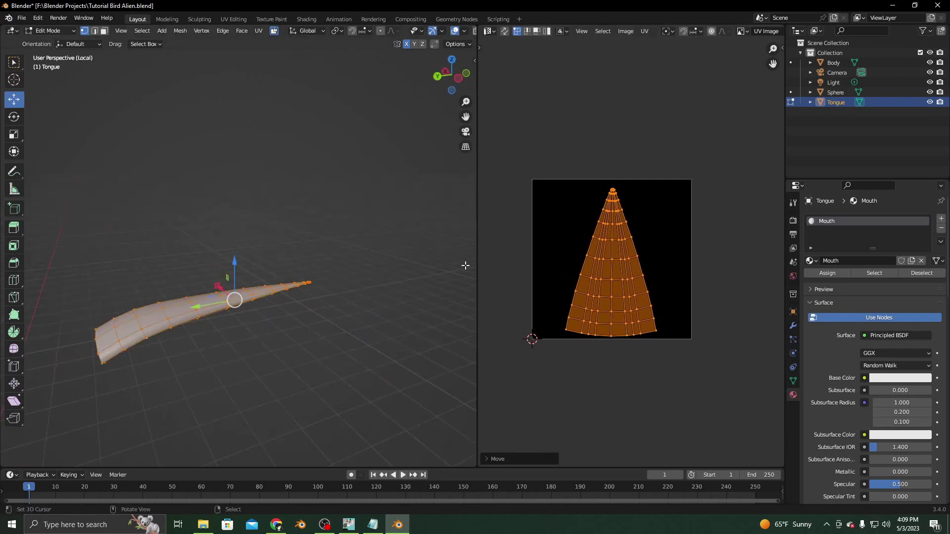
pyautogui.click(644, 31)
pyautogui.click(686, 300)
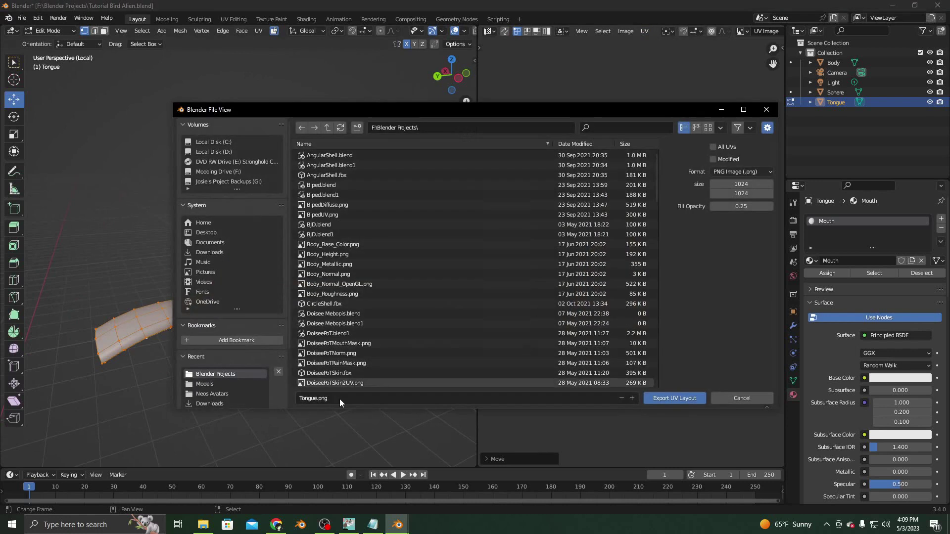
pyautogui.click(317, 399)
pyautogui.click(317, 399)
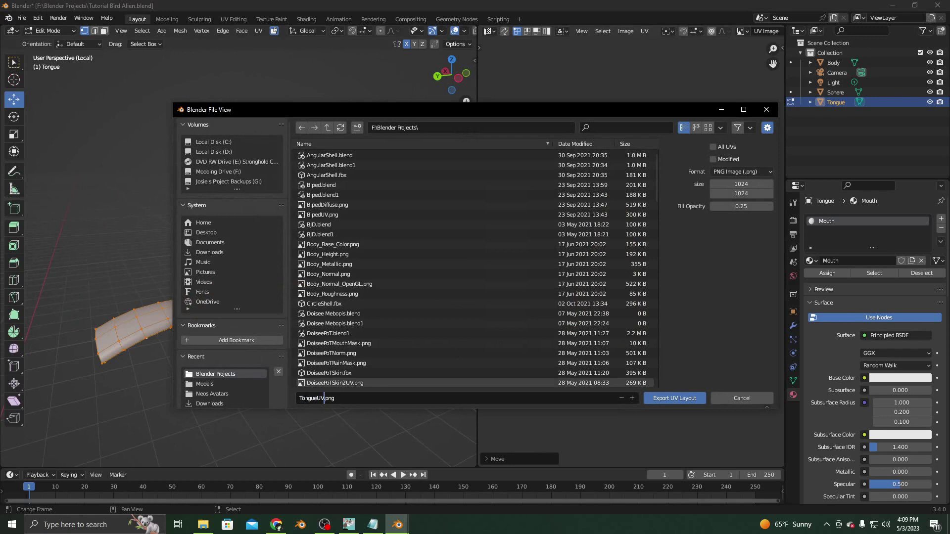
pyautogui.click(299, 398)
pyautogui.write('TutorialBird')
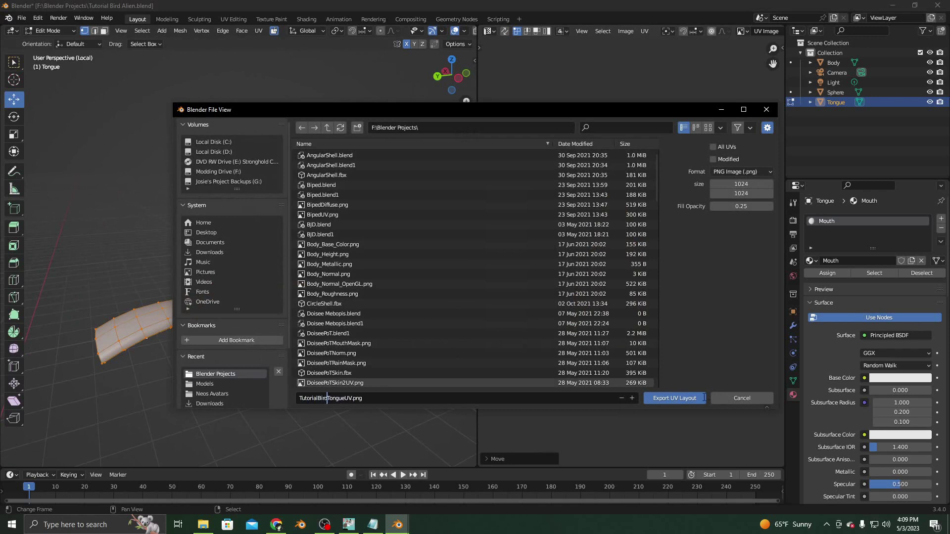
pyautogui.click(683, 399)
# Step: Return the tongue to Object Mode and set the Mouth material's base color to pink
pyautogui.click(61, 32)
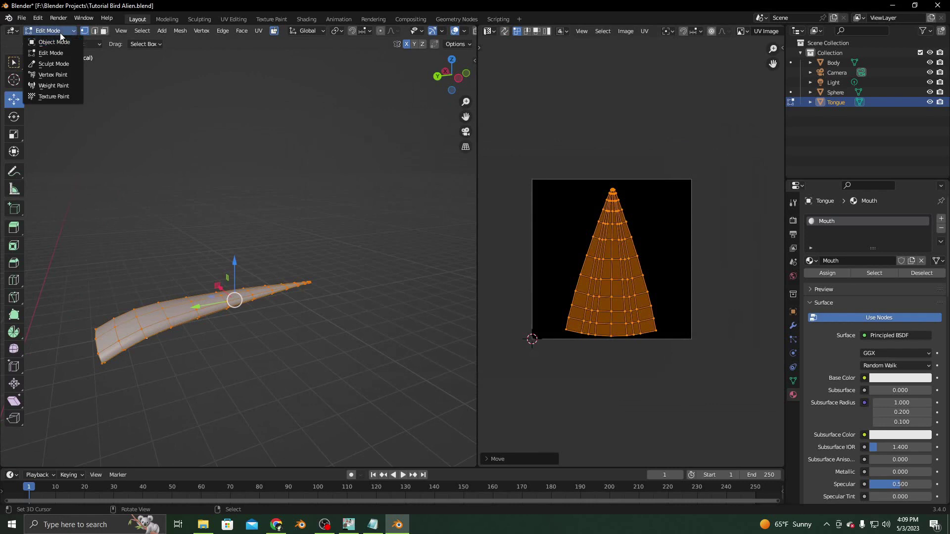
pyautogui.click(56, 42)
pyautogui.moveTo(167, 112); pyautogui.dragTo(356, 257, button='middle')
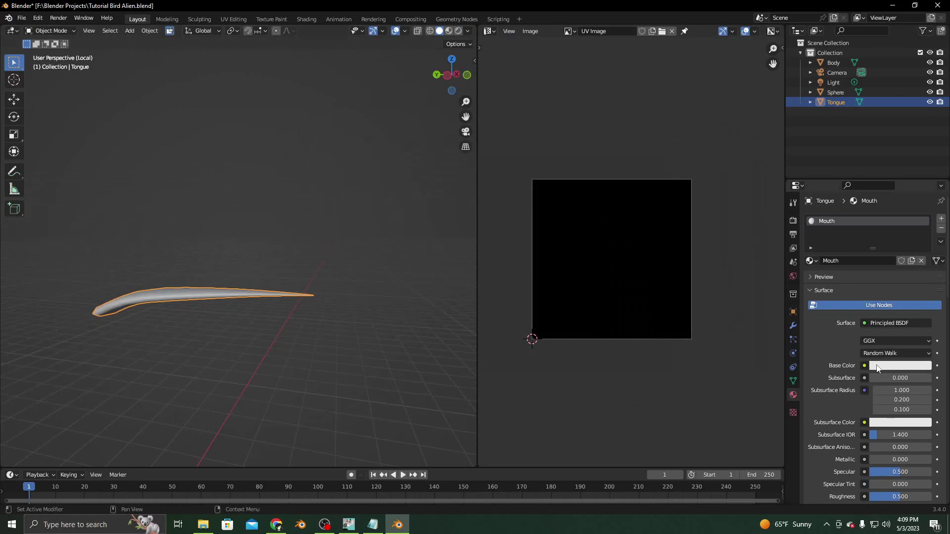
pyautogui.click(878, 366)
pyautogui.click(886, 227)
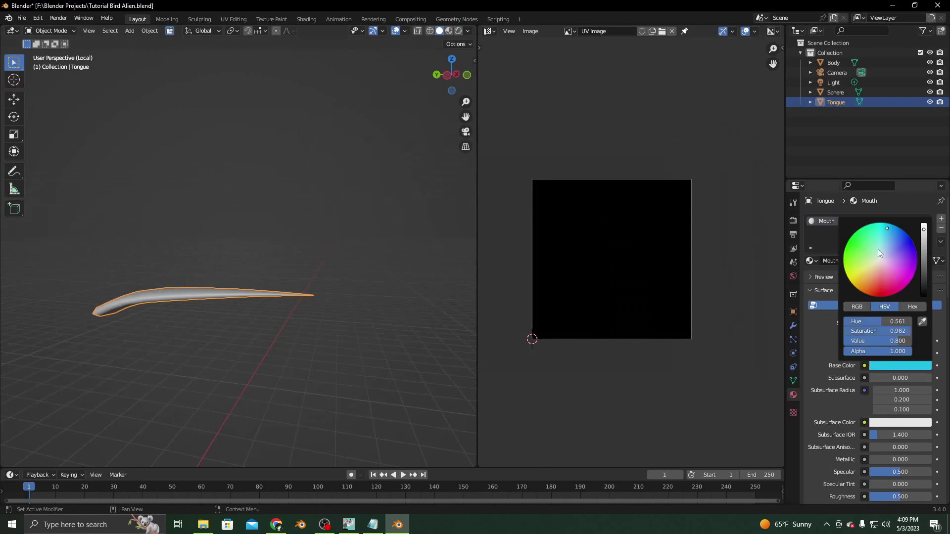
pyautogui.moveTo(880, 274)
pyautogui.mouseDown()
pyautogui.moveTo(895, 274)
pyautogui.moveTo(884, 272)
pyautogui.mouseUp()
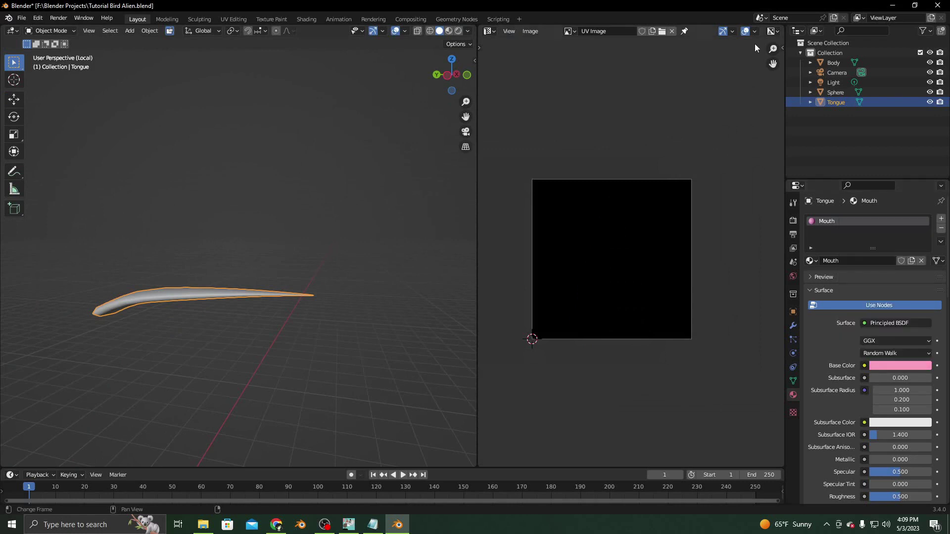
# Step: Display the viewport in Material Preview shading and take the tongue out of Local View
pyautogui.click(449, 31)
pyautogui.moveTo(399, 155); pyautogui.dragTo(222, 266, button='middle')
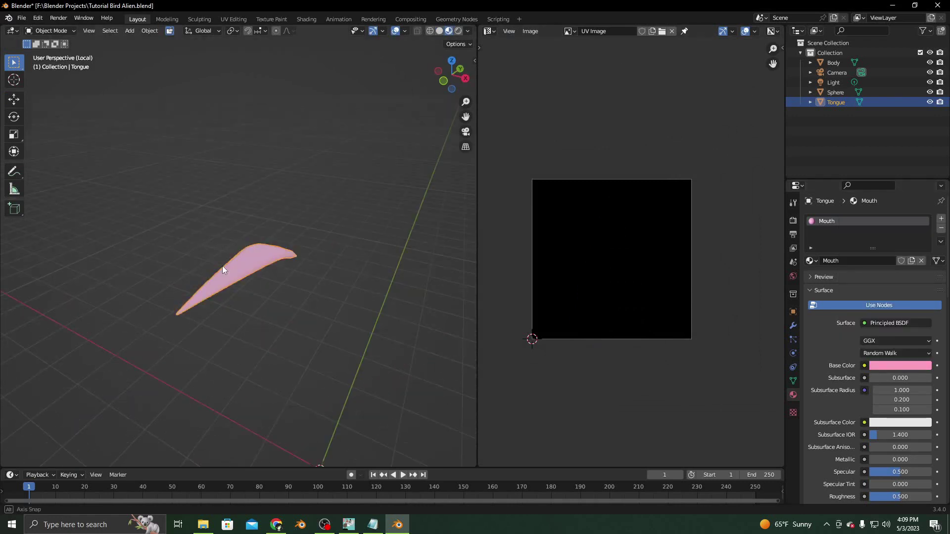
pyautogui.click(93, 31)
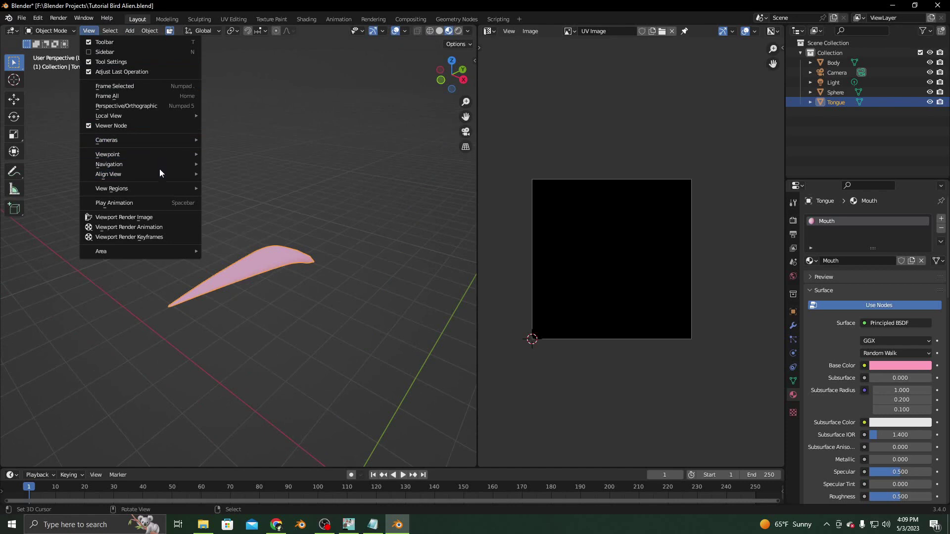
pyautogui.moveTo(162, 118)
pyautogui.click(214, 116)
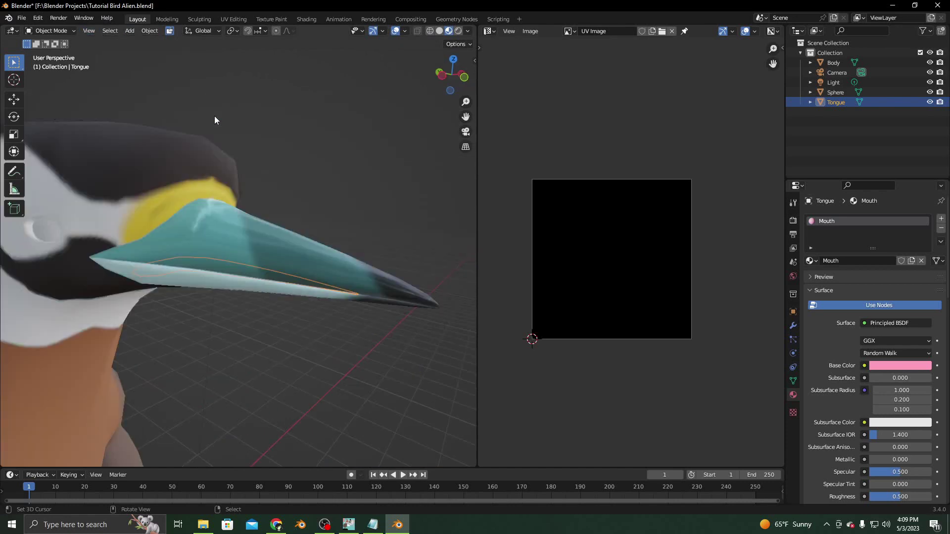
# Step: Select the eye sphere on the side of the bird's head
pyautogui.moveTo(292, 225)
pyautogui.mouseDown(button='middle')
pyautogui.moveTo(320, 250)
pyautogui.moveTo(399, 256)
pyautogui.moveTo(270, 254)
pyautogui.moveTo(331, 267)
pyautogui.moveTo(283, 249)
pyautogui.moveTo(257, 276)
pyautogui.moveTo(313, 240)
pyautogui.moveTo(333, 165)
pyautogui.moveTo(318, 223)
pyautogui.moveTo(280, 228)
pyautogui.mouseUp(button='middle')
pyautogui.scroll(-8, 371, 253)
pyautogui.click(288, 241)
pyautogui.scroll(2, 280, 228)
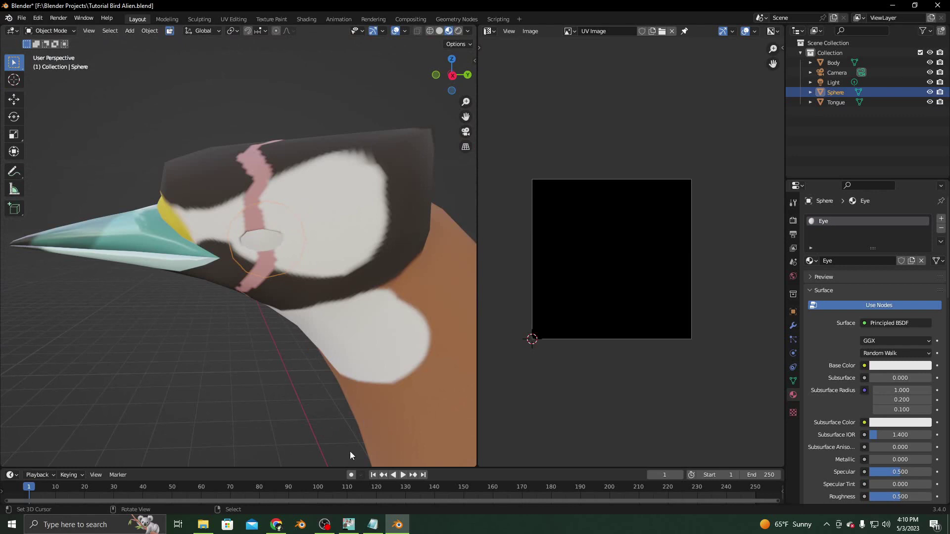
# Step: Switch to GIMP and add a transparent layer beneath the UV layout in the TutorialBirdEyeUv image
pyautogui.click(324, 524)
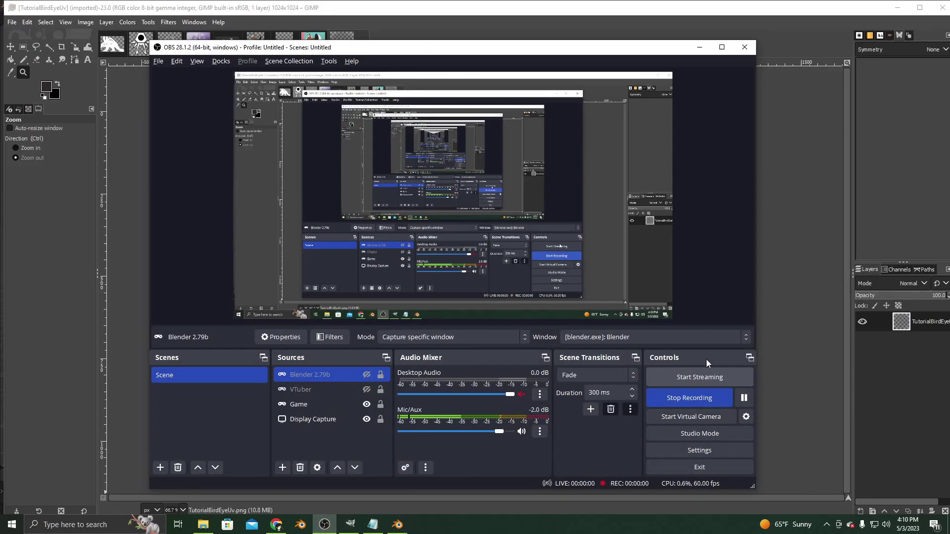
pyautogui.click(699, 47)
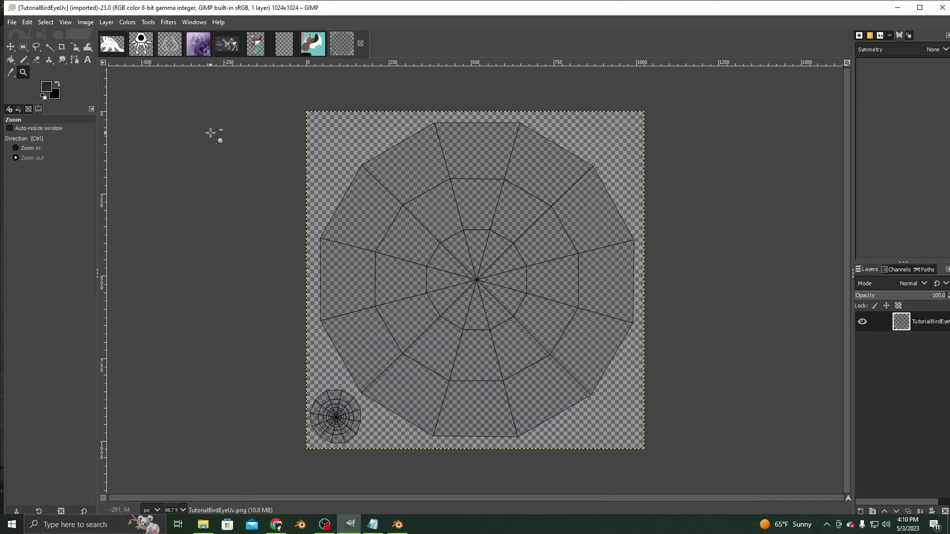
pyautogui.click(106, 23)
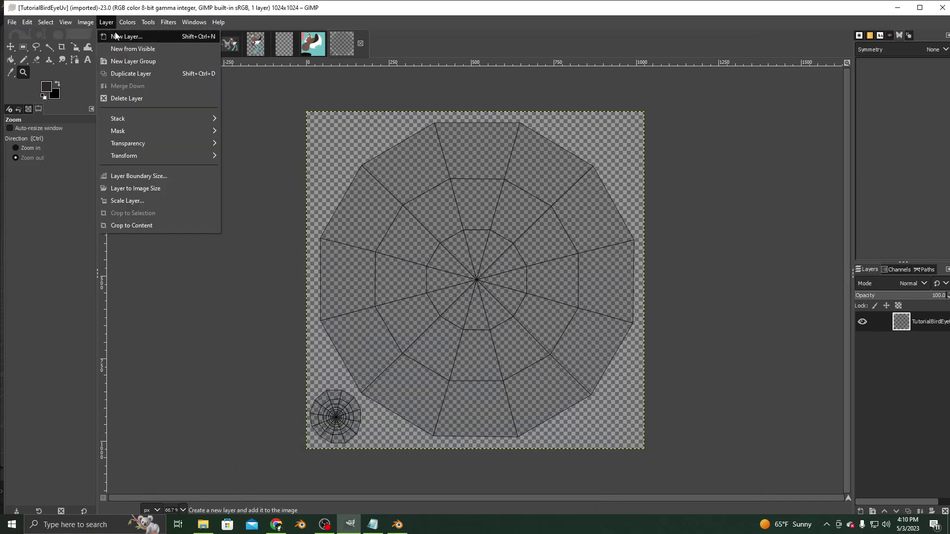
pyautogui.click(124, 37)
pyautogui.click(542, 393)
pyautogui.moveTo(936, 324); pyautogui.dragTo(931, 348)
# Step: Fill the new bottom layer with black using Bucket Fill
pyautogui.click(10, 59)
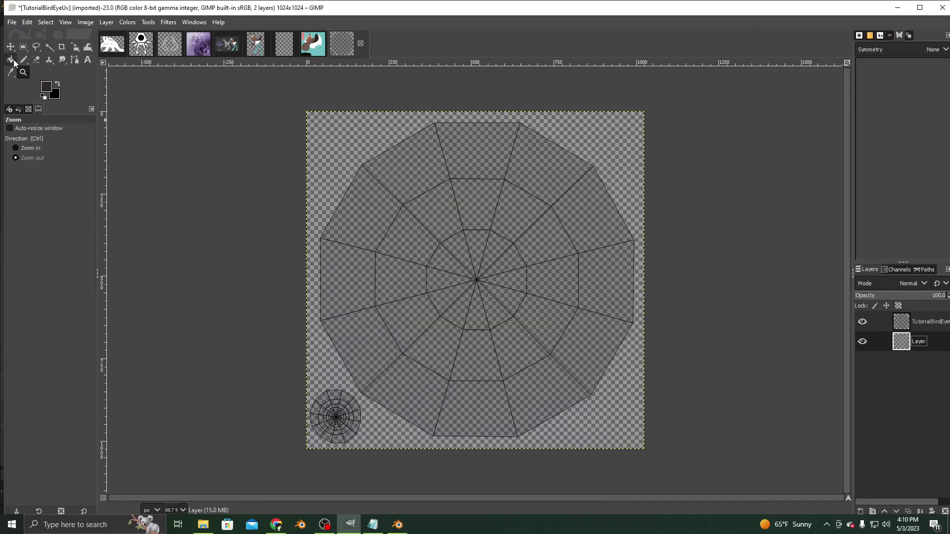
pyautogui.click(57, 84)
pyautogui.click(360, 128)
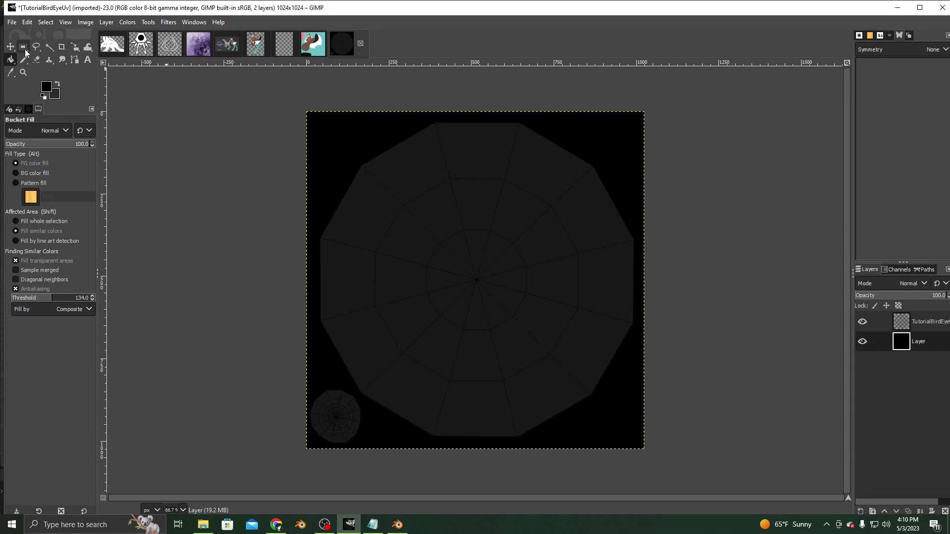
# Step: Add a second transparent layer and make a circular Ellipse Select selection about 555 px wide, centred on the large eye UV island
pyautogui.moveTo(24, 50); pyautogui.dragTo(36, 52)
pyautogui.click(59, 60)
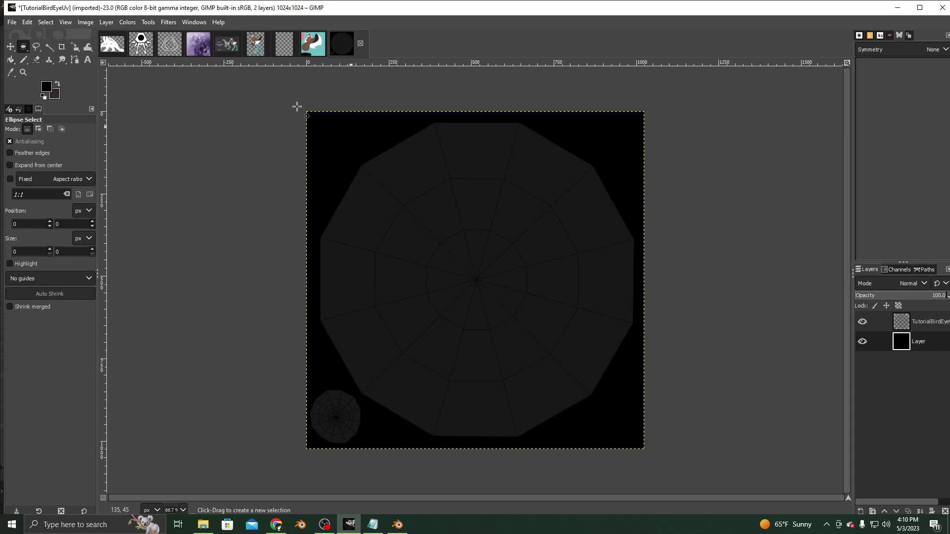
pyautogui.click(107, 23)
pyautogui.click(118, 36)
pyautogui.click(544, 393)
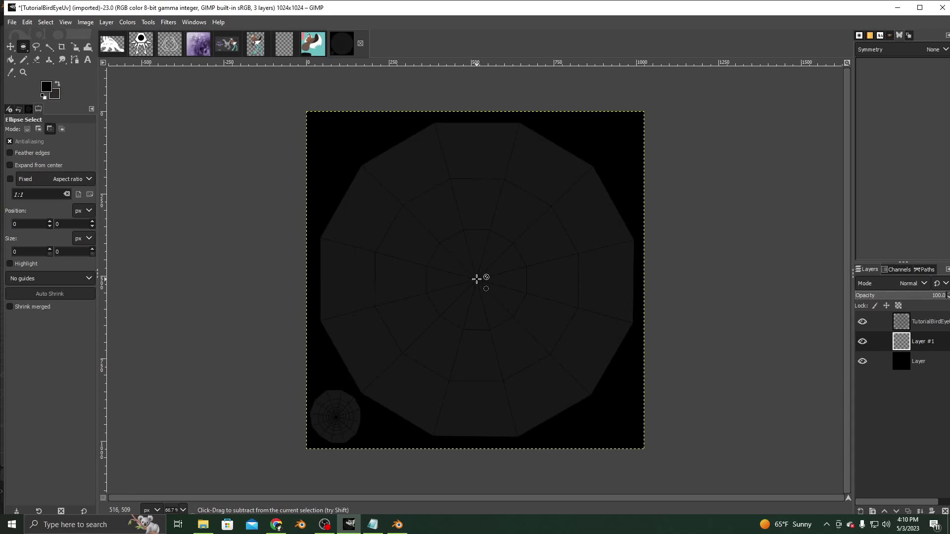
pyautogui.keyDown('ctrl'); pyautogui.keyDown('shift'); pyautogui.click(499, 305); pyautogui.keyUp('shift'); pyautogui.keyUp('ctrl')
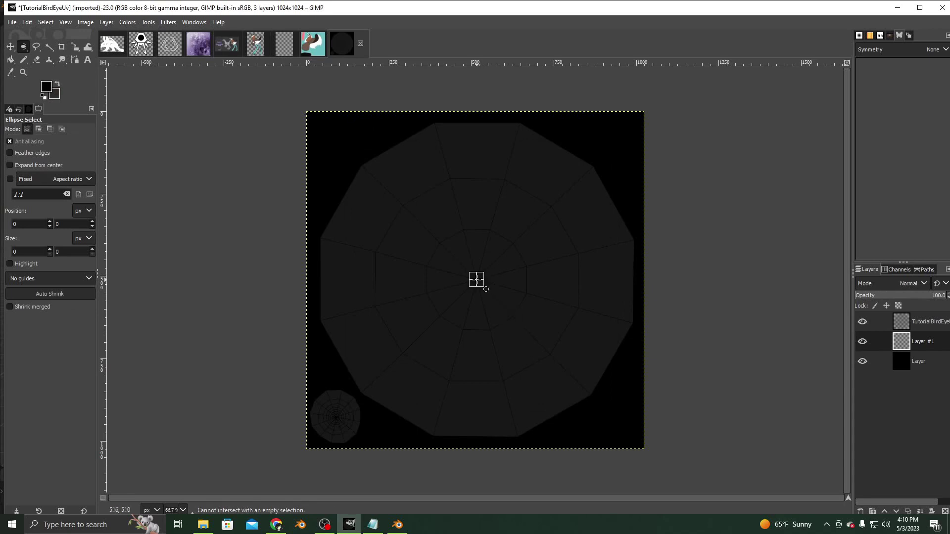
pyautogui.keyDown('ctrl'); pyautogui.keyDown('shift'); pyautogui.moveTo(476, 280); pyautogui.dragTo(502, 307); pyautogui.keyUp('shift'); pyautogui.keyUp('ctrl')
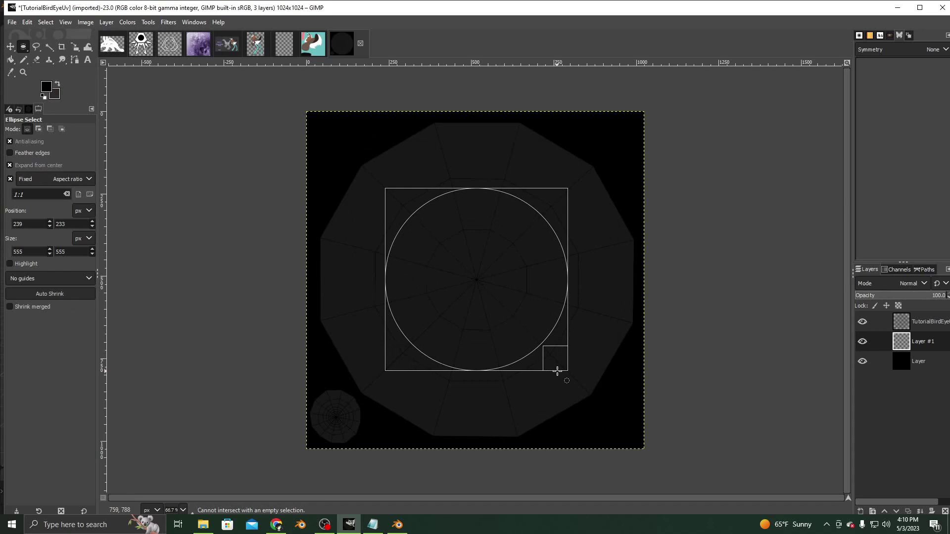
# Step: Set the foreground color to light green a3d34d and fill the circular selection to form the iris
pyautogui.click(10, 59)
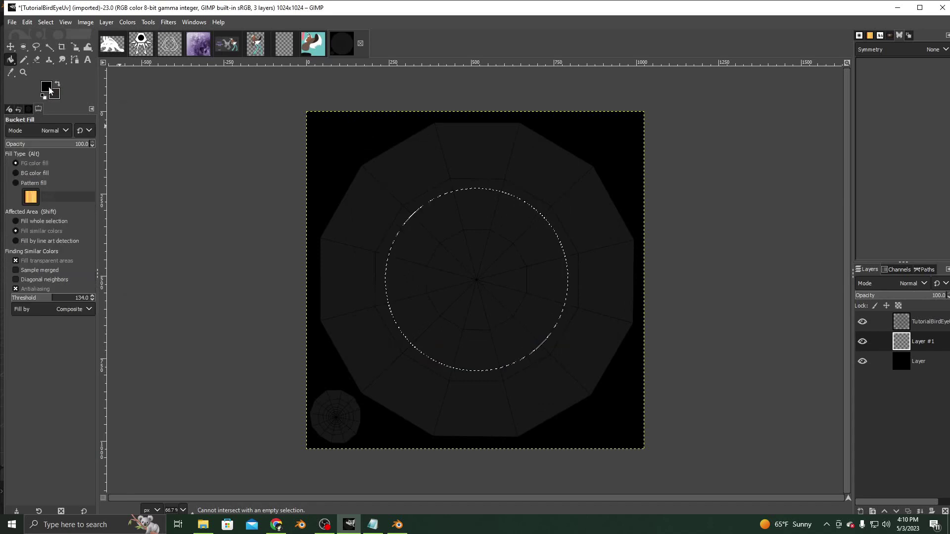
pyautogui.click(50, 89)
pyautogui.click(253, 254)
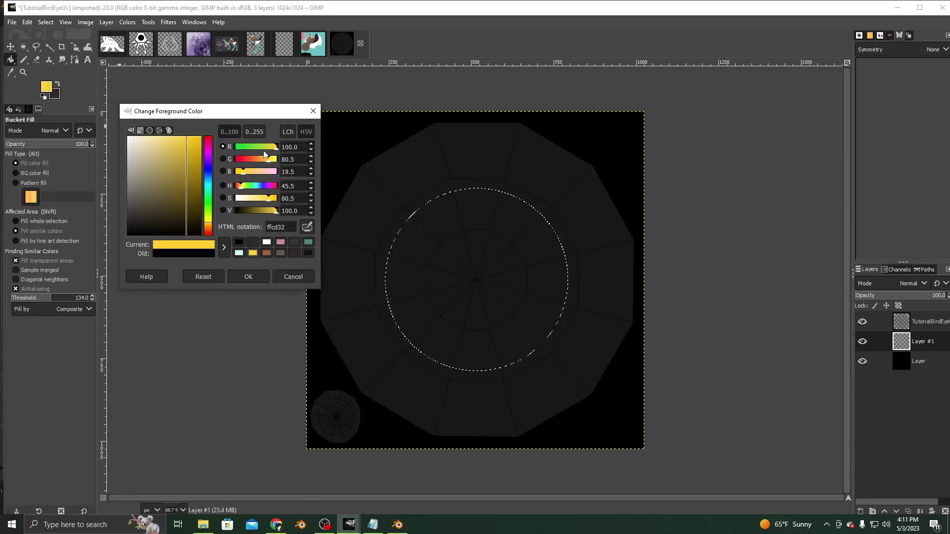
pyautogui.click(263, 149)
pyautogui.click(263, 198)
pyautogui.click(271, 211)
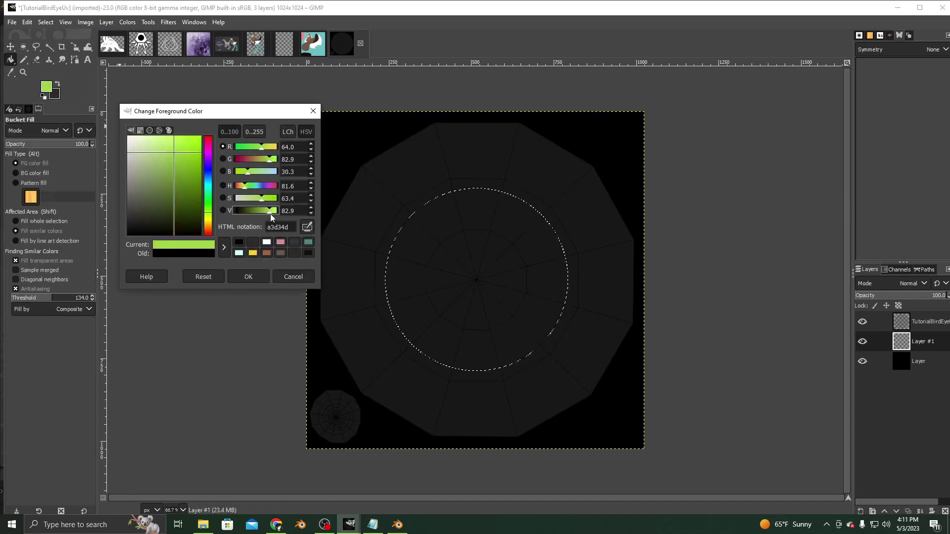
pyautogui.click(248, 277)
pyautogui.click(501, 278)
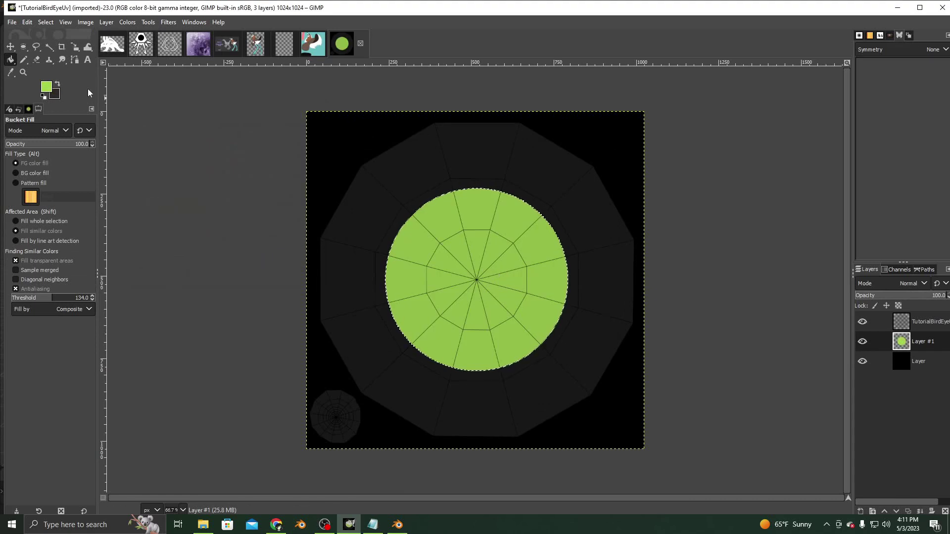
# Step: Set the foreground color to black and add another transparent layer above the green iris
pyautogui.click(48, 87)
pyautogui.click(253, 243)
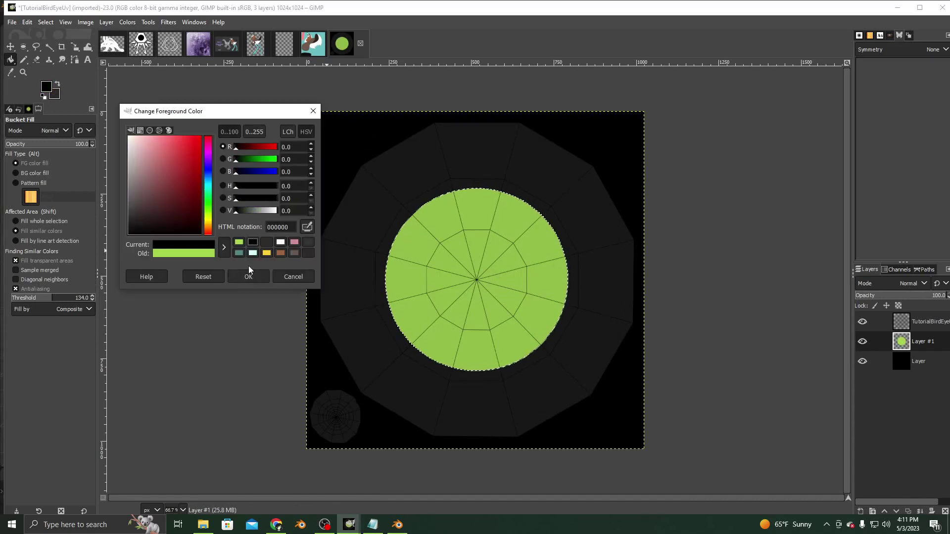
pyautogui.click(249, 275)
pyautogui.click(107, 22)
pyautogui.click(121, 36)
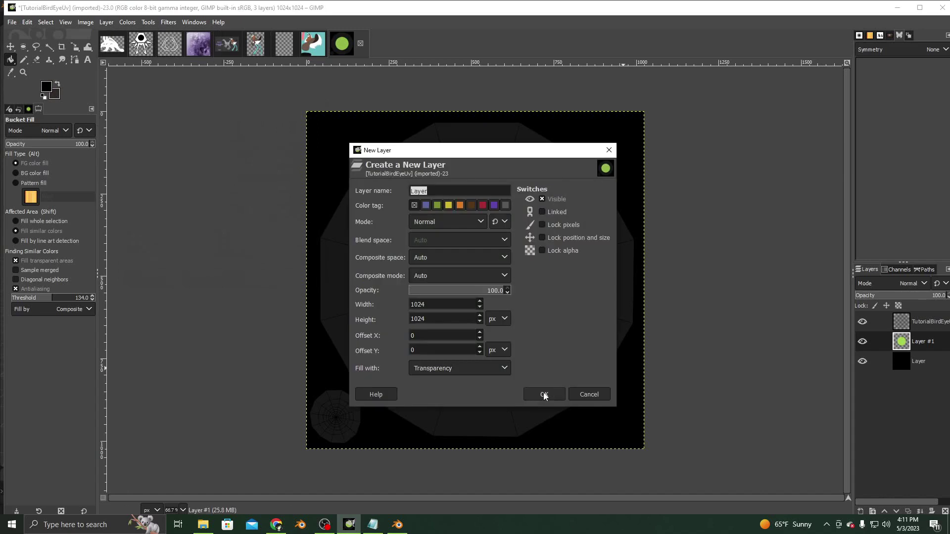
pyautogui.click(544, 394)
# Step: Draw a straight horizontal slit pupil across the iris centre with the Pencil tool at size 56
pyautogui.click(23, 59)
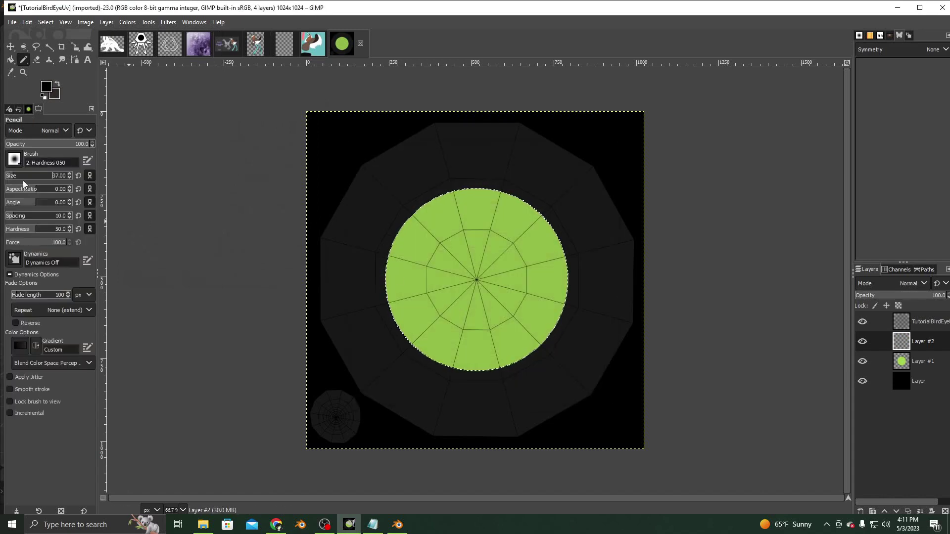
pyautogui.click(430, 280)
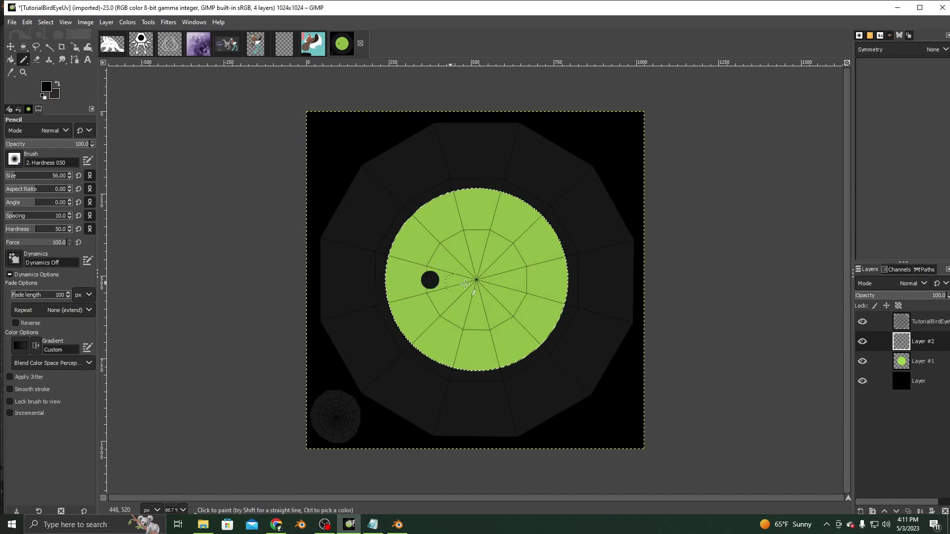
pyautogui.keyDown('shift'); pyautogui.click(524, 281); pyautogui.keyUp('shift')
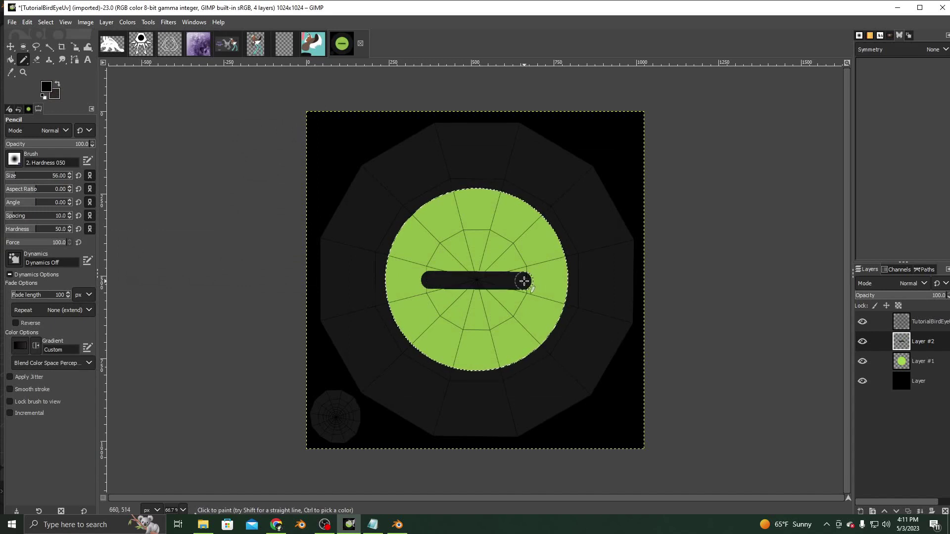
# Step: Hide the UV layout layer and clear the circular selection
pyautogui.click(861, 323)
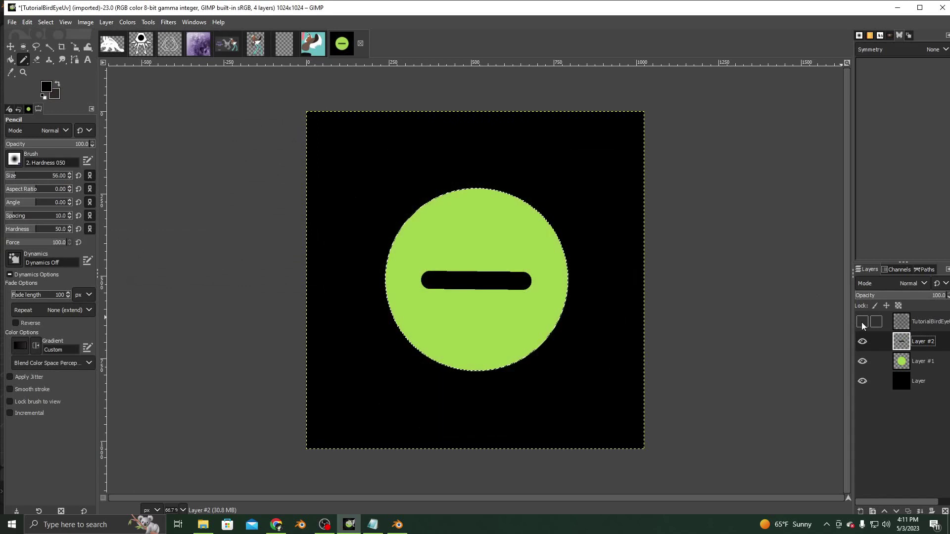
pyautogui.click(46, 23)
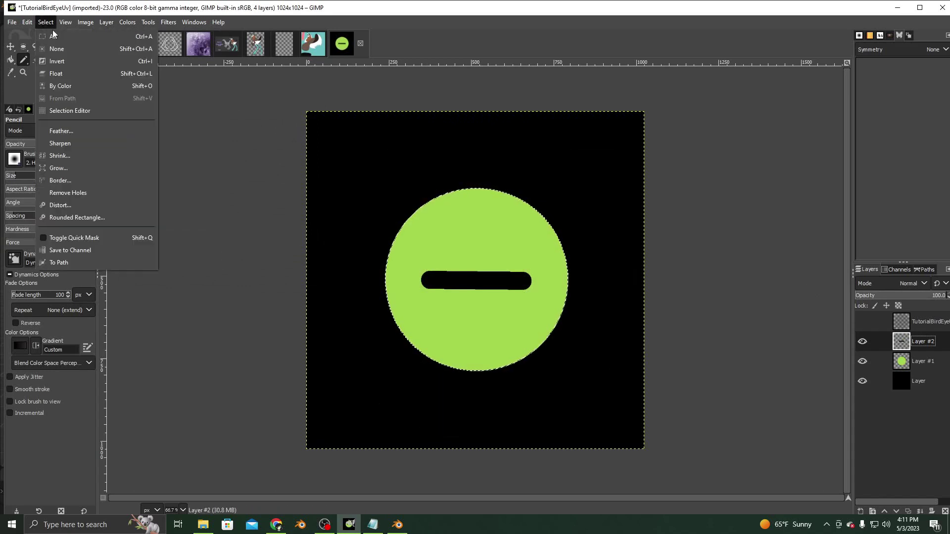
pyautogui.click(71, 52)
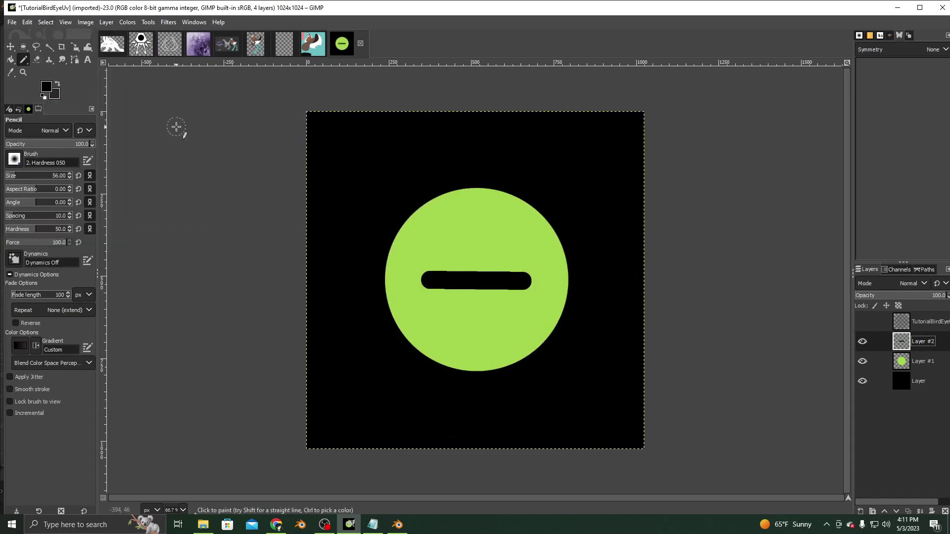
# Step: Export the finished eye texture as TutorialBirdEyetex.png into the Blender Projects folder with the default PNG options
pyautogui.click(12, 23)
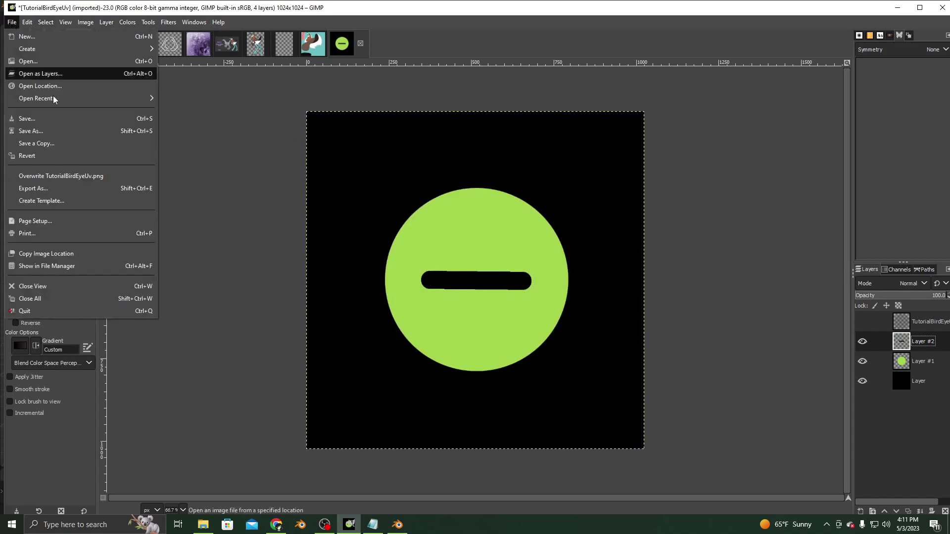
pyautogui.click(63, 188)
pyautogui.click(328, 144)
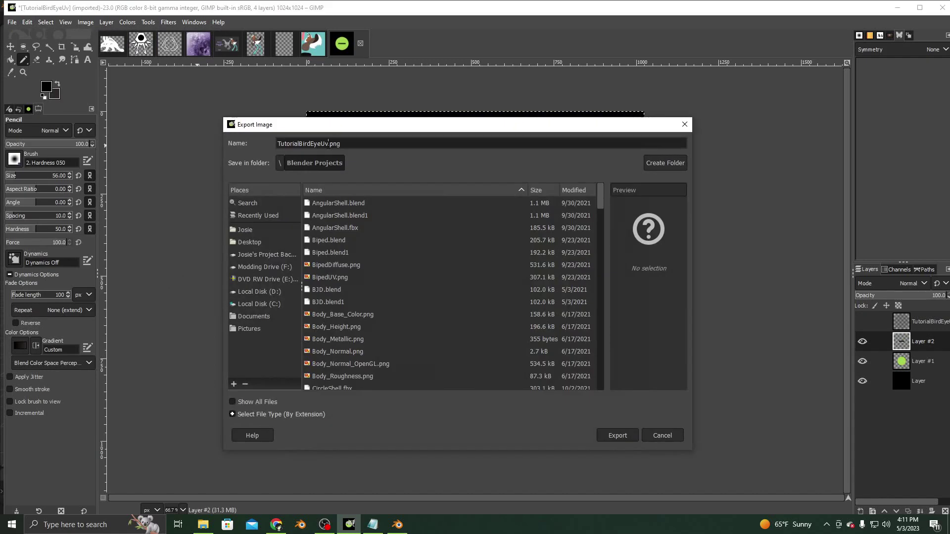
pyautogui.write('tex')
pyautogui.click(617, 435)
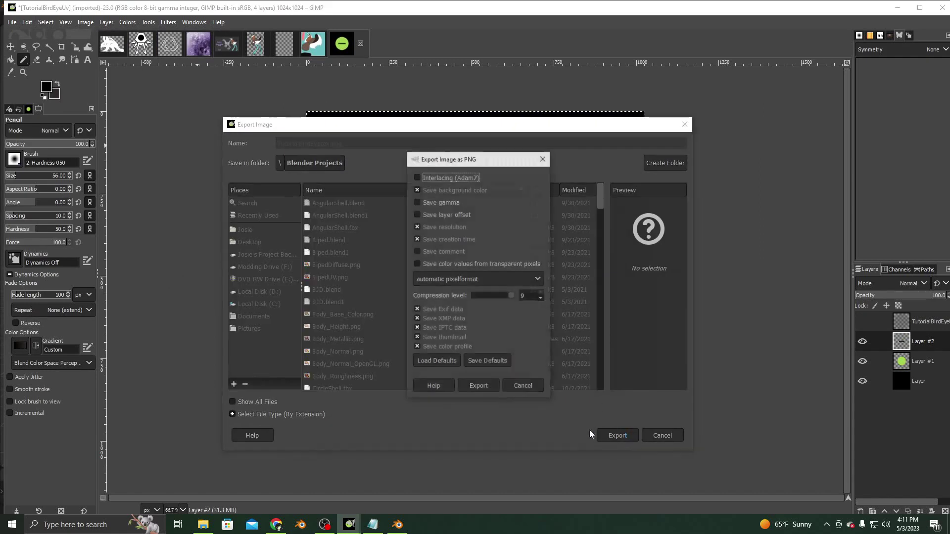
pyautogui.click(485, 389)
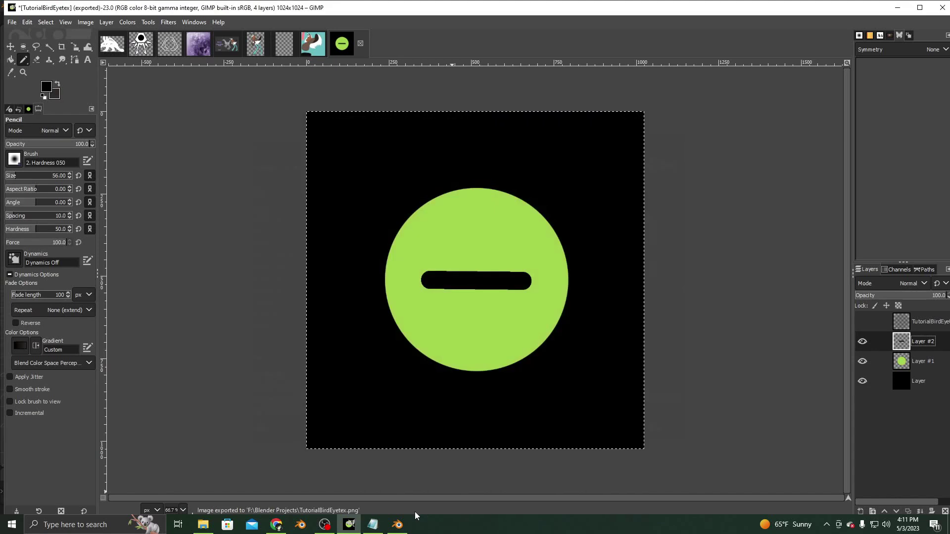
# Step: Switch to Blender and give the Eye material's base color an image texture that uses TutorialBirdEyetex.png
pyautogui.click(404, 523)
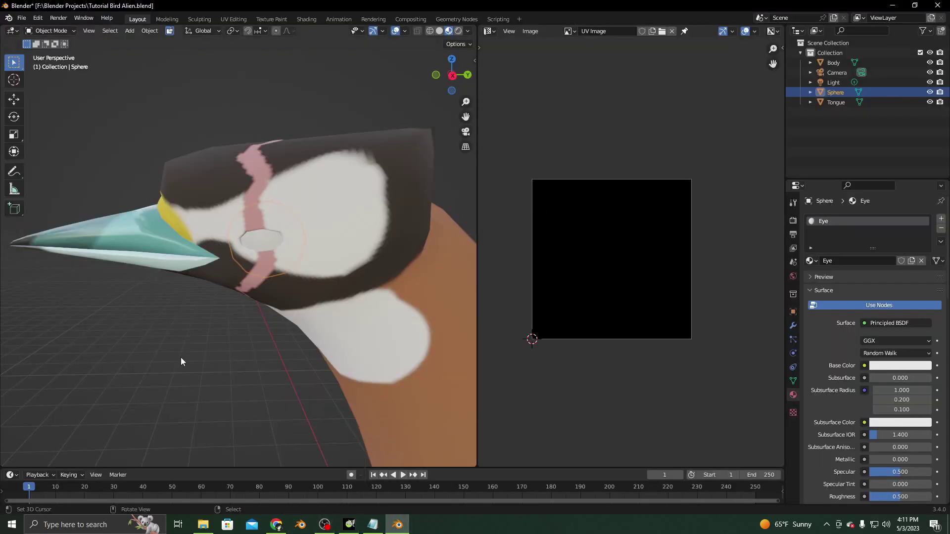
pyautogui.click(865, 367)
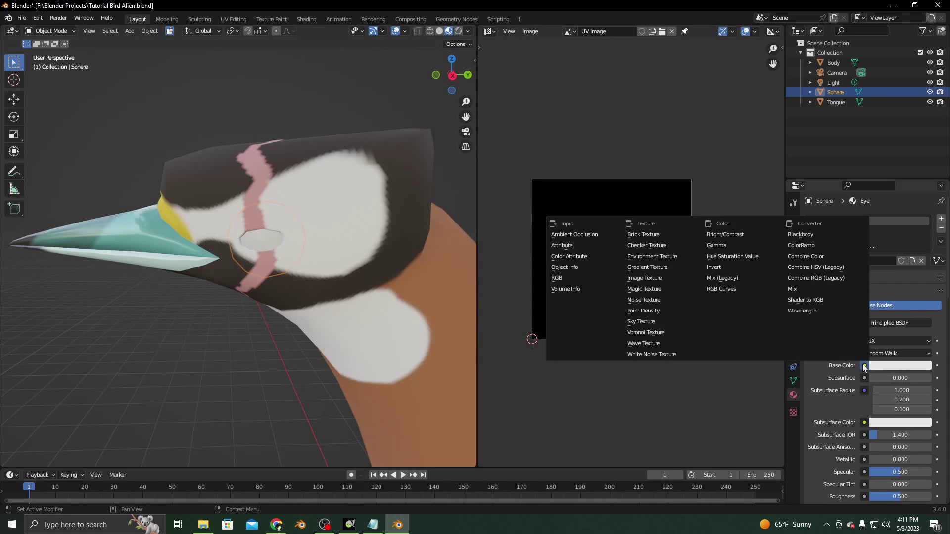
pyautogui.click(656, 278)
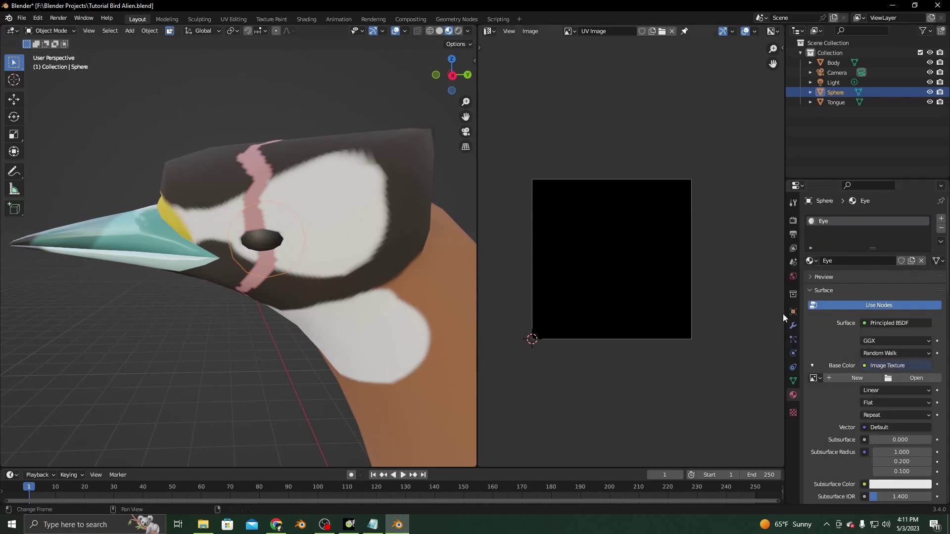
pyautogui.click(906, 378)
pyautogui.scroll(-8, 428, 258)
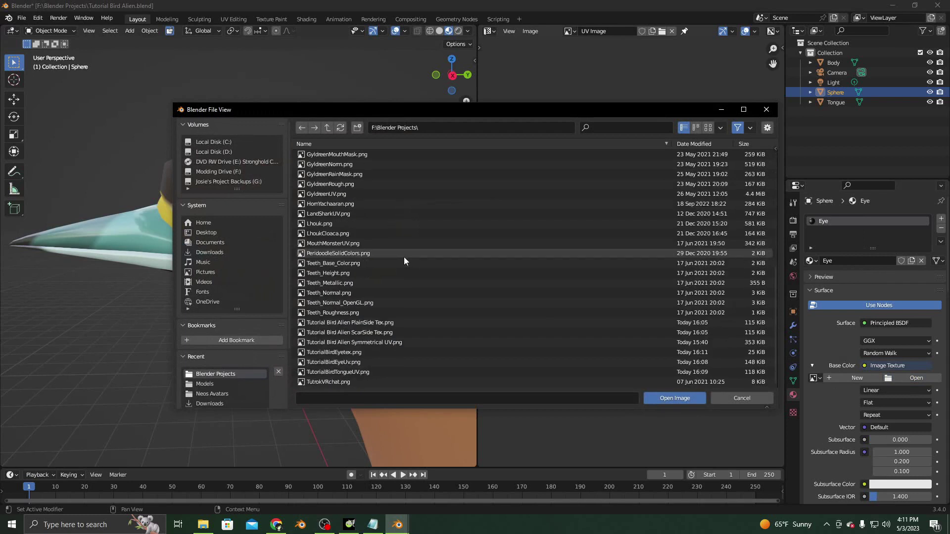
pyautogui.doubleClick(358, 353)
pyautogui.scroll(2, 301, 295)
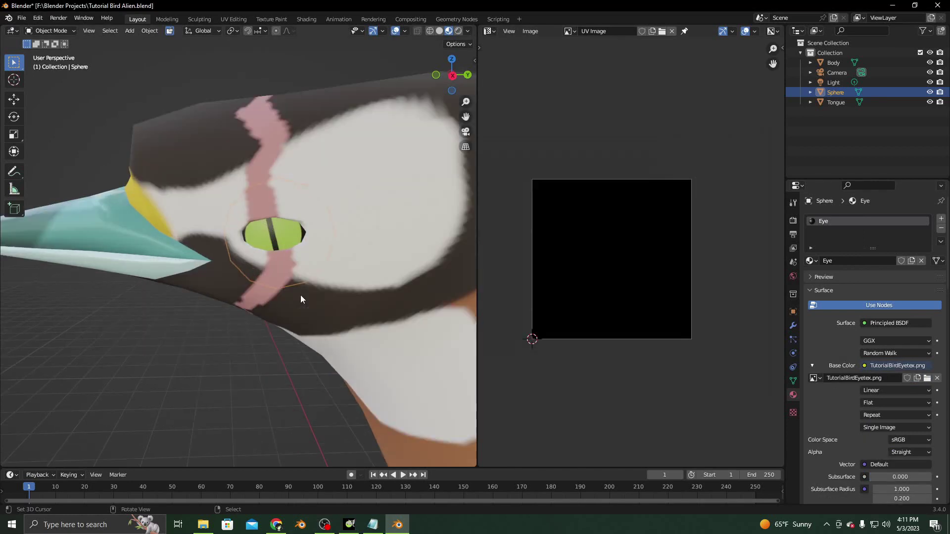
# Step: Enter Edit Mode on the eye sphere and show TutorialBirdEyetex.png behind its UV layout
pyautogui.moveTo(326, 526)
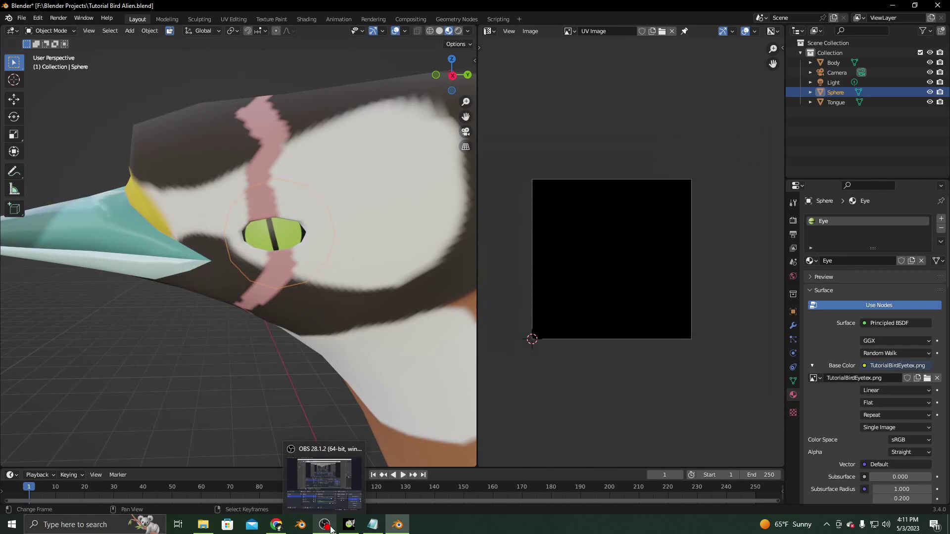
pyautogui.click(47, 31)
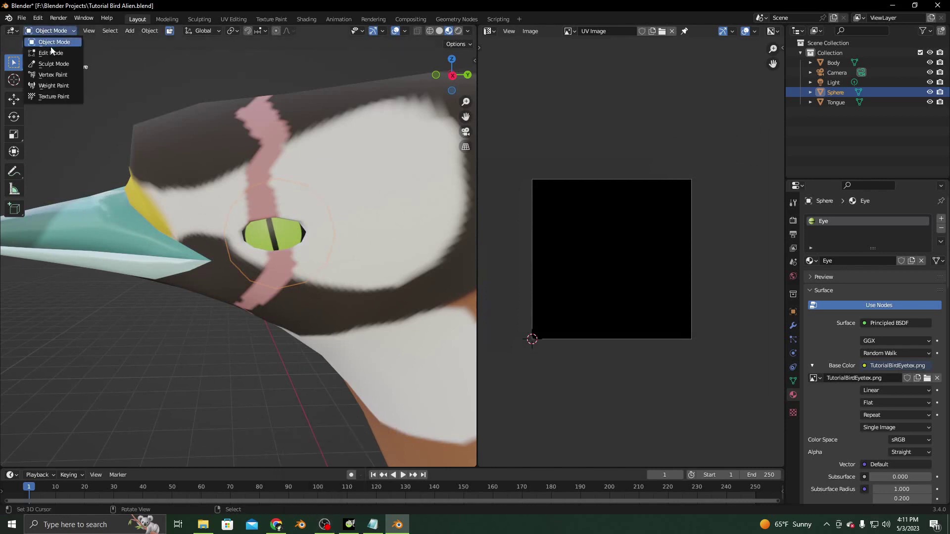
pyautogui.click(51, 51)
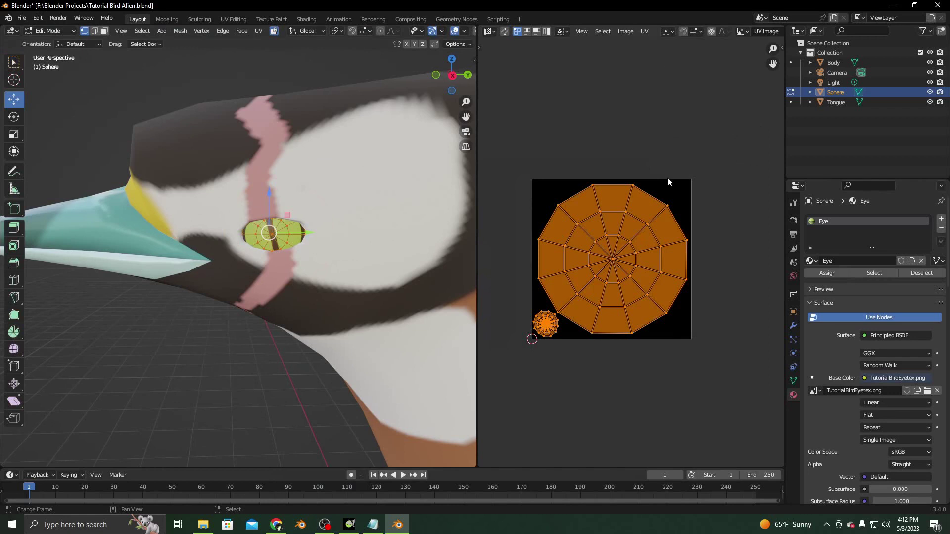
pyautogui.click(625, 31)
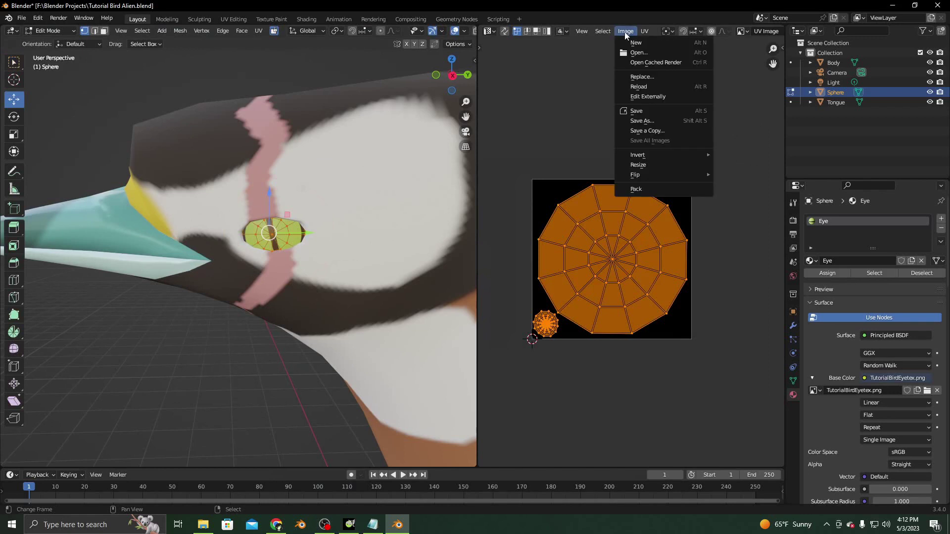
pyautogui.click(749, 32)
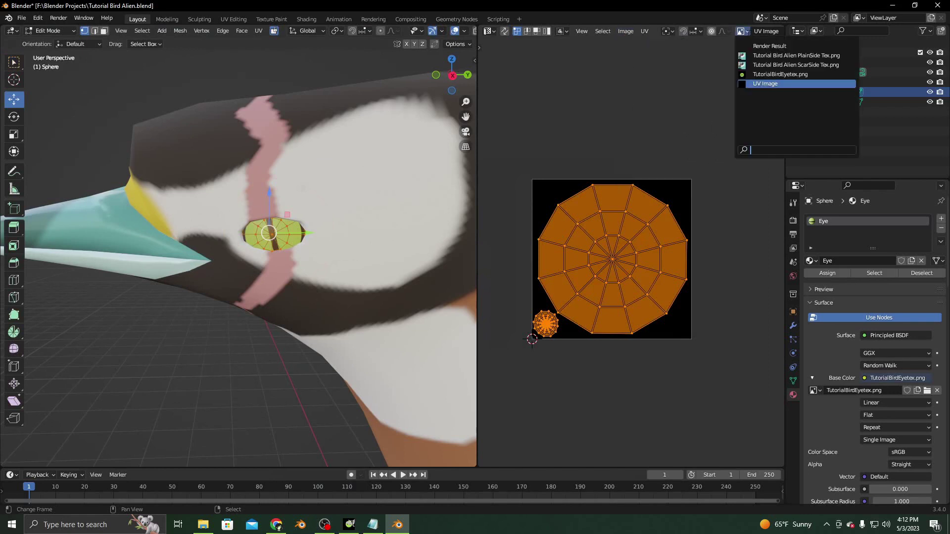
pyautogui.click(762, 65)
pyautogui.click(643, 177)
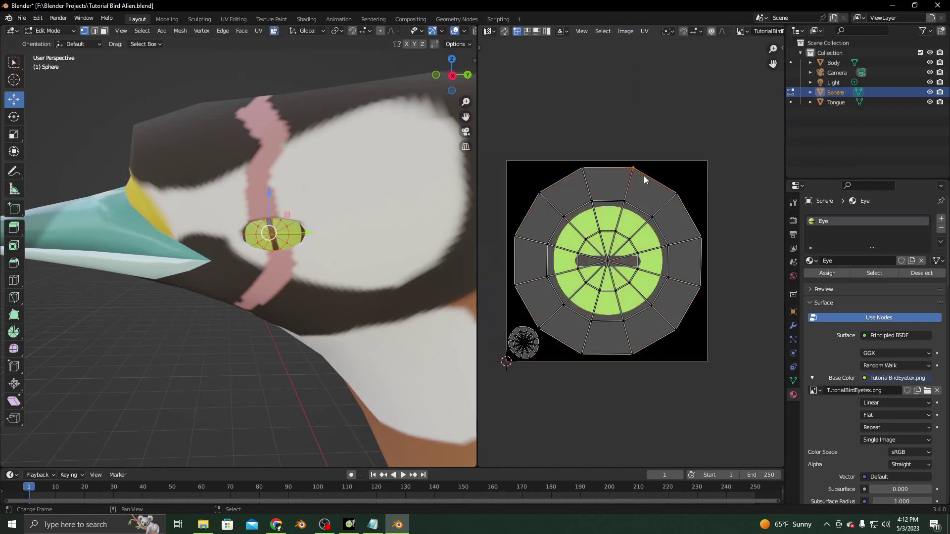
pyautogui.press('l')
pyautogui.press('r')
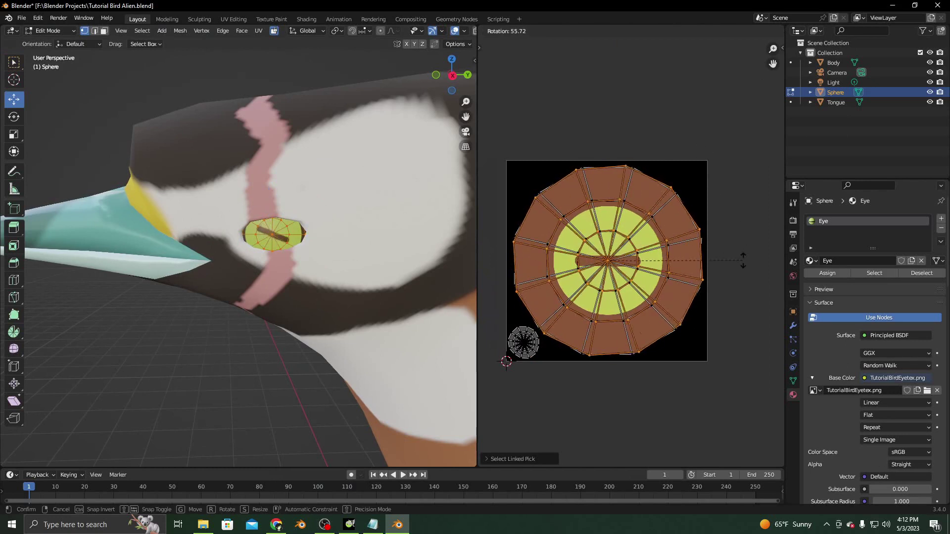
pyautogui.click(738, 311)
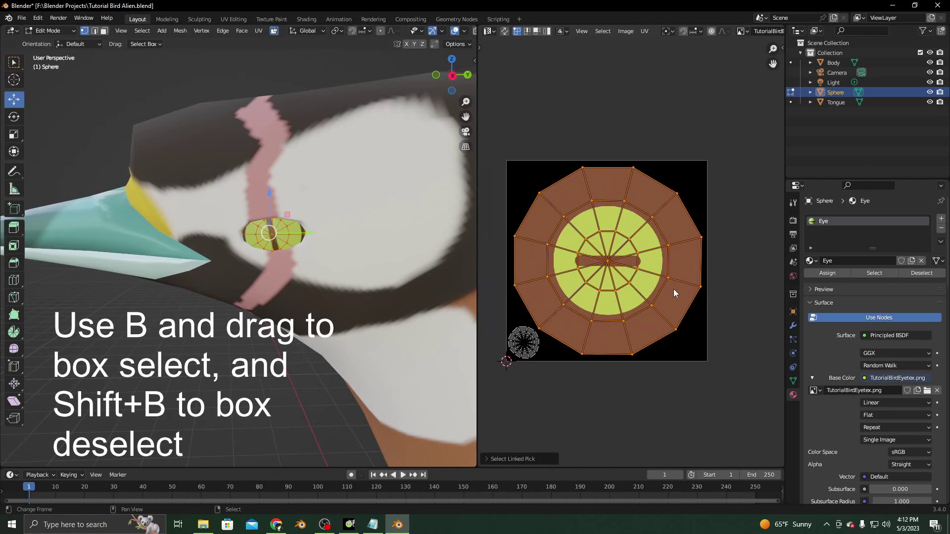
# Step: Box-select all of the eye's UVs and box-deselect the small corner island so only the large island stays selected
pyautogui.press('b')
pyautogui.moveTo(512, 140); pyautogui.dragTo(757, 411)
pyautogui.scroll(2, 574, 373)
pyautogui.moveTo(544, 377); pyautogui.dragTo(643, 340, button='middle')
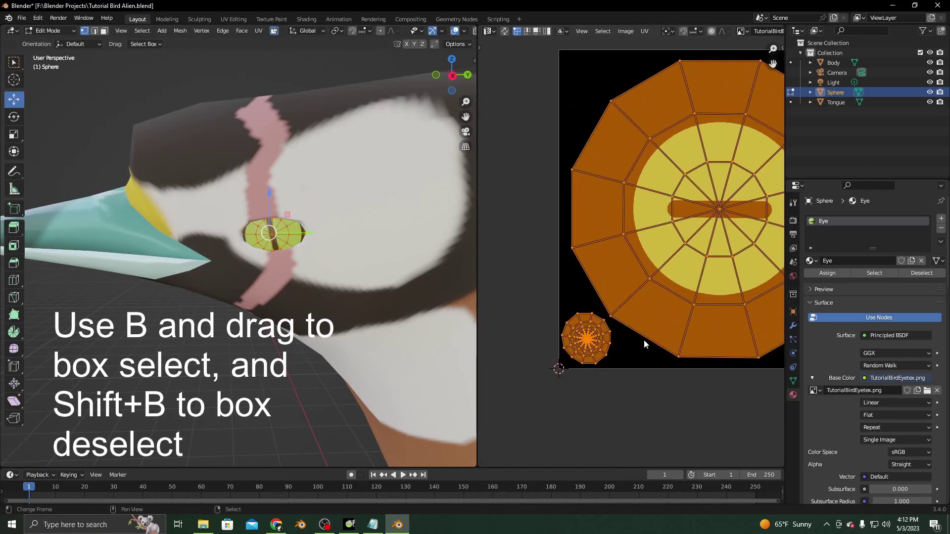
pyautogui.scroll(3, 643, 339)
pyautogui.moveTo(606, 378); pyautogui.dragTo(629, 324, button='middle')
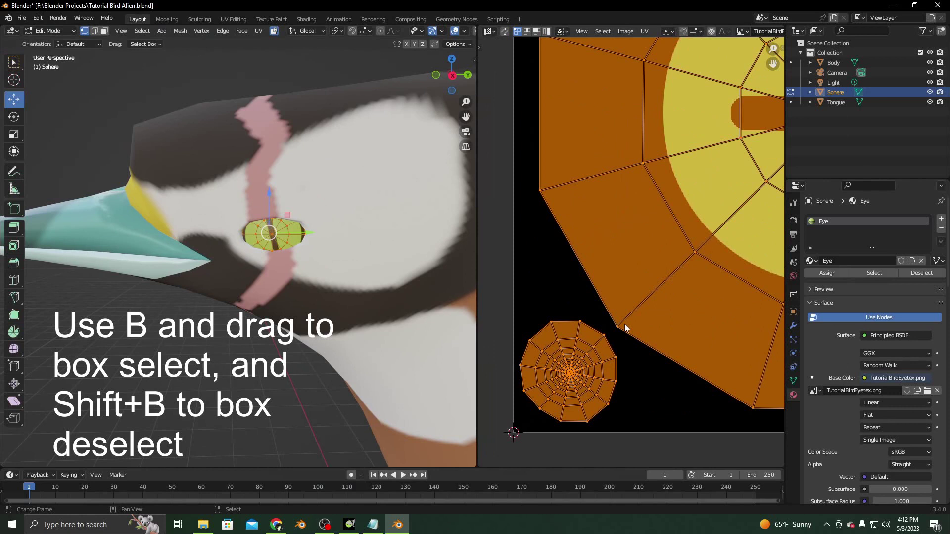
pyautogui.hotkey('shift', 'b')
pyautogui.moveTo(494, 303); pyautogui.dragTo(596, 406)
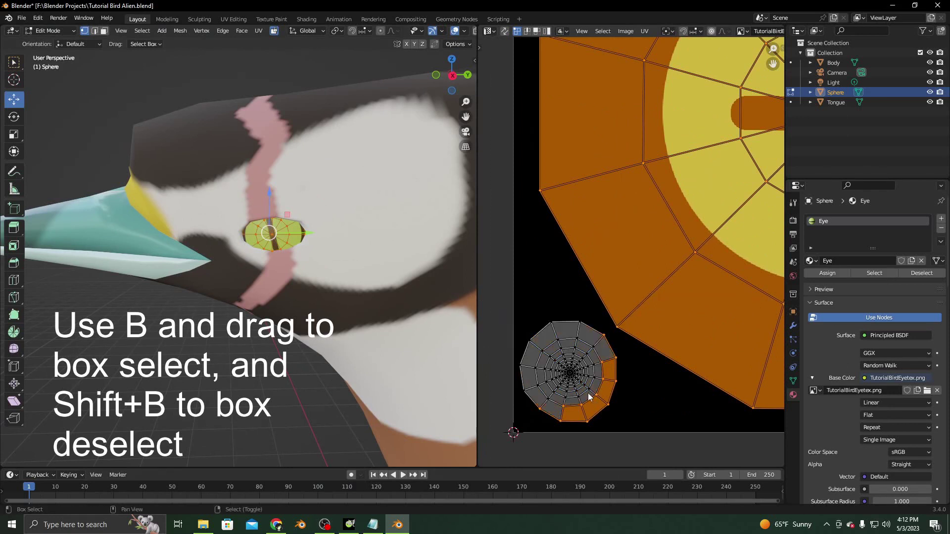
pyautogui.press('b')
pyautogui.moveTo(503, 350); pyautogui.dragTo(644, 437)
pyautogui.press('b')
pyautogui.moveTo(585, 312); pyautogui.dragTo(604, 350)
pyautogui.scroll(-4, 623, 349)
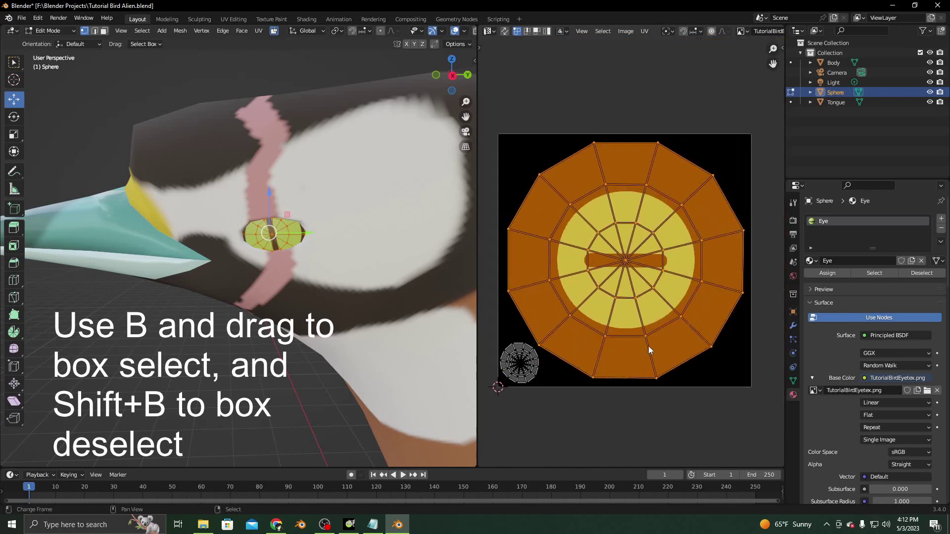
# Step: Rotate the large UV island until the slit pupil lies horizontal on the eye, and return to Object Mode
pyautogui.press('r')
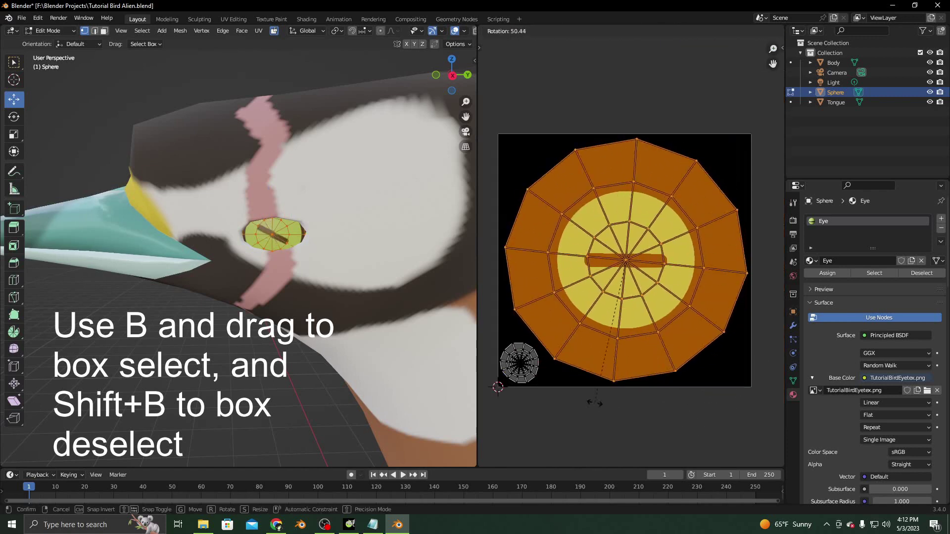
pyautogui.click(551, 358)
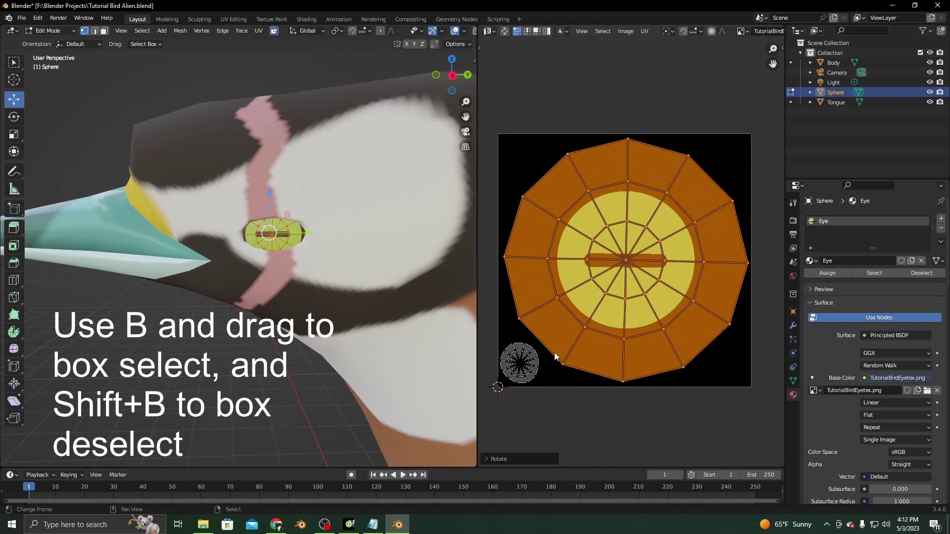
pyautogui.click(49, 30)
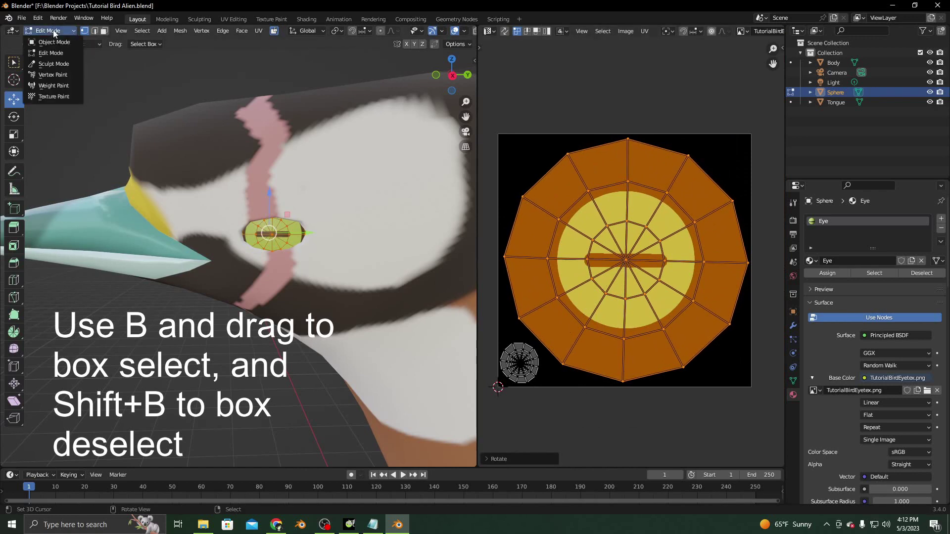
pyautogui.click(47, 36)
# Step: Examine the whole textured bird alien from several angles and distances
pyautogui.scroll(-5, 145, 259)
pyautogui.moveTo(146, 258); pyautogui.dragTo(256, 281, button='middle')
pyautogui.scroll(-2, 307, 302)
pyautogui.moveTo(306, 301); pyautogui.dragTo(275, 311, button='middle')
pyautogui.scroll(3, 278, 304)
pyautogui.scroll(-2, 247, 313)
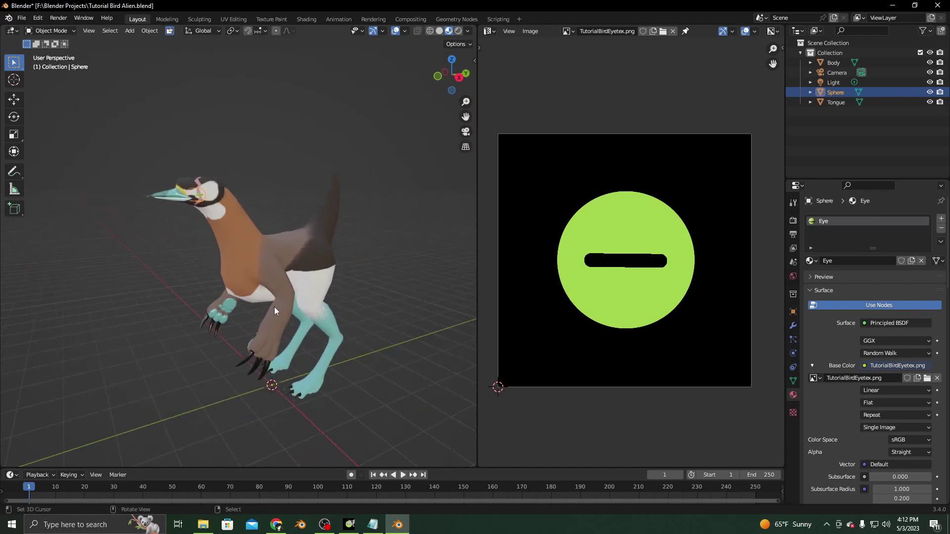
pyautogui.scroll(2, 236, 298)
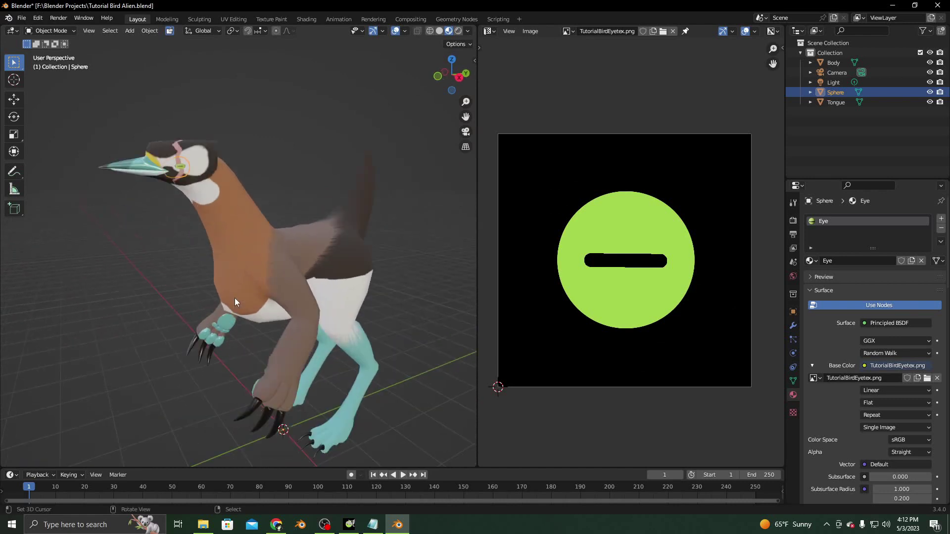
pyautogui.moveTo(235, 292); pyautogui.dragTo(293, 316, button='middle')
pyautogui.scroll(-2, 345, 288)
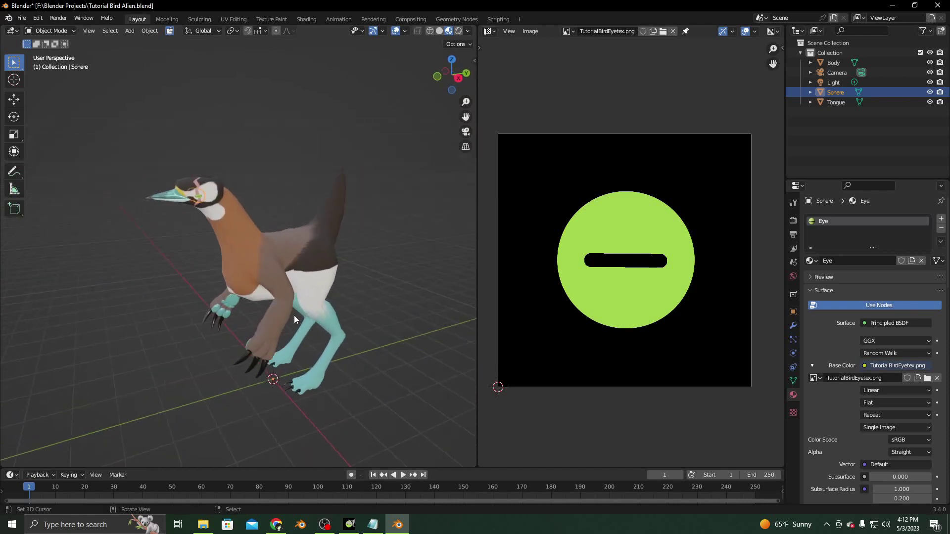